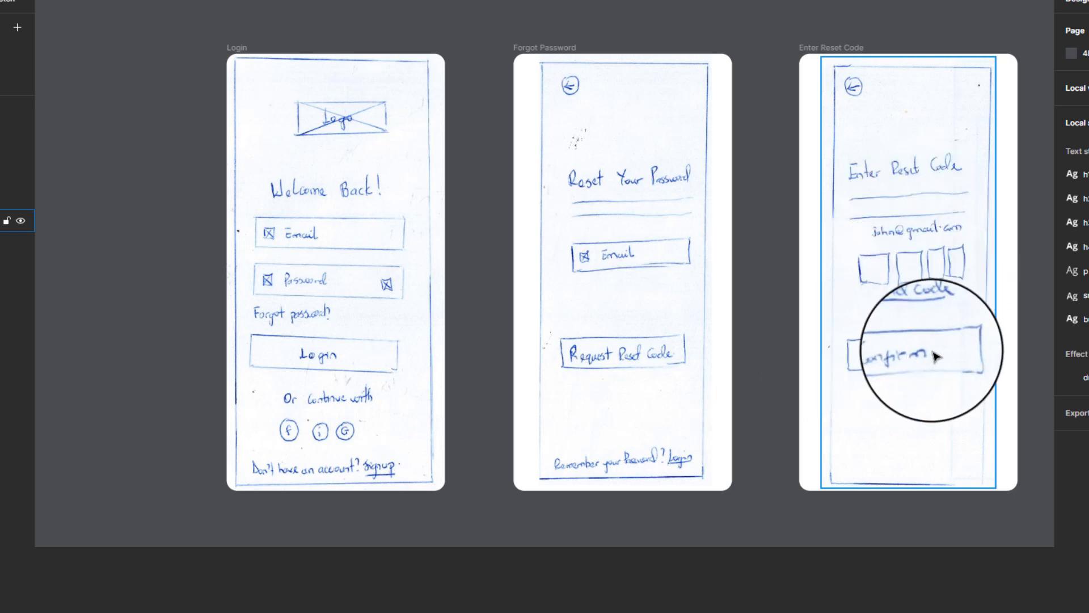
left_click_drag(986, 338, 364, 296)
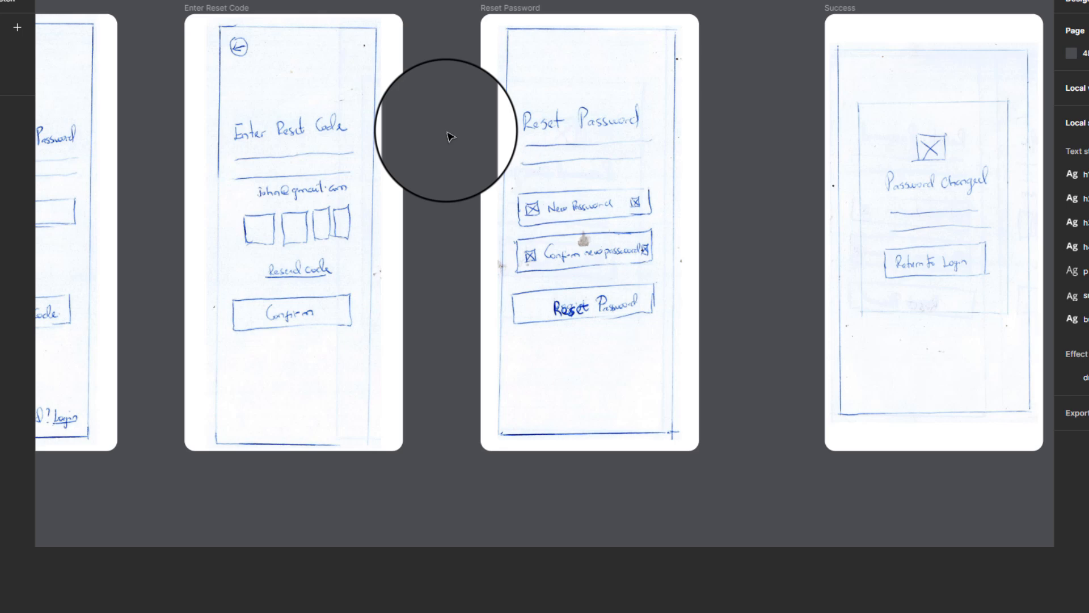
scroll(451, 137, "down", 5)
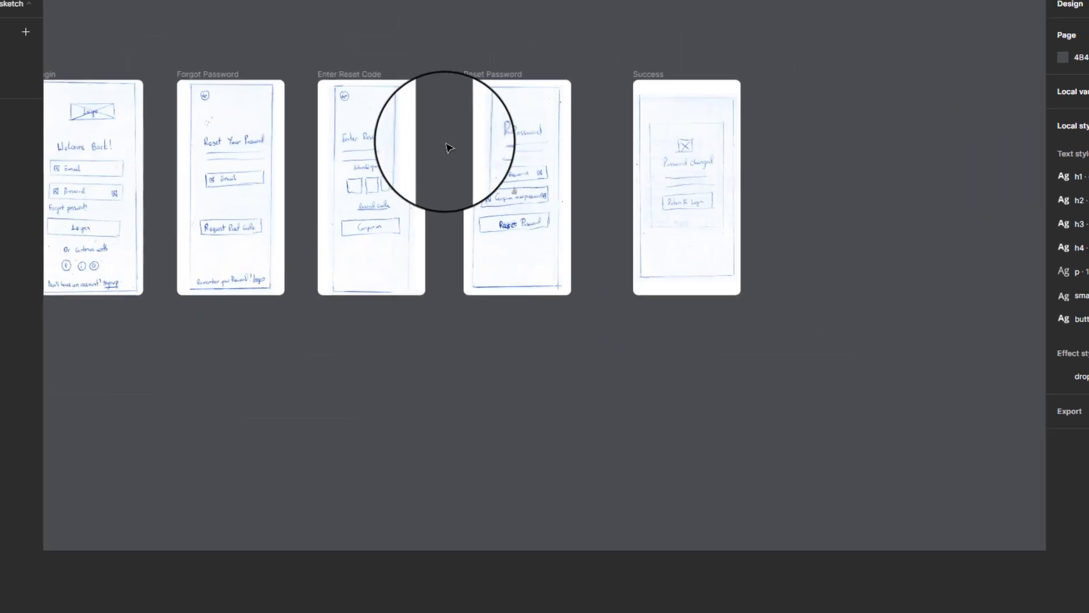
scroll(446, 143, "down", 1)
left_click_drag(238, 331, 509, 323)
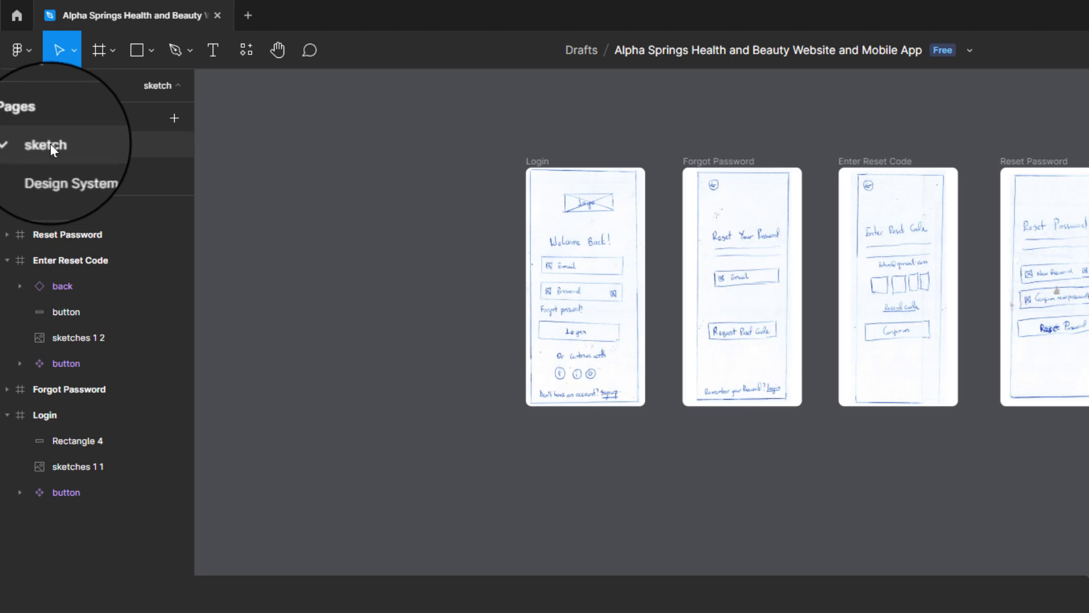
- Rename the sketch page as "mobile app"
double_click(50, 144)
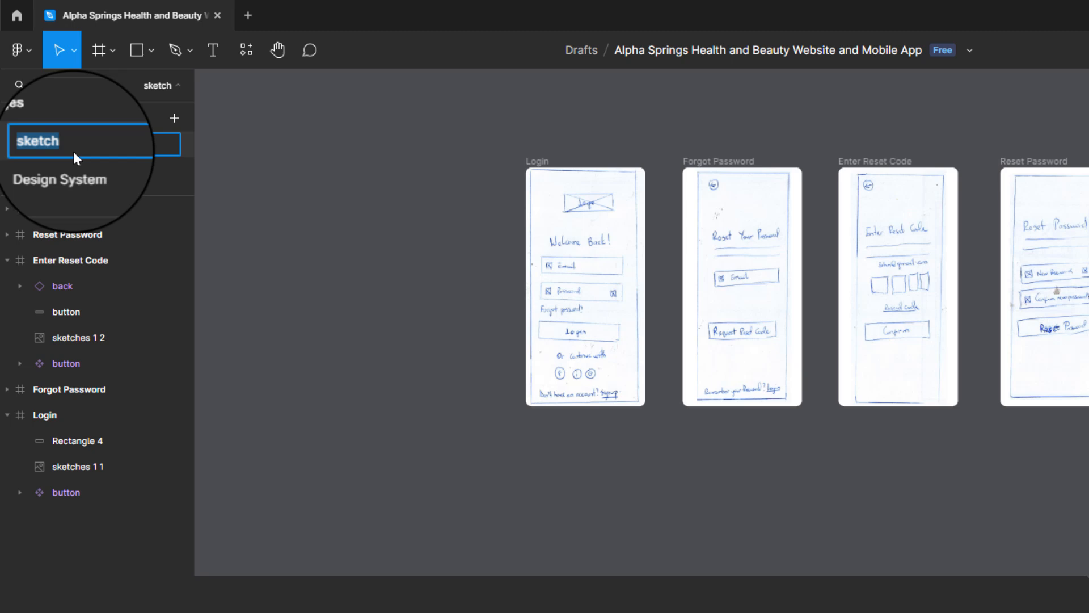
type("ma")
key("BackSpace")
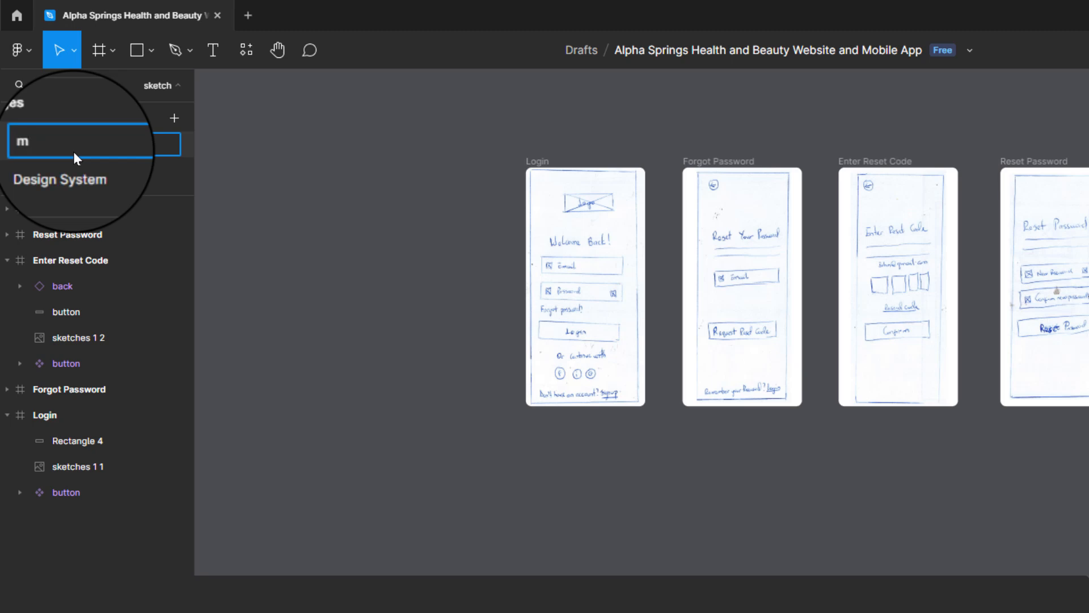
type("obile app")
key("Return")
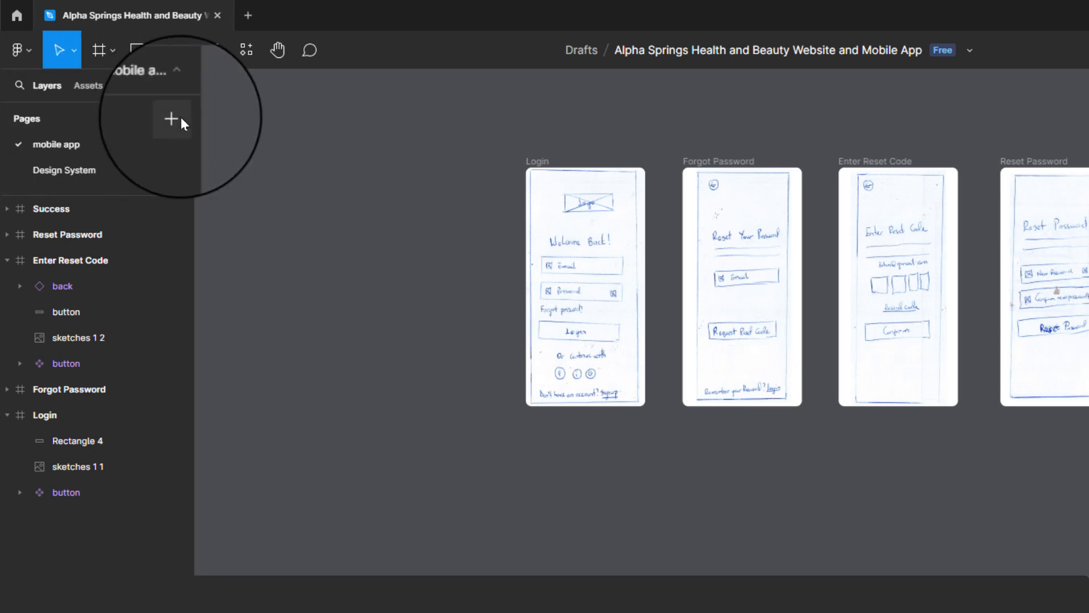
- Add a new page to the file and name it "website"
left_click(181, 119)
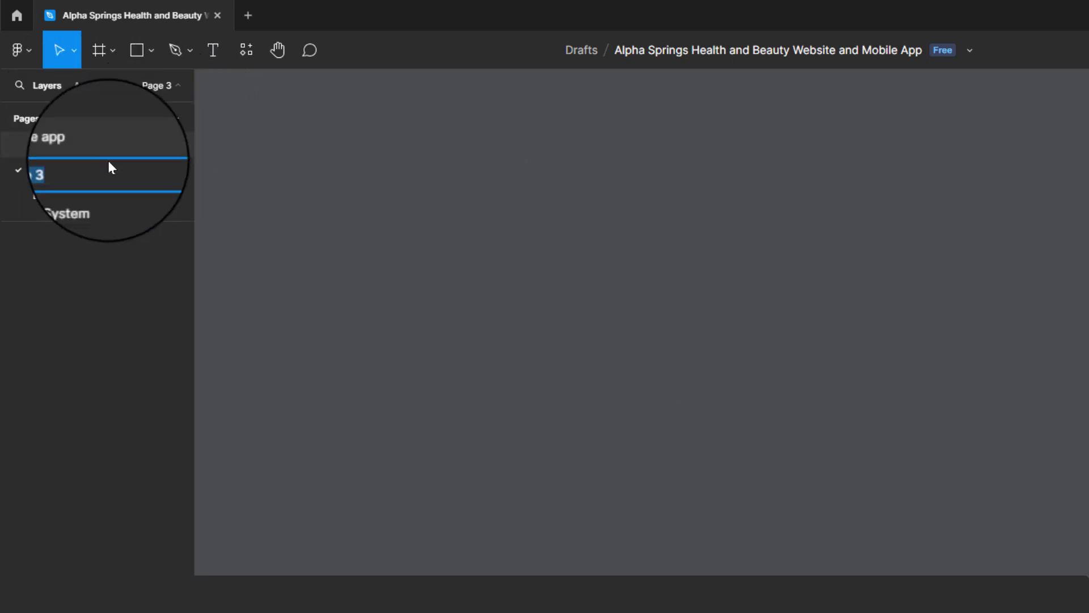
type("Websit")
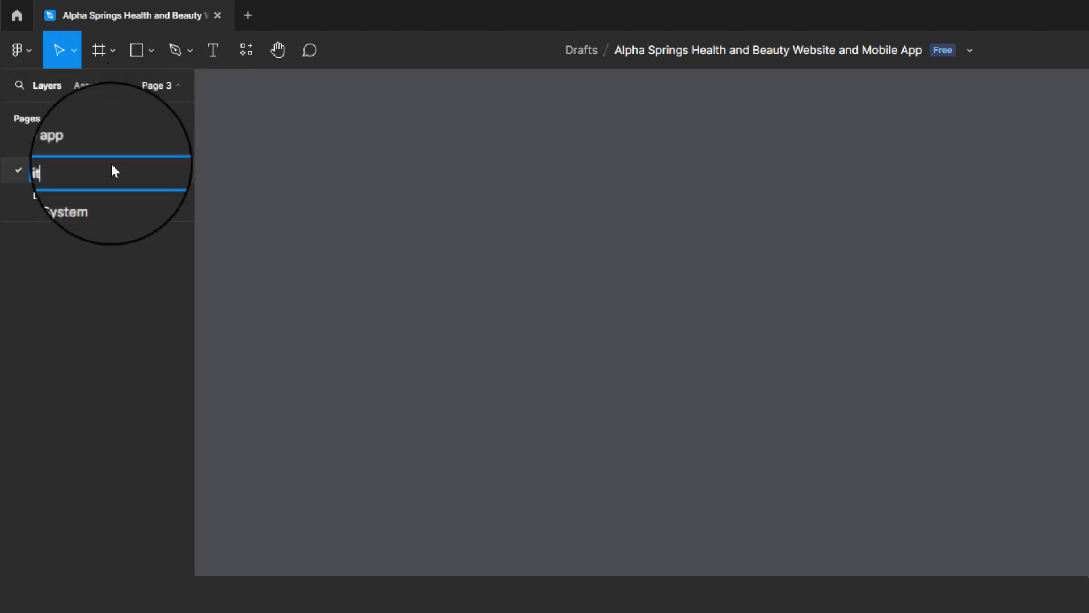
type("e")
key("Return")
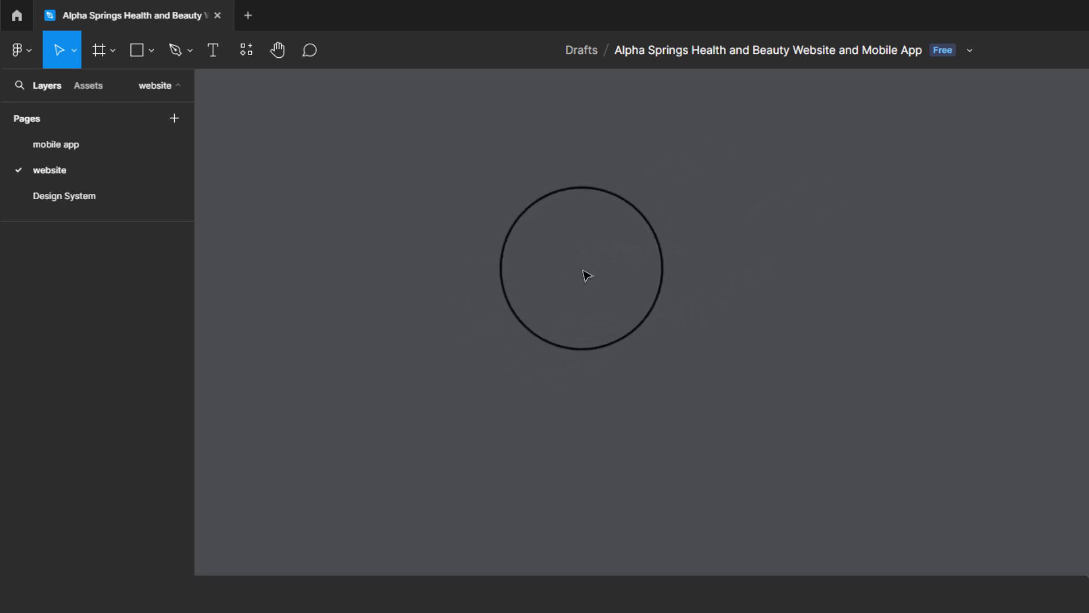
- On the mobile app page, add an iPhone 8 Plus frame named "login" directly below the Login sketch
left_click(73, 148)
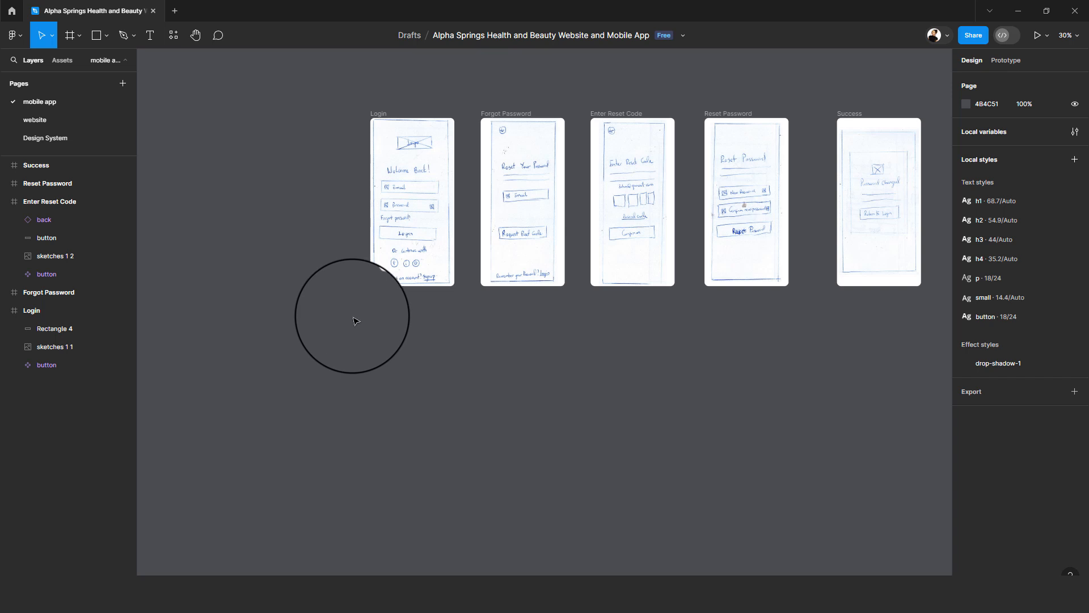
left_click(71, 39)
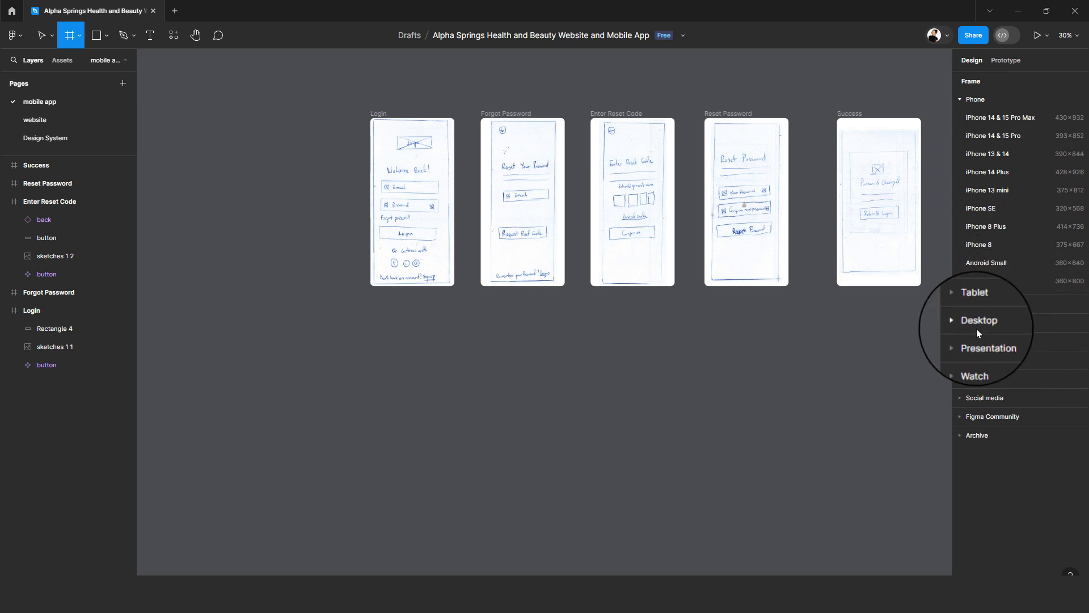
left_click(972, 325)
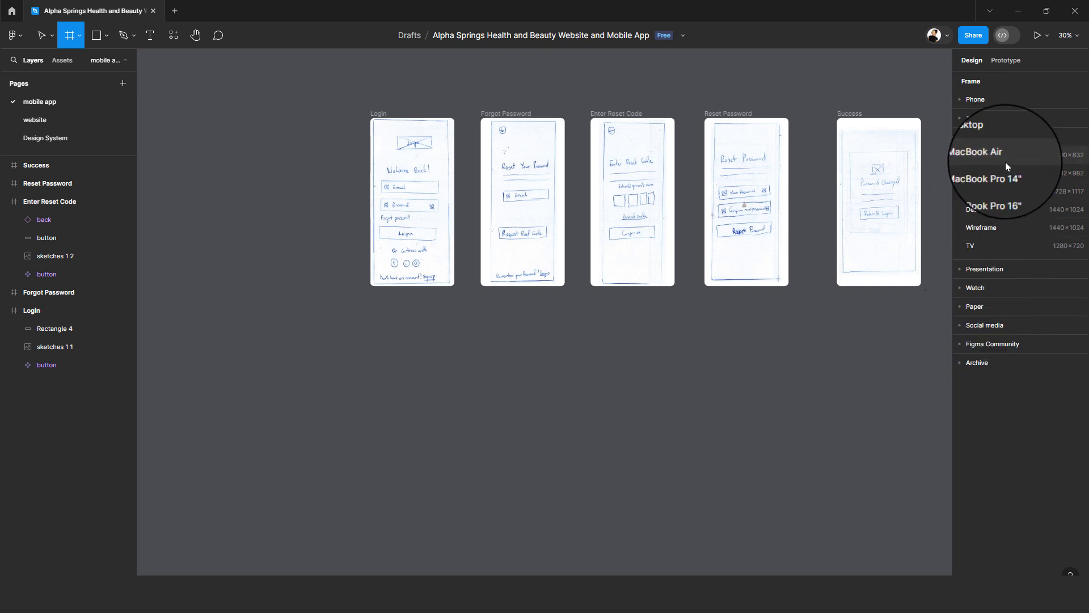
left_click(973, 135)
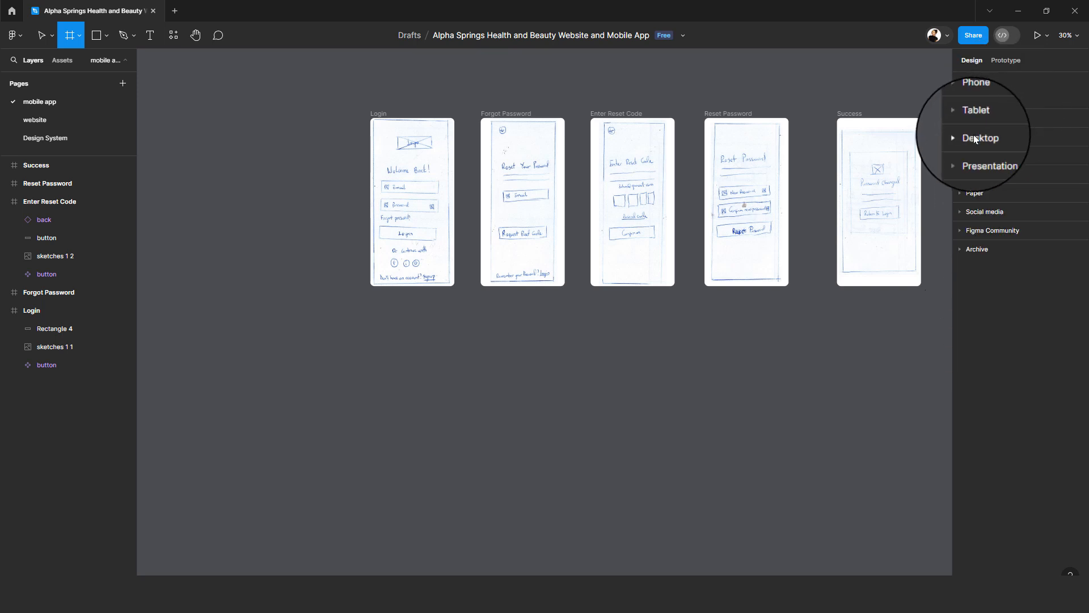
left_click(967, 101)
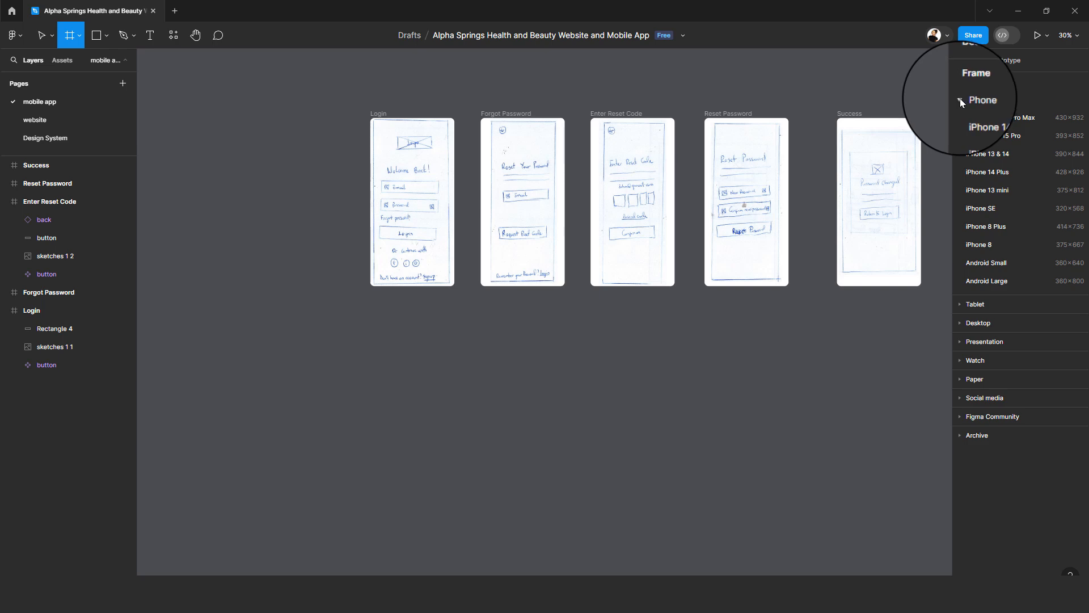
left_click(1010, 226)
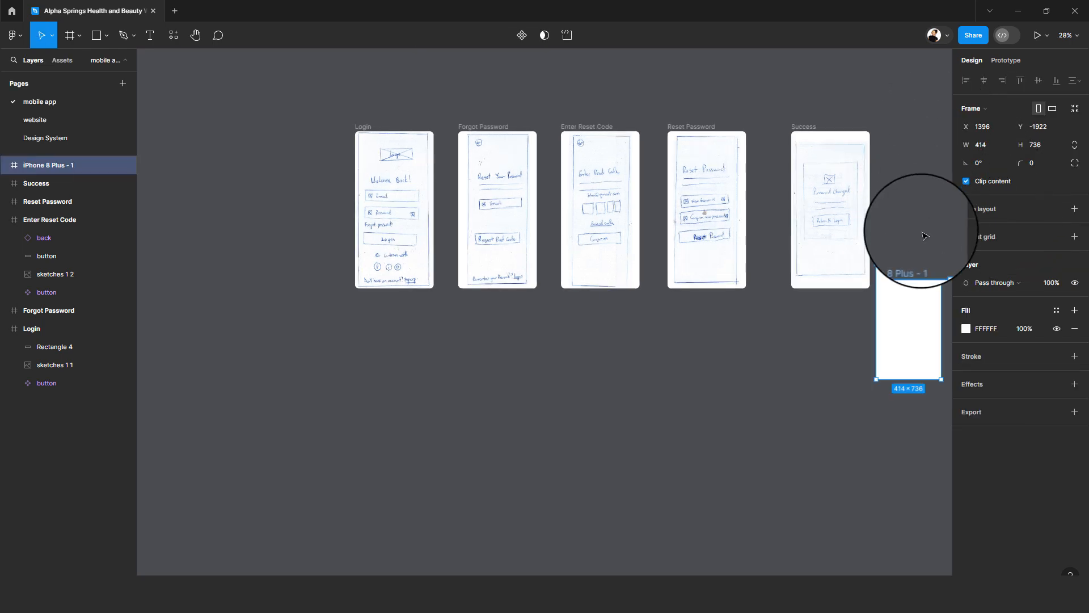
left_click_drag(906, 262, 387, 331)
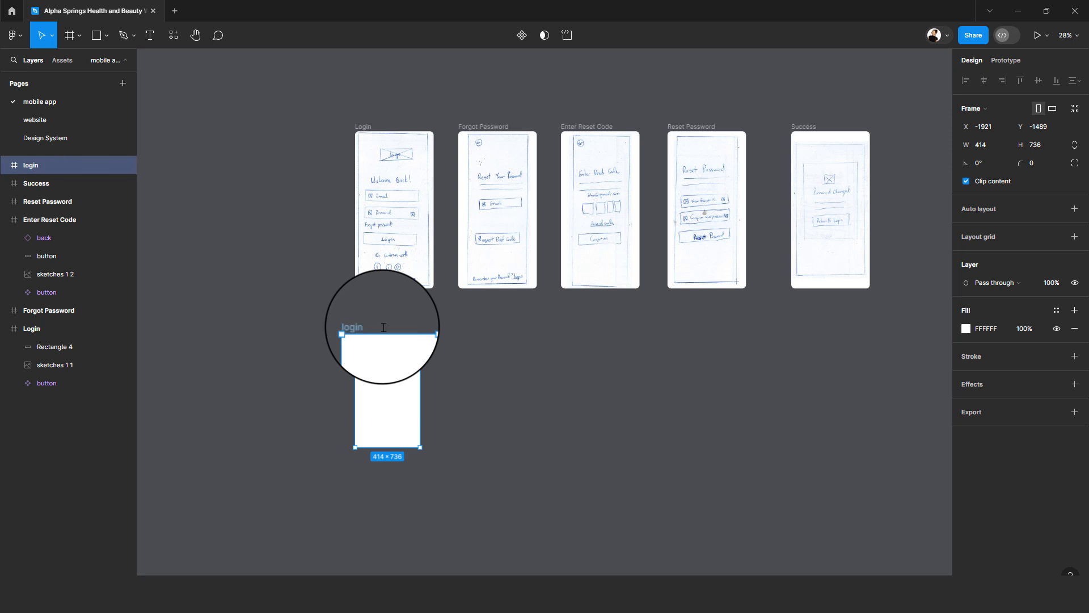
key("Escape")
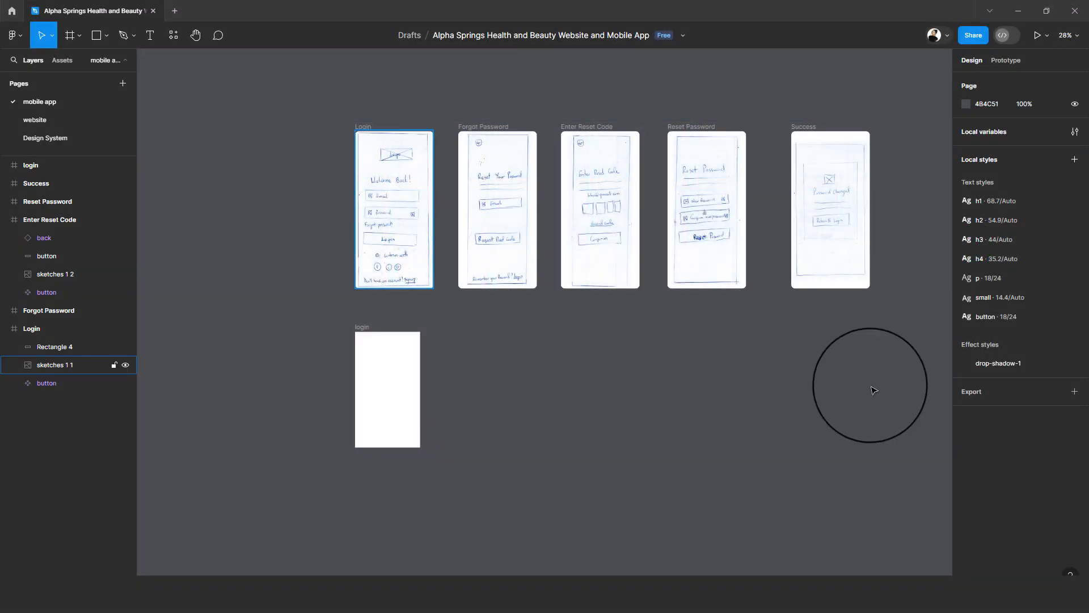
- Add a layout grid to the empty login frame and change its type to Columns
scroll(396, 369, "up", 5)
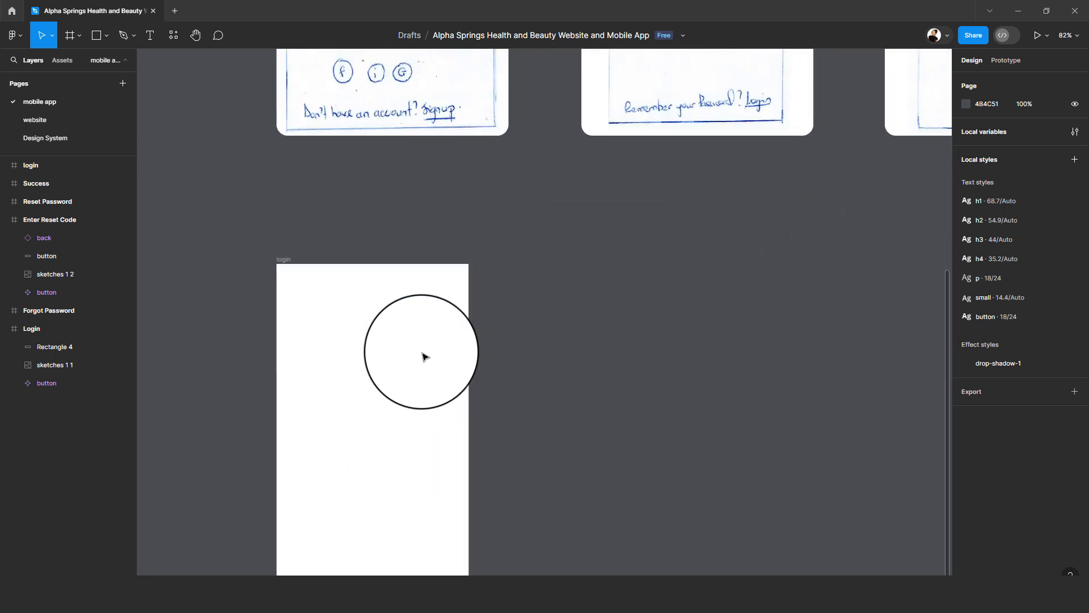
left_click(286, 259)
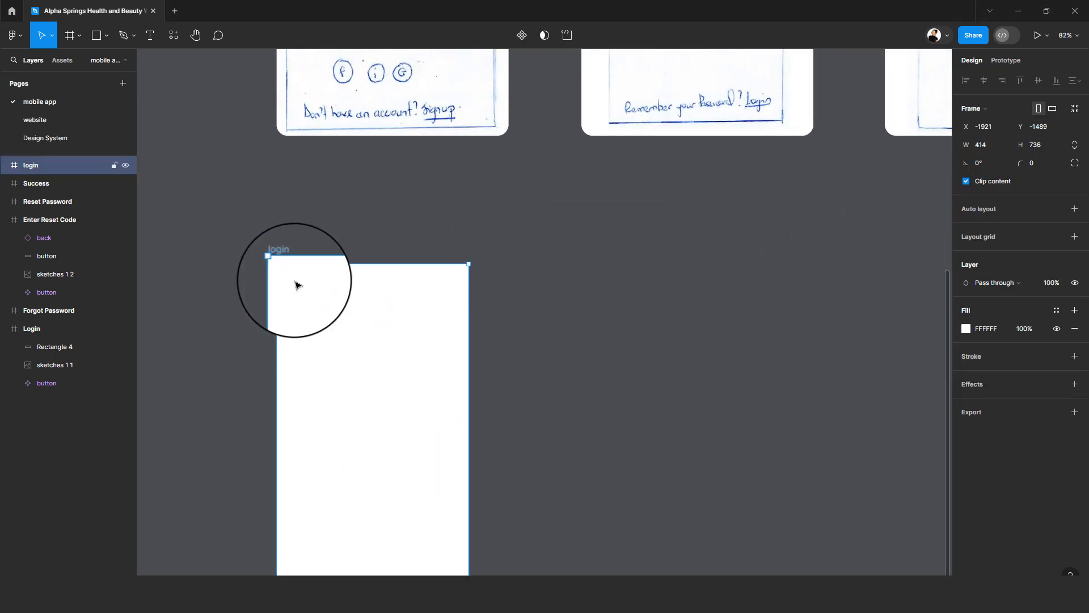
scroll(450, 287, "down", 2)
scroll(448, 290, "down", 4)
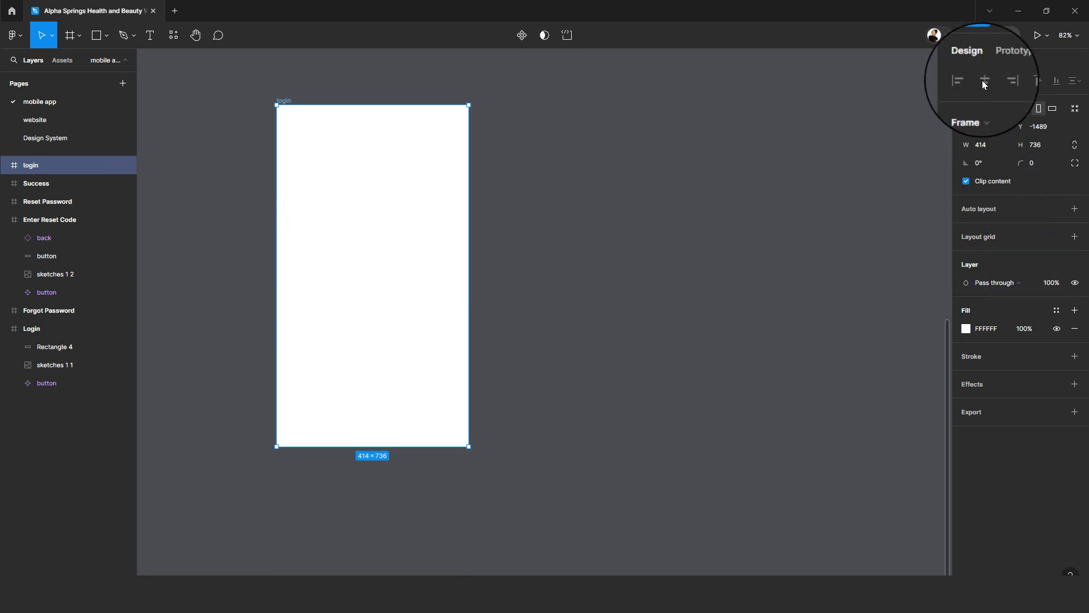
left_click(1075, 238)
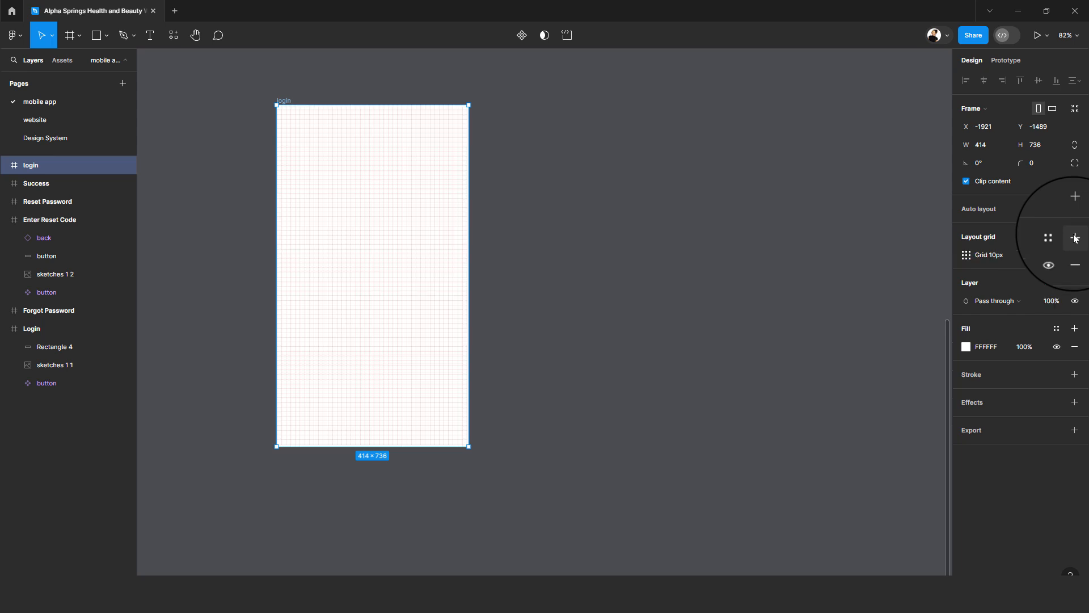
left_click(967, 256)
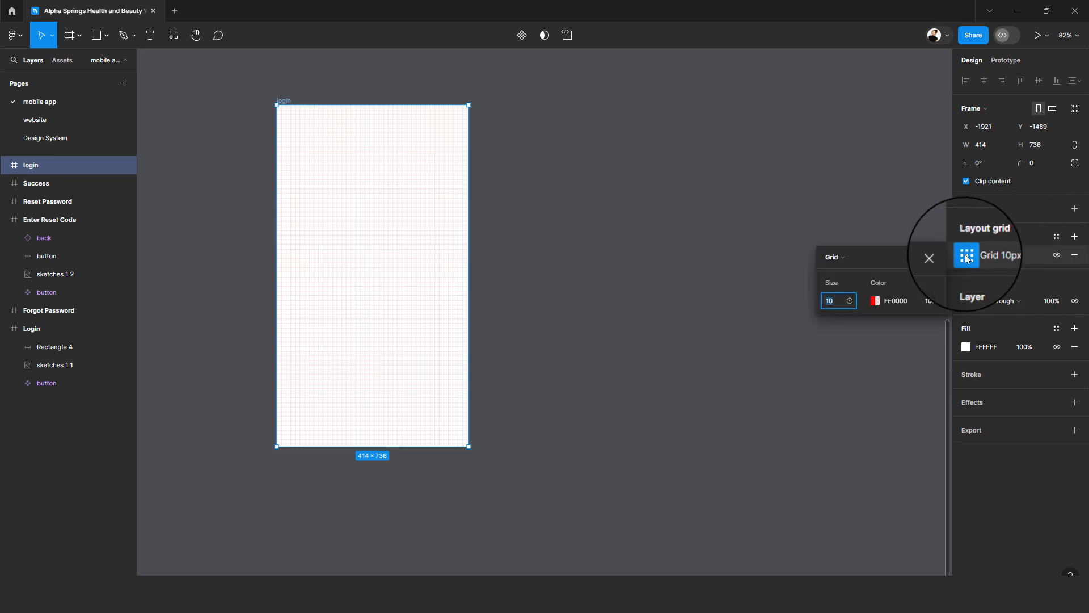
left_click(841, 259)
left_click(849, 267)
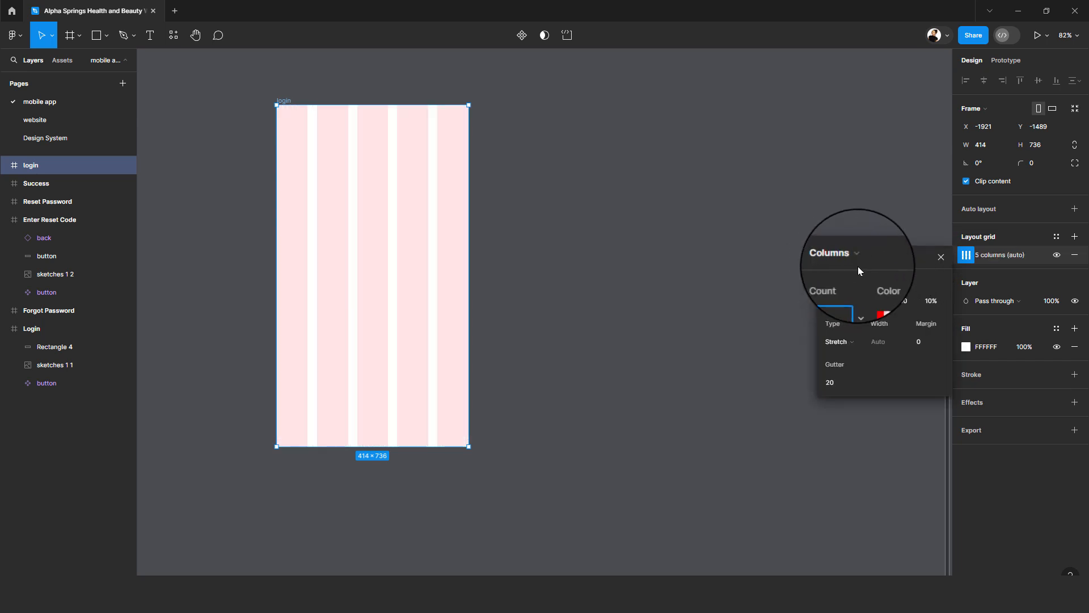
- Set the login frame's column grid to a count of 4, with spacing variables 5 (16) for the margin and 3 (8) for the gutter
left_click(836, 300)
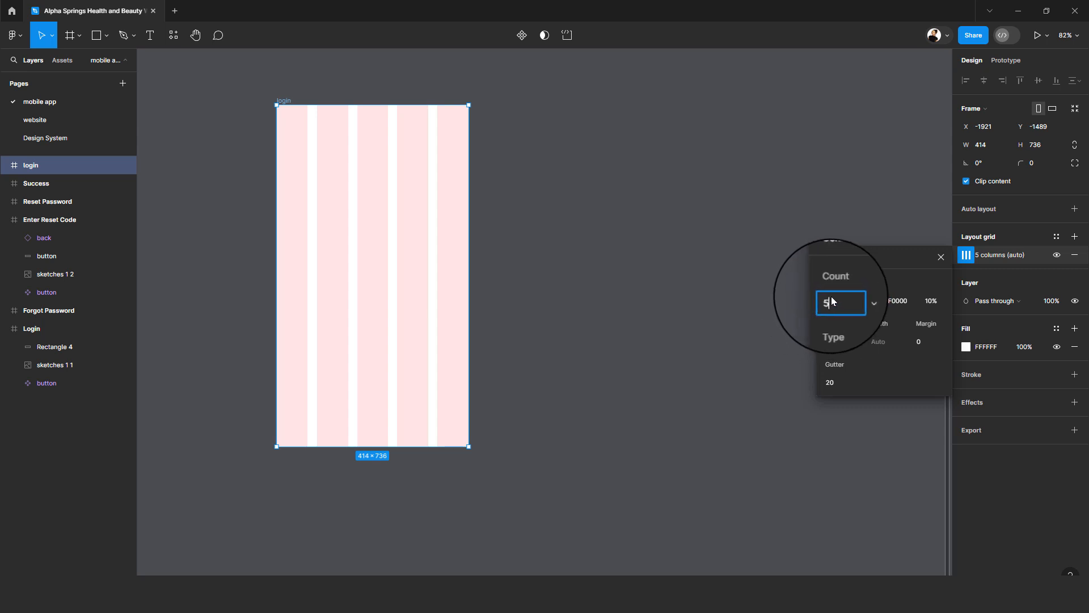
key("BackSpace")
type("4")
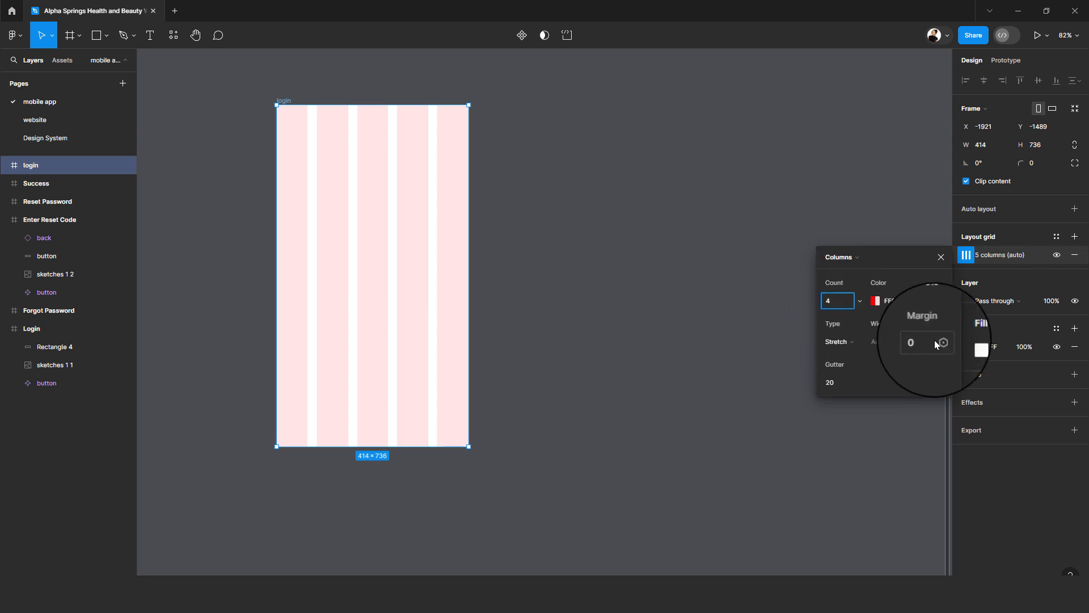
left_click(941, 342)
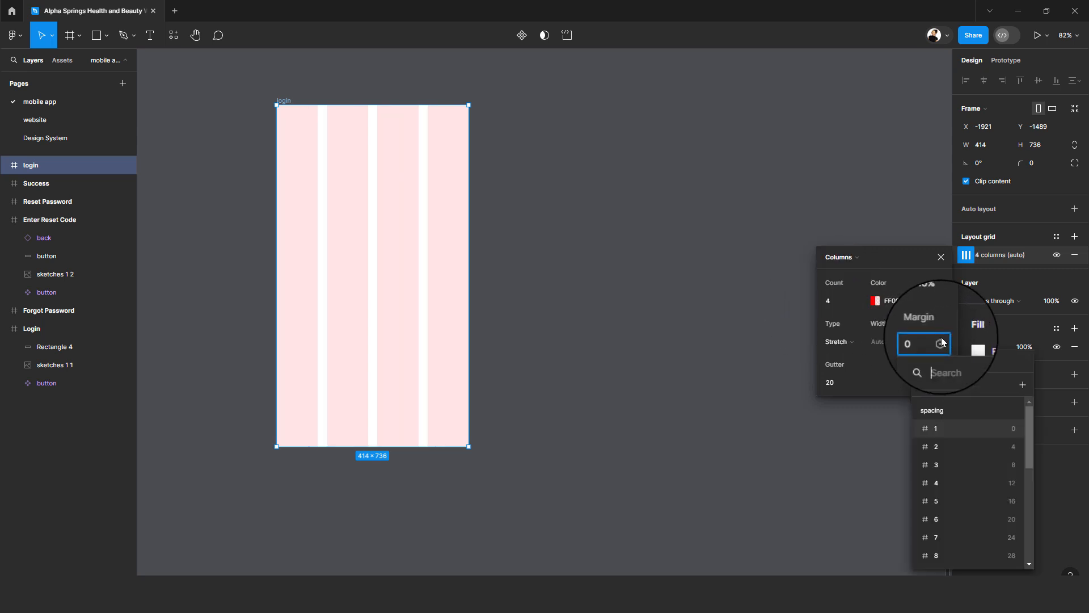
left_click(1011, 499)
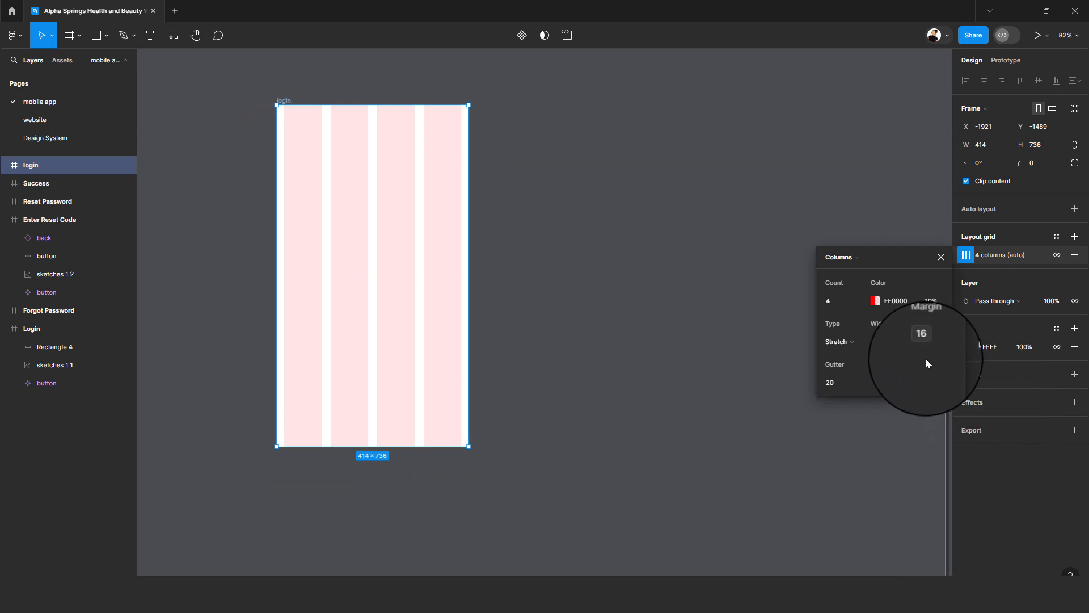
left_click(850, 386)
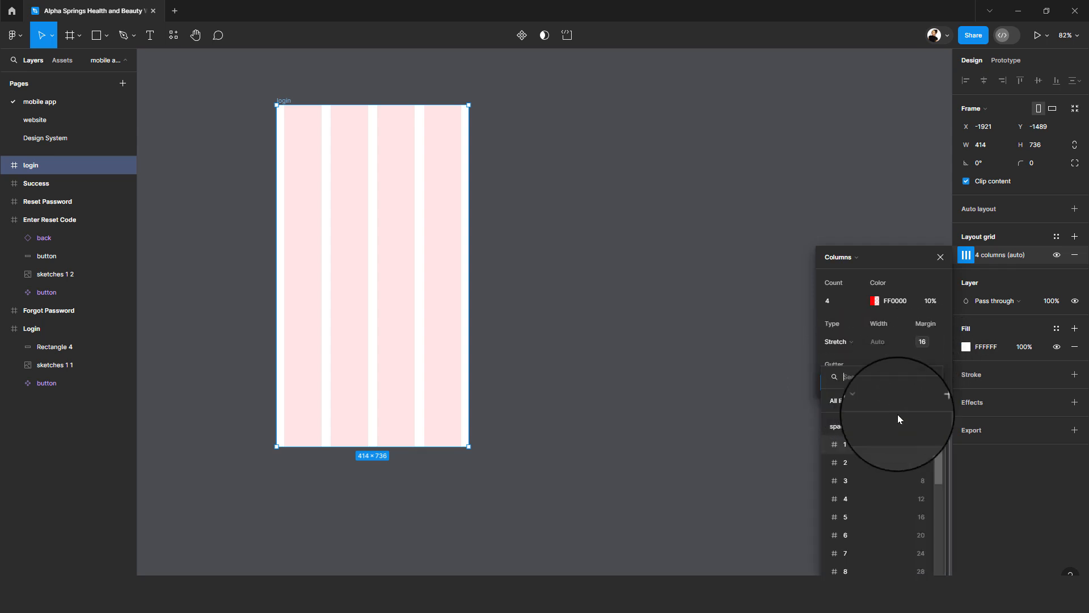
left_click(918, 481)
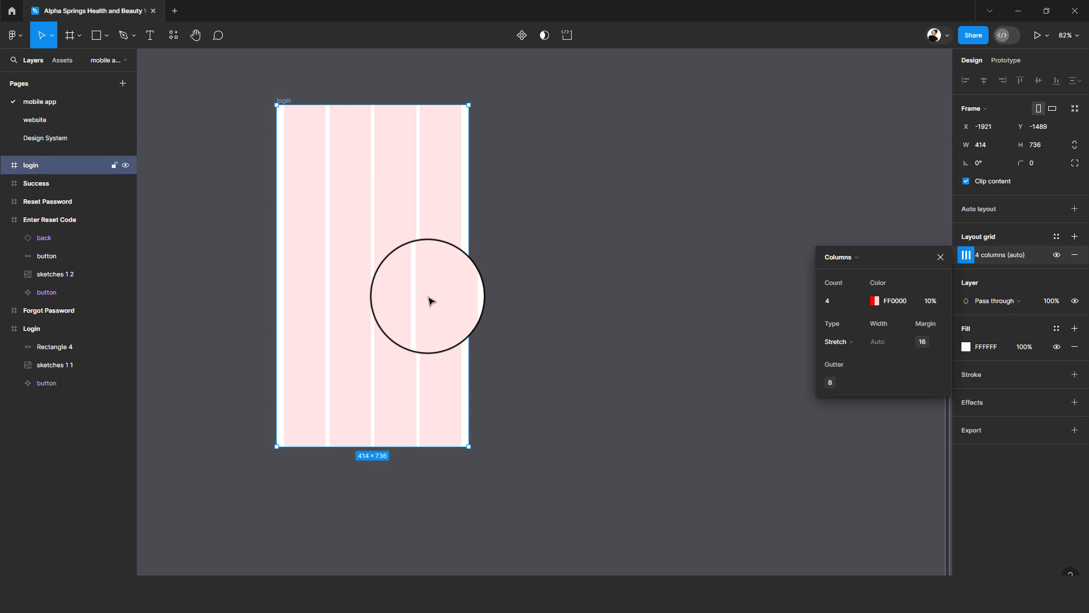
- Add a second layout grid to the login frame and change its type to Rows
scroll(450, 286, "up", 5)
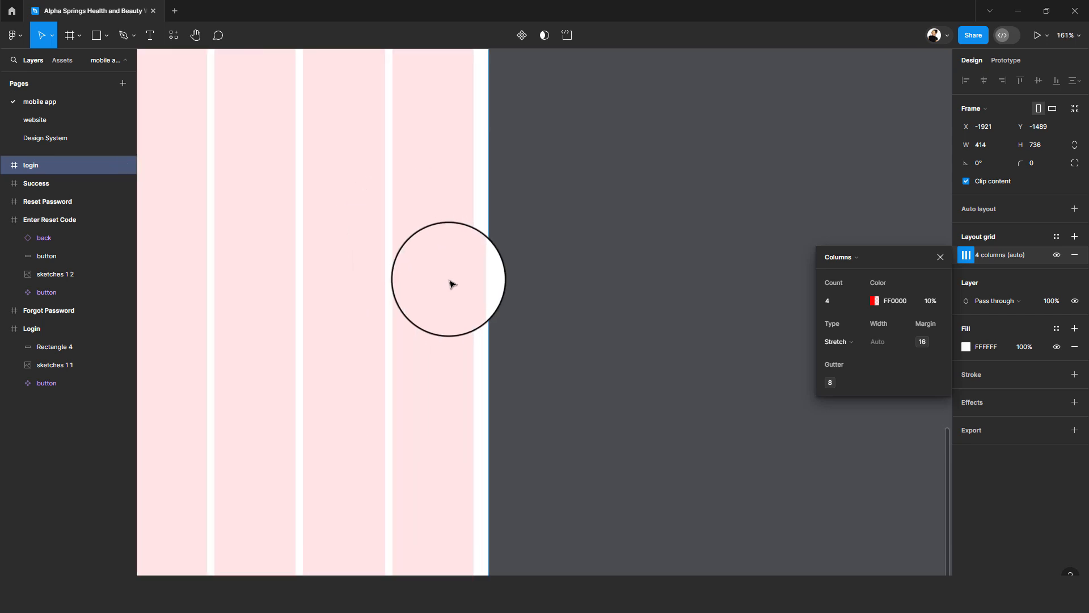
scroll(457, 238, "left", 5)
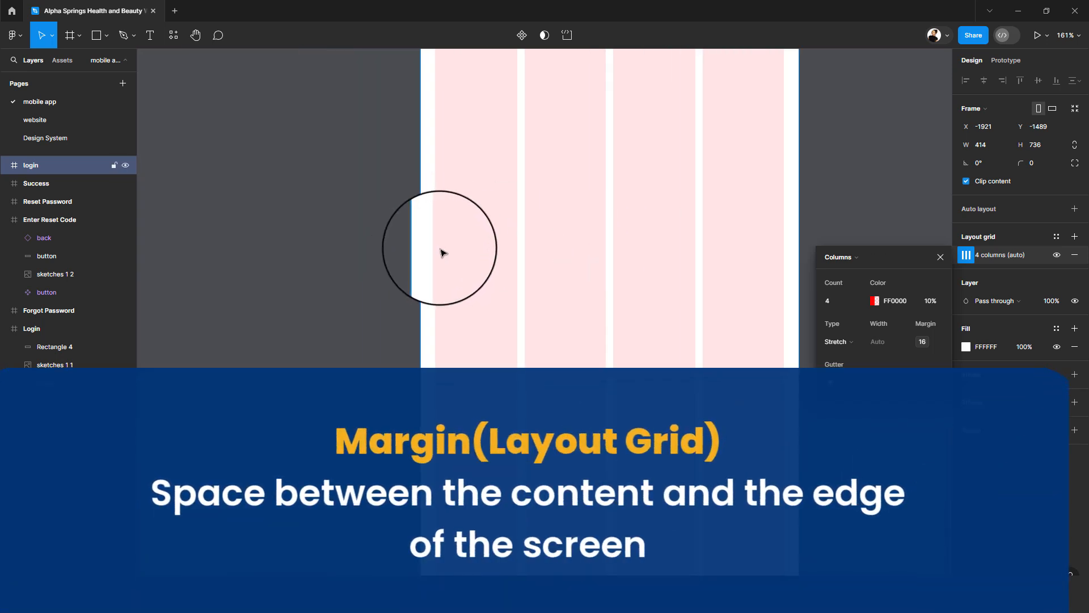
scroll(421, 177, "down", 5)
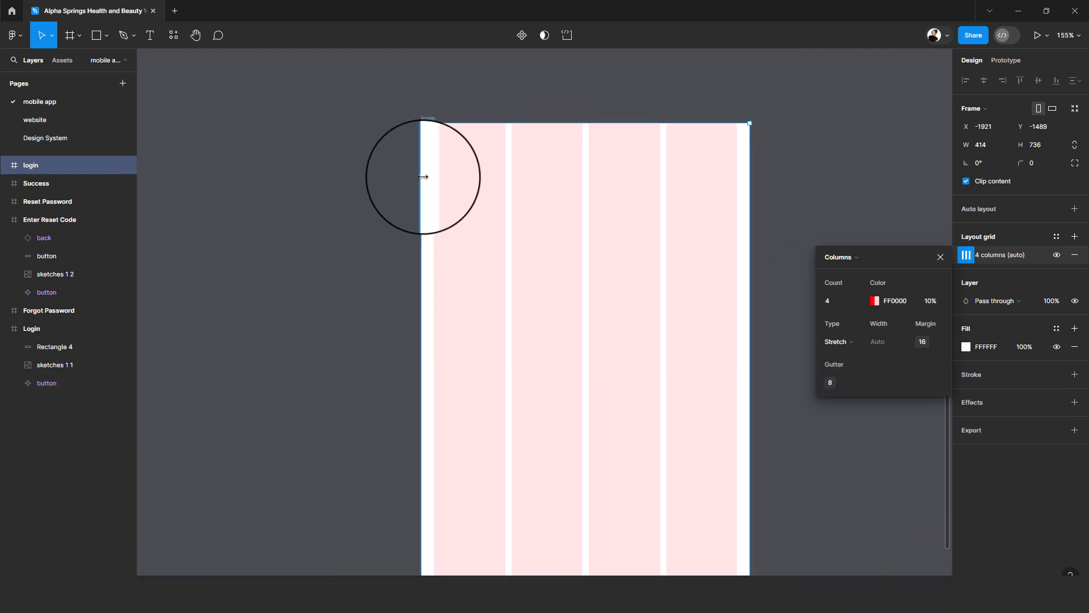
scroll(695, 534, "down", 3)
scroll(423, 277, "up", 2)
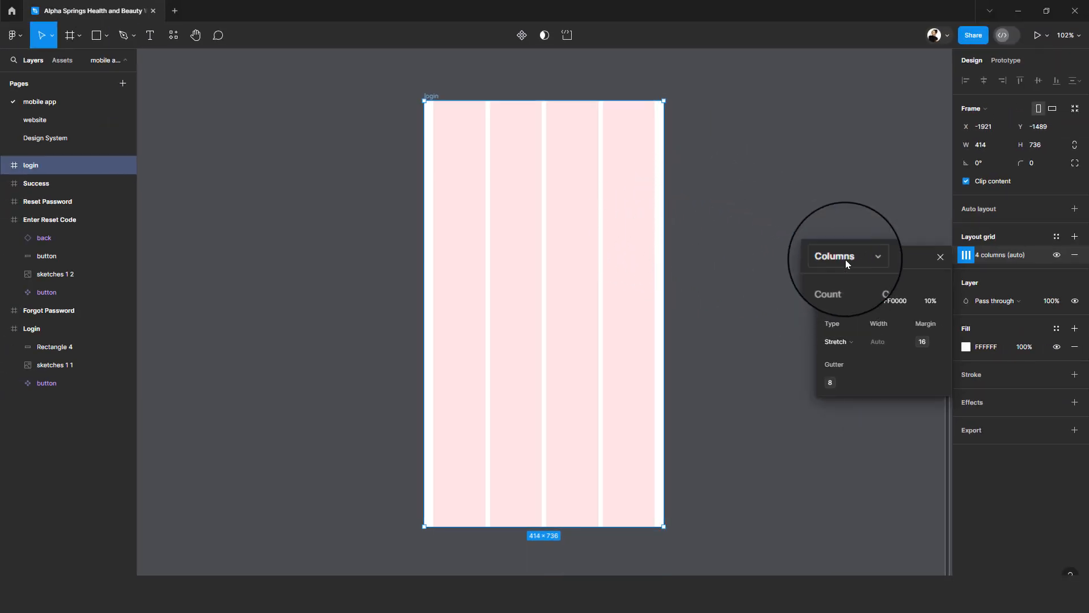
left_click(1074, 237)
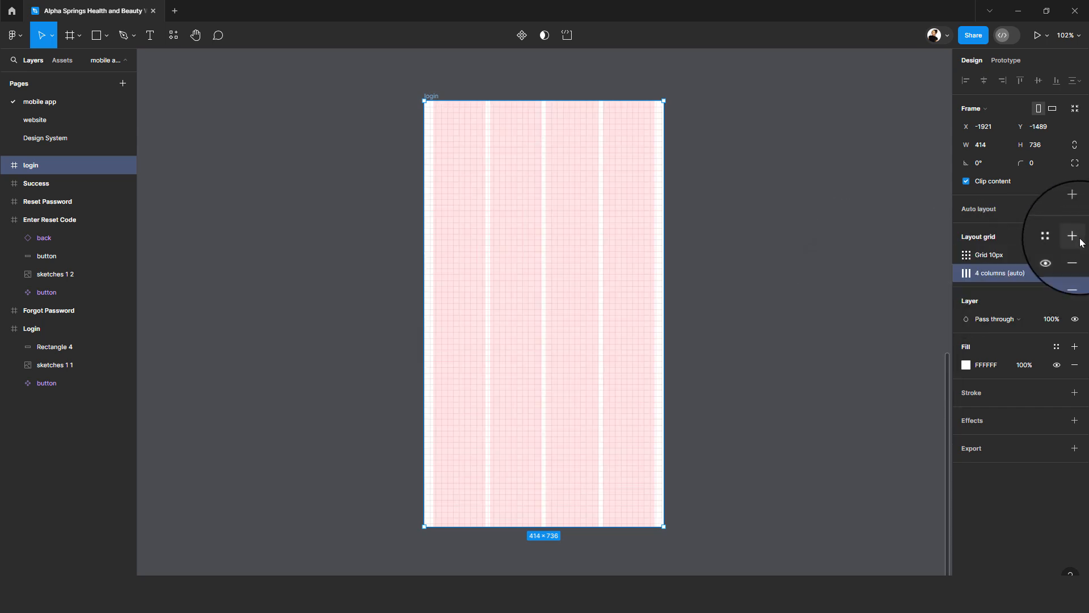
left_click(966, 255)
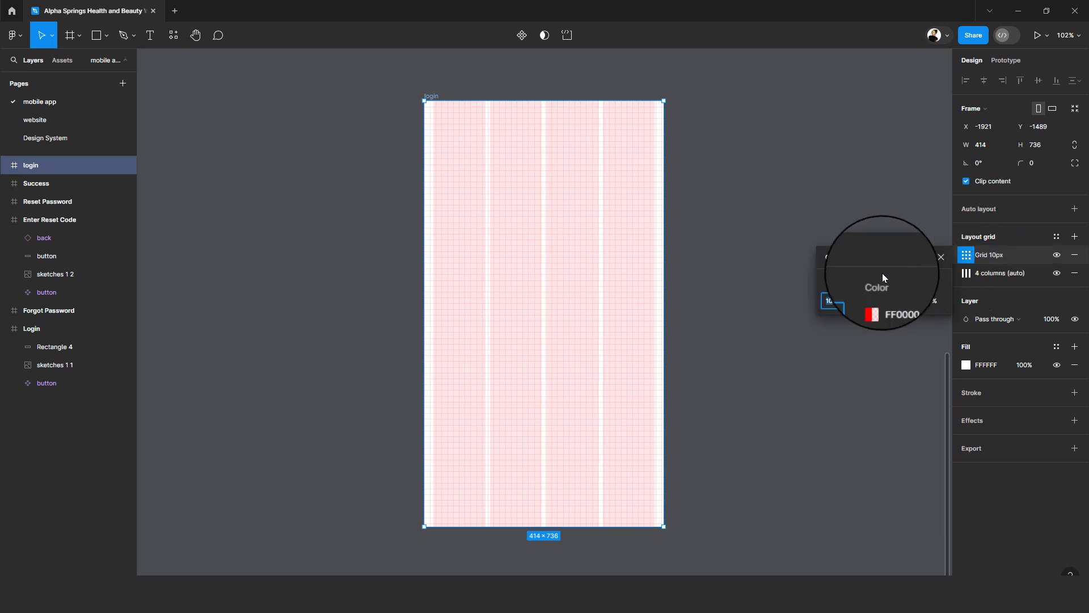
left_click(844, 259)
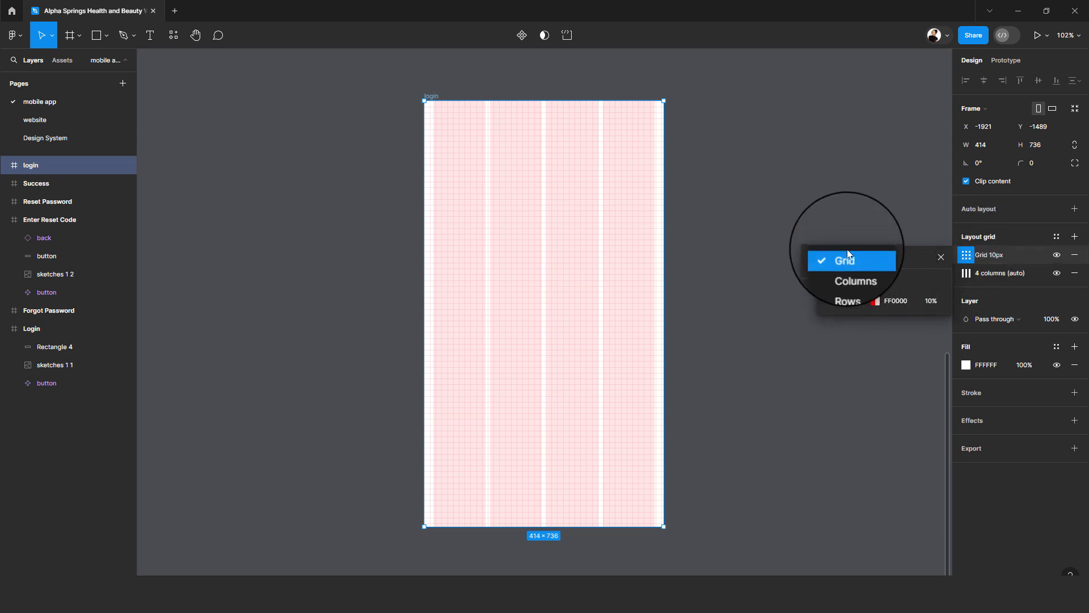
left_click(847, 285)
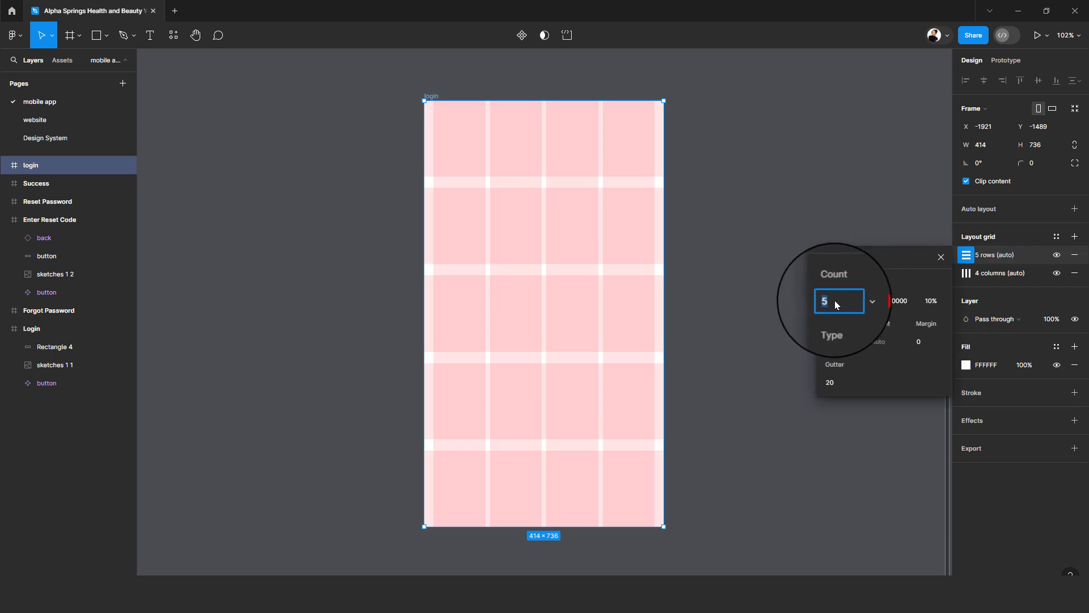
- Set the login frame's row grid to a count of 8, with spacing variables 5 (16) for the margin and 3 (8) for the gutter
left_click(835, 300)
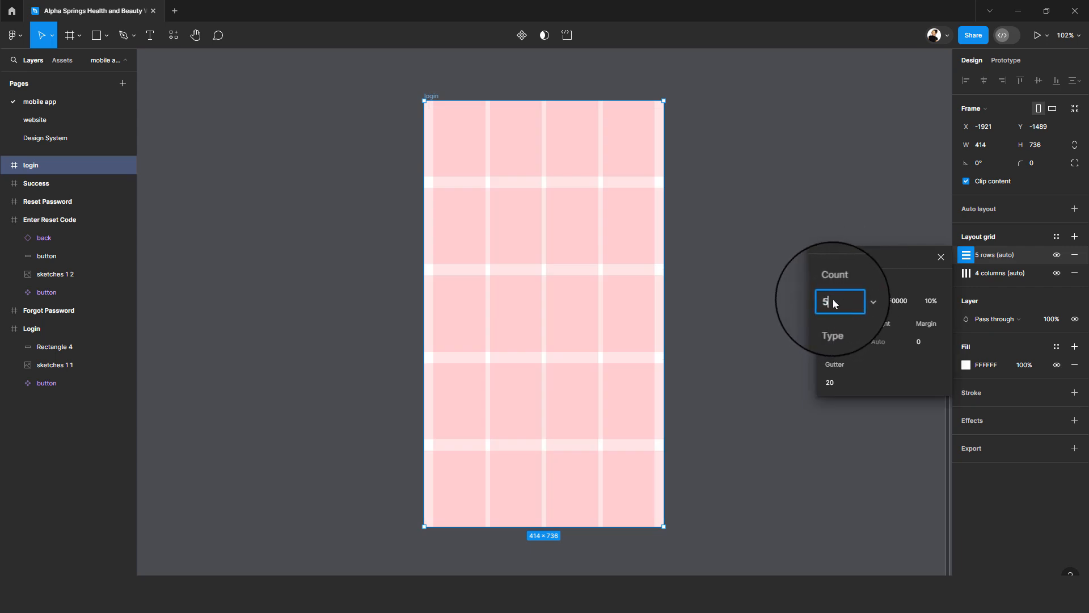
double_click(836, 301)
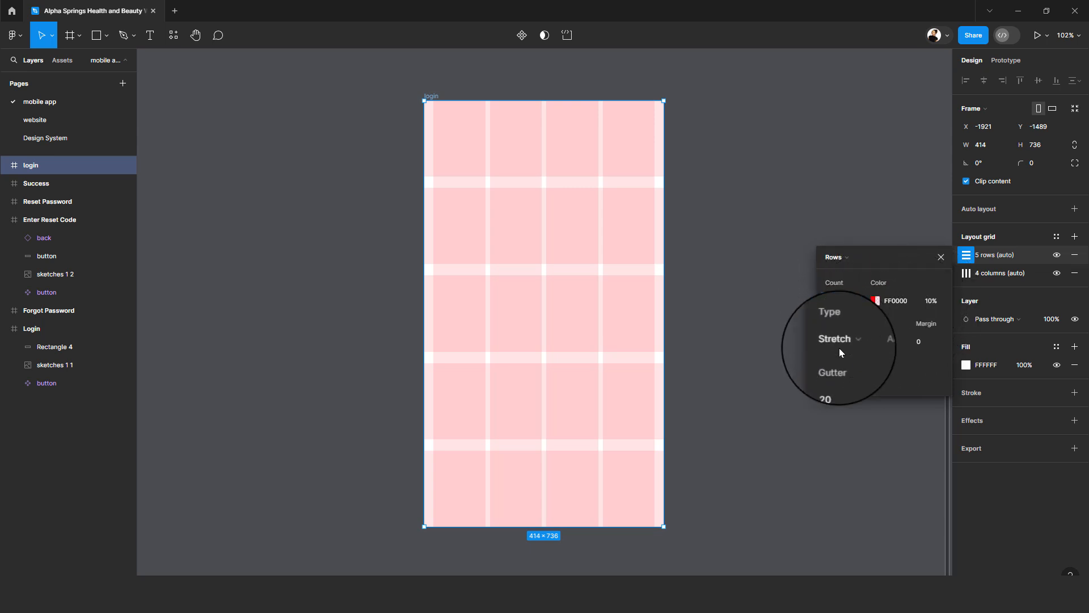
type("8")
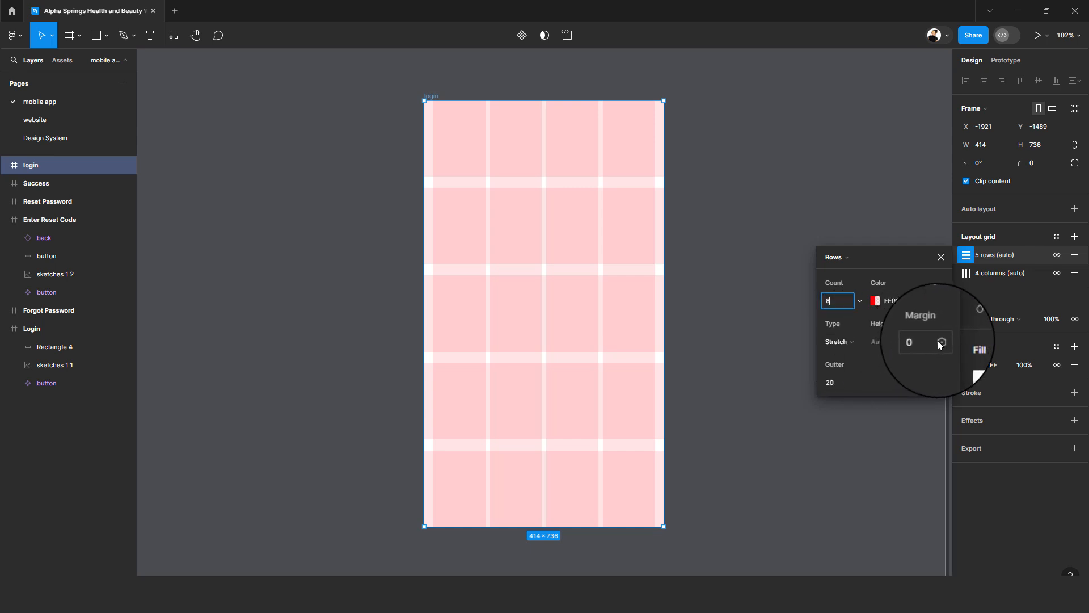
left_click(940, 343)
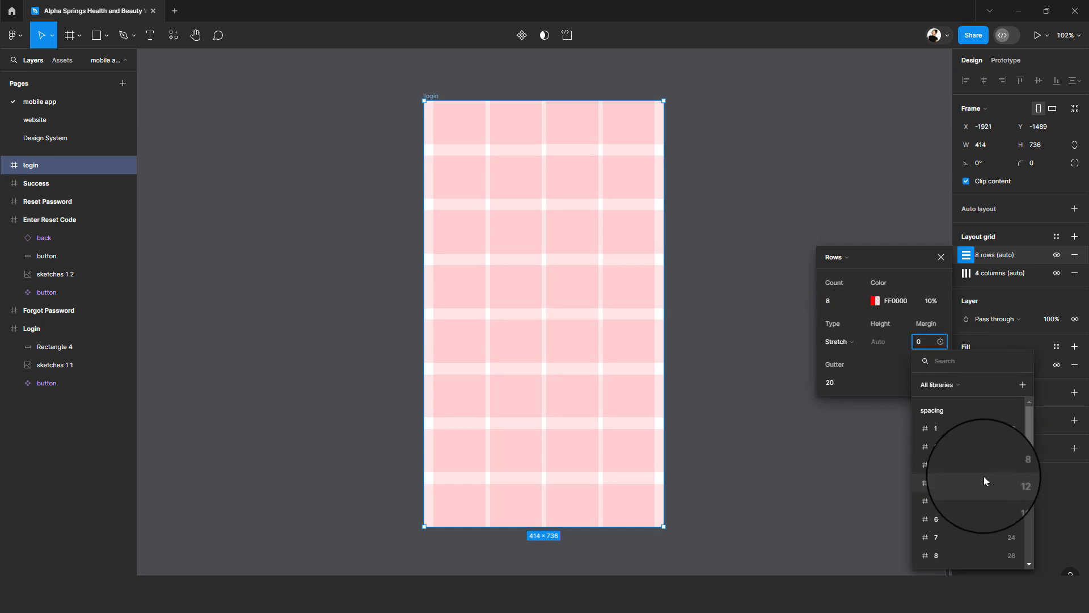
left_click(985, 502)
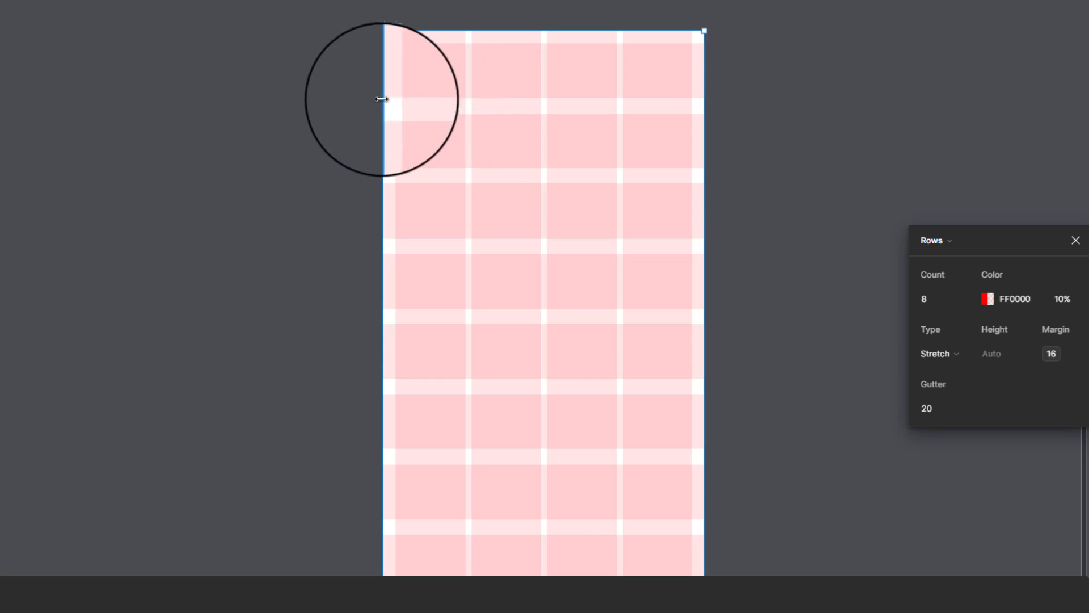
left_click(955, 411)
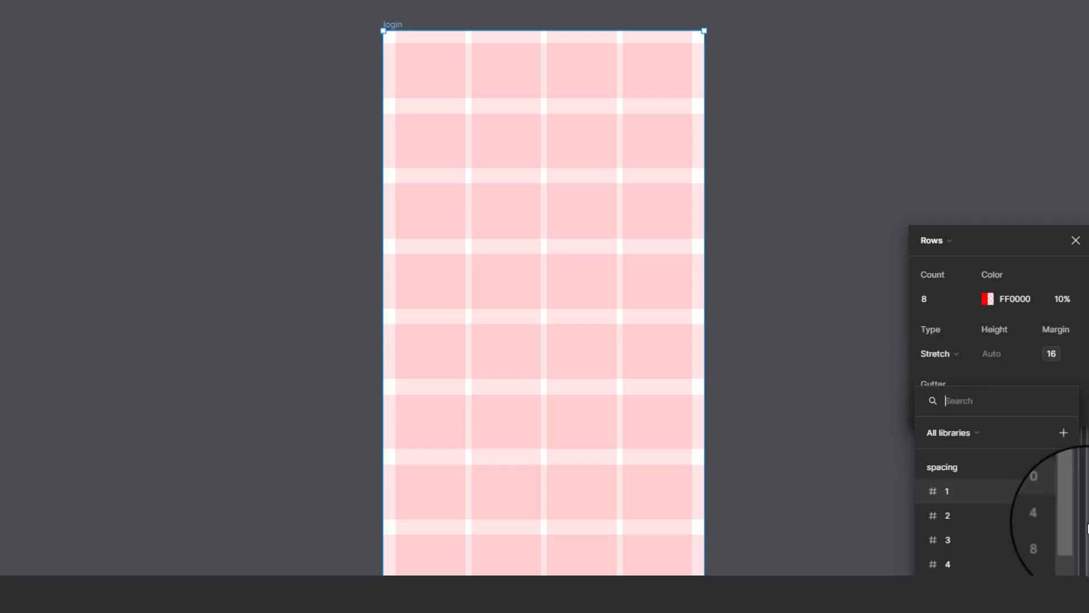
left_click(1023, 541)
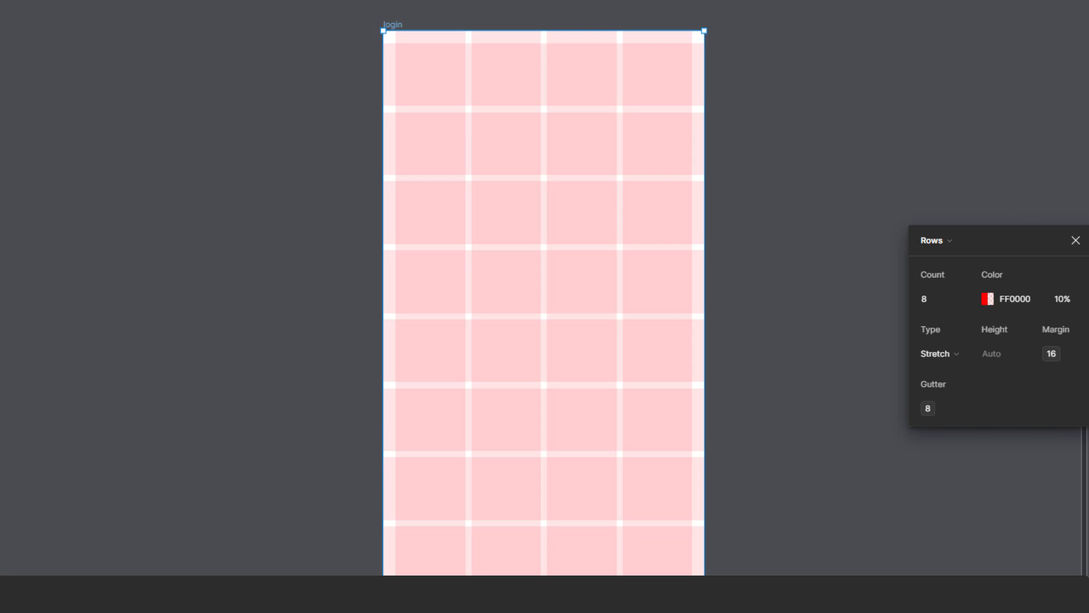
- Save the login frame's layout grids as a new grid style named "4-col-grid-mobile"
key("Escape")
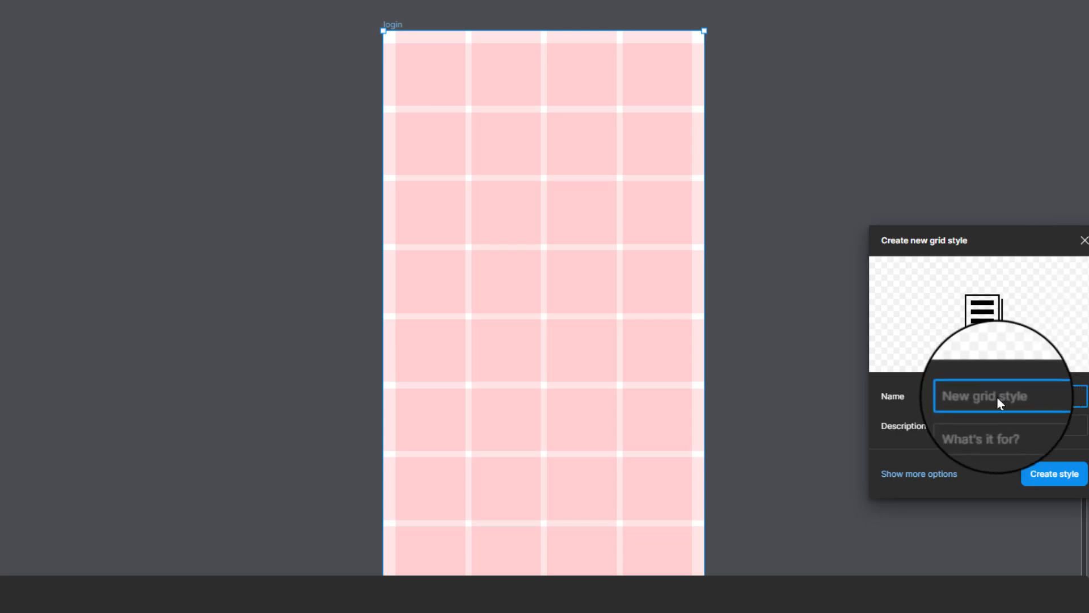
type("4-col-grid-mobile")
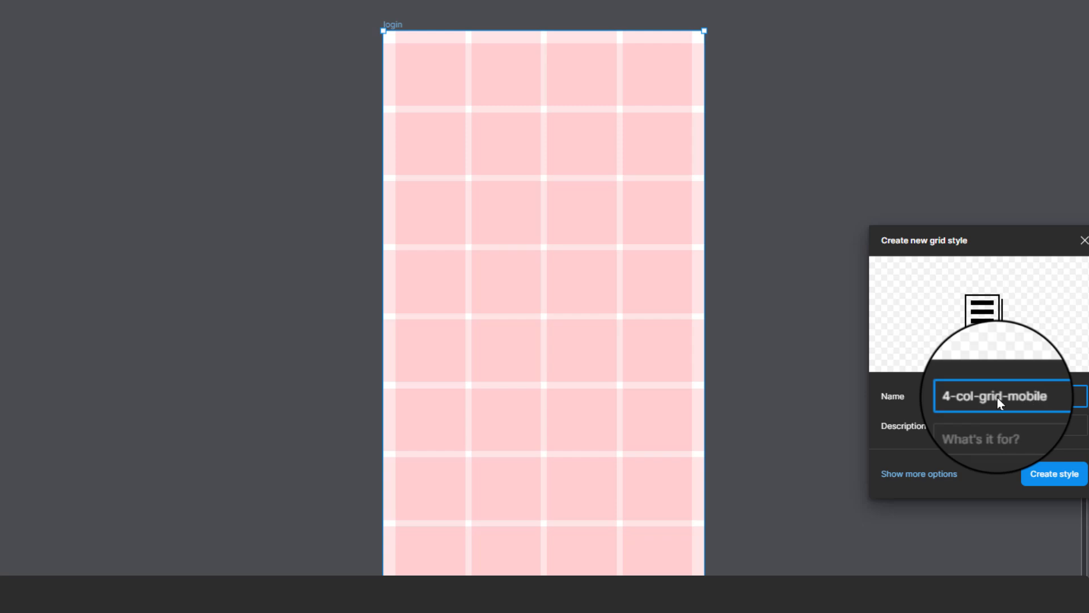
left_click(1043, 474)
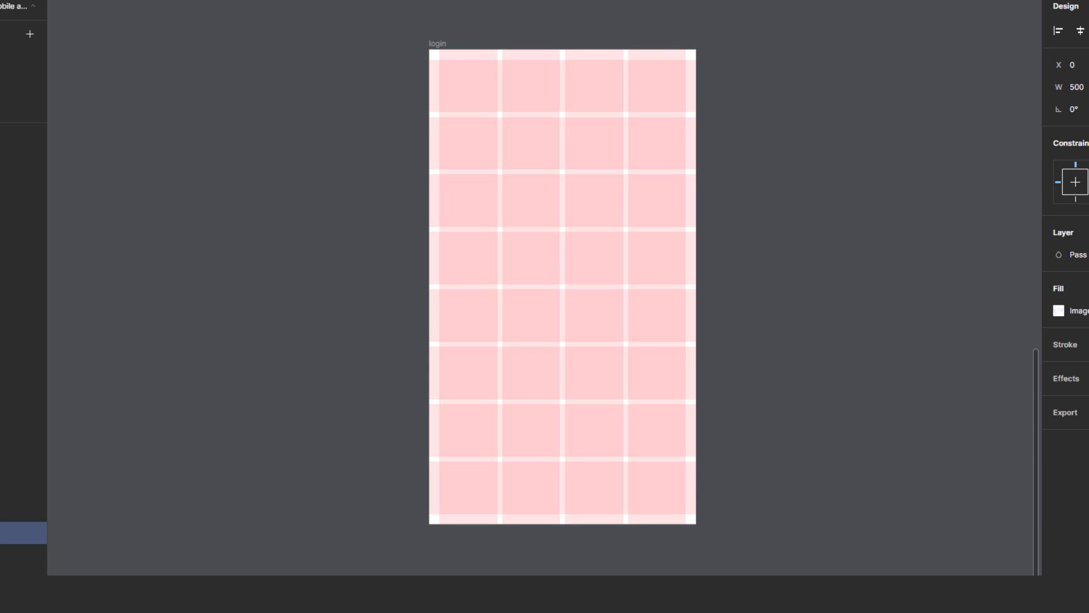
- Place a copy of the Login sketch image directly to the left of the empty login frame, aligned with its top edge
left_click(605, 76)
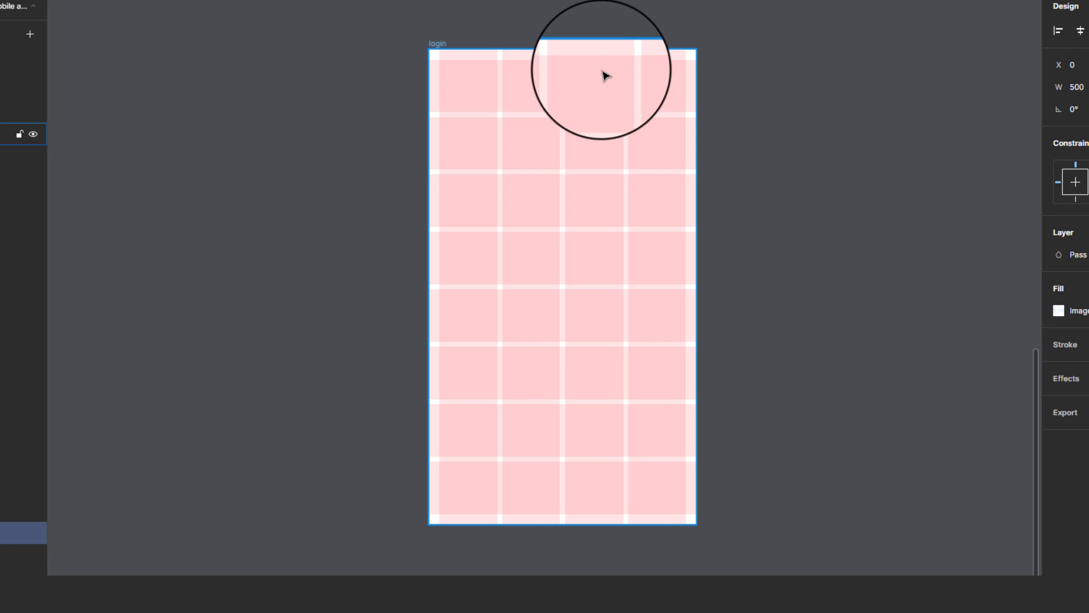
key("Escape")
scroll(603, 74, "down", 5)
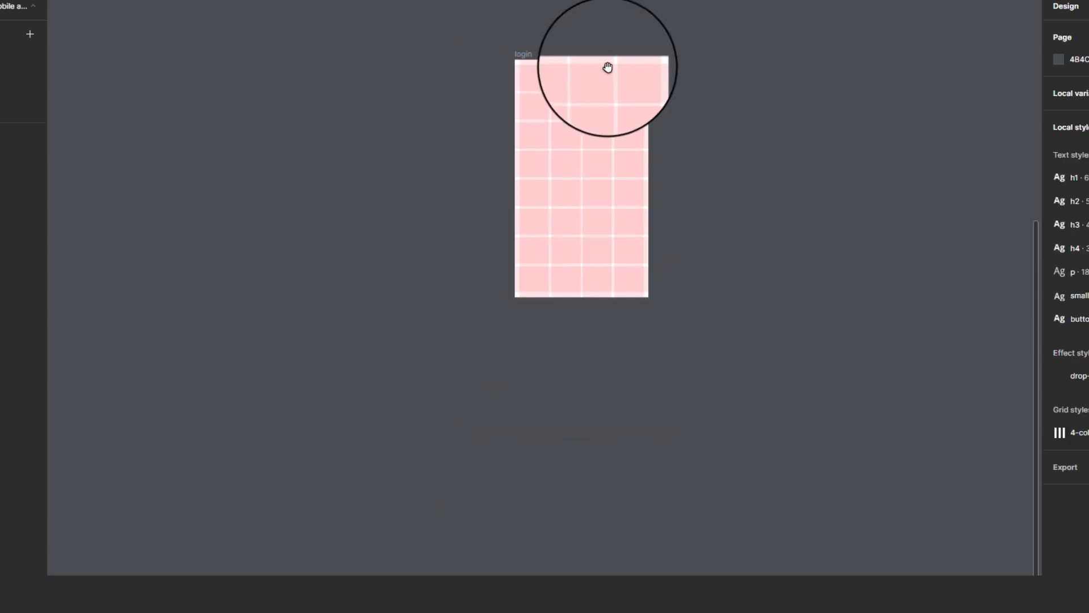
left_click(607, 67)
scroll(579, 180, "up", 5)
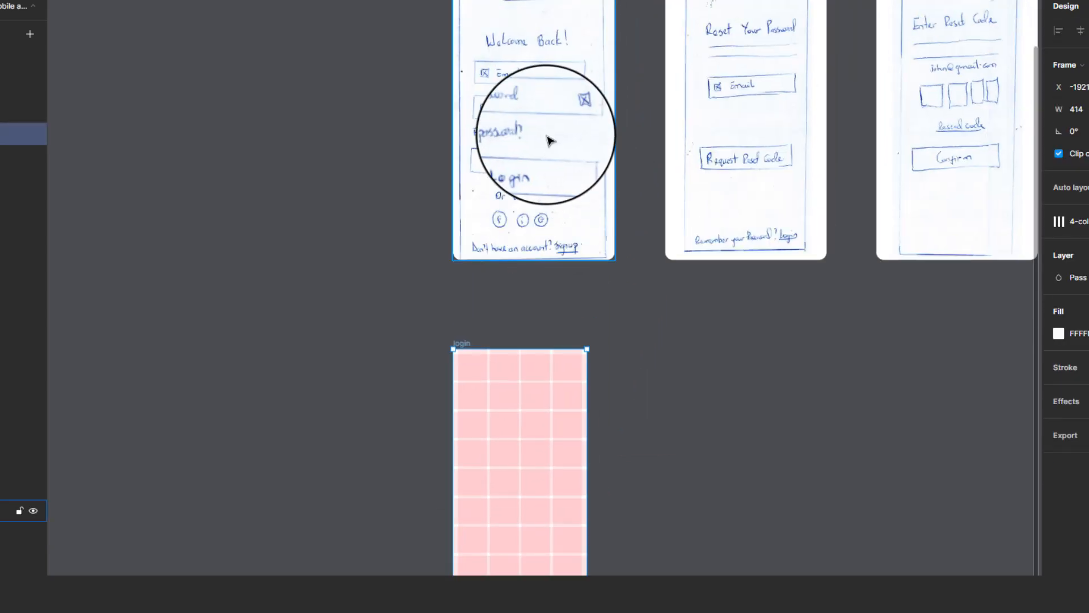
left_click(548, 140)
mouse_move(552, 133)
left_mouse_down()
mouse_move(437, 488)
mouse_move(336, 515)
mouse_move(382, 544)
left_mouse_up()
- Scale the copied Login sketch down proportionally to a height of 736, matching the login frame
scroll(312, 421, "down", 4)
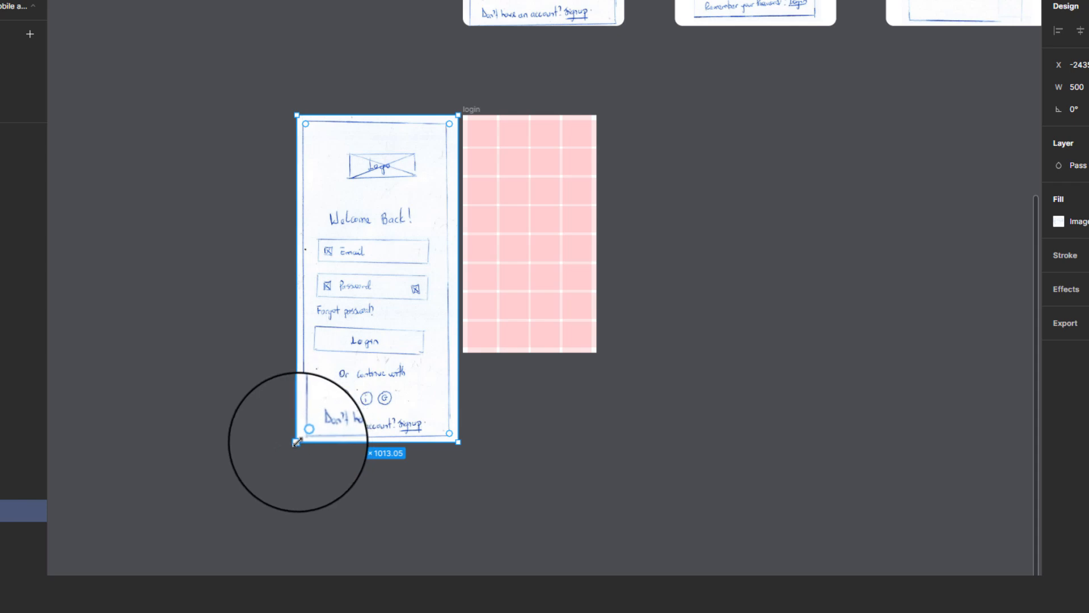
left_click_drag(297, 442, 343, 351)
scroll(543, 294, "up", 1)
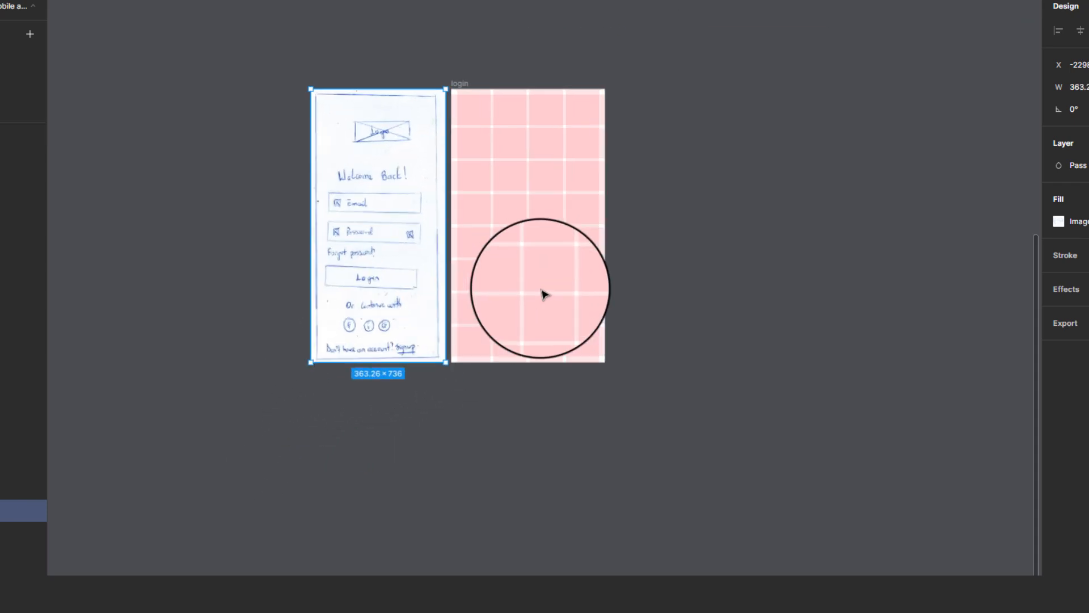
scroll(543, 294, "up", 2)
scroll(459, 107, "up", 1)
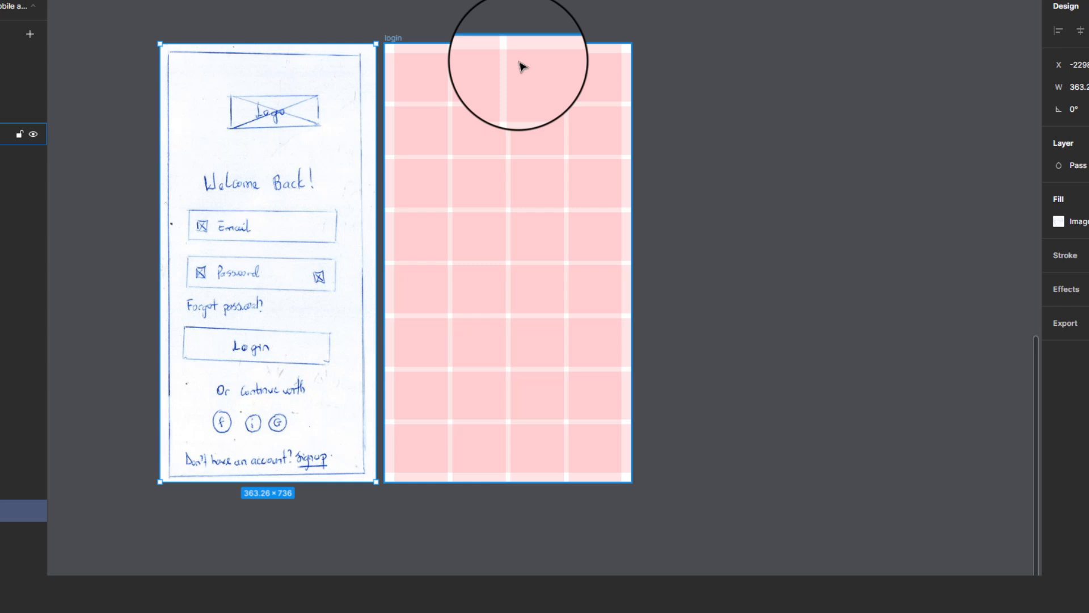
- Preview gradient and video fills on the login frame, and fill the frame with the image login-bg.jpg
left_click(391, 39)
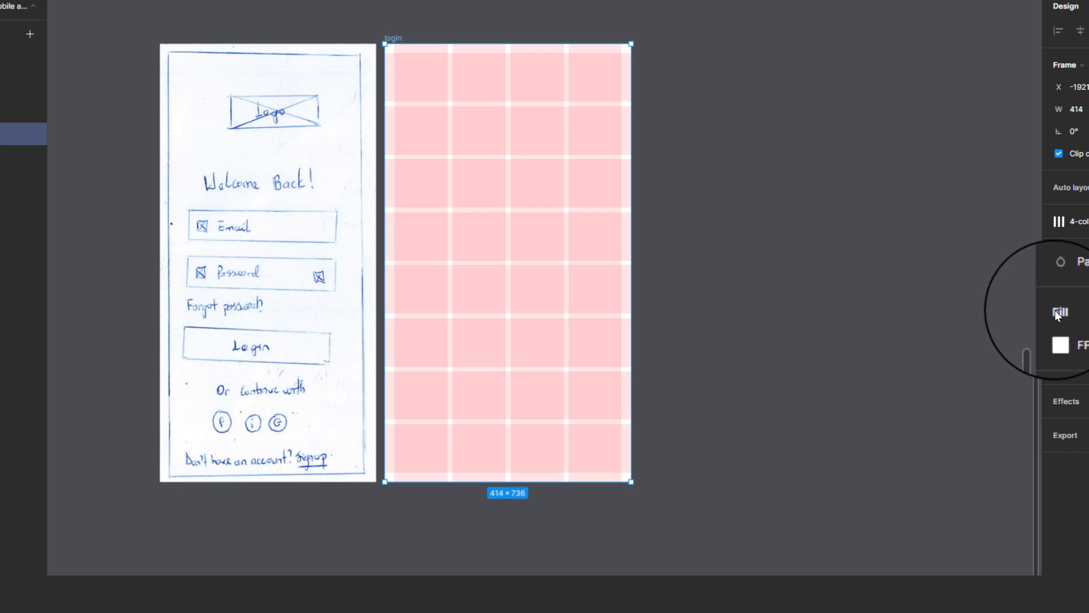
left_click(1058, 334)
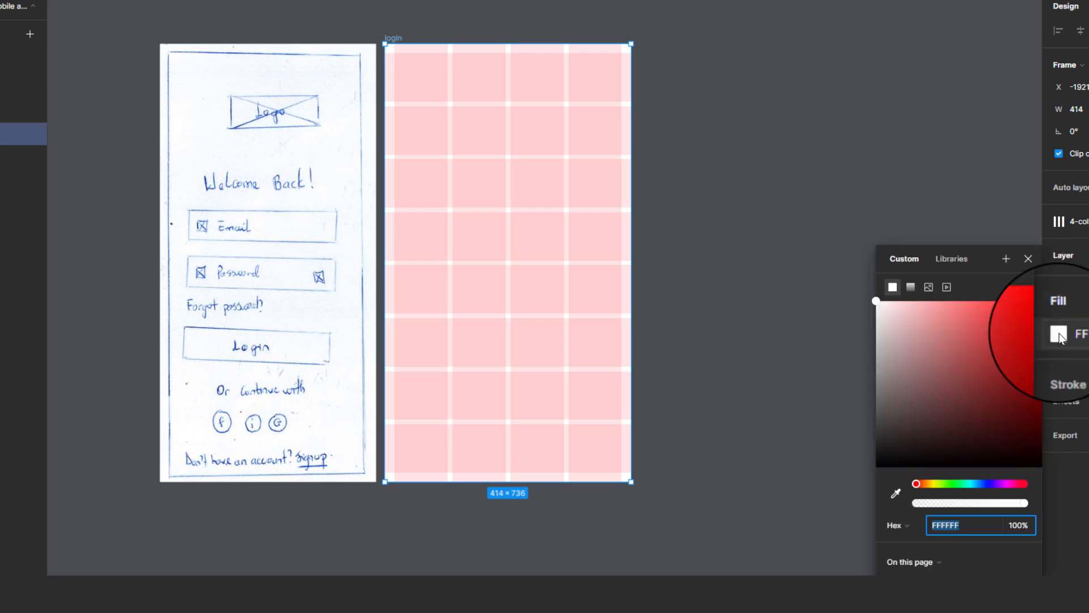
left_click(931, 289)
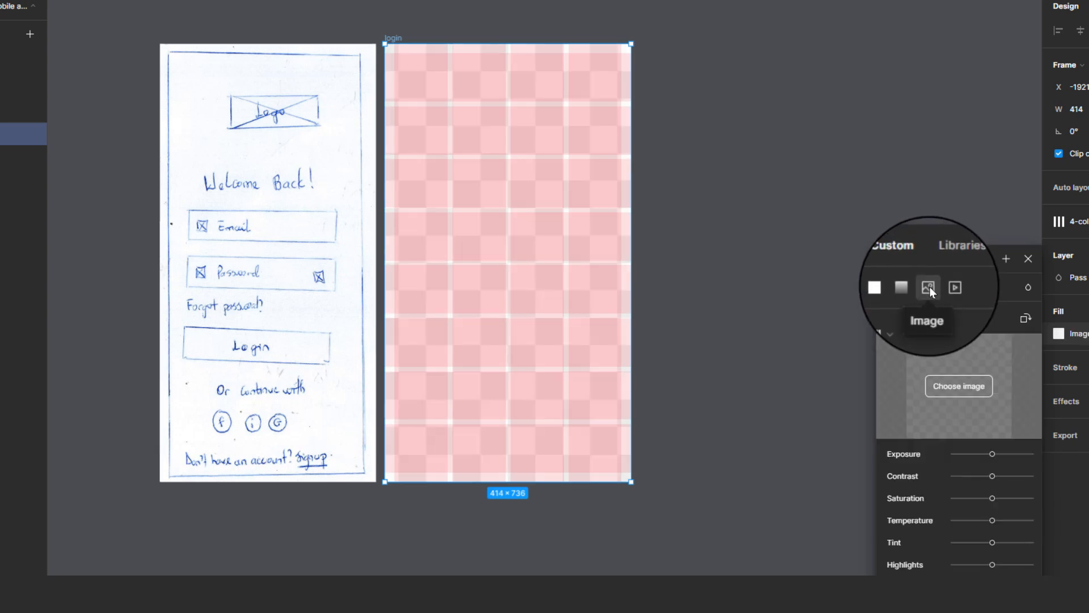
left_click(907, 289)
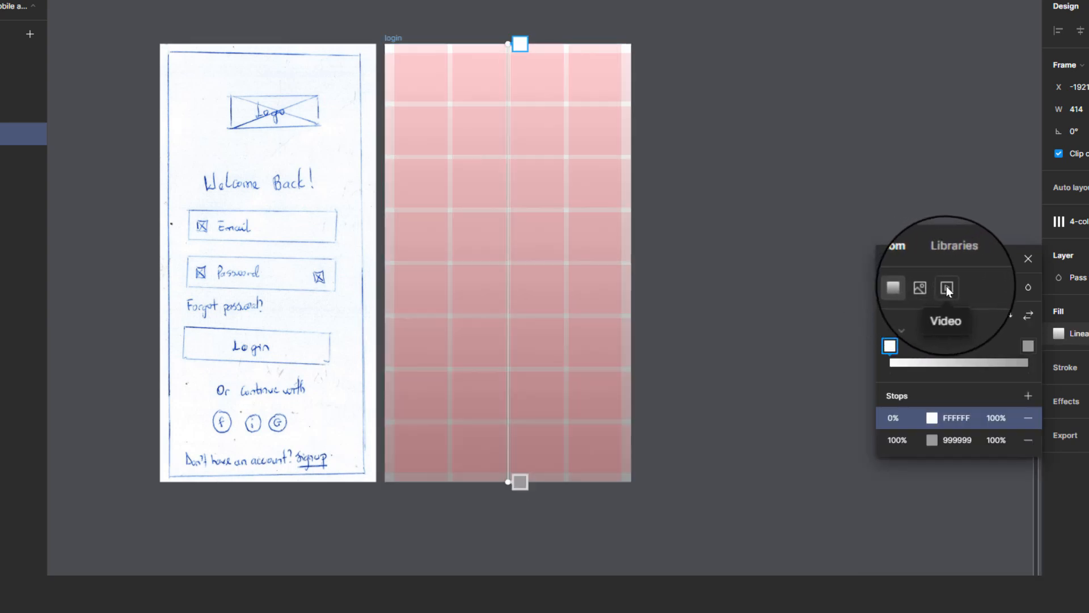
left_click(948, 288)
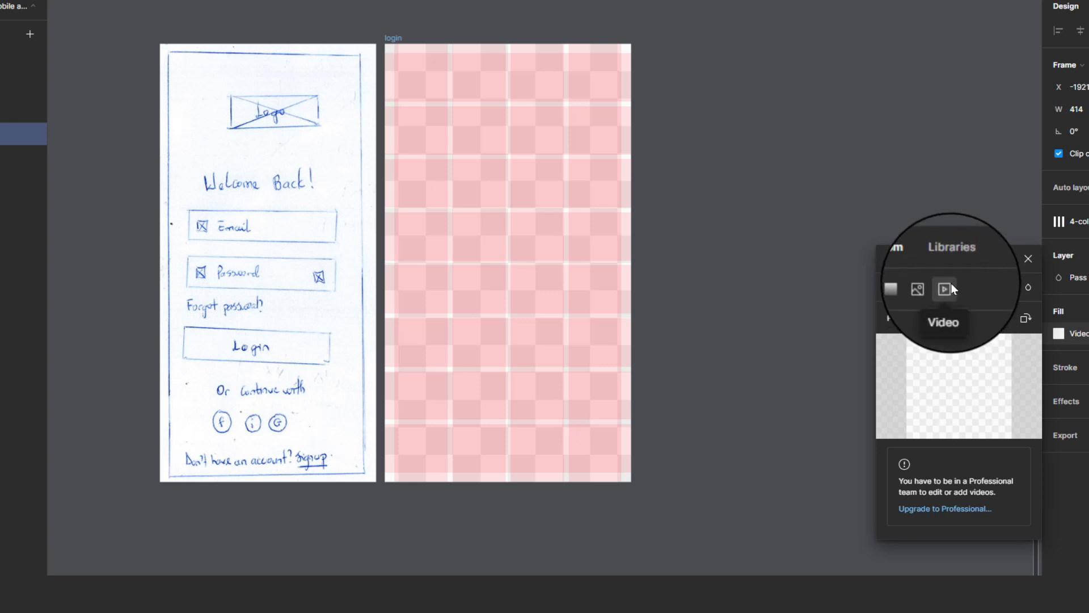
left_click(931, 289)
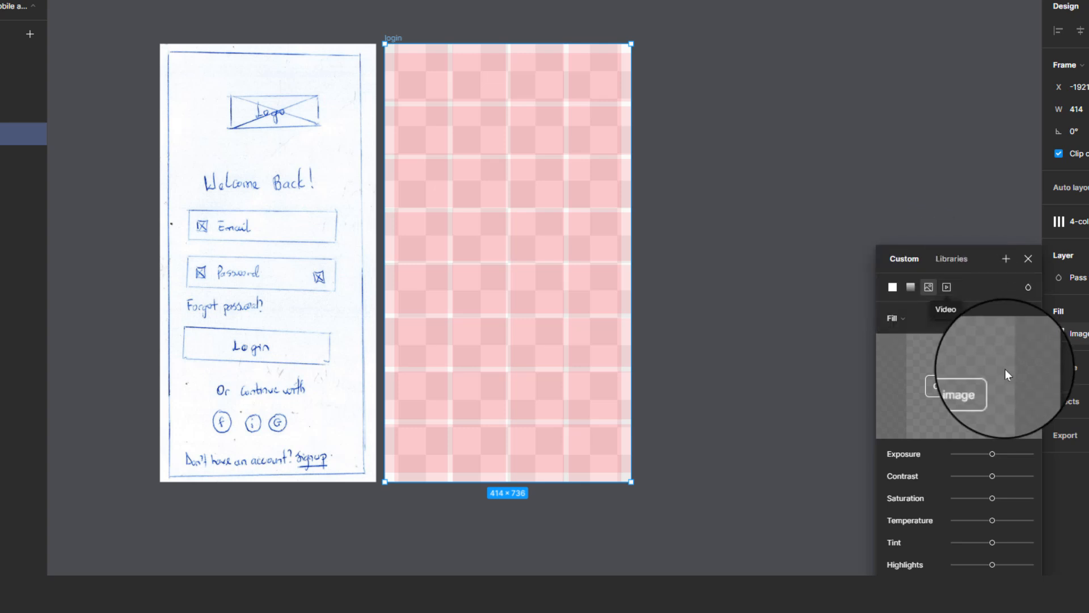
left_click(960, 385)
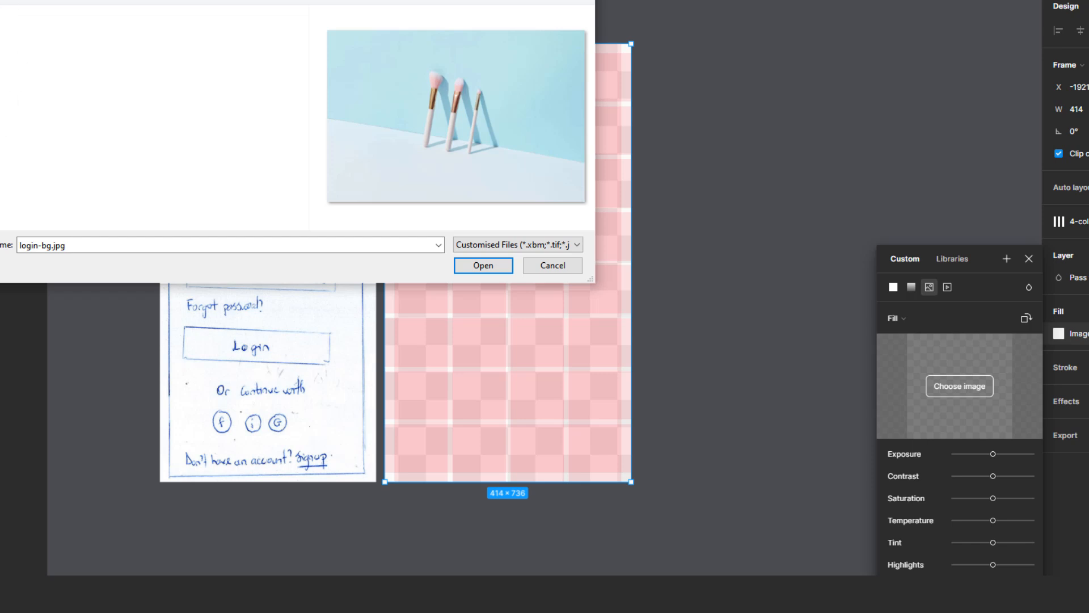
left_click(489, 266)
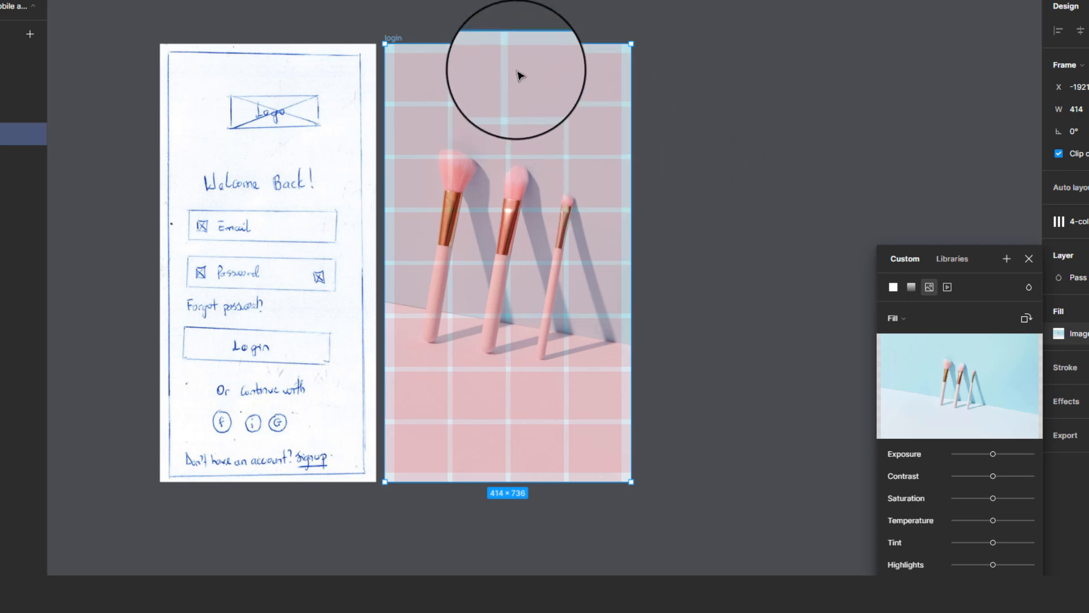
- Try the Fit, Crop and Tile modes on the login frame's background image, and return it to Fill
mouse_move(978, 383)
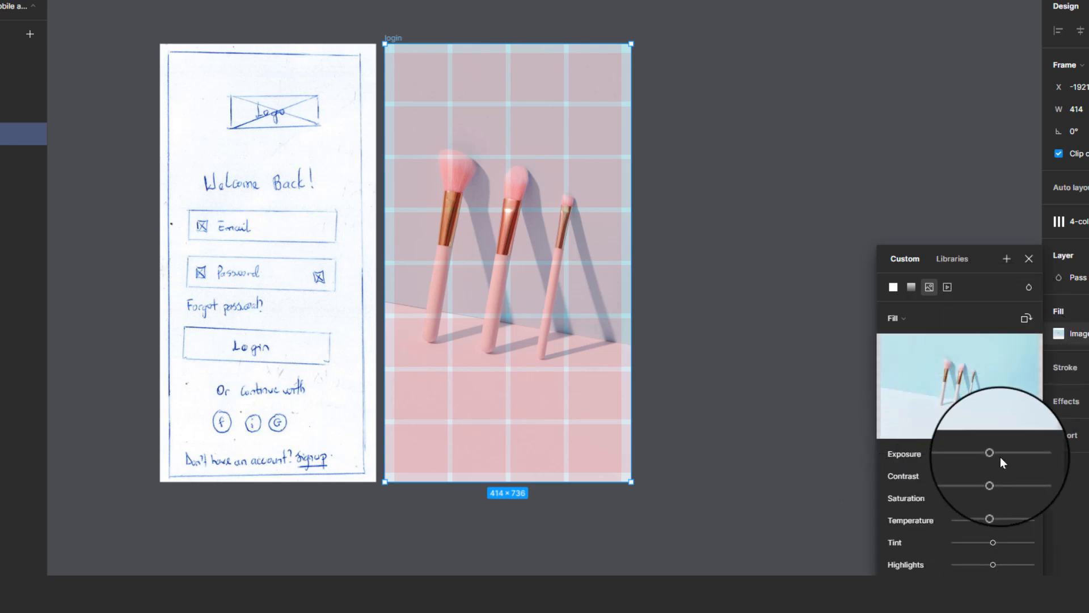
left_click_drag(998, 453, 994, 454)
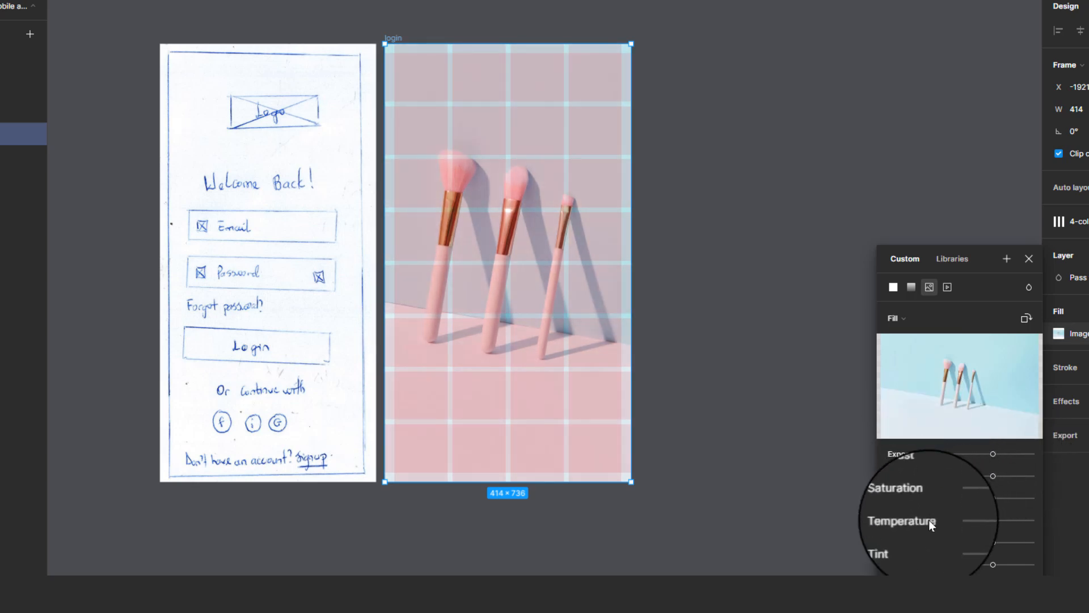
left_click(916, 324)
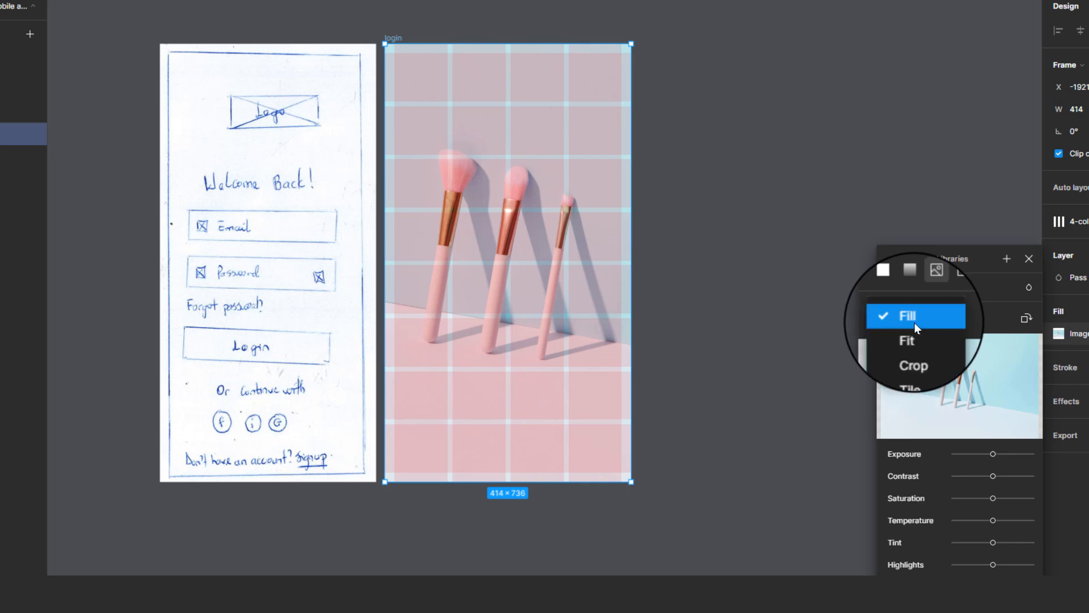
left_click(925, 339)
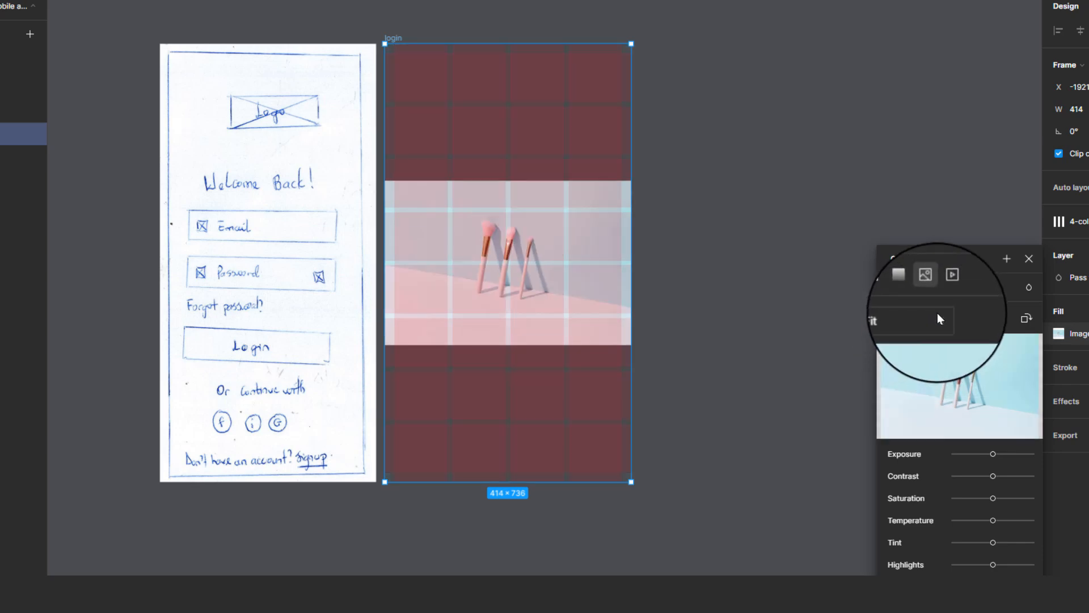
left_click(938, 315)
left_click(931, 336)
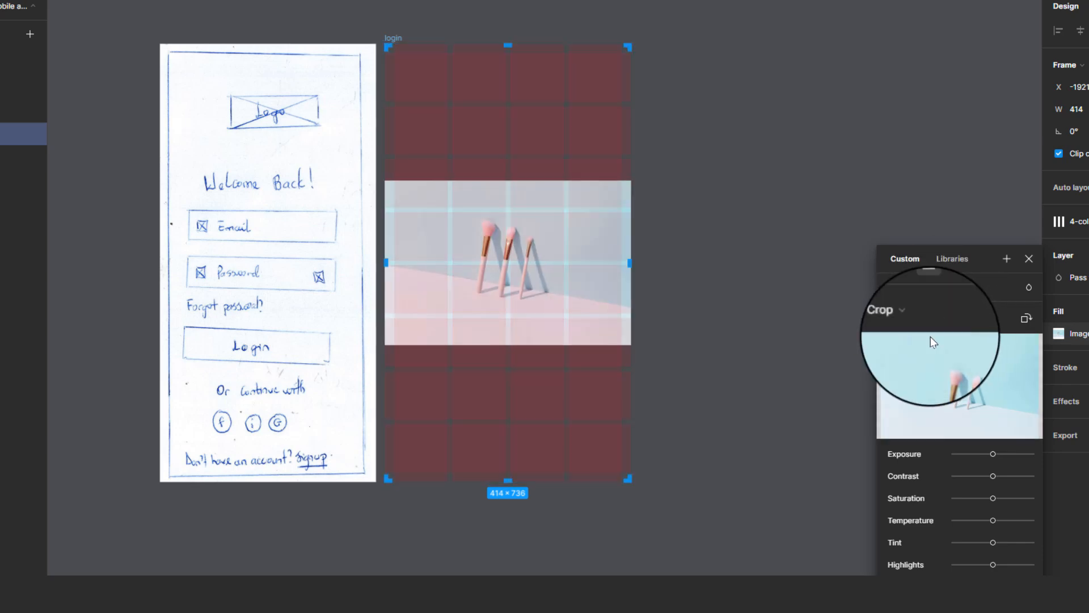
left_click(921, 314)
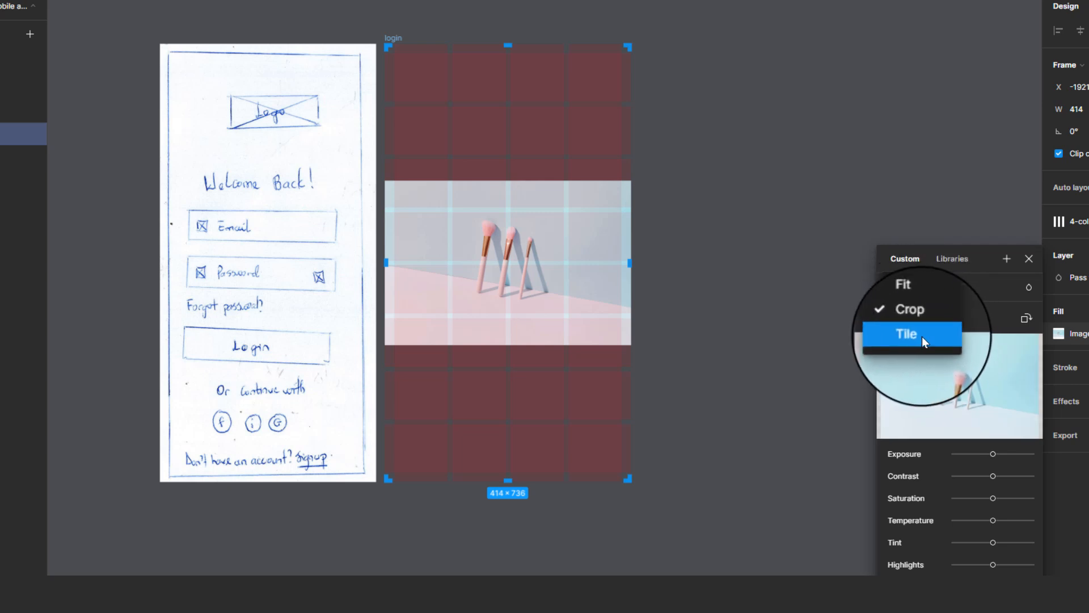
left_click(922, 335)
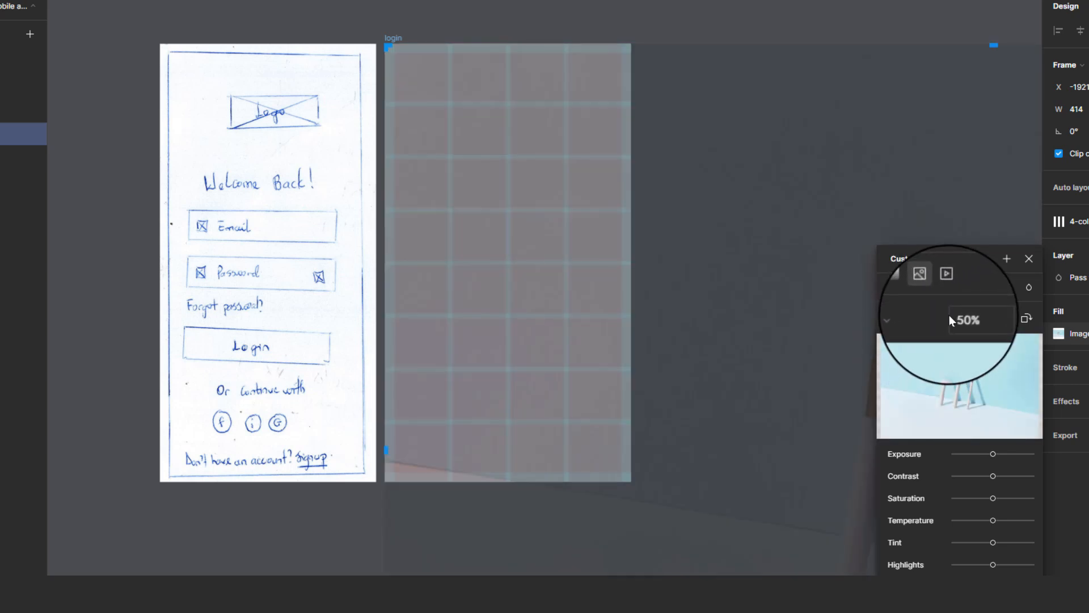
left_click(920, 318)
left_click(924, 270)
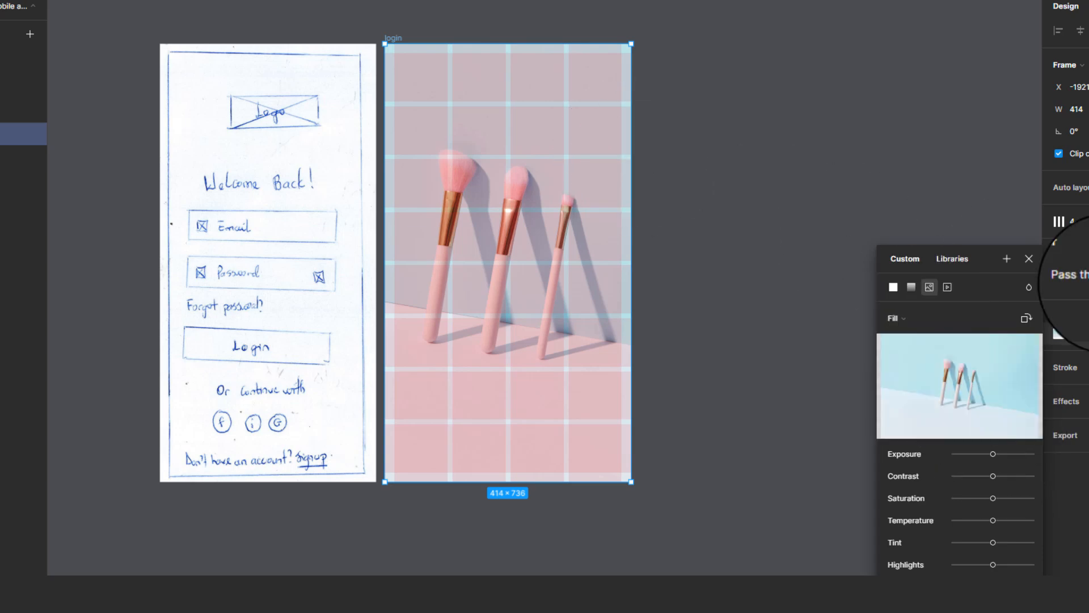
left_click(1029, 259)
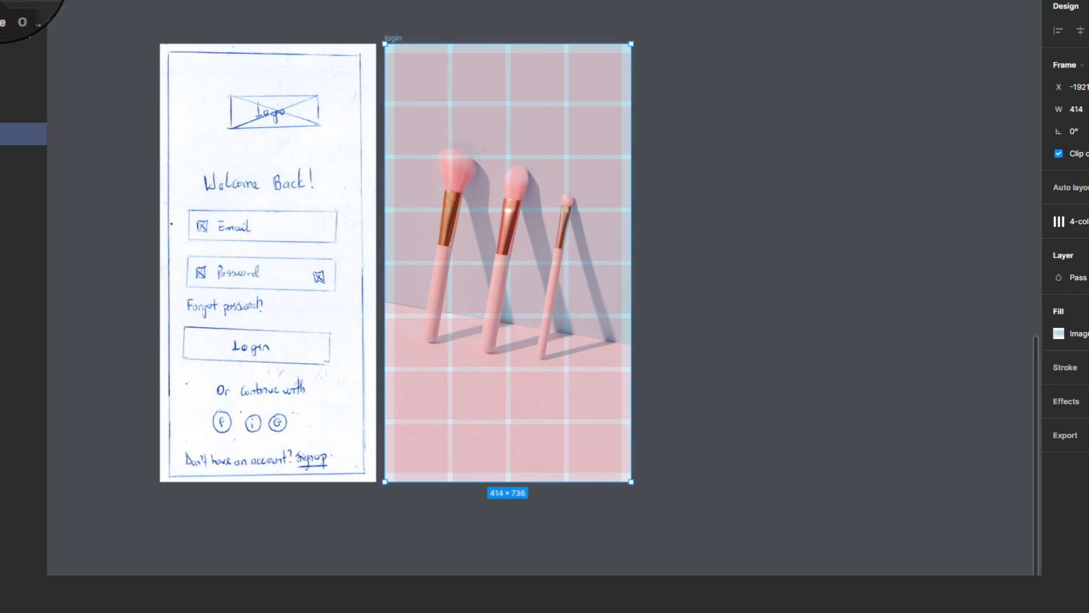
- Draw a 382 × 704 rectangle inside the login frame's 16-pixel margins, and lower its upper edge to a height of 615
left_click(2, 11)
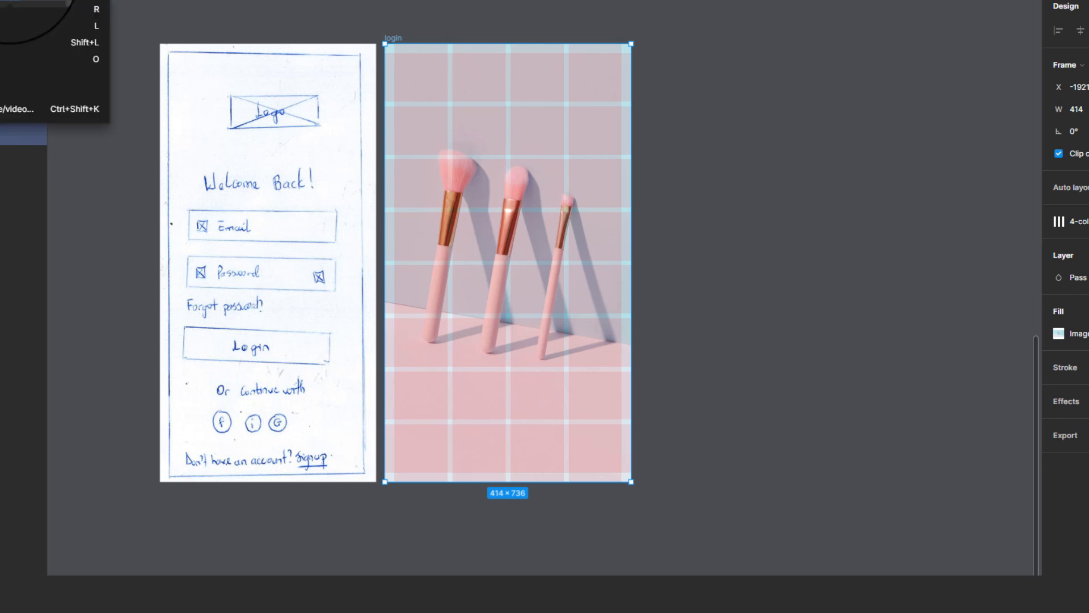
left_click(1, 10)
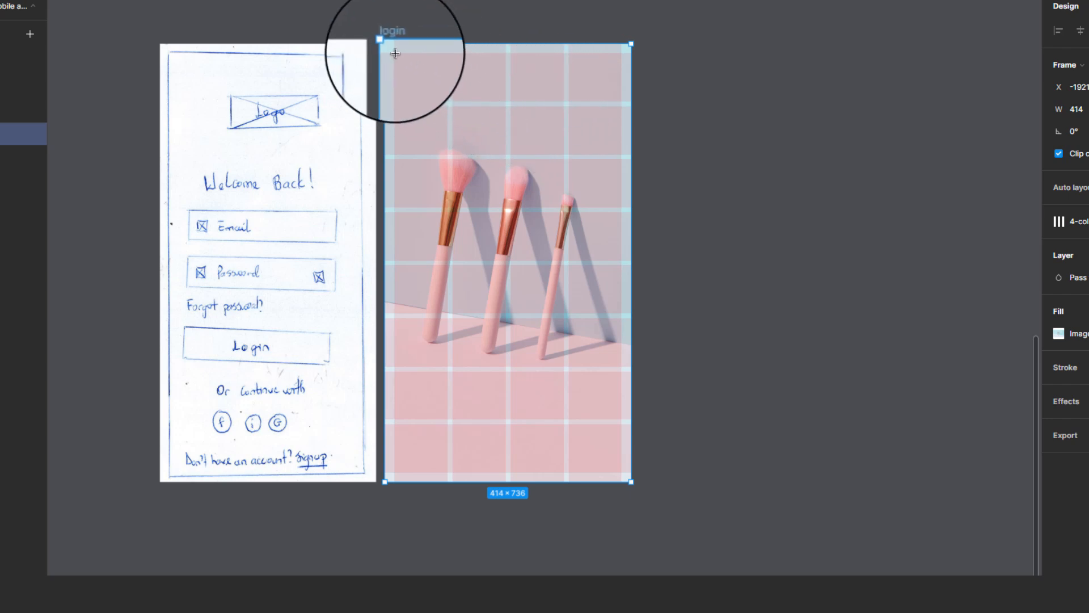
left_click_drag(395, 53, 516, 270)
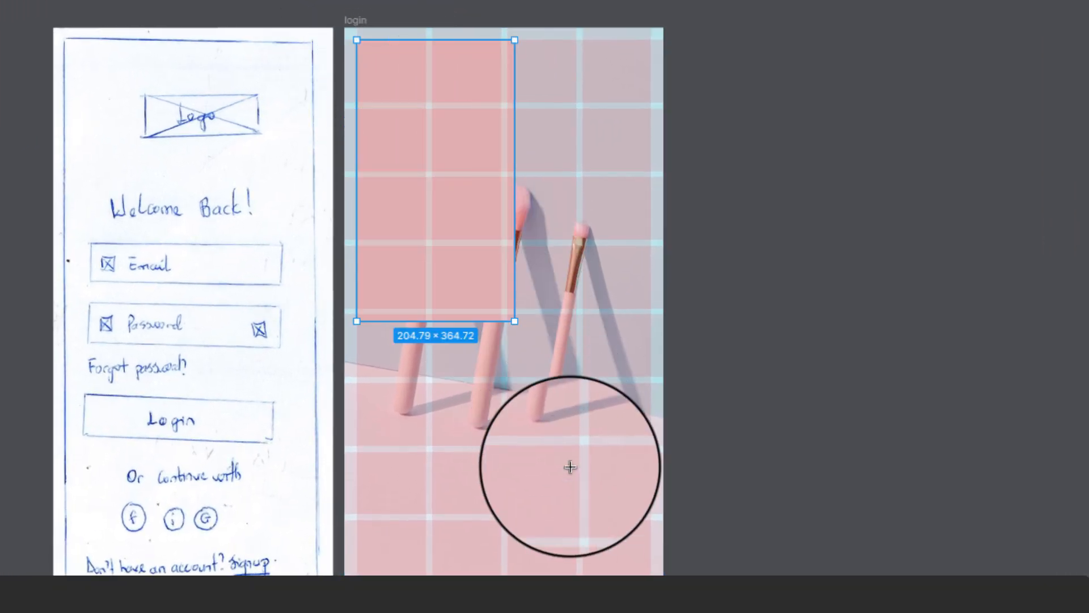
mouse_move(570, 467)
left_mouse_down()
mouse_move(625, 567)
mouse_move(645, 588)
mouse_move(650, 580)
left_mouse_up()
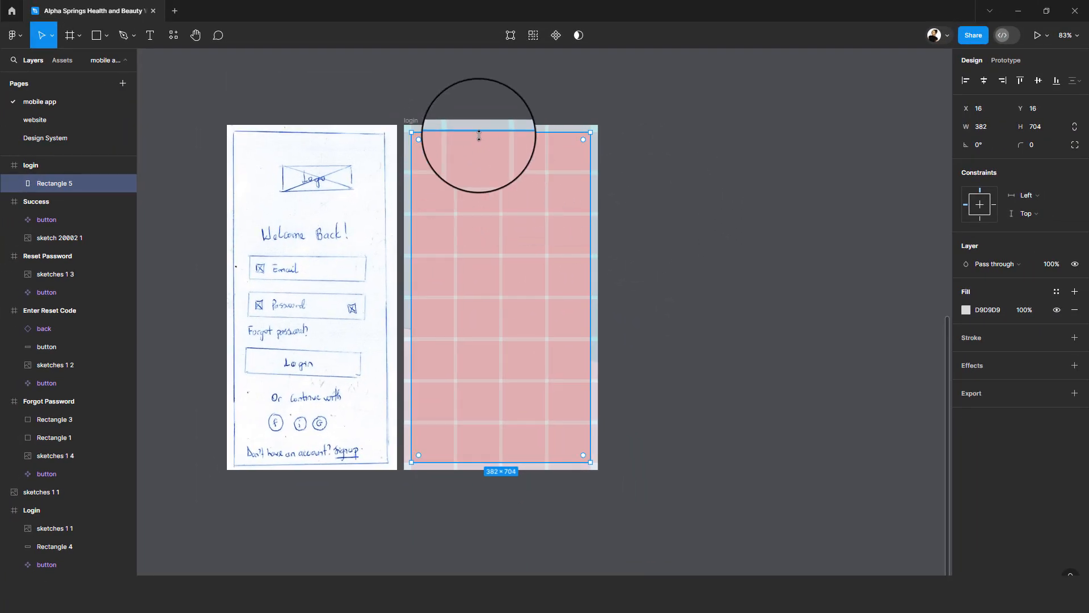
left_click_drag(478, 136, 481, 174)
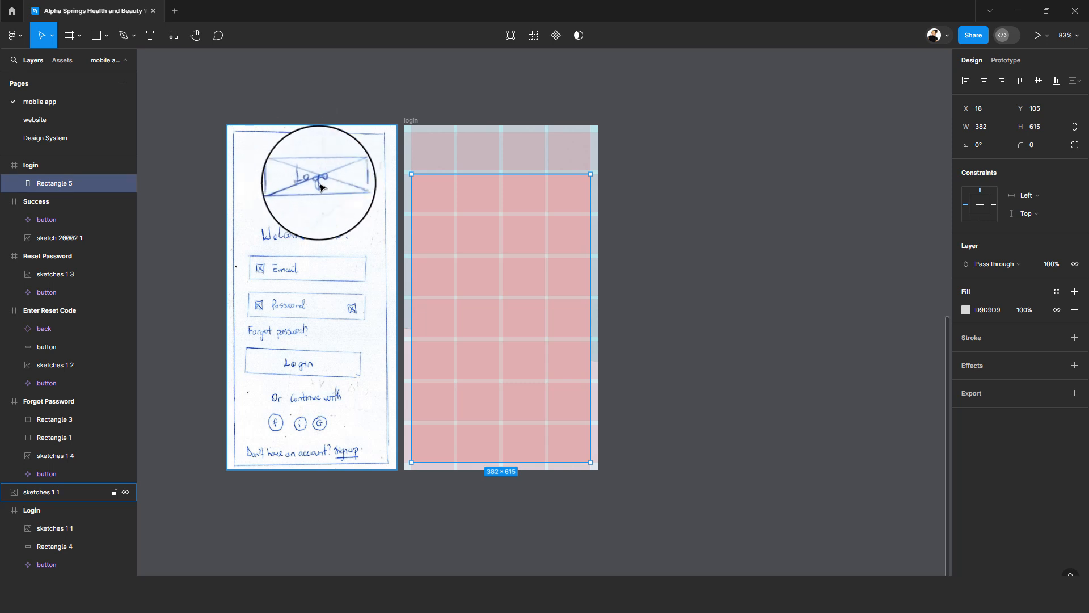
- Copy the Alpha Springs logo image from the Design System page and paste it onto the mobile app page
left_click(293, 170)
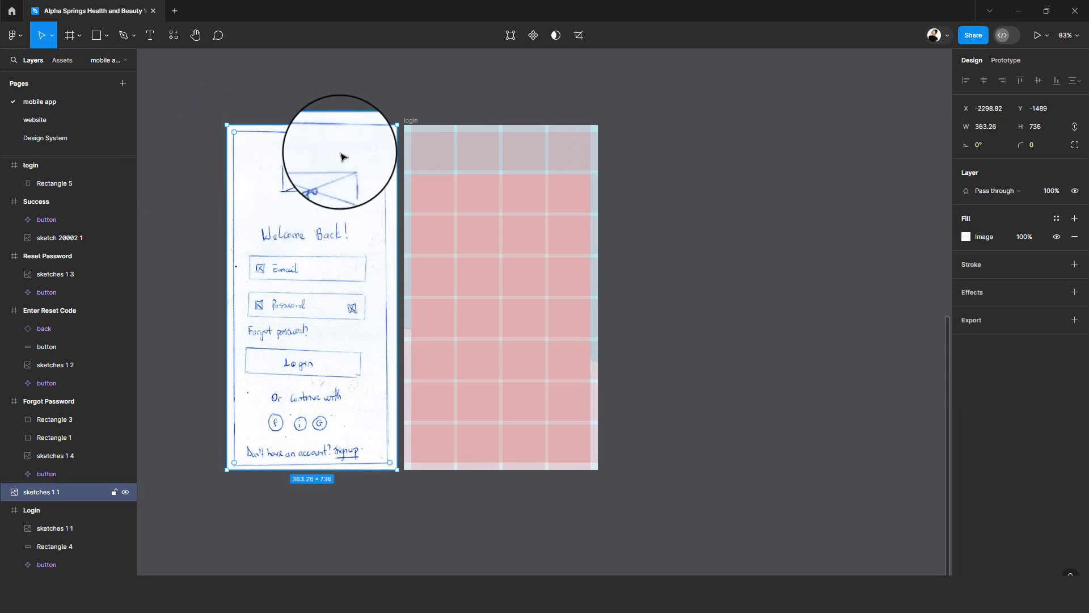
left_click(62, 140)
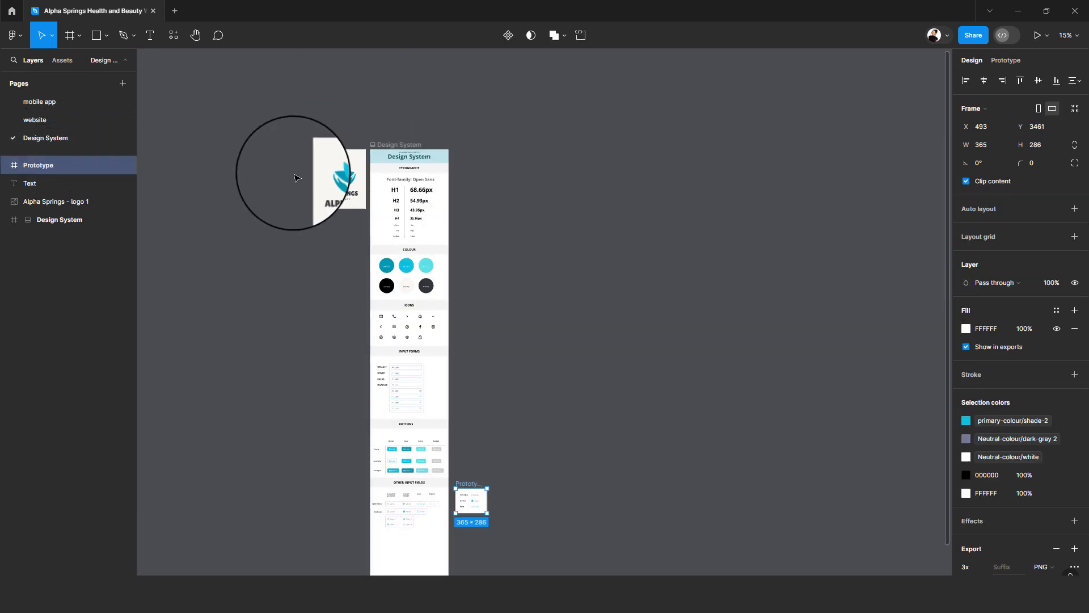
left_click(338, 184)
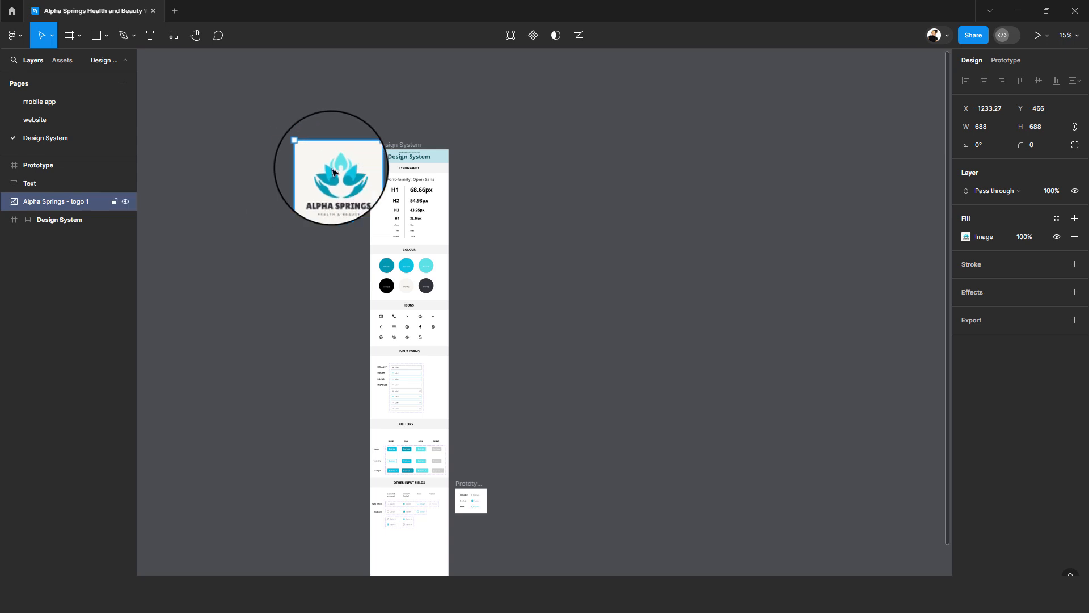
key("ctrl+c")
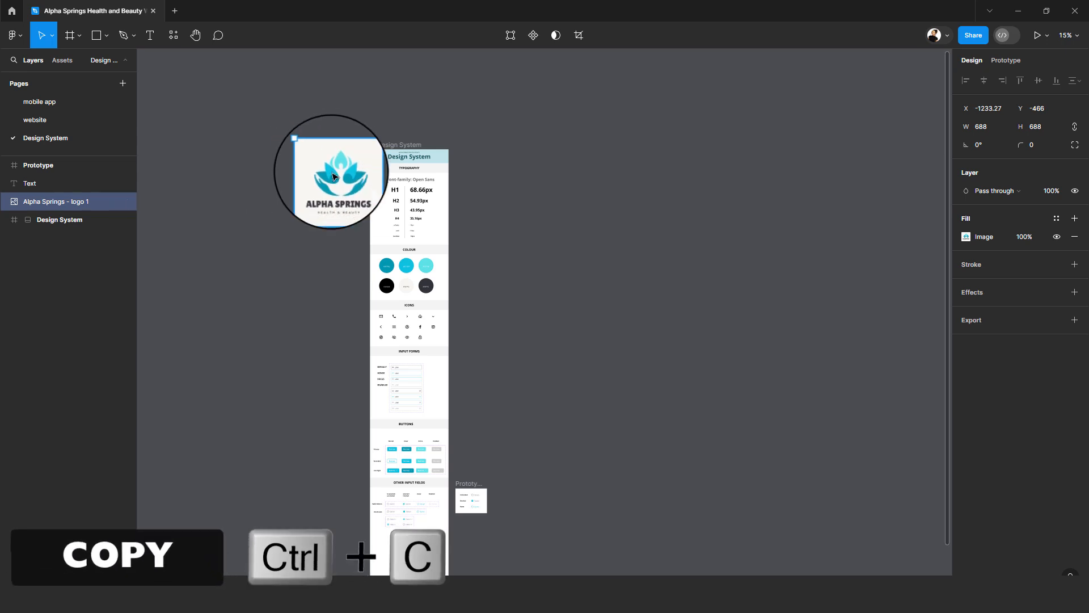
left_click(49, 102)
left_click(405, 103)
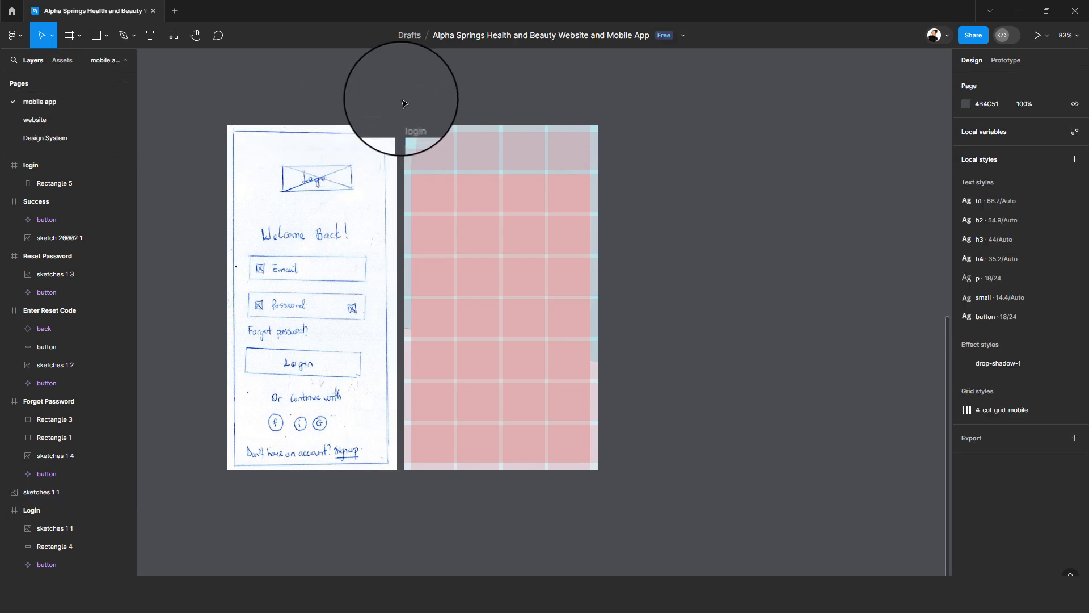
key("ctrl+v")
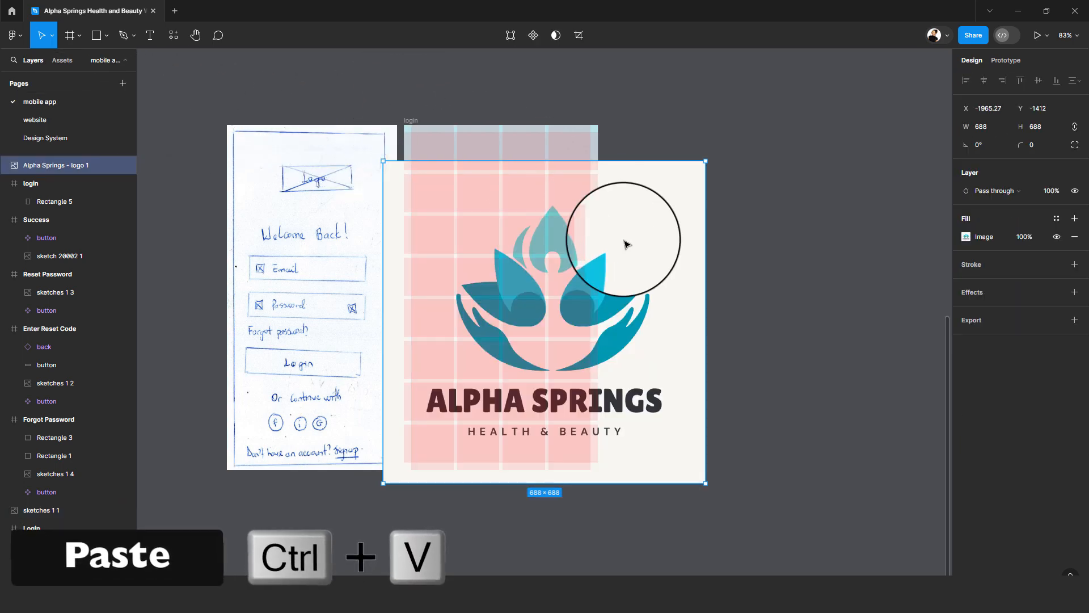
- Scale the pasted logo to 120 × 120 and place it inside the login frame, about 39 below its upper edge
left_click_drag(637, 284, 613, 276)
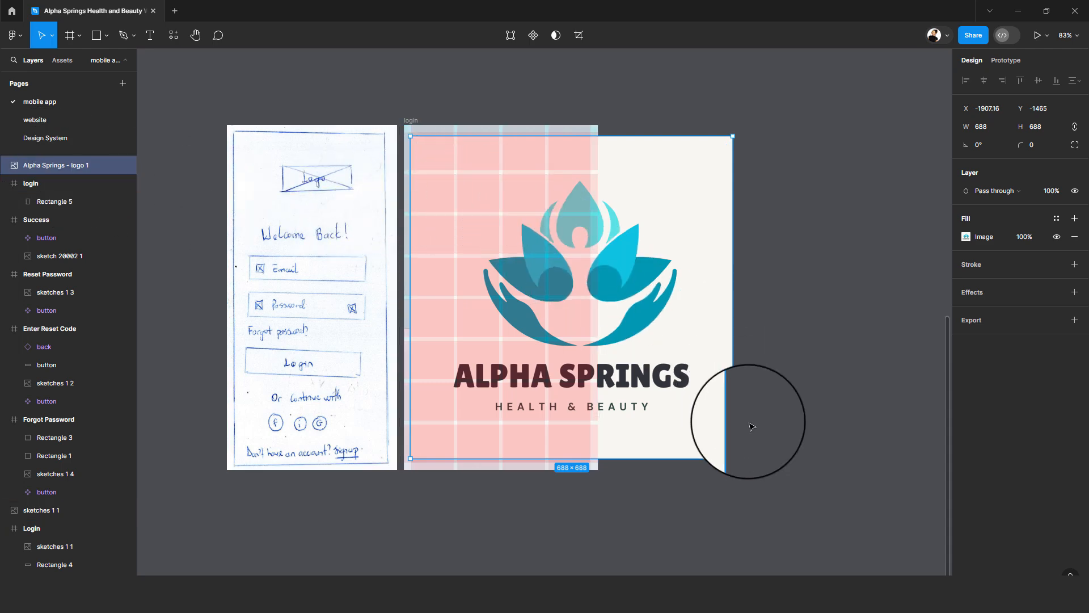
left_click_drag(733, 458, 543, 269)
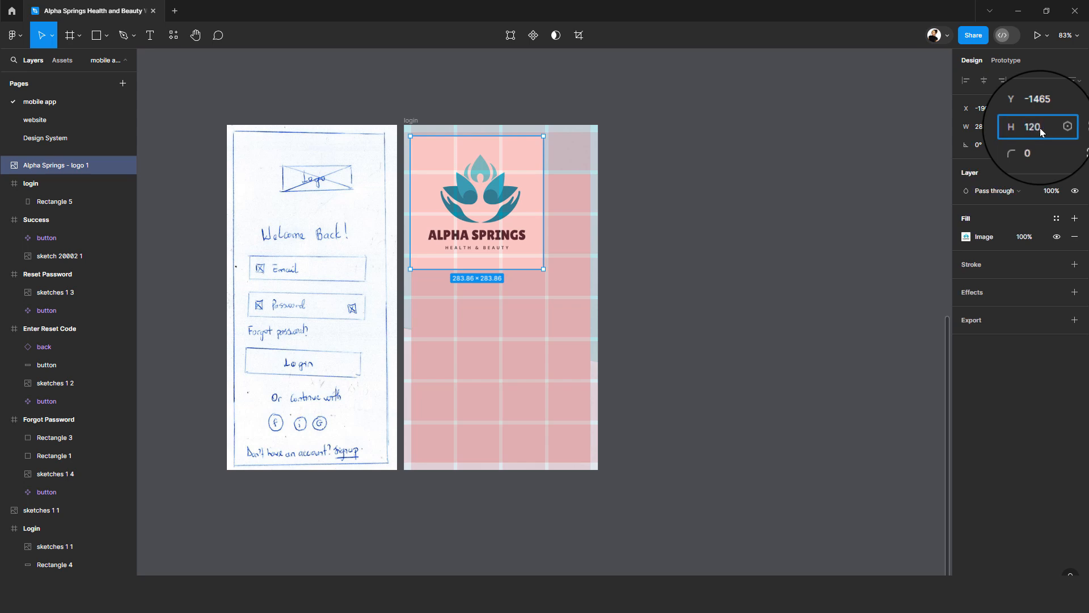
key("Return")
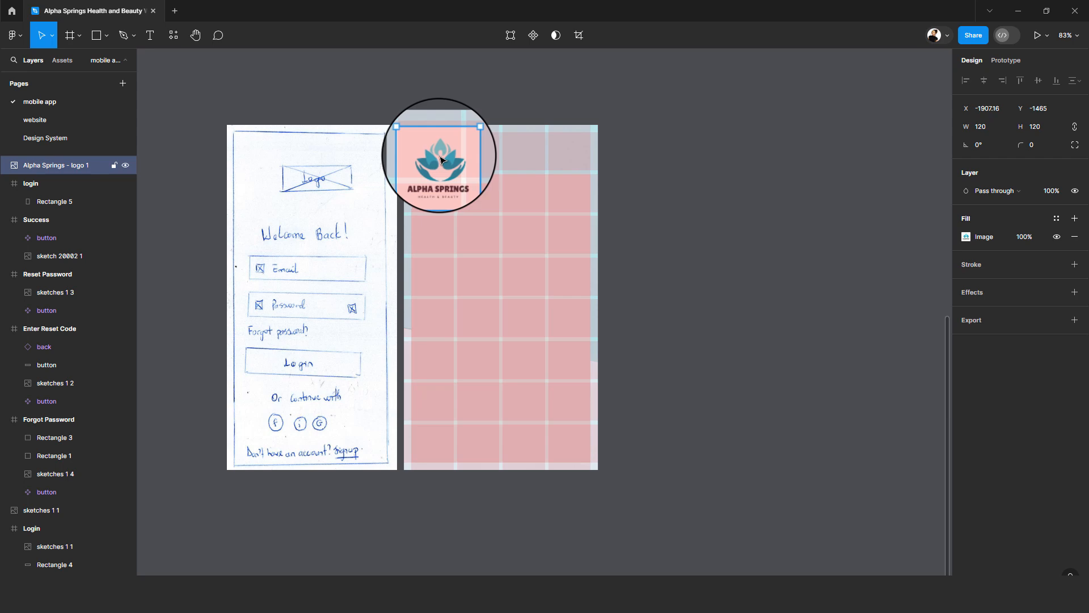
left_click_drag(442, 160, 507, 206)
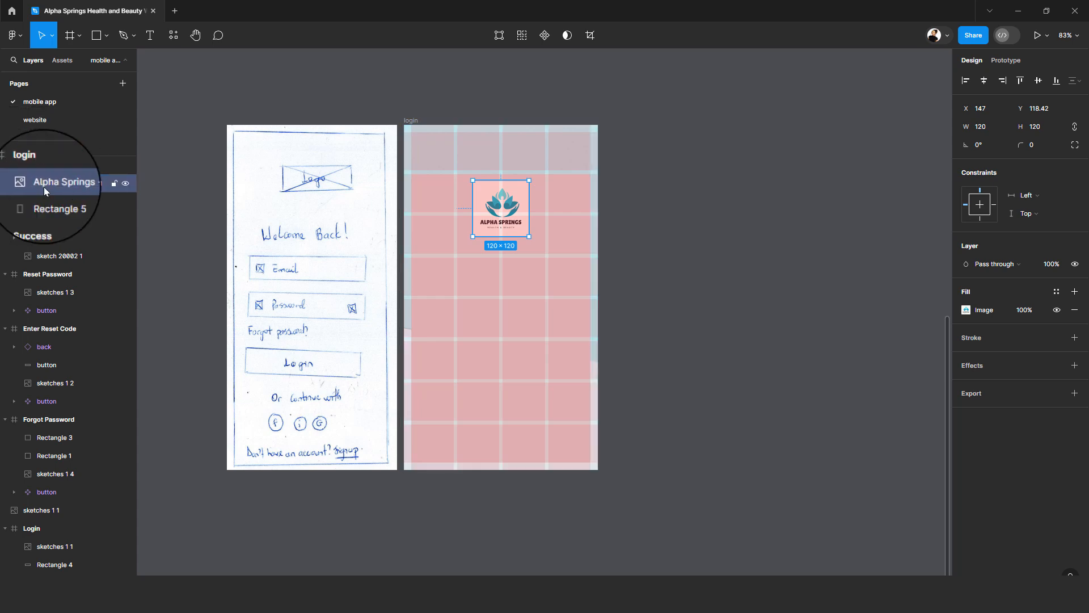
left_click_drag(503, 208, 502, 173)
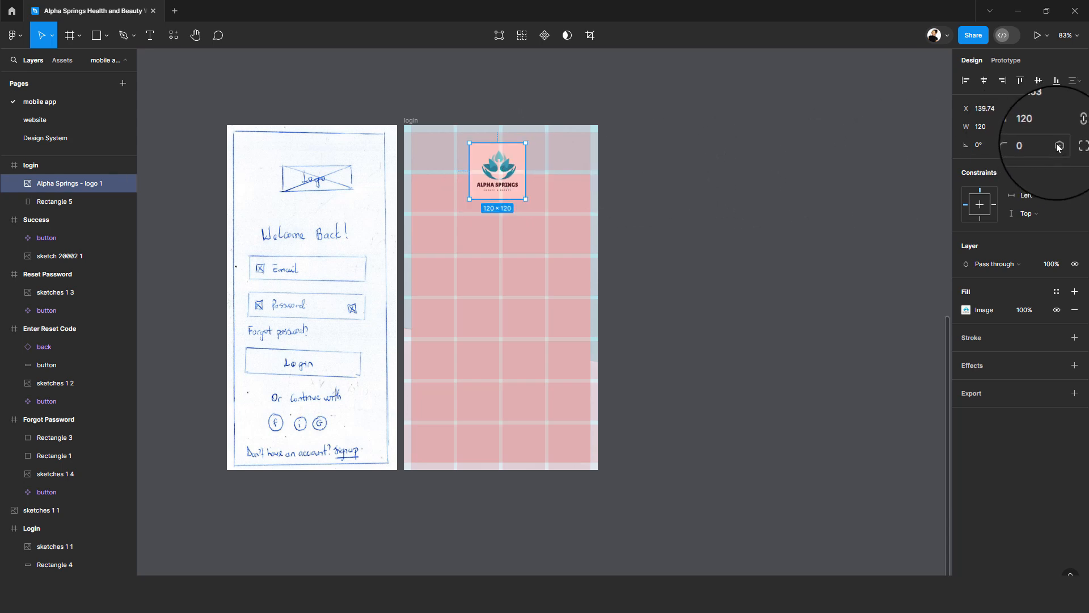
- Make the logo circular with the 9999 round radius variable, and centre it horizontally in the login frame
left_click(1059, 147)
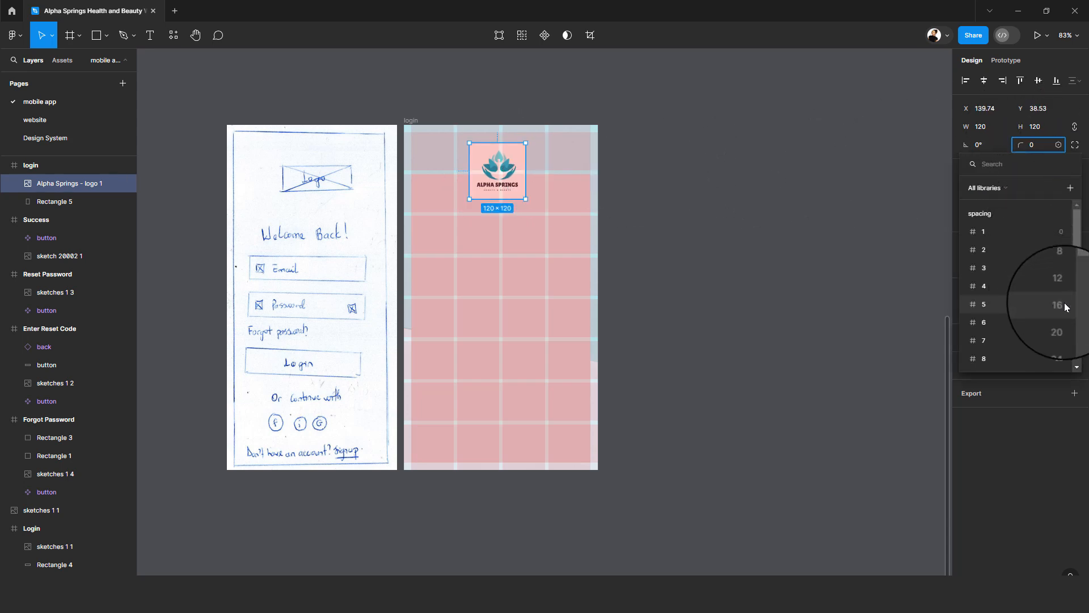
scroll(1055, 301, "down", 5)
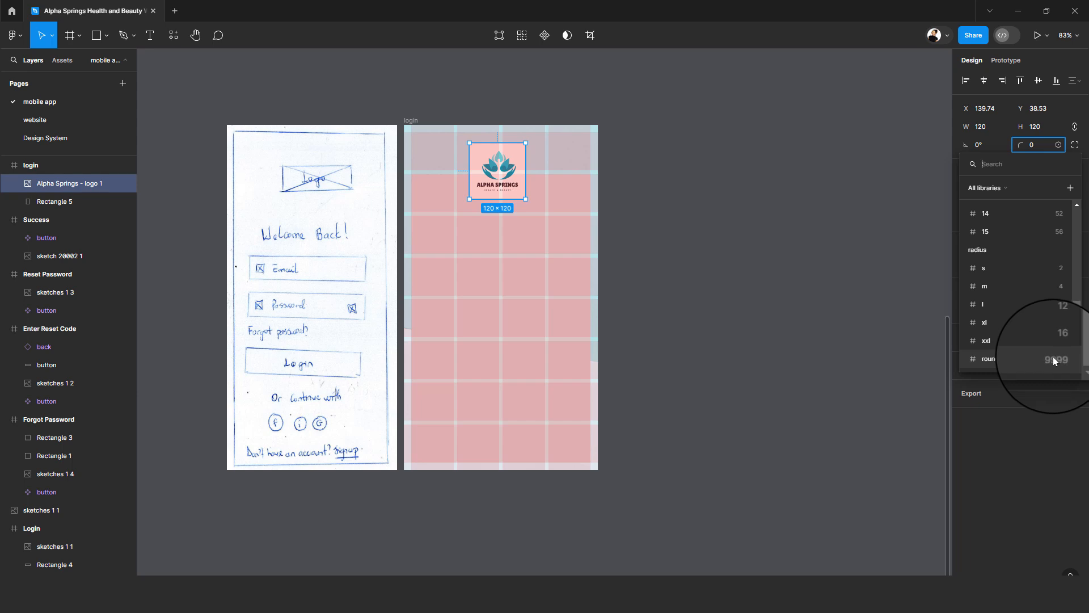
left_click(1019, 358)
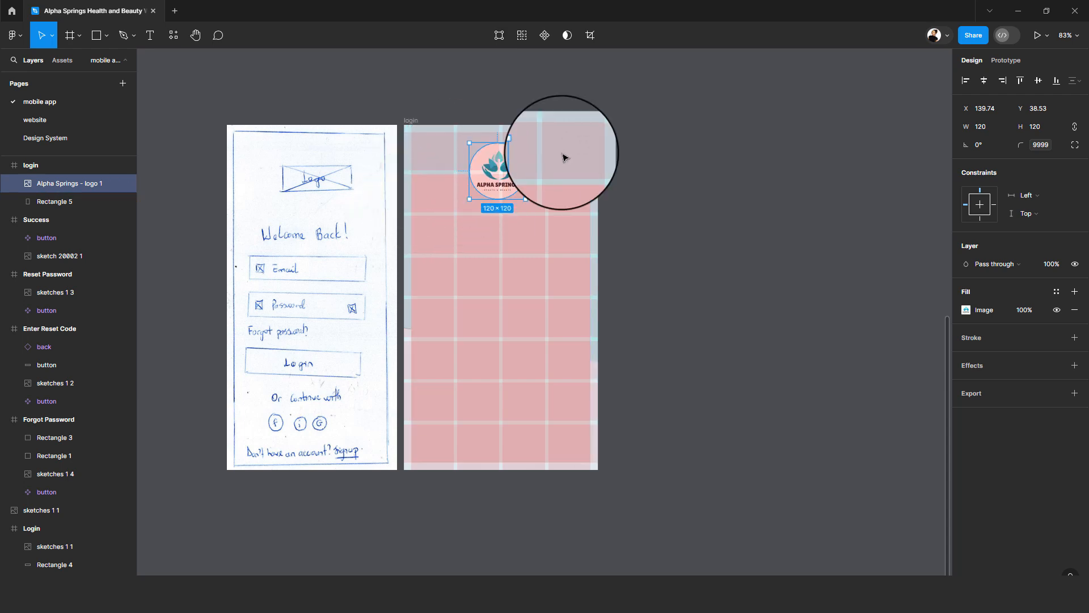
left_click(984, 83)
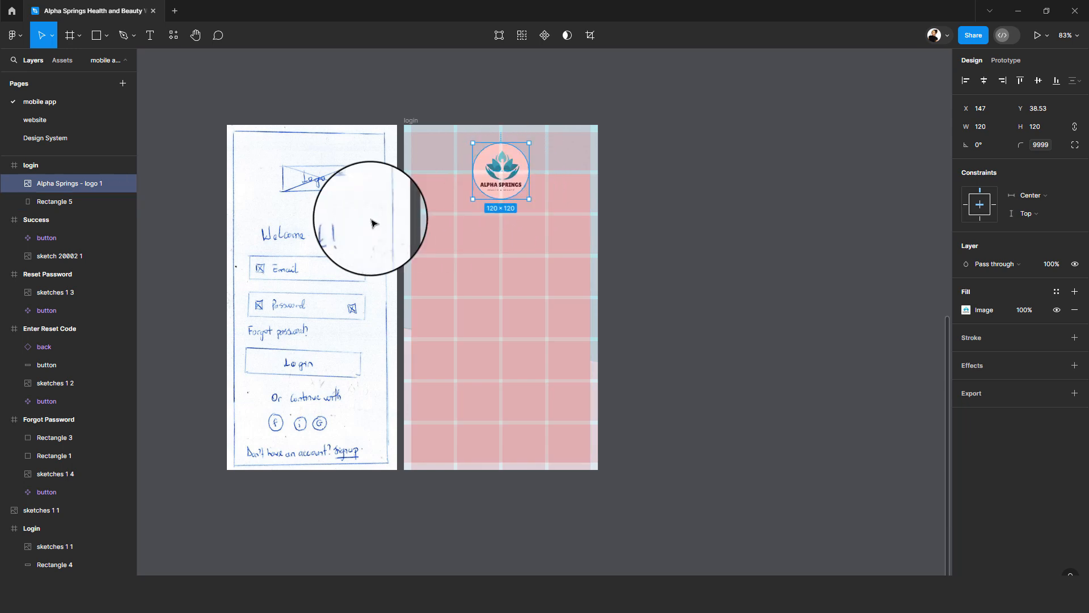
- Add the text "Welcome Back !" to the login frame and position it below the logo at about X 113, Y 208
left_click(150, 35)
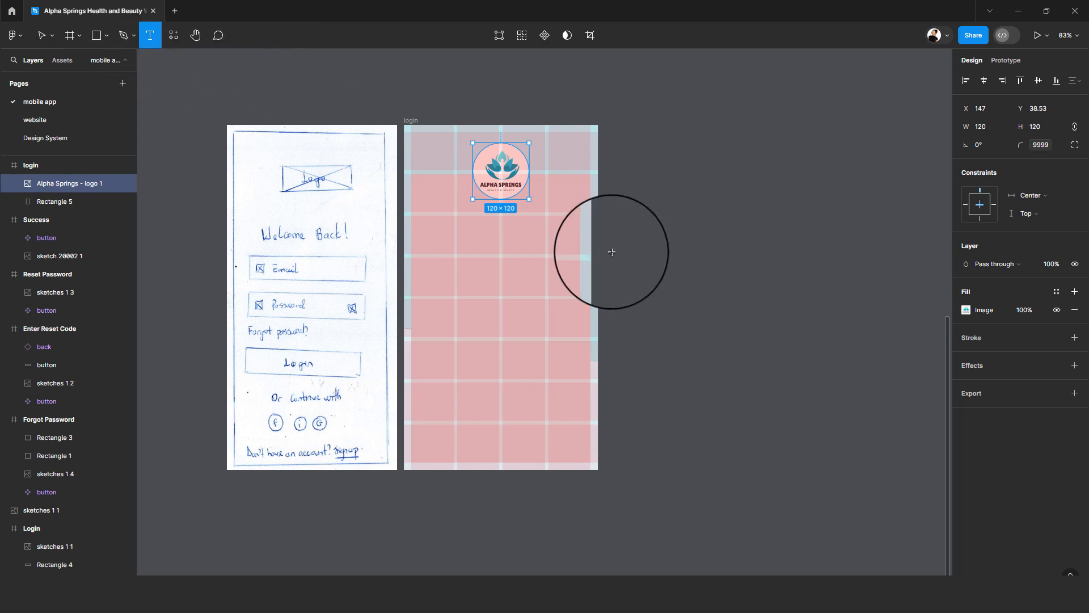
left_click(476, 230)
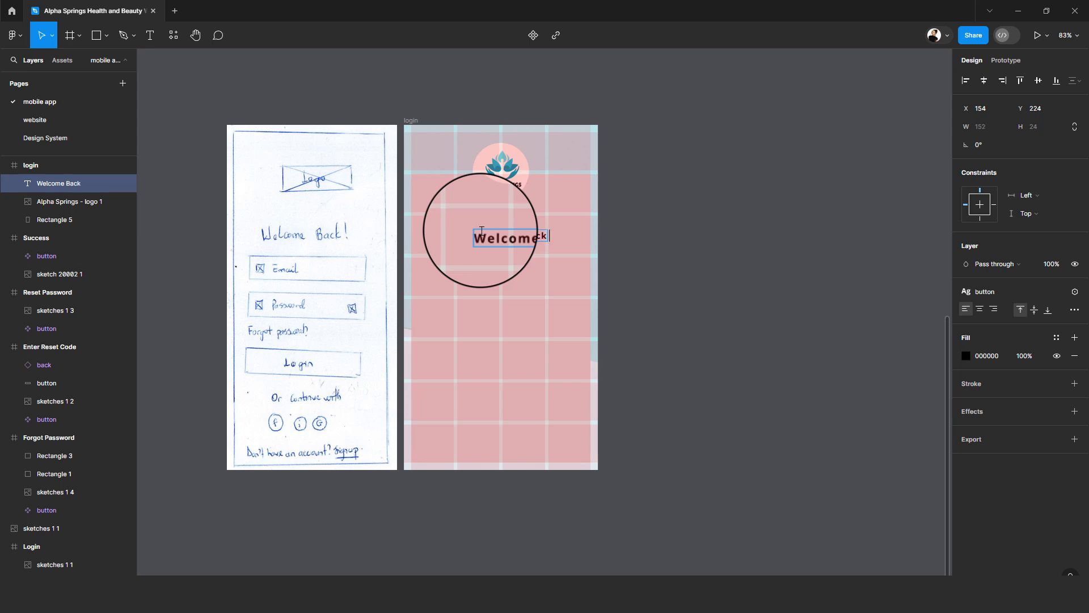
left_click(553, 215)
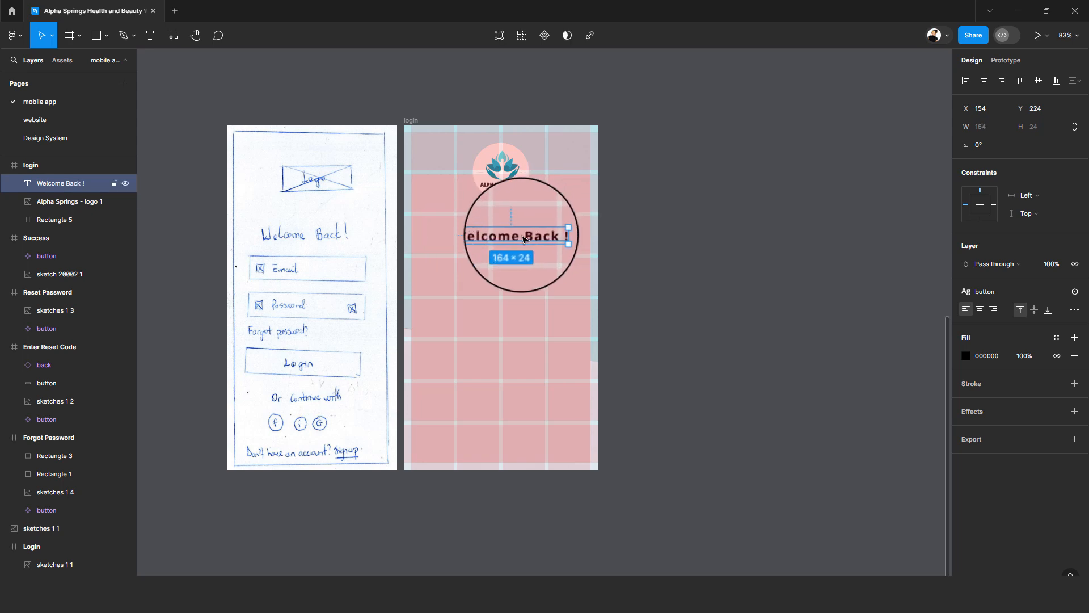
left_click_drag(524, 235, 507, 230)
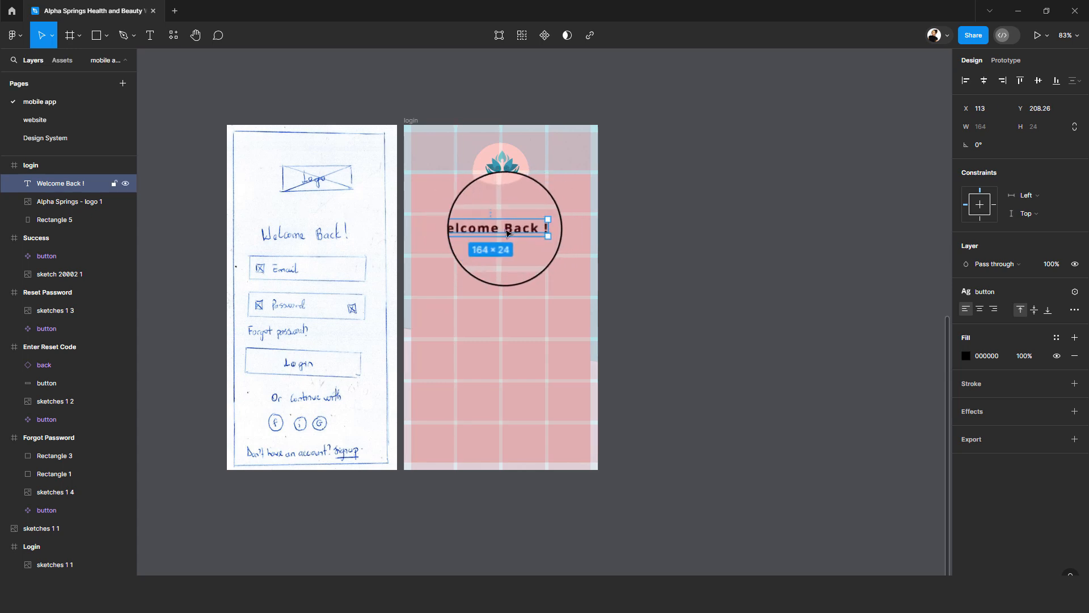
- Apply the h4 text style to the "Welcome Back !" heading and widen its text box to 382, spanning the frame's margins
left_click(993, 290)
left_click(1002, 414)
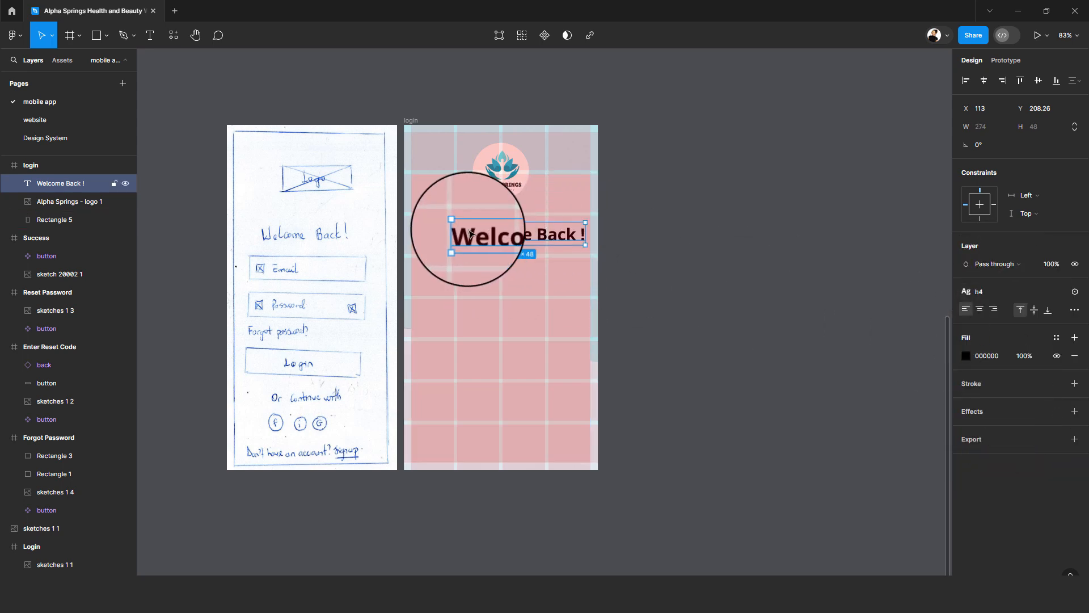
left_click_drag(456, 230, 411, 230)
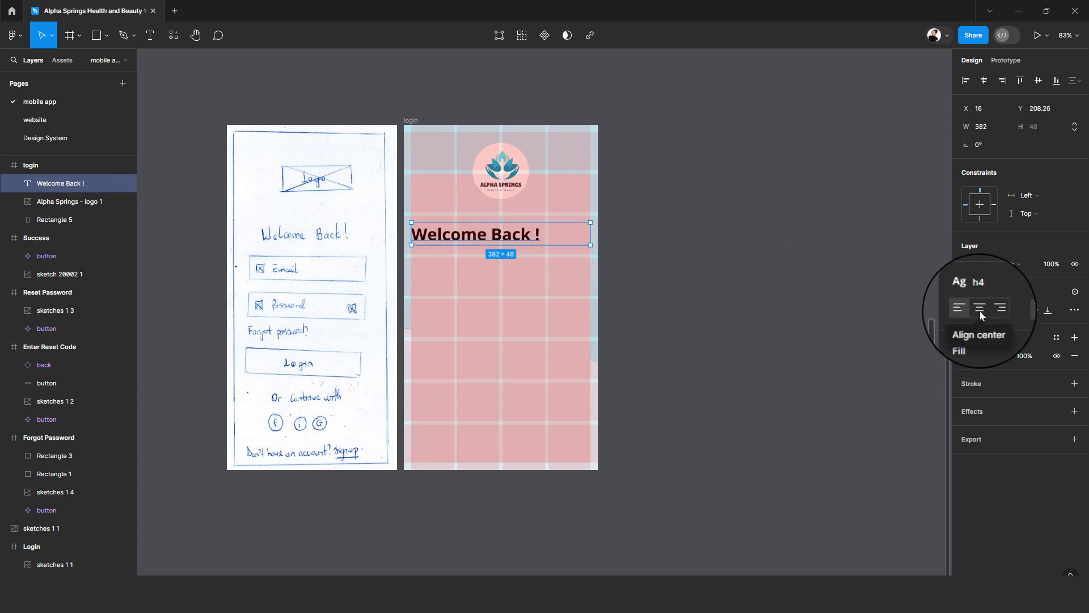
- Centre-align the "Welcome Back !" heading text and move the heading up to Y 194
left_click(982, 312)
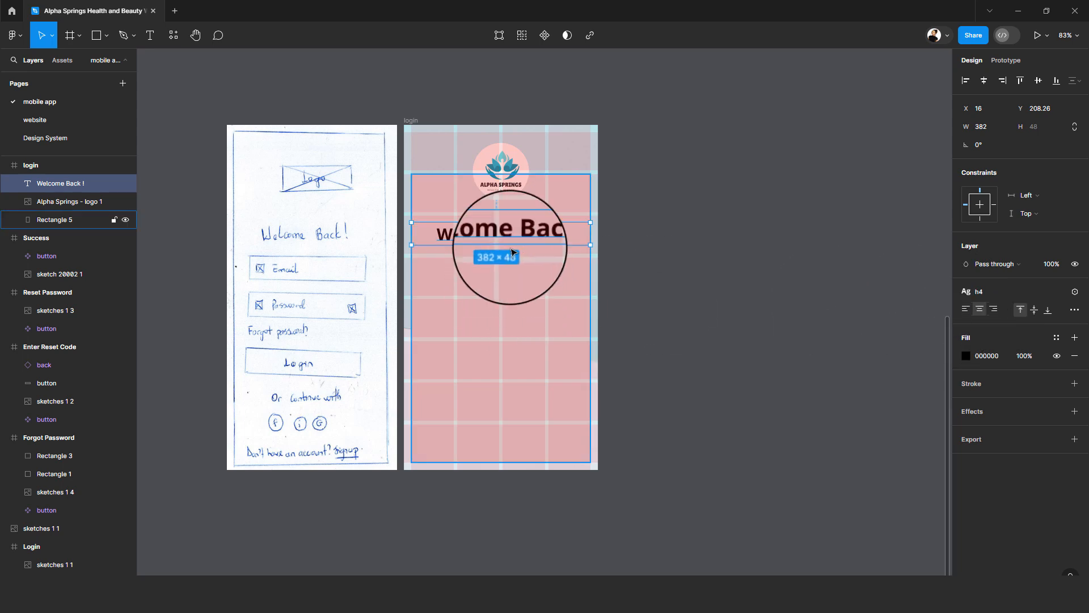
scroll(521, 255, "up", 5)
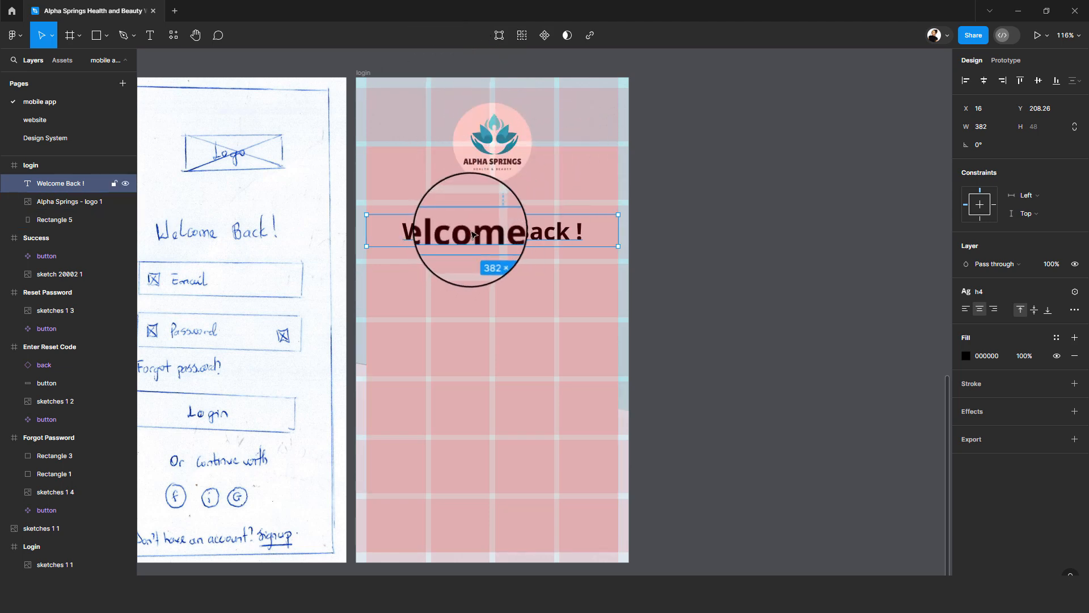
left_click_drag(475, 234, 475, 225)
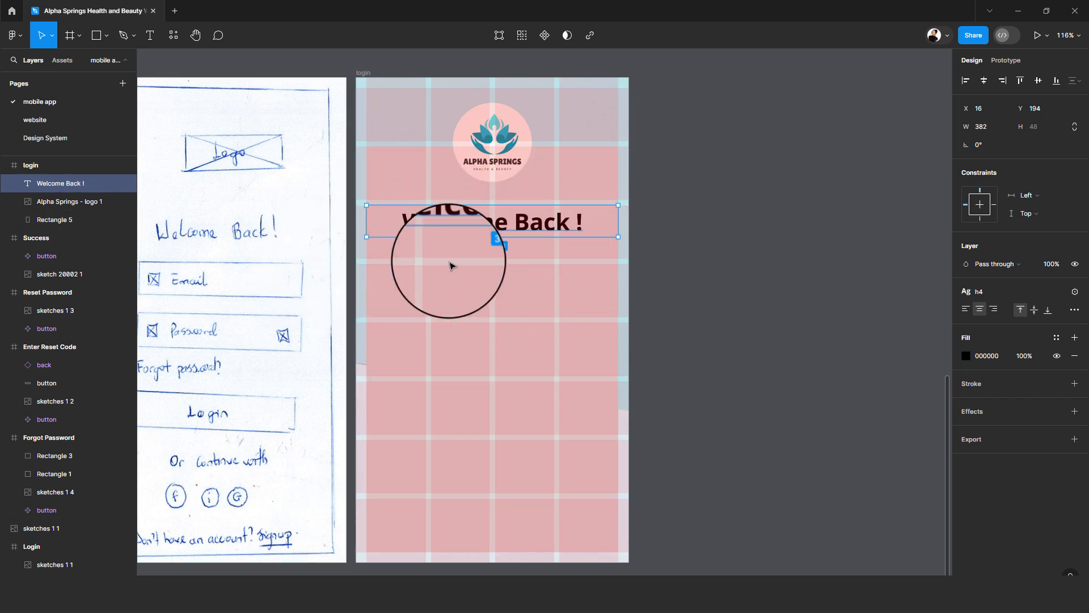
- Set the "Welcome Back !" text box width to 366 and centre it horizontally in the login frame
scroll(561, 235, "up", 5)
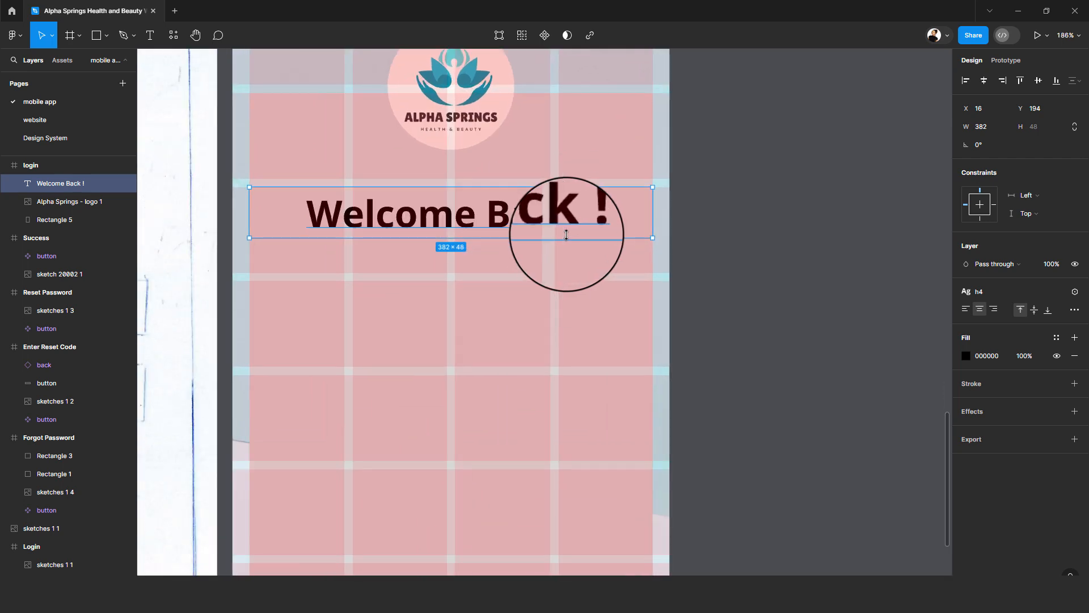
left_click(259, 139)
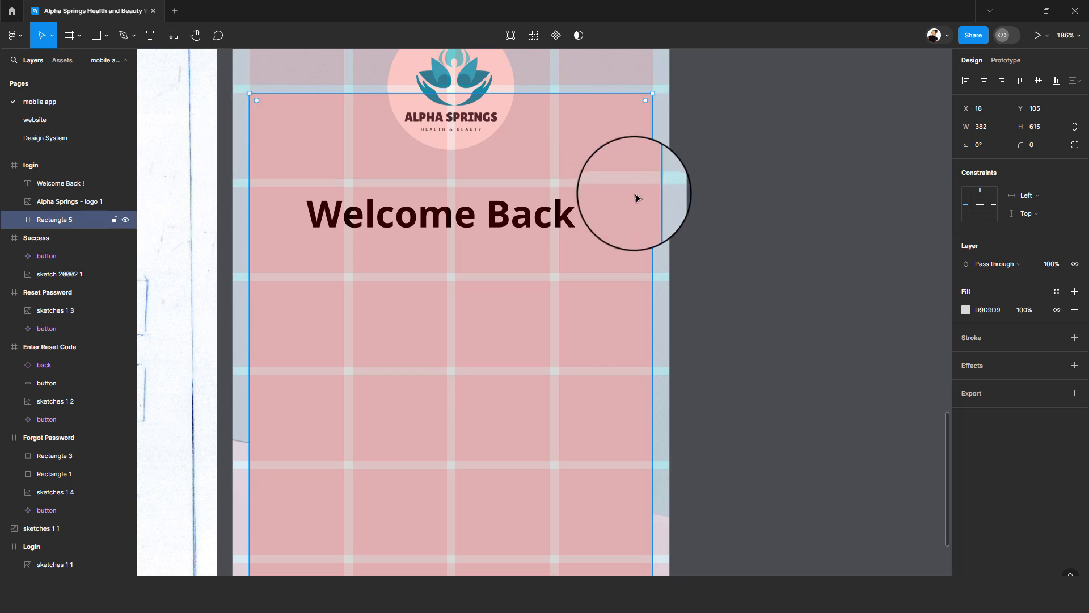
left_click(547, 213)
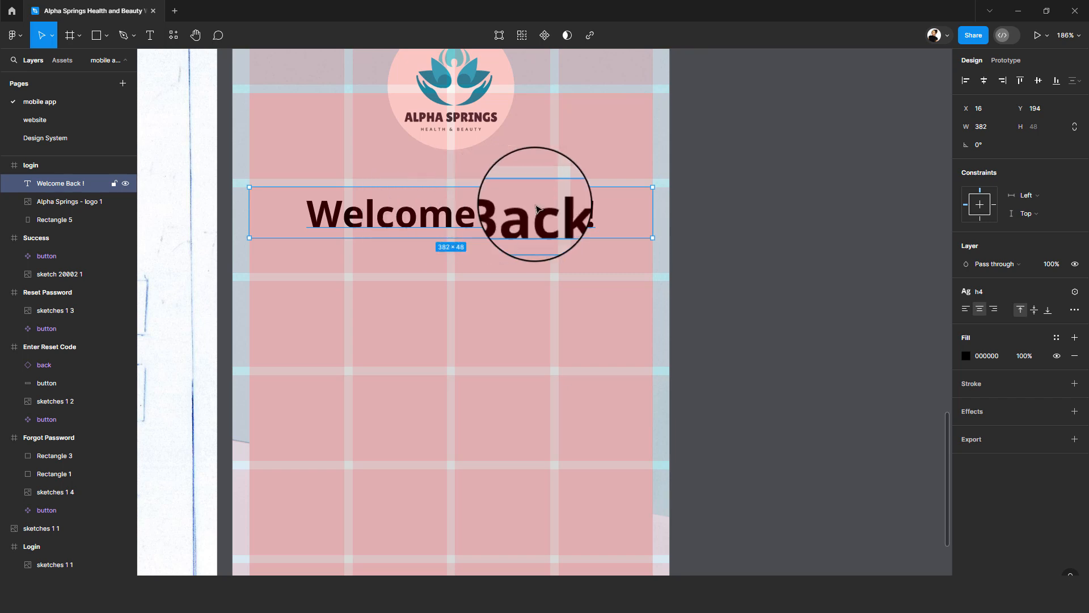
left_click(990, 127)
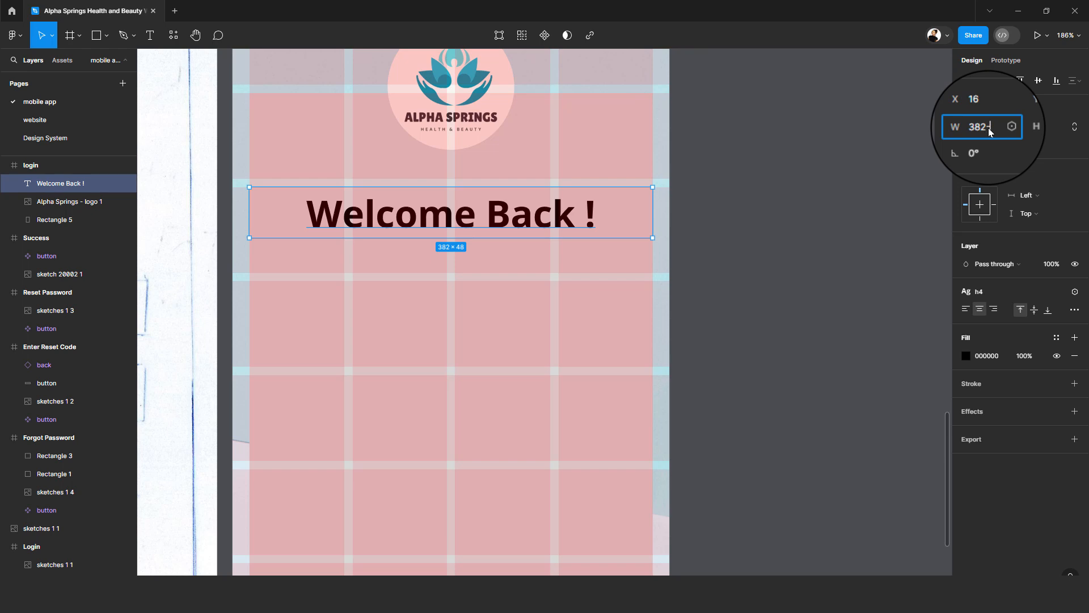
key("Return")
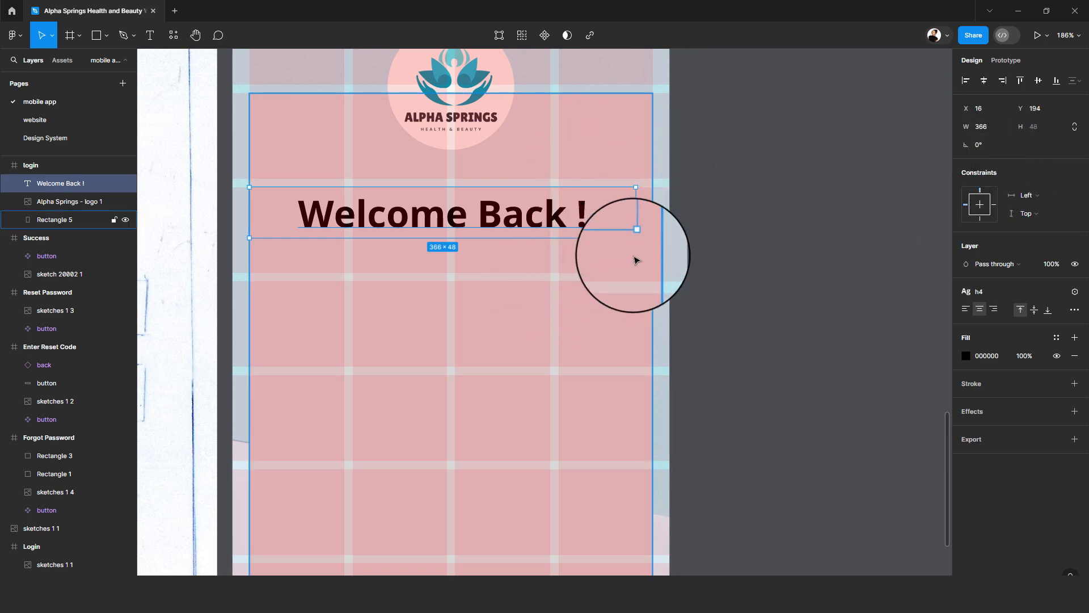
left_click(985, 80)
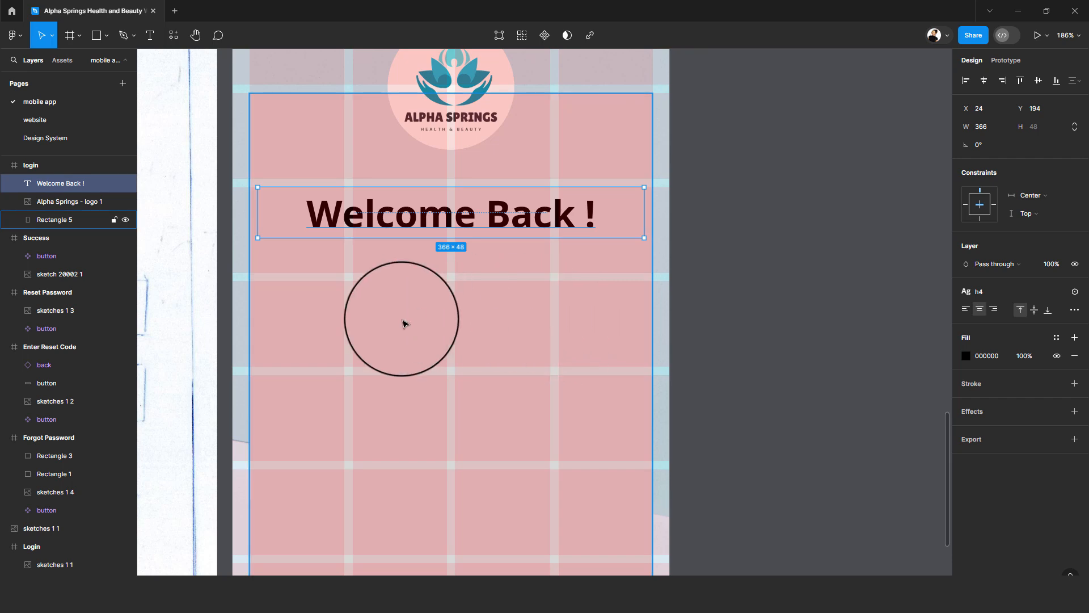
- Place an input form component below the heading at X 30, Y 275, and a buttons component beneath it at about X 64, Y 387
scroll(402, 320, "down", 3)
left_click_drag(314, 332, 404, 291)
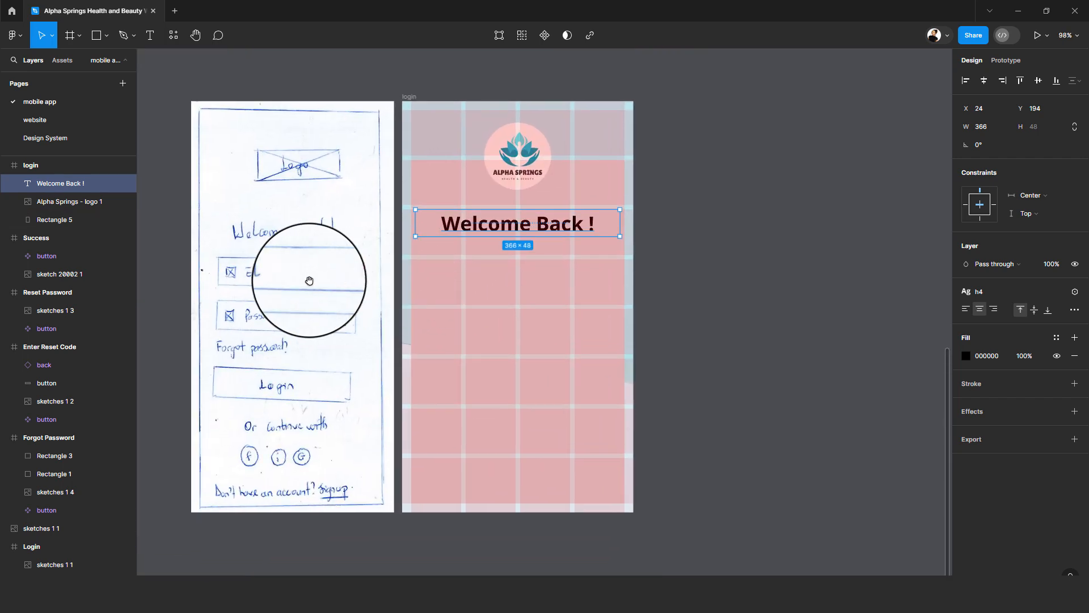
scroll(501, 295, "up", 1)
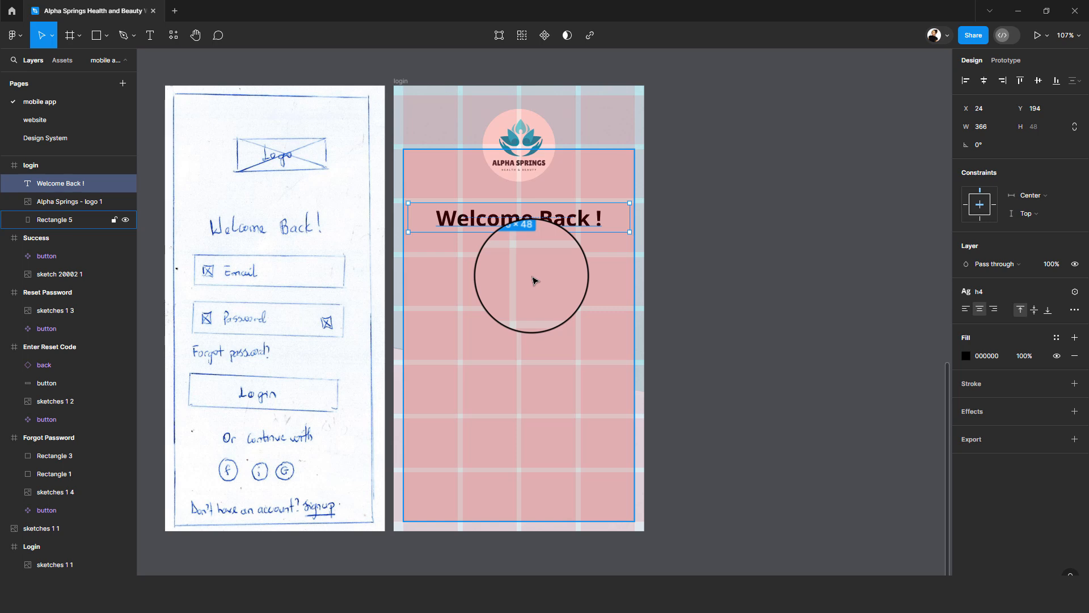
left_click(59, 60)
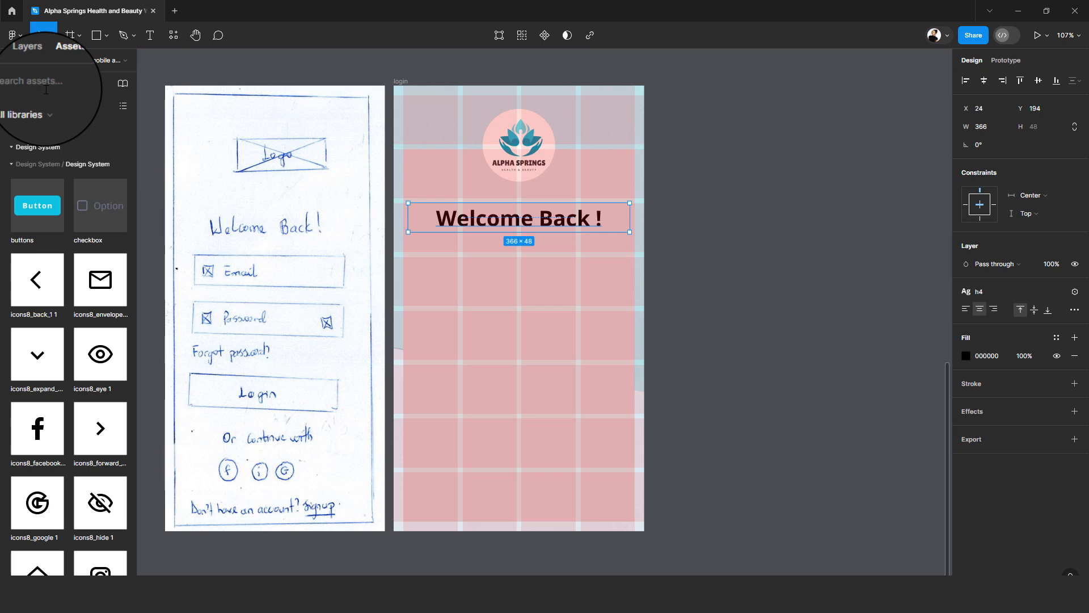
left_click(46, 90)
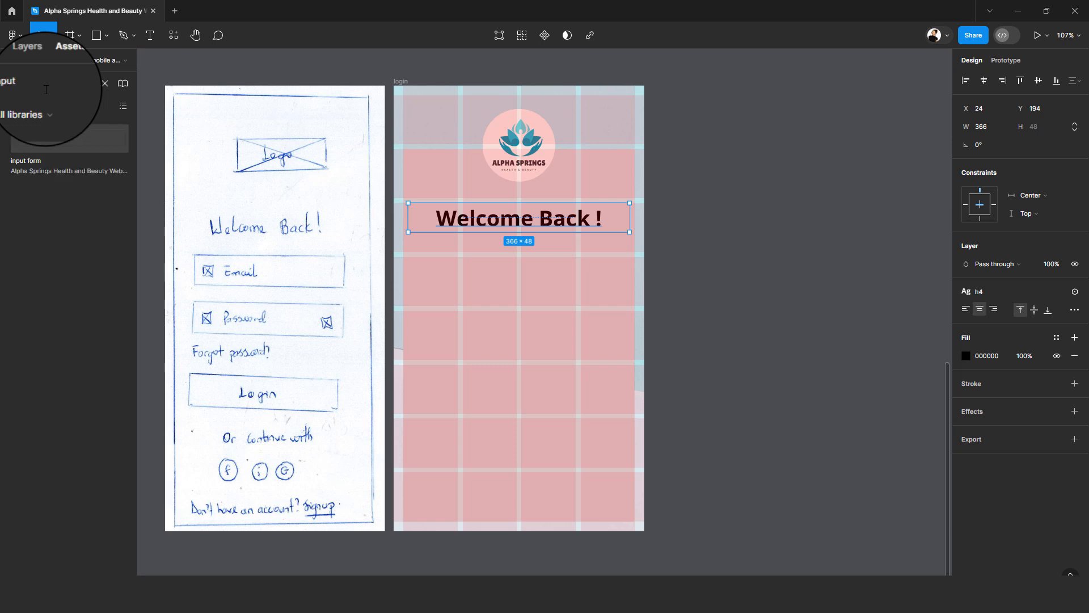
left_click_drag(39, 137, 465, 275)
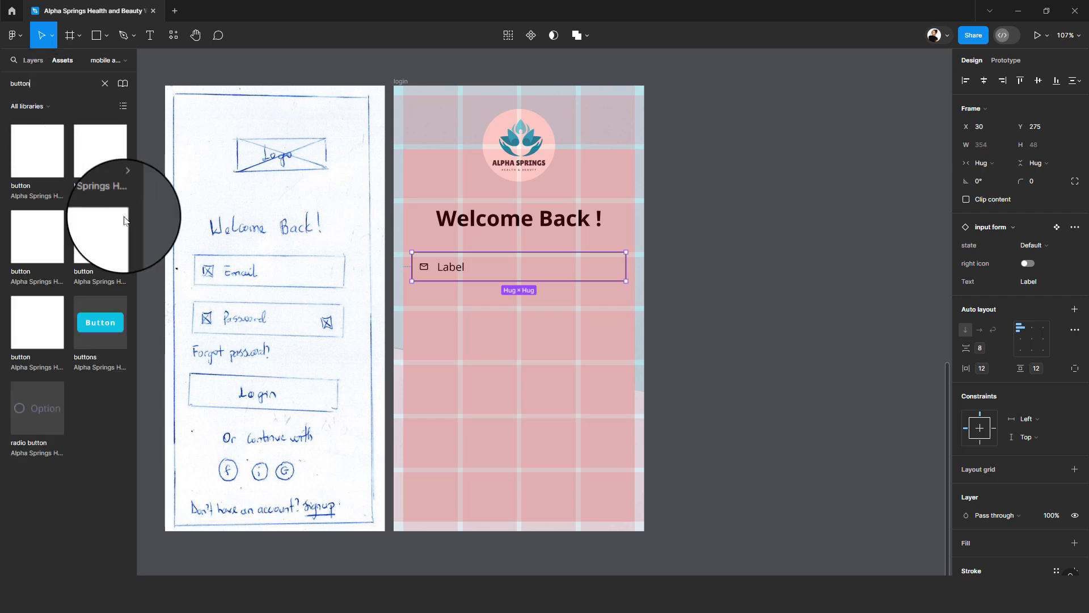
left_click_drag(100, 322, 461, 336)
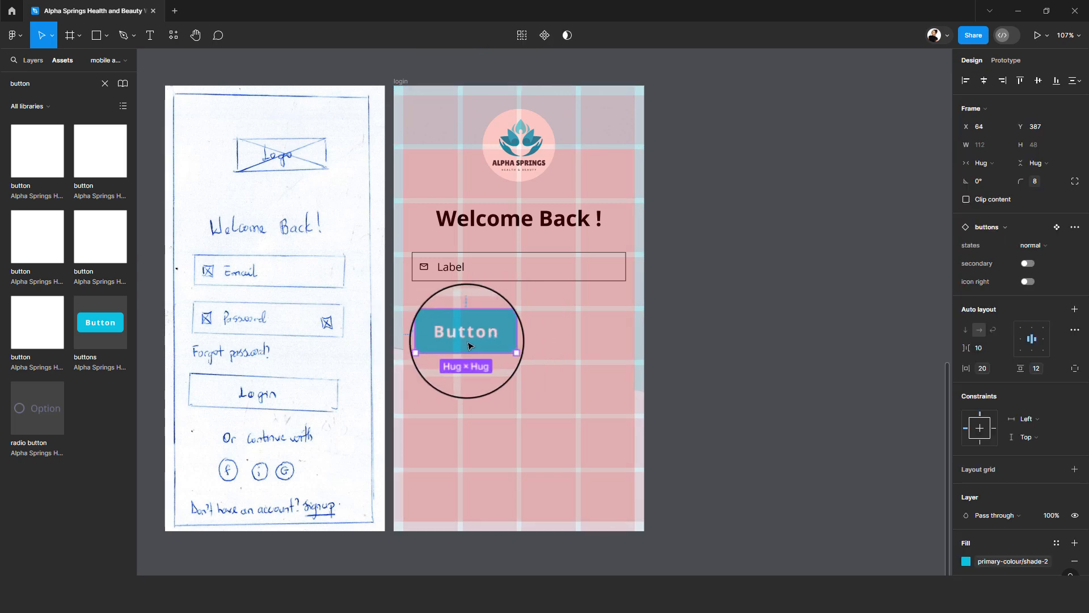
- Hide the 4-col-grid-mobile layout grid on the login frame
left_click(631, 223)
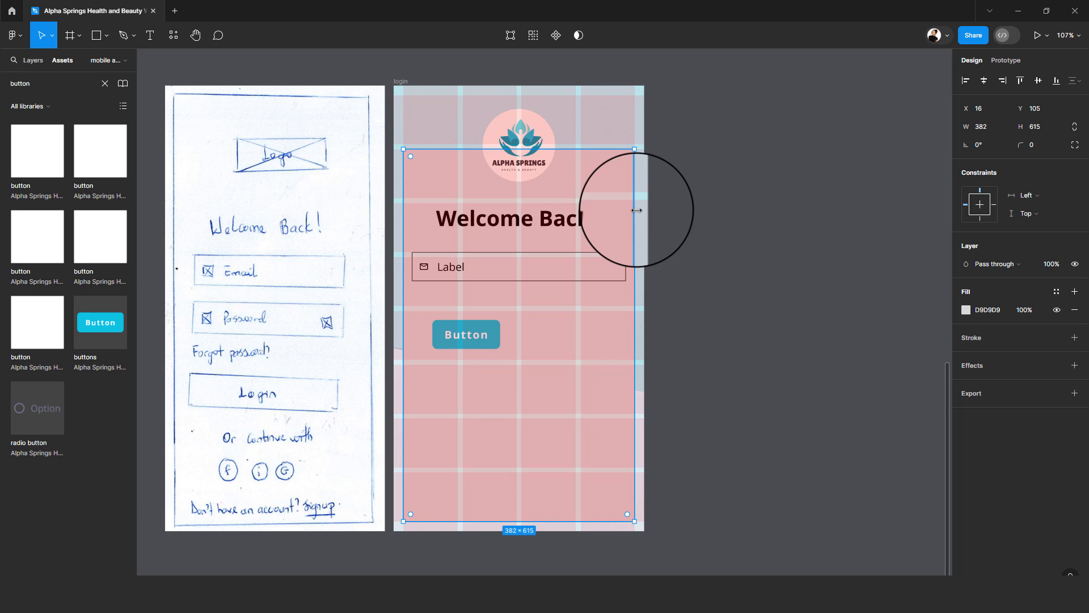
left_click(405, 83)
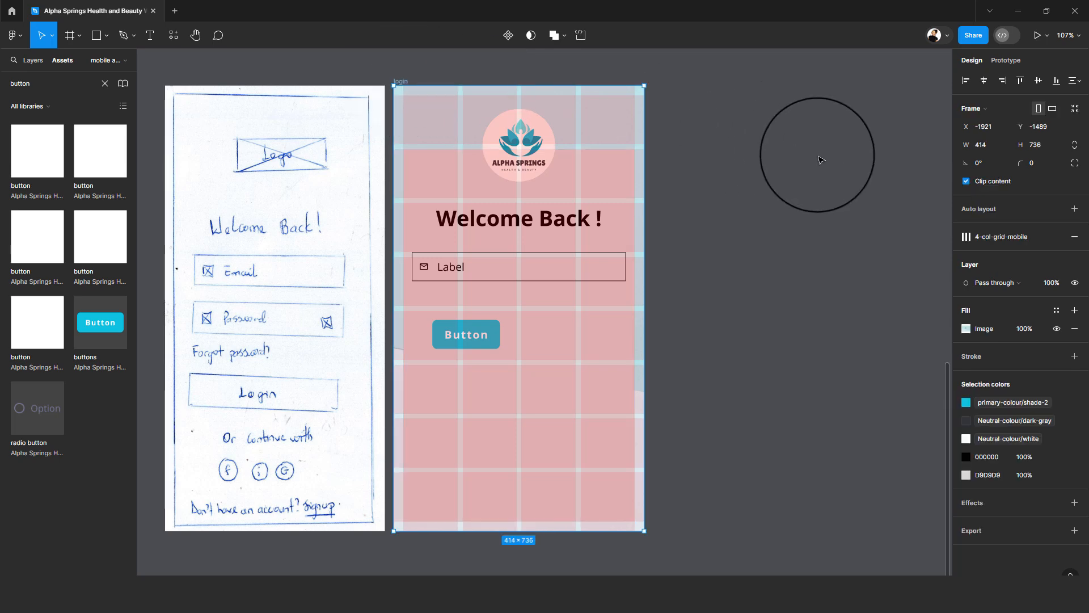
left_click(1039, 237)
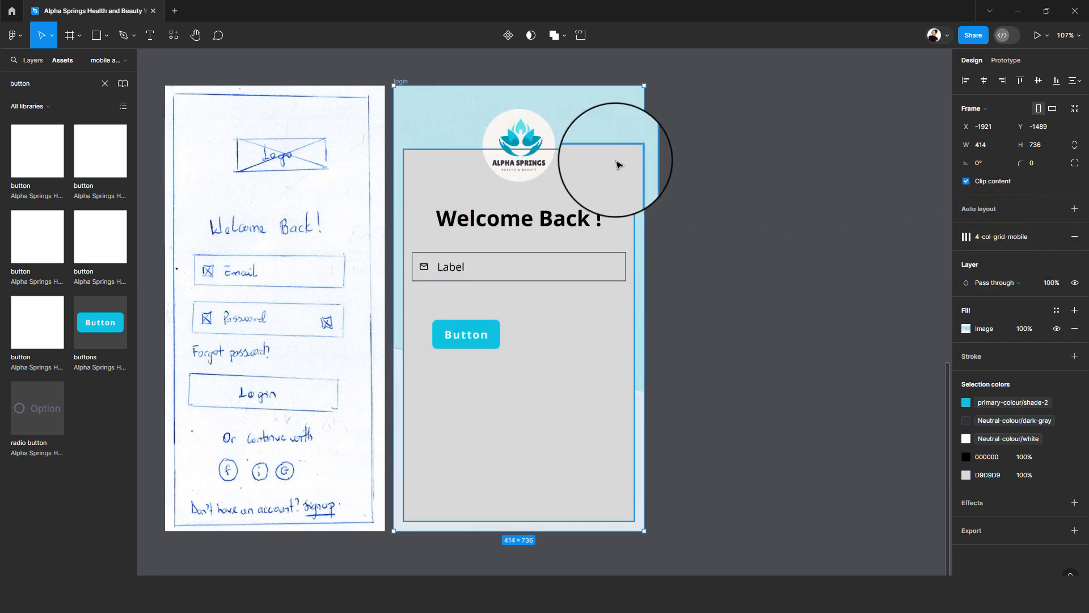
- Apply the cream-white neutral colour style to the content rectangle's fill
left_click(618, 165)
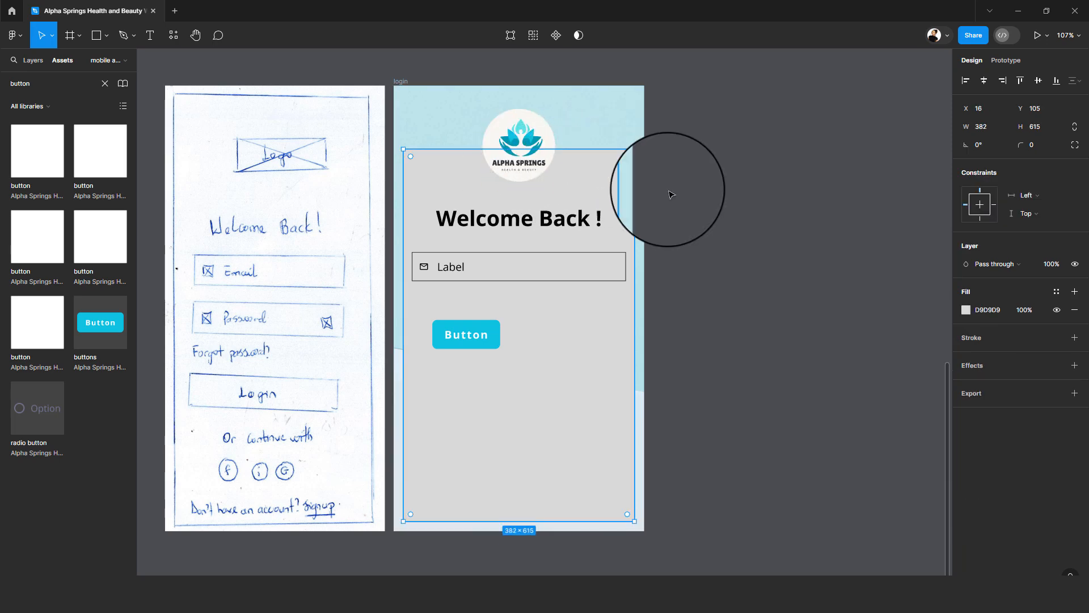
left_click(1057, 292)
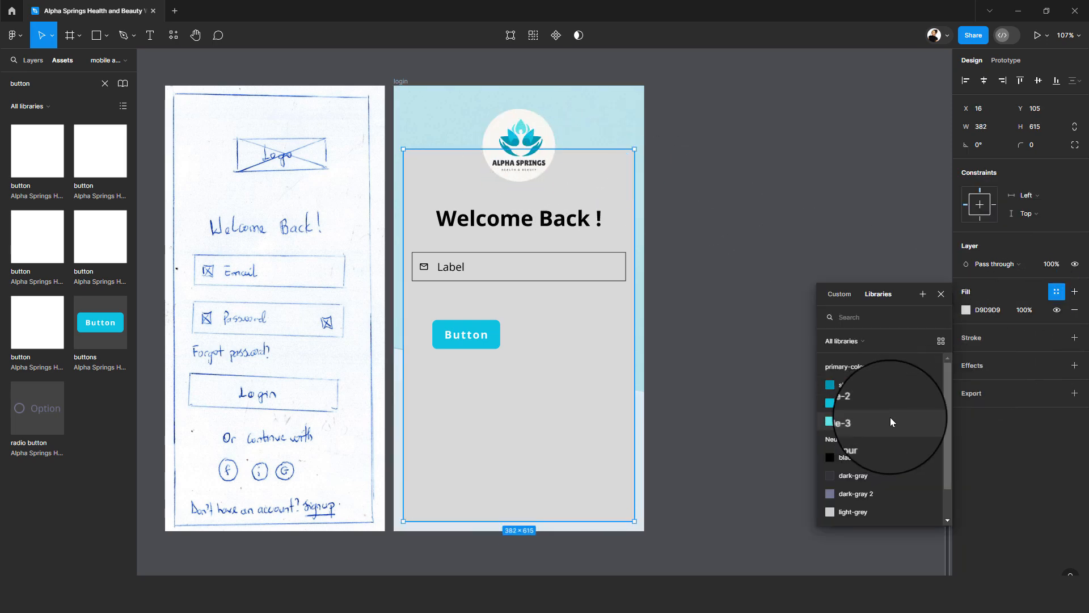
scroll(889, 475, "down", 2)
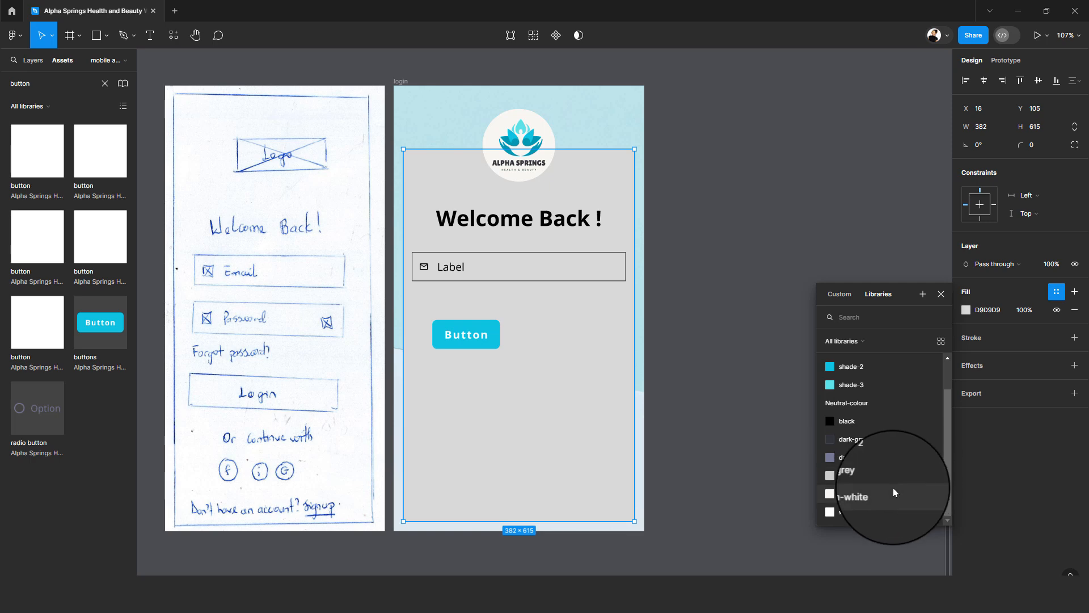
left_click(865, 493)
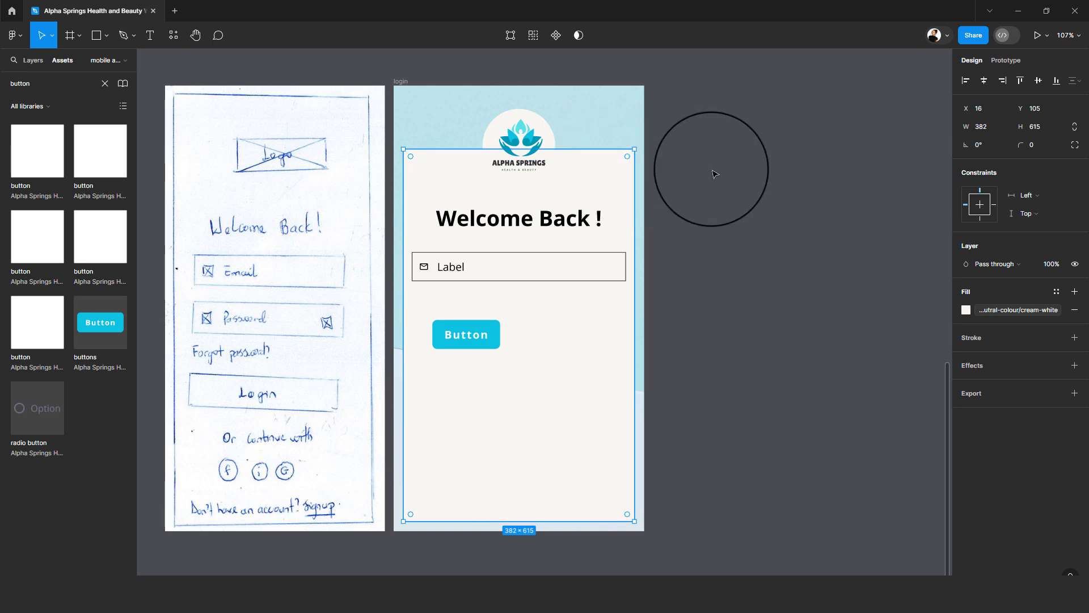
- Round the content rectangle's corners with the xl radius variable of 12
left_click(1059, 146)
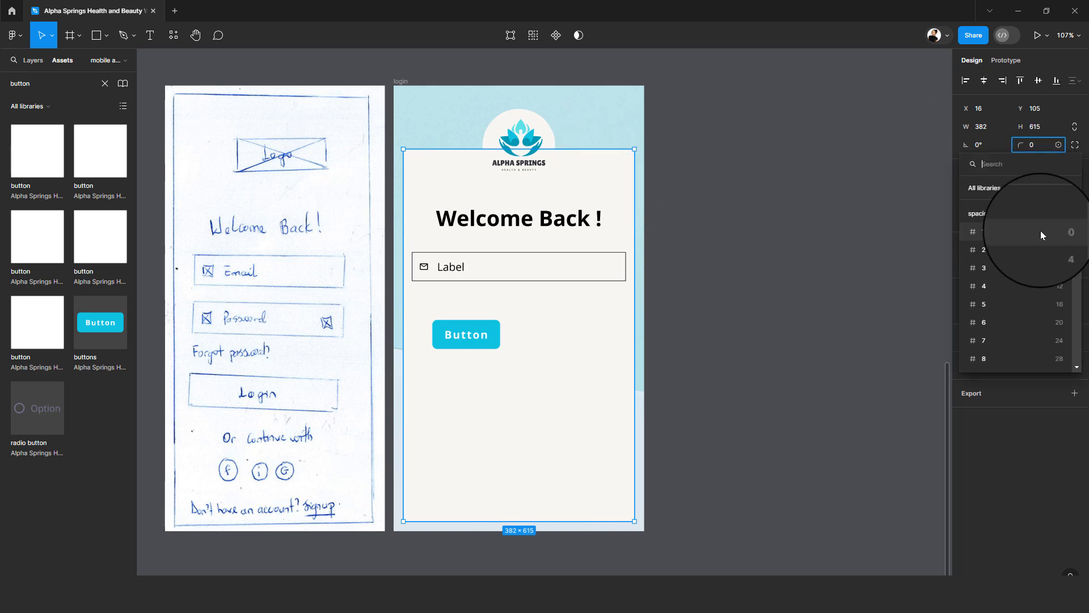
scroll(1049, 272, "down", 5)
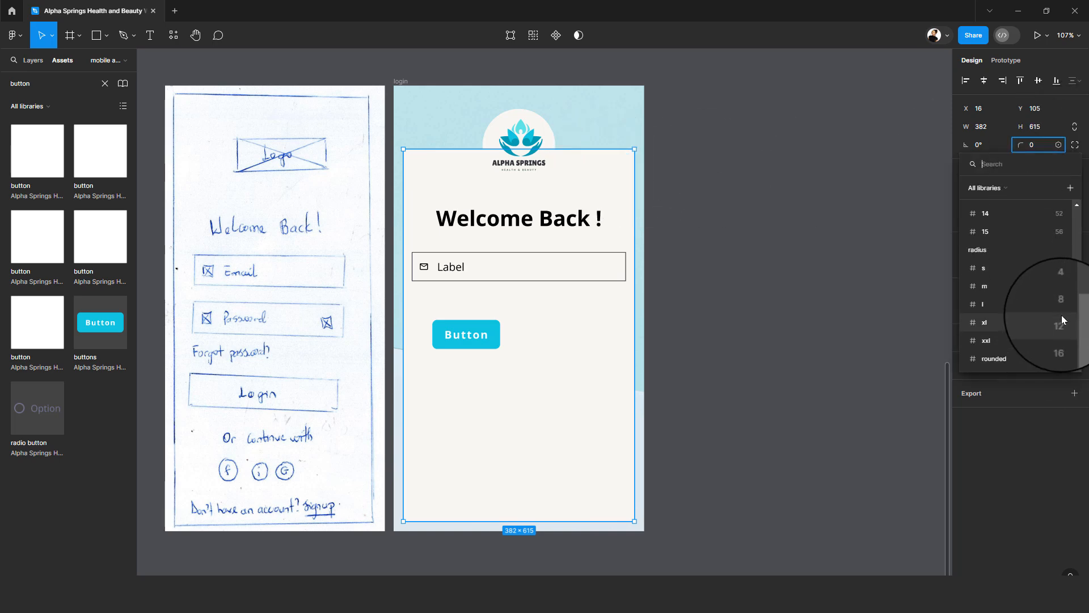
left_click(1062, 322)
left_click(737, 239)
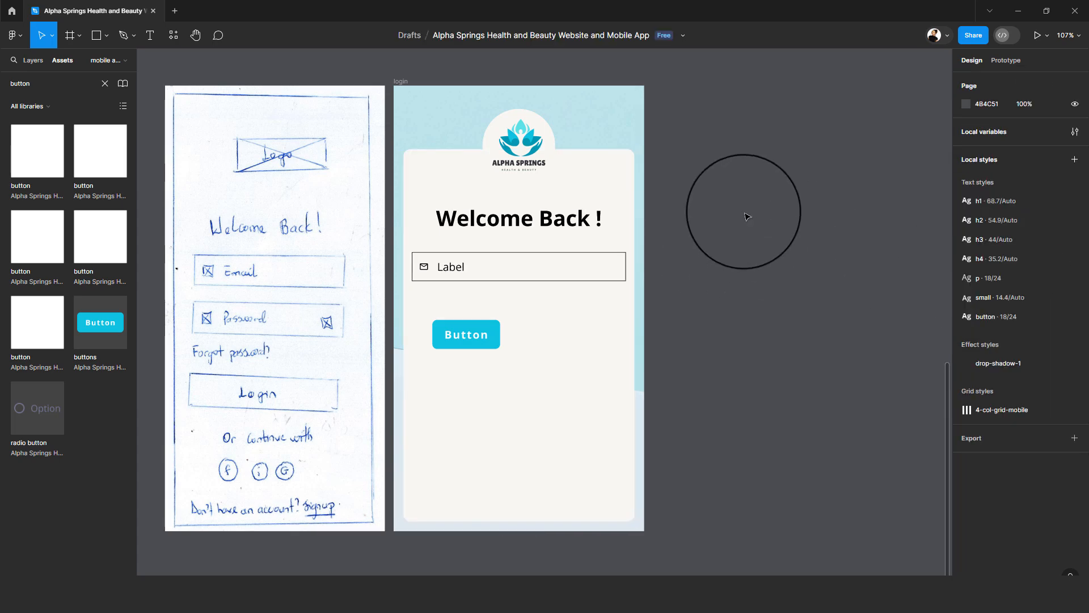
- Duplicate the input form below the first one at Y 344, and label the upper field "Email"
left_click(549, 265)
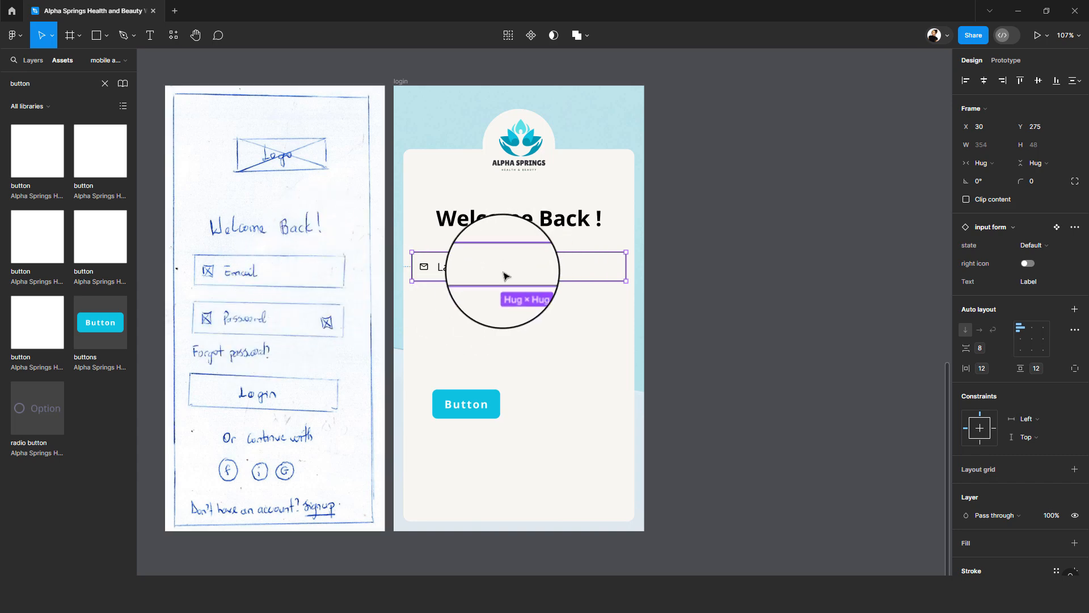
left_click_drag(506, 276, 507, 309)
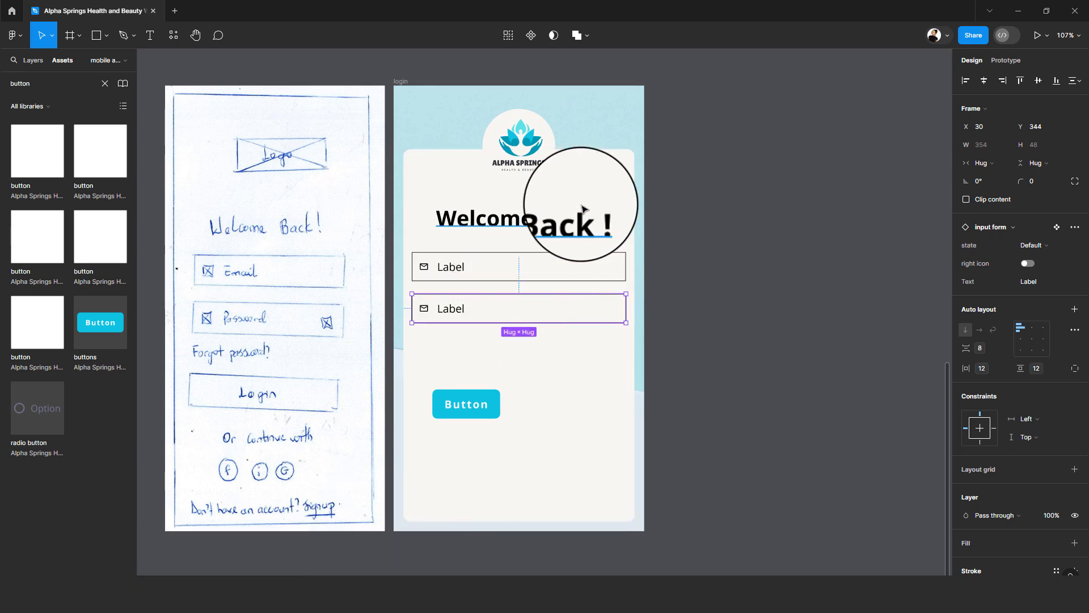
left_click(460, 269)
double_click(459, 269)
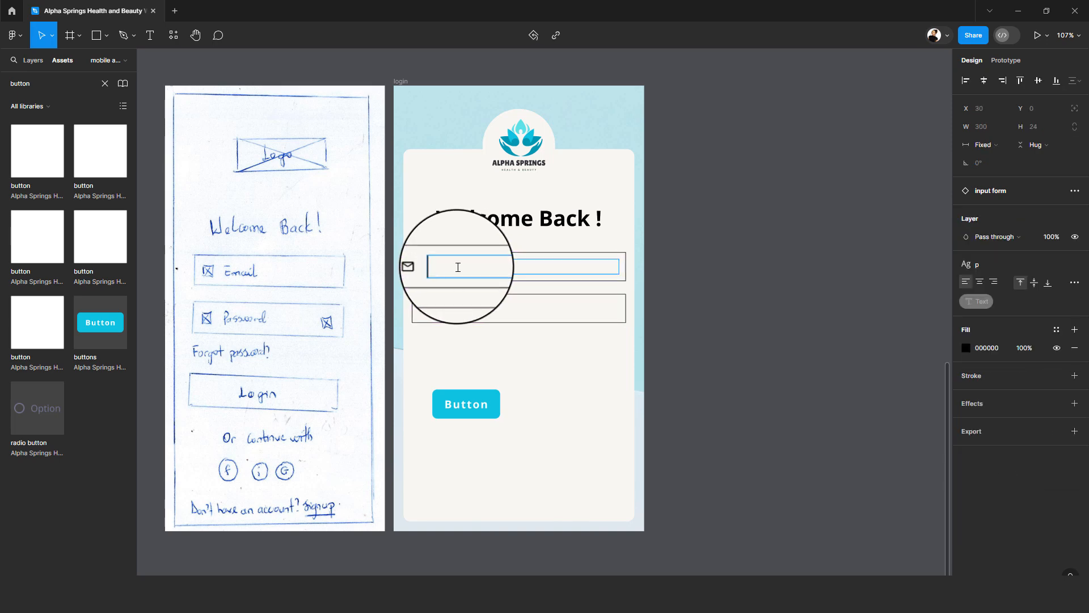
type("Emai;l")
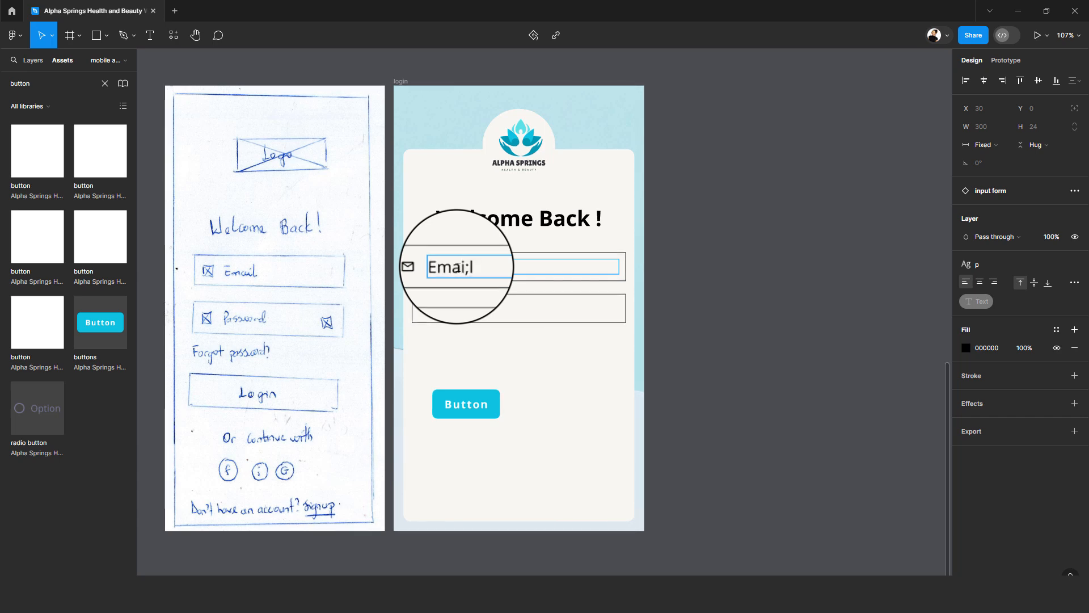
key("BackSpace")
type("l")
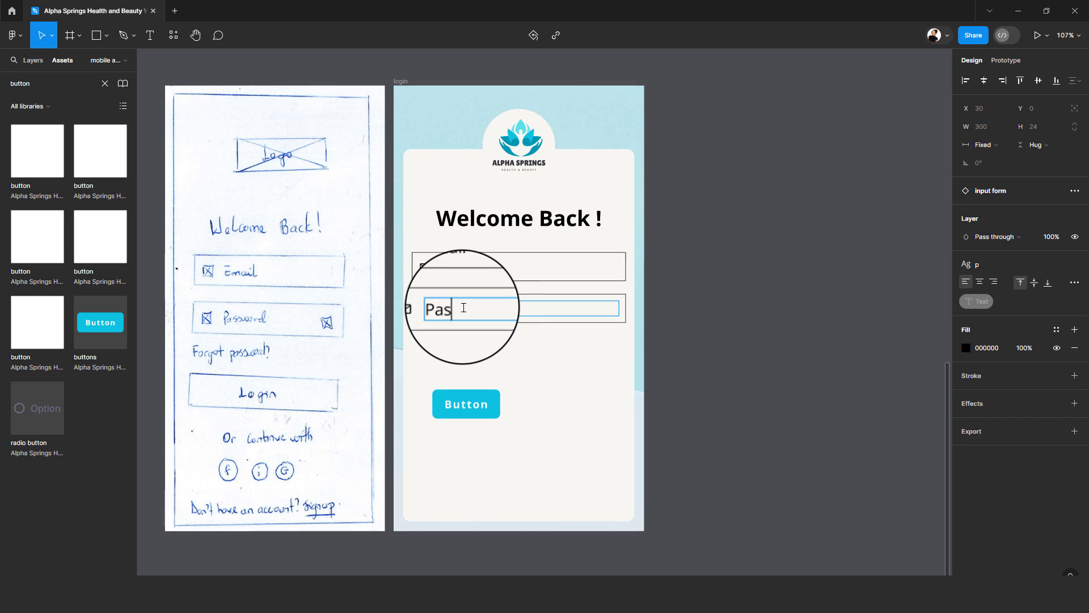
- Label the lower input form "Password"
left_click(463, 308)
type("Passo")
key("BackSpace")
type("word")
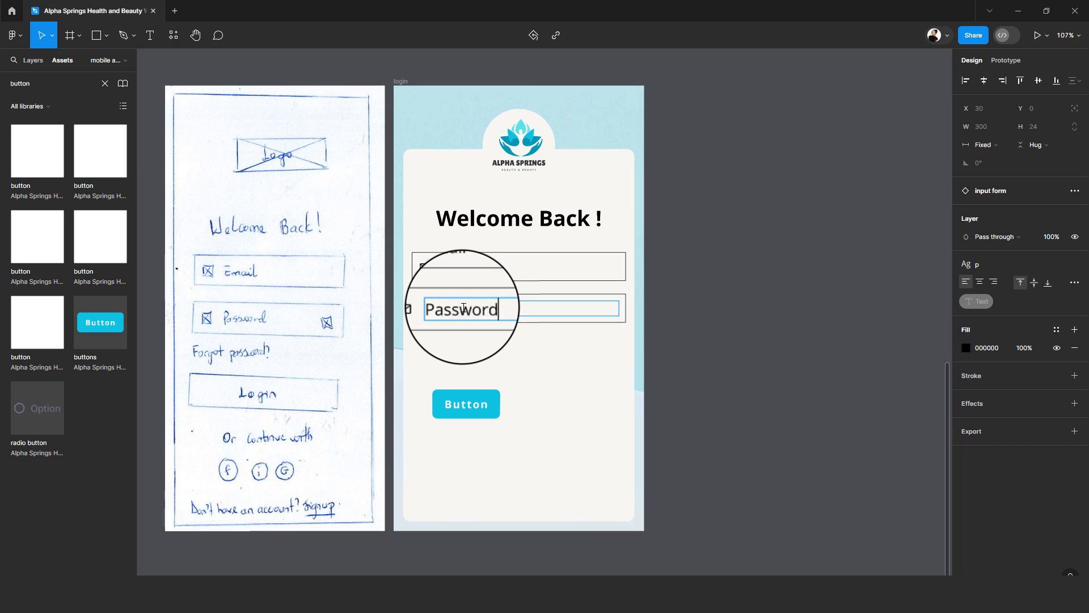
key("Escape")
- Turn on the right icon for the Password input form
left_click(446, 265)
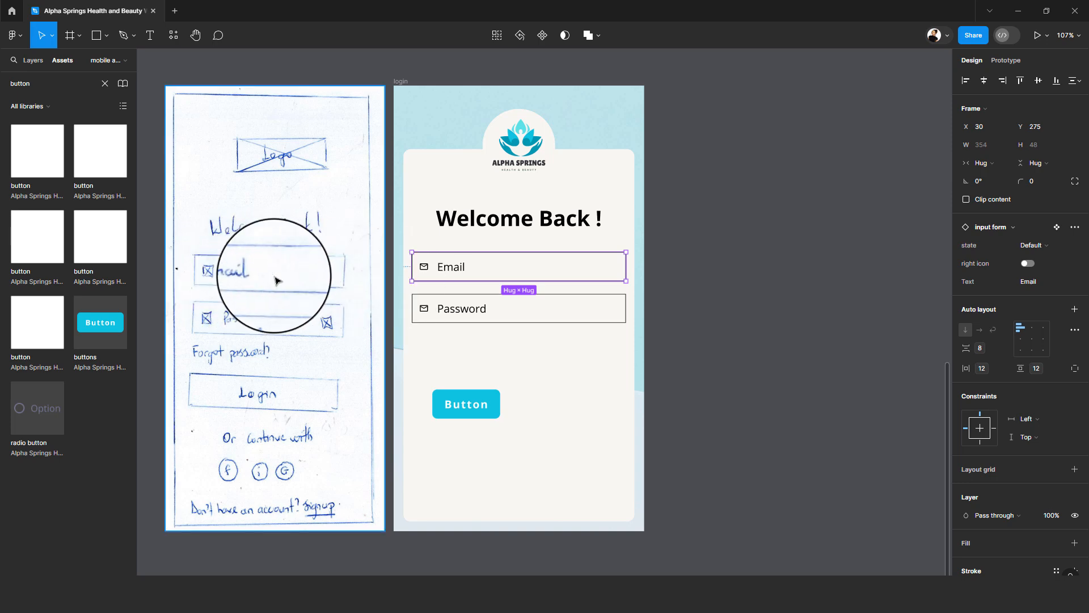
left_click(447, 310)
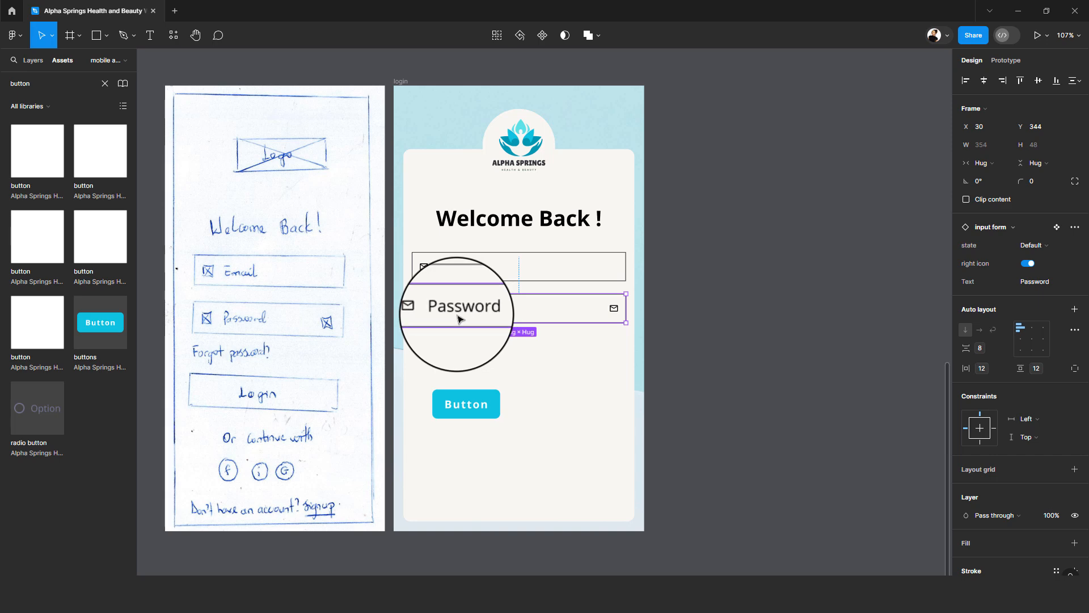
key("ctrl+plus")
key("ctrl+plus")
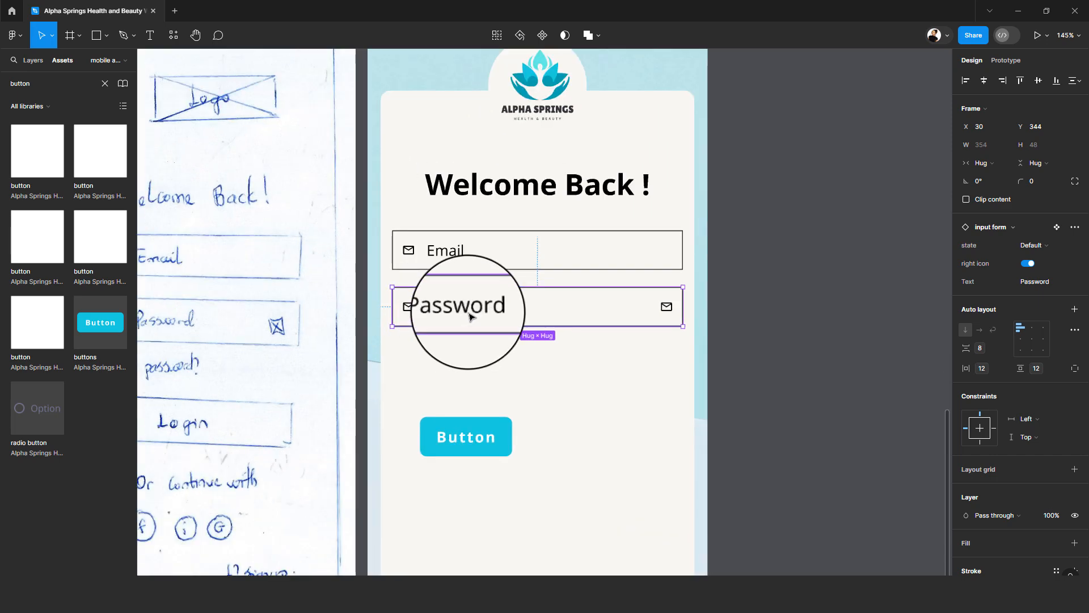
scroll(489, 344, "down", 2)
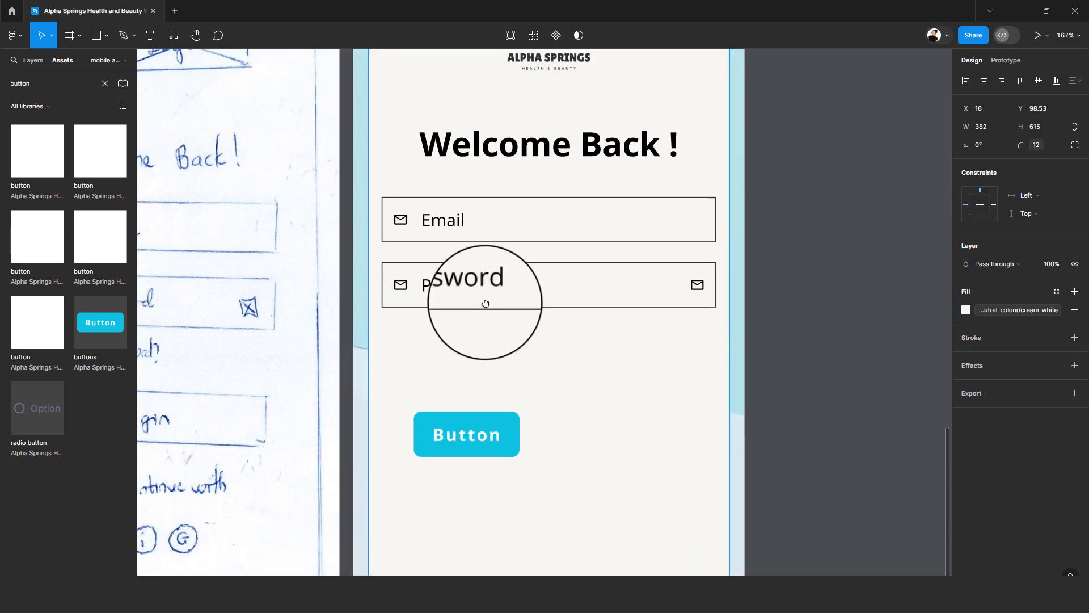
- Swap the envelope icon before the Password label for the icons8_lock 1 component
double_click(431, 260)
left_click(397, 263)
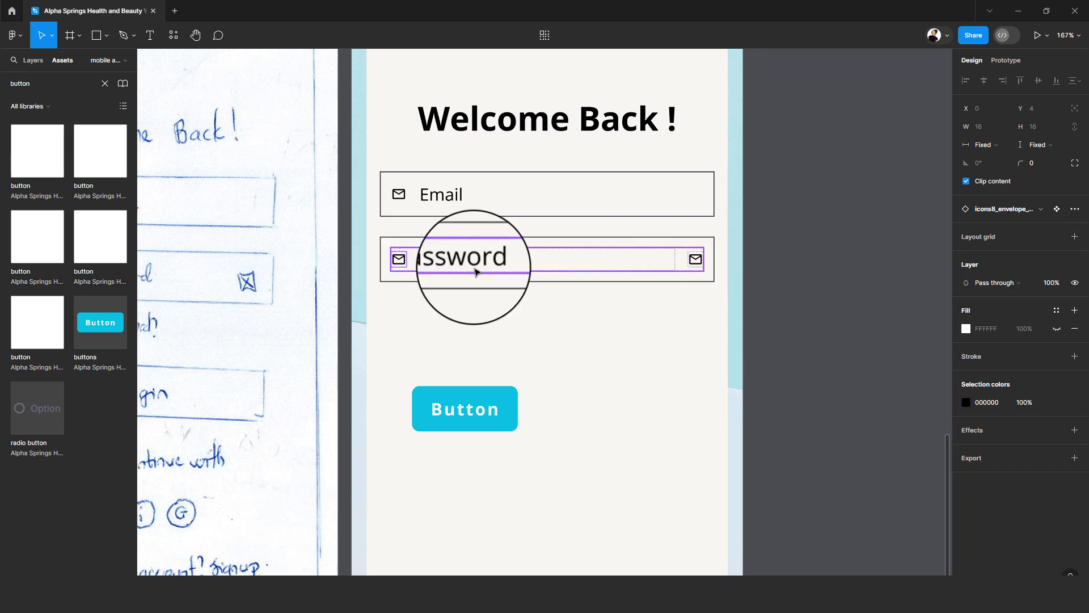
left_click(445, 264)
double_click(402, 260)
left_click(433, 260)
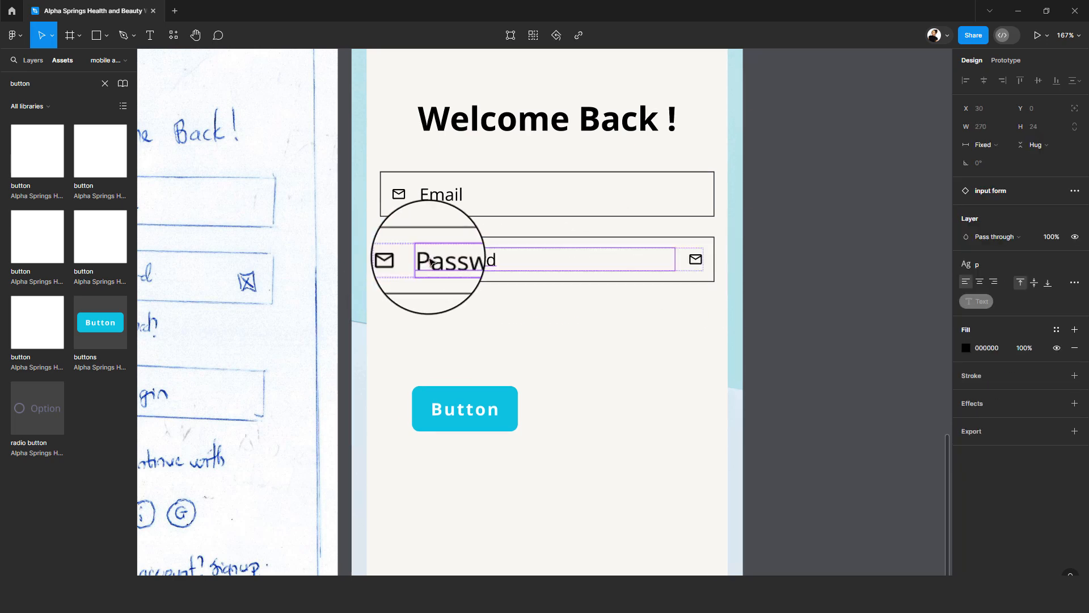
left_click(400, 260)
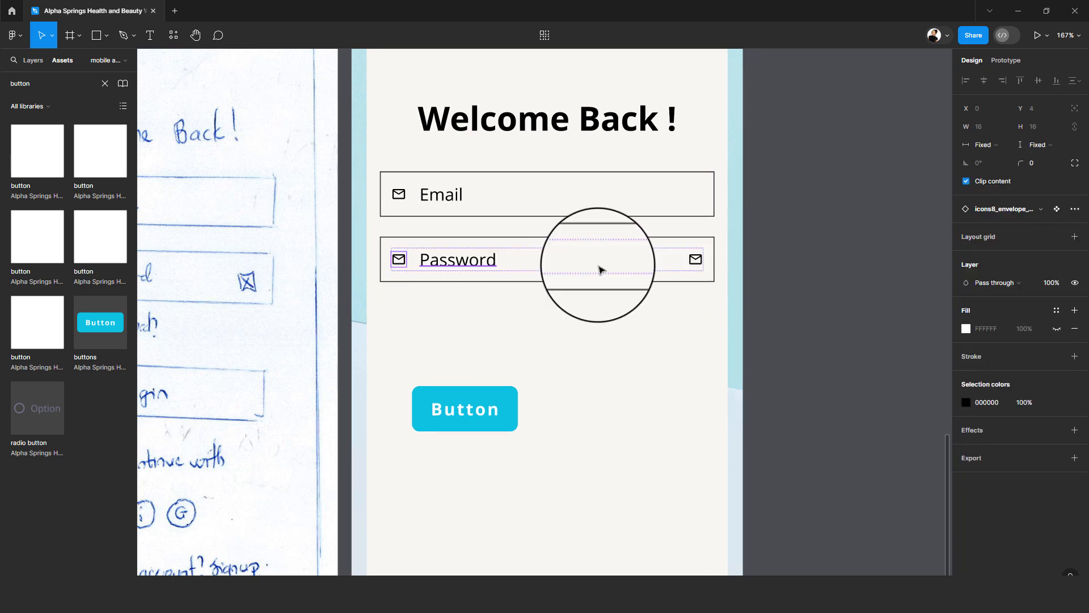
left_click(1013, 209)
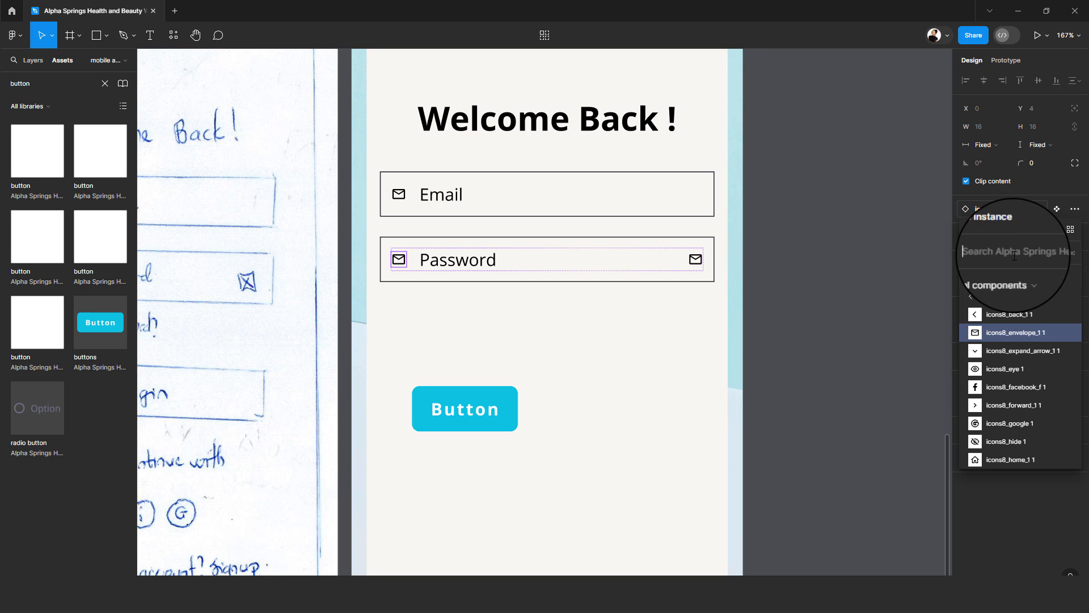
type("lock")
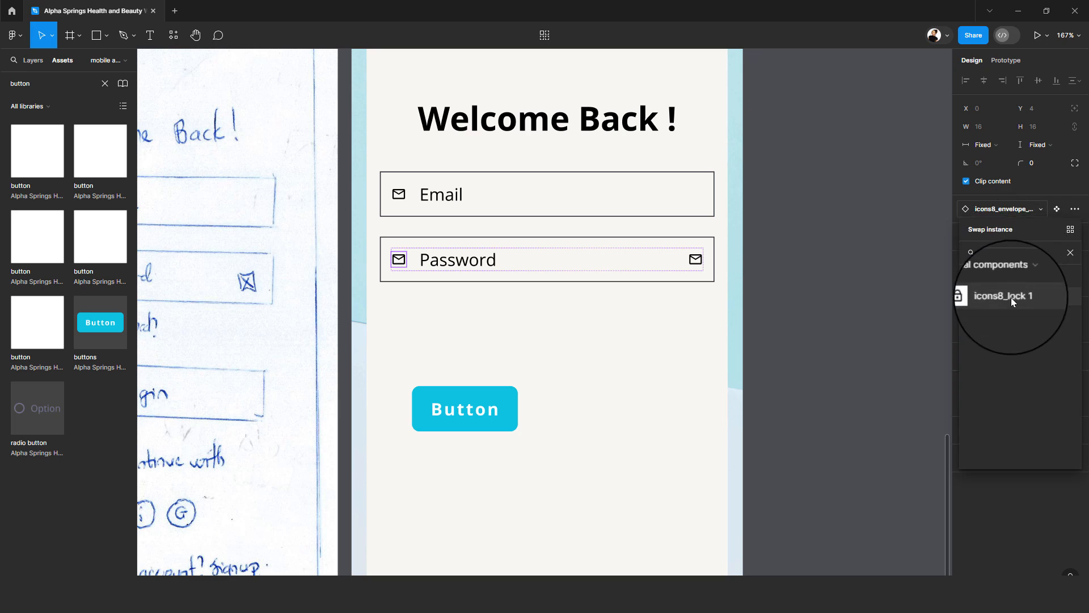
left_click(1011, 297)
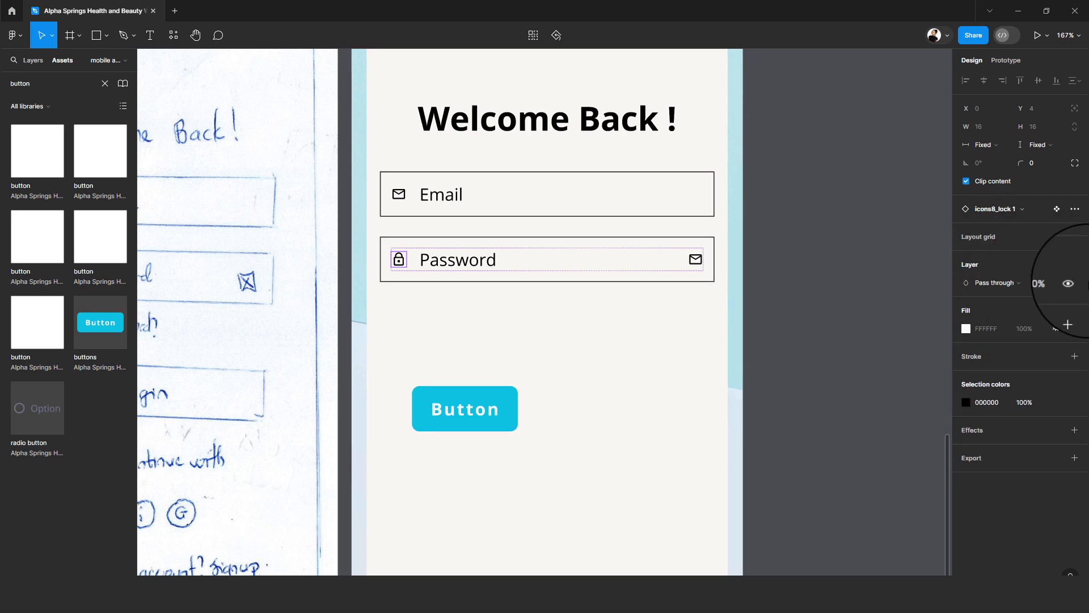
- Swap the envelope icon at the far end of the Password field for the icons8_eye 1 component
left_click(694, 266)
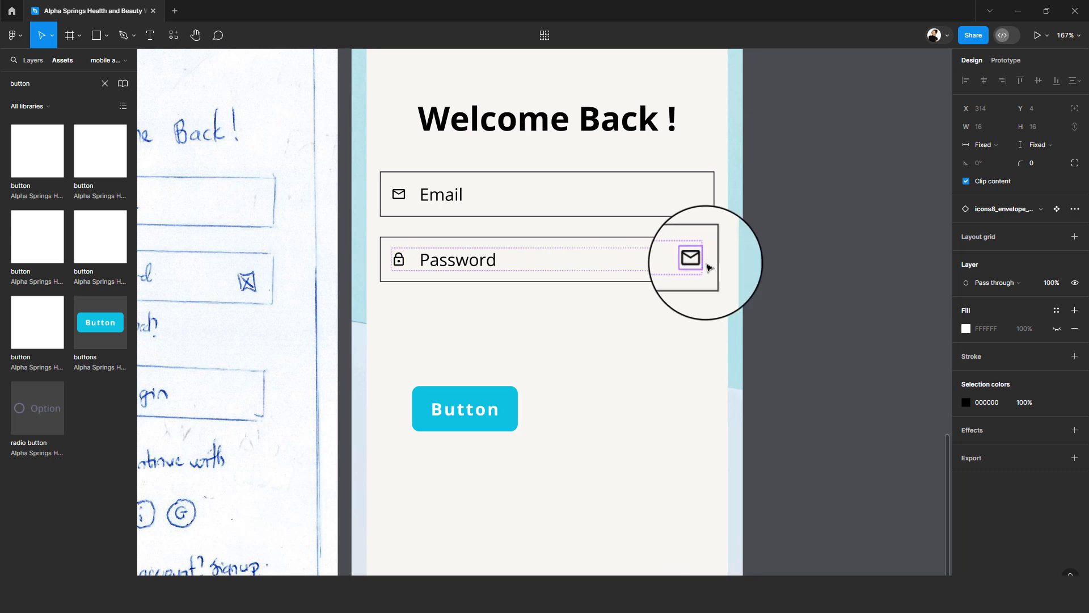
left_click(1021, 209)
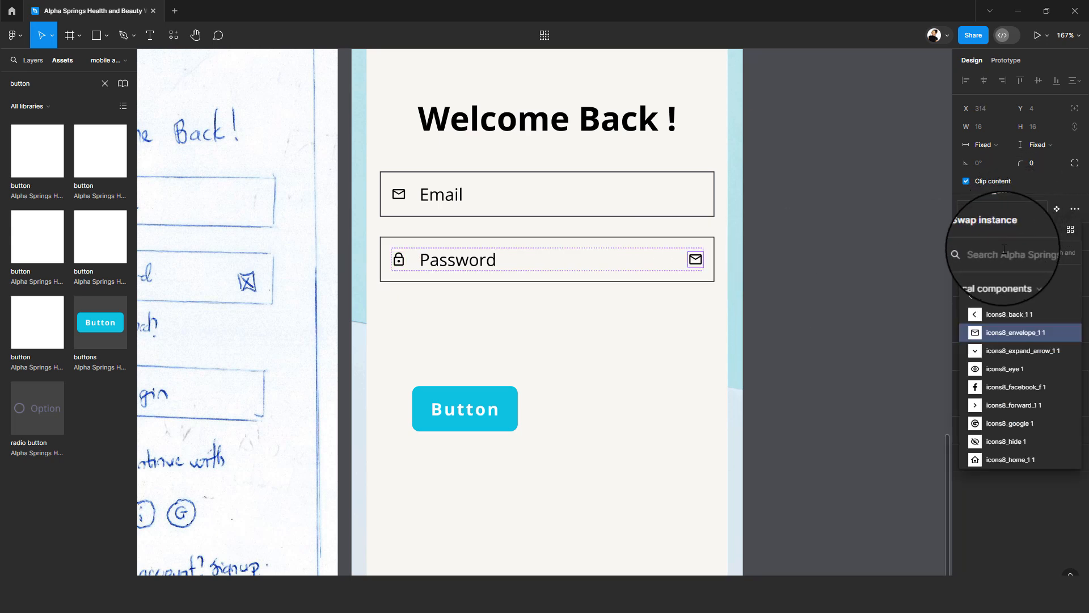
left_click(1019, 369)
left_click(693, 331)
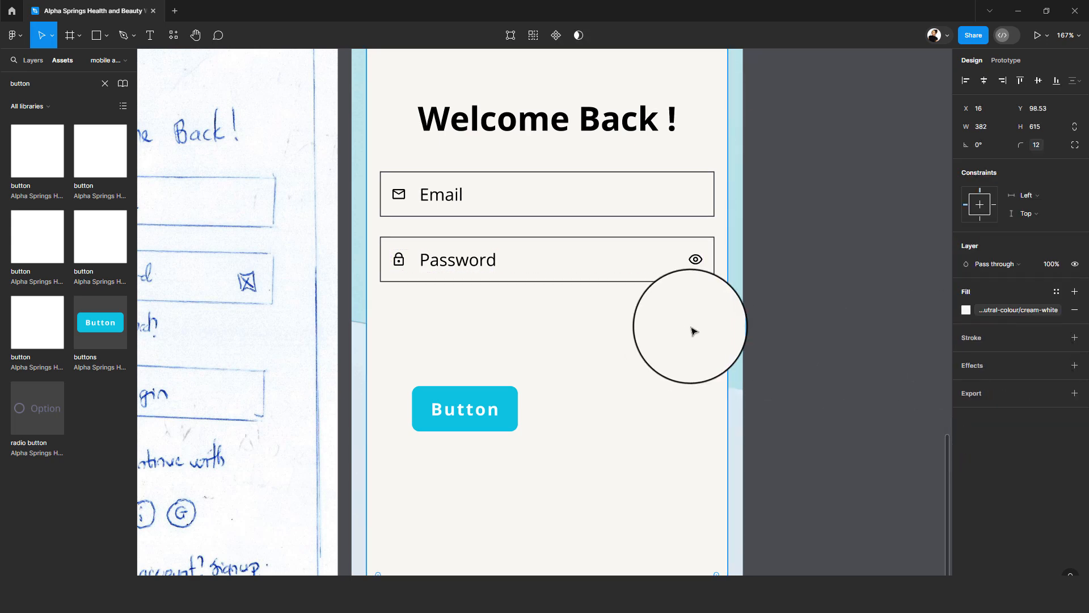
- Duplicate the "Welcome Back !" heading below the Password field, narrow it to 354 wide and place it at X 30, Y 402.17
scroll(693, 331, "down", 3)
scroll(692, 331, "down", 1)
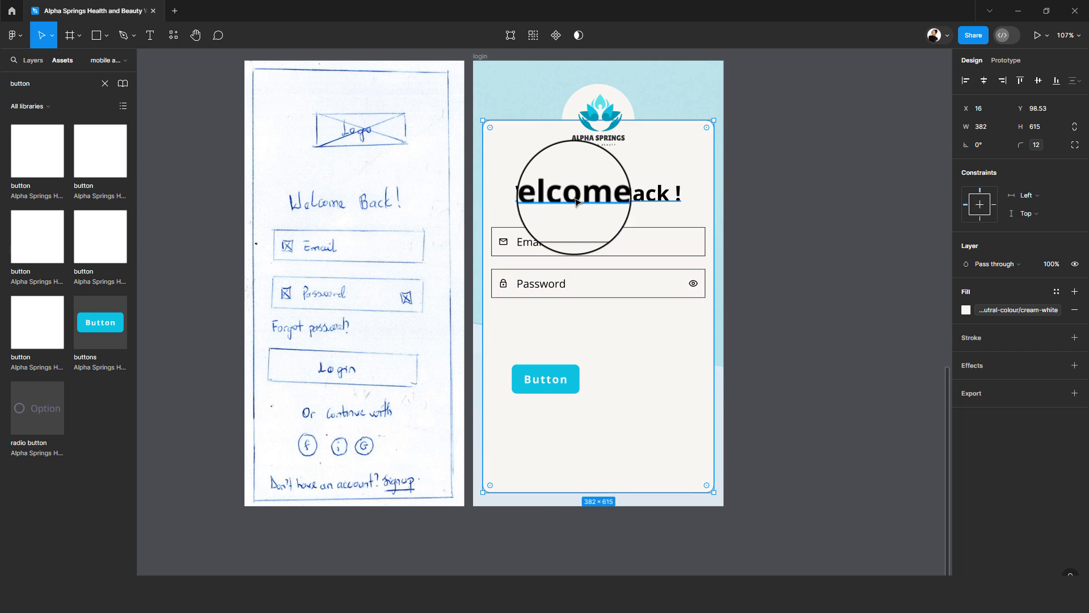
left_click_drag(573, 212, 594, 313)
scroll(535, 316, "up", 5)
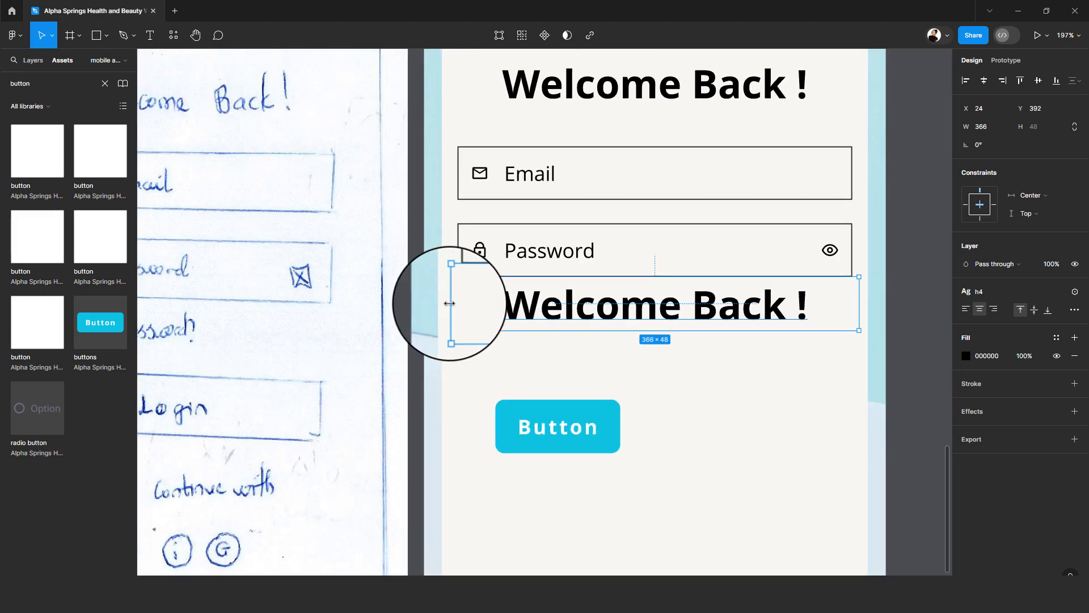
left_click_drag(449, 303, 456, 303)
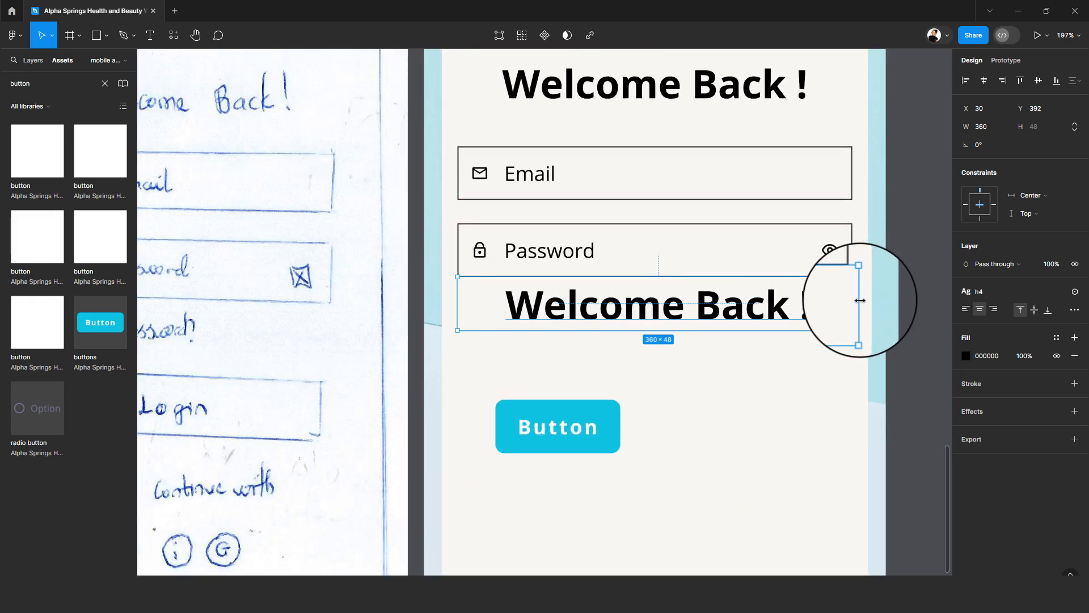
left_click_drag(860, 300, 853, 303)
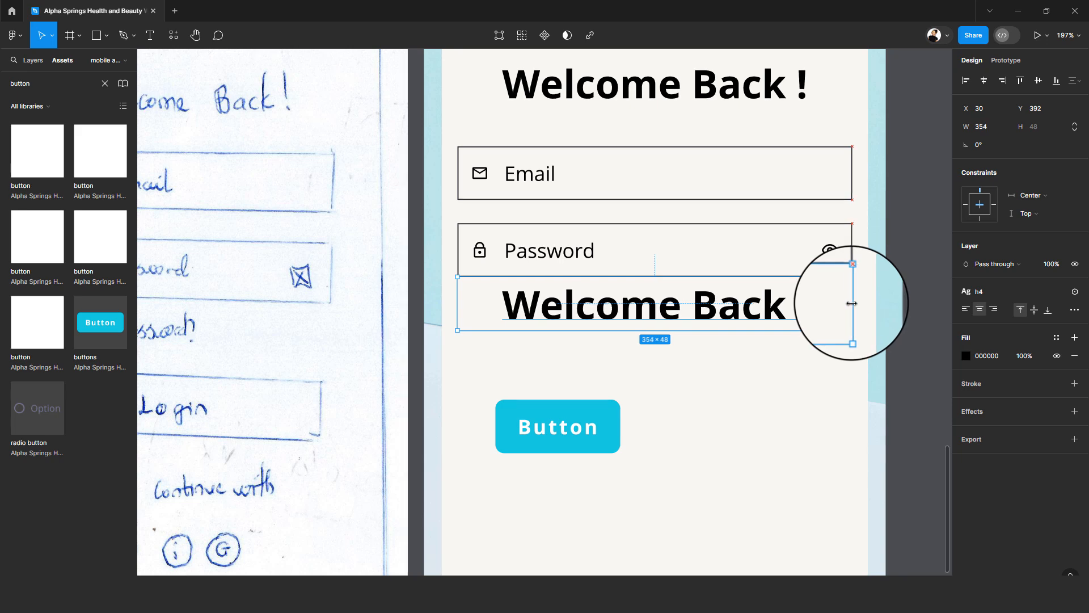
left_click_drag(778, 291, 774, 316)
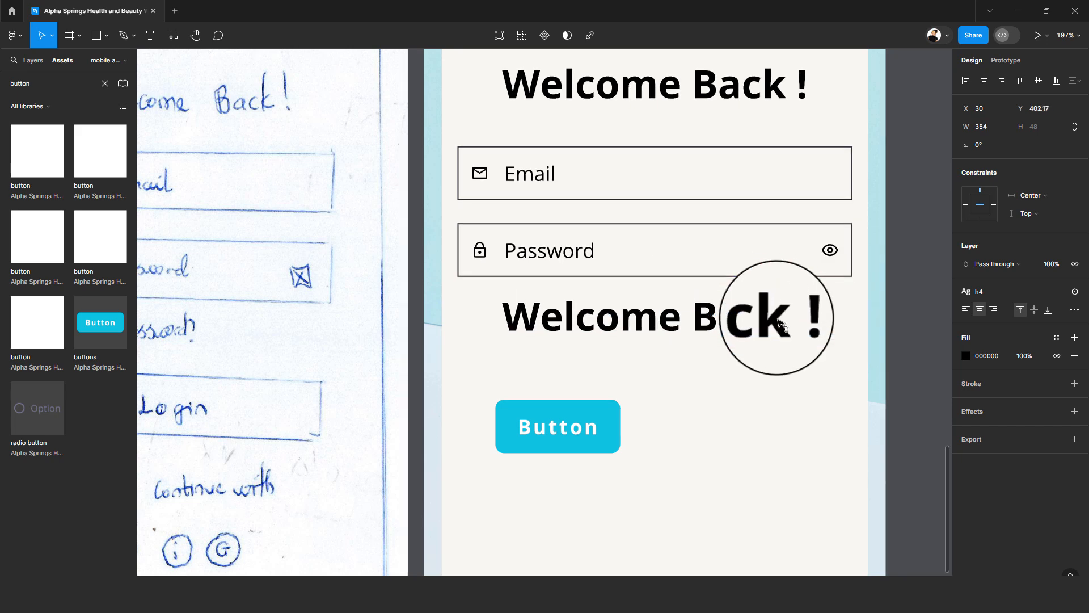
- Replace the duplicated heading's text with "Forgot password?" and apply the p text style
double_click(748, 315)
type("For")
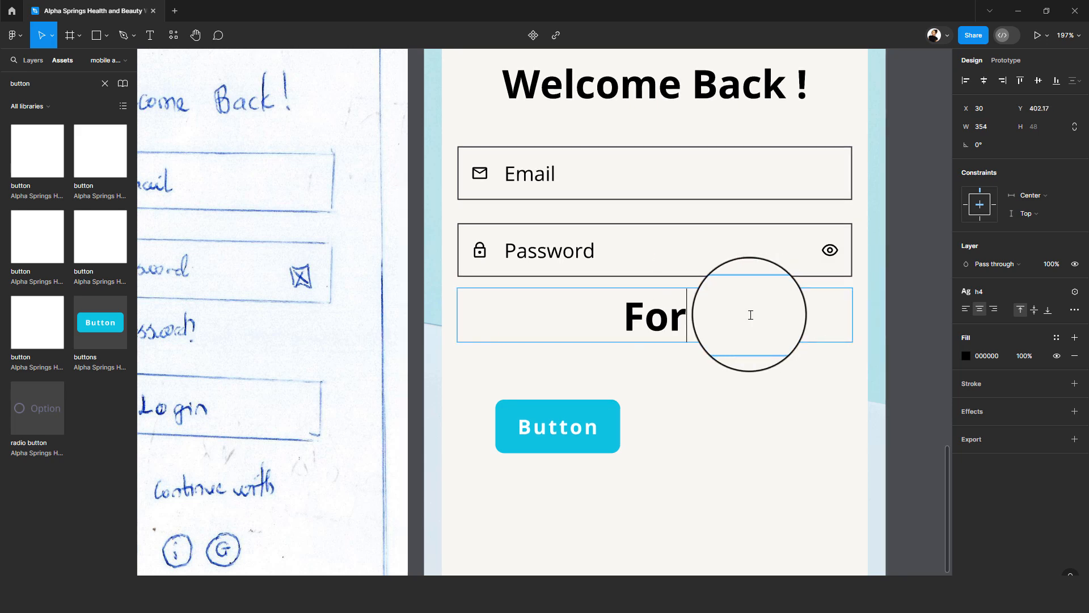
type("got pas")
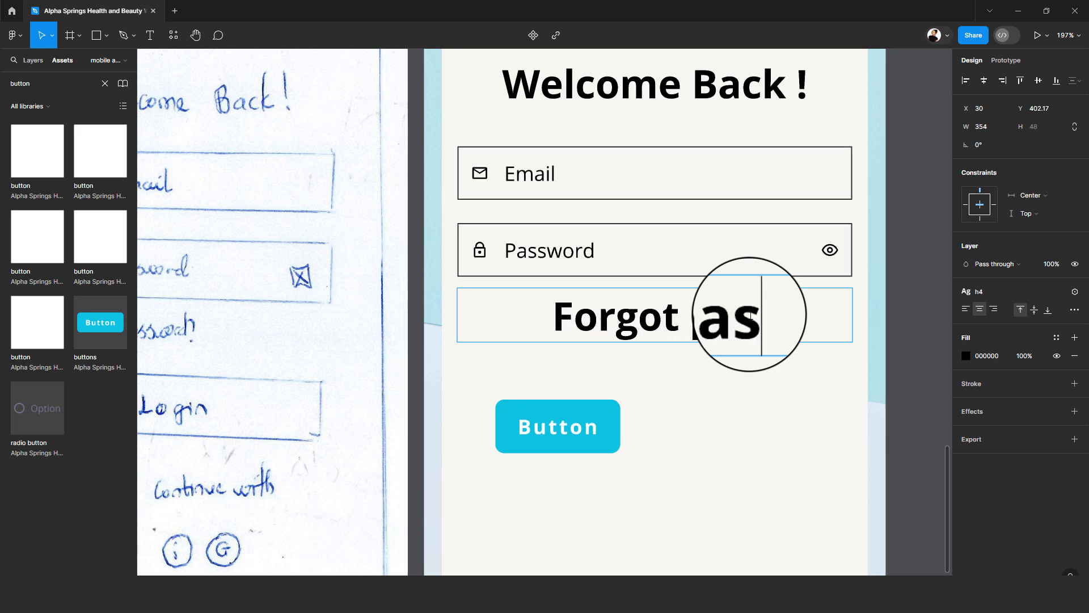
type("sword?")
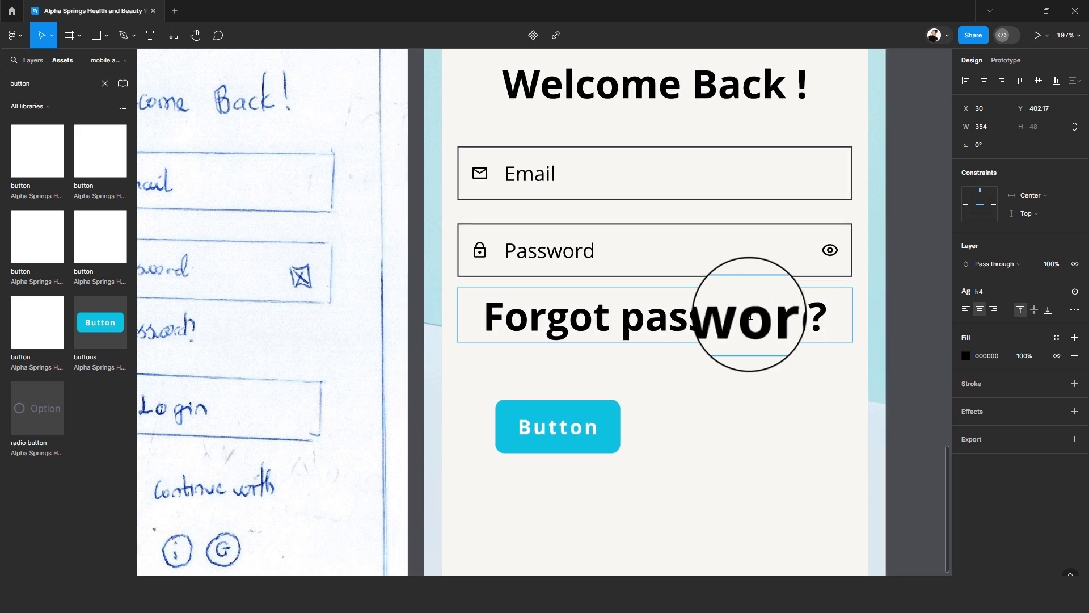
key("ctrl+a")
left_click(1037, 297)
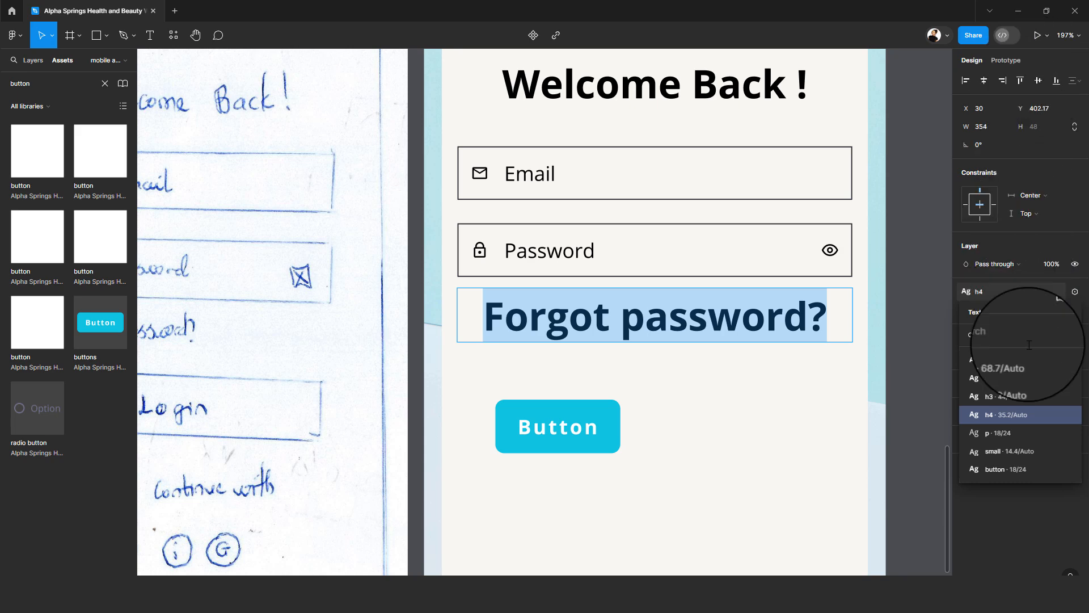
left_click(1002, 433)
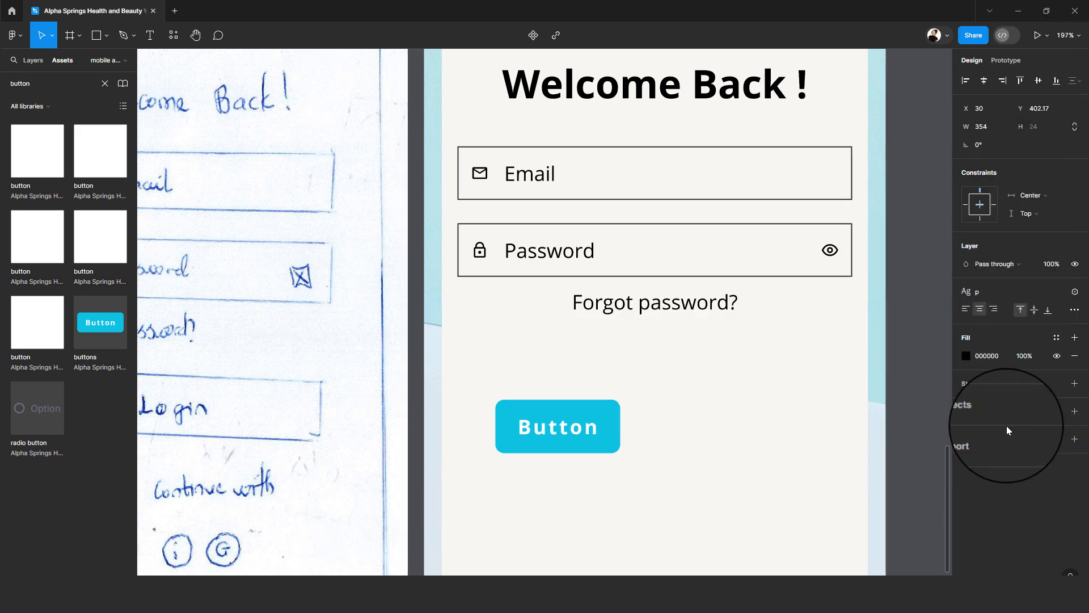
- Left-align the "Forgot password?" text and fill it with the primary-colour shade-1 style
double_click(673, 307)
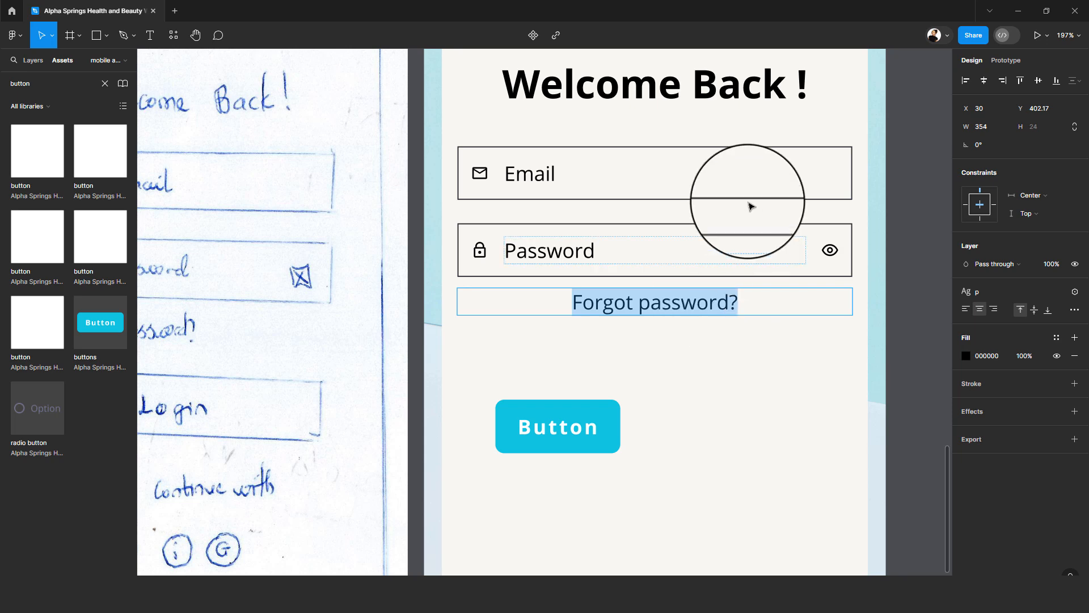
key("Escape")
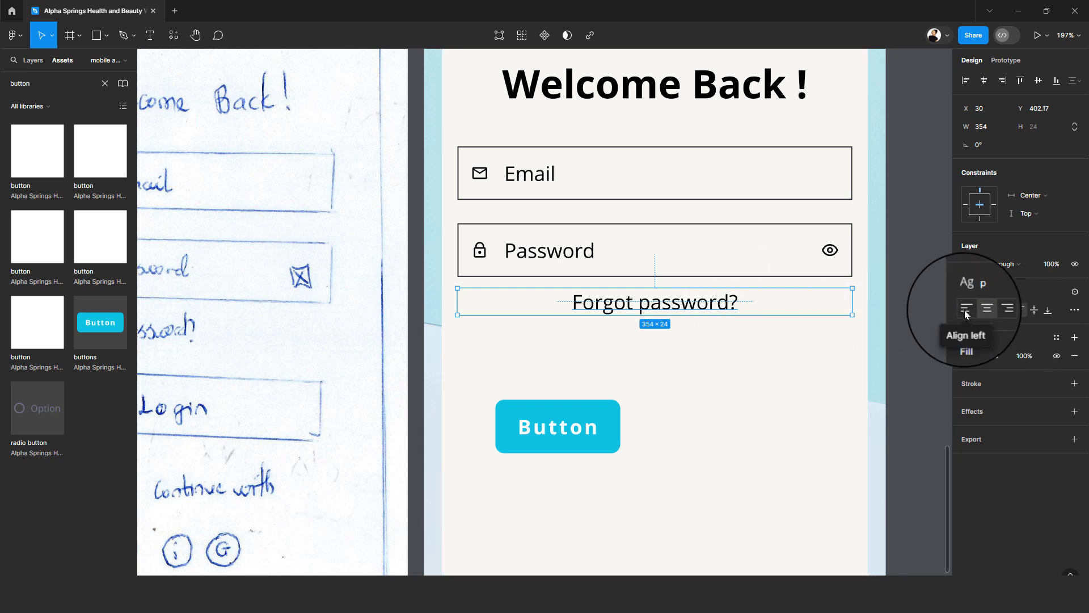
left_click(965, 309)
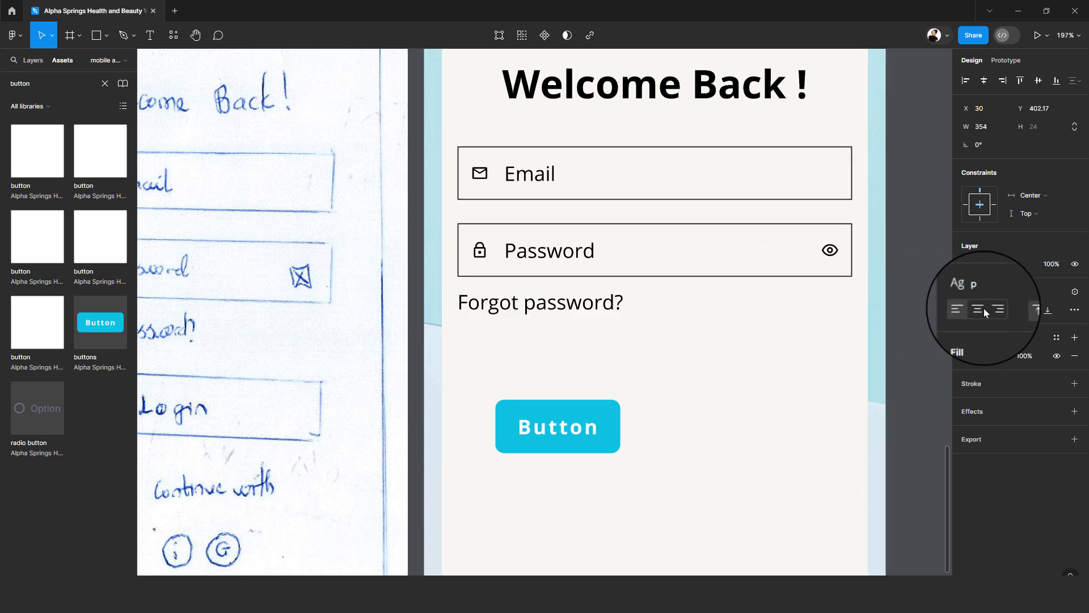
left_click(1056, 340)
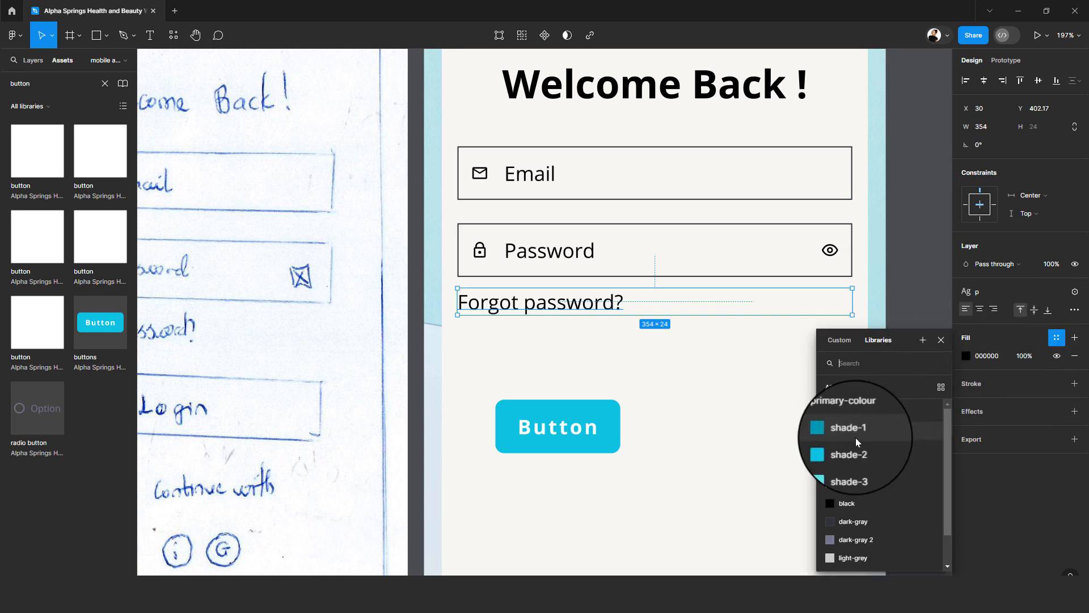
left_click(861, 433)
left_click(761, 363)
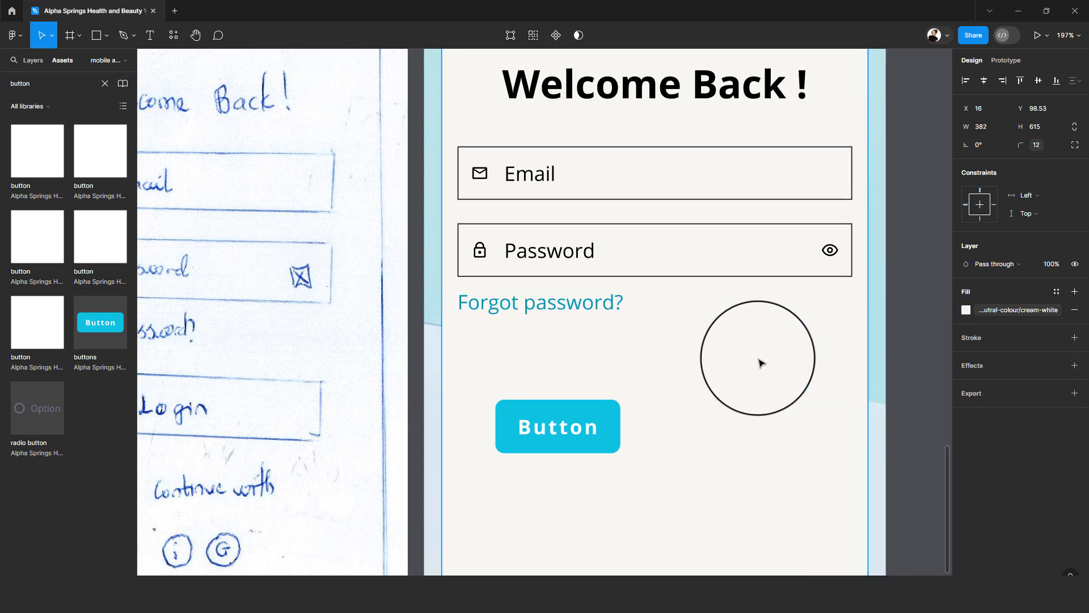
- Change the label of the button on the card to "Login"
scroll(577, 294, "down", 2)
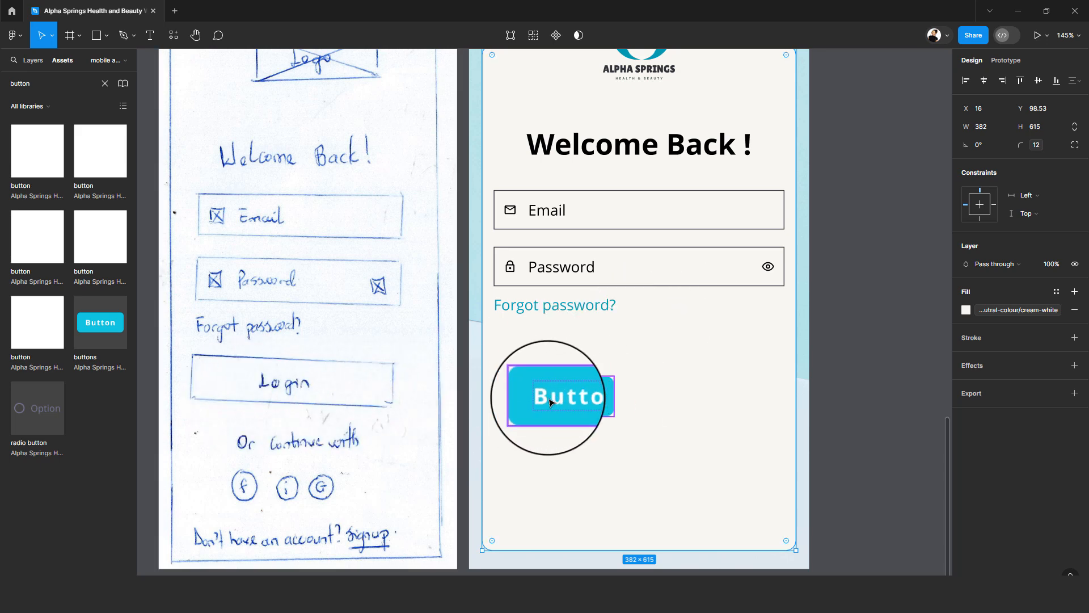
left_click(568, 401)
double_click(576, 399)
double_click(578, 398)
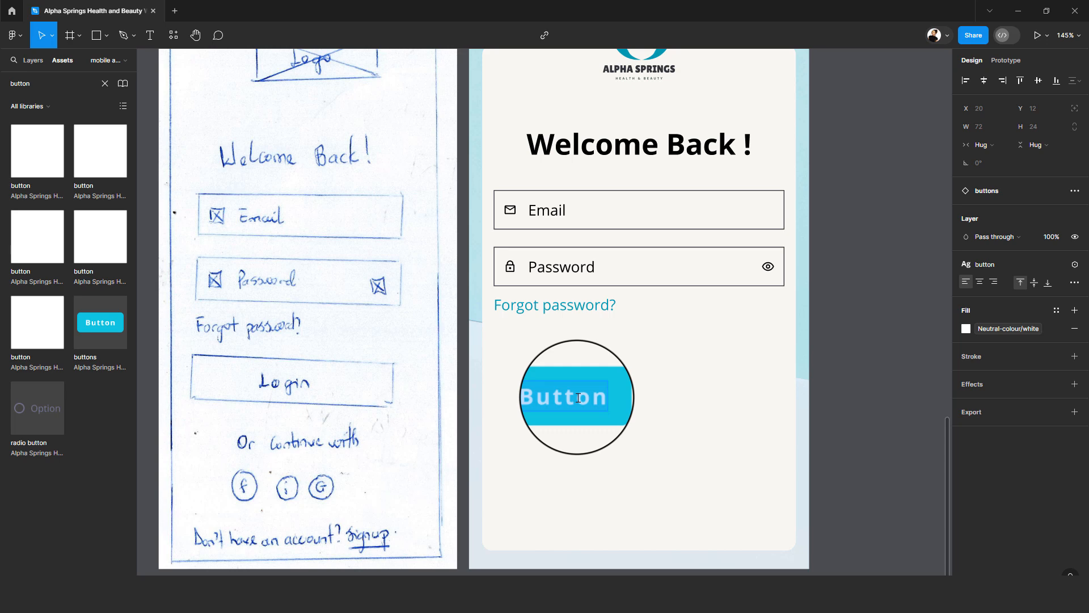
type("Login")
key("Escape")
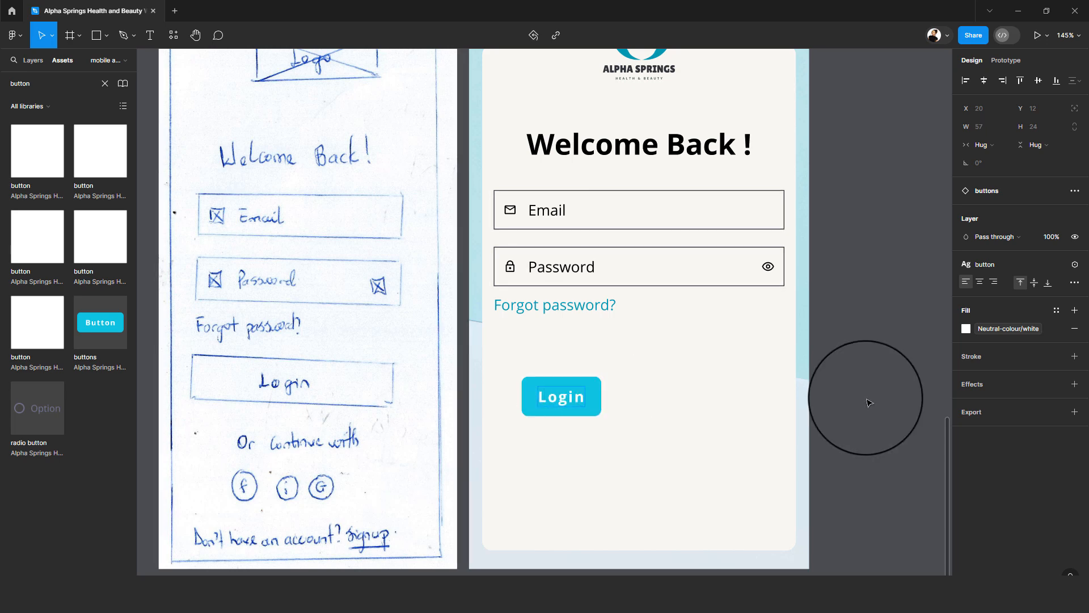
- Set the Login button's width to 354 to match the input fields and move it to X 30, Y 484
left_click(582, 270)
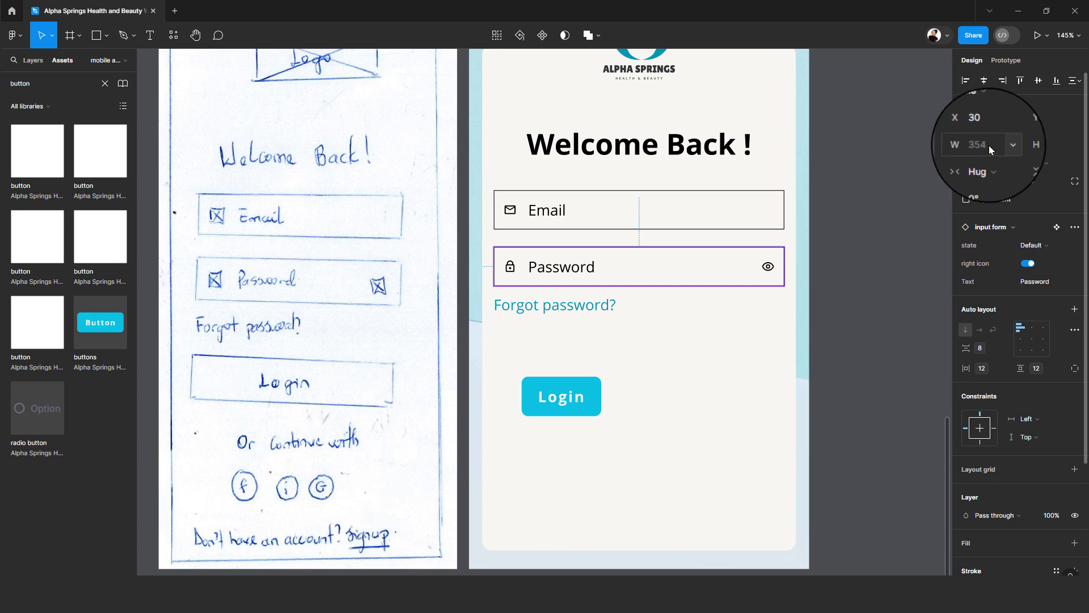
left_click(561, 396)
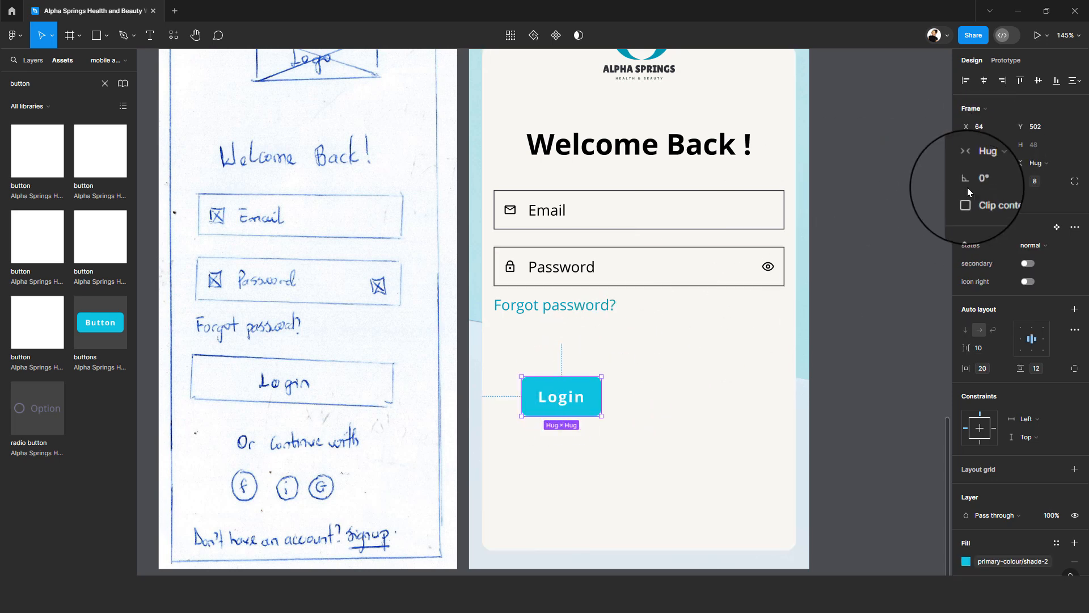
left_click(985, 144)
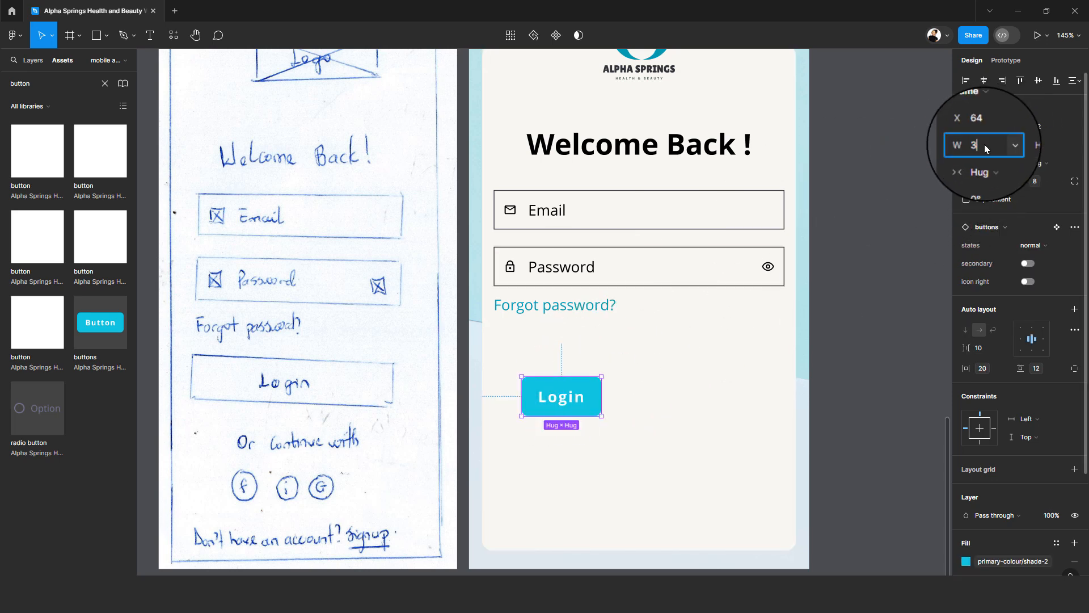
key("Return")
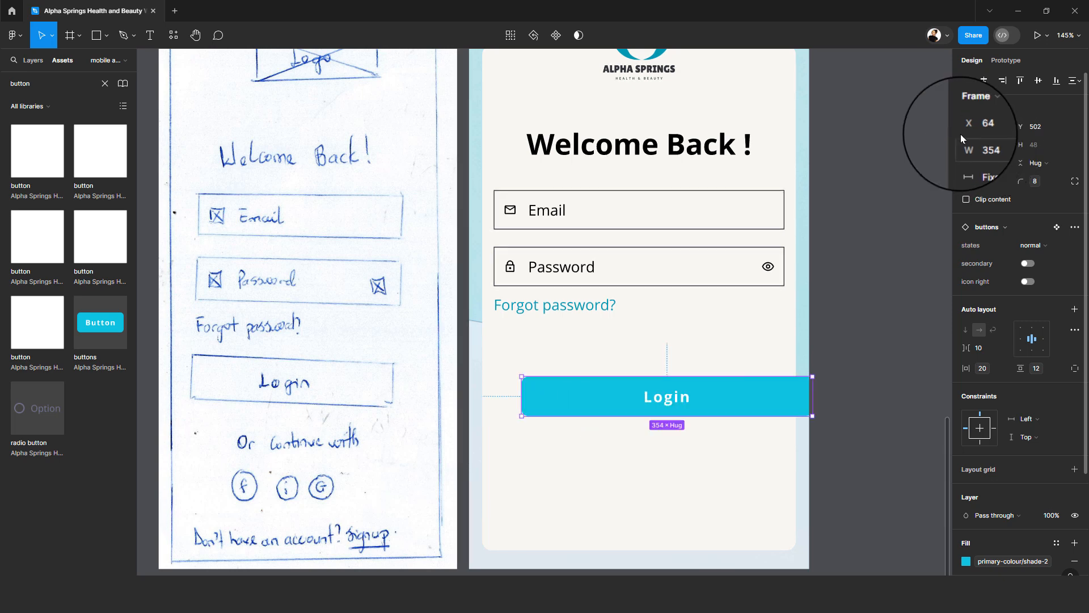
left_click_drag(668, 376, 628, 379)
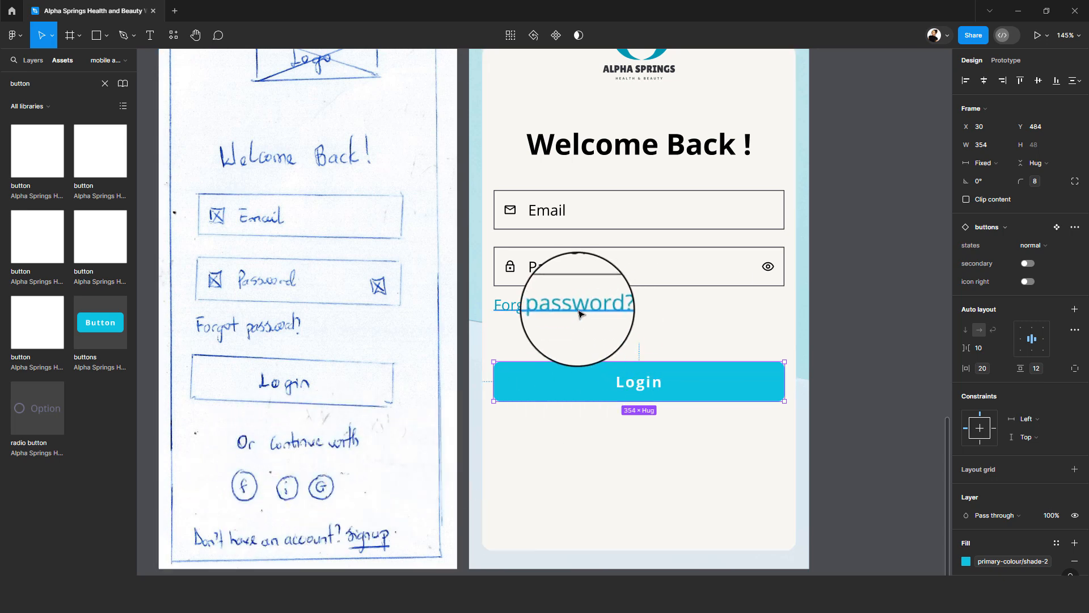
- Duplicate the "Forgot password?" text below the Login button and replace its wording with "Or continue with"
left_click_drag(578, 314, 607, 438)
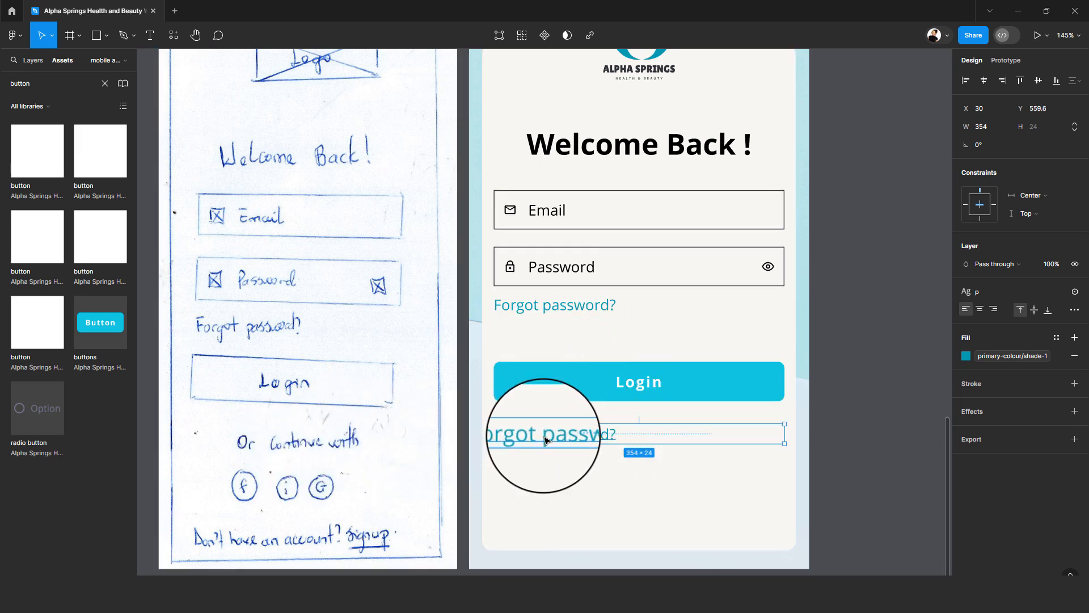
double_click(544, 440)
type("Or")
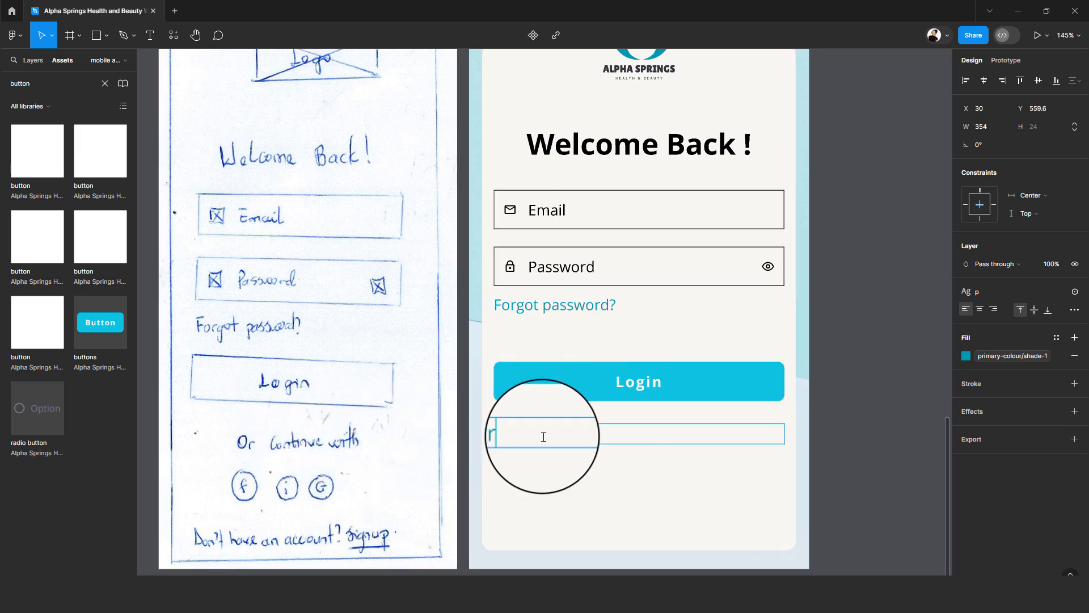
type(" contin")
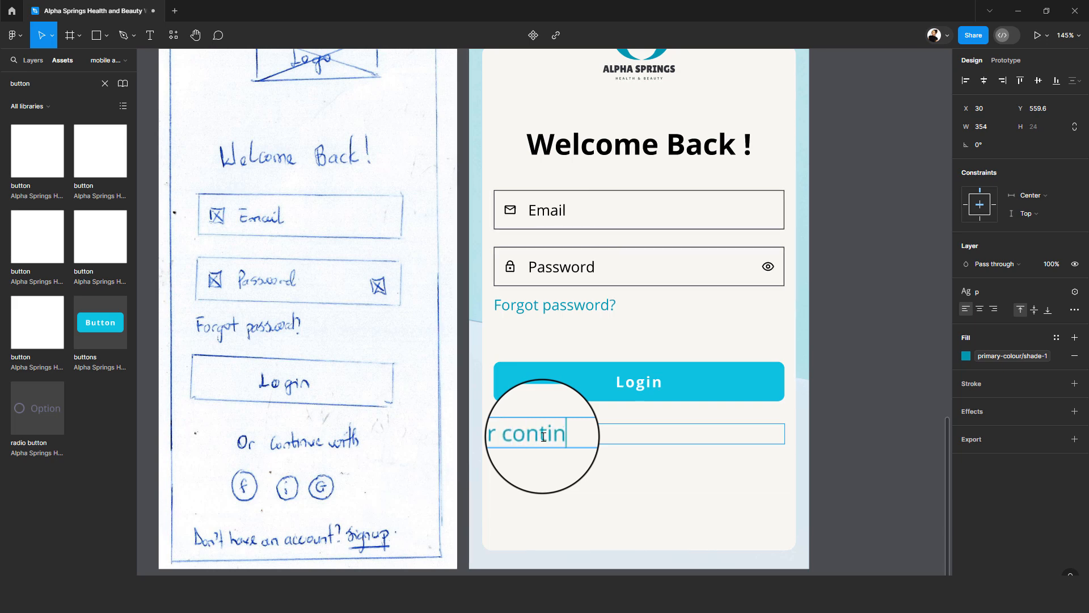
type("ue with")
- Center-align the "Or continue with" text and fill it with the Neutral-colour/dark-gray style
key("ctrl+a")
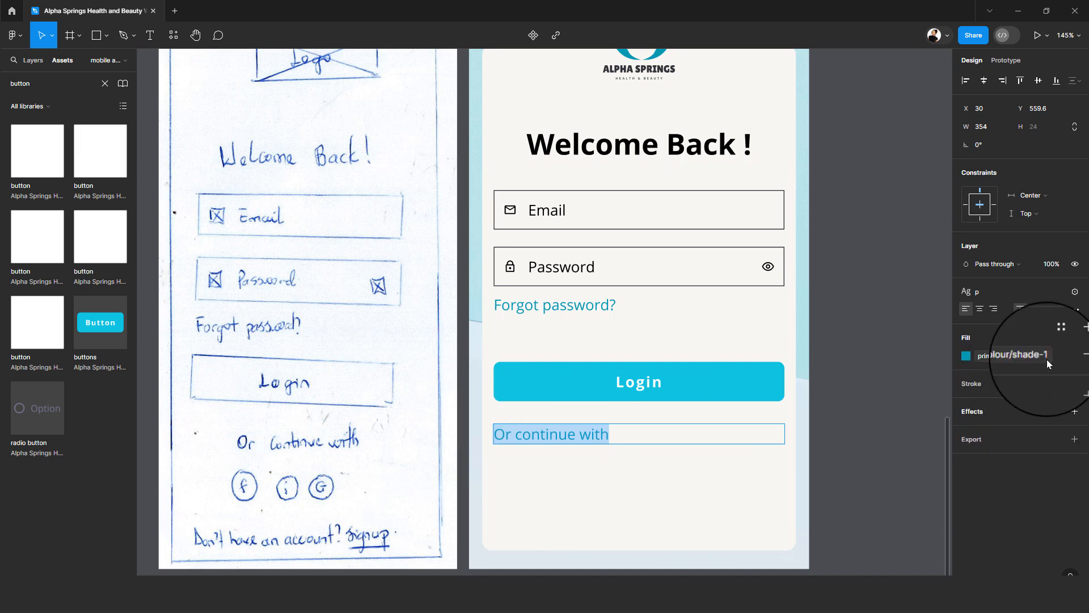
left_click(980, 309)
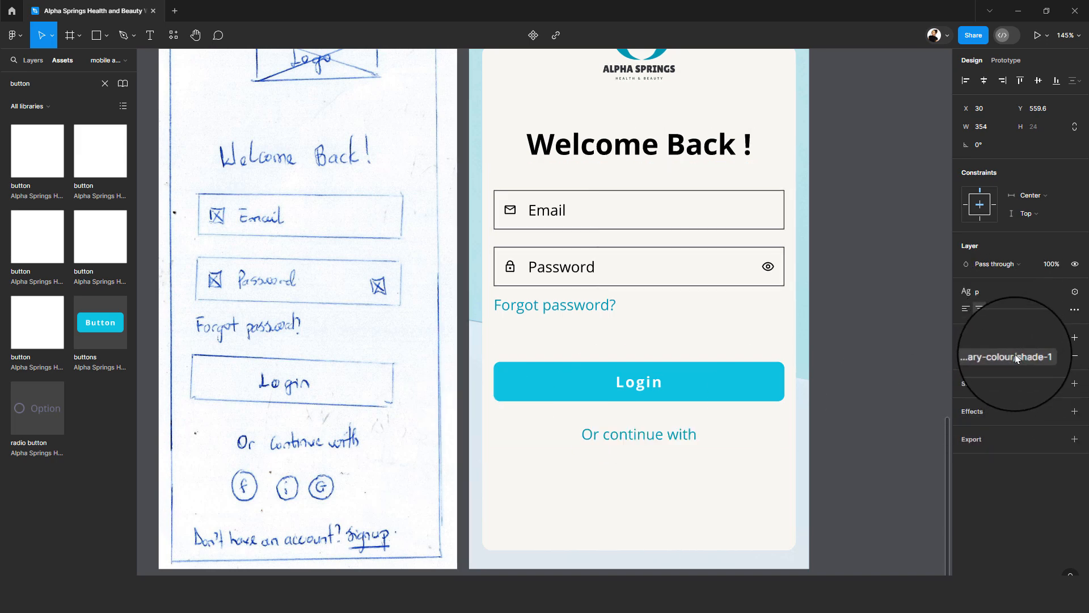
left_click(1016, 355)
left_click(886, 537)
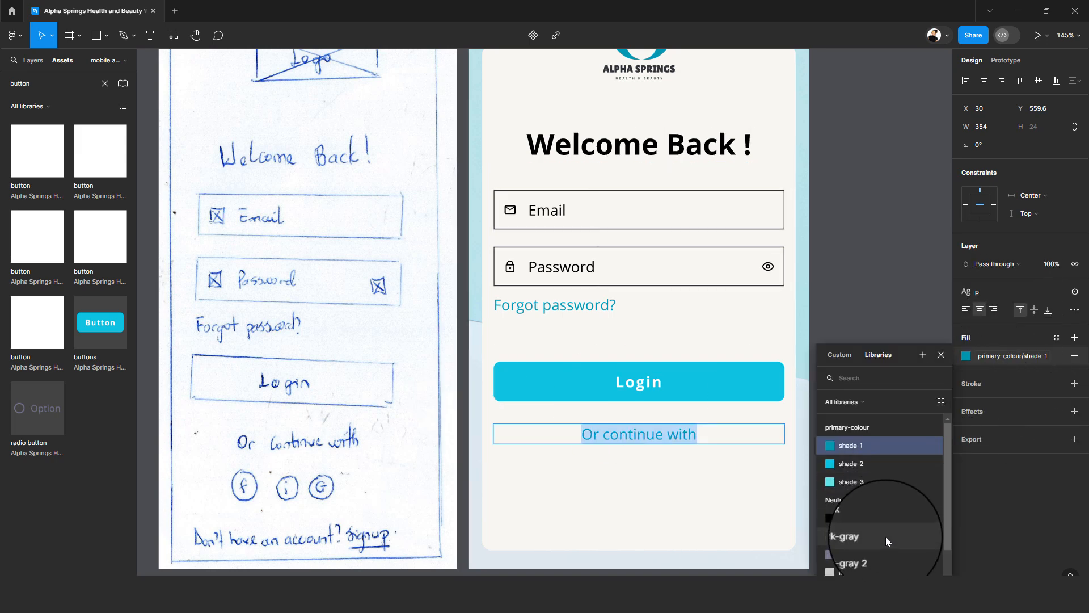
key("Escape")
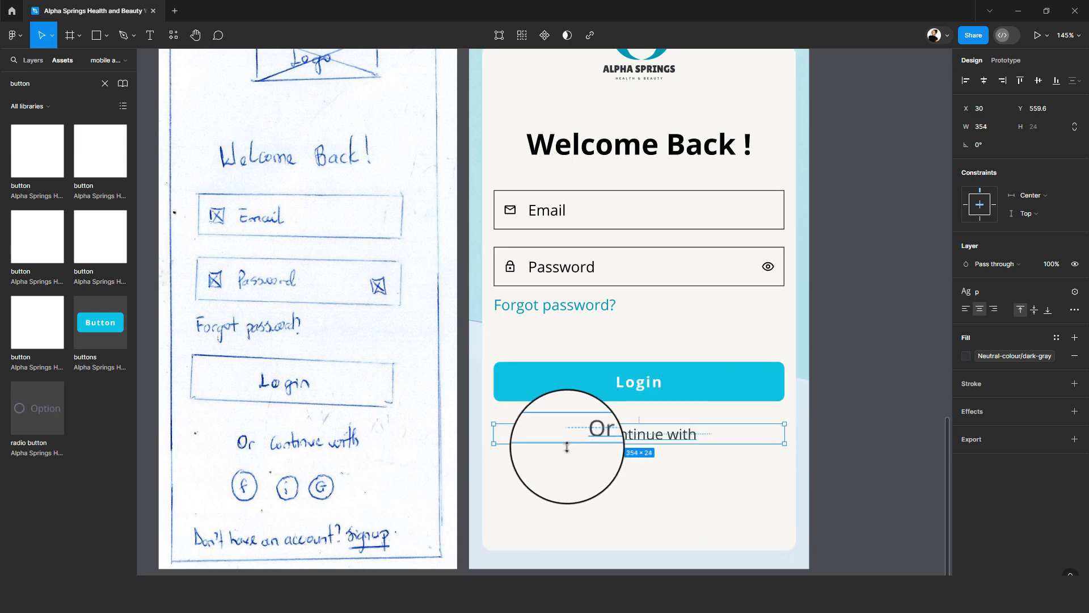
- Find the facebook icon component, place it below the "Or continue with" text and resize it to 16 × 16
scroll(568, 447, "down", 1)
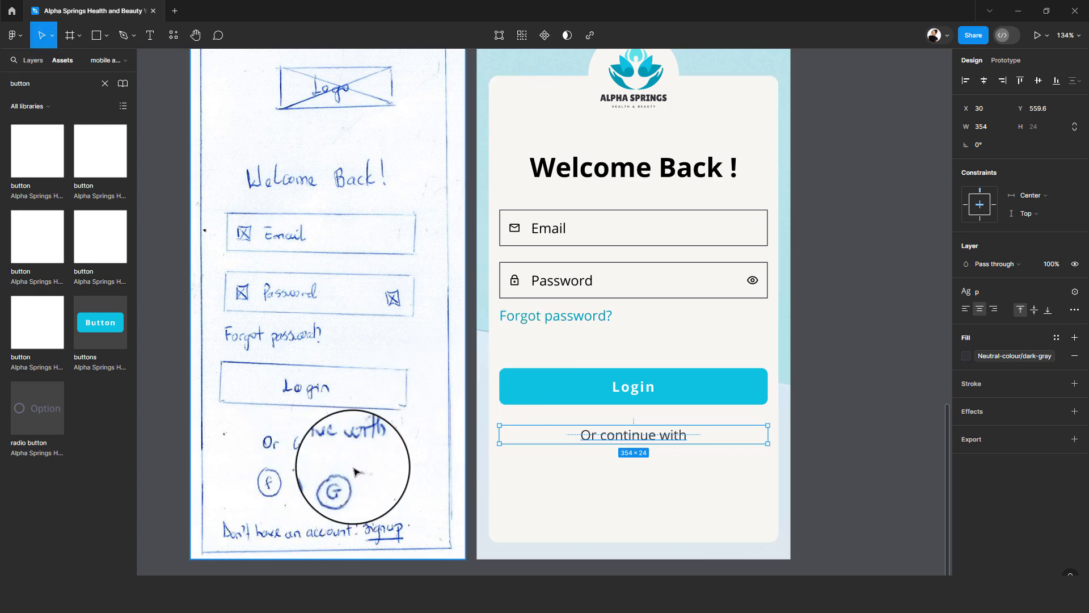
double_click(72, 91)
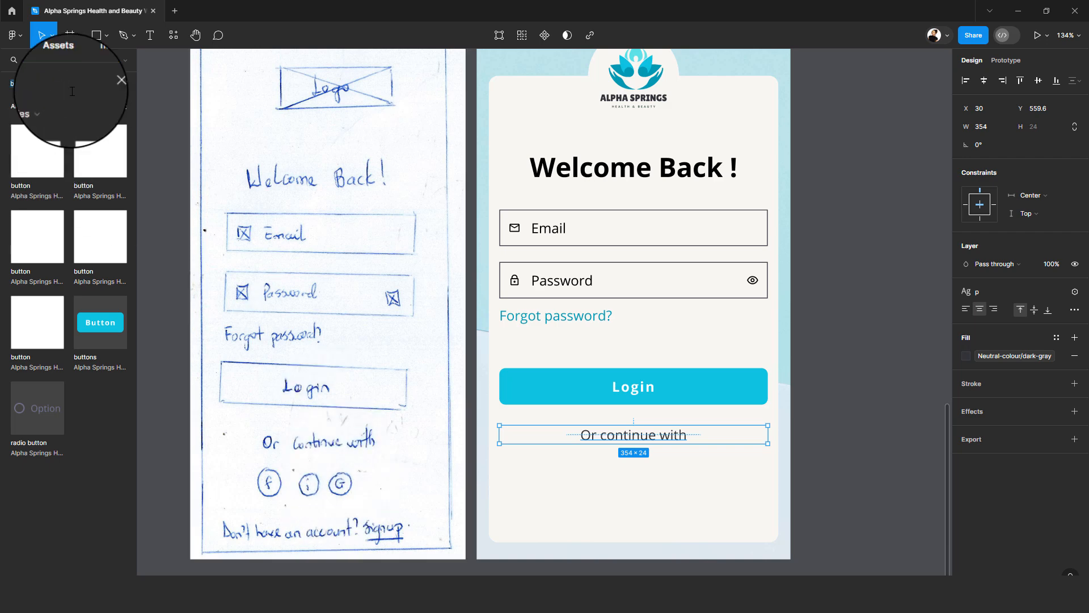
type("facebook")
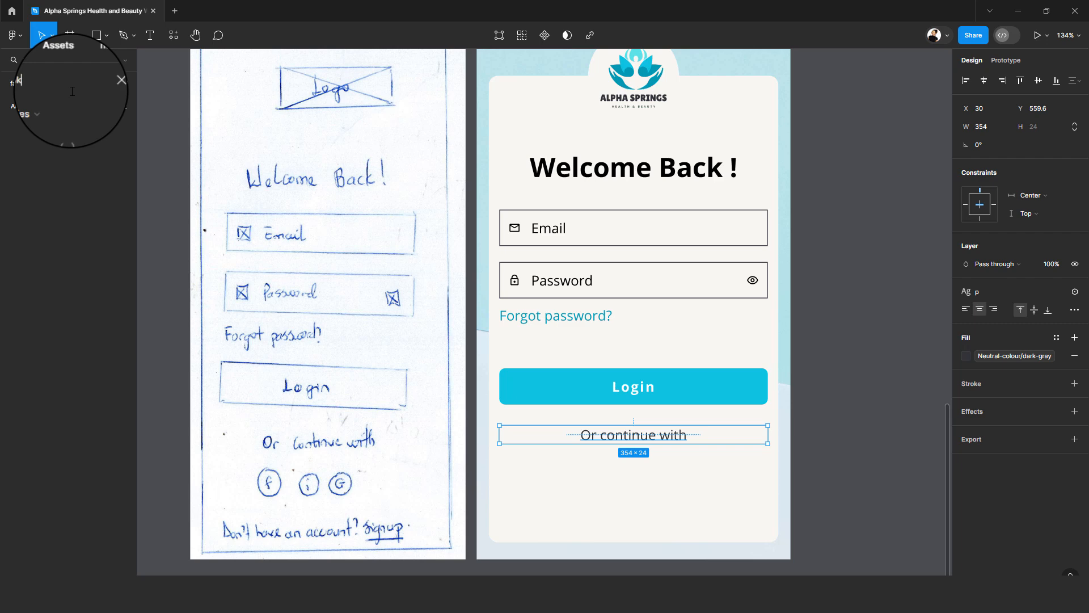
left_click_drag(37, 150, 585, 480)
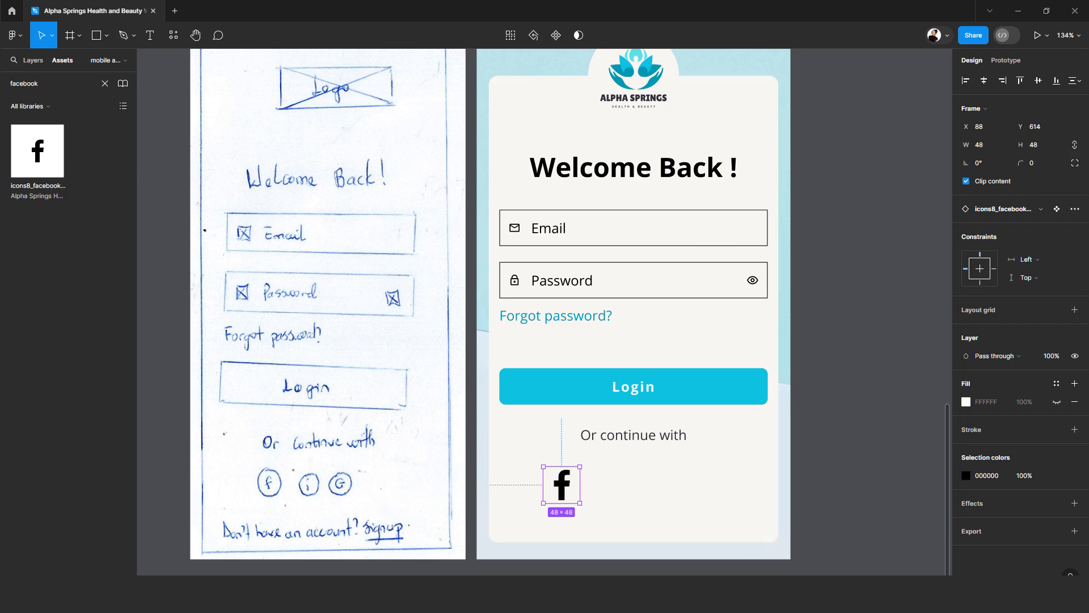
left_click(1041, 145)
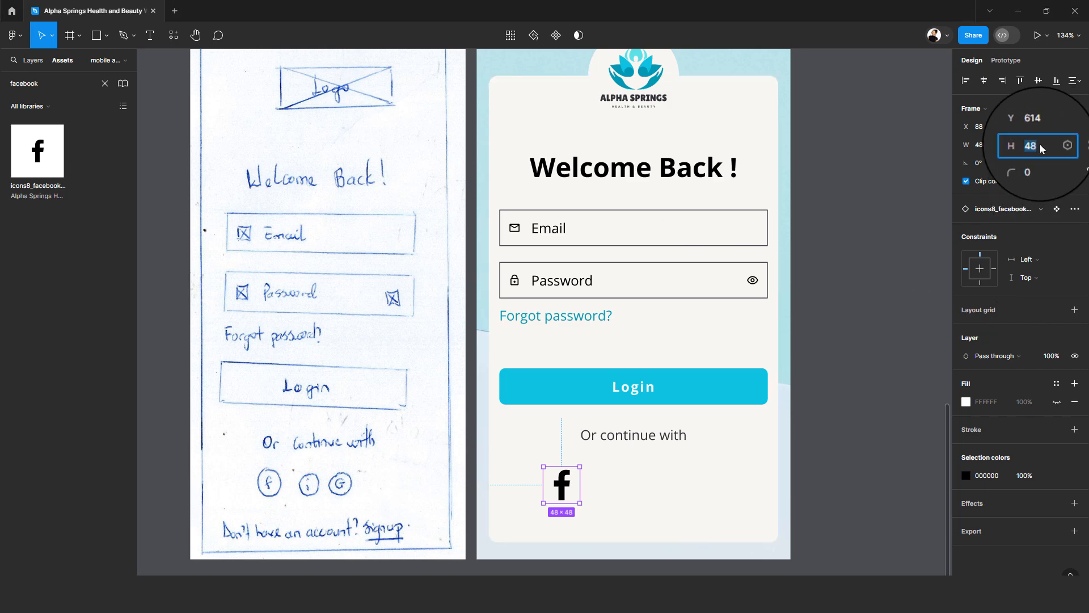
type("16")
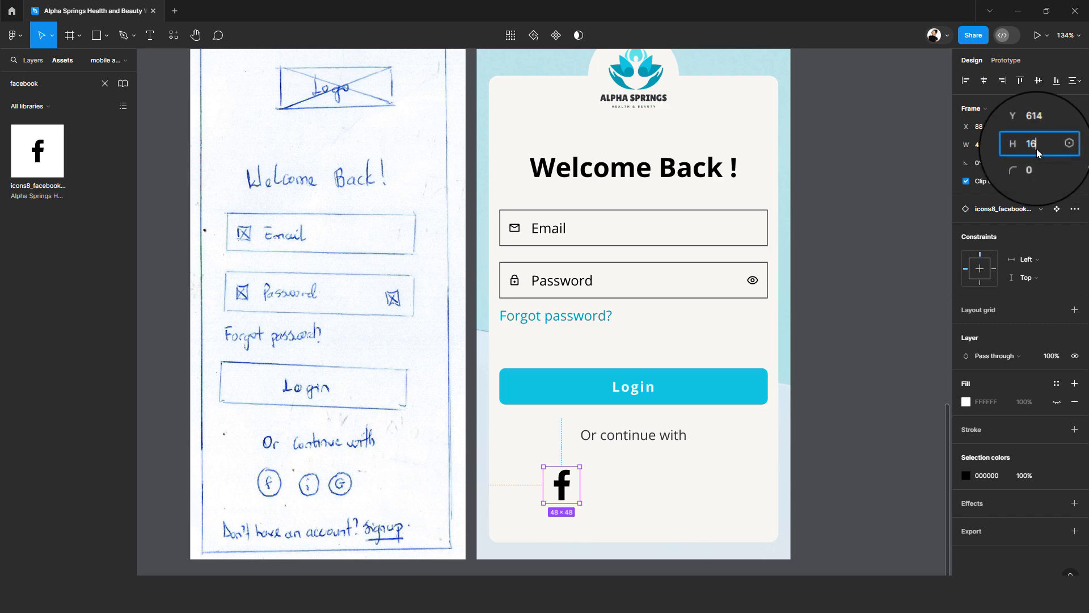
key("Return")
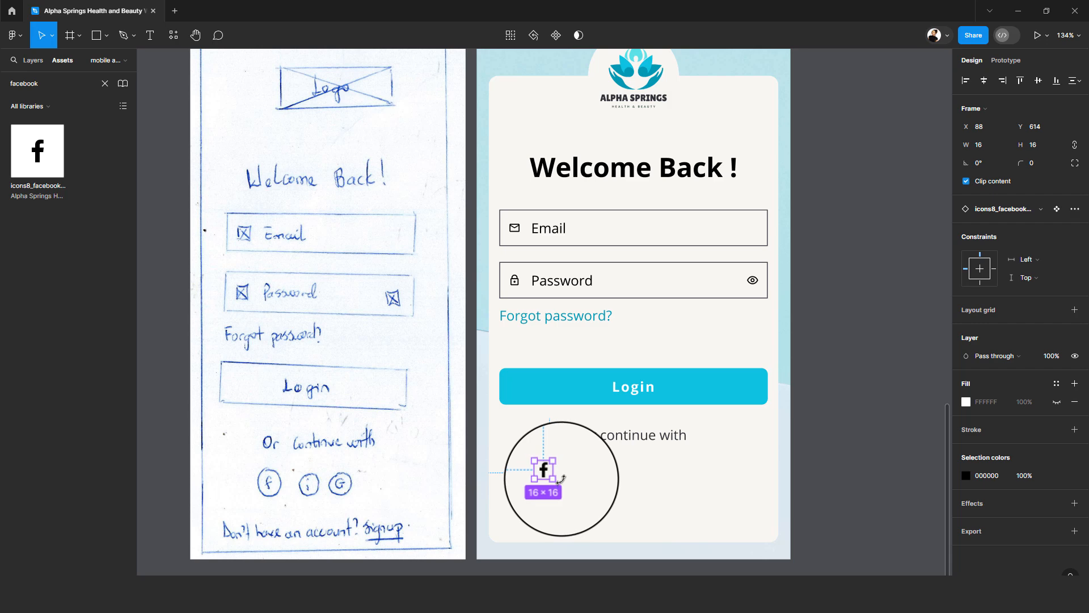
- Wrap the facebook icon in an auto layout frame with horizontal and vertical padding of 8 and a gap of 0
key("shift+a")
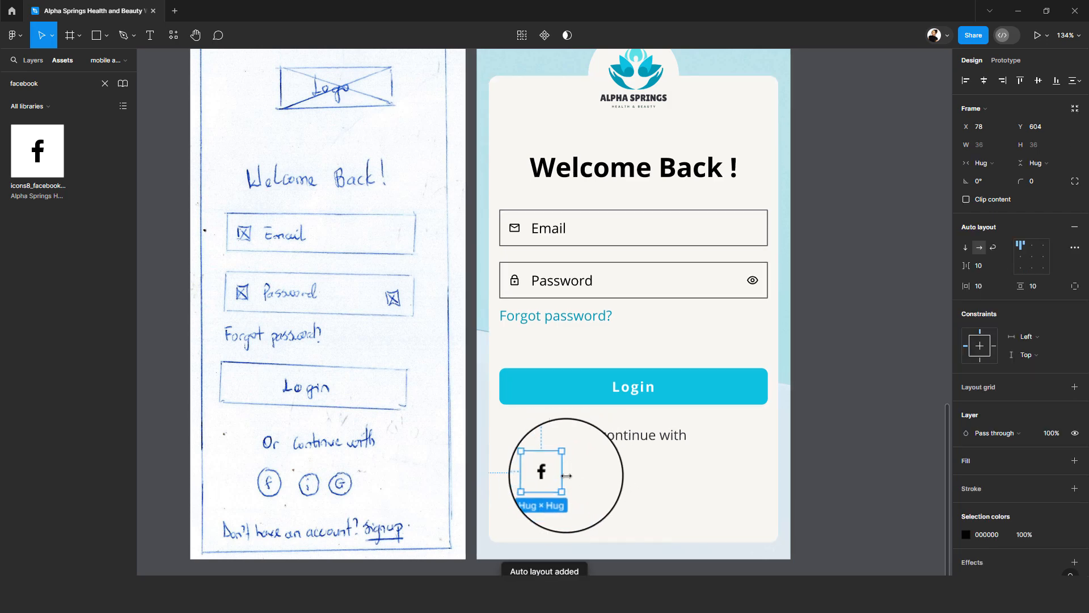
scroll(573, 493, "up", 5)
scroll(574, 497, "up", 3)
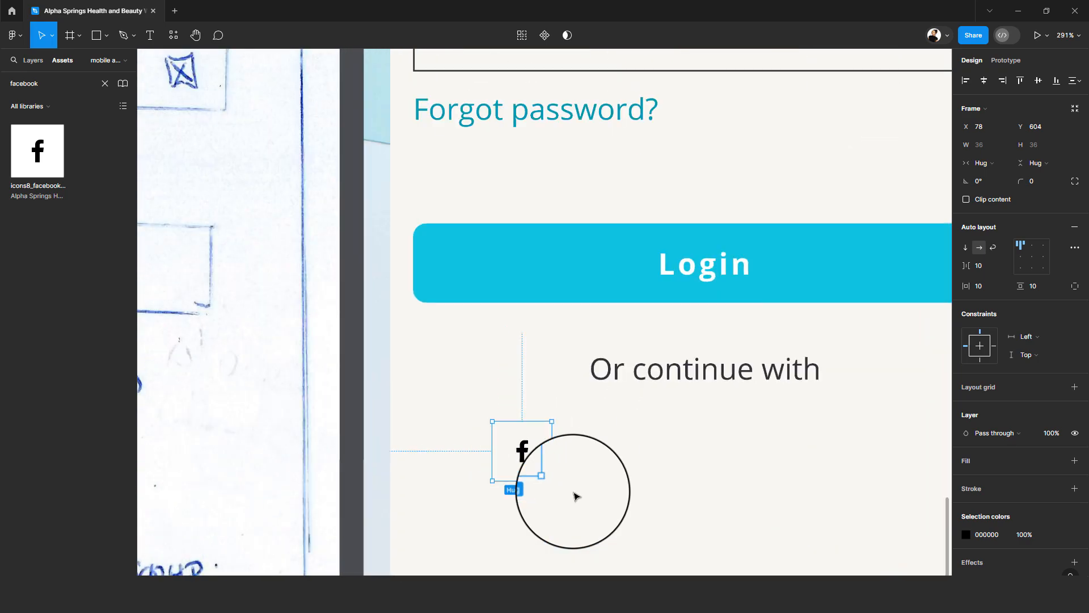
scroll(570, 496, "down", 1)
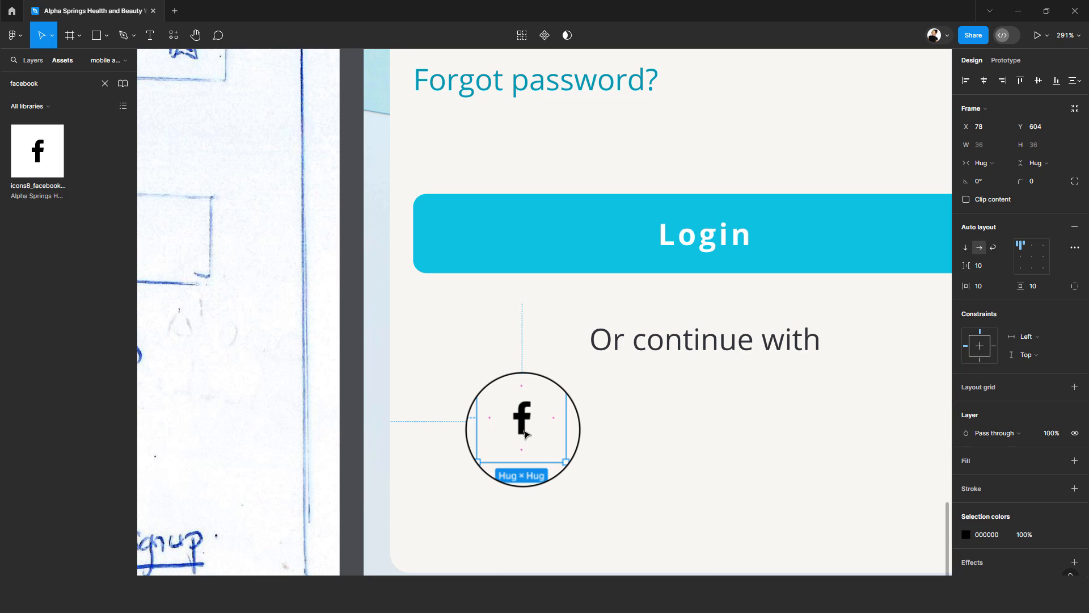
left_click(1004, 287)
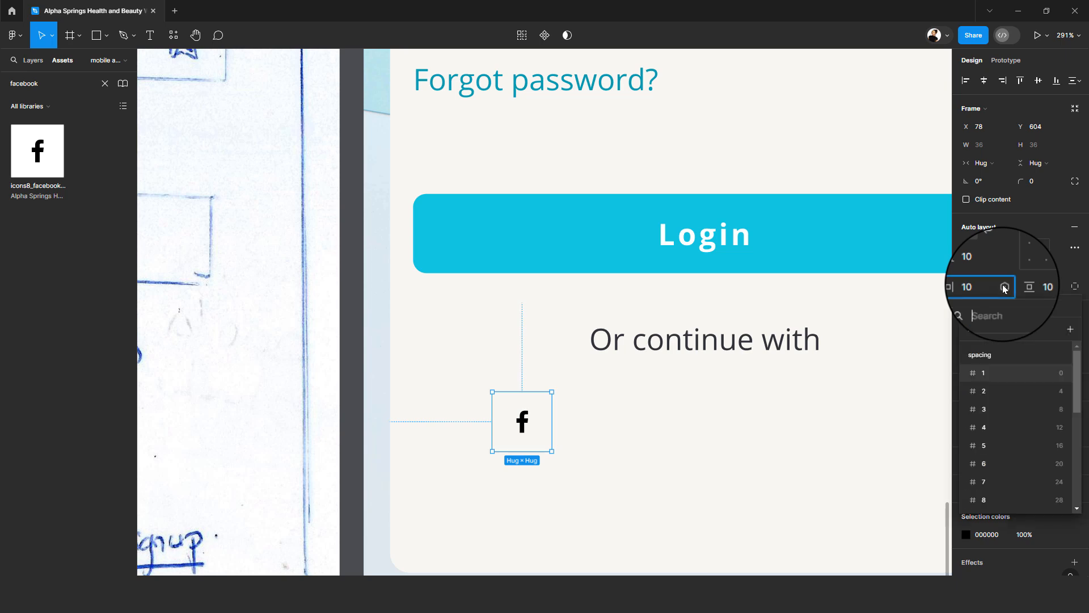
left_click(1049, 411)
left_click(1059, 288)
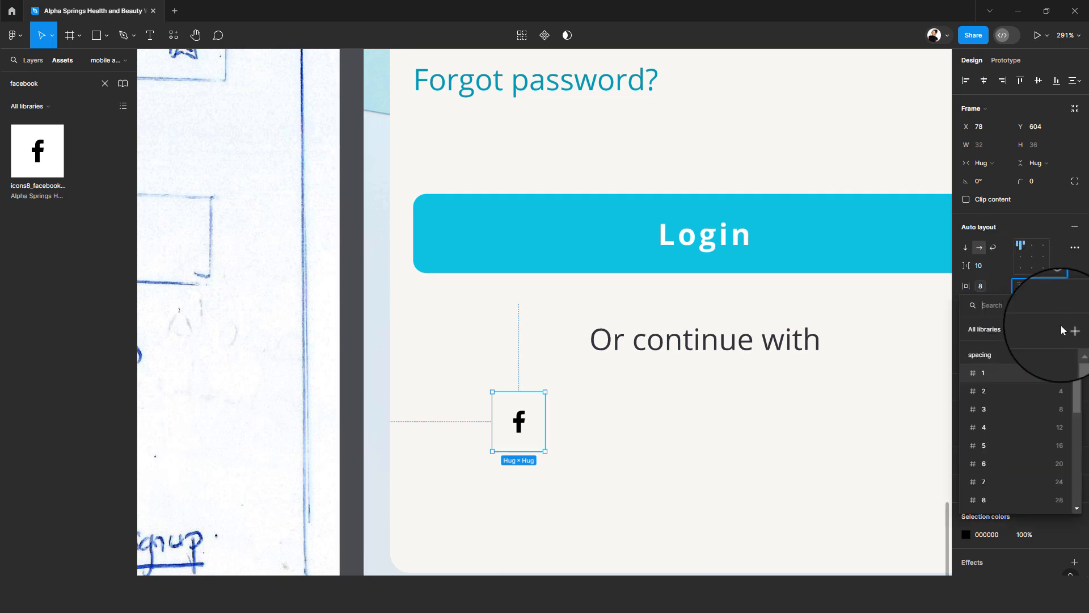
left_click(1057, 412)
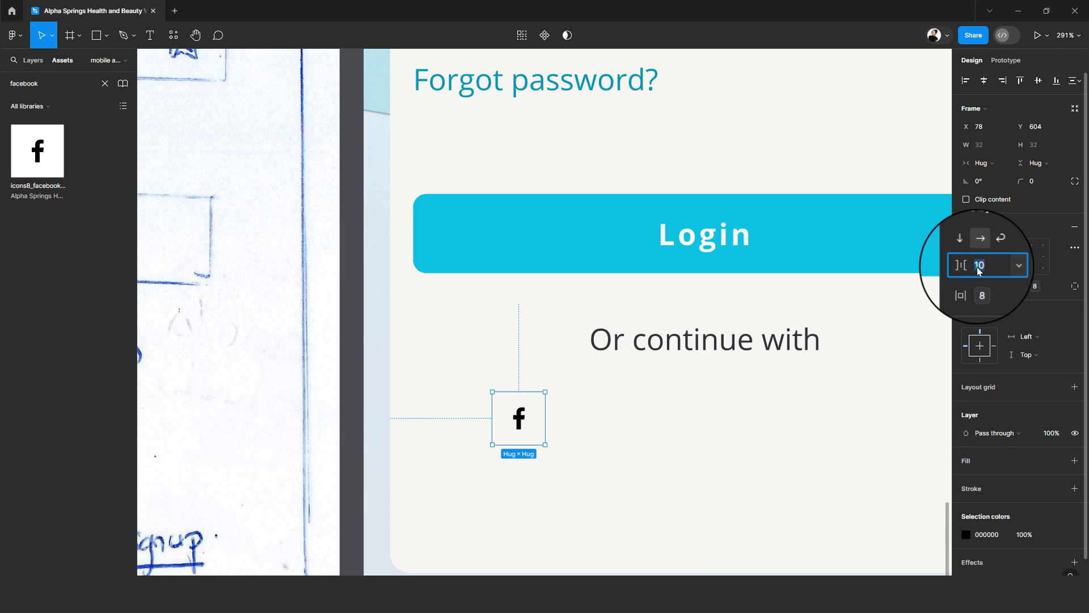
key("Return")
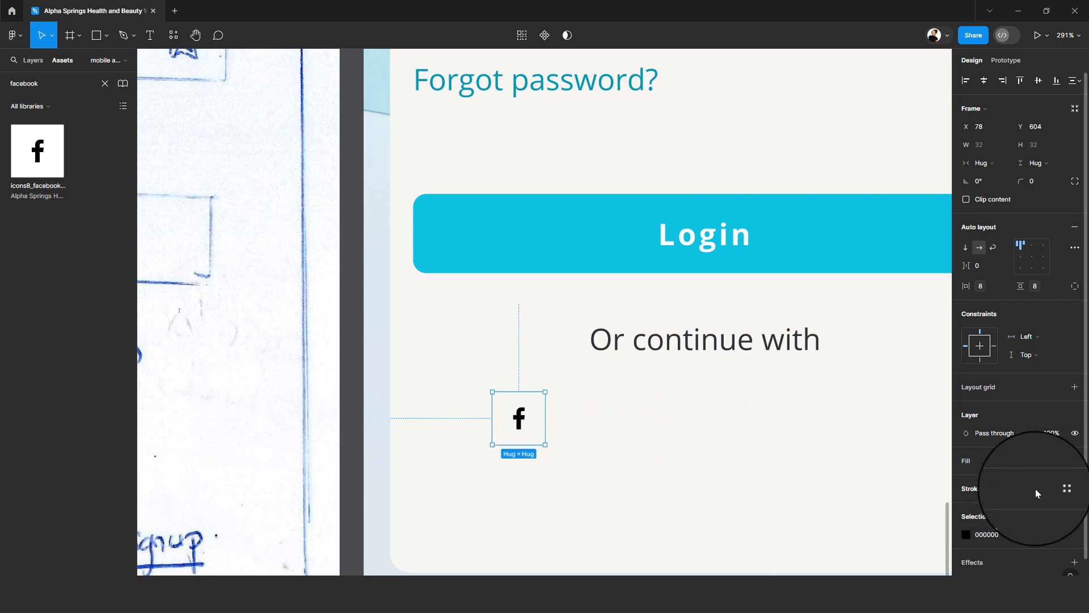
- Give the icon frame a 1 px inside stroke in Neutral-colour/dark-gray 2 and apply the rounded radius variable to its corners
left_click(1075, 489)
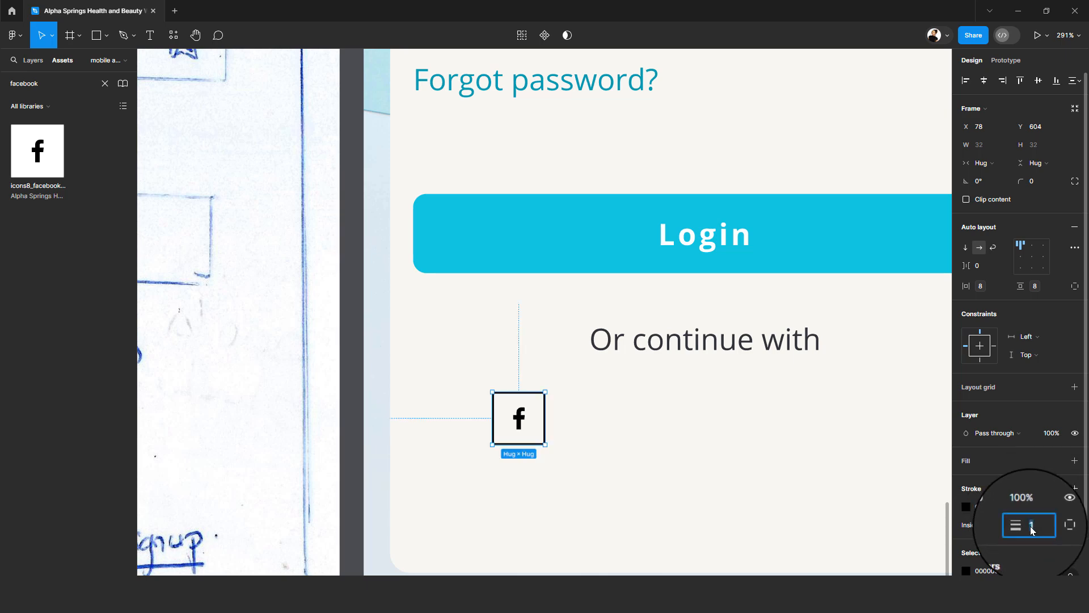
left_click(1056, 488)
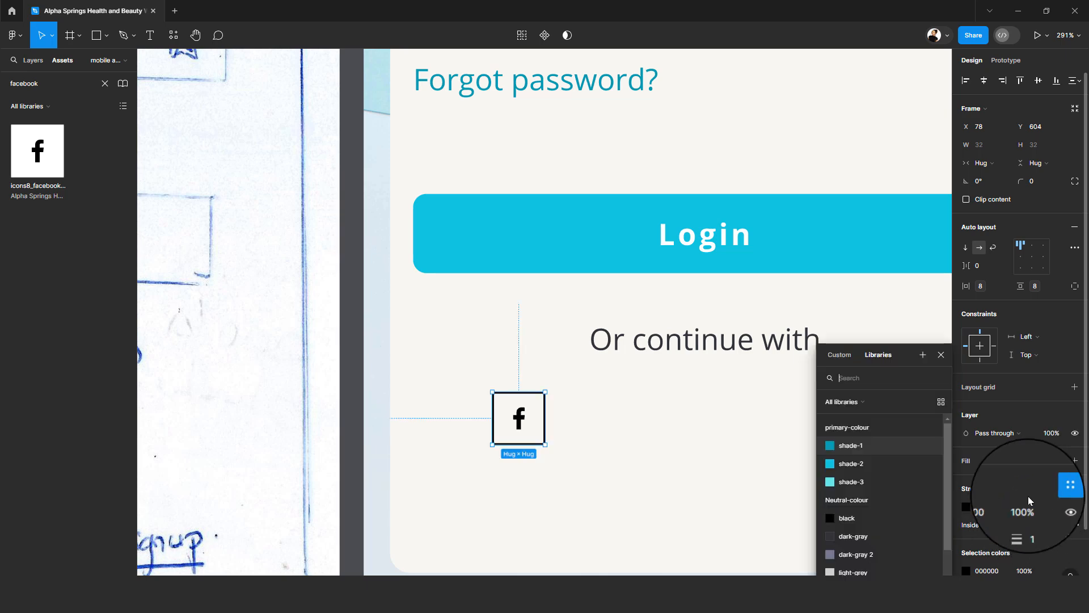
left_click(879, 560)
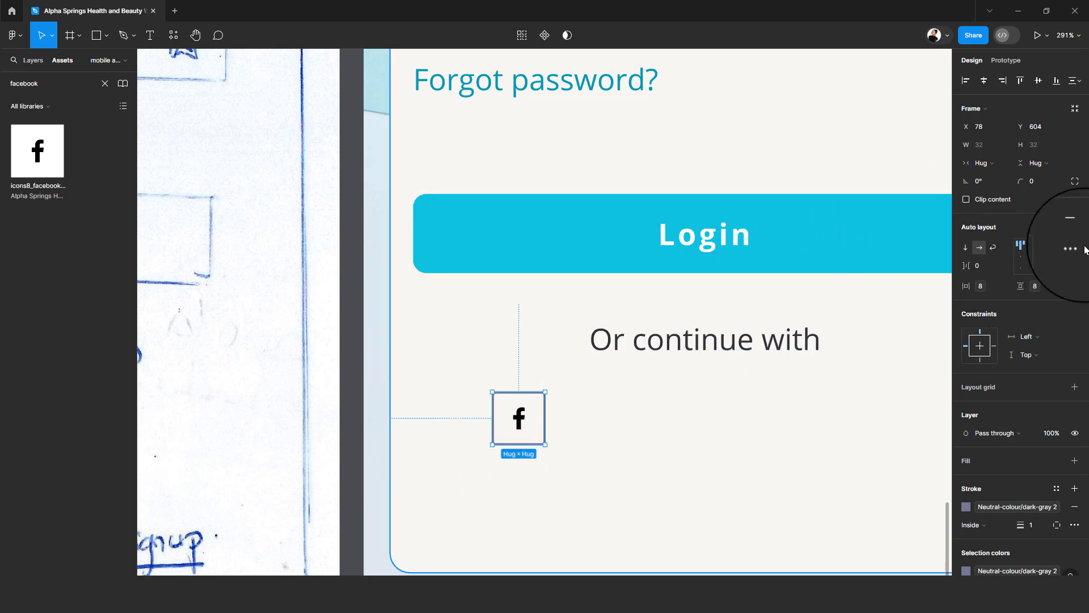
left_click(1059, 181)
scroll(1054, 326, "down", 5)
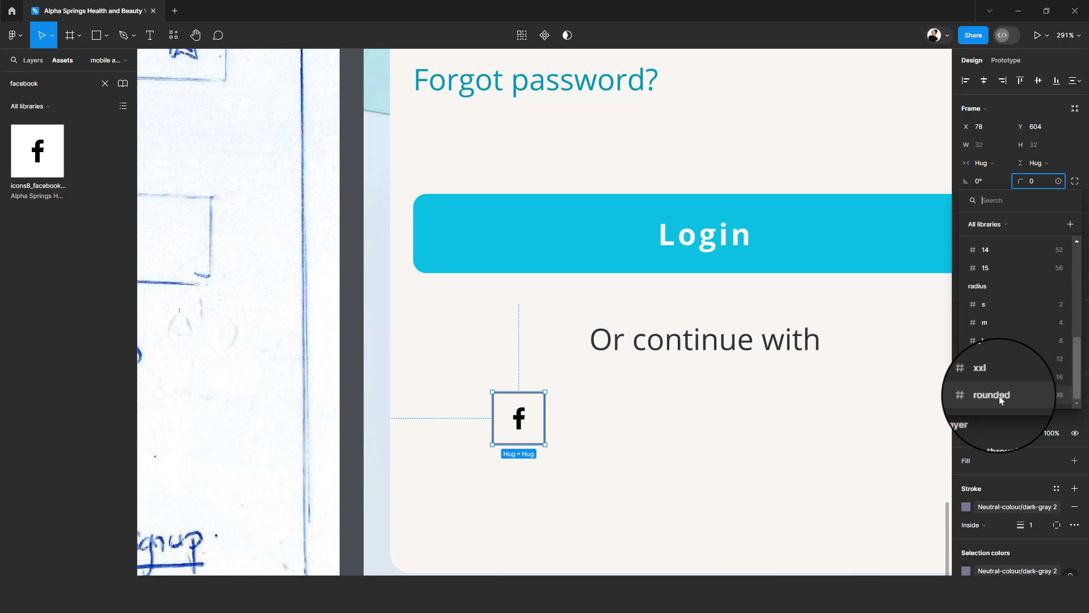
left_click(999, 396)
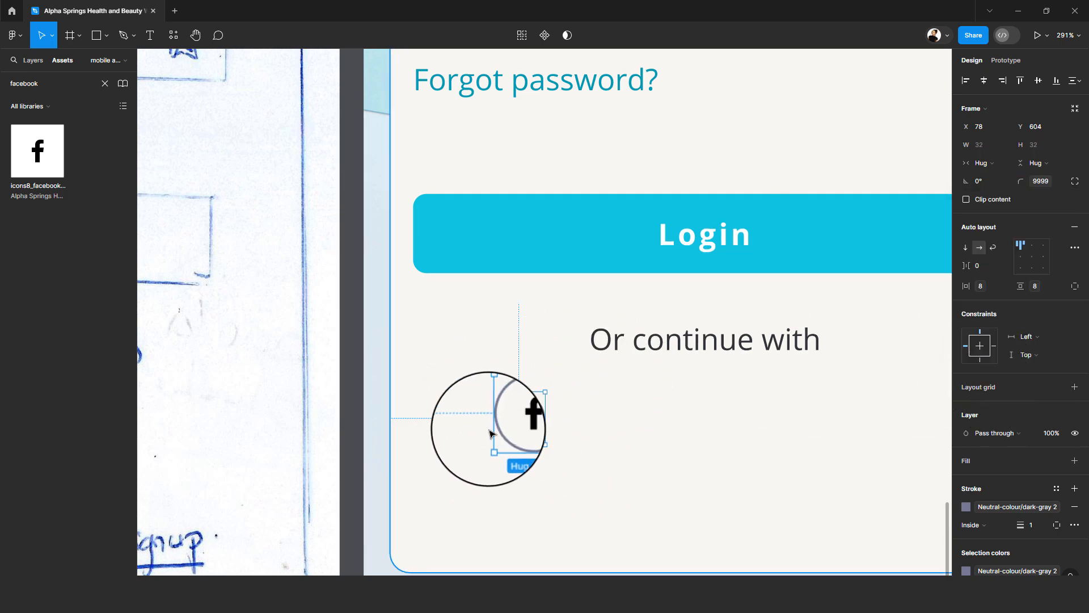
- Recolour the facebook icon inside the circle with the Neutral-colour/dark-gray 2 style
double_click(521, 423)
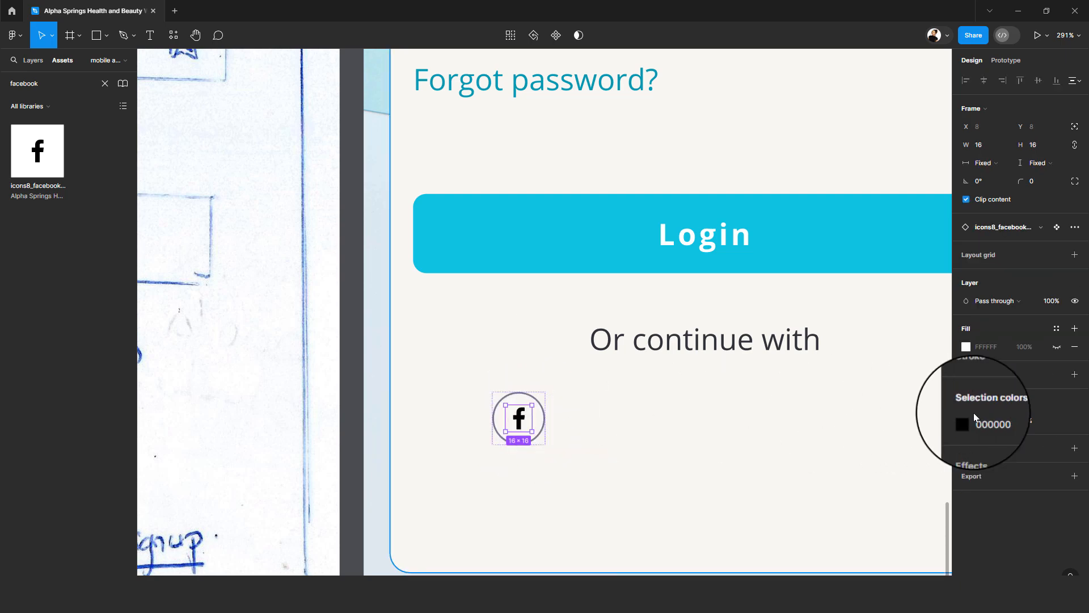
left_click(1056, 421)
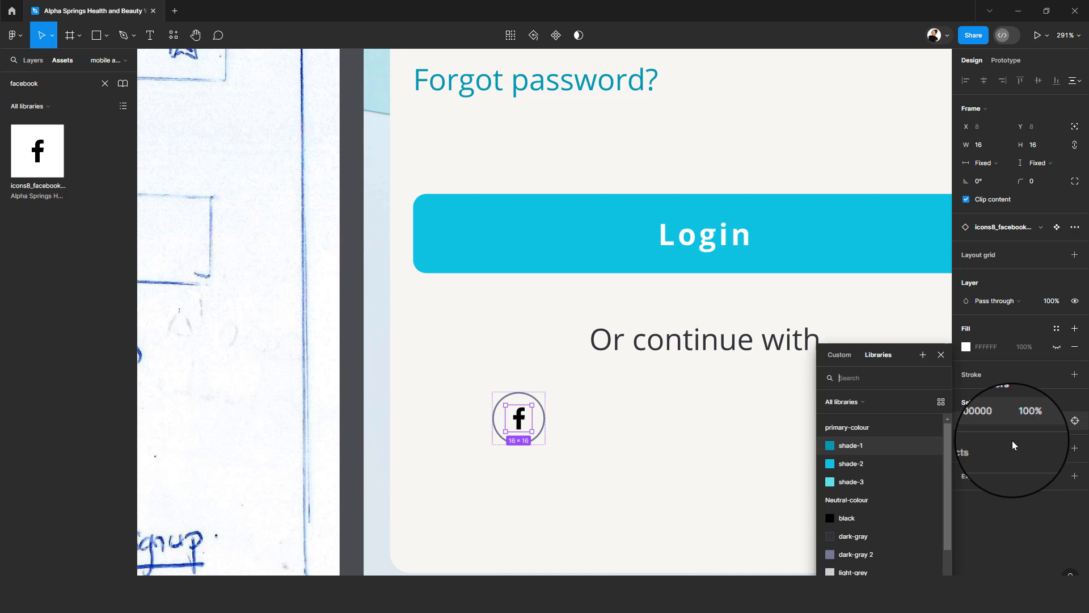
left_click(871, 555)
left_click(657, 454)
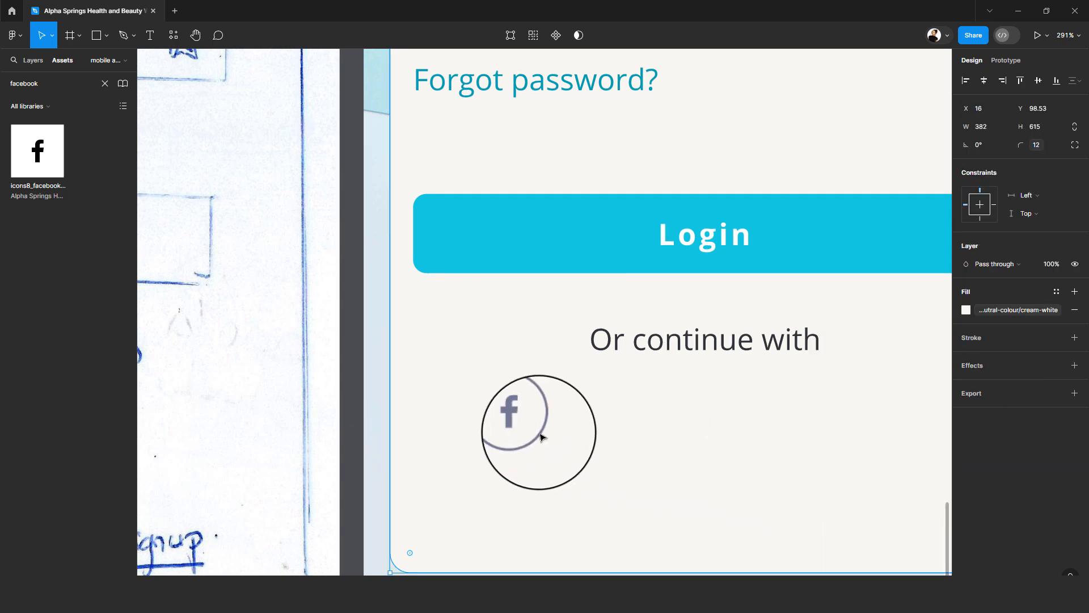
- Duplicate the circled facebook icon twice to form an evenly spaced row of three below "Or continue with"
scroll(583, 442, "down", 2)
scroll(586, 445, "down", 1)
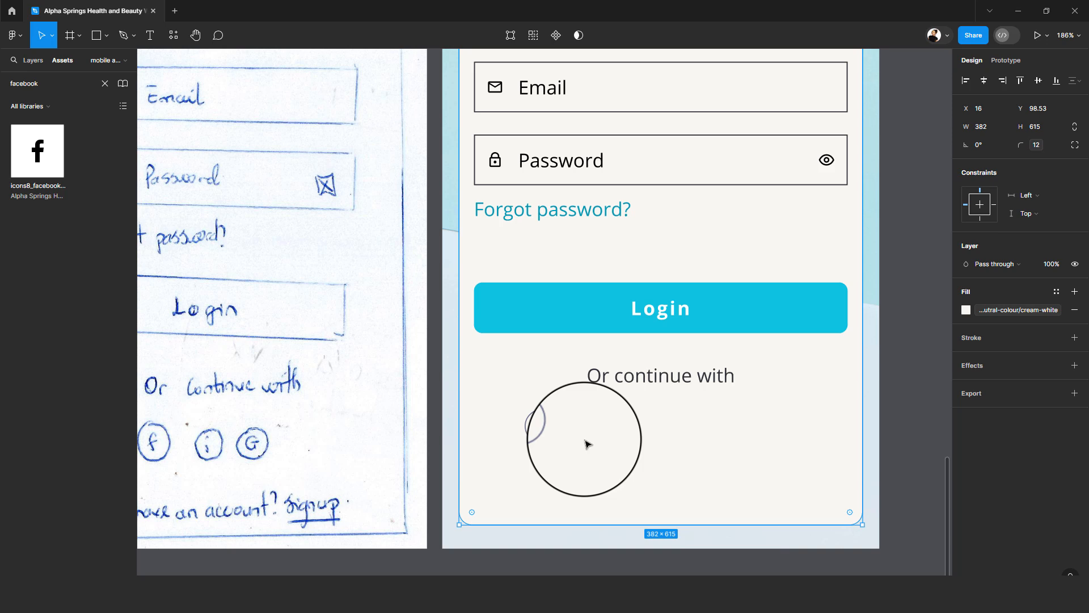
left_click(538, 423)
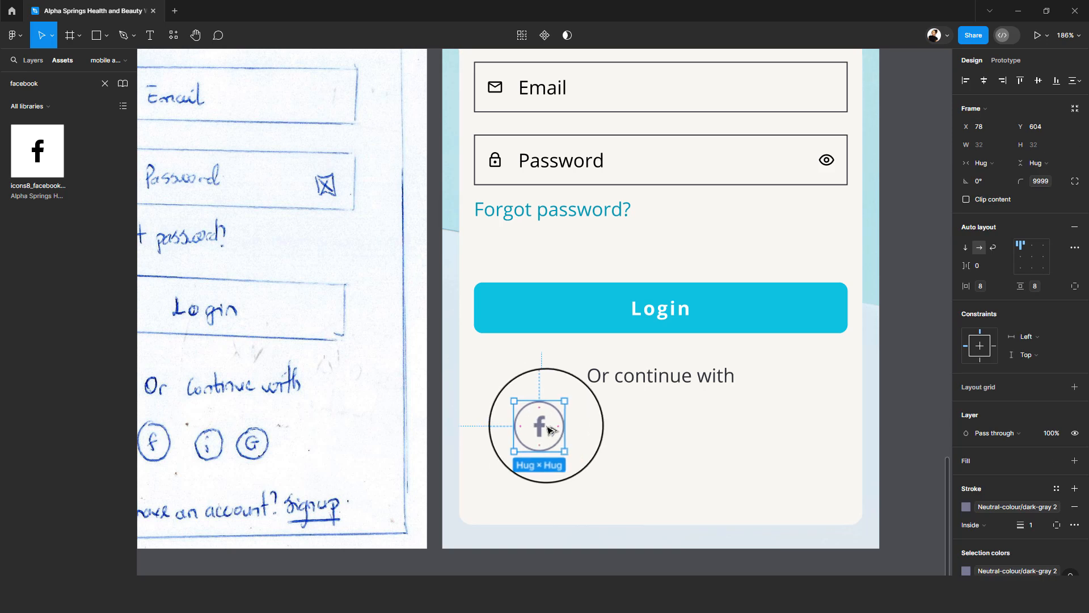
left_click_drag(553, 427, 603, 433)
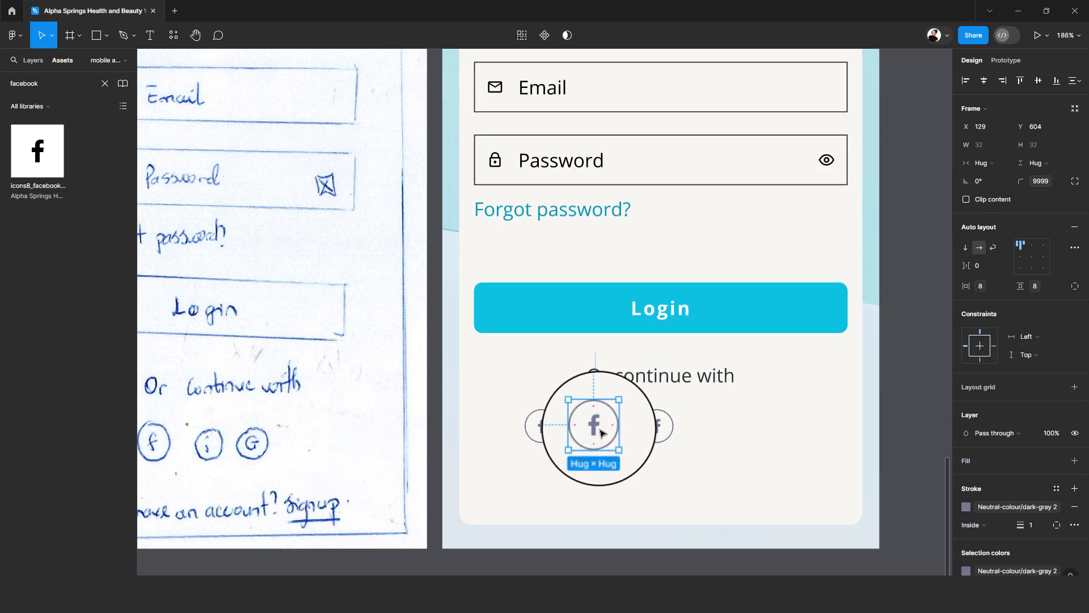
- Swap the middle circled facebook icon for the icons8_instagram 1 component
double_click(603, 433)
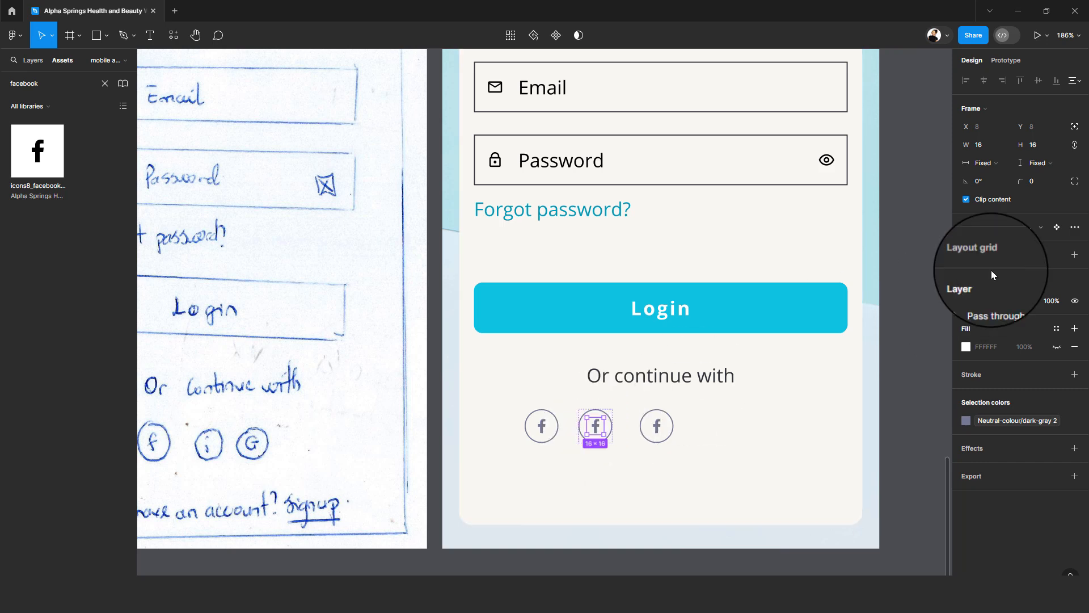
left_click(1024, 228)
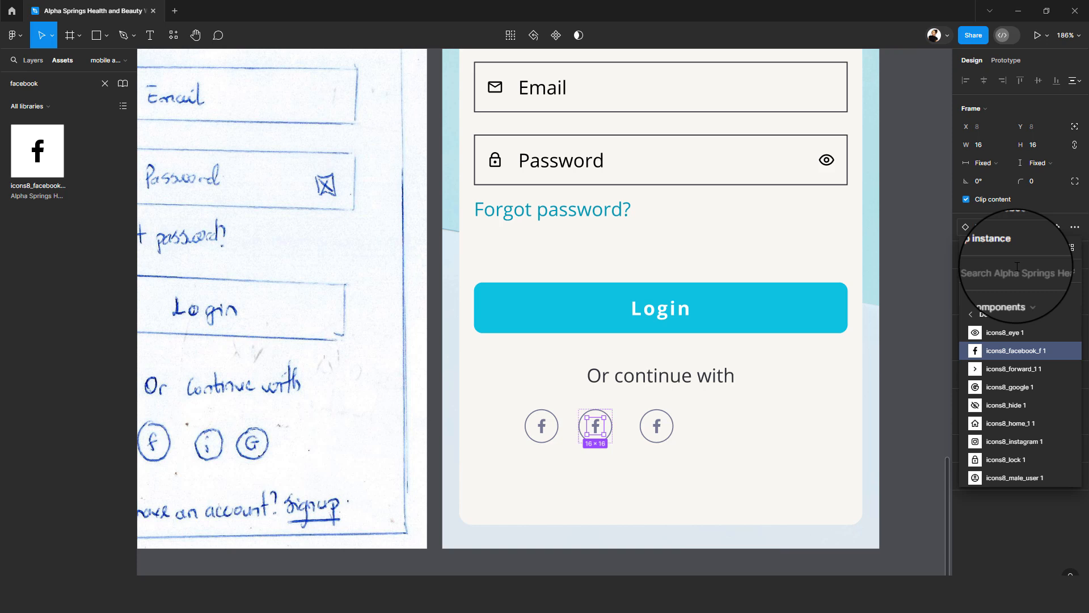
type("ins")
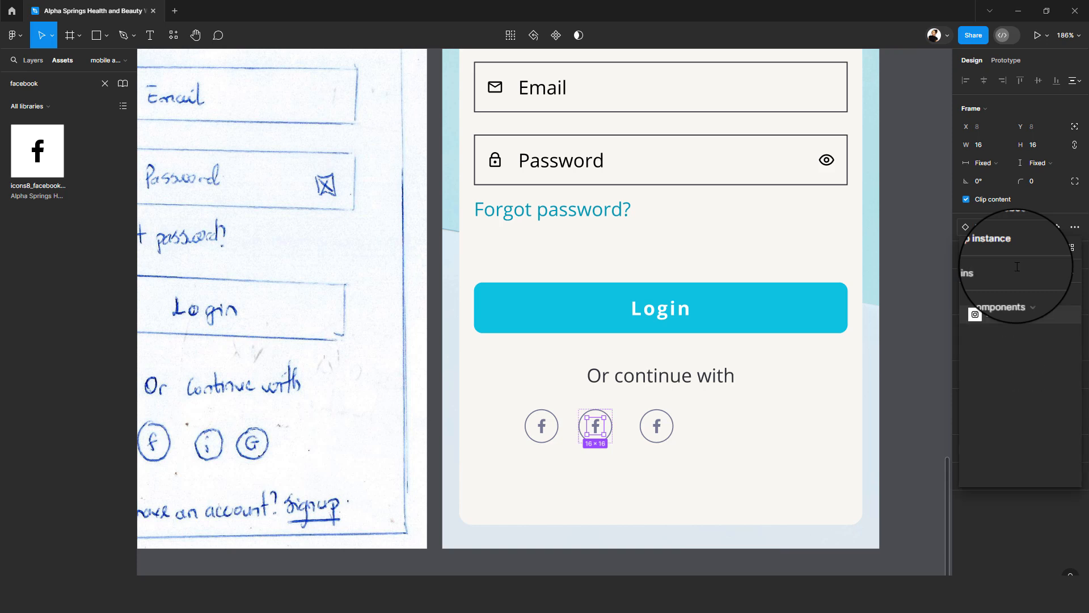
left_click(998, 315)
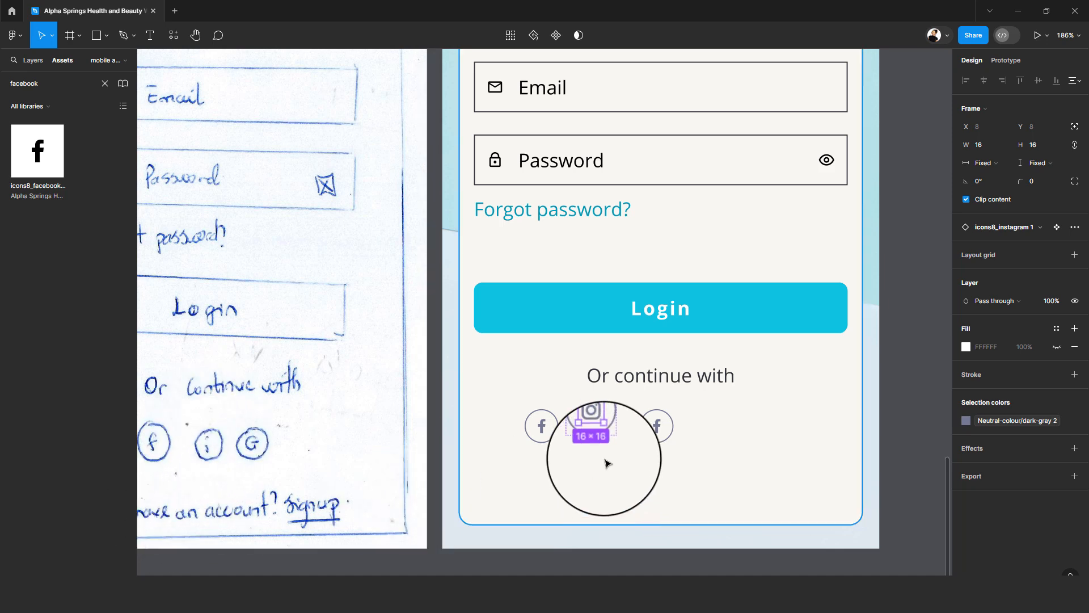
- Swap the third circled facebook icon for the icons8_google 1 component
left_click(658, 427)
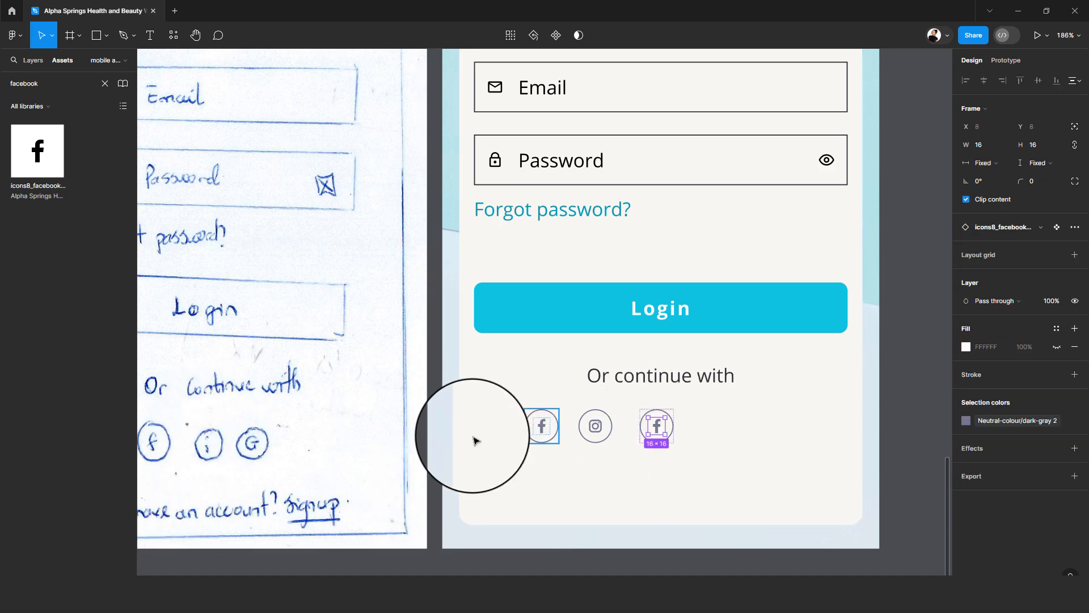
left_click(1020, 227)
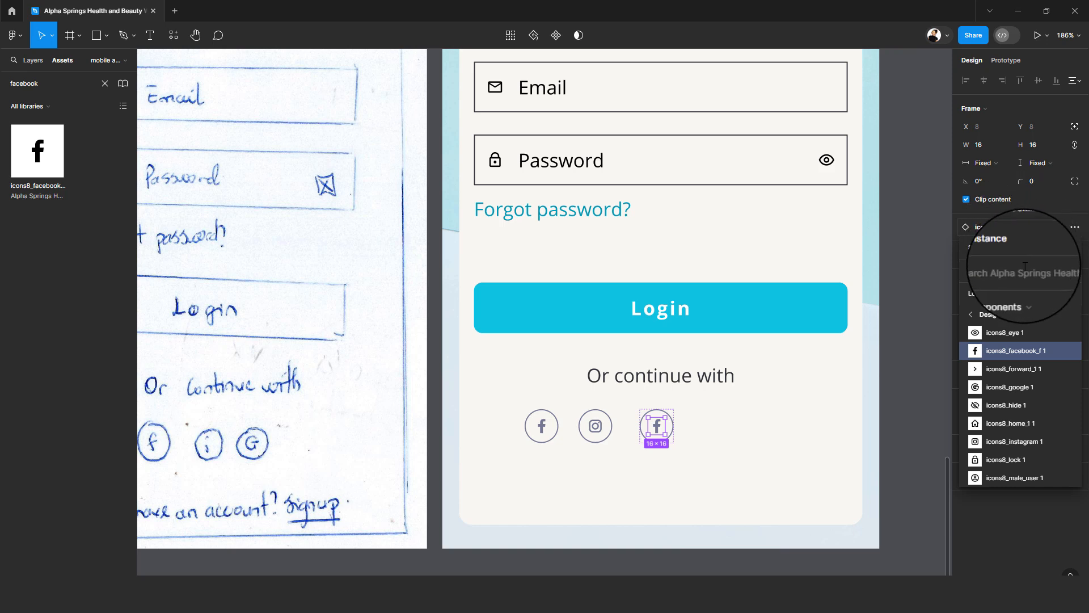
left_click(1019, 387)
left_click(760, 459)
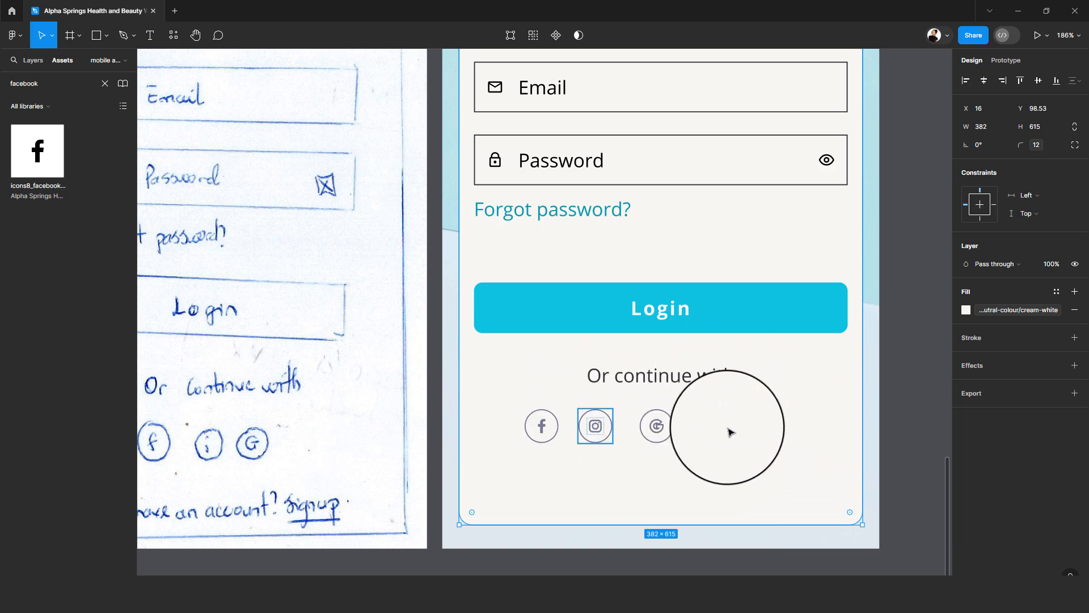
- Duplicate the "Or continue with" text below the social icons and narrow the copy's box to about 184.5 wide
mouse_move(212, 511)
left_mouse_down()
mouse_move(360, 498)
mouse_move(341, 492)
left_mouse_up()
scroll(486, 425, "right", 5)
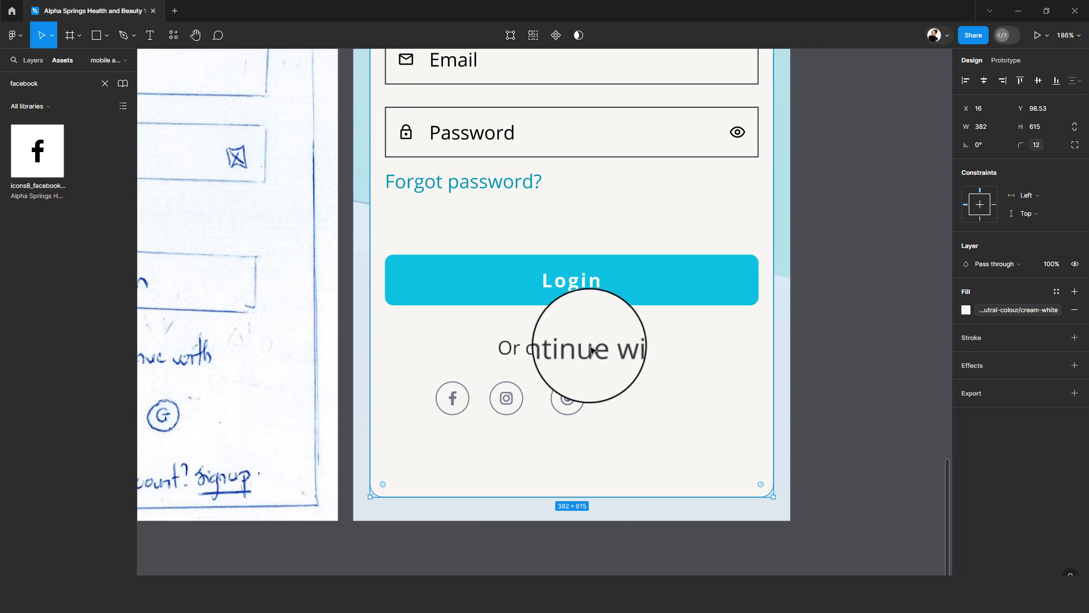
left_click(594, 349)
left_click_drag(594, 349, 593, 458)
left_click_drag(759, 457, 580, 454)
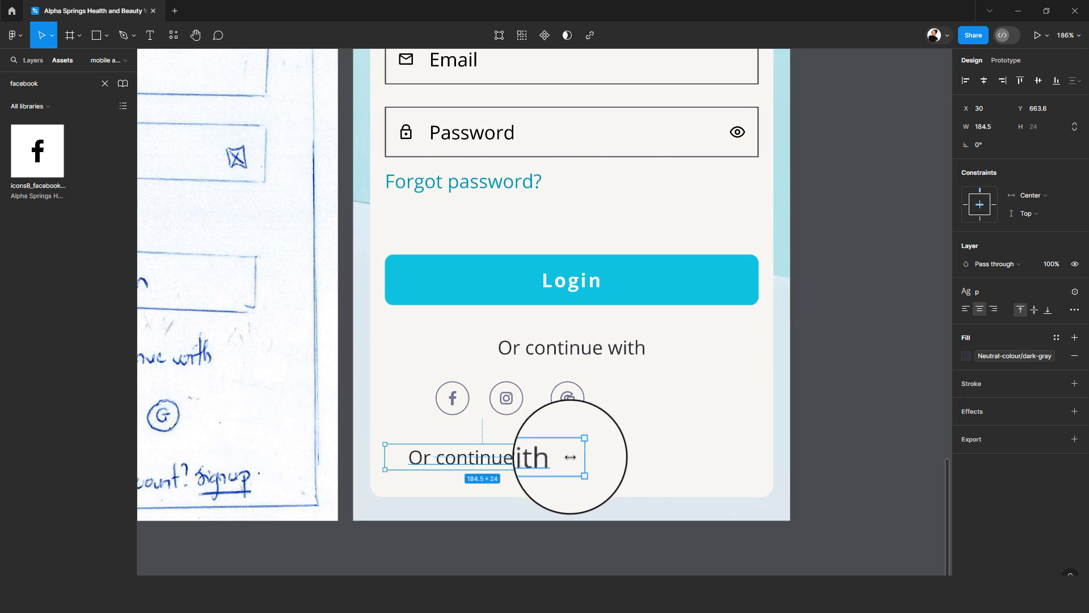
- Rewrite the copied text as "Don't have an account" and widen its box to about 195 so it fits one line
double_click(533, 458)
key("BackSpace")
type("Don")
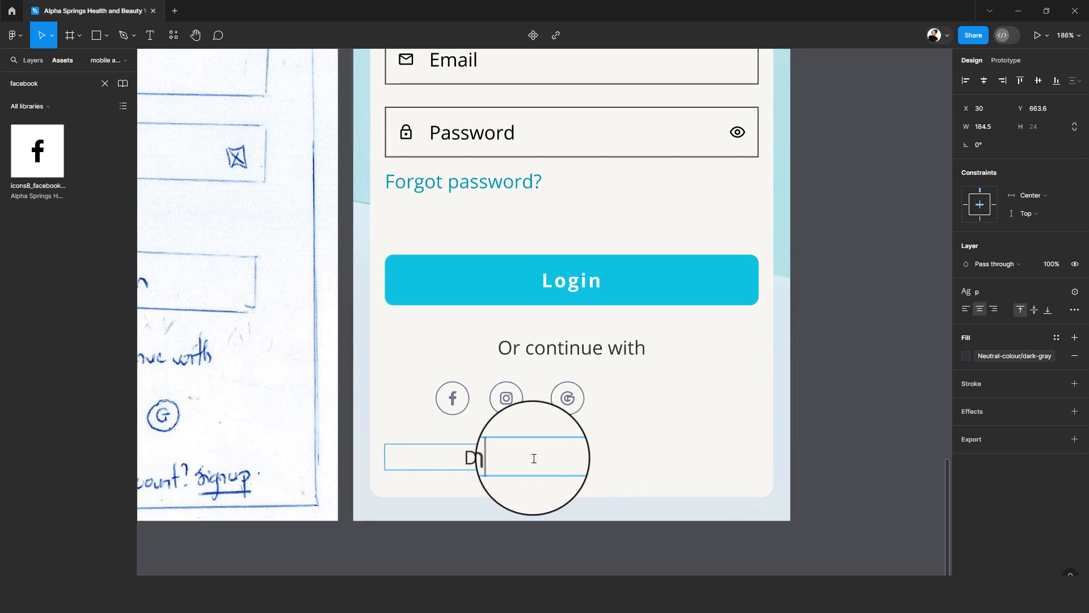
type("'t Ha")
key("BackSpace")
key("BackSpace")
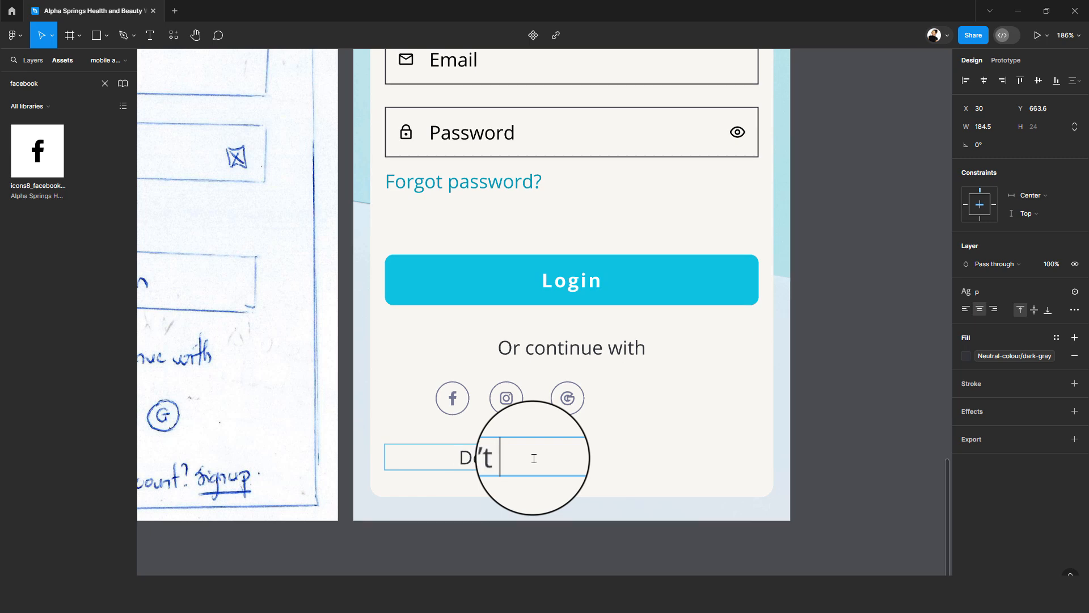
type("have an a")
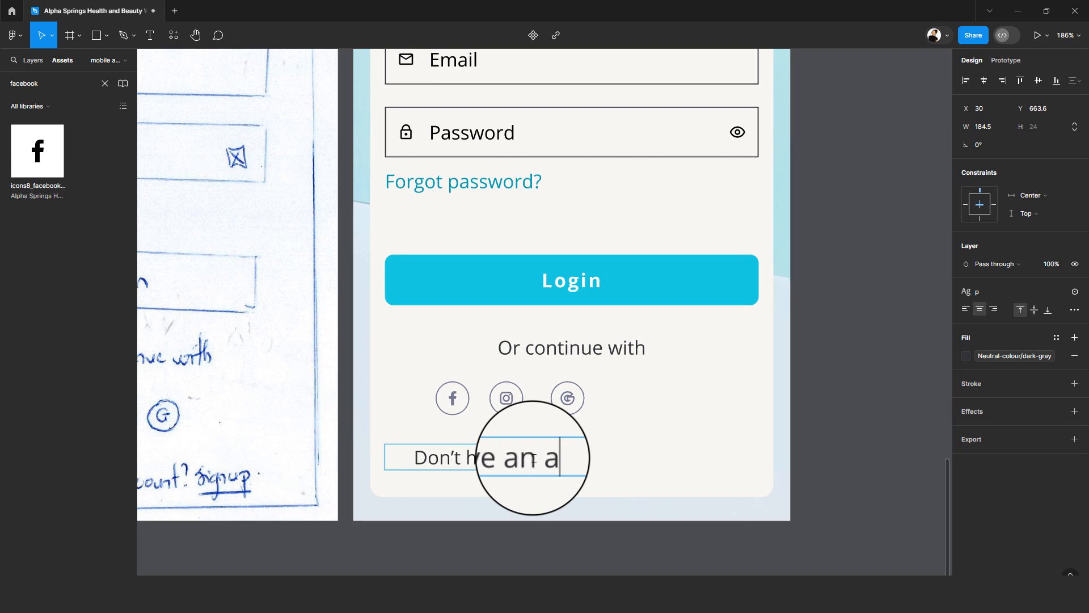
type("ccount")
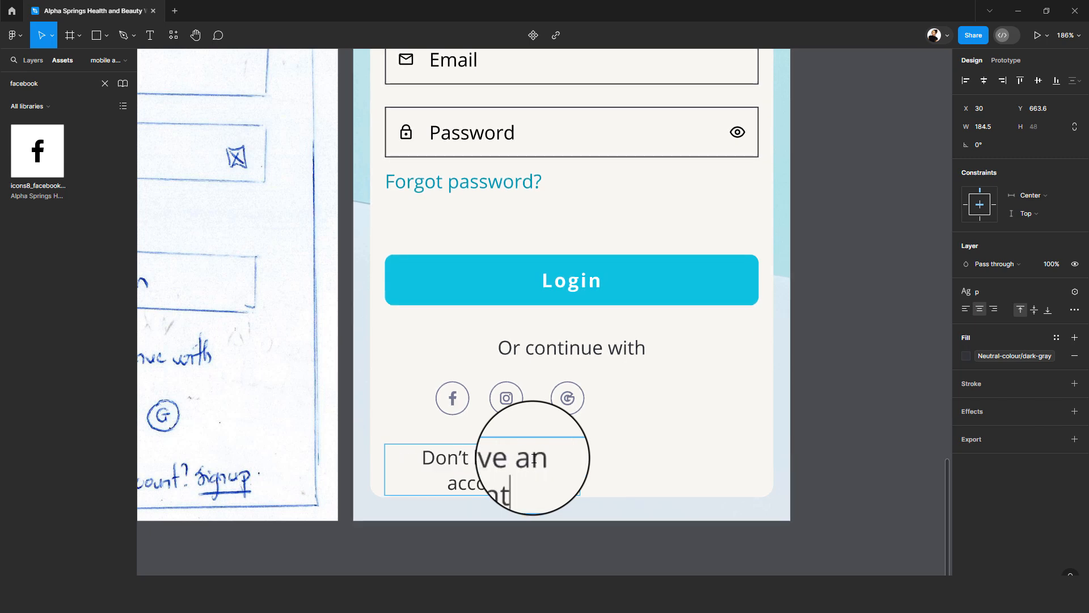
key("Escape")
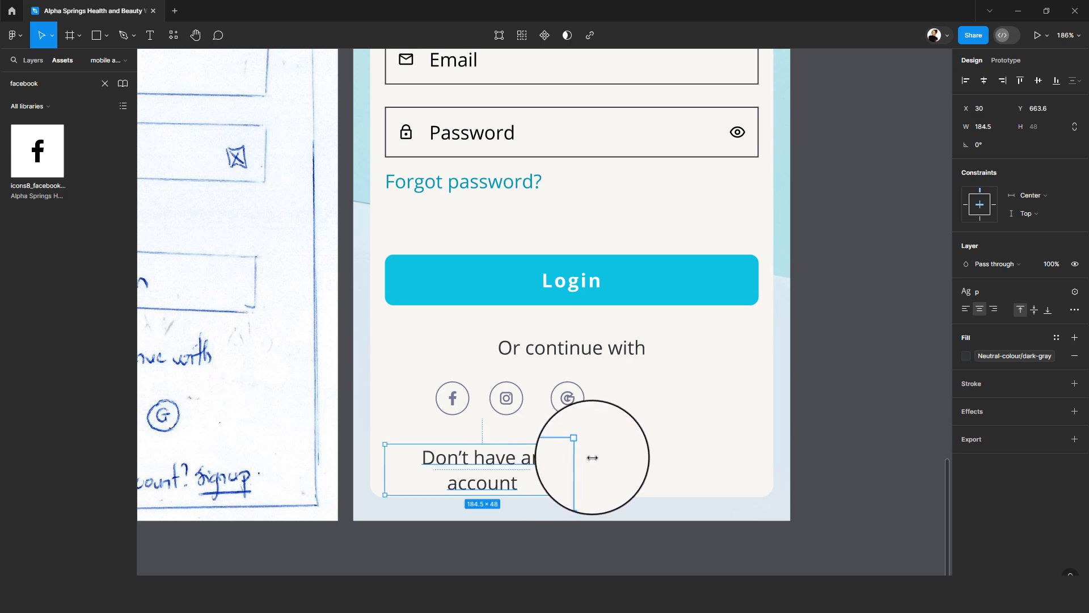
left_click_drag(592, 457, 712, 462)
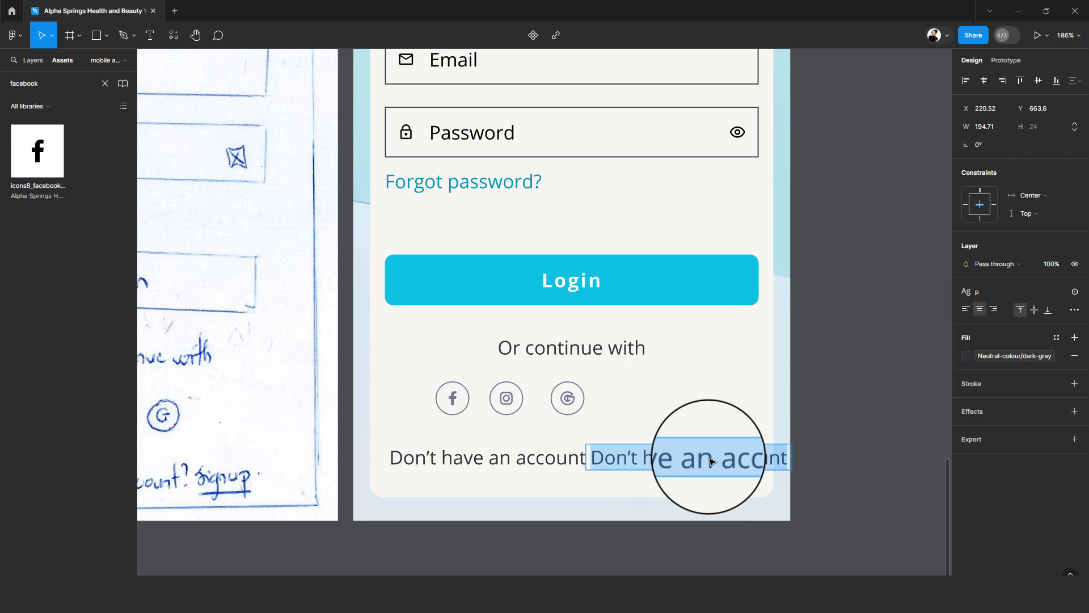
- Place a copy of the account prompt beside it, reading "Signup", left-aligned in a box about 62 wide
type("S")
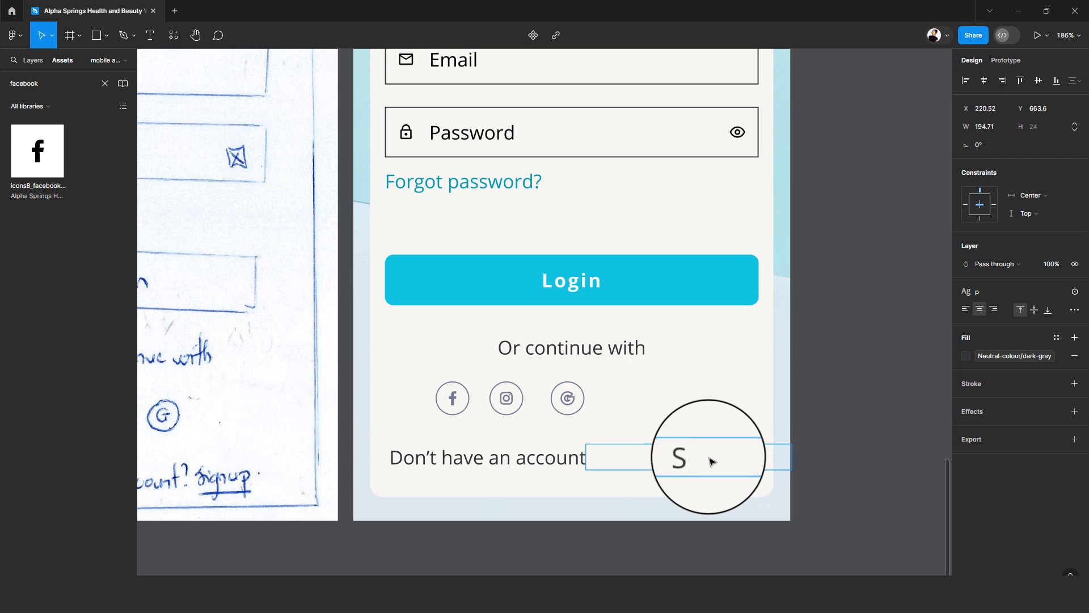
type("ignup")
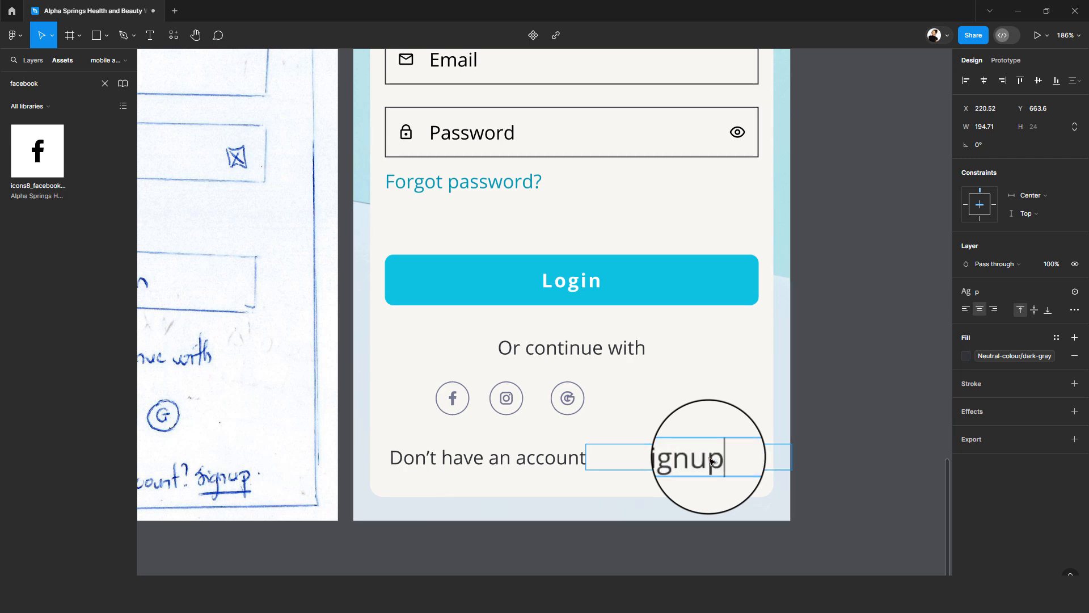
key("Escape")
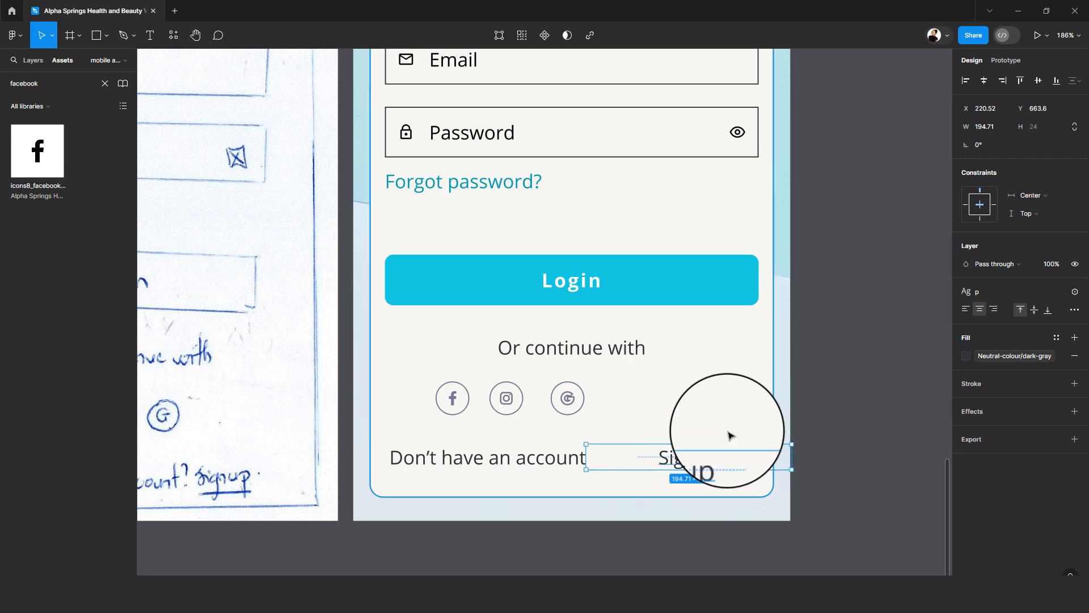
left_click(969, 311)
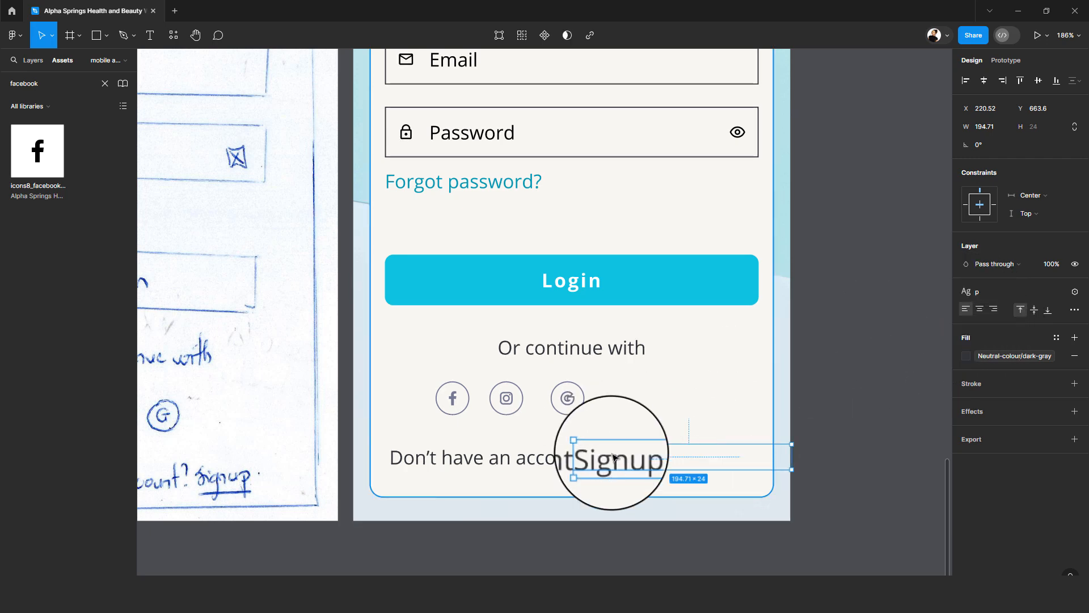
left_click_drag(786, 461, 654, 461)
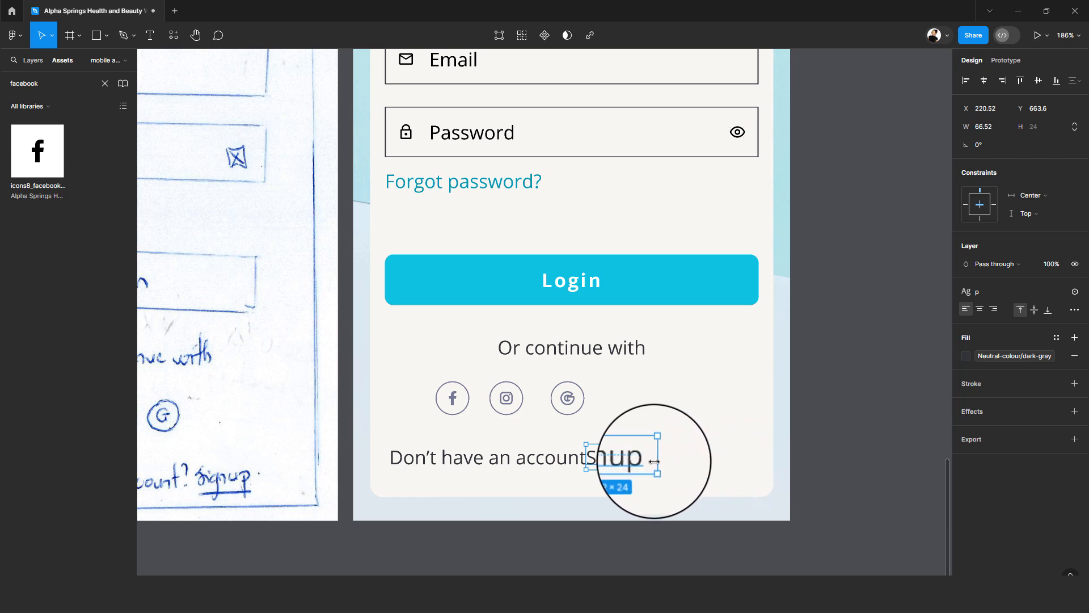
- Combine the account prompt and "Signup" in a horizontal auto layout frame with a gap of 4
left_click(541, 464, "shift")
key("shift+a")
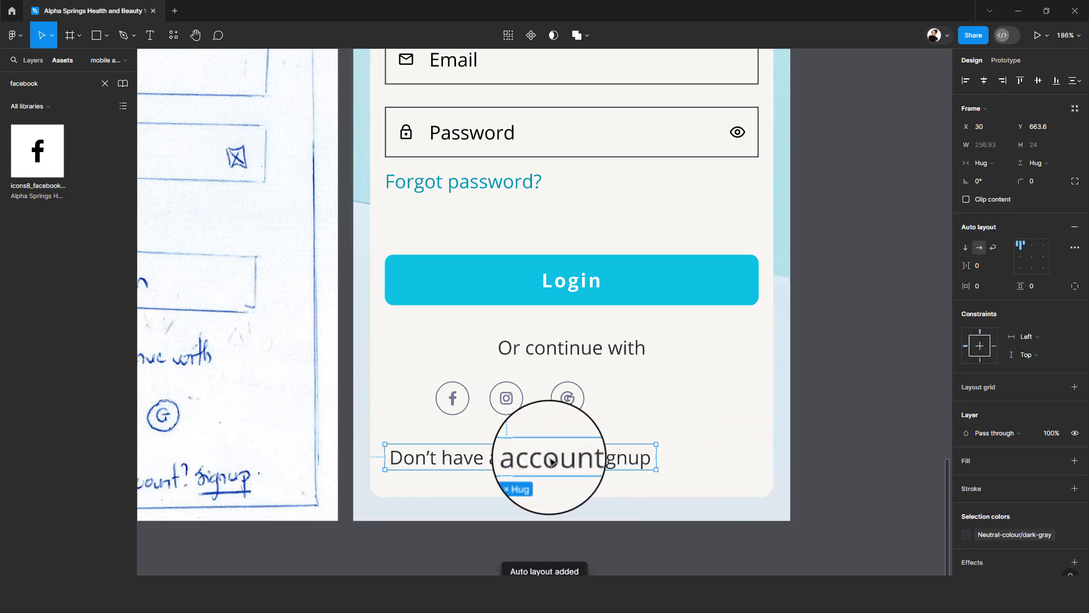
left_click(982, 269)
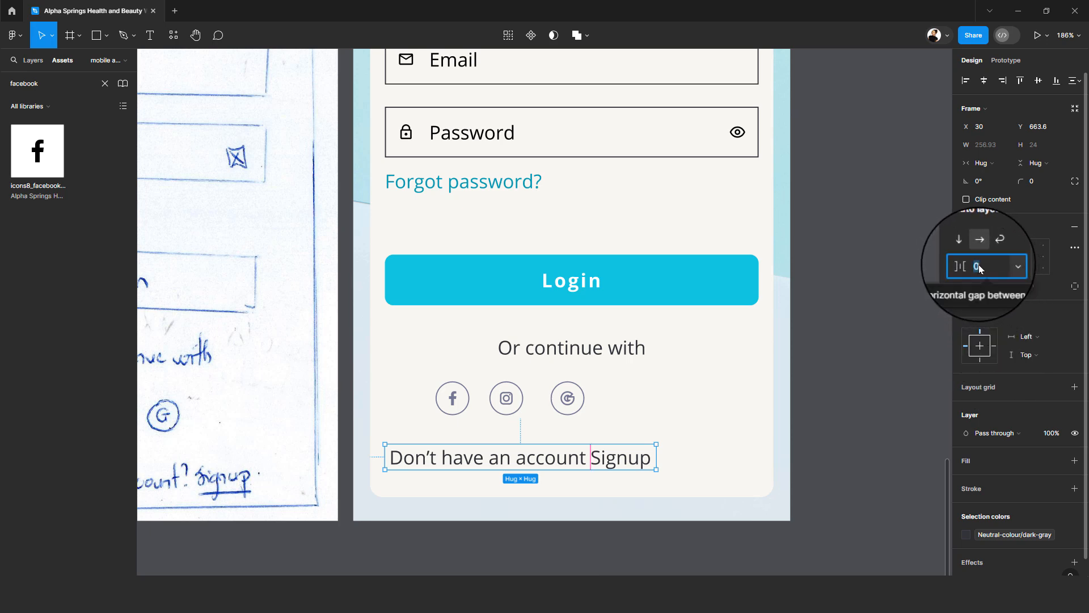
type("4")
key("Return")
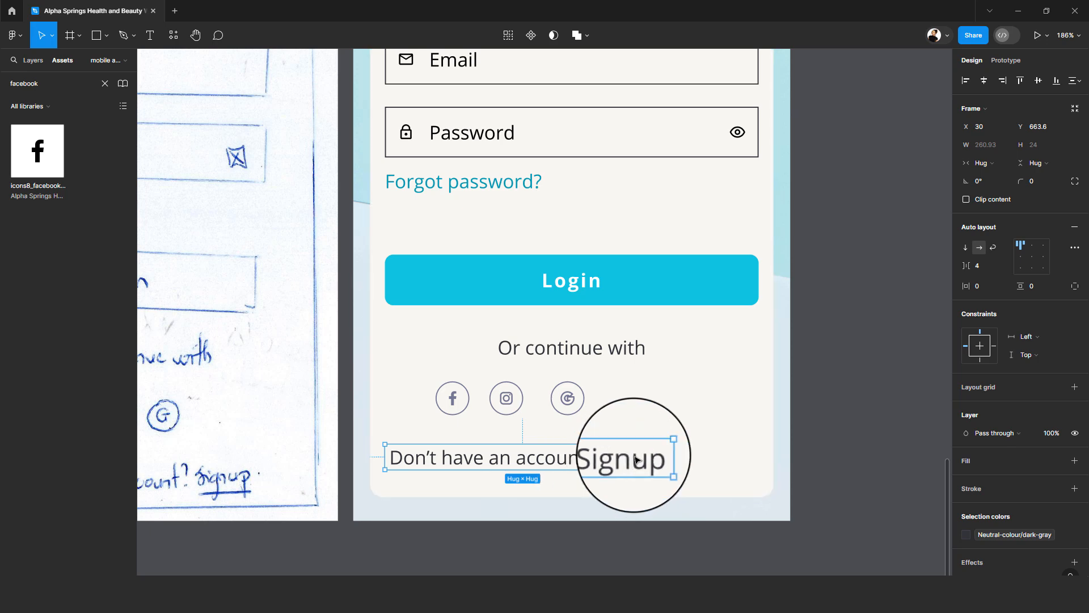
- Recolour the "Signup" text with the primary-colour/shade-1 style
left_click(636, 460)
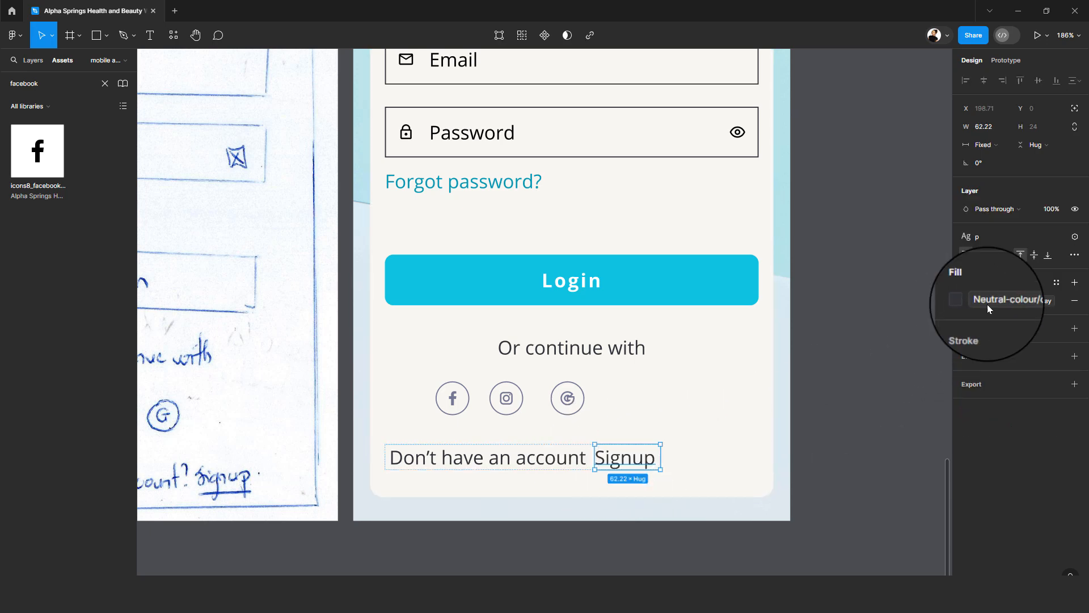
left_click(1013, 300)
left_click(868, 378)
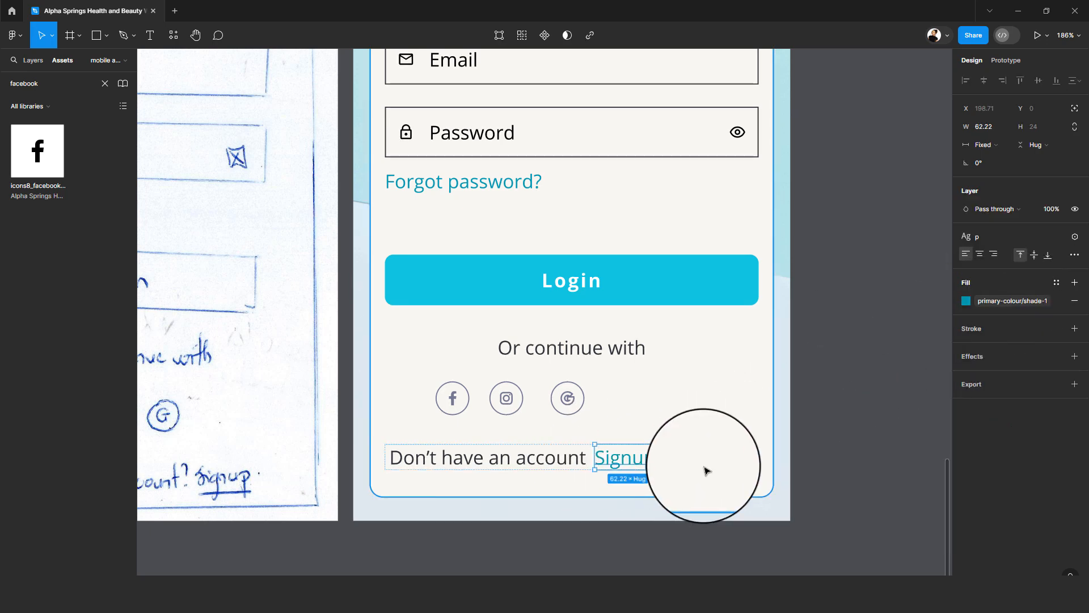
key("Escape")
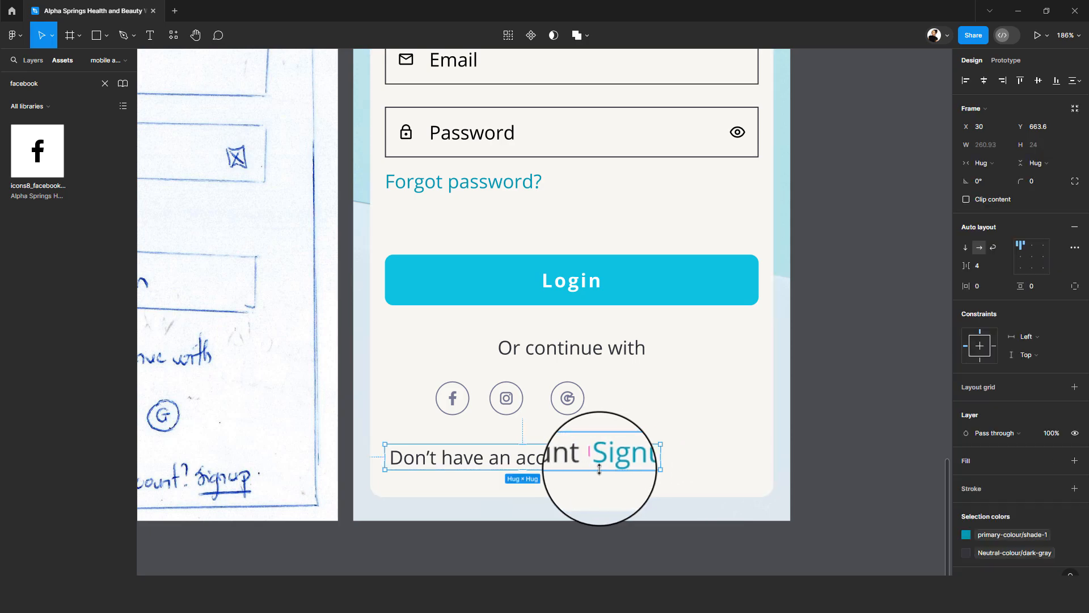
- Make the 4-col-grid-mobile layout grid visible on the login frame
scroll(599, 469, "down", 5)
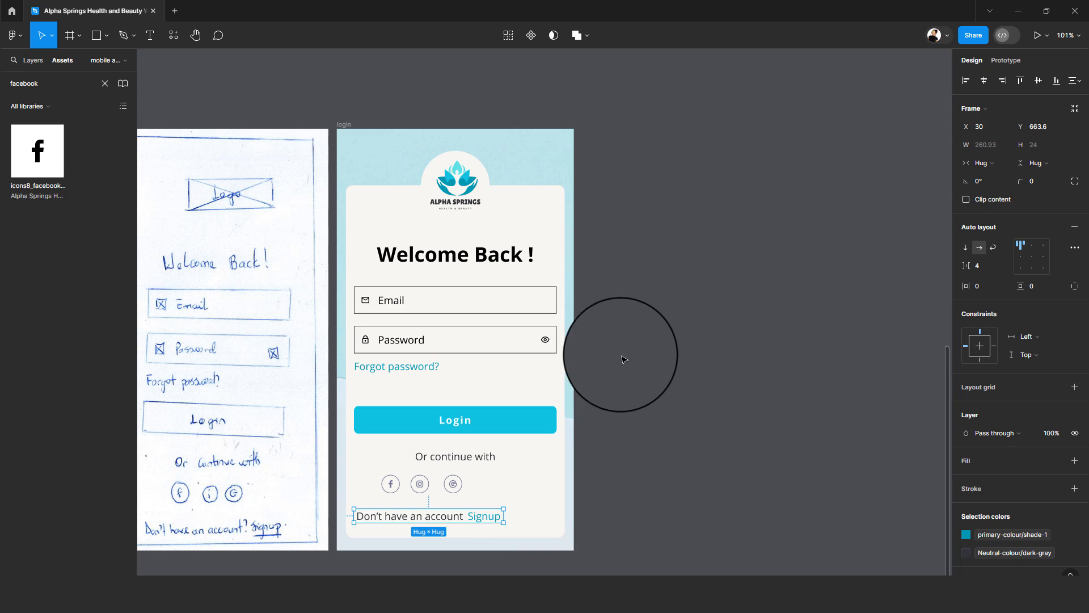
left_click(346, 125)
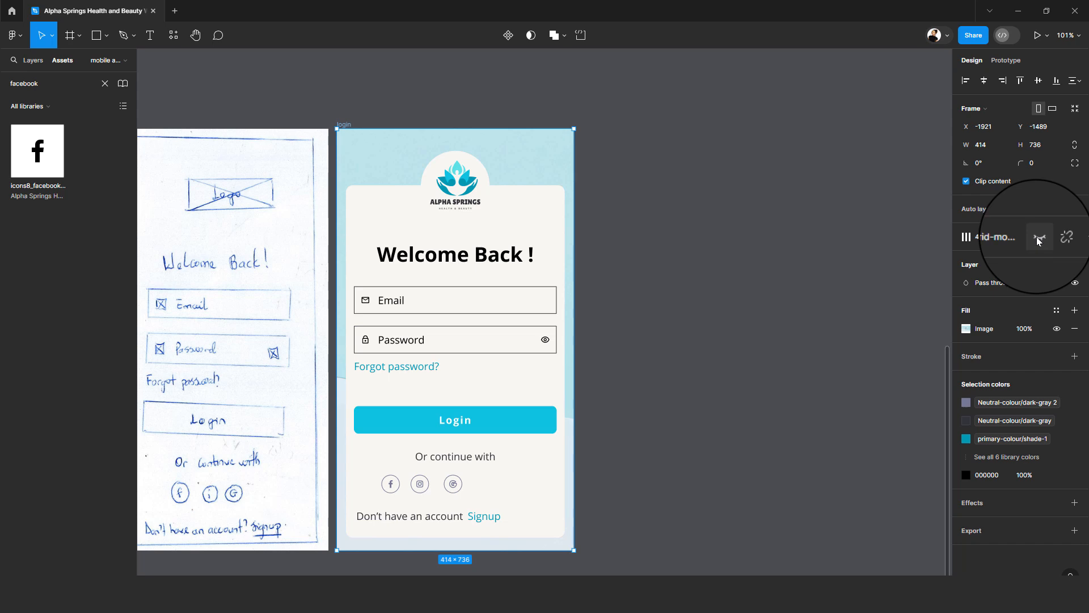
left_click(1040, 241)
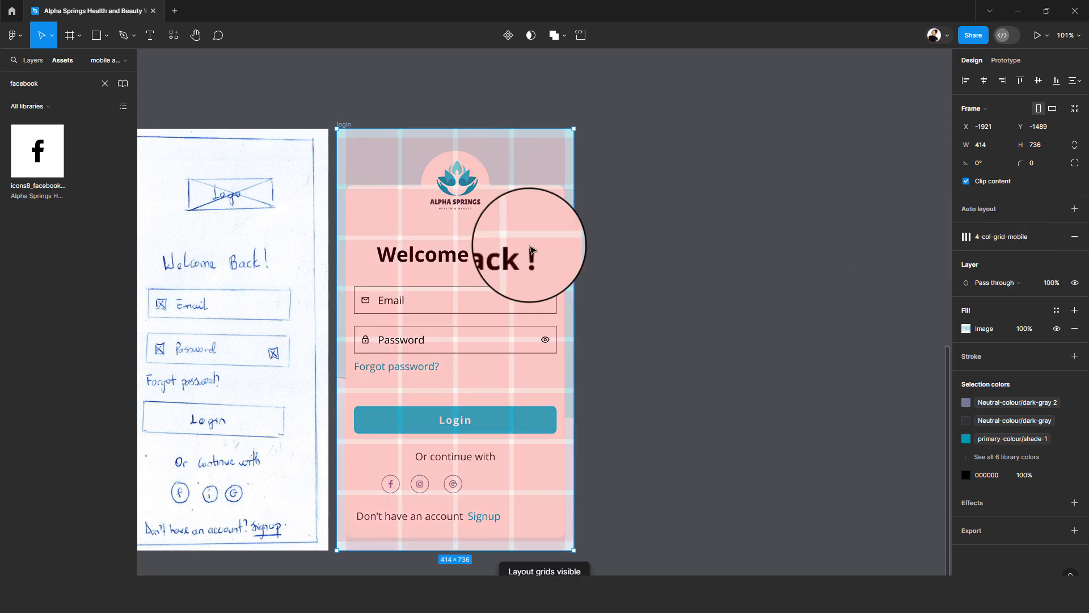
scroll(480, 264, "up", 3)
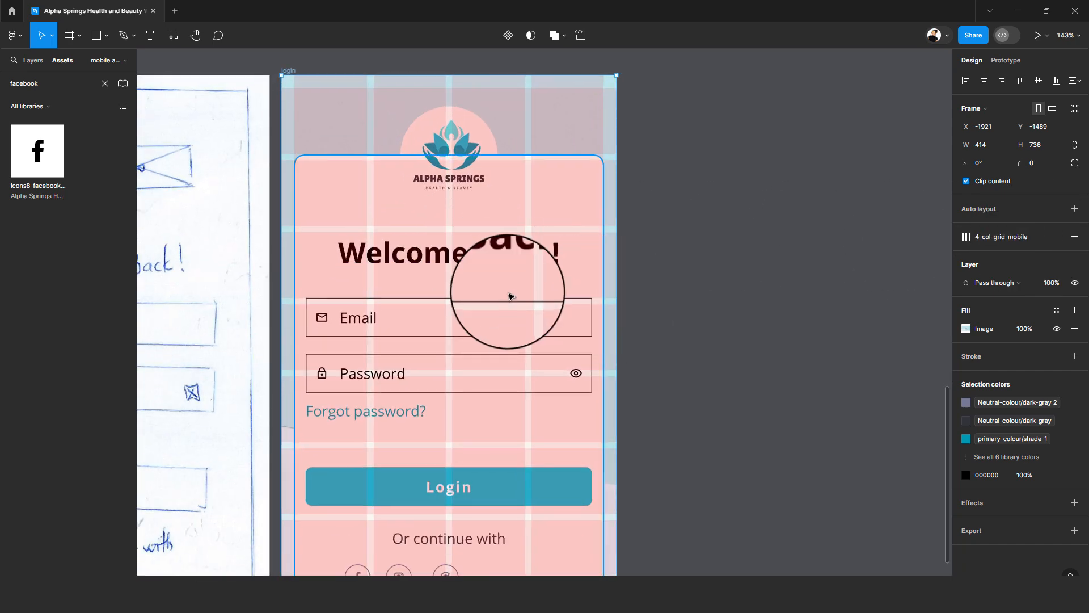
scroll(482, 304, "down", 4)
left_click(778, 304)
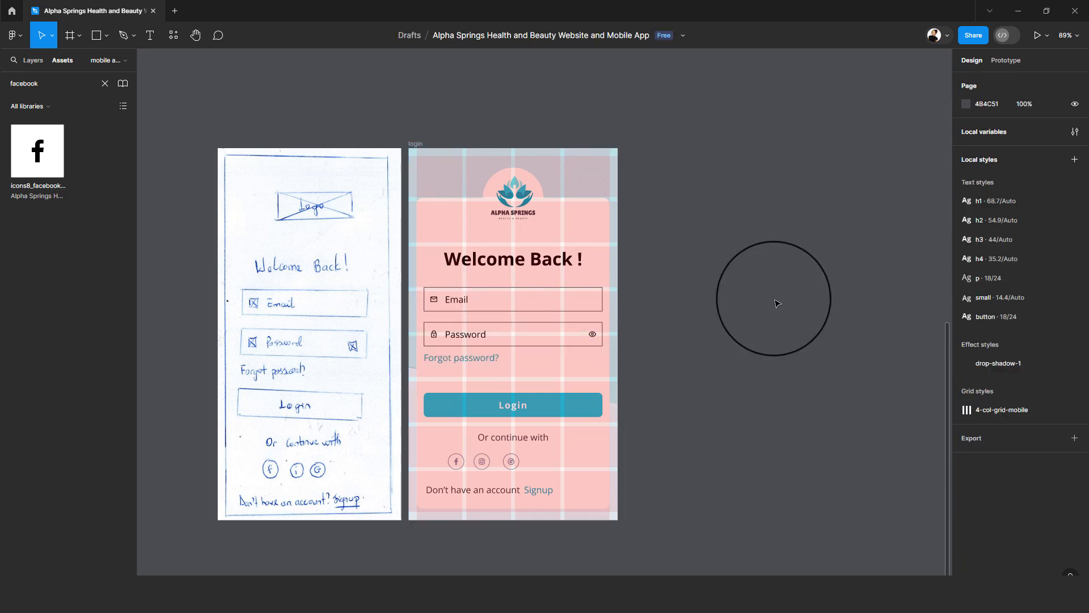
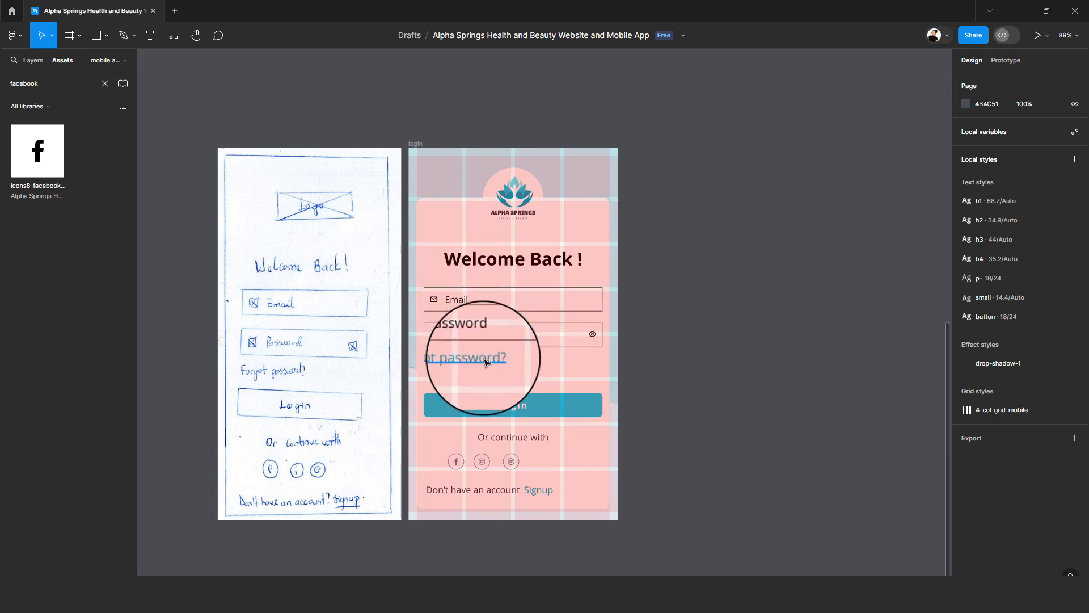
- Wrap the Email input, Password input and "Forgot password?" link in a vertical auto layout frame
left_click(487, 306)
left_click(481, 332, "shift")
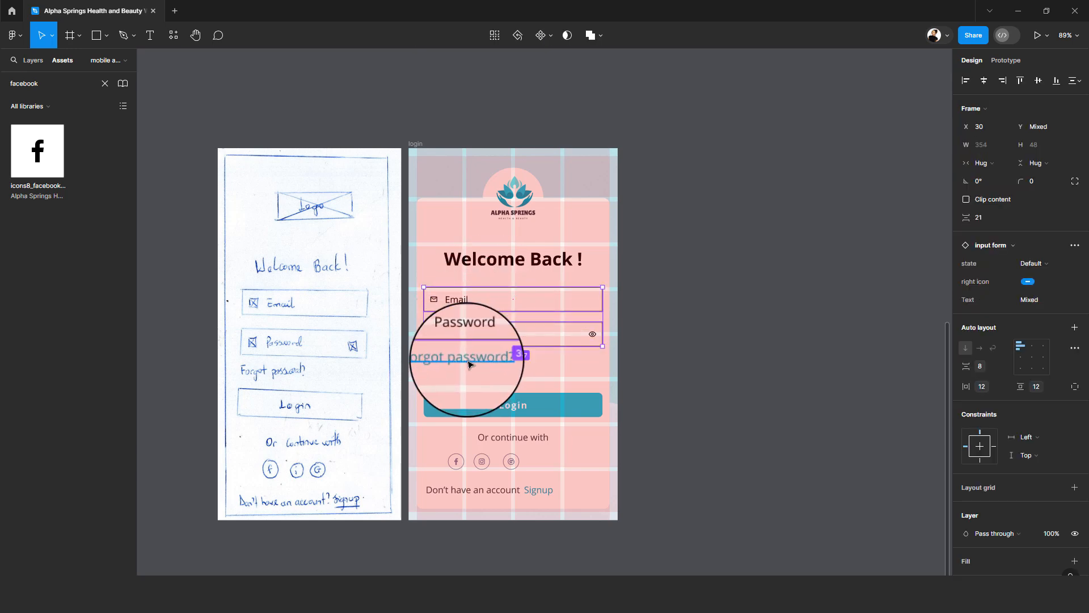
left_click(468, 364, "shift")
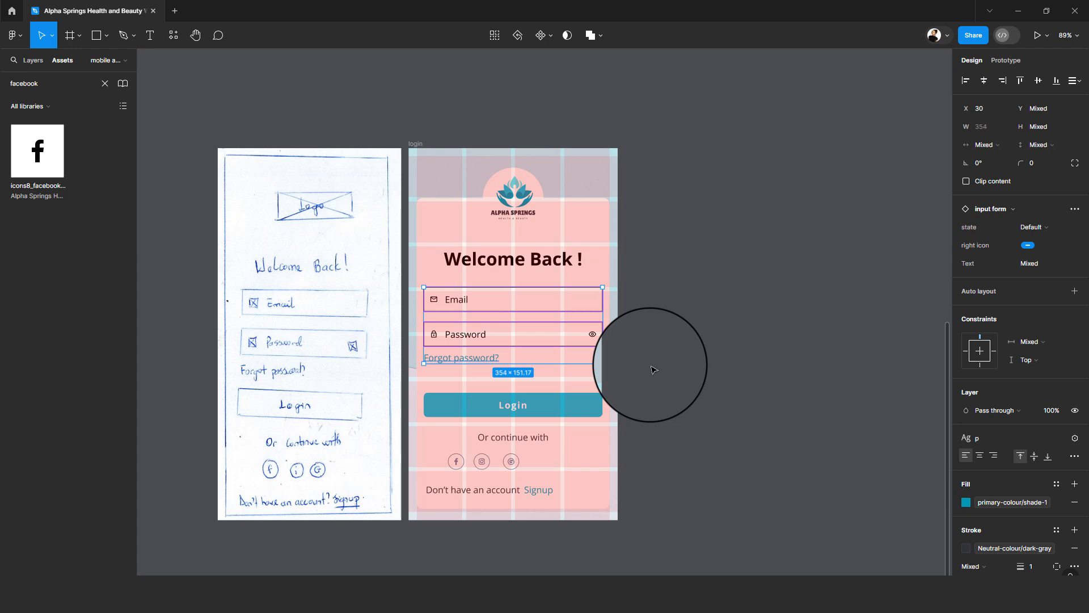
key("shift+a")
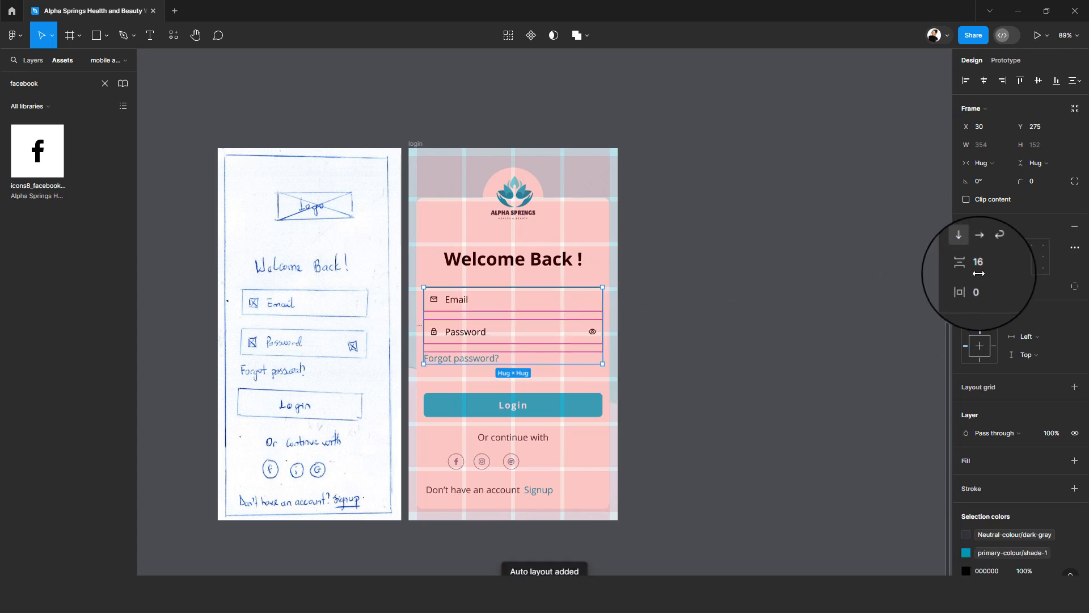
- Apply the spacing variable of 16 to the vertical gap in the Email, Password and "Forgot password?" frame
left_click(1010, 269)
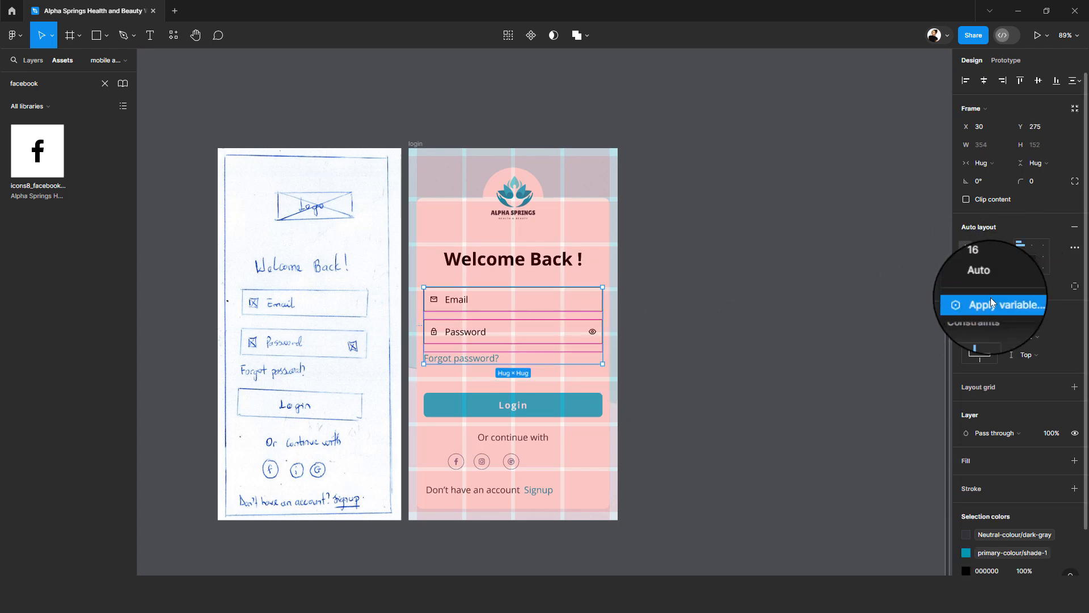
left_click(971, 305)
left_click(1039, 429)
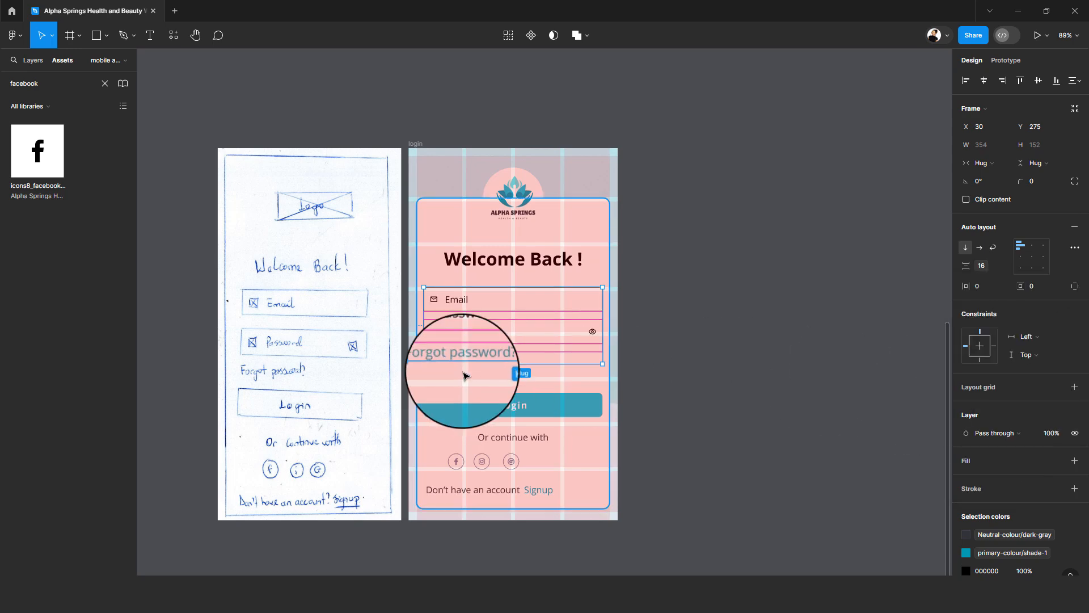
- Wrap the Facebook, Instagram and Google icons in a horizontal auto layout frame
scroll(491, 327, "up", 3)
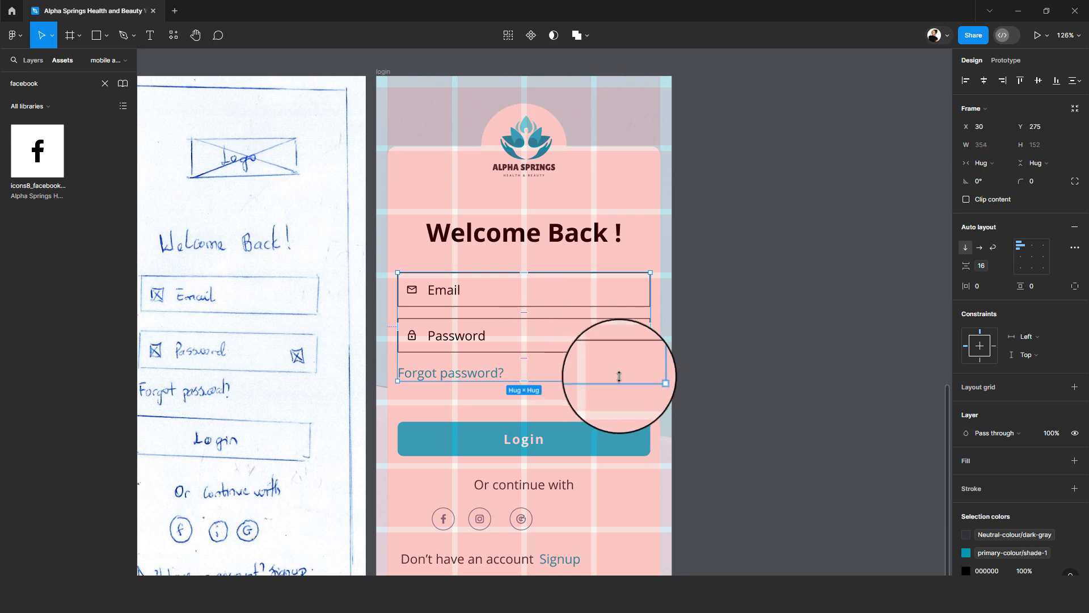
scroll(618, 369, "down", 2)
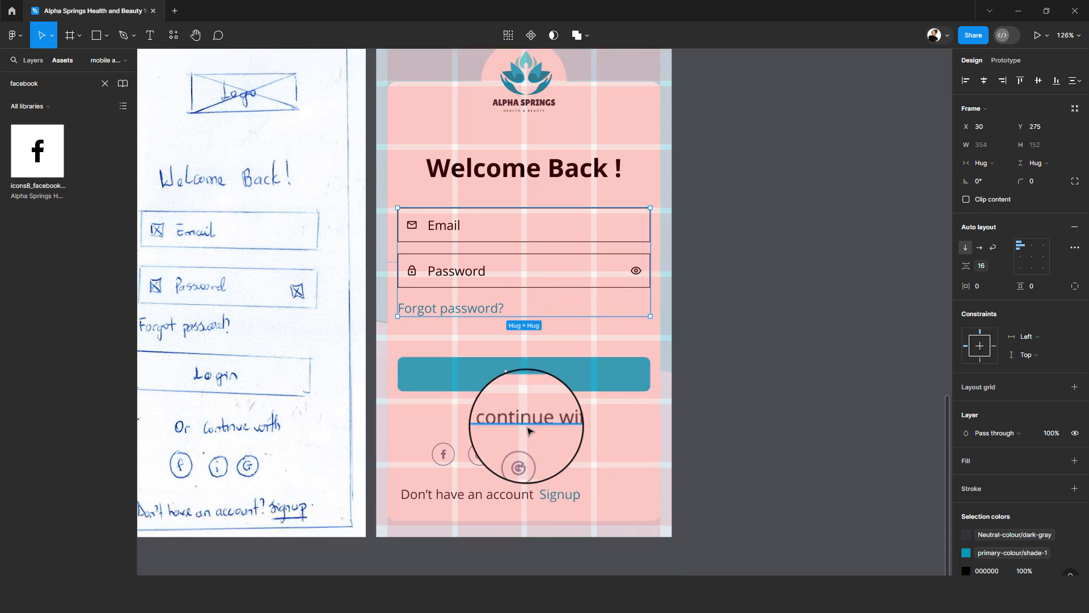
left_click(508, 423, "shift")
left_click(647, 454)
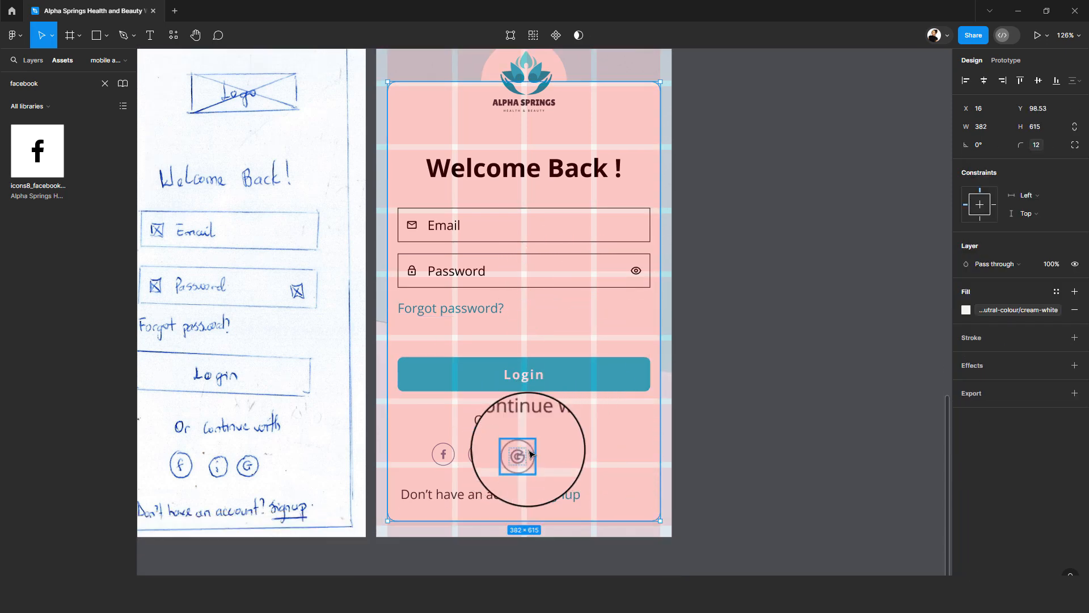
left_click(528, 453)
left_click(477, 453, "shift")
left_click(438, 453, "shift")
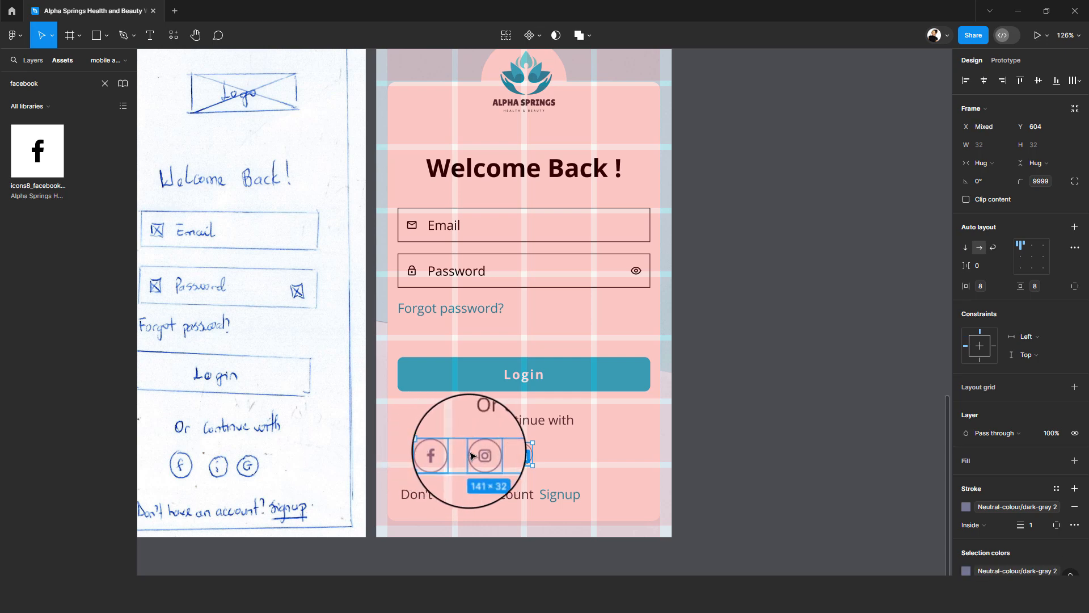
key("shift+a")
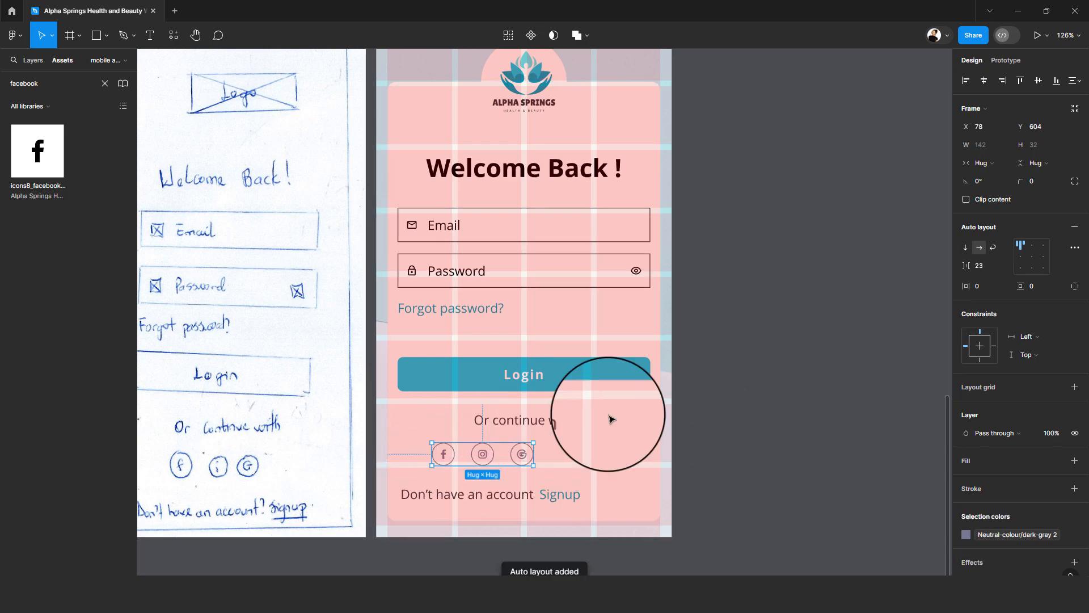
- Apply the spacing variable of 24 to the social icon row's gap and centre the row horizontally on the login frame
left_click(1004, 265)
left_click(1003, 300)
left_click(1040, 462)
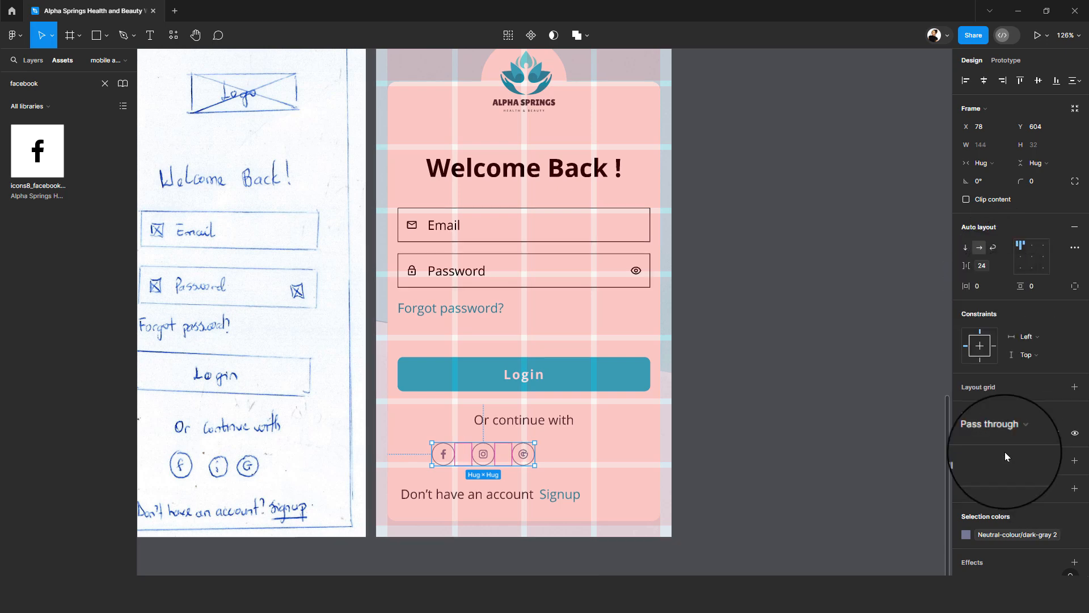
left_click(983, 83)
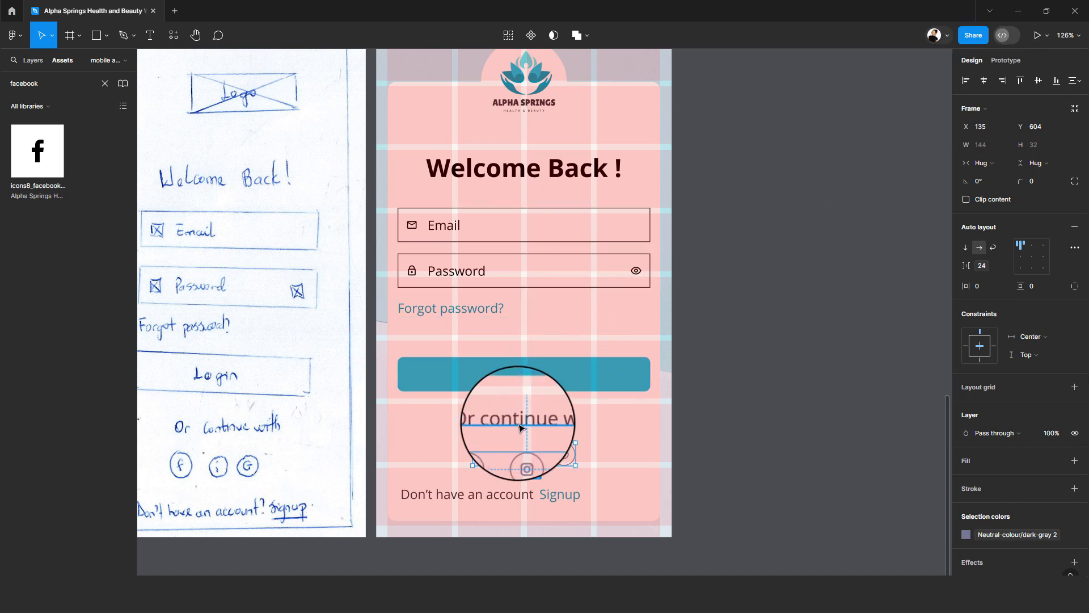
- Stack "Or continue with" and the social icon row in a vertical auto layout frame with spacing variable 5 as its gap
left_click(520, 428, "shift")
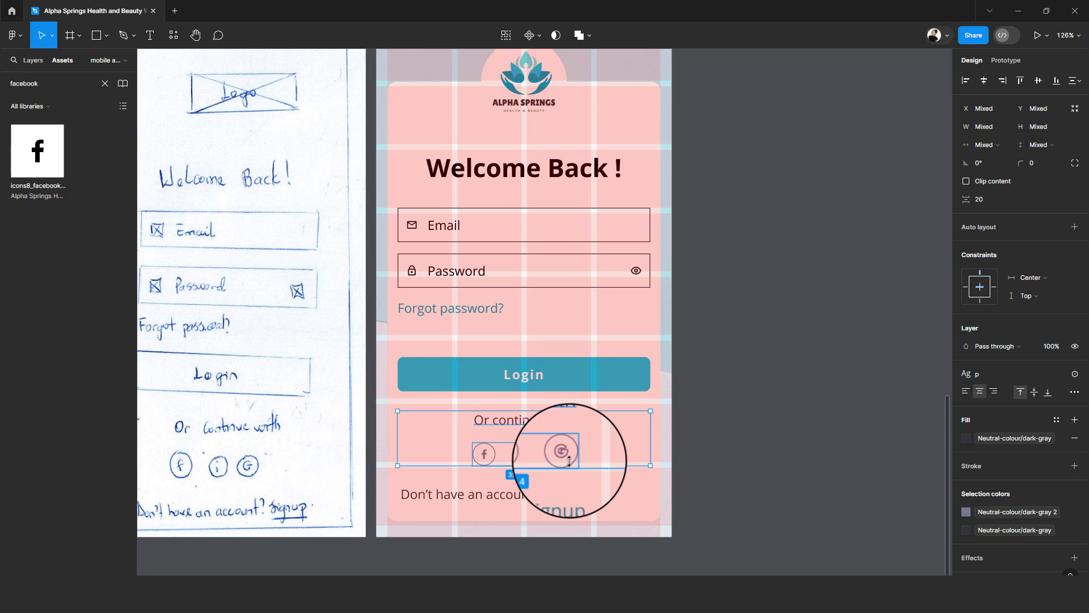
key("shift+a")
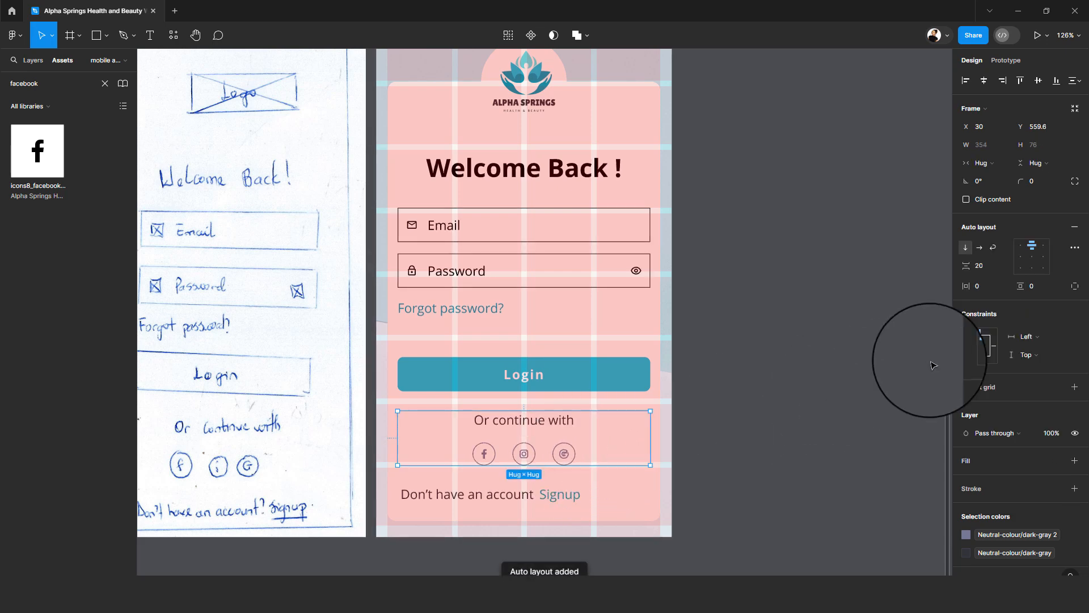
left_click(1006, 269)
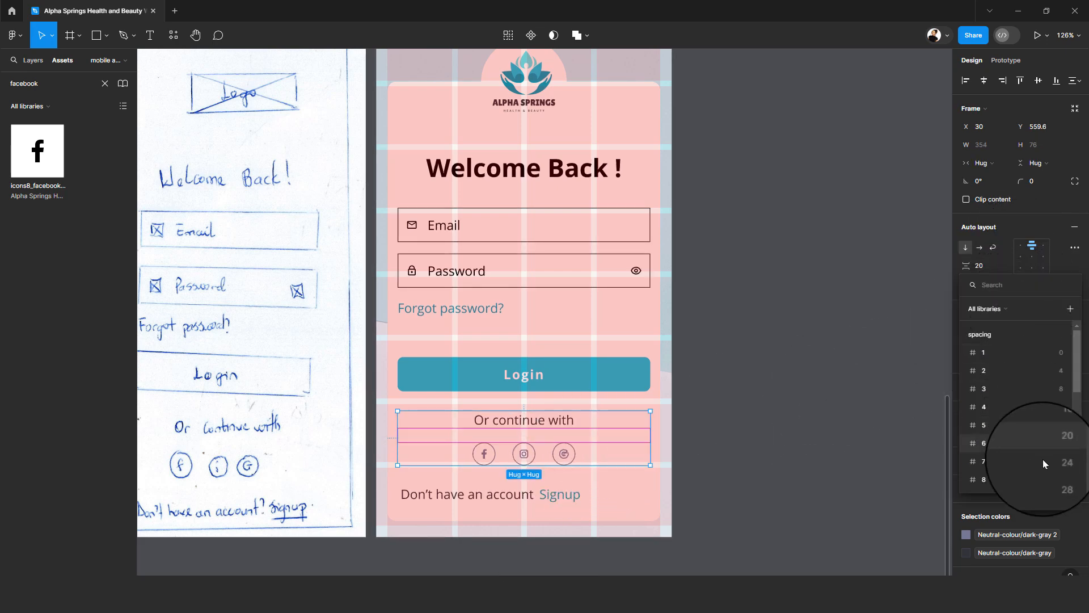
left_click(1048, 429)
left_click(724, 433)
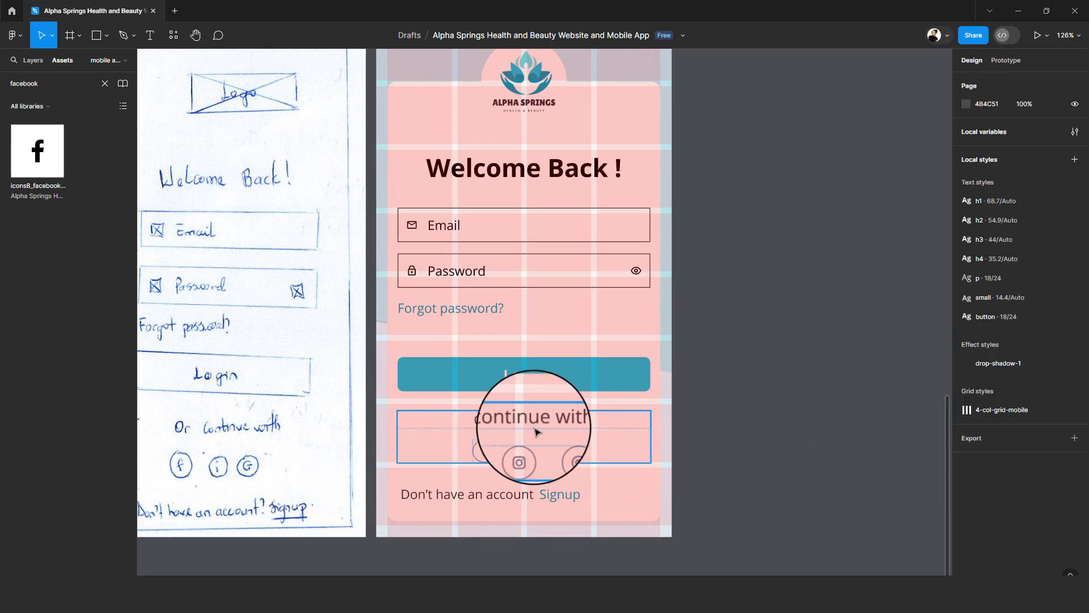
left_click(536, 431)
left_click(522, 243)
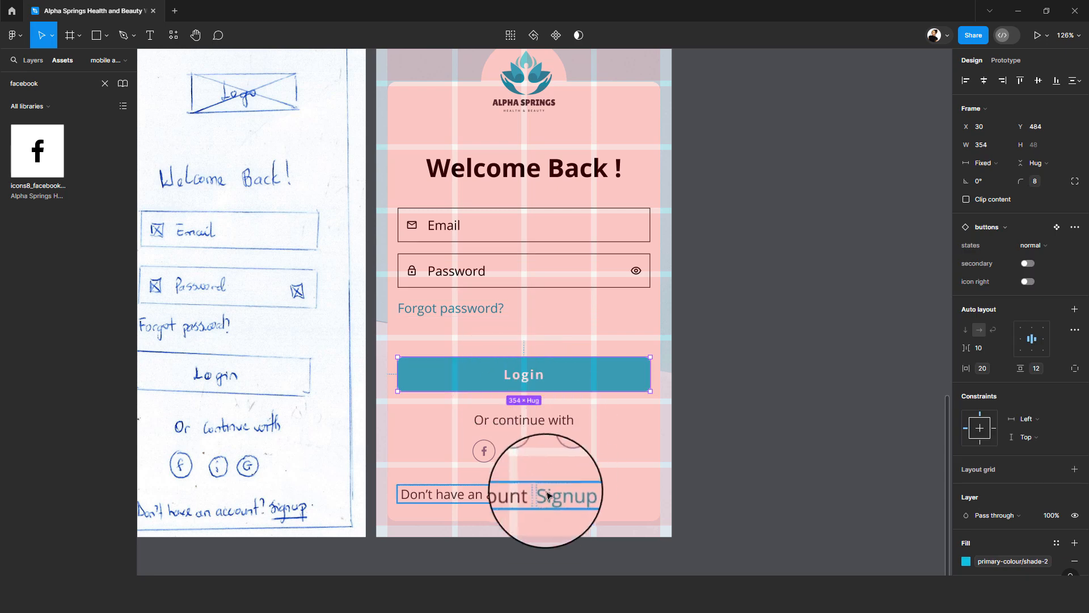
left_click(523, 181)
left_click(668, 190)
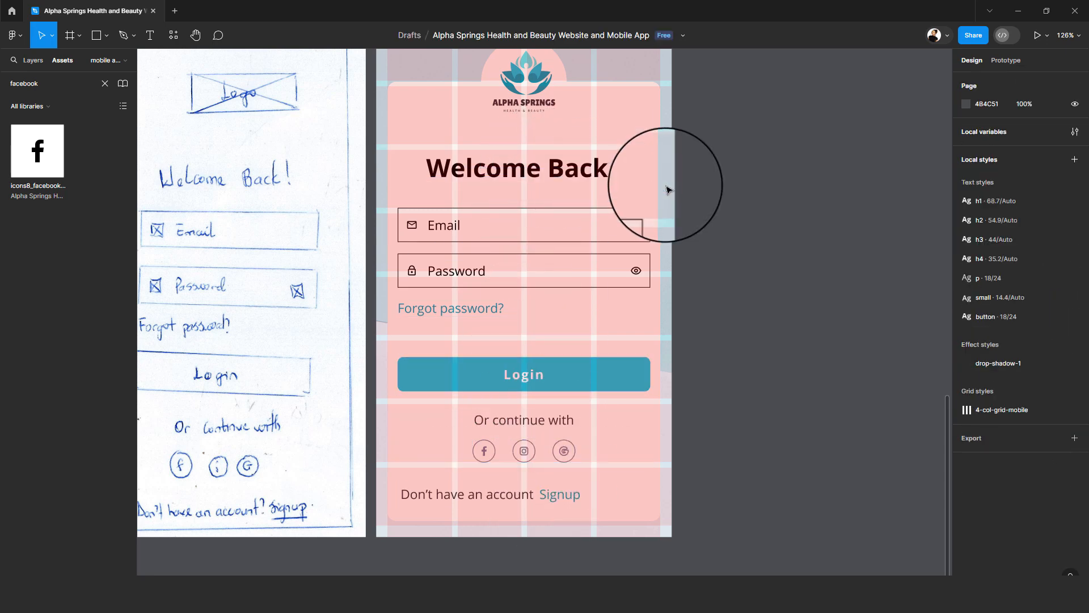
- Stack the "Welcome Back !" heading and the input fields frame in a vertical auto layout with the 24 spacing variable as gap
left_click(585, 173)
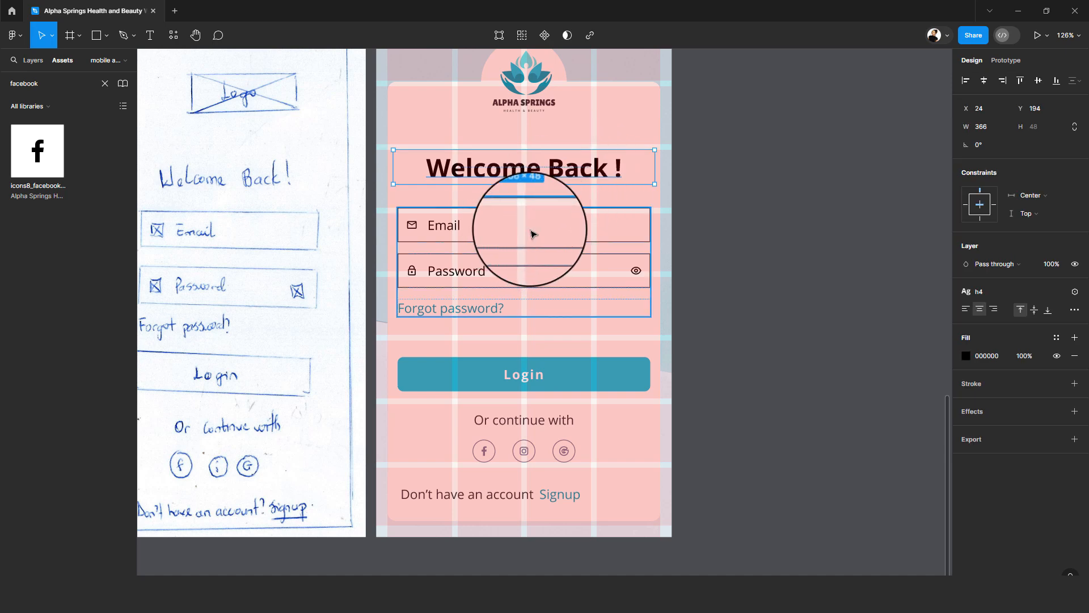
left_click(533, 233, "shift")
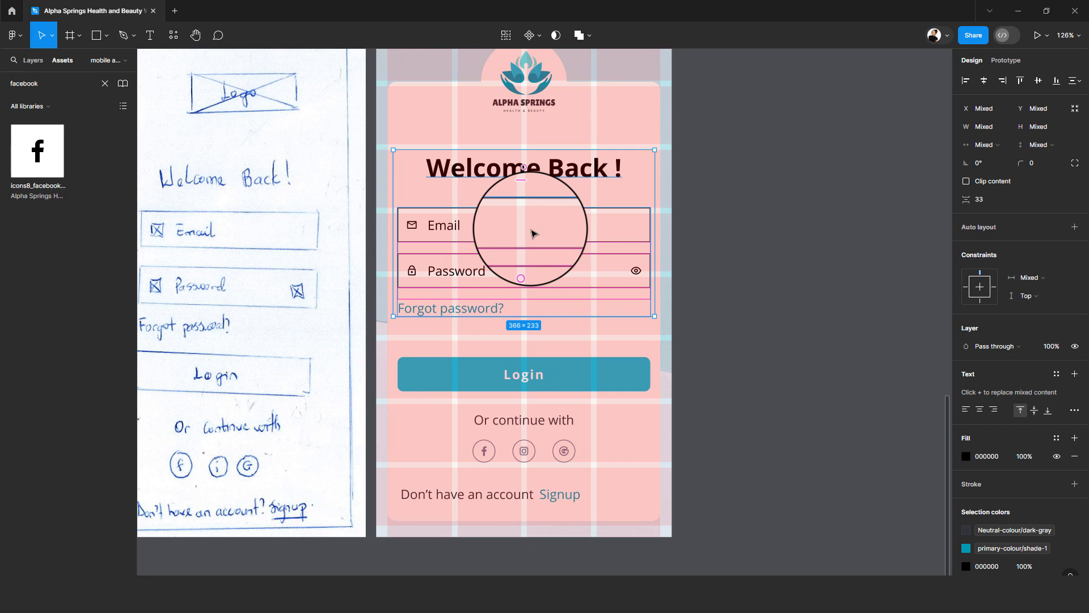
key("shift+a")
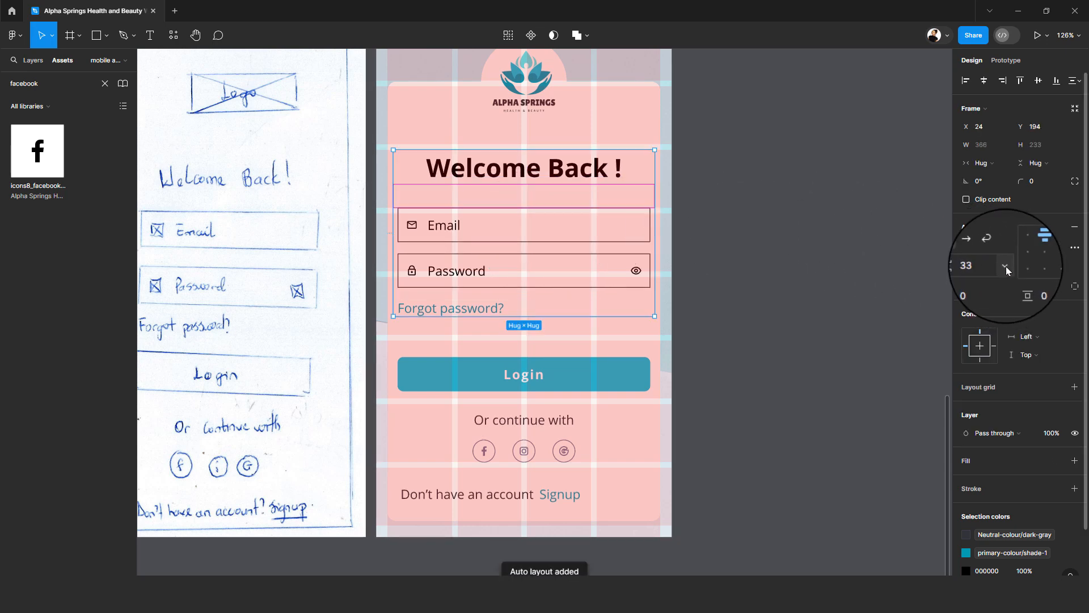
left_click(1007, 271)
left_click(1013, 302)
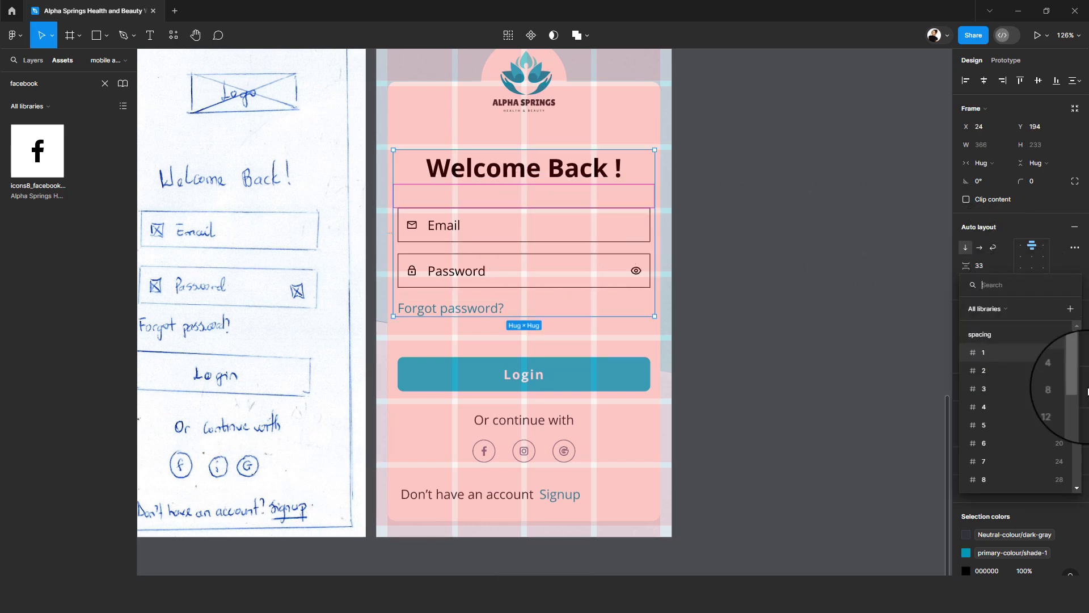
left_click(1045, 452)
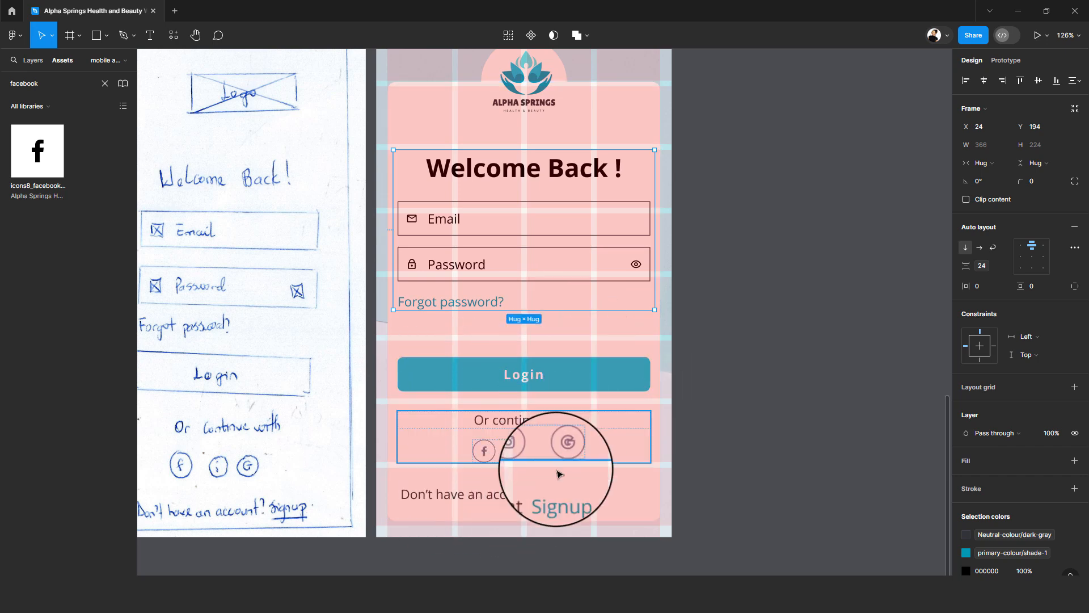
- Combine the heading and fields group, Login button, social login group and signup prompt in one vertical auto layout frame
left_click(547, 499)
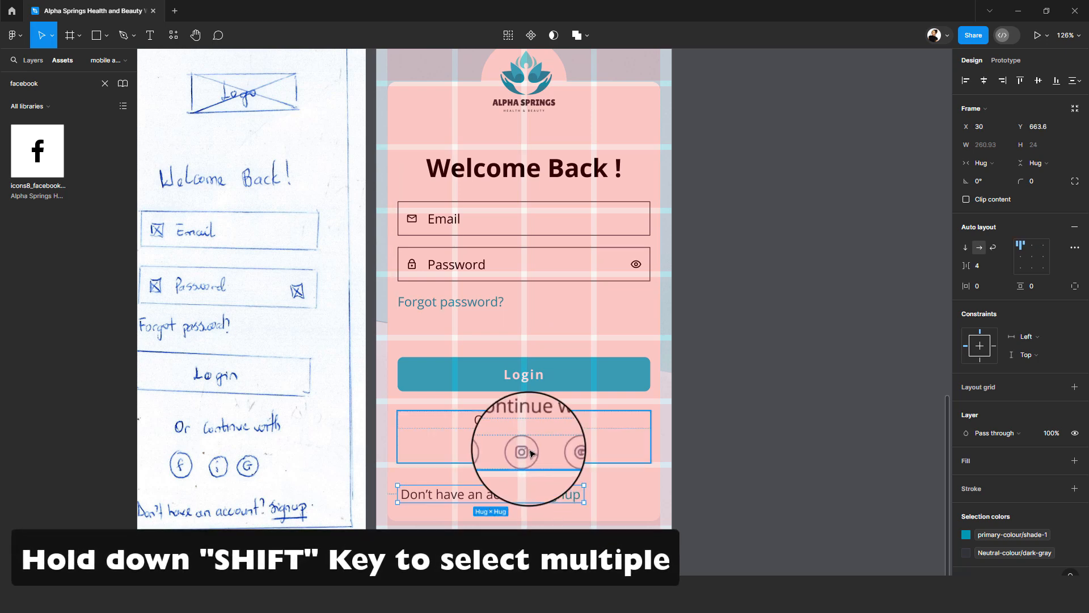
left_click(518, 452, "shift")
left_click(535, 377, "shift")
left_click(537, 278, "shift")
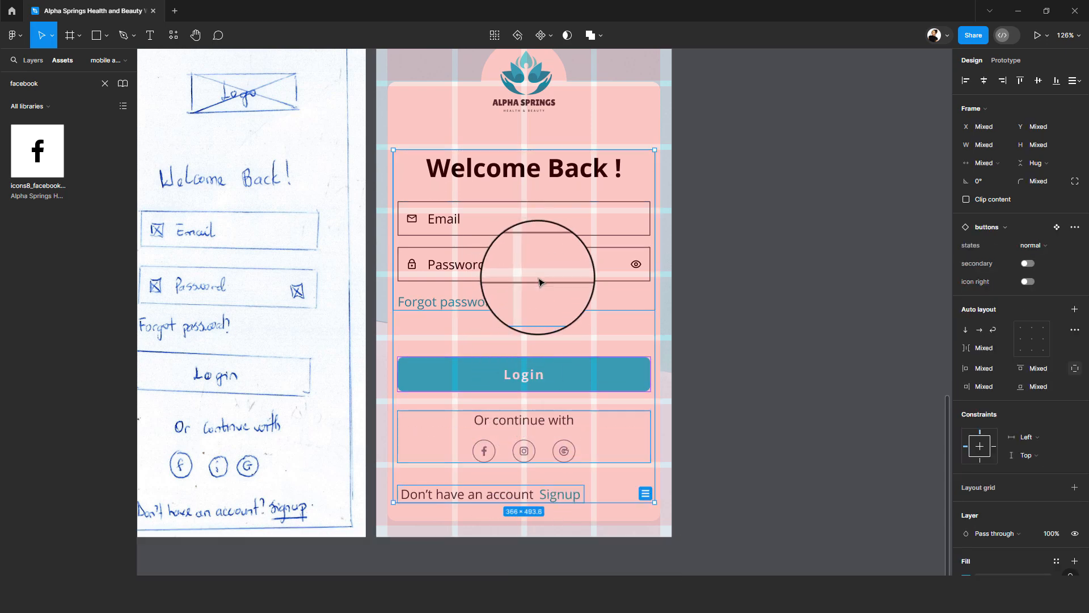
key("shift+a")
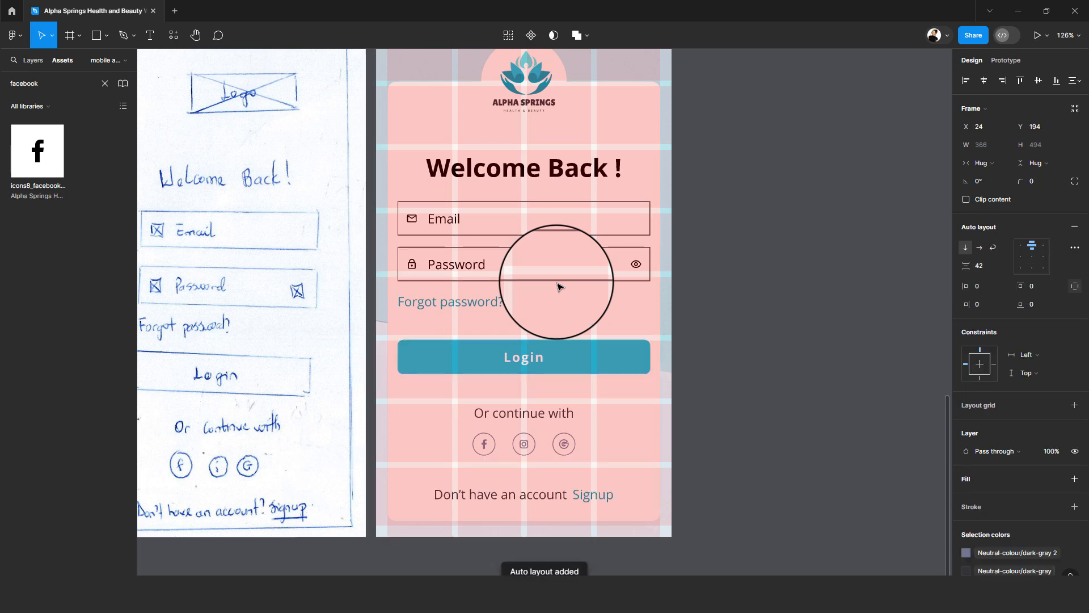
- Apply the spacing variable of 40 to the vertical gap of the main login content frame
left_click(1006, 265)
left_click(1012, 308)
scroll(1054, 386, "down", 5)
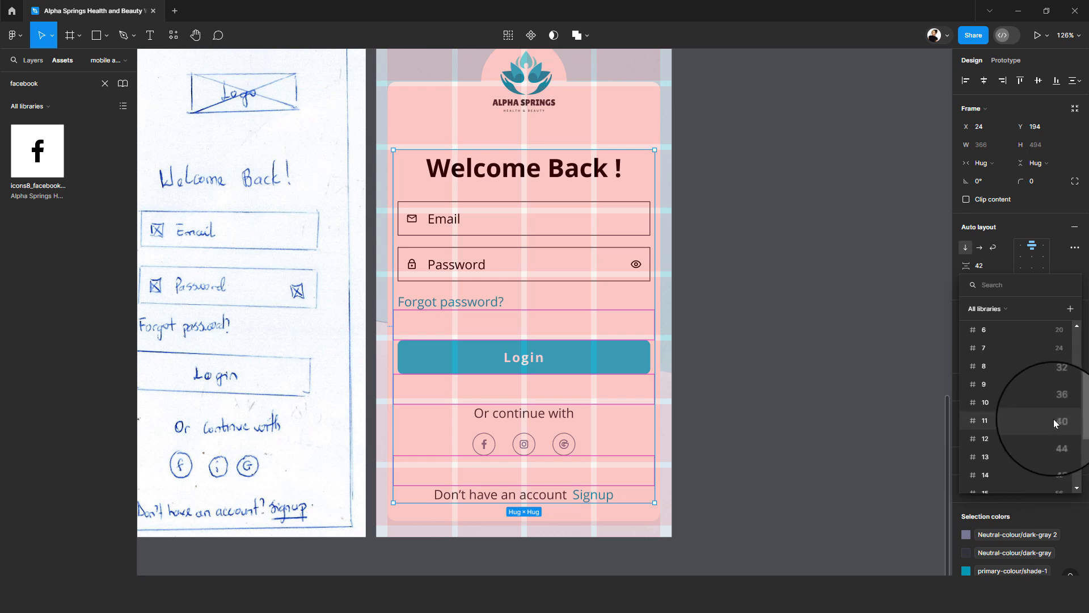
left_click(1035, 420)
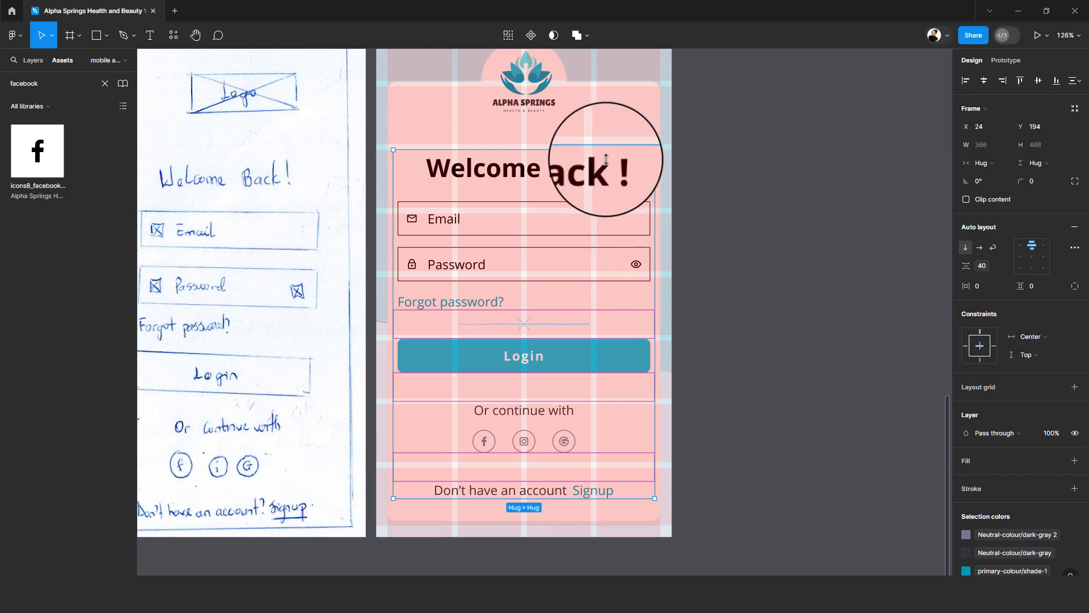
- Try to align the login content frame and the cream-white card on their vertical centres
left_click(648, 127, "shift")
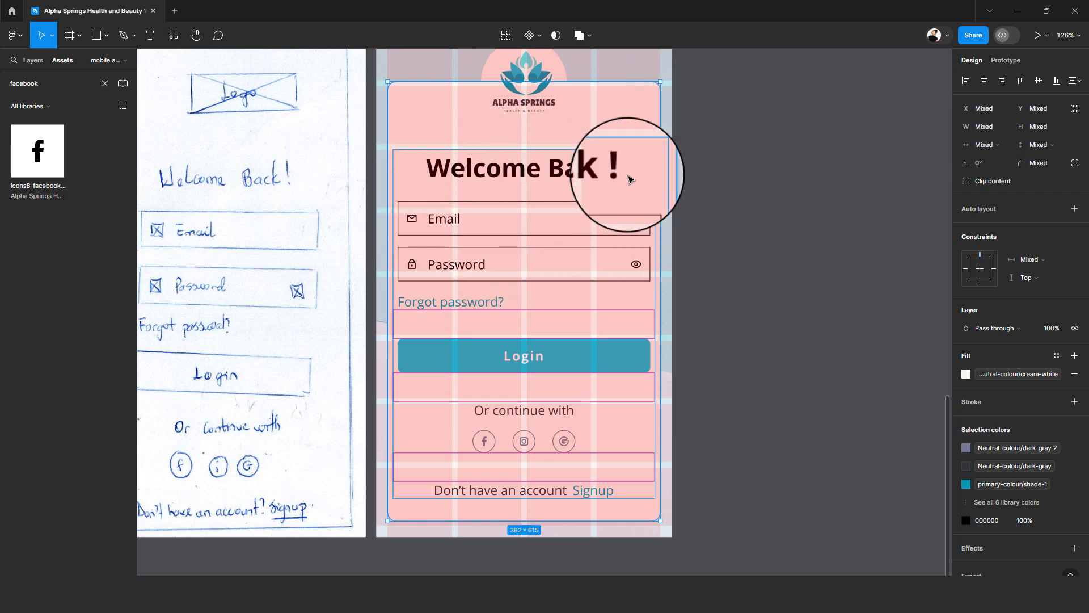
left_click(1037, 81)
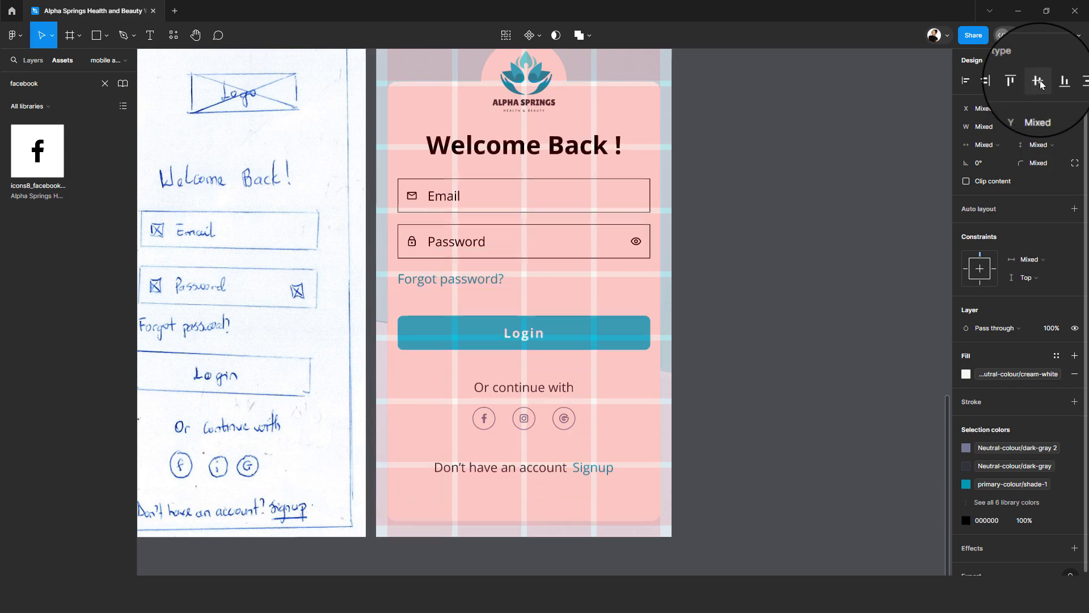
left_click(720, 284)
- Adjust the cream-white card behind the login content to Y 105 and a height of about 614.9
left_click(583, 144)
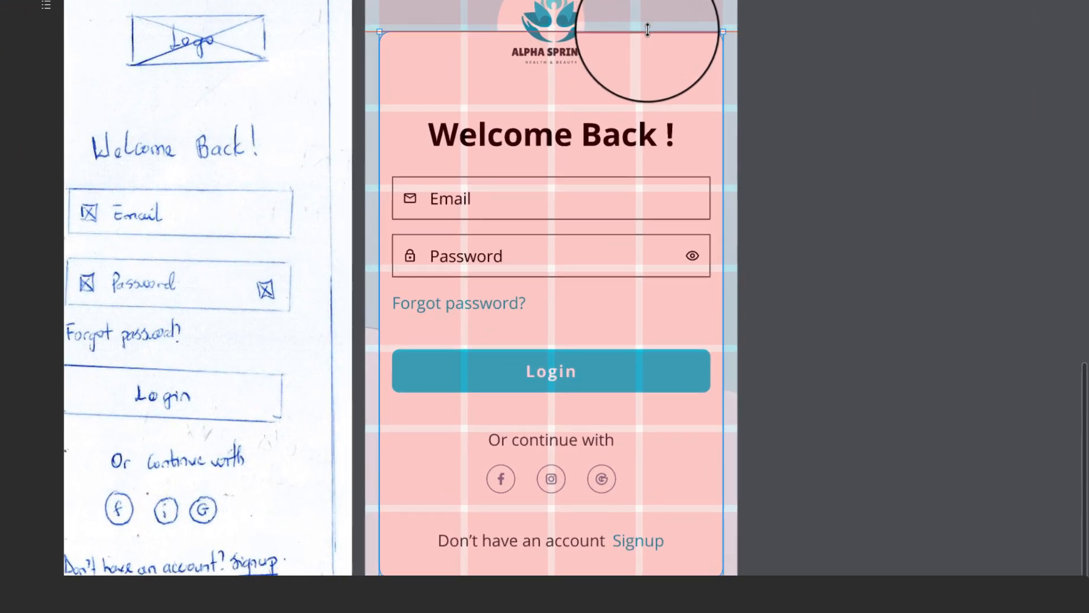
scroll(678, 194, "down", 5)
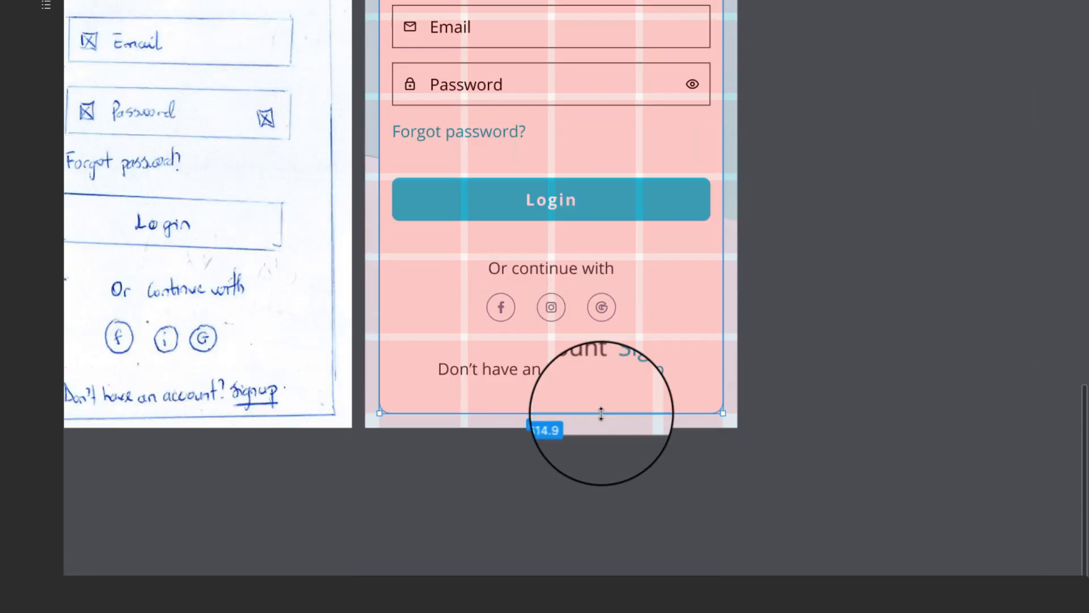
scroll(618, 317, "up", 5)
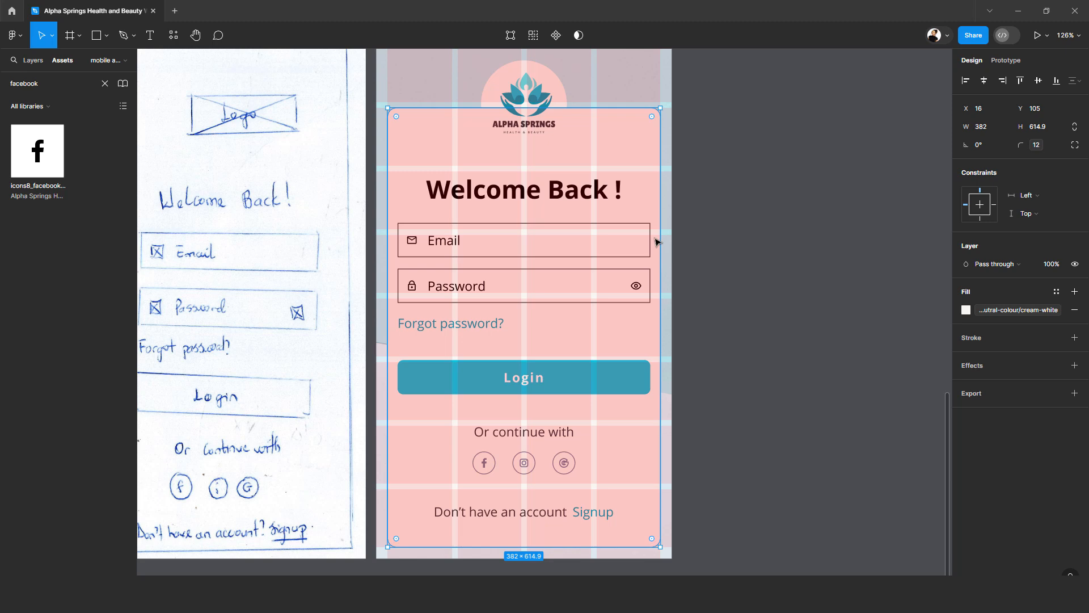
scroll(657, 242, "down", 3)
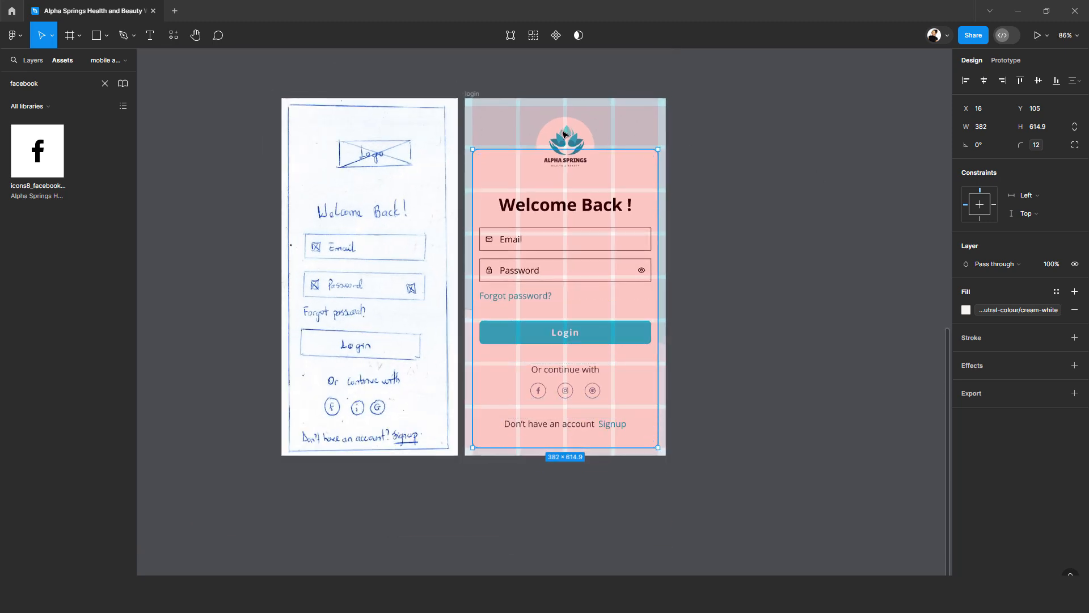
- Hide the 4-col-grid-mobile layout grid on the login frame and select its main content frame
left_click(472, 96)
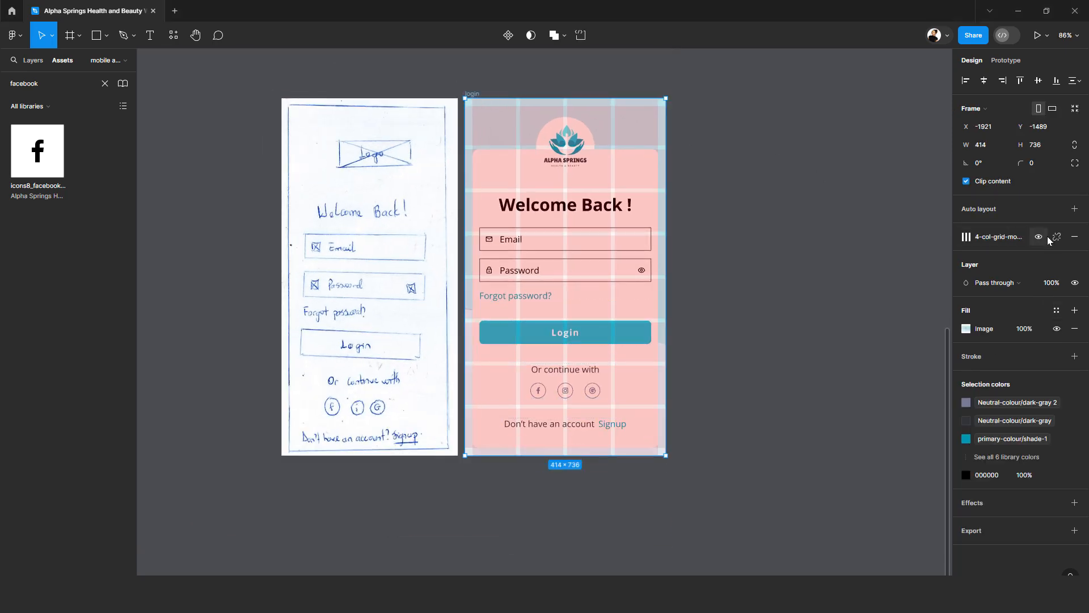
left_click(1038, 238)
left_click(640, 256)
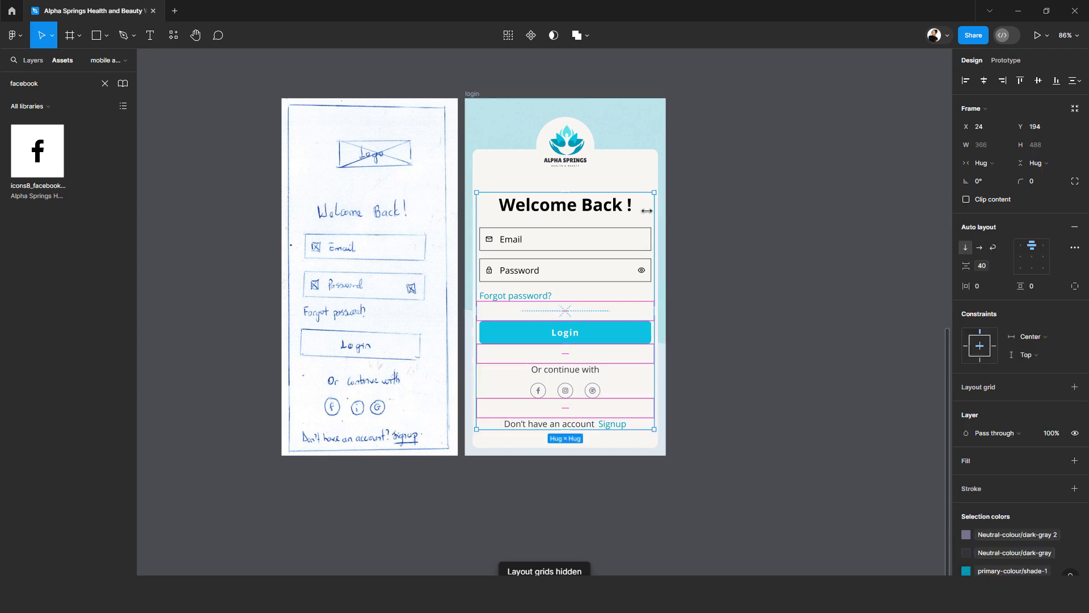
scroll(681, 249, "down", 5)
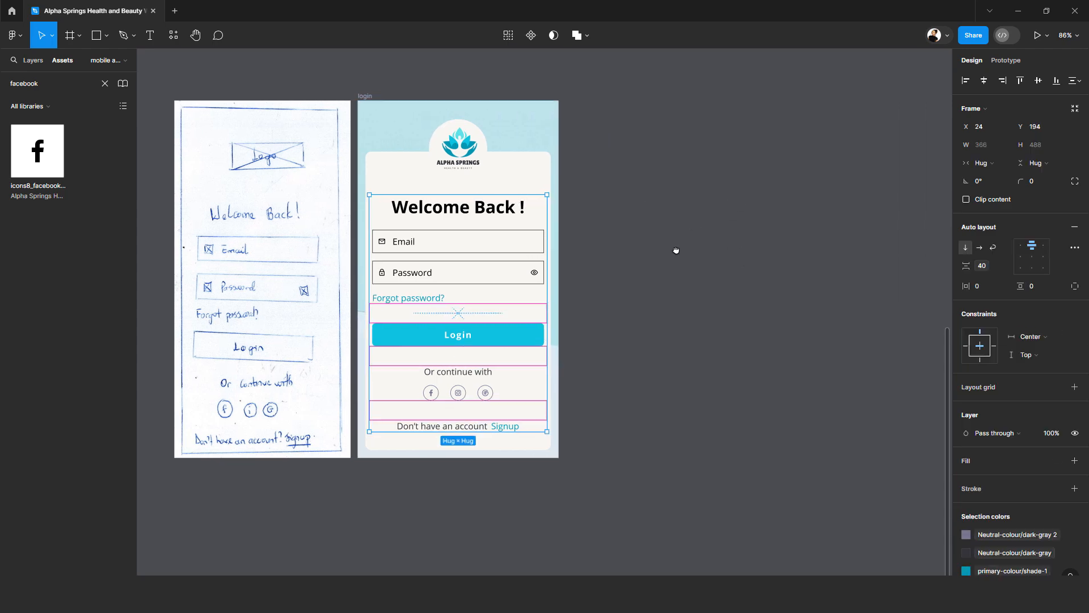
scroll(705, 259, "down", 1)
left_click_drag(716, 246, 613, 436)
left_click_drag(672, 122, 668, 135)
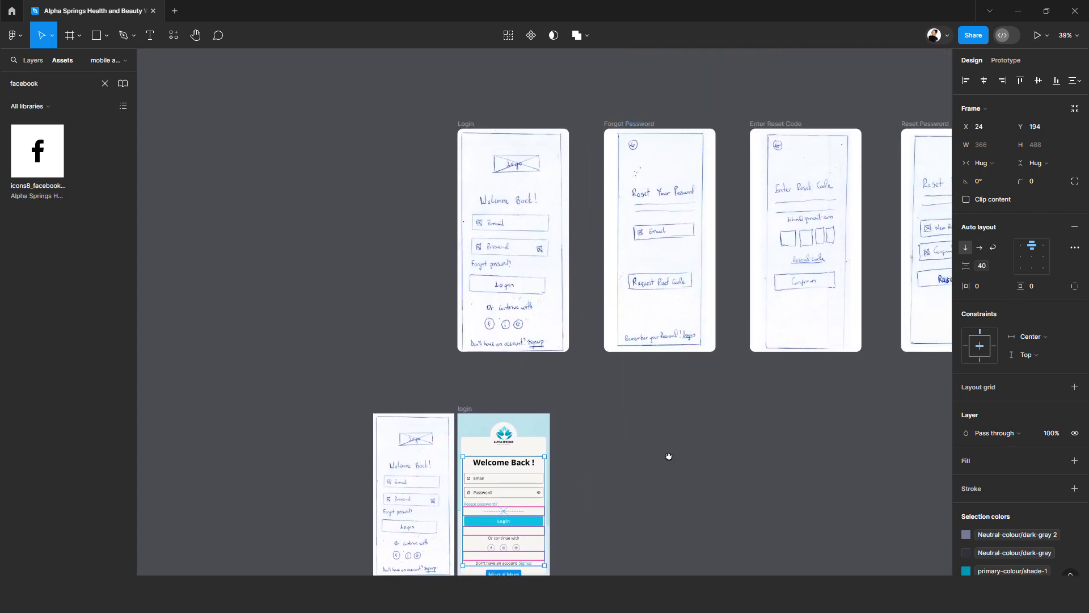
- Delete the scanned login sketch that lies beside the finished login frame
left_click_drag(668, 456, 655, 421)
scroll(558, 451, "up", 3)
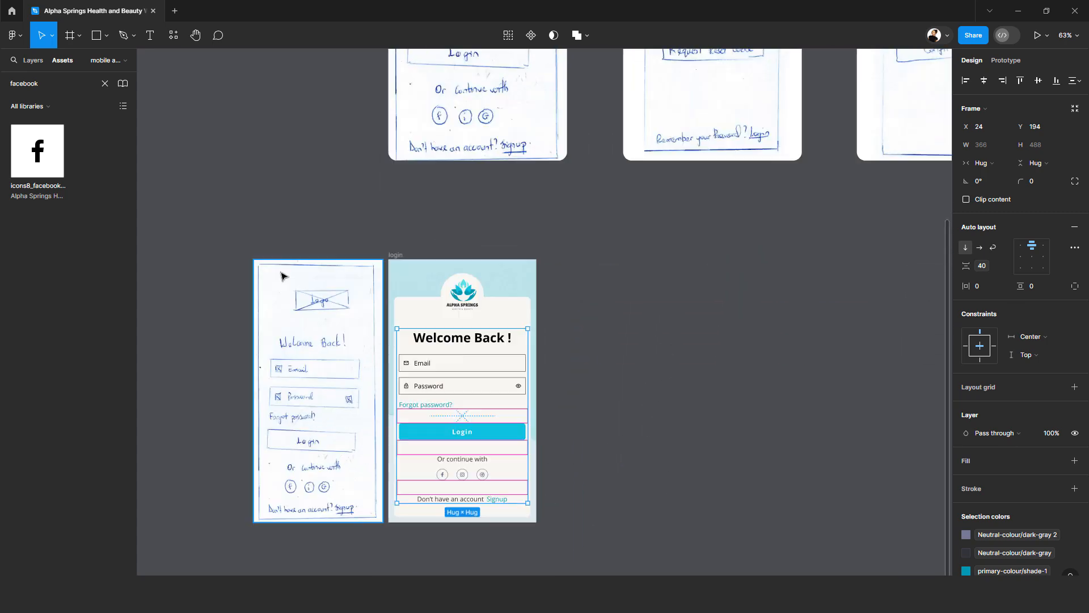
left_click(344, 291)
key("Delete")
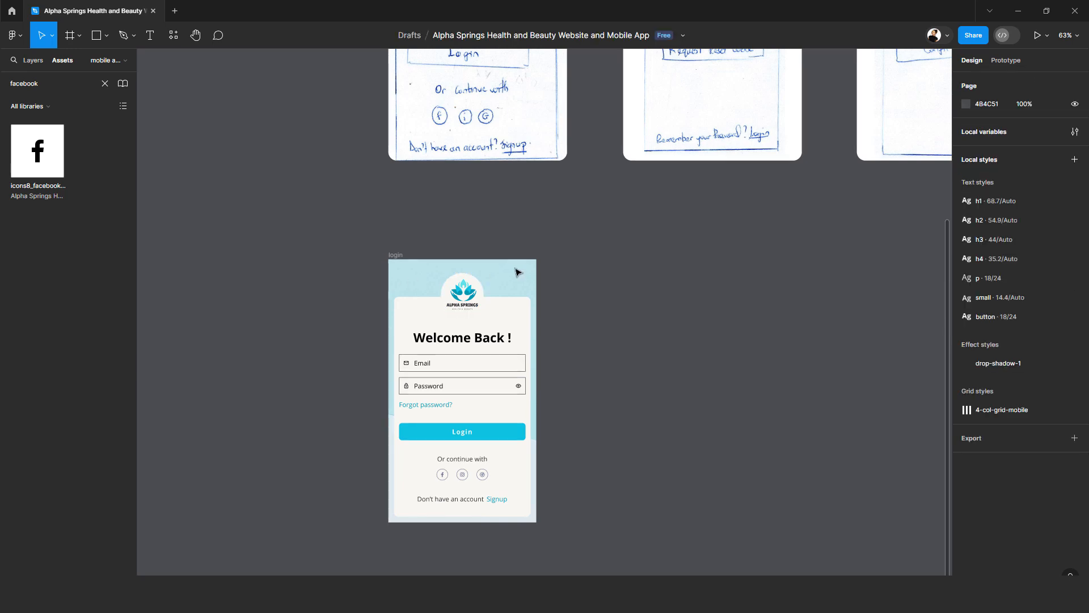
- Place a copy of the Forgot Password sketch image beside the login frame, roughly level with its upper edge
left_click_drag(655, 316, 576, 446)
left_click(628, 177)
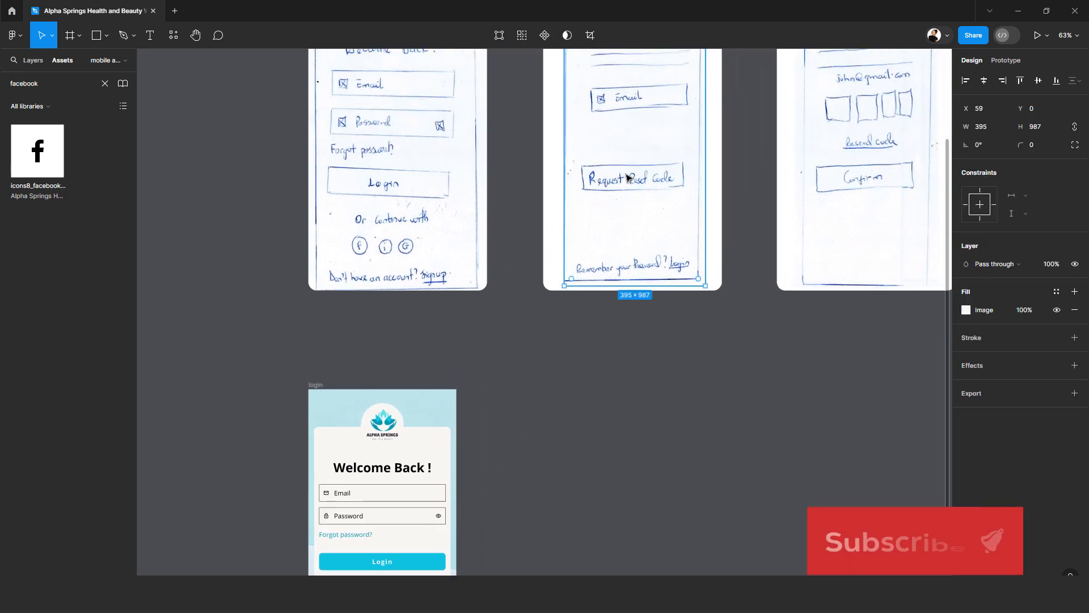
mouse_move(627, 177)
left_mouse_down()
mouse_move(584, 499)
mouse_move(562, 543)
mouse_move(551, 513)
left_mouse_up()
left_click_drag(725, 397, 627, 367)
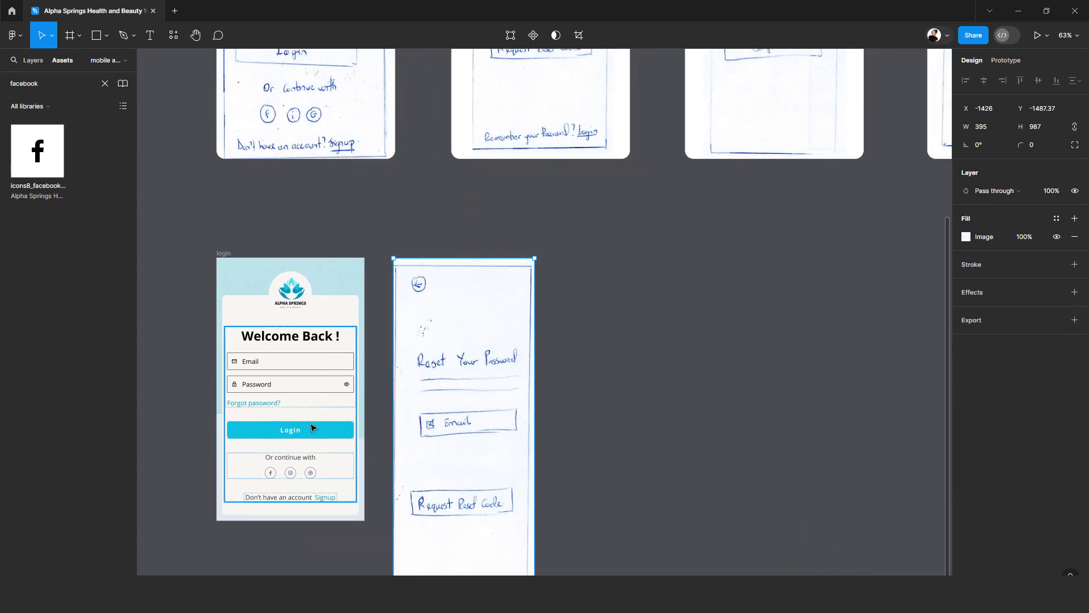
- Duplicate the login frame to the other side of the reset-password sketch and rename the copy "Reset password"
left_click_drag(226, 257, 571, 254)
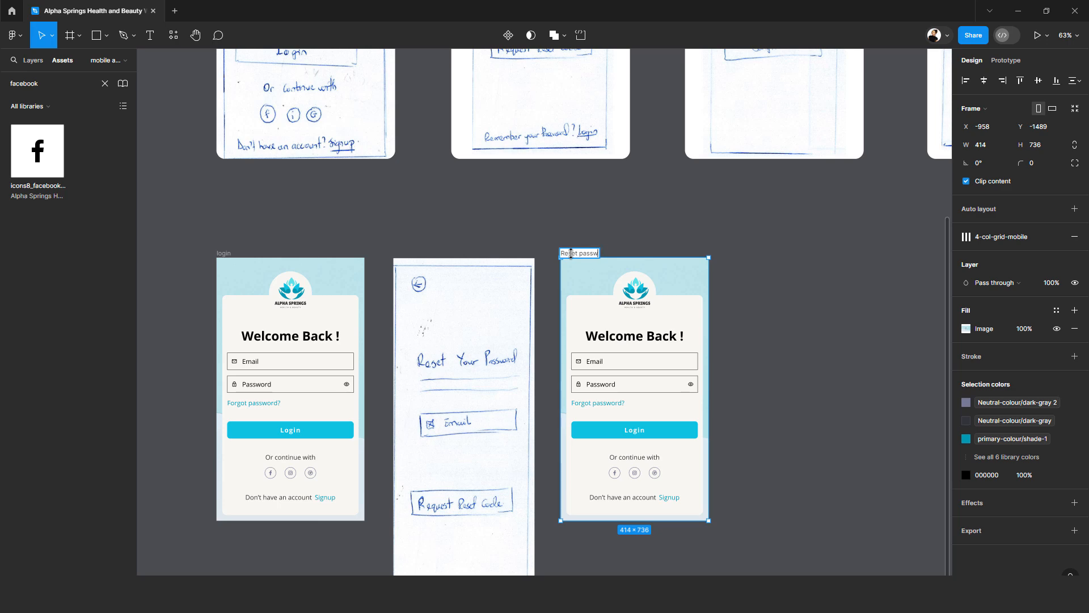
type("d")
- Show the layout grids and ungroup the main content frame with the 40 gap in the Reset password frame
key("ctrl+shift+4")
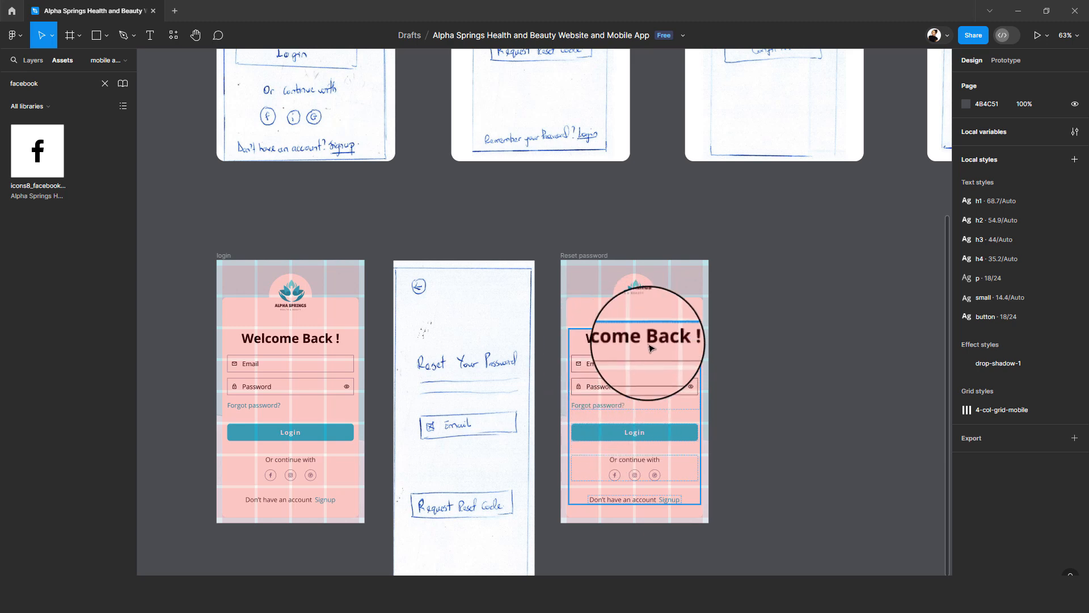
left_click(627, 337)
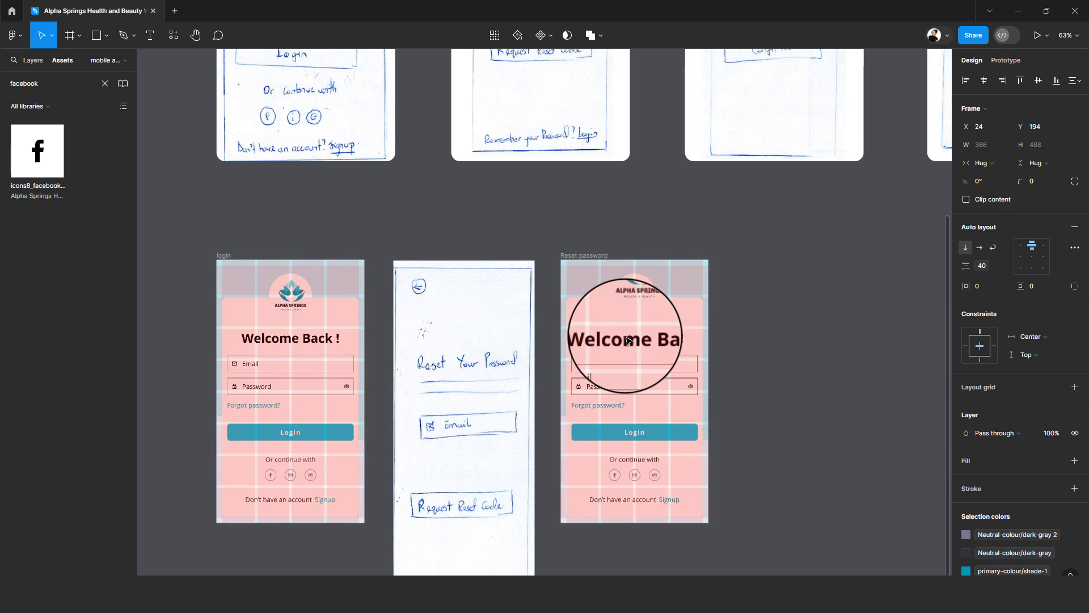
key("Return")
left_click(737, 335)
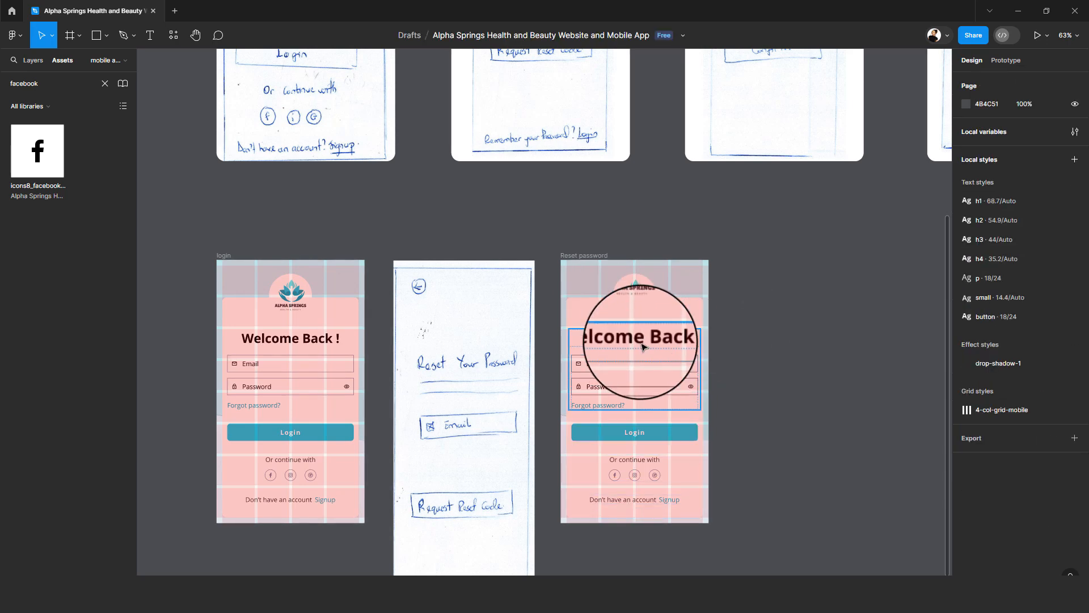
- Change the "Welcome Back !" heading in the Reset password frame to "Reset Your Password"
left_click(642, 344)
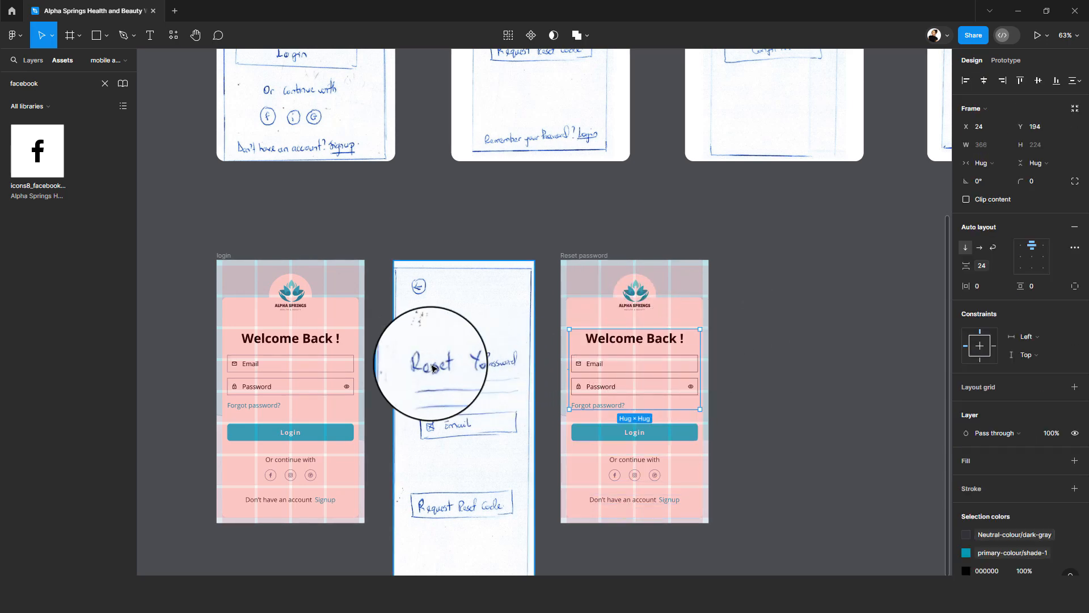
double_click(603, 336)
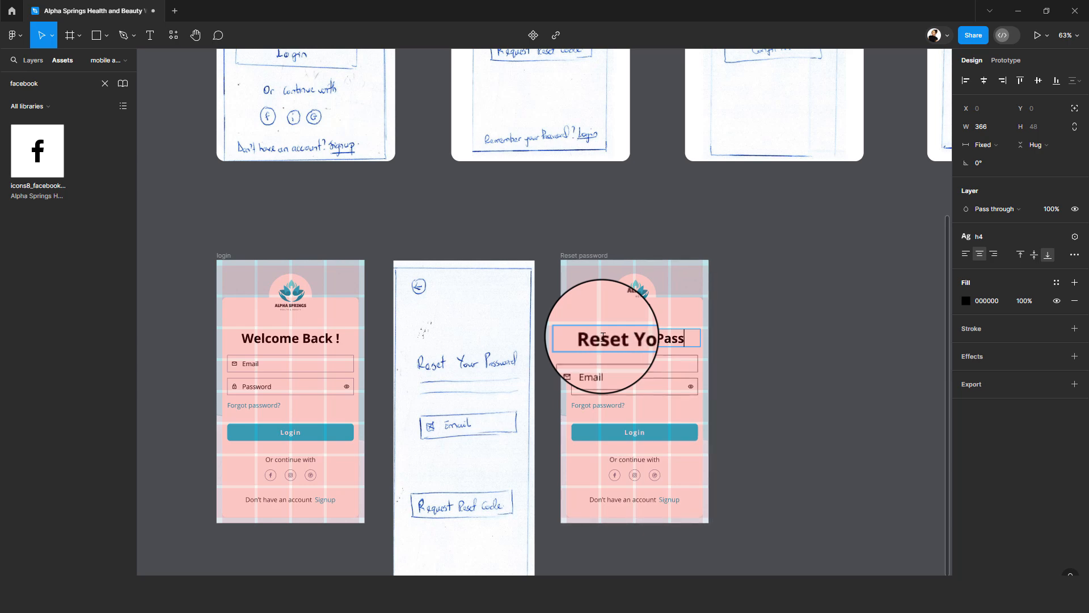
type("d")
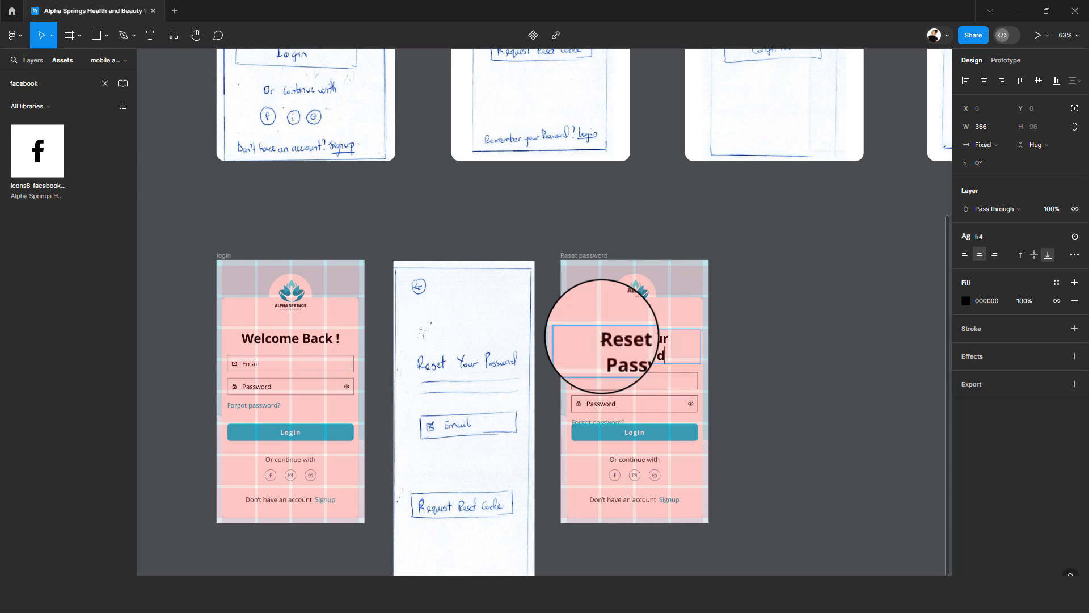
left_click(812, 388)
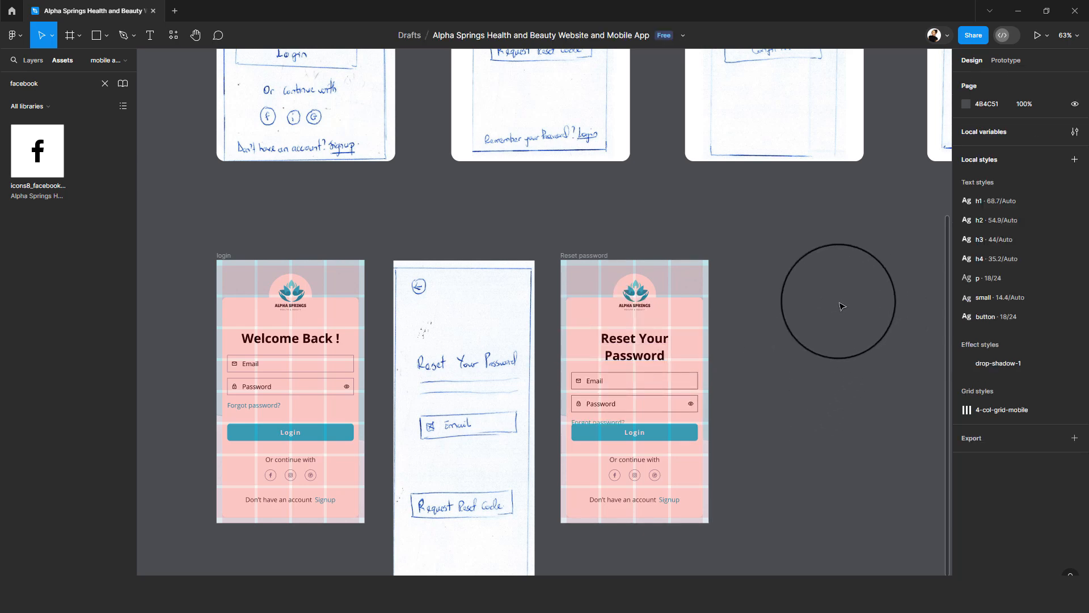
- Ungroup the frame holding the heading and fields, and the nested frame around the Email and Password fields
left_click(631, 388)
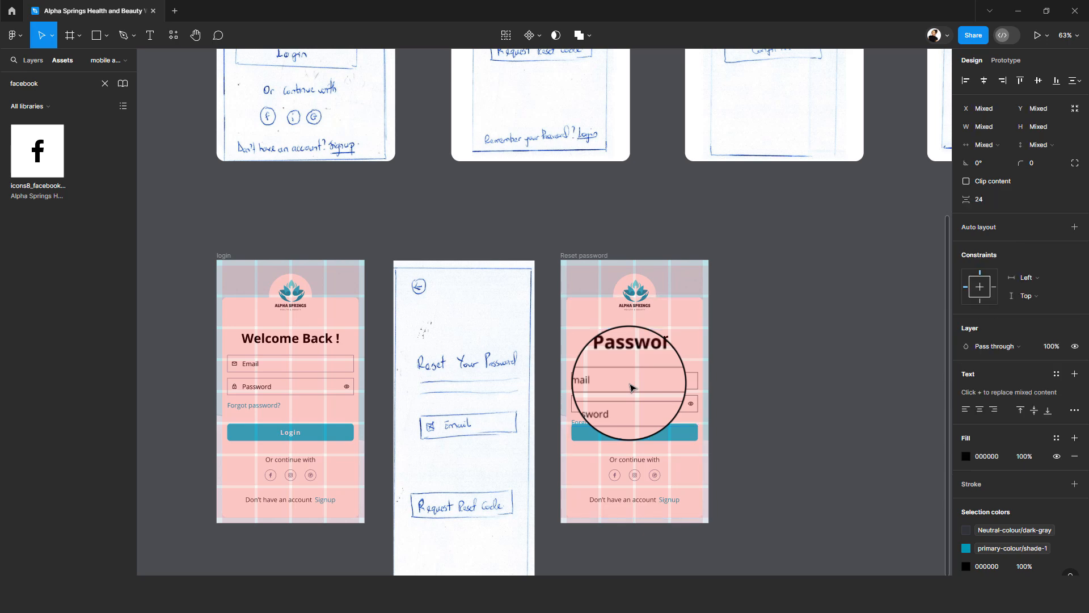
left_click(802, 450)
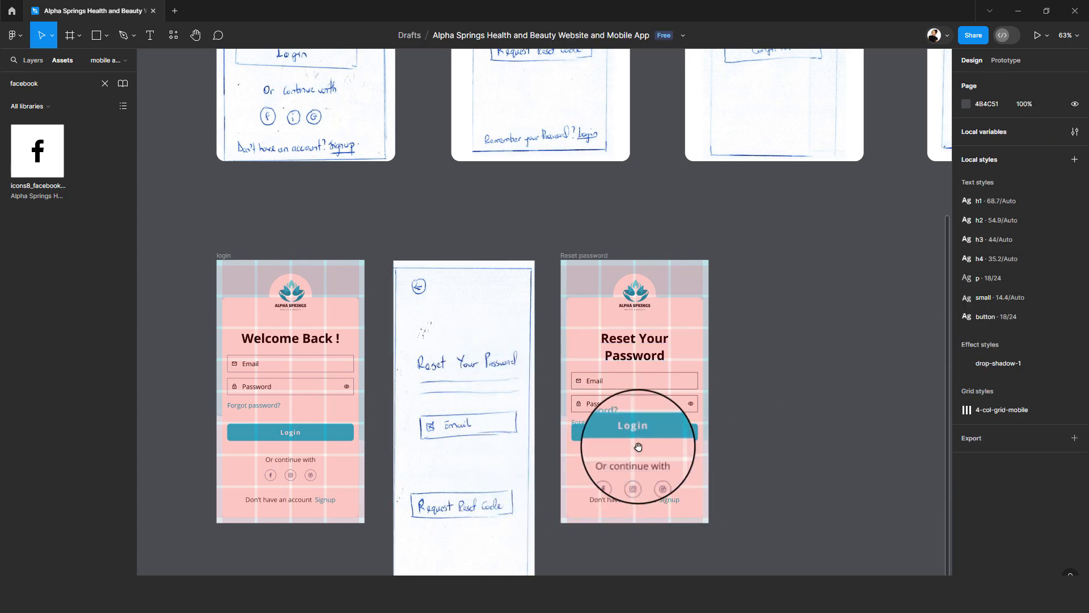
scroll(627, 353, "down", 4)
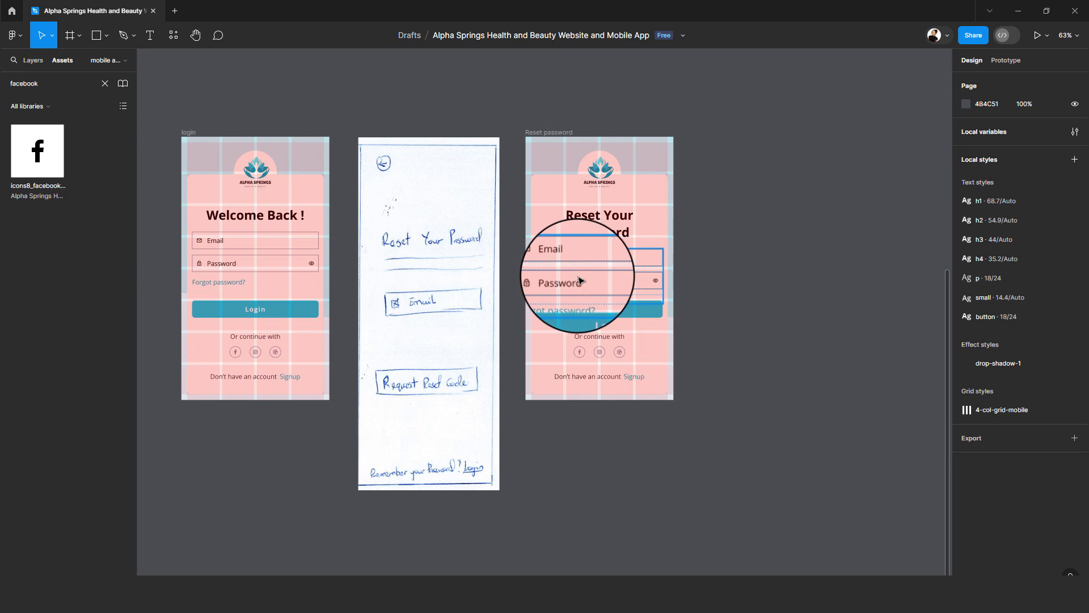
left_click(580, 280)
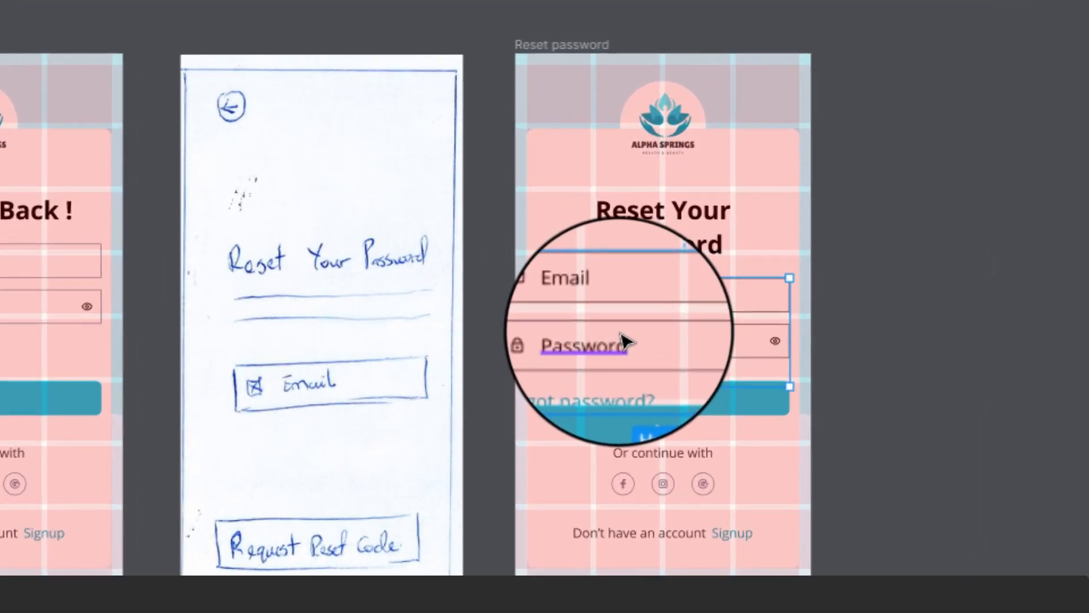
key("Escape")
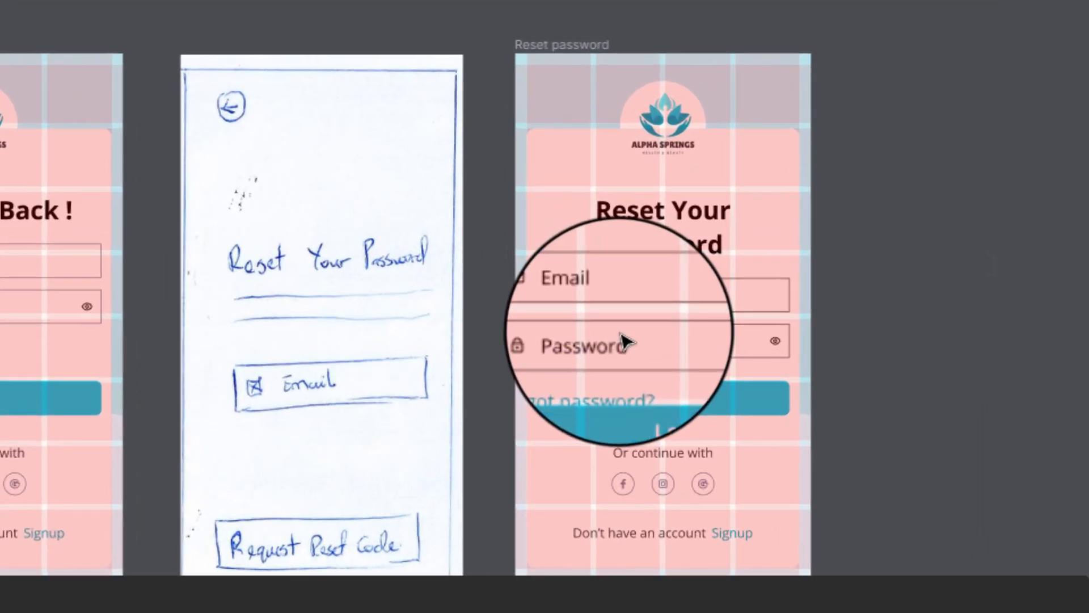
- Delete the Password field and the "Forgot password?" link from the Reset password frame
left_click(623, 340)
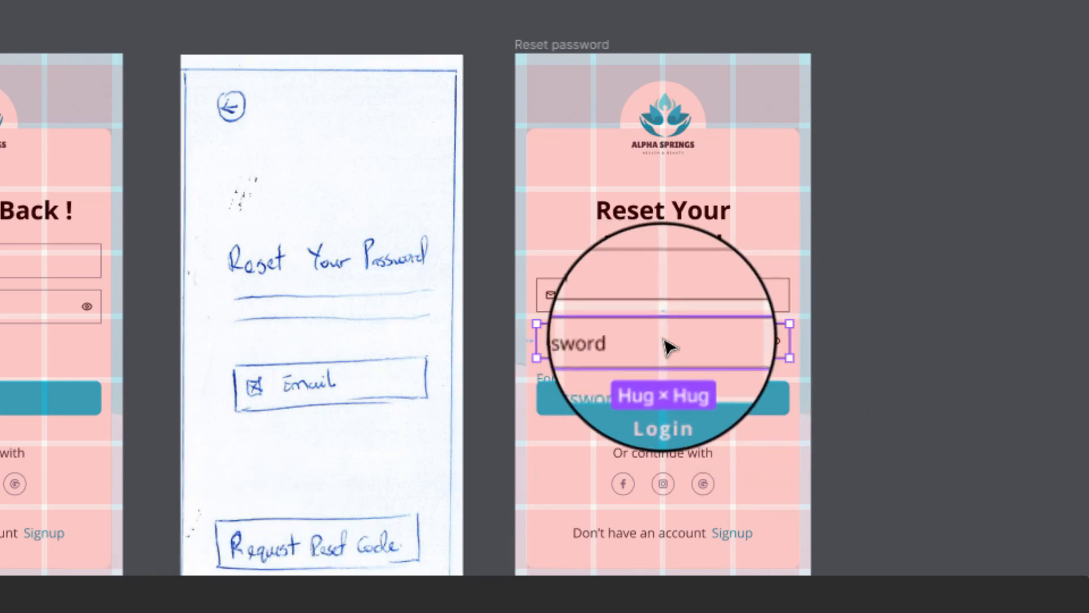
key("Delete")
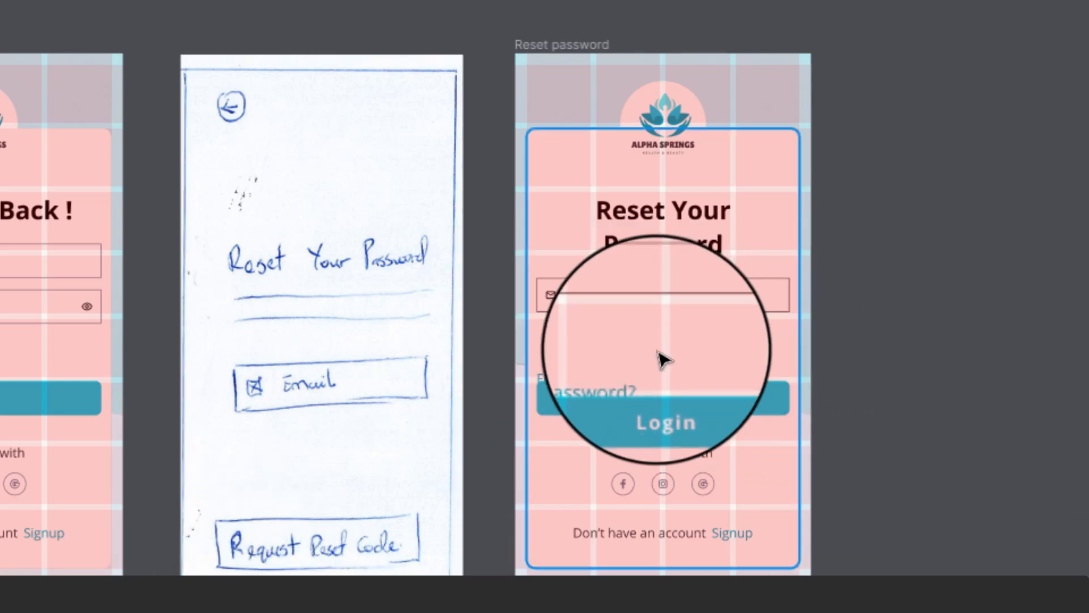
left_click(618, 379)
key("Delete")
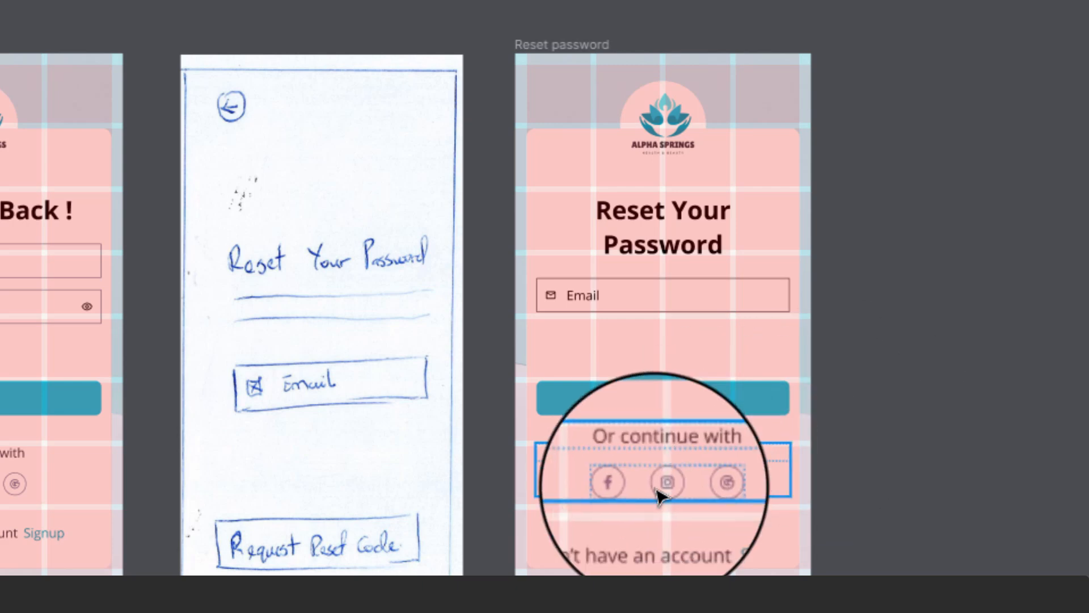
- Ungroup the "Or continue with" section and the row of social icons inside it in the Reset password frame
left_click(683, 467)
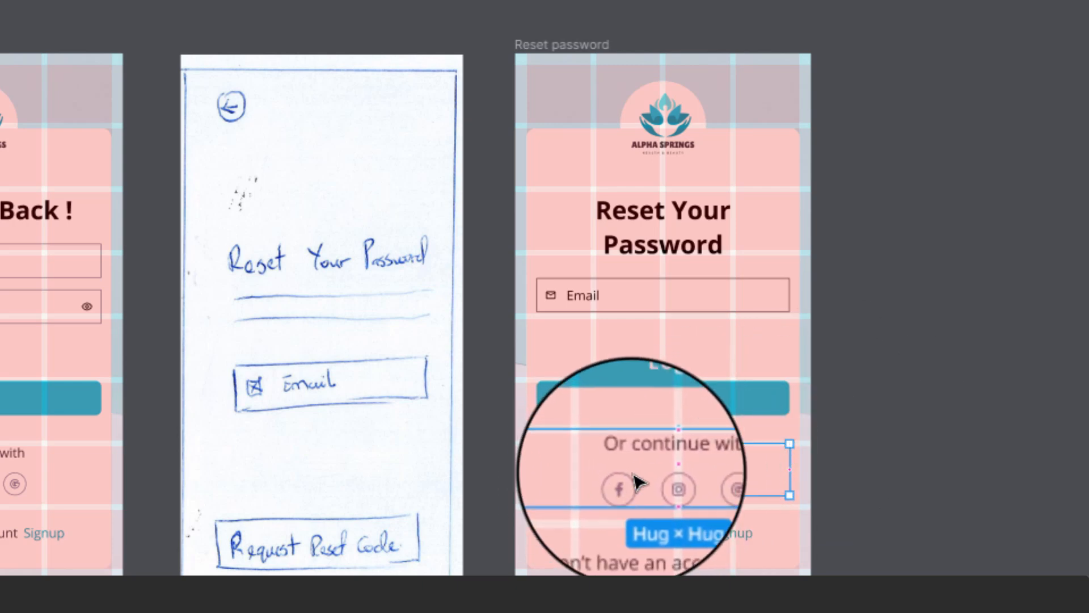
key("Escape")
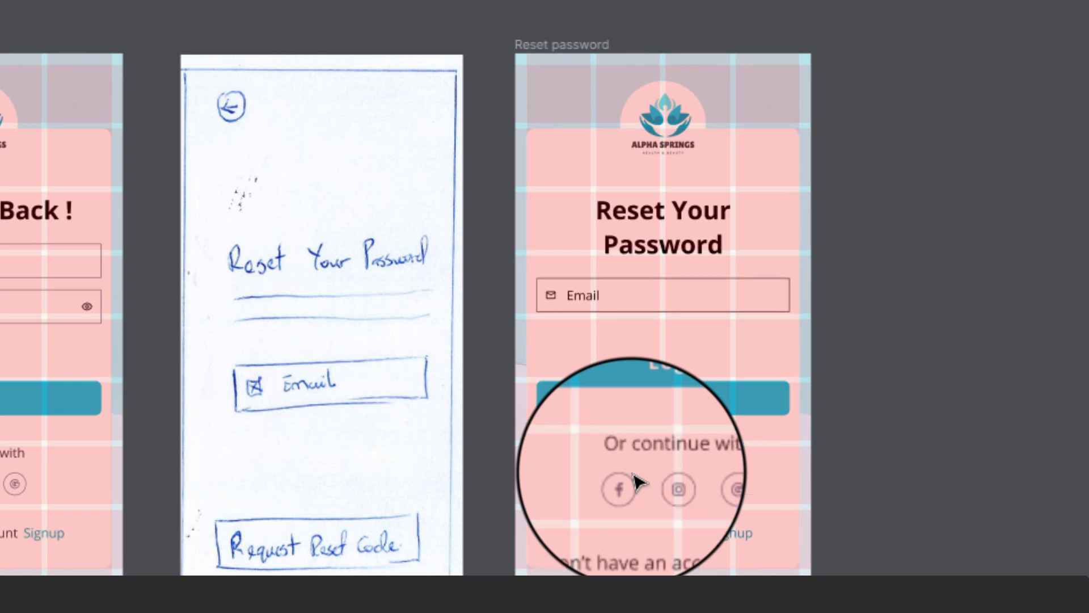
left_click(661, 487)
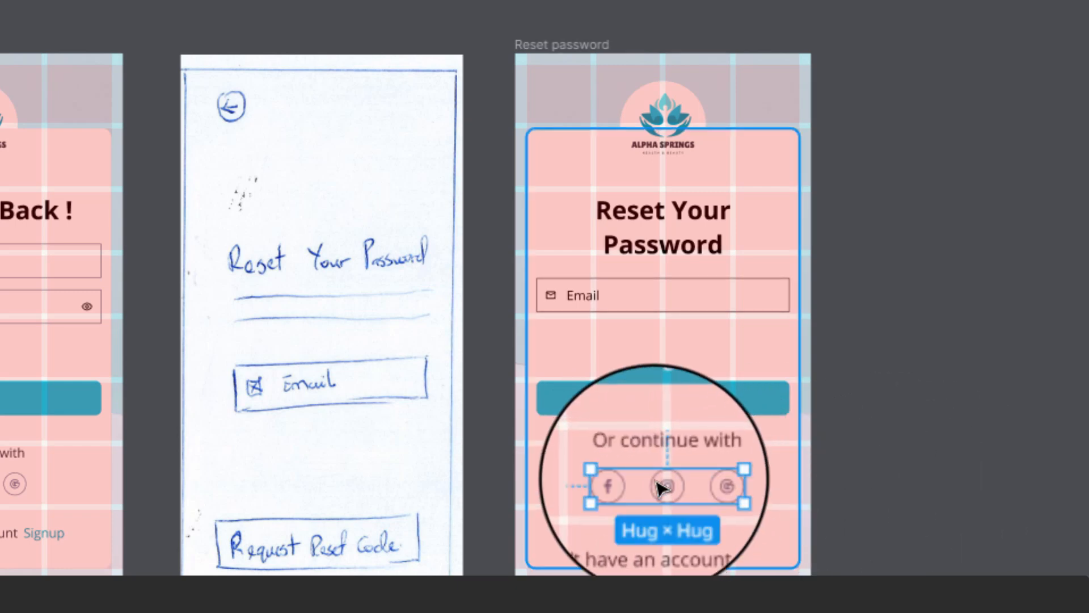
key("ctrl+shift+g")
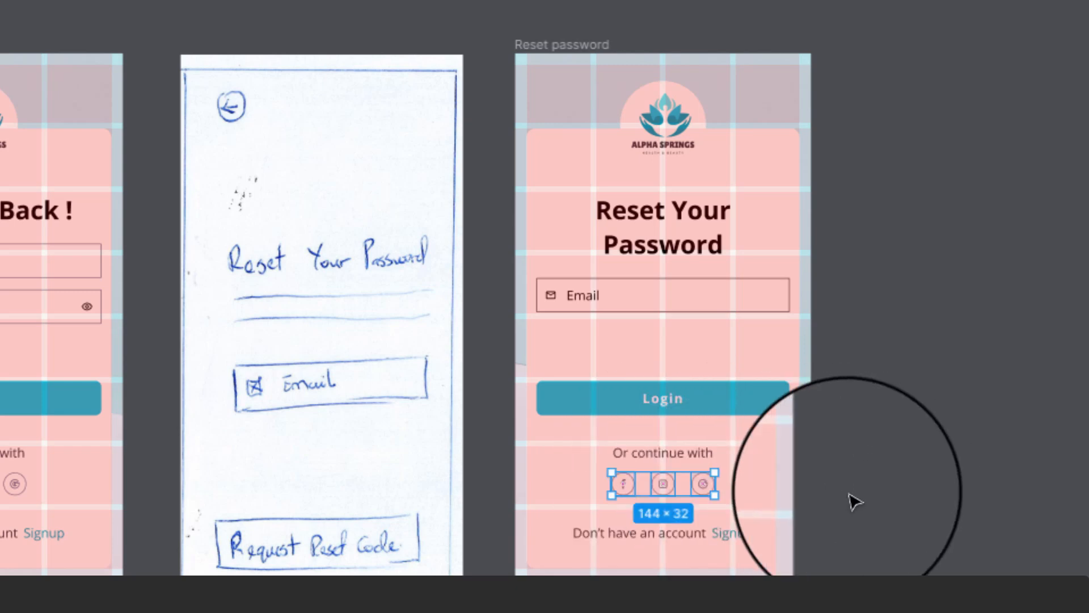
left_click(851, 498)
- Delete the two social icons beside the Facebook one and the "Or continue with" text from the Reset password frame
left_click(664, 487)
left_click(707, 486, "shift")
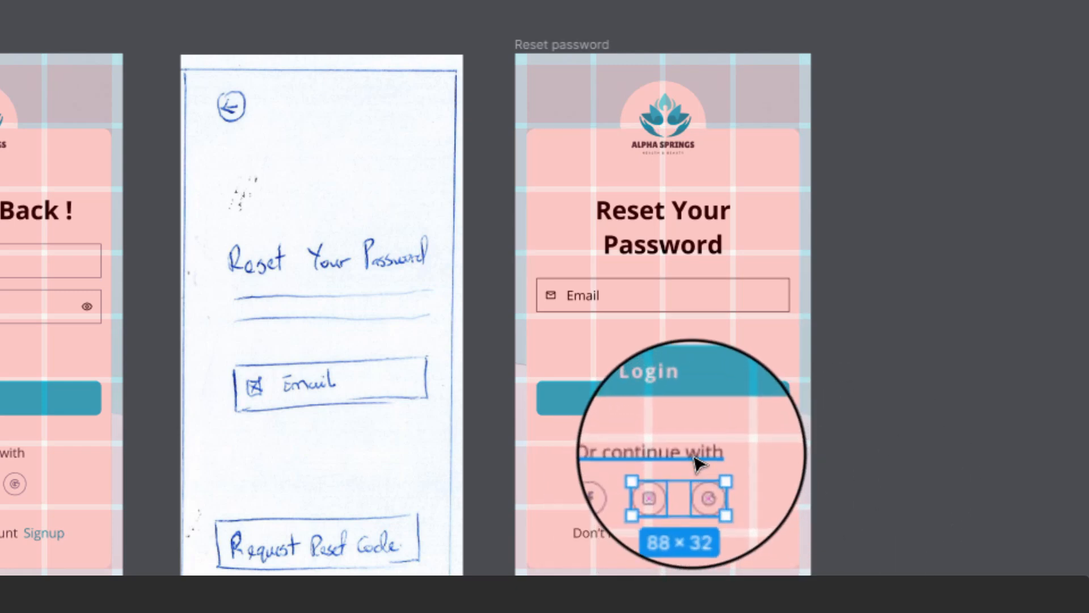
left_click(694, 457, "shift")
key("Delete")
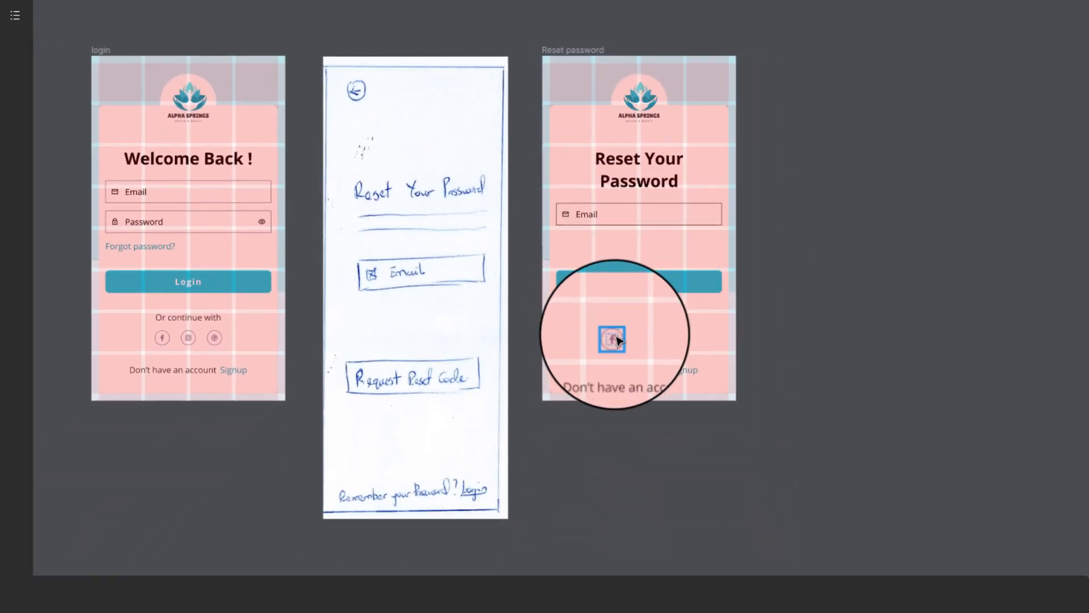
- Move the remaining Facebook icon button to the upper-left grid corner of the Reset password frame, at X 16, Y 16
left_click_drag(617, 341, 560, 77)
scroll(561, 97, "up", 5)
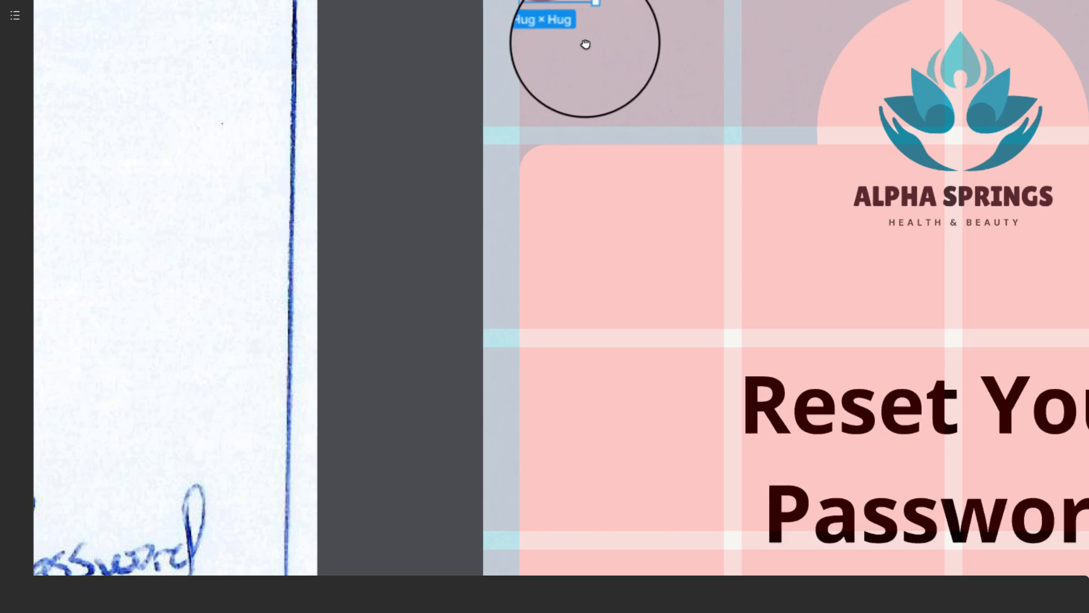
scroll(584, 43, "up", 4)
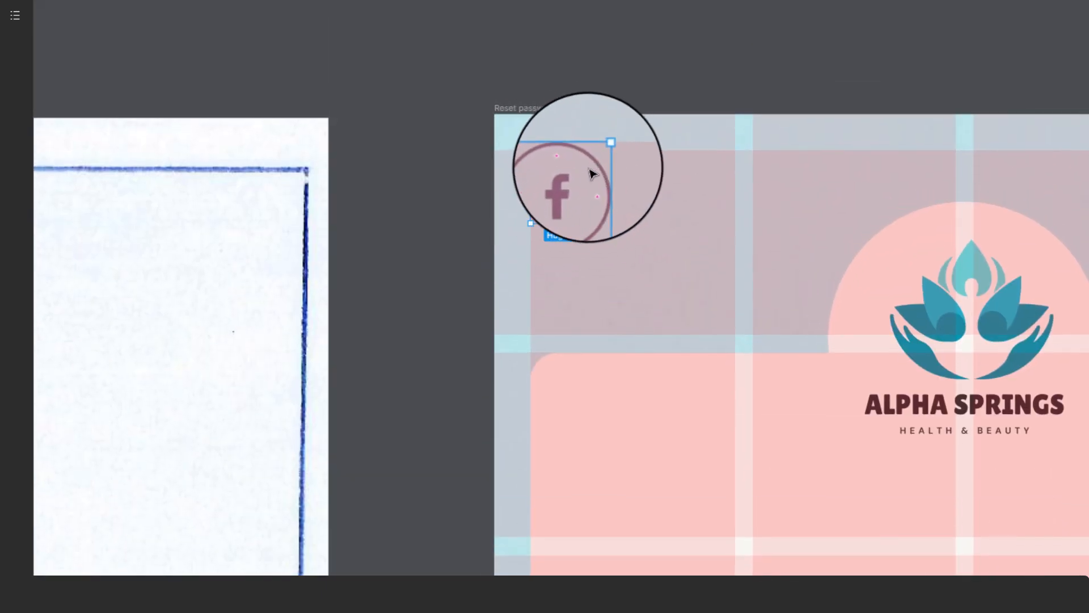
mouse_move(562, 139)
left_mouse_down()
mouse_move(556, 127)
mouse_move(544, 175)
mouse_move(545, 131)
left_mouse_up()
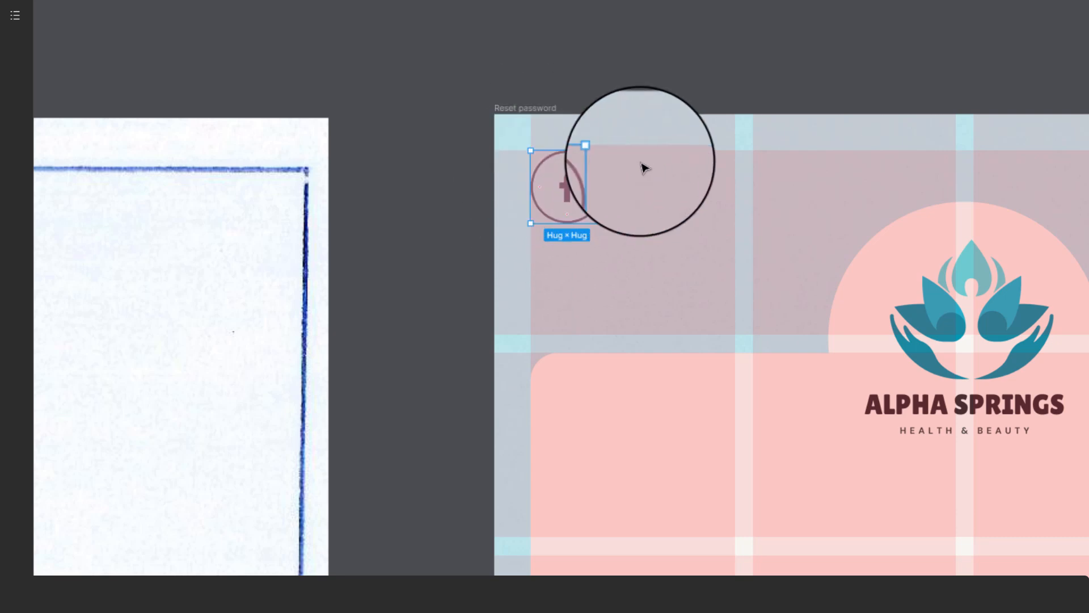
scroll(561, 164, "up", 5)
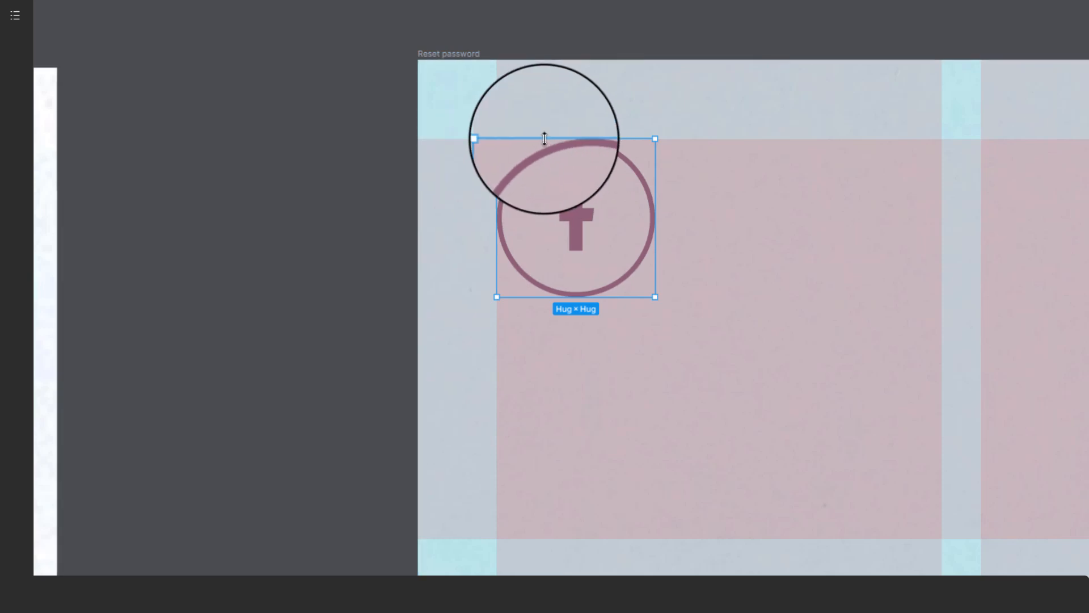
scroll(590, 187, "down", 4)
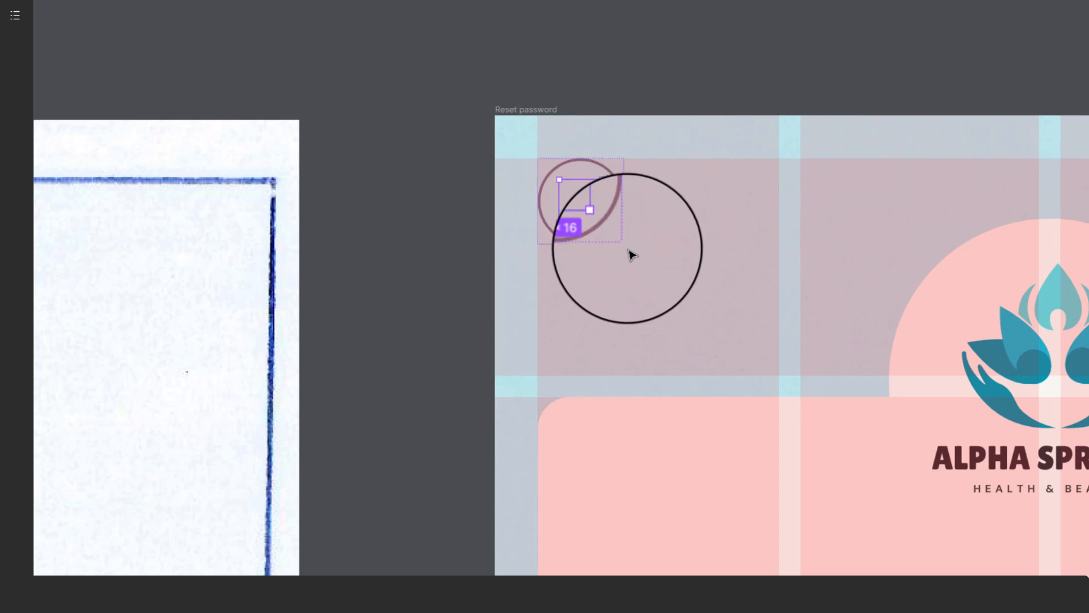
- Fill the circular back-arrow button in the Reset password frame with the white library colour from the Neutral-colour group
left_click(628, 249)
left_click(603, 230)
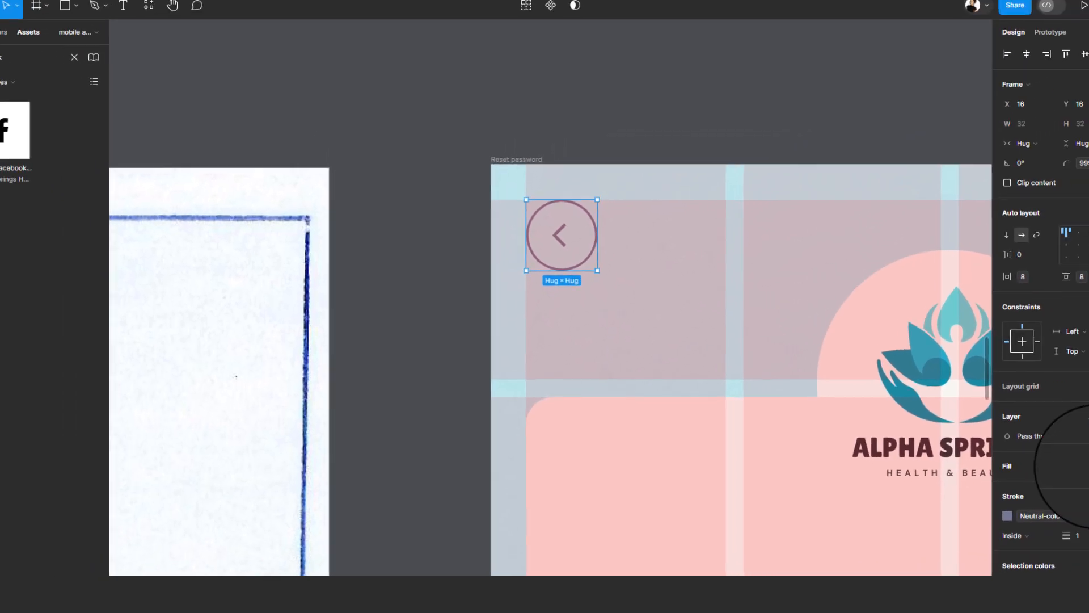
left_click(1057, 461)
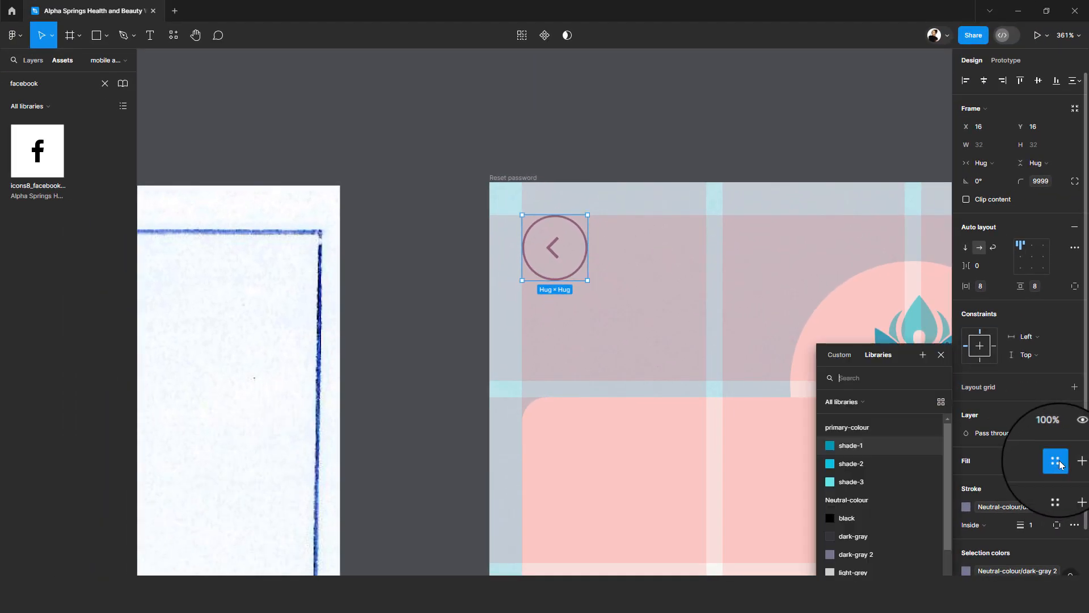
scroll(867, 502, "down", 2)
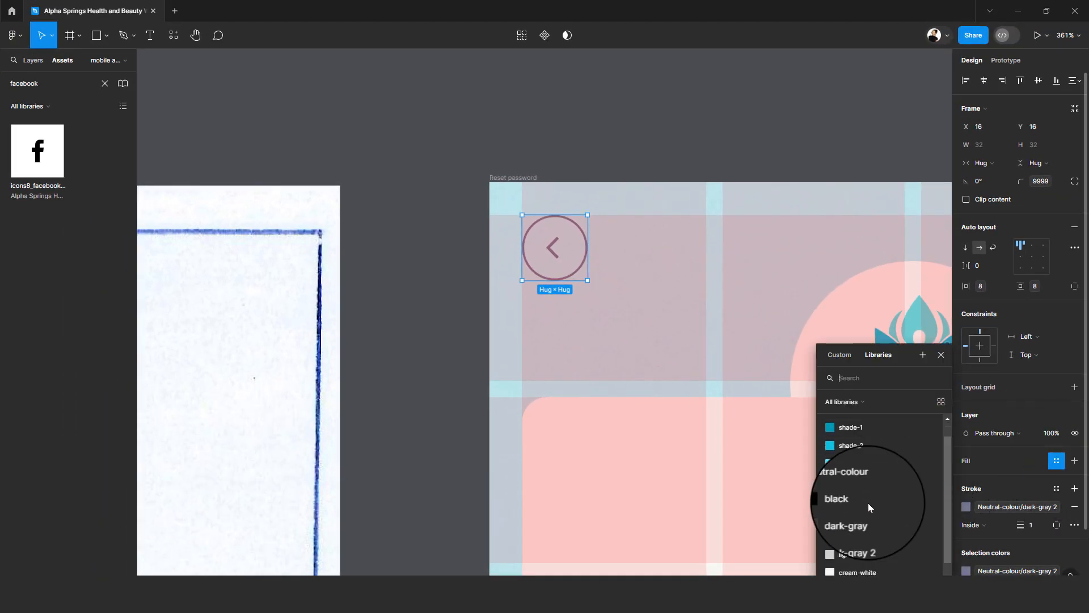
left_click(847, 573)
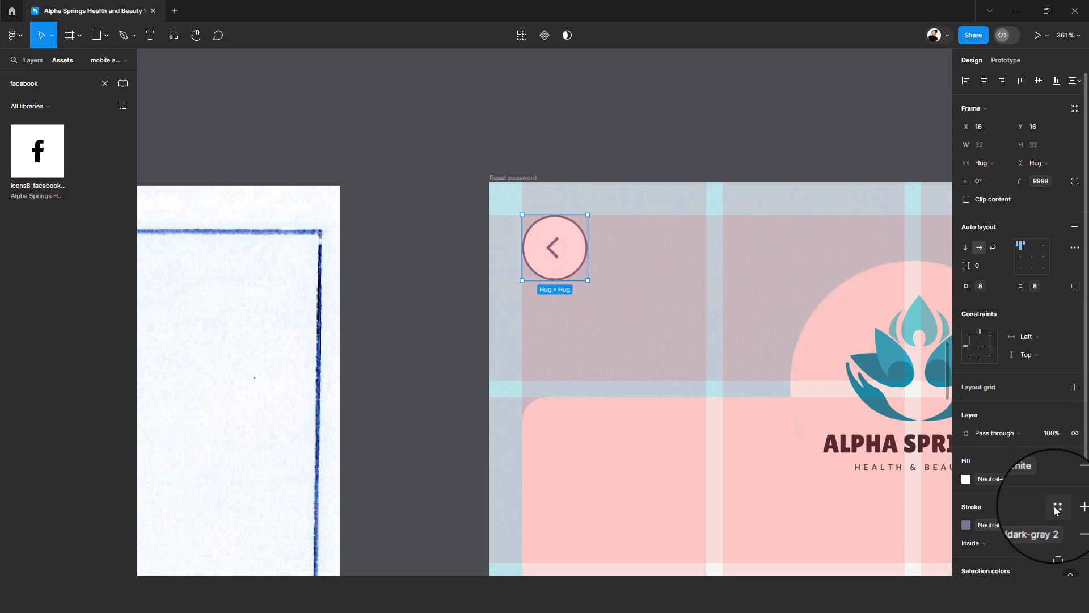
- Remove the stroke from the circular back-arrow button in the Reset password frame
left_click(1075, 527)
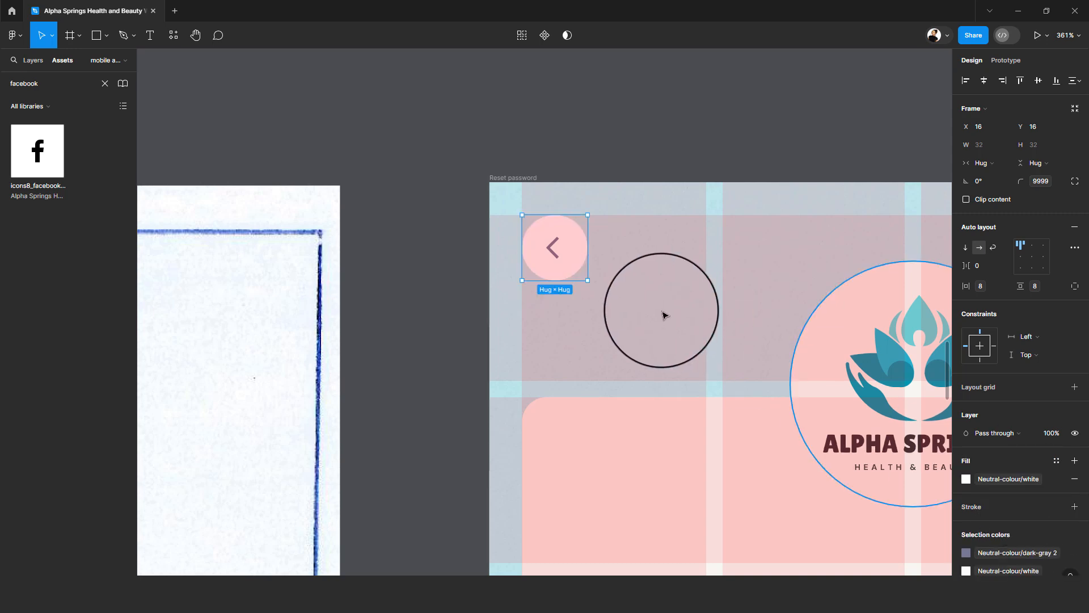
scroll(664, 311, "down", 5)
scroll(696, 322, "down", 4)
scroll(695, 322, "right", 4)
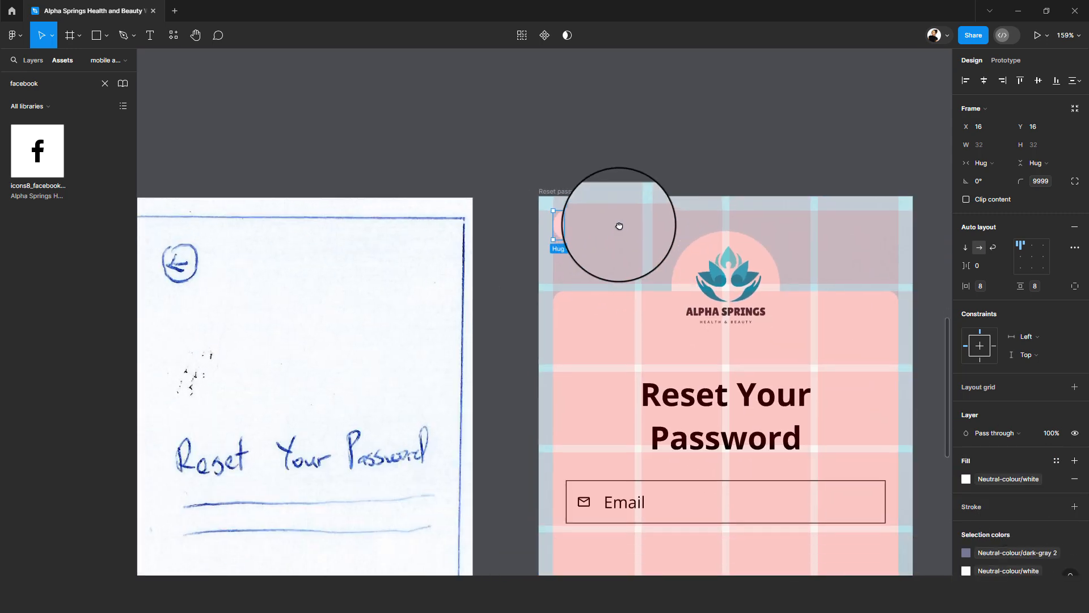
left_click_drag(636, 145, 610, 142)
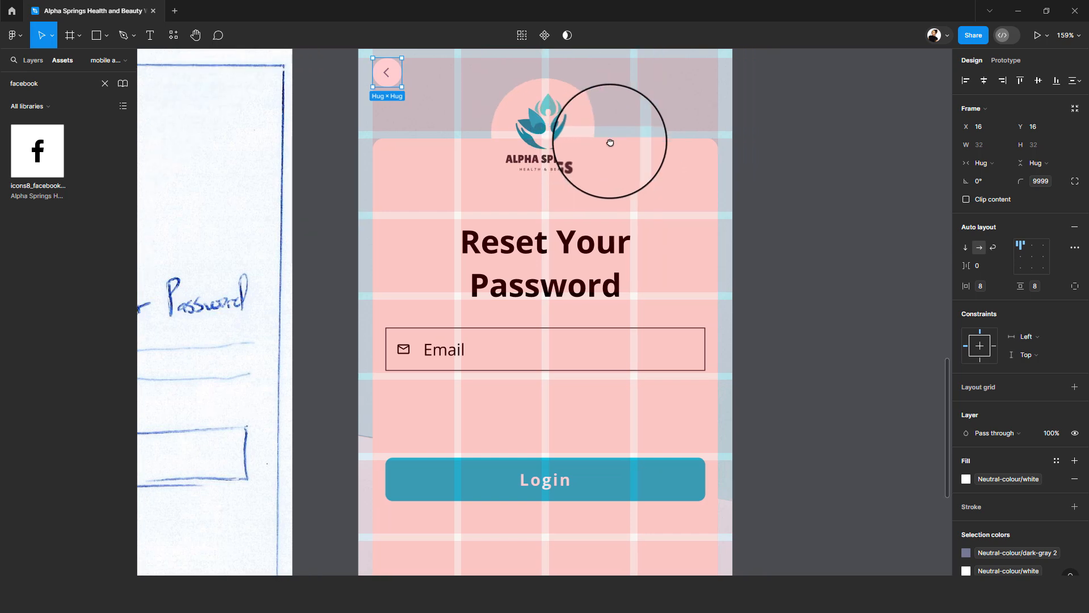
- Move the Email field in the Reset password frame down to just above the Login button
left_click(583, 287)
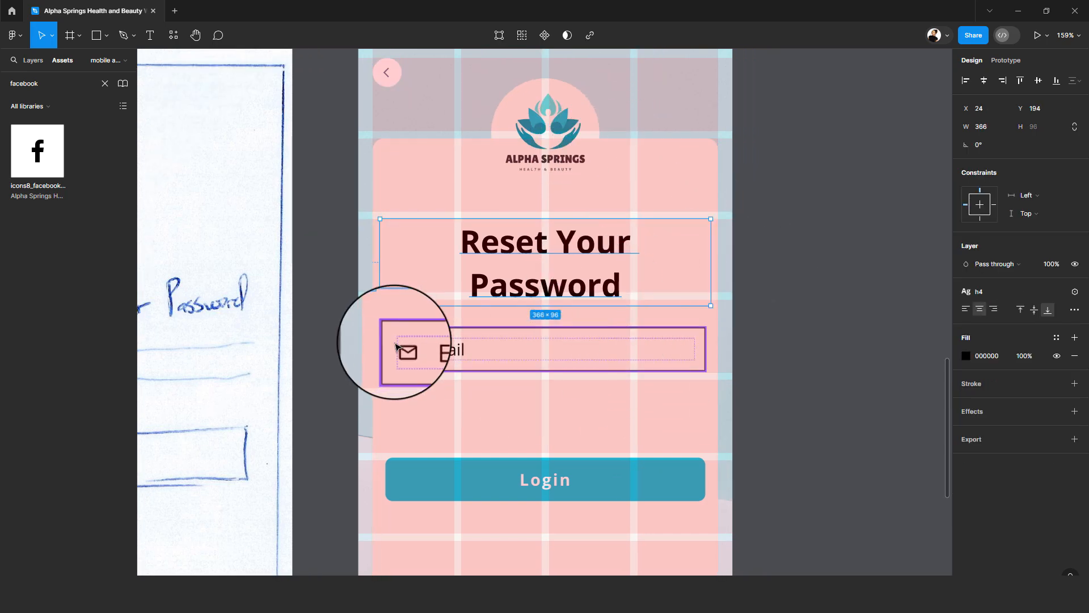
scroll(523, 316, "left", 4)
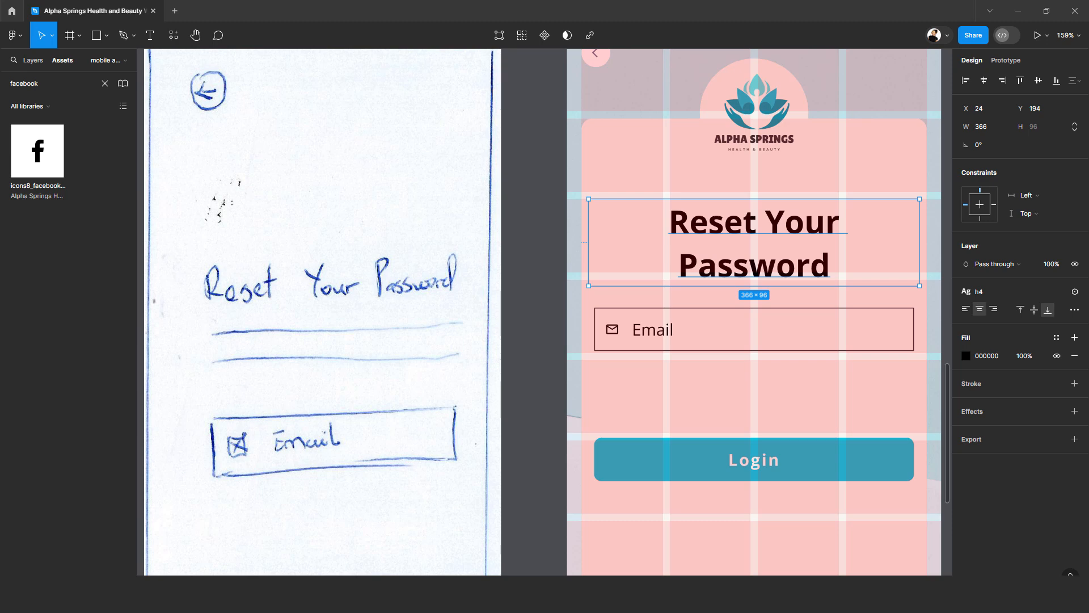
scroll(826, 355, "down", 3)
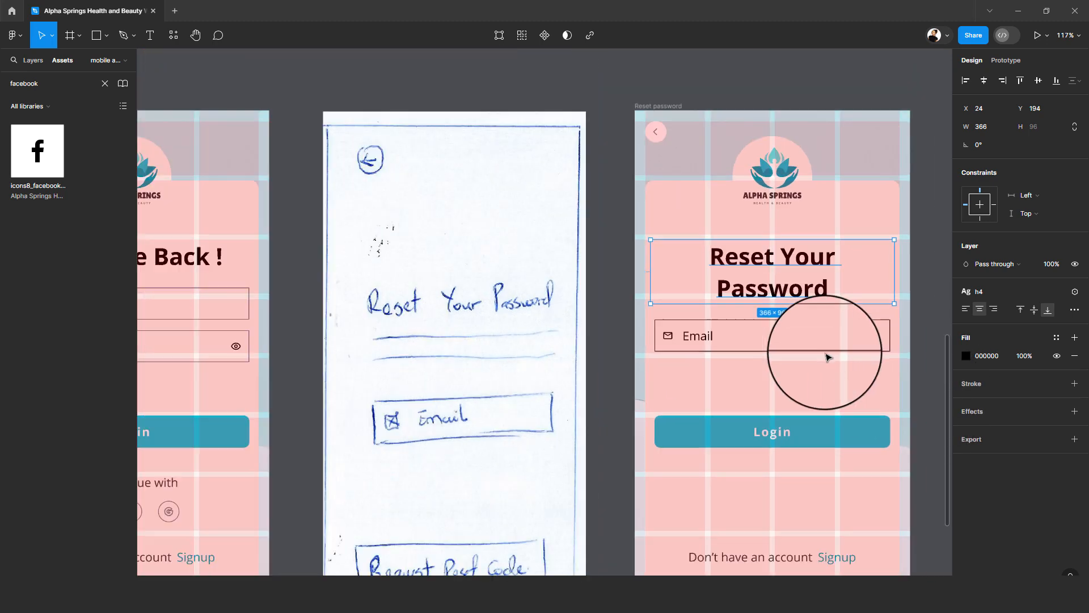
left_click_drag(805, 338, 811, 403)
- Duplicate the "Reset Your Password" heading directly beneath the original and apply the p text style to the copy
left_click(793, 282)
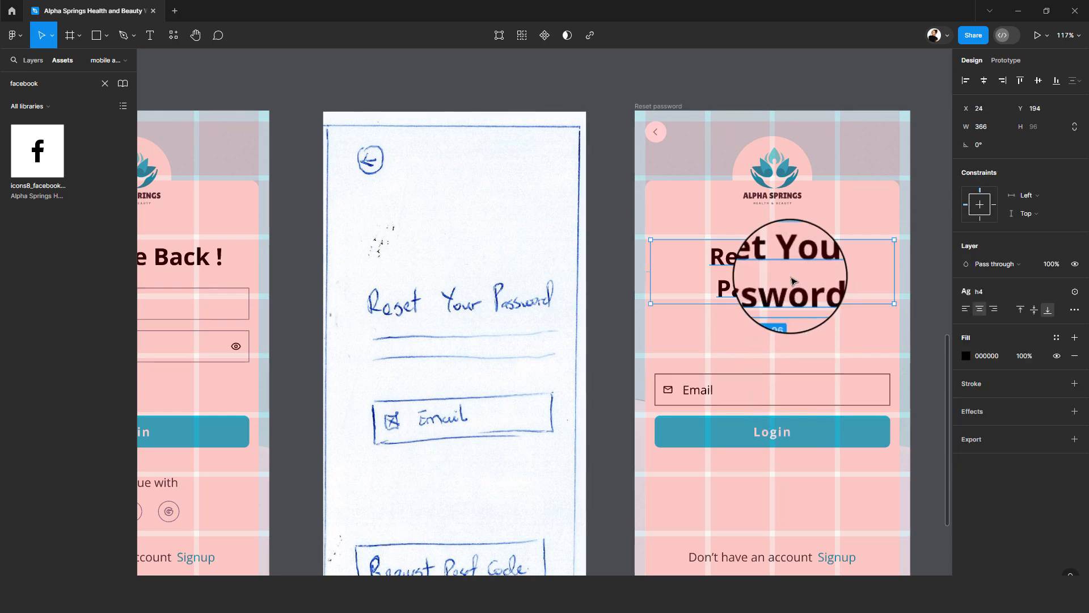
left_click_drag(793, 280, 799, 342, "alt")
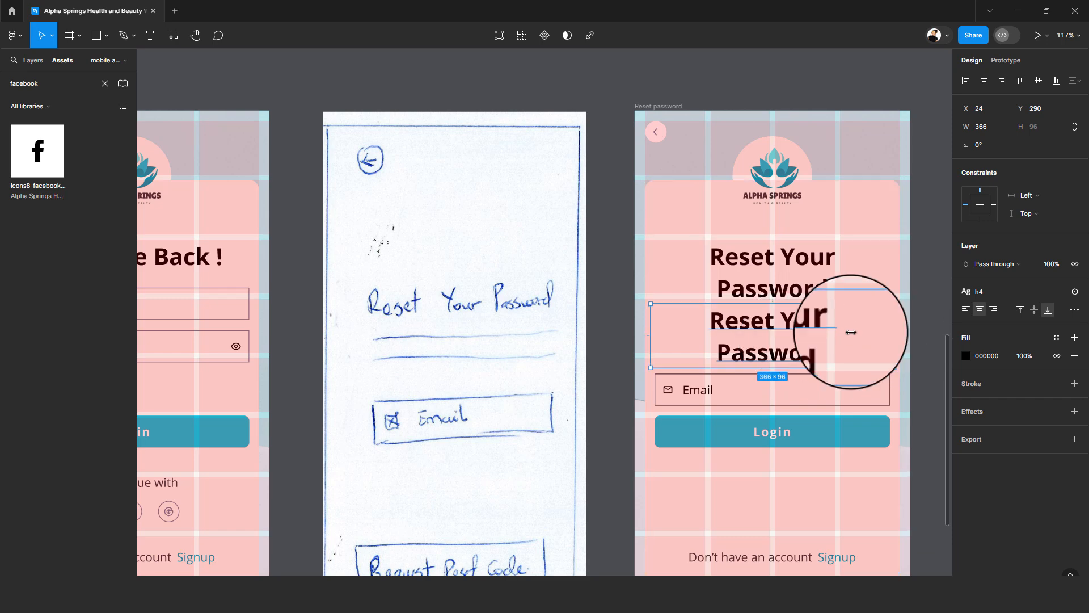
left_click(985, 294)
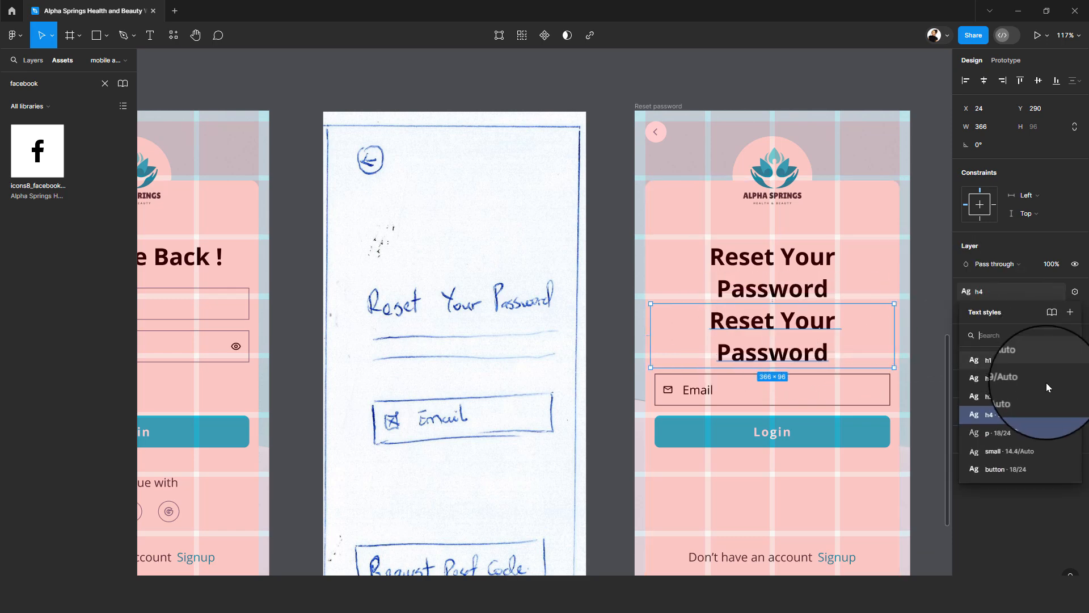
left_click(1013, 432)
left_click_drag(767, 363, 773, 318)
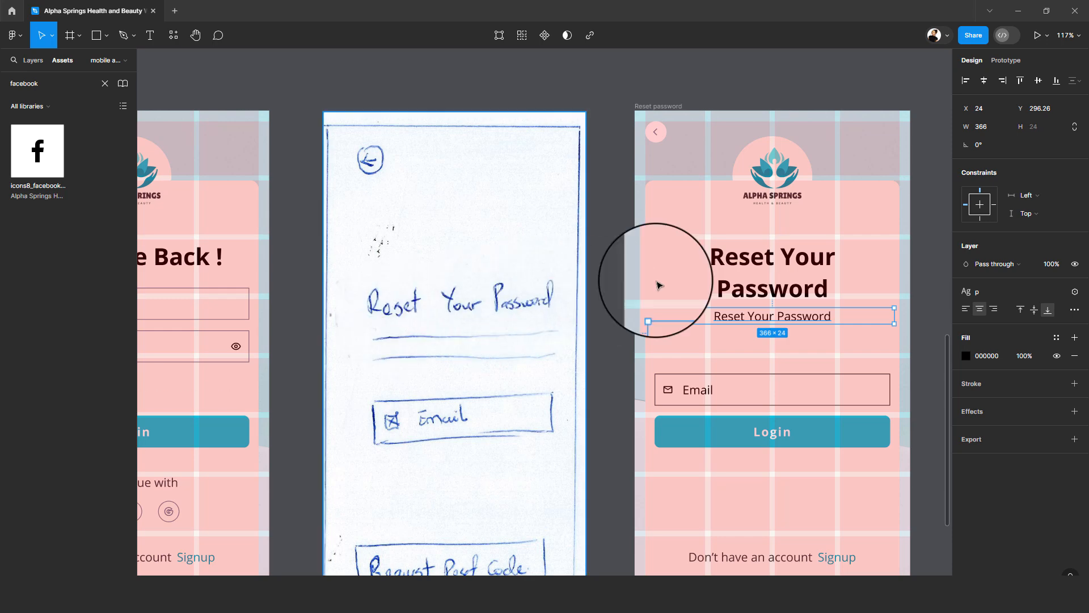
- Replace the duplicated text with "Enter the email address you used when creating your Alpha Springs account and we'll send a code to reset your password"
double_click(789, 318)
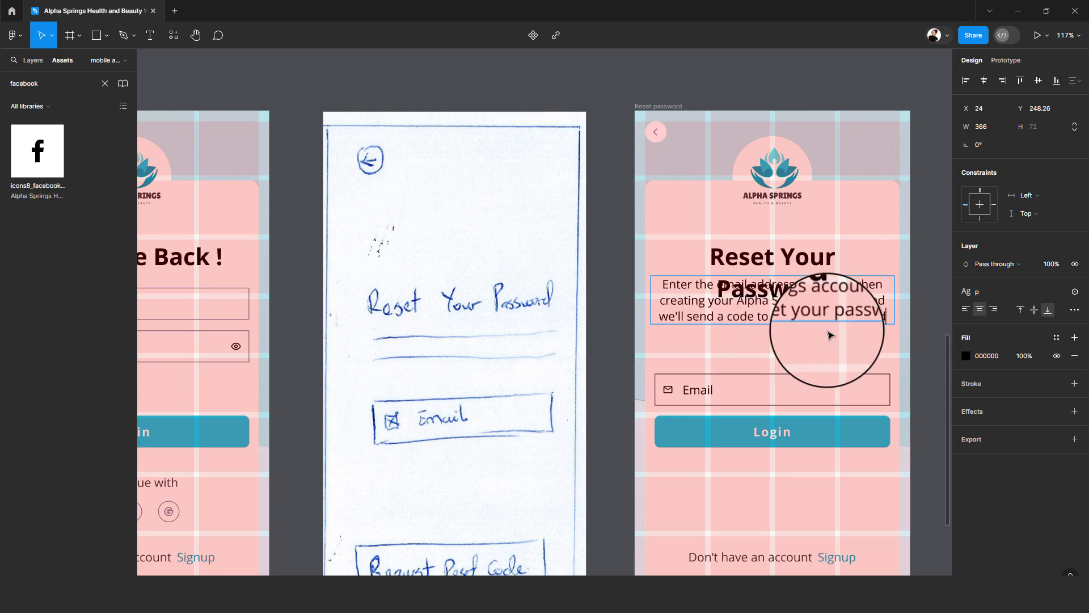
key("Escape")
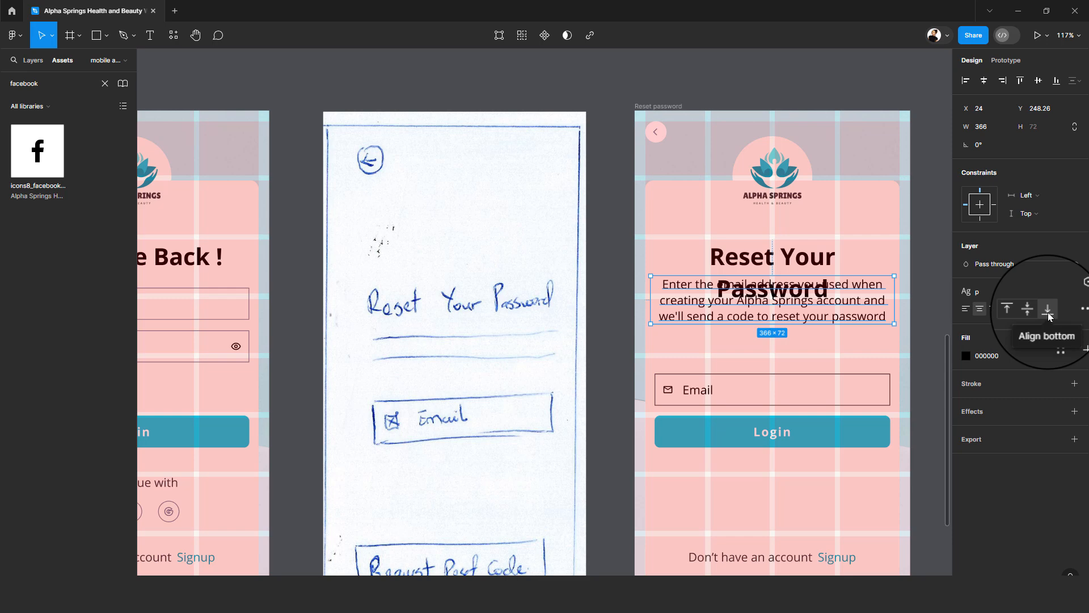
- Align the description text to the top of its box and move it below the heading at Y 296
left_click(1012, 308)
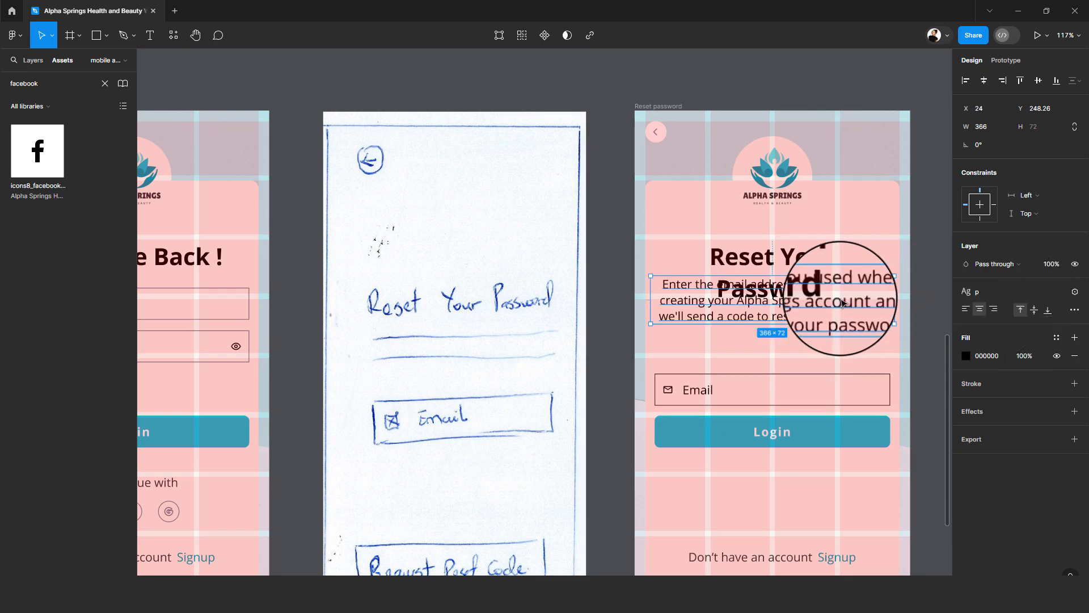
left_click_drag(839, 311, 851, 332)
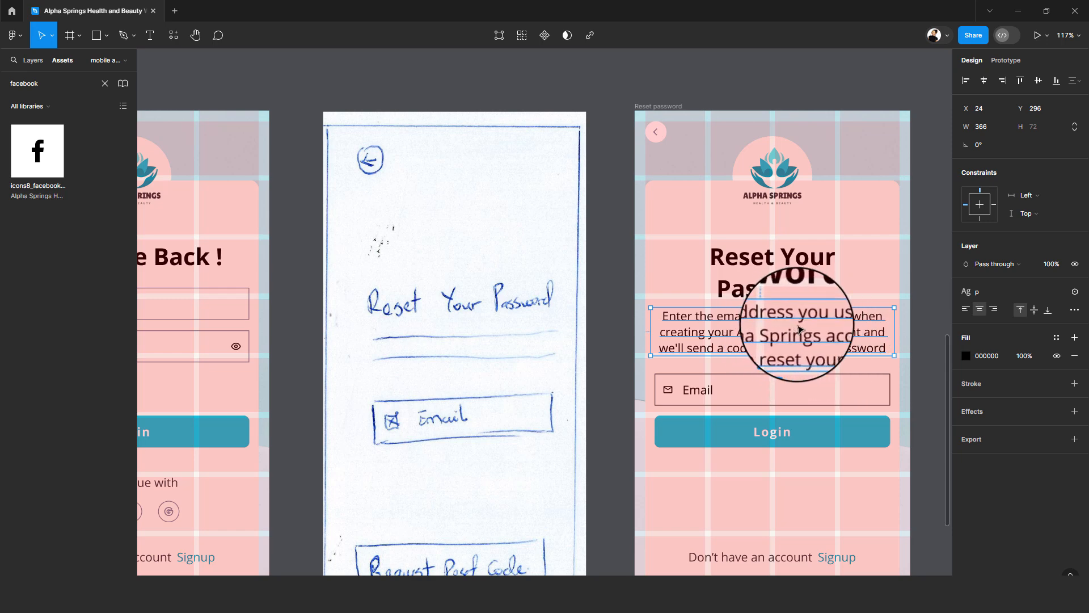
- Select the "Reset Your Password" heading together with the description text beneath it
left_click_drag(791, 332, 563, 220)
scroll(610, 286, "down", 3)
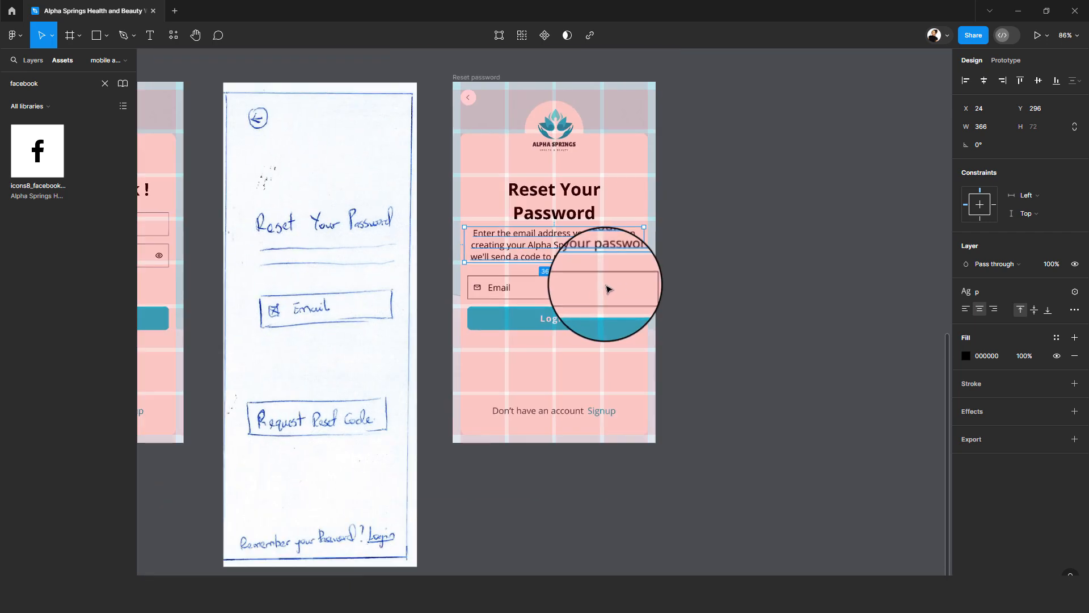
left_click_drag(525, 275, 622, 256)
left_click_drag(486, 244, 652, 262)
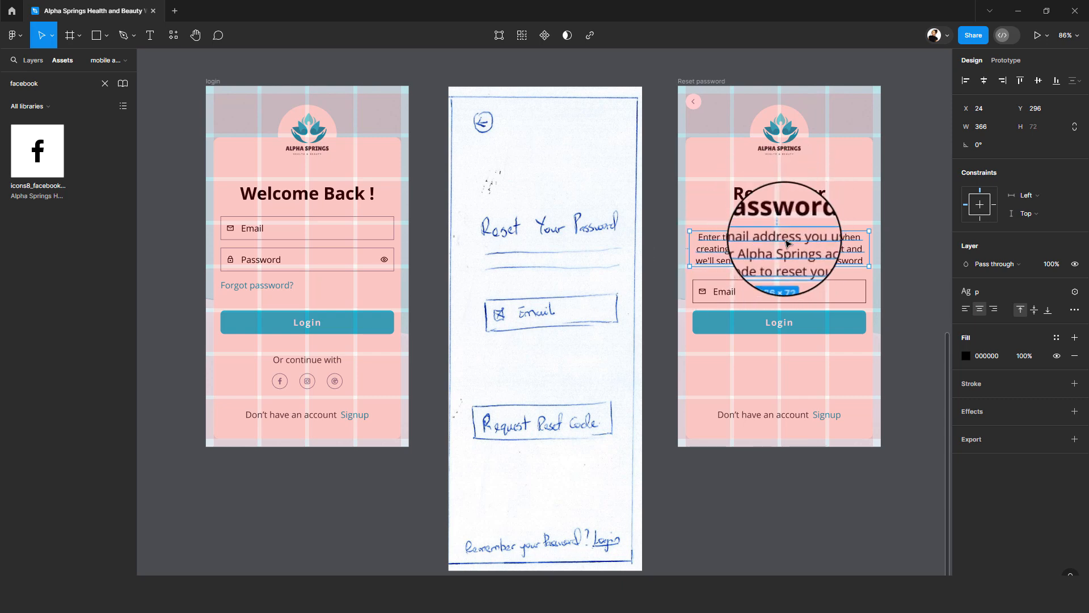
left_click(787, 210)
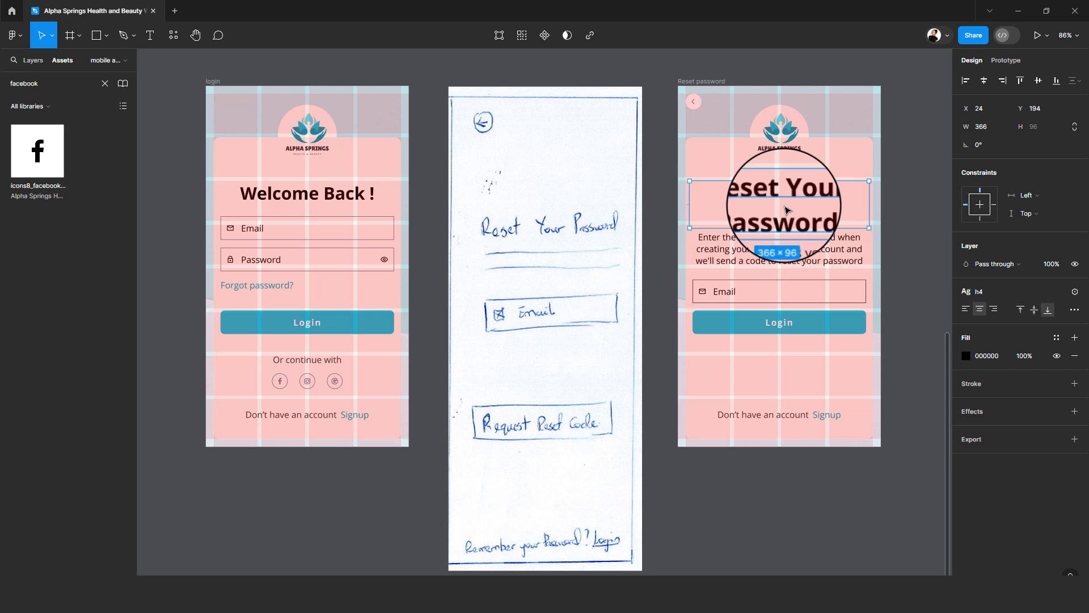
left_click(801, 250, "shift")
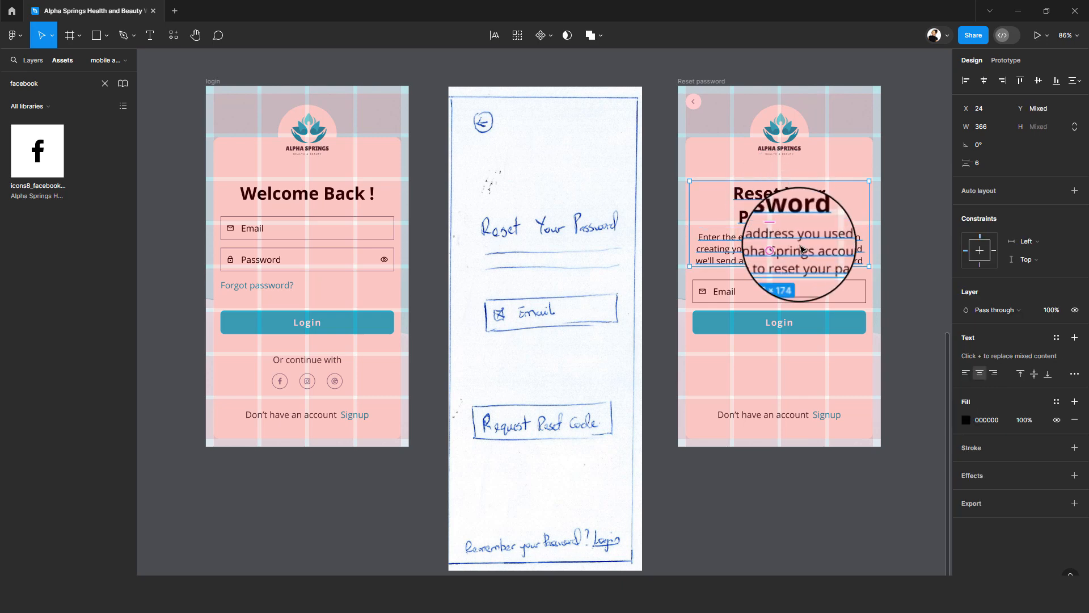
- Wrap the reset heading and description in an auto layout with a vertical spacing of 24
key("shift+a")
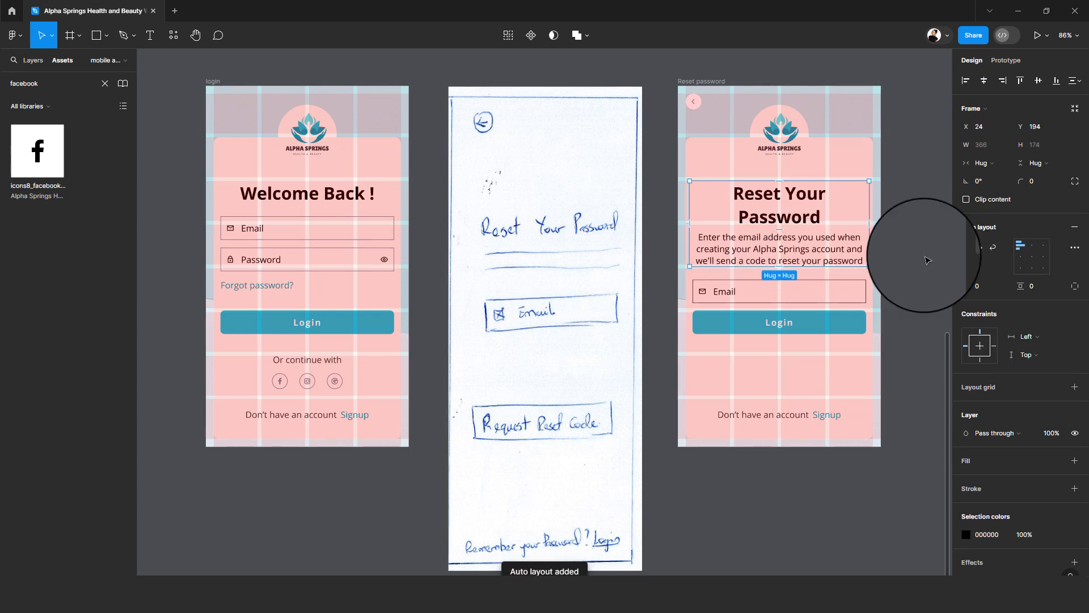
left_click(1009, 265)
left_click(998, 300)
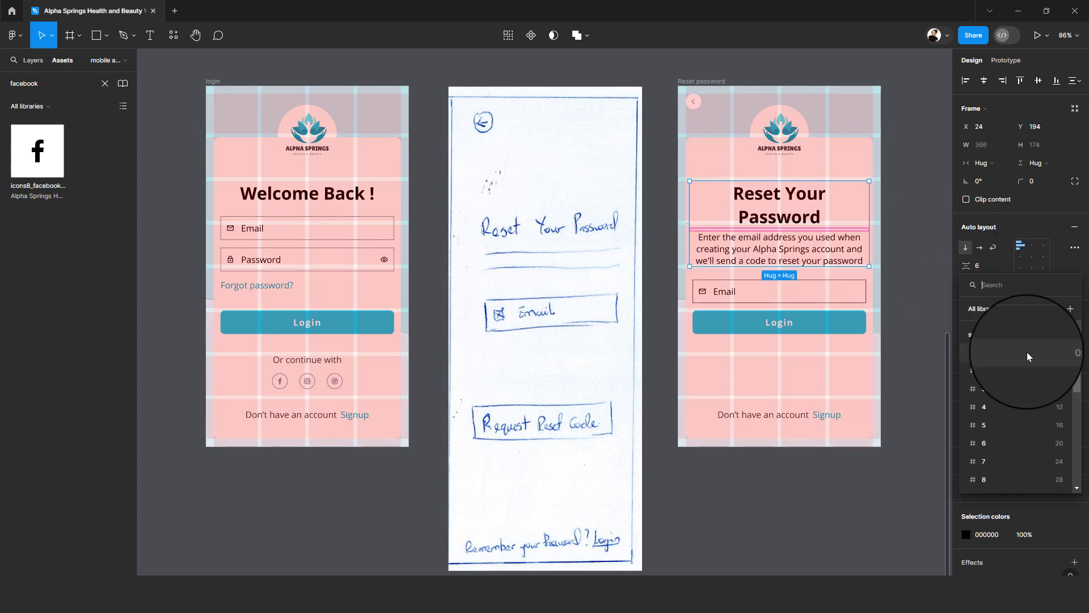
left_click(1036, 457)
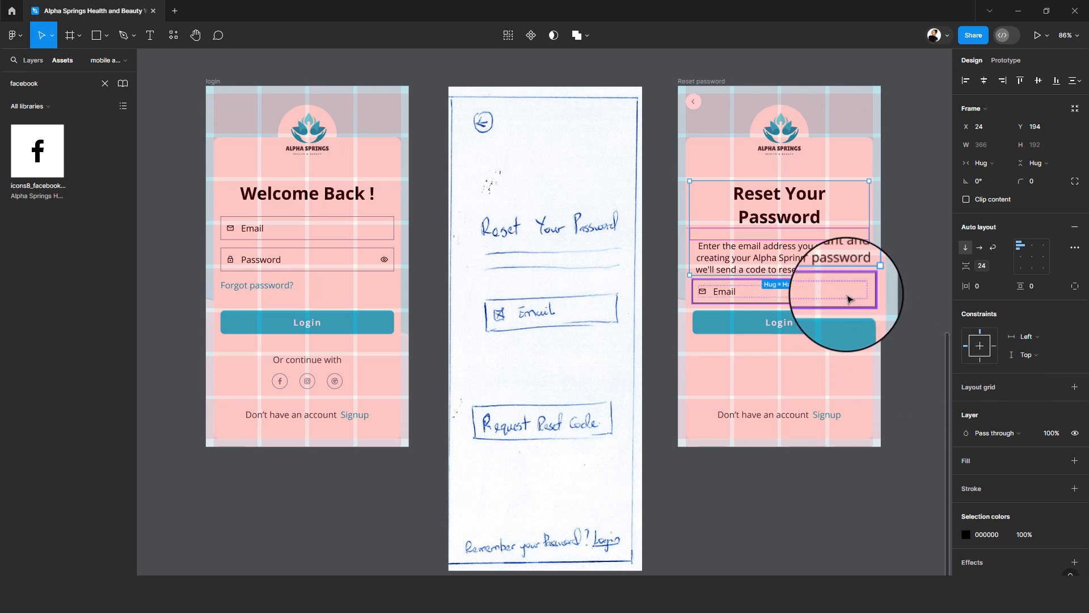
- Check the login form's spacing and move the Email field and Login button lower together on the Reset password screen
left_click(783, 292)
double_click(334, 226)
double_click(334, 226)
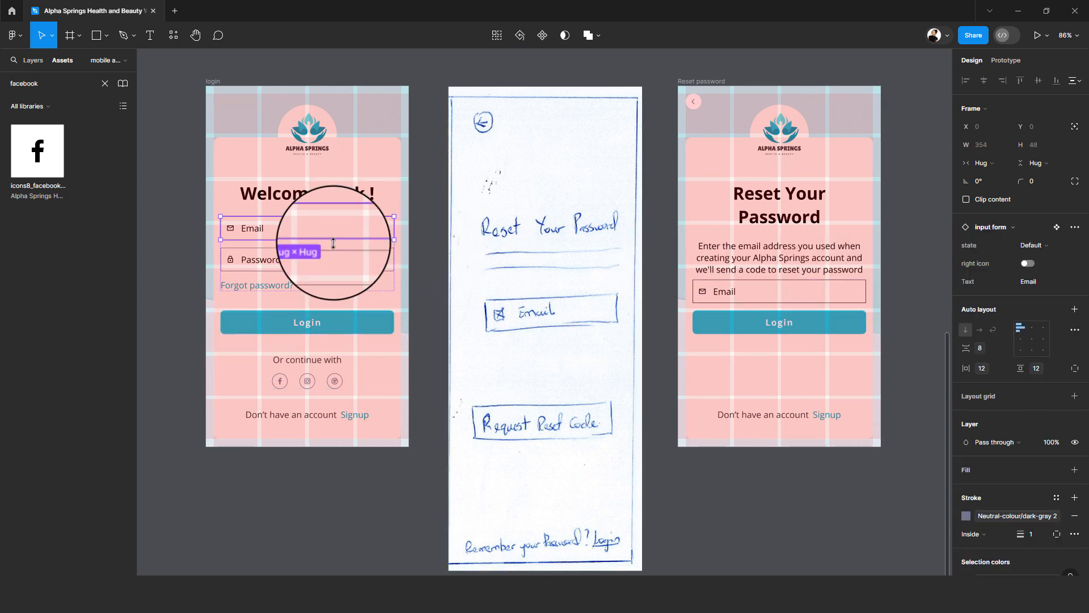
left_click(317, 134)
left_click(305, 208)
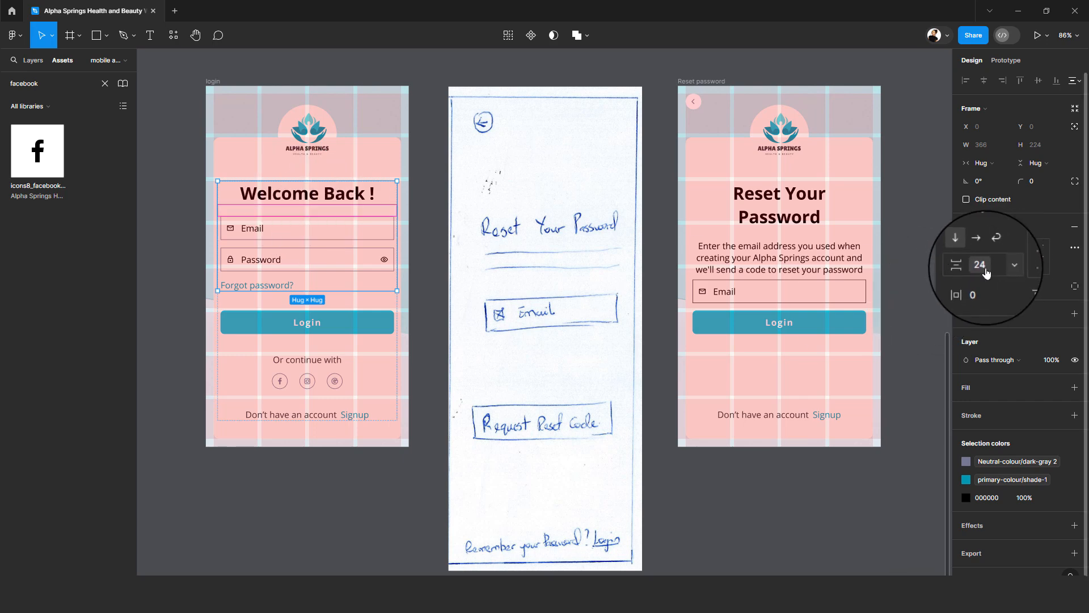
left_click(783, 300)
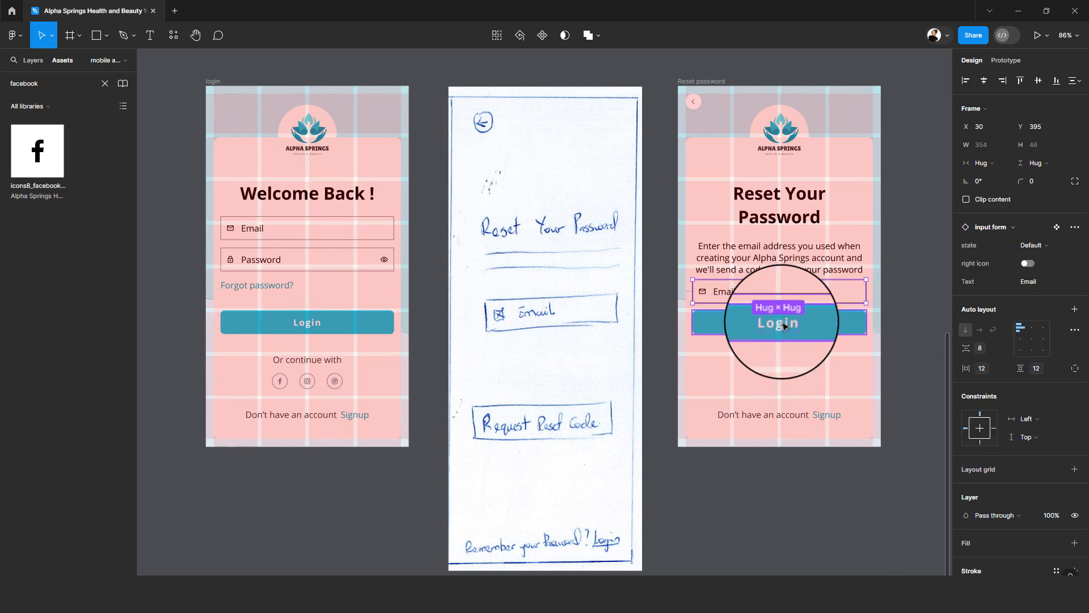
left_click(784, 325, "shift")
mouse_move(785, 327)
left_mouse_down()
mouse_move(789, 352)
mouse_move(827, 355)
mouse_move(815, 291)
mouse_move(768, 322)
left_mouse_up()
- Combine the reset text group, Email field and Login button in one auto layout, using the spacing variable of 40
left_click(304, 258)
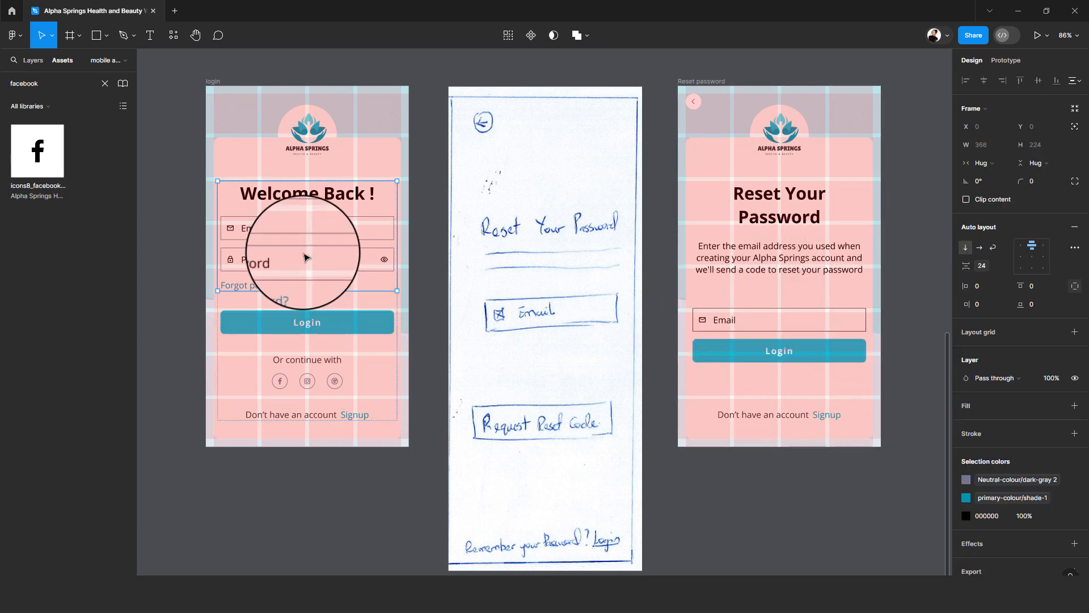
left_click(307, 322)
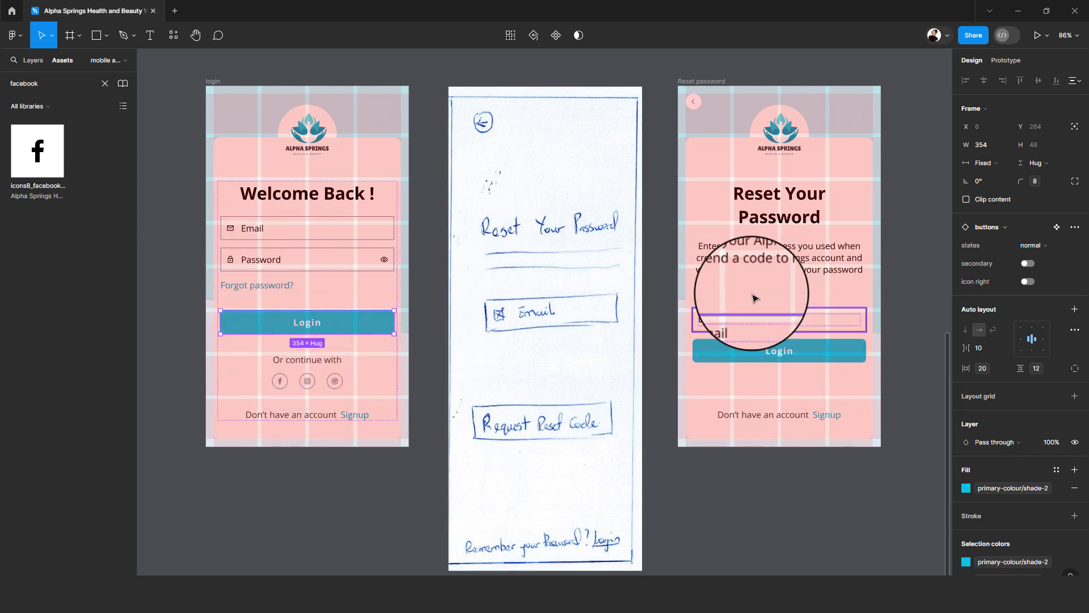
left_click(772, 327)
left_click(784, 354, "shift")
left_click(777, 257, "shift")
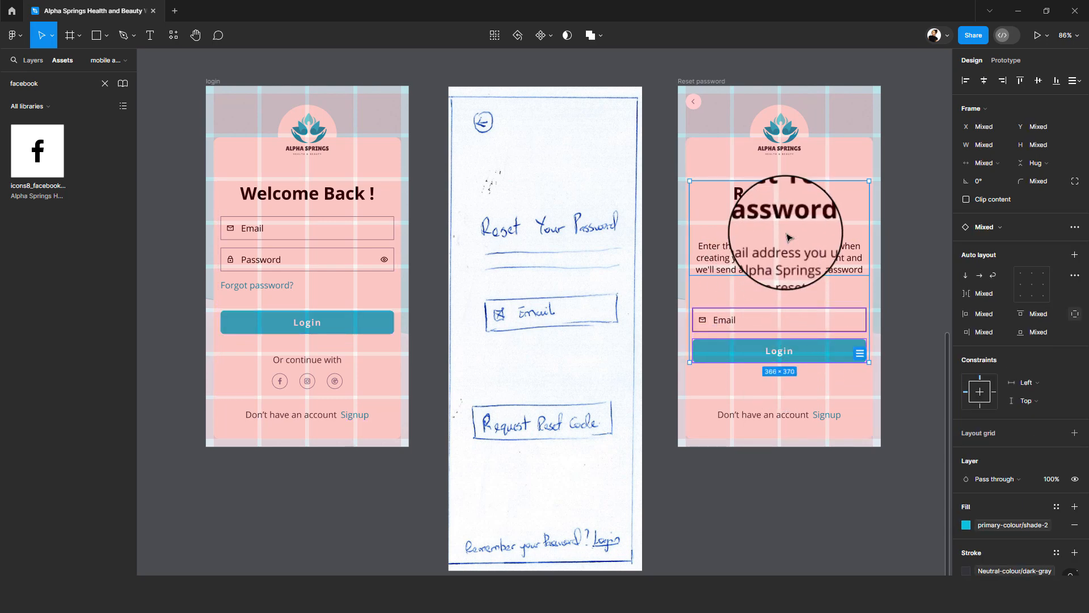
key("shift+a")
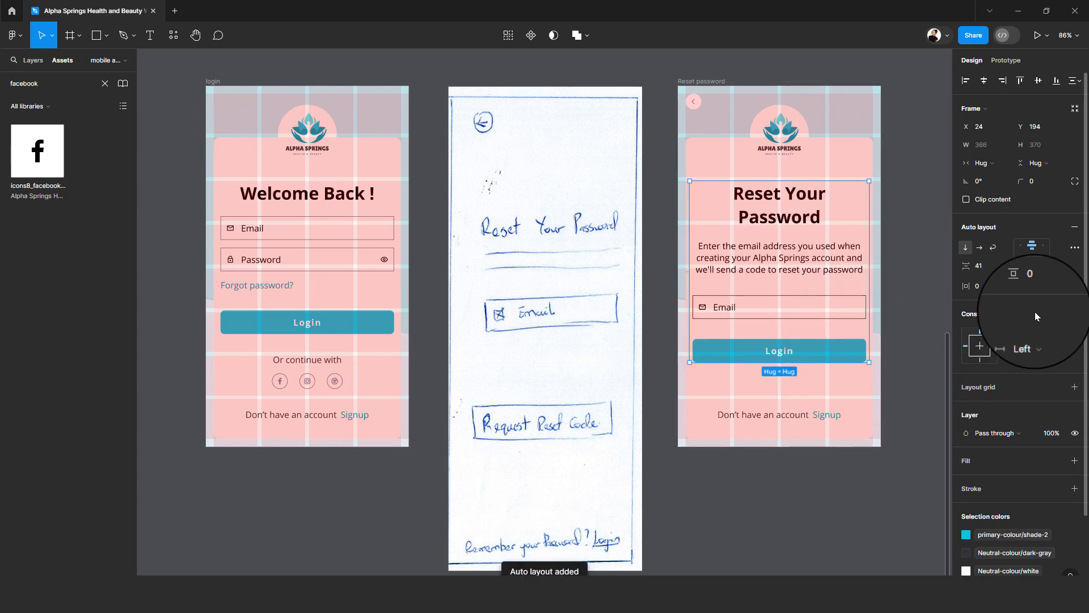
left_click(1006, 269)
left_click(1006, 304)
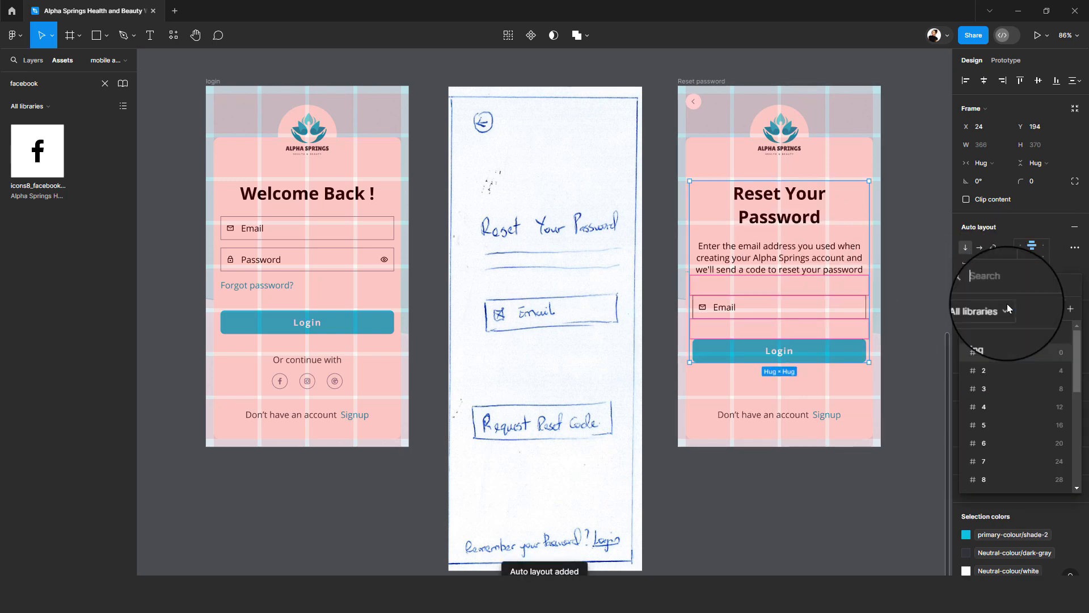
scroll(1038, 436, "down", 3)
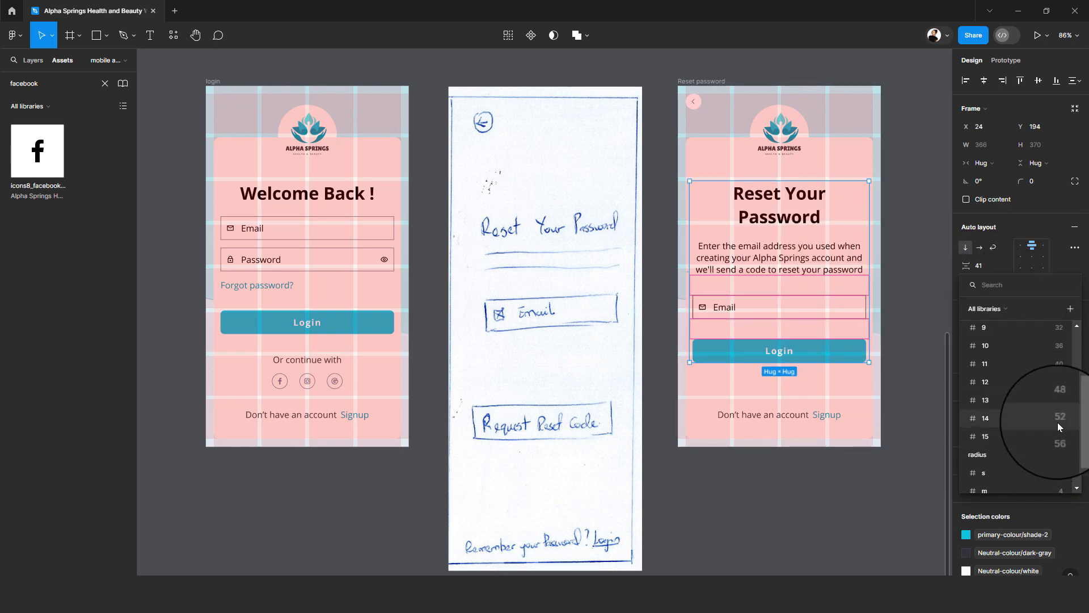
left_click(1053, 366)
- Change the reset screen's button label to "Request Rest Code"
left_click(817, 415)
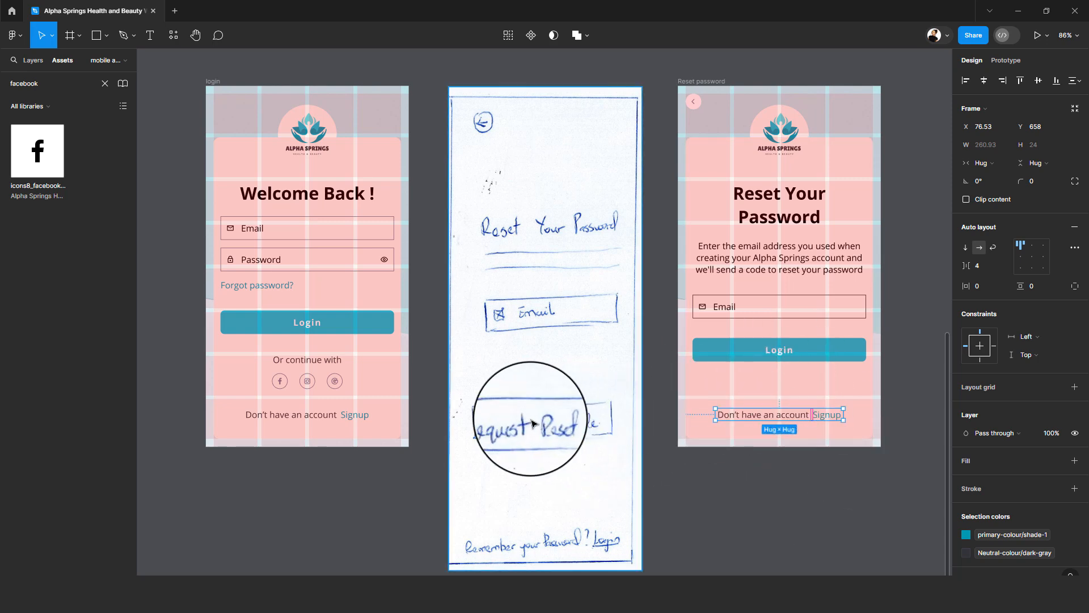
double_click(779, 348)
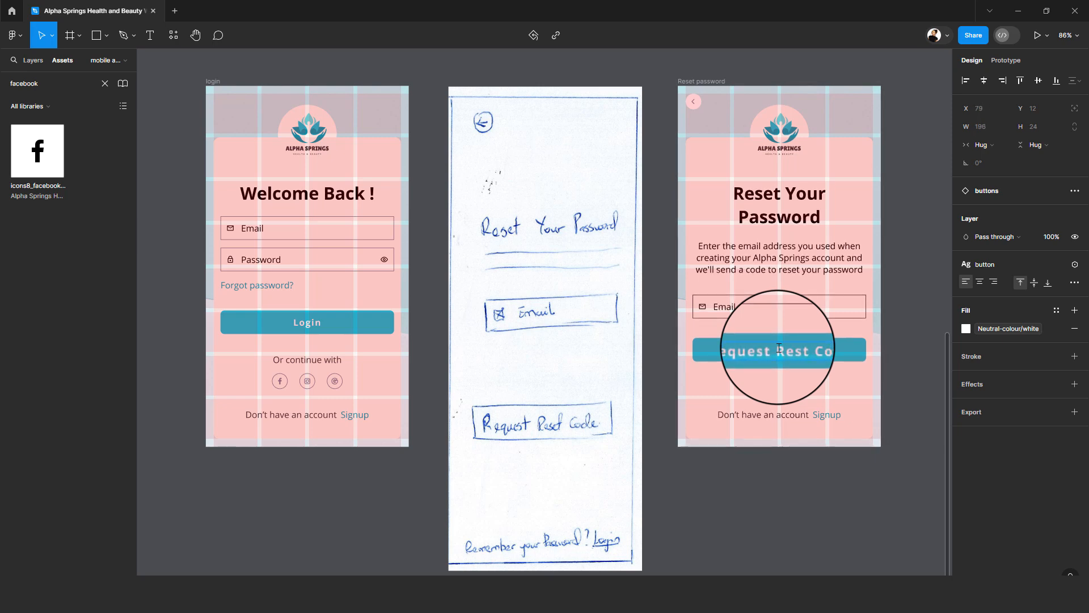
- Replace the reset screen's footer prompt with "Remember you password" and widen its text box to about 219 px
double_click(783, 413)
type("Remember you")
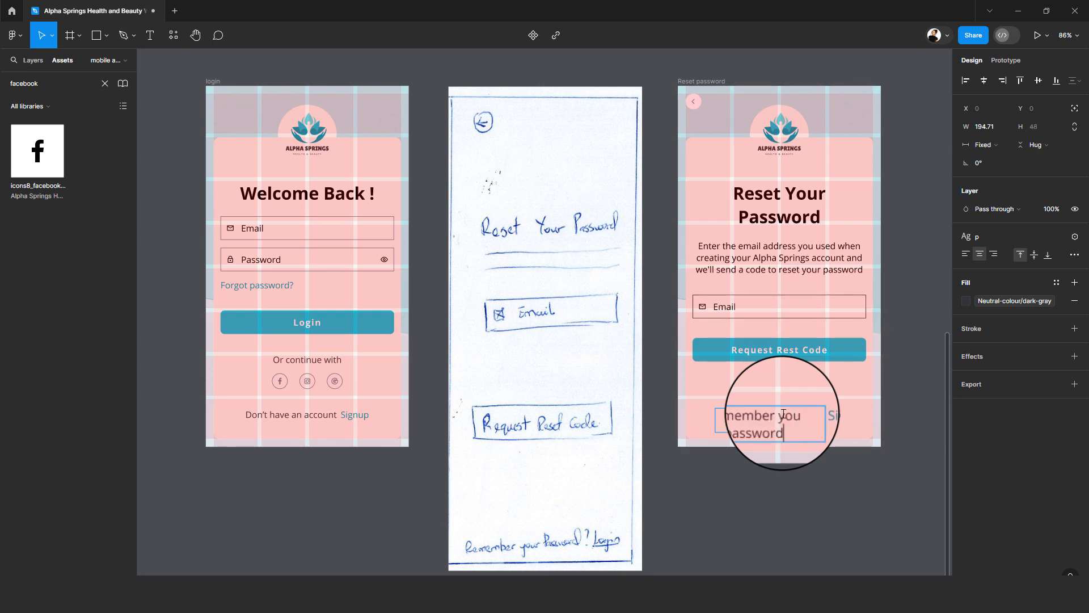
left_click(763, 417)
mouse_move(716, 422)
left_mouse_down()
mouse_move(713, 431)
mouse_move(715, 420)
left_mouse_up()
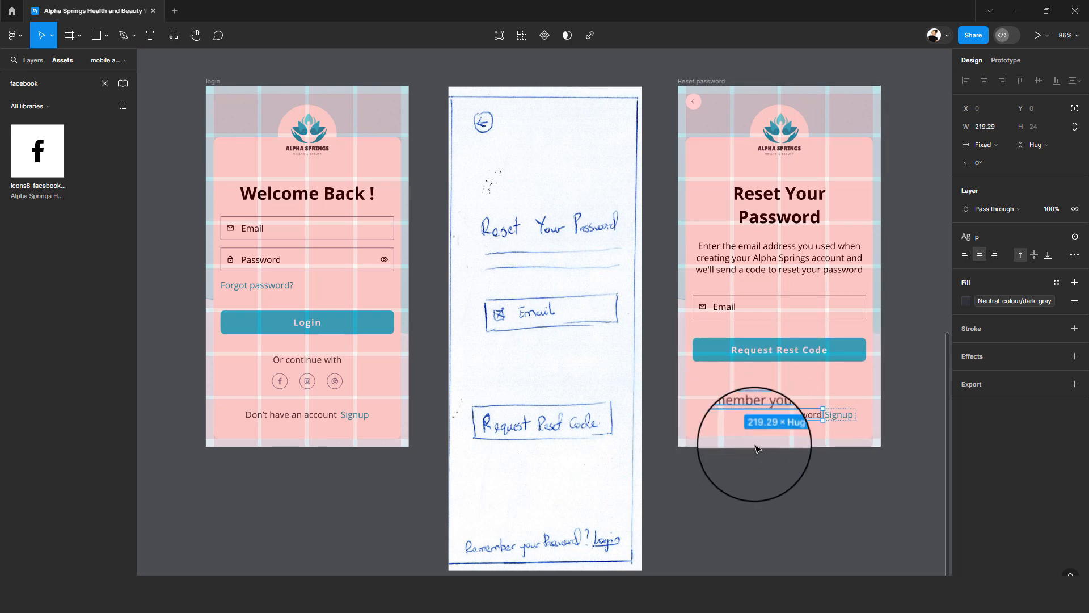
- Change the footer link on the reset screen to "Login" and centre the footer row horizontally
left_click(794, 416)
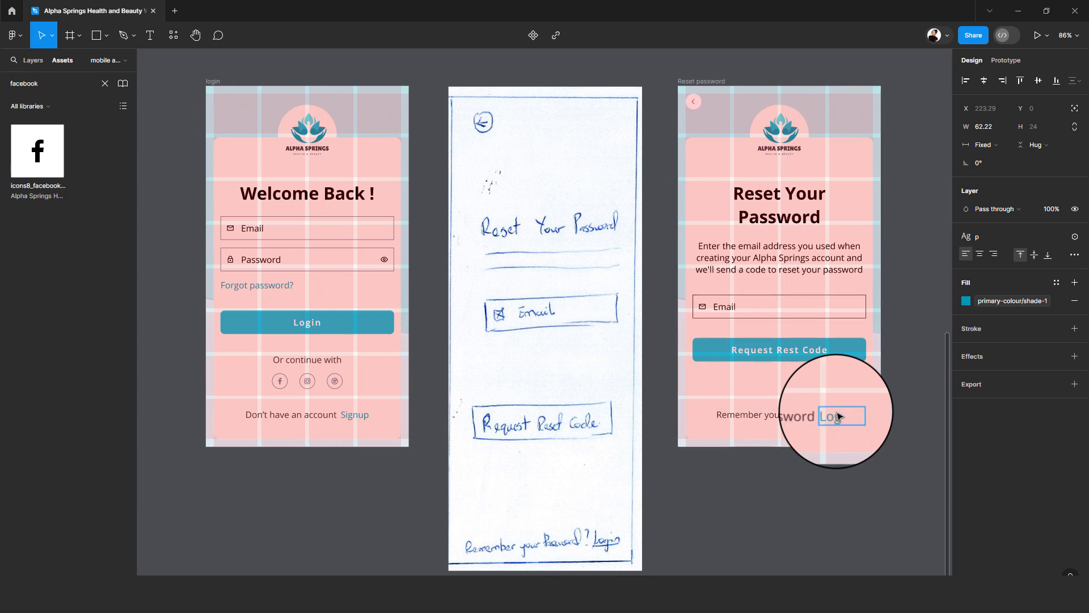
left_click(802, 416)
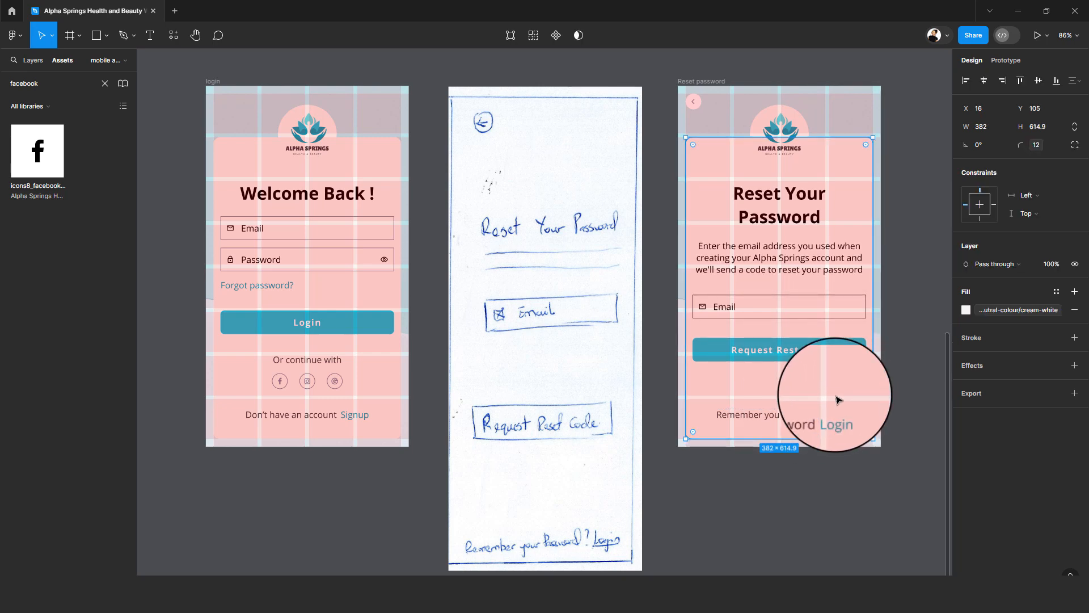
key("ctrl+a")
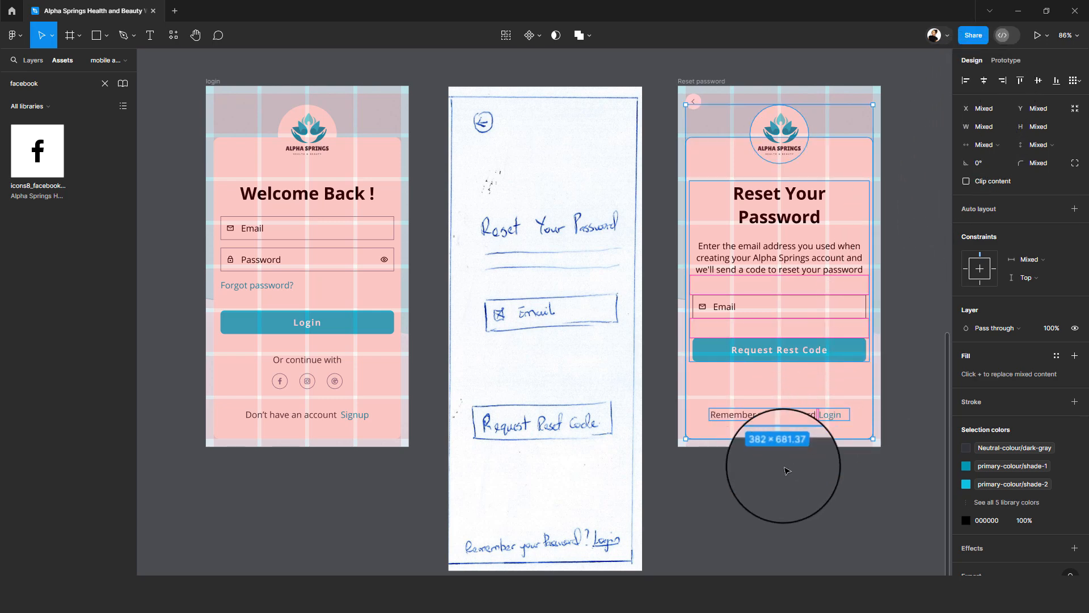
left_click(794, 437)
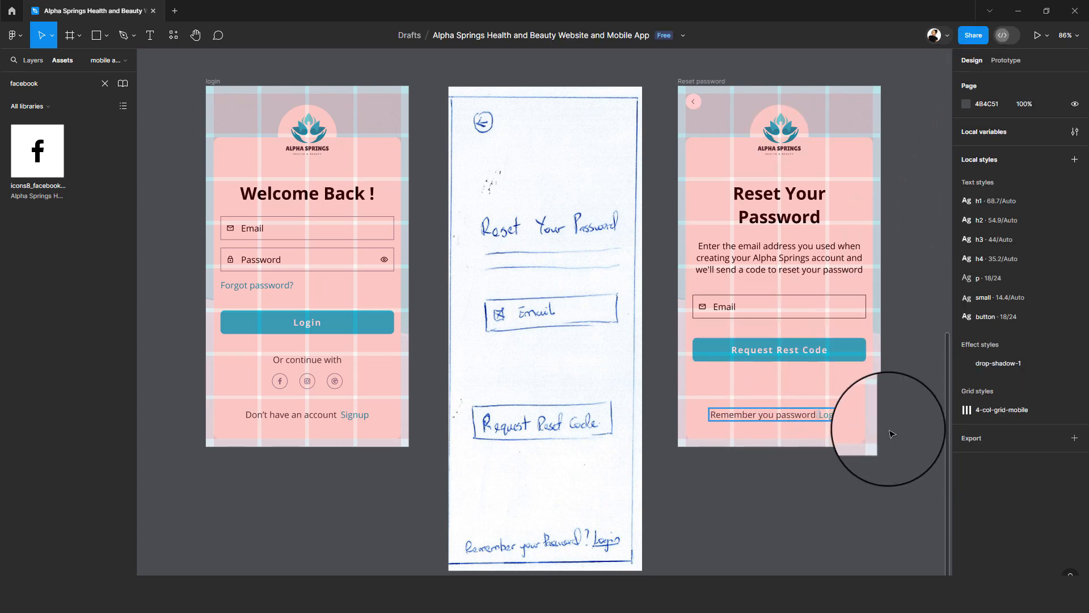
- Try to combine the reset form group and the footer row in one auto layout
left_click(812, 417)
left_click(794, 297, "shift")
key("shift+a")
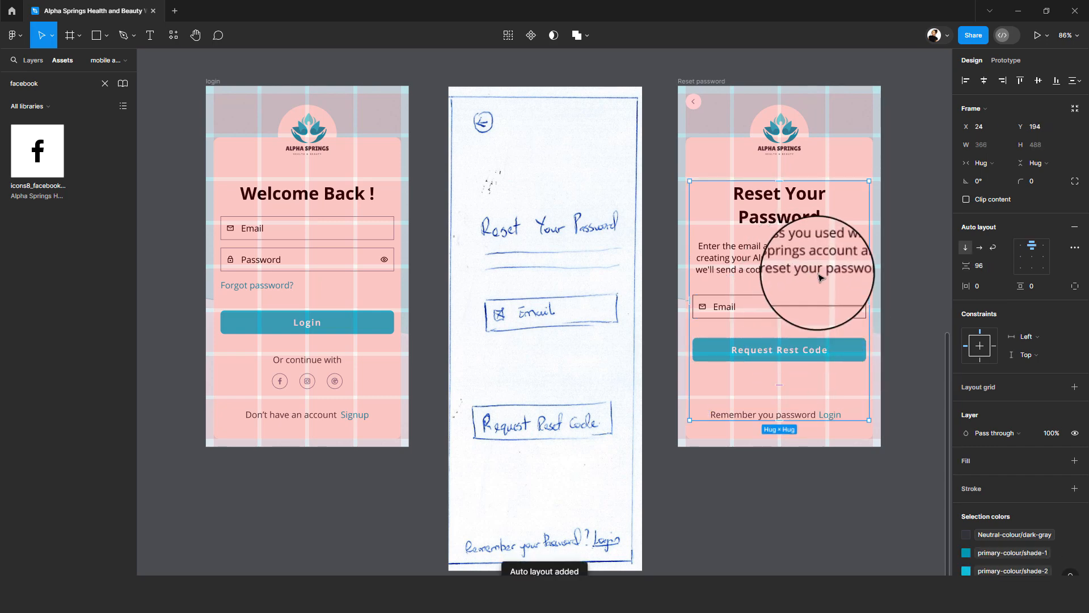
left_click(805, 383)
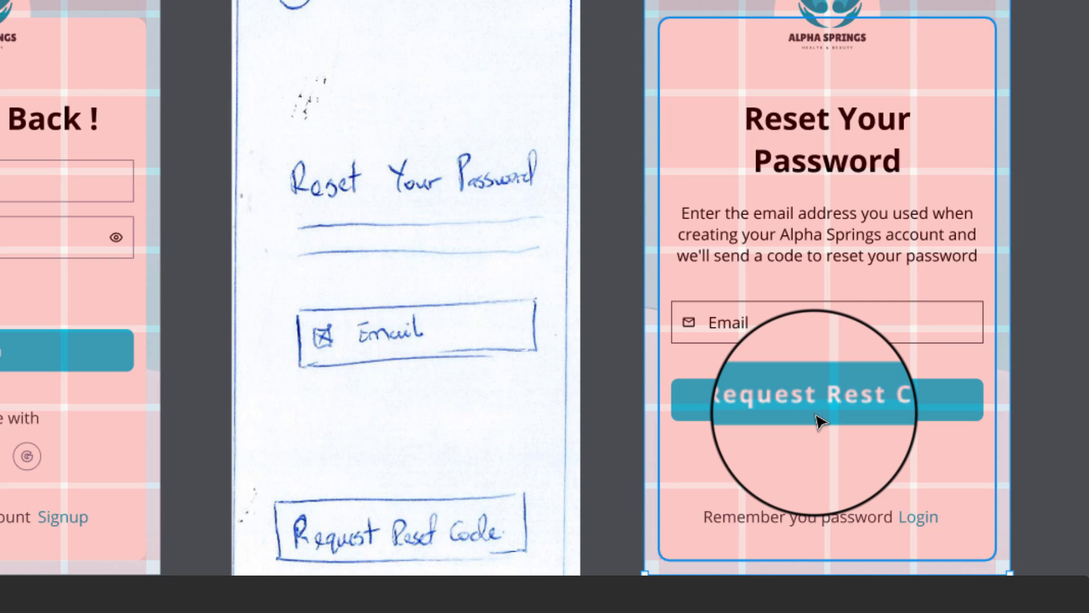
- Correct the button label on the reset screen to "Request Reset Code"
left_click(834, 410)
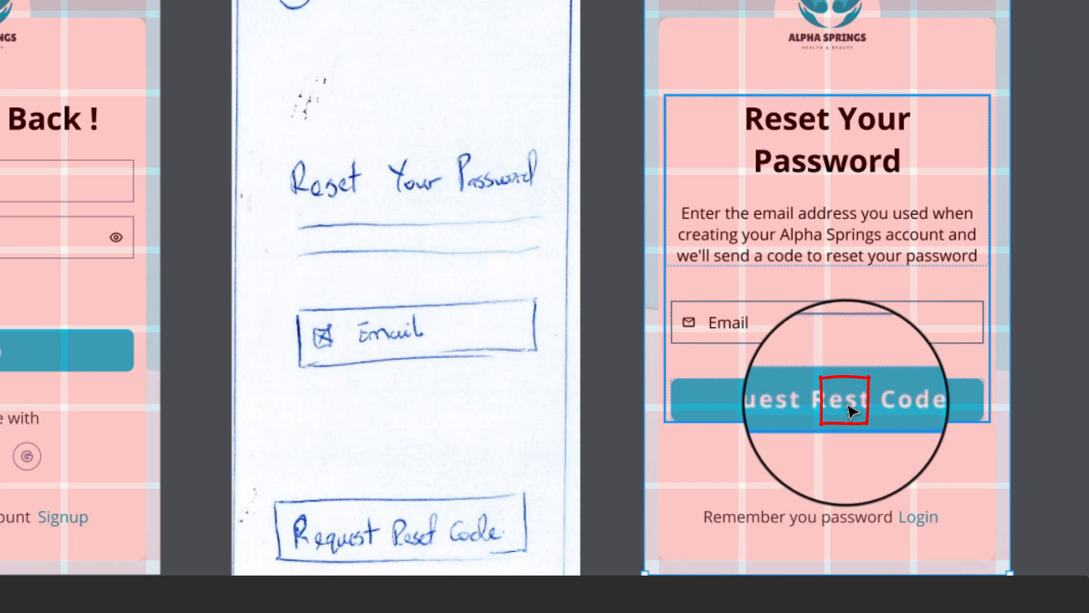
double_click(850, 407)
double_click(854, 402)
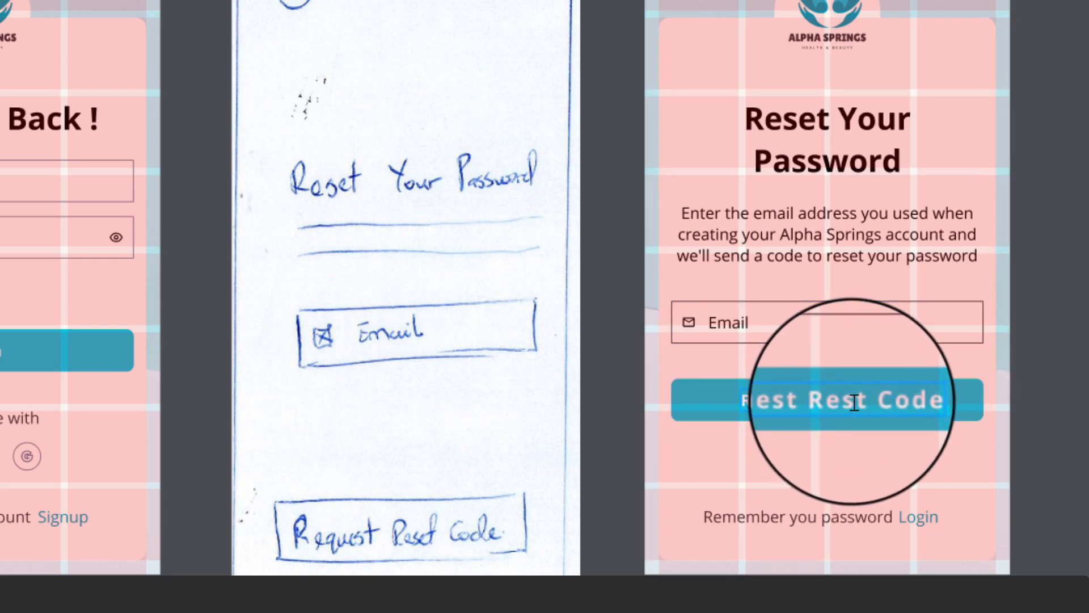
type("Reset")
key("Escape")
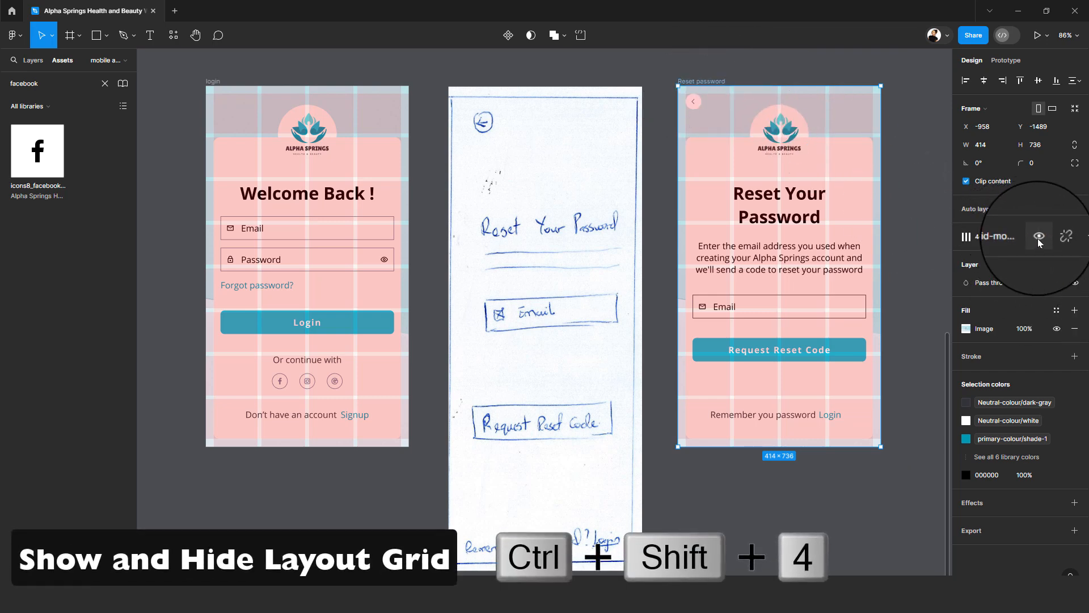
- Hide the layout grids and apply the dark-gray neutral colour to the reset description text
key("ctrl+shift+4")
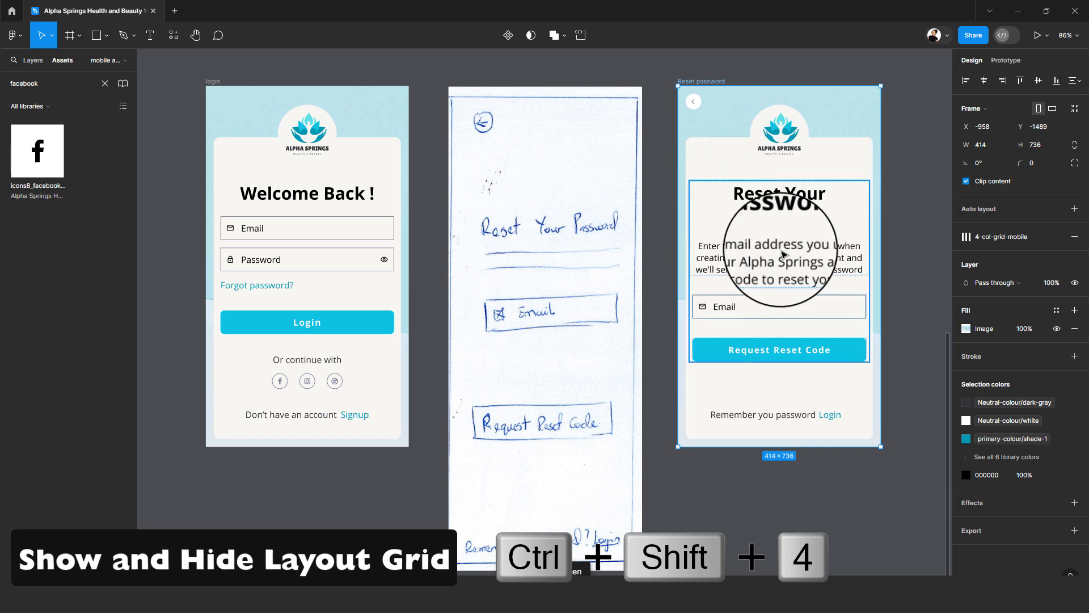
left_click(783, 253)
left_click(1050, 285)
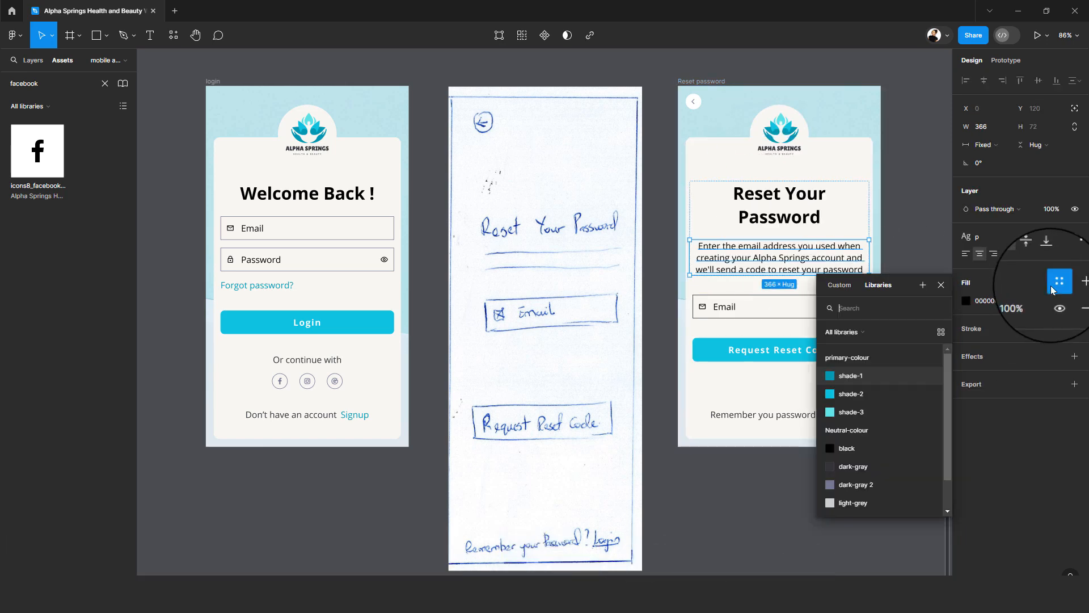
left_click(864, 468)
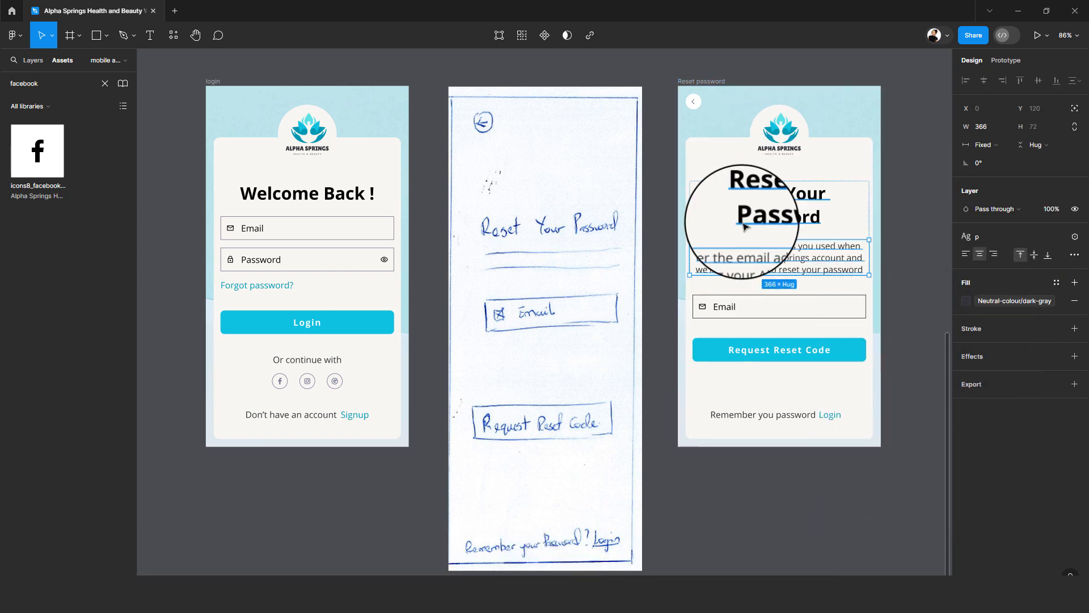
- Apply the dark-gray 2 neutral colour to the icon and text inside the reset screen's Email field
left_click(734, 309)
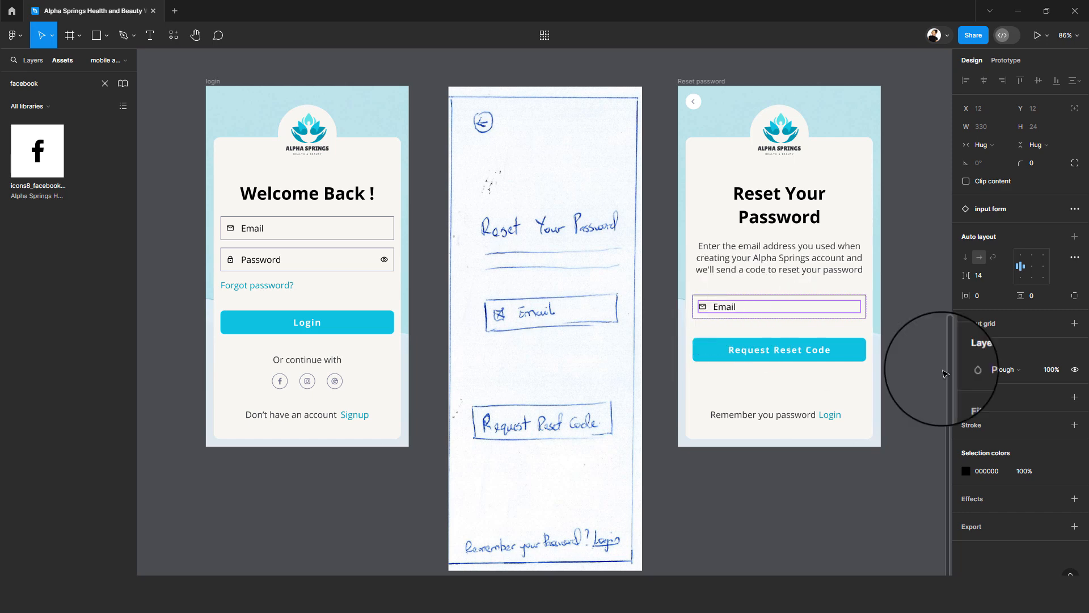
left_click(1057, 472)
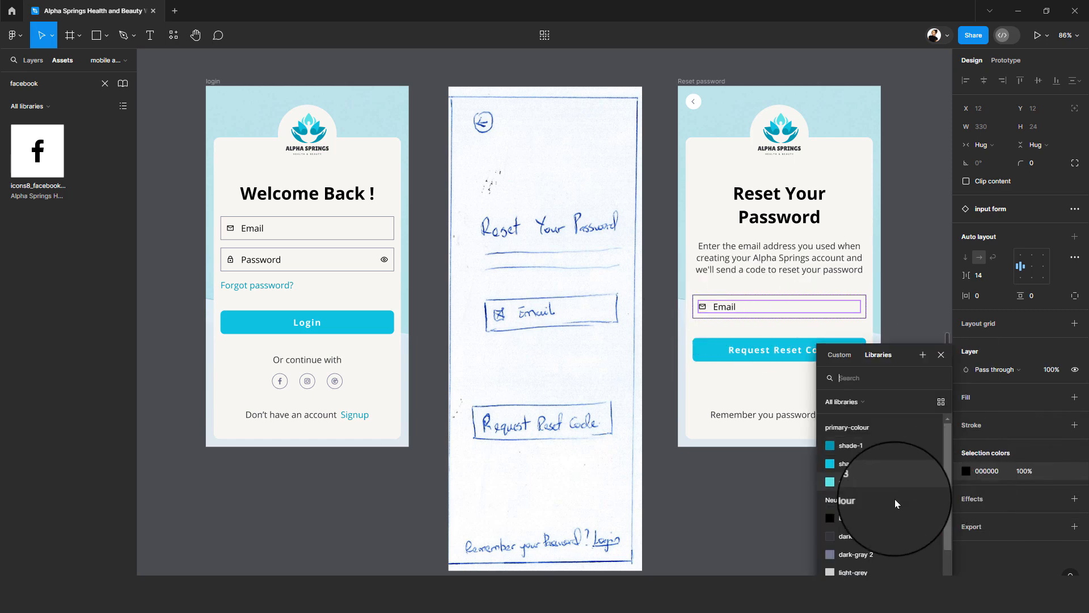
left_click(861, 556)
- Apply the dark-gray 2 neutral colour to the icons and text inside the login screen's Password field
left_click(241, 262)
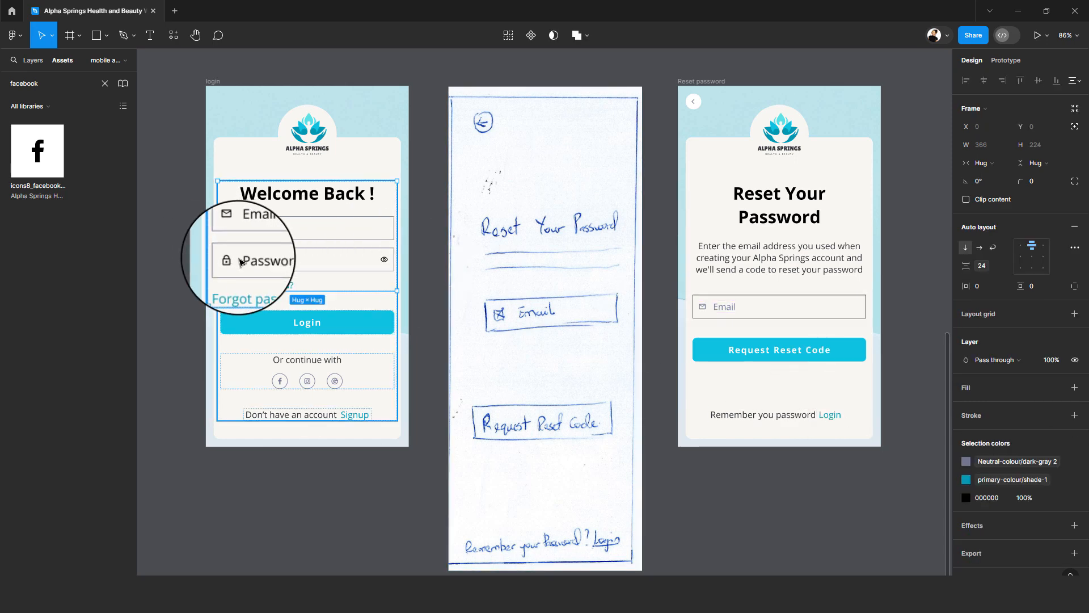
left_click(241, 262)
left_click(249, 261)
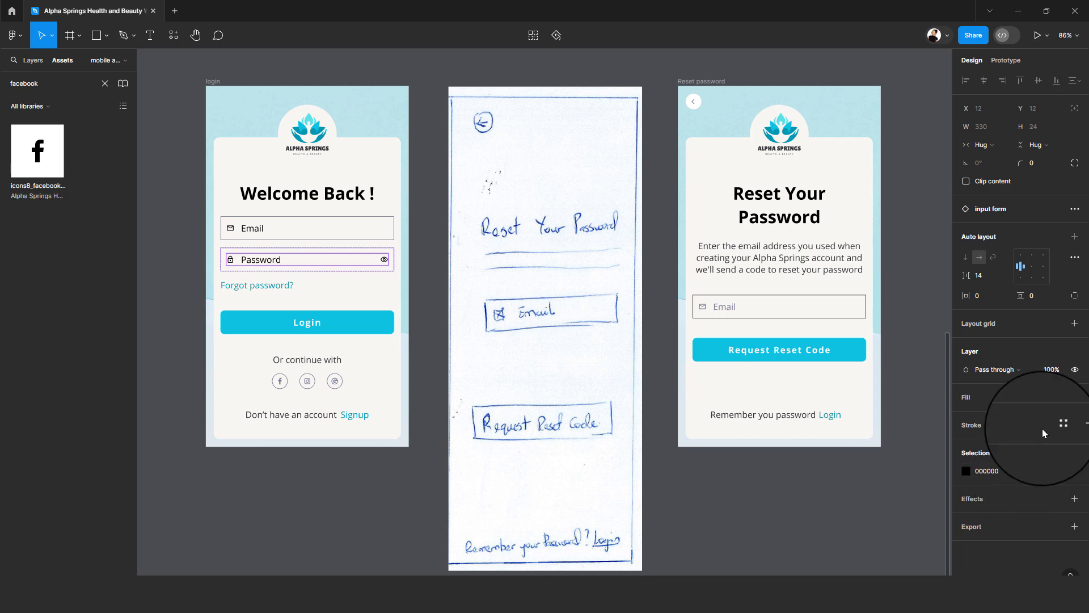
left_click(1057, 472)
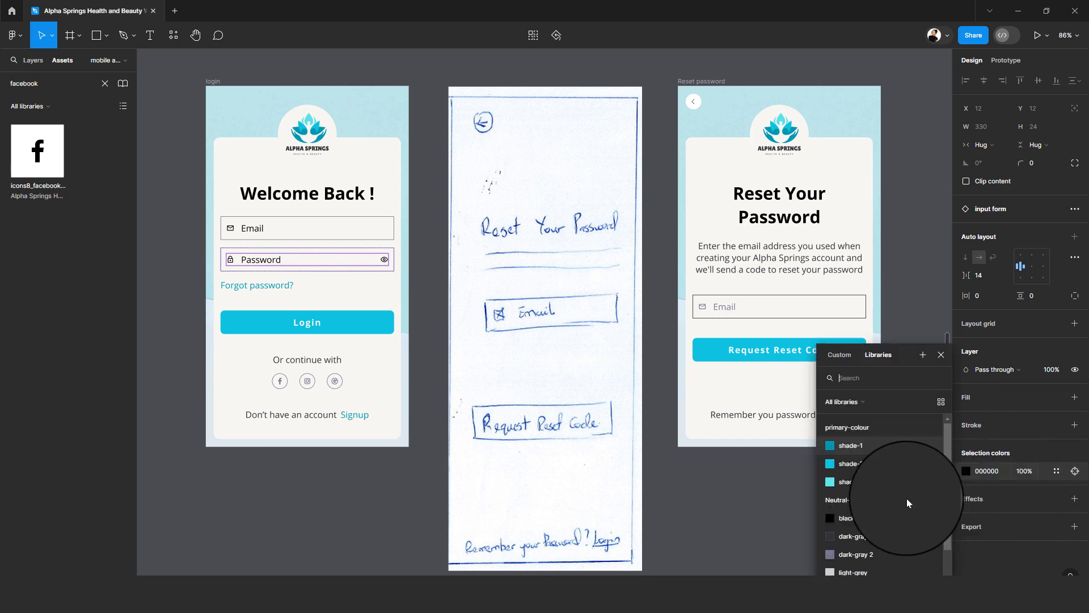
left_click(851, 553)
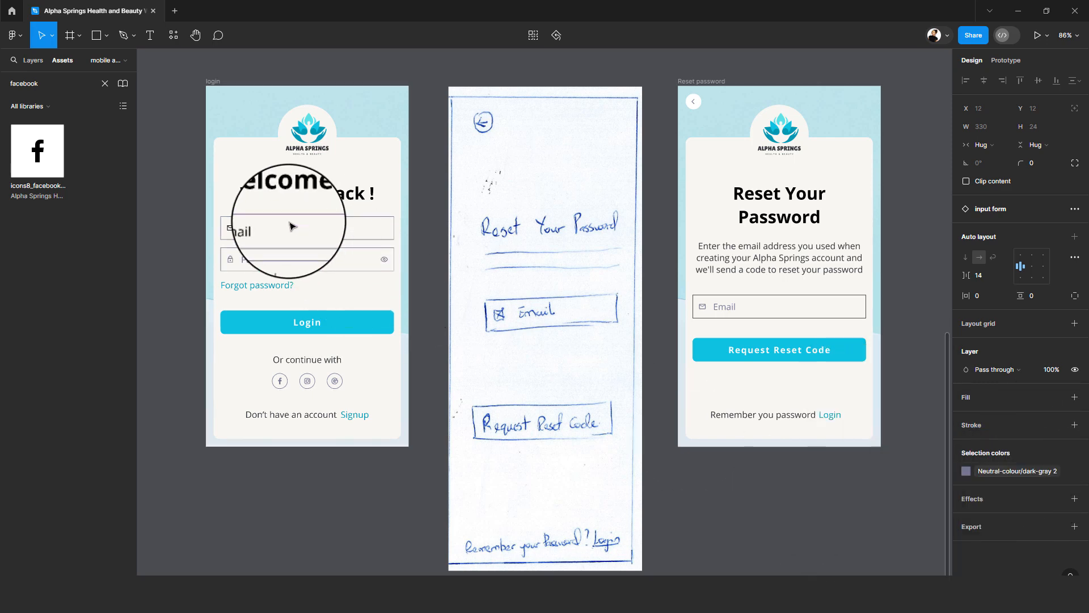
- Apply the dark-gray 2 neutral colour to the icon and text inside the login screen's Email field
left_click(239, 229)
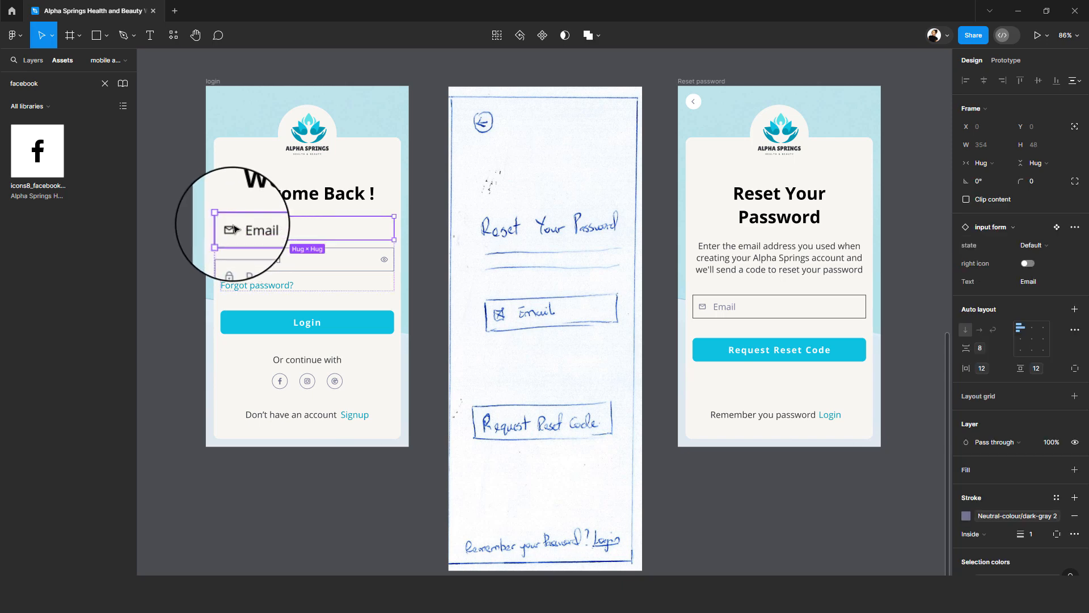
double_click(236, 229)
left_click(1056, 471)
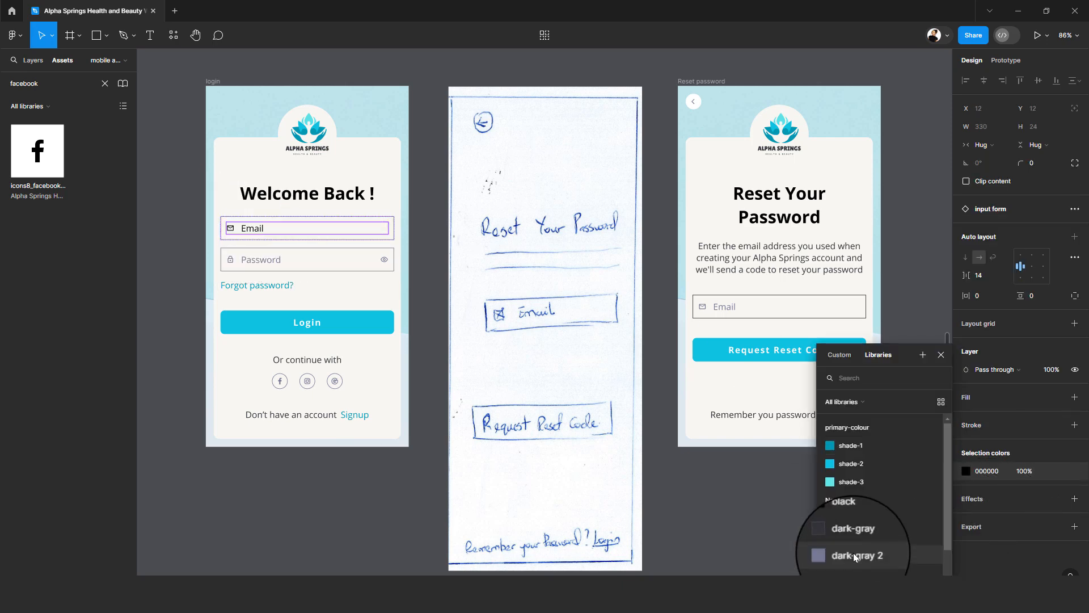
left_click(855, 556)
- Delete the sketch copy between the two mockups and move the Reset password screen next to the login screen
left_click(510, 365)
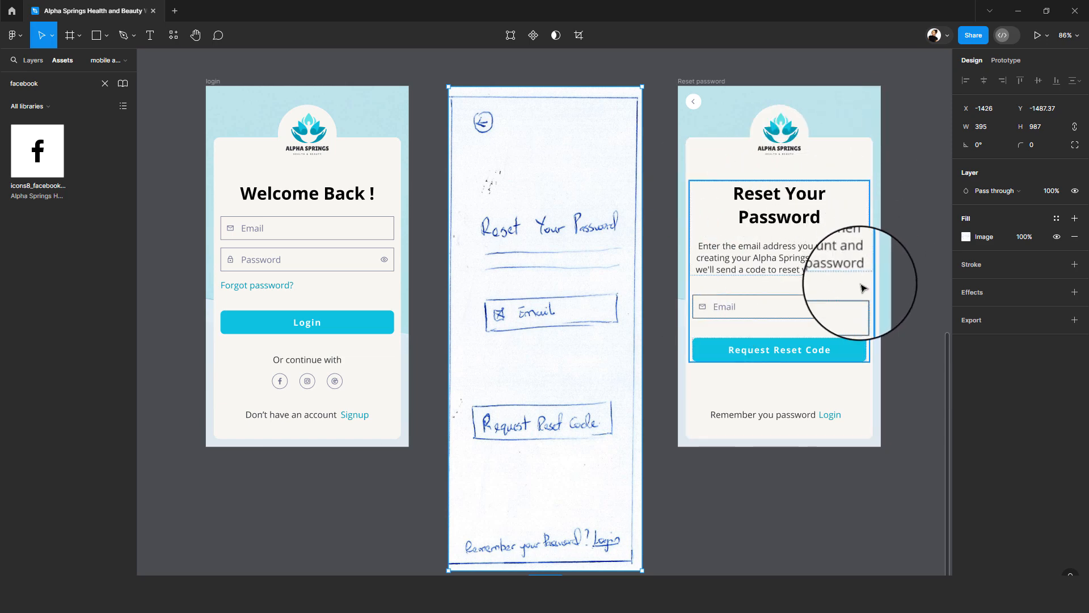
left_click_drag(856, 180, 780, 235)
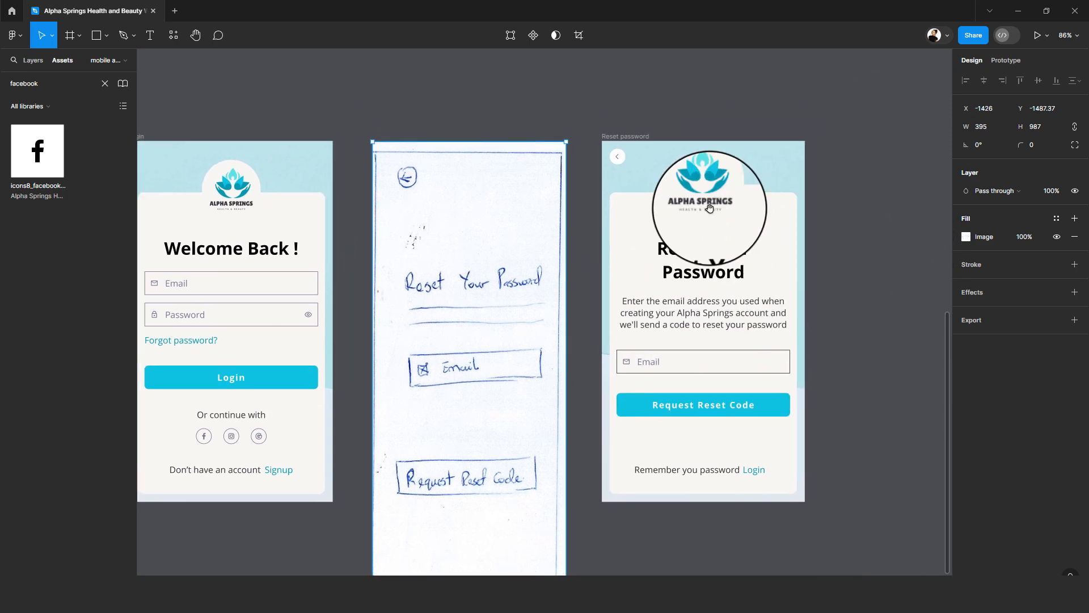
scroll(448, 156, "down", 10)
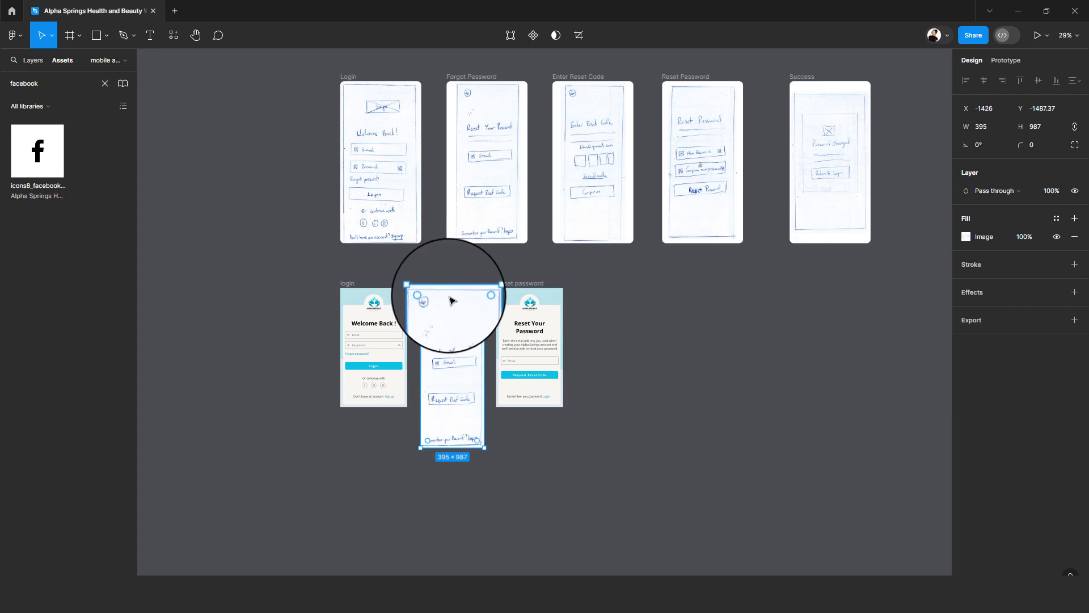
key("Delete")
left_click_drag(517, 285, 440, 284)
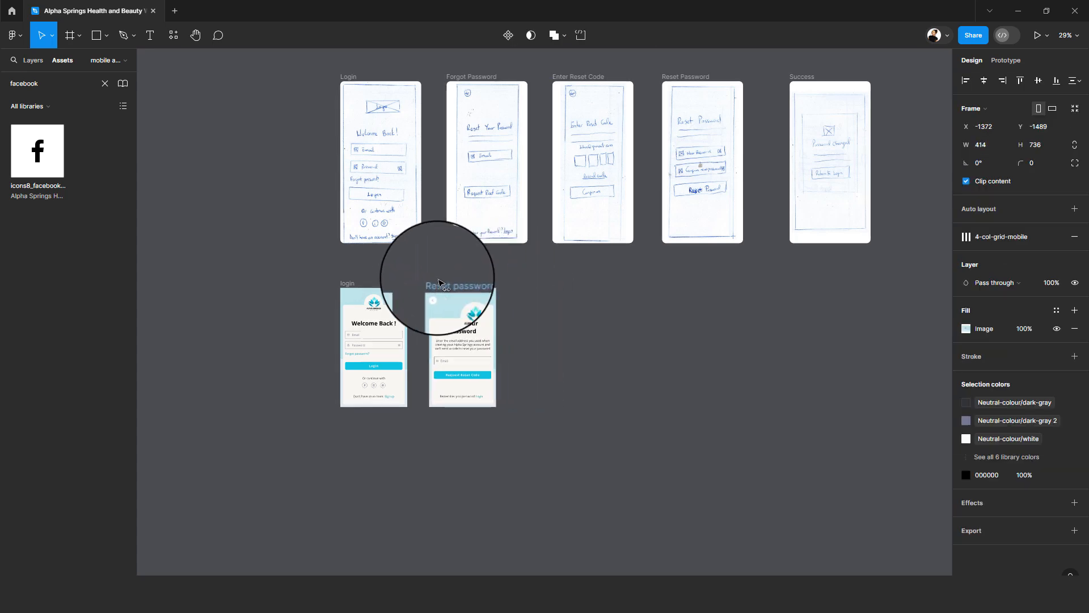
- Duplicate the Reset password screen and place the copy beside the original in the same row
scroll(474, 292, "up", 5)
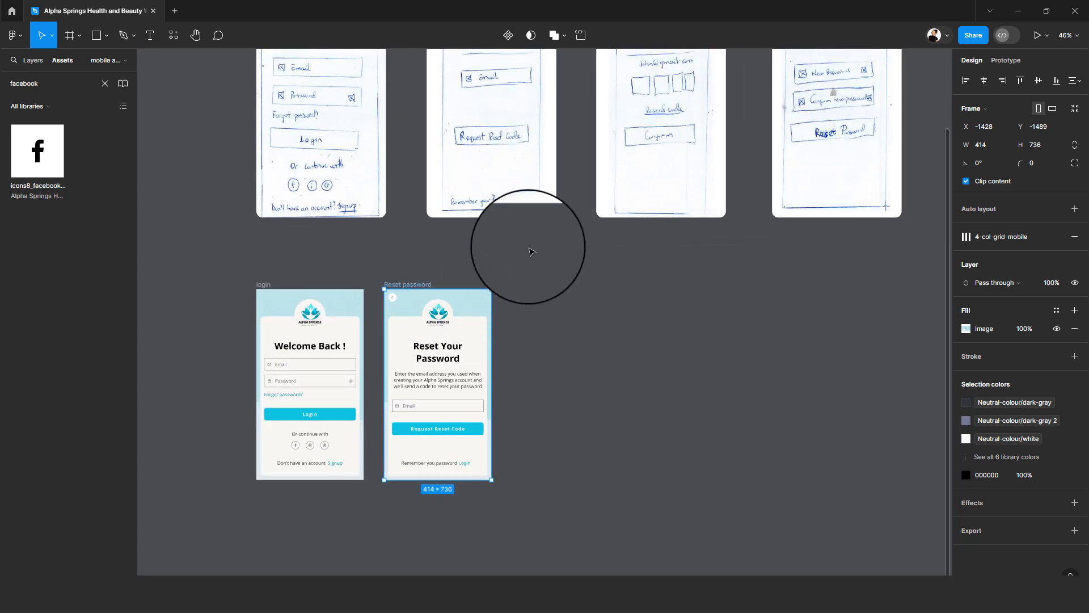
scroll(552, 285, "up", 2)
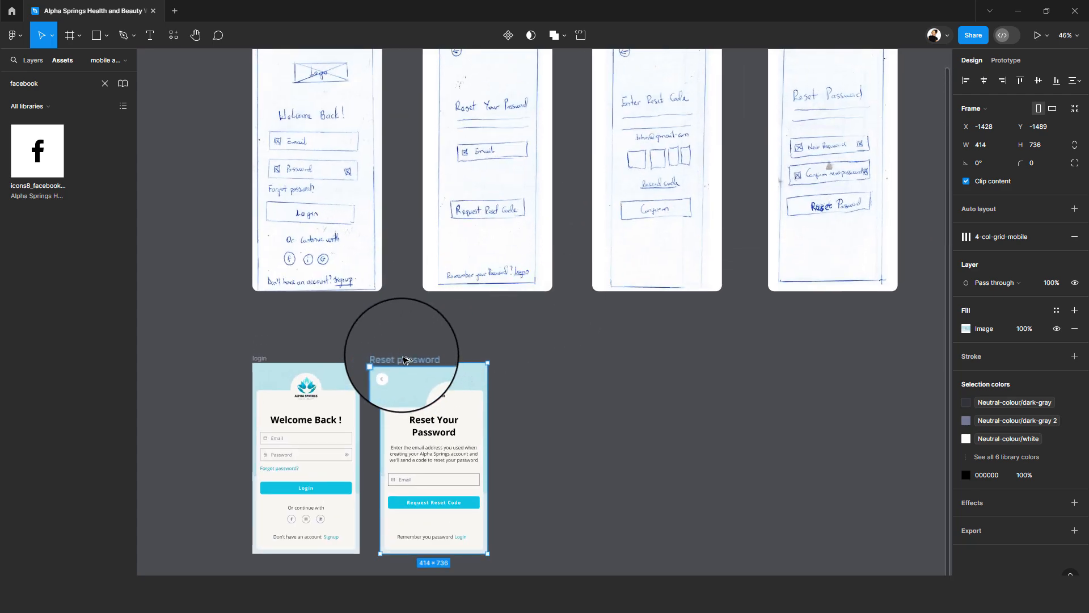
left_click_drag(404, 360, 536, 366)
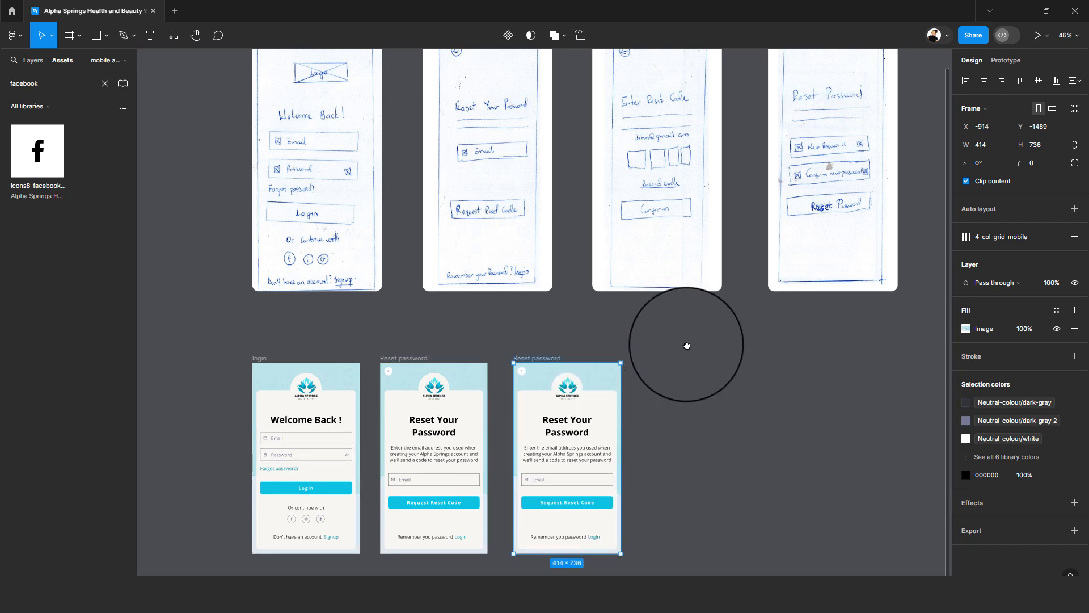
- Copy the Enter Reset Code sketch and place it beside the duplicated screen, aligned with the screens at Y -1489
mouse_move(686, 345)
left_mouse_down()
mouse_move(642, 481)
mouse_move(643, 302)
mouse_move(624, 391)
mouse_move(627, 376)
left_mouse_up()
left_click(582, 137)
mouse_move(582, 137)
left_mouse_down()
mouse_move(638, 355)
mouse_move(640, 448)
left_mouse_up()
left_click_drag(608, 397, 618, 170)
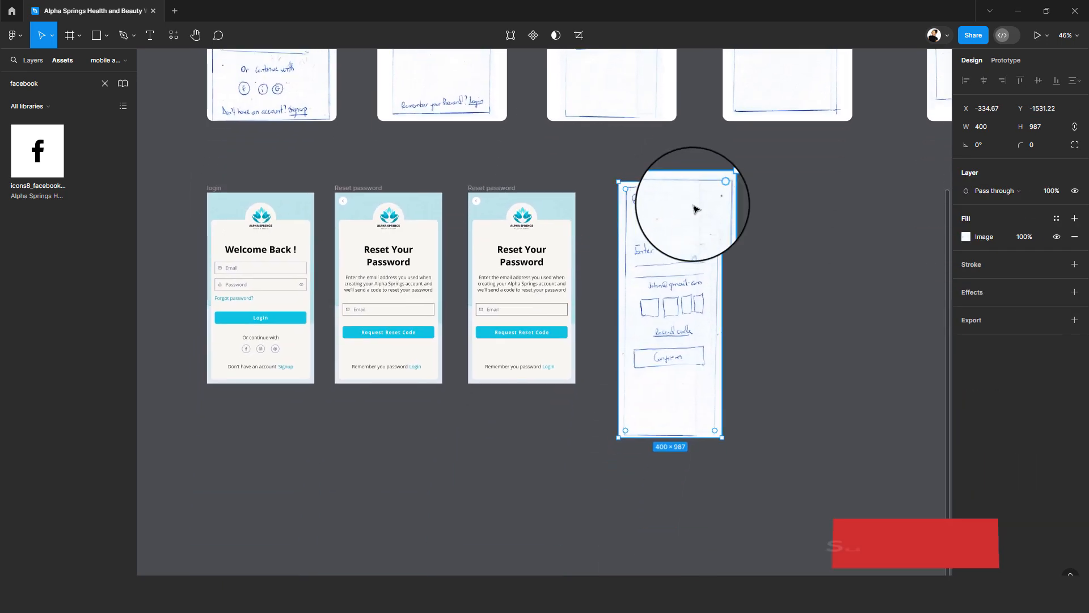
left_click_drag(663, 197, 648, 214)
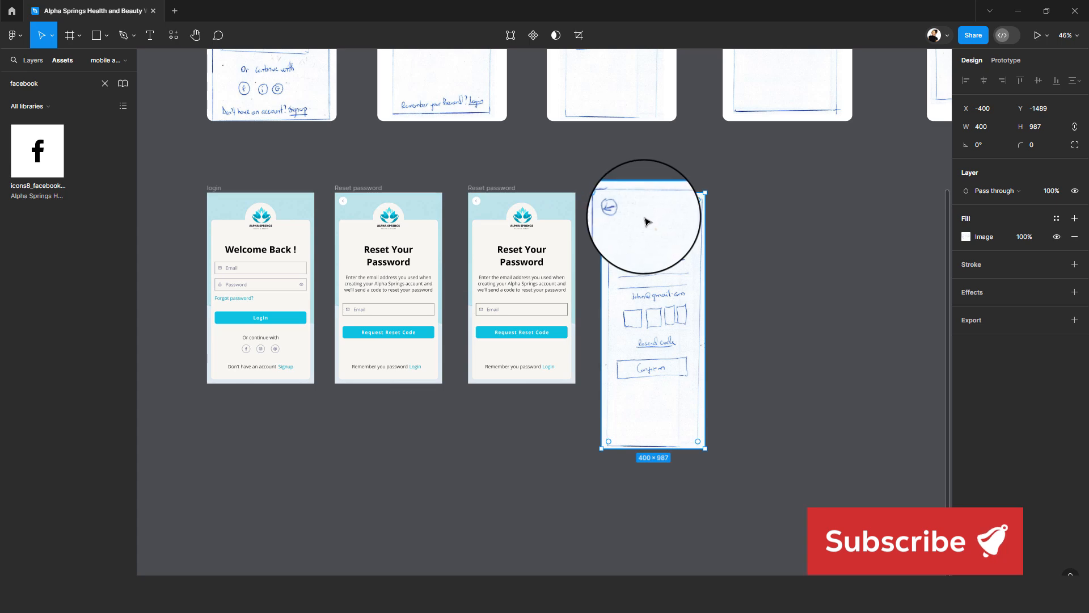
- Change the duplicated screen's heading to "Enter Reset Code"
scroll(647, 218, "up", 3)
scroll(631, 222, "up", 2)
scroll(630, 224, "up", 3)
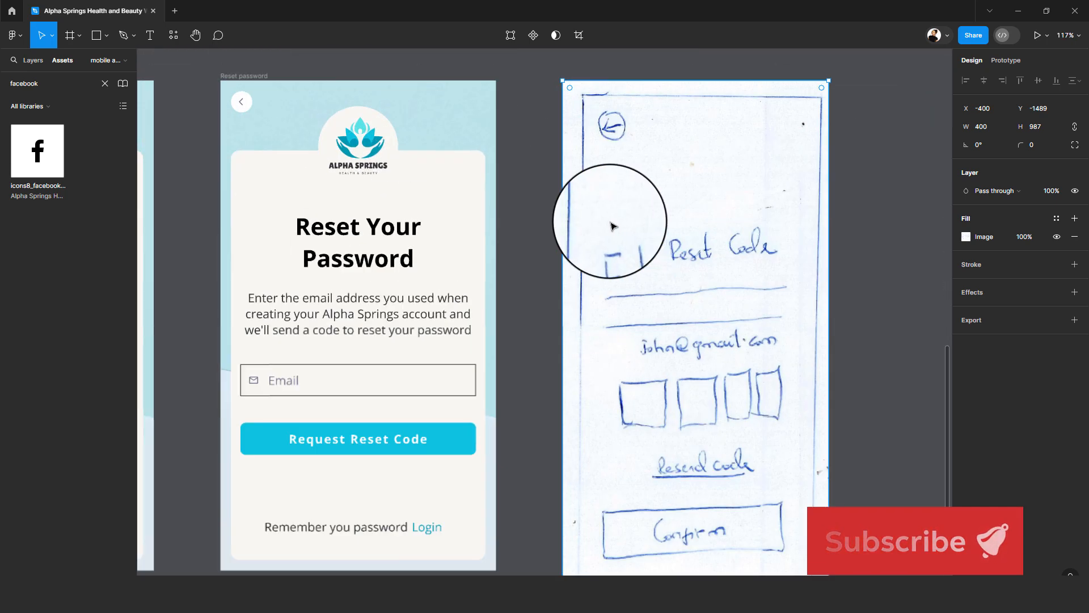
scroll(607, 227, "left", 3)
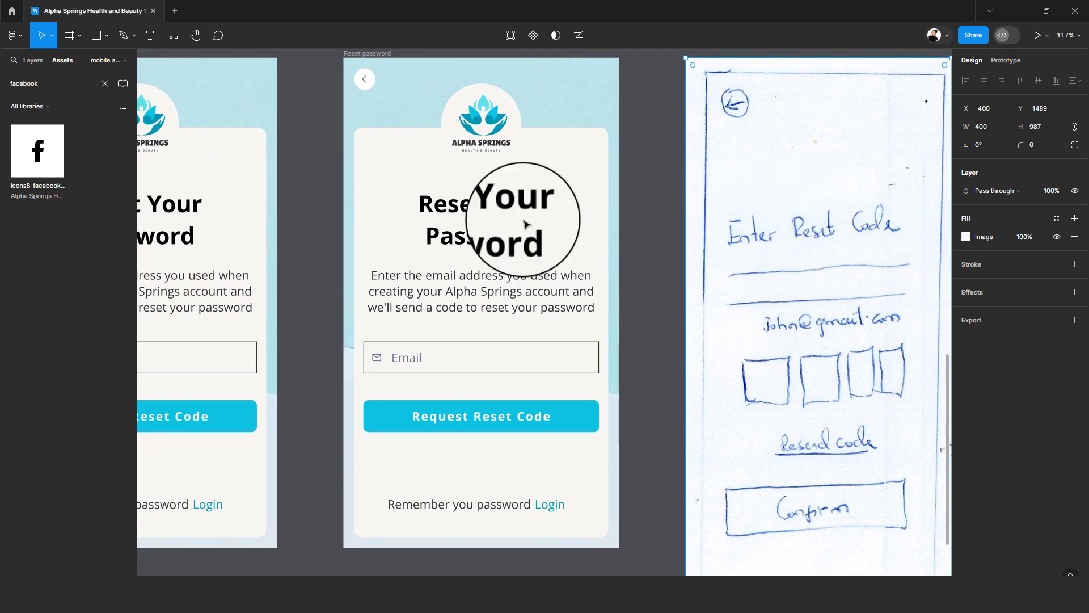
double_click(488, 205)
left_click(487, 205)
key("ctrl+a")
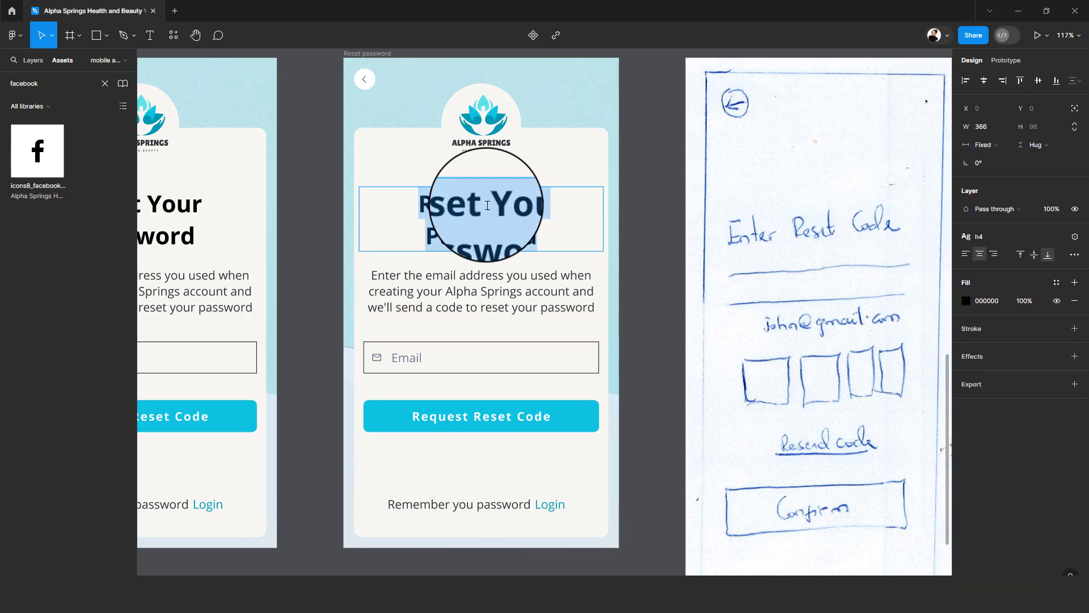
type("E")
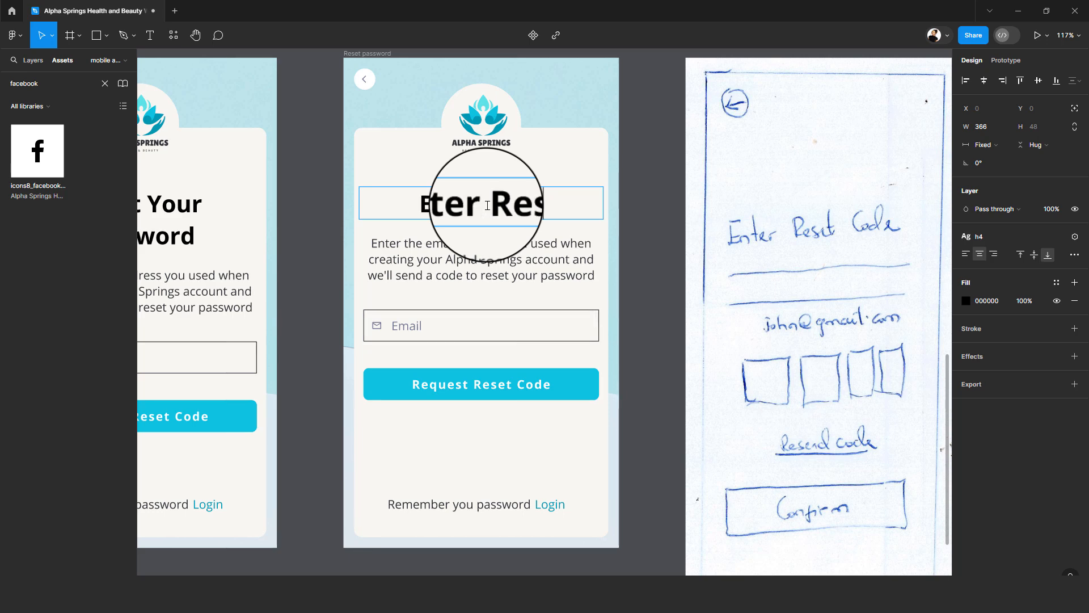
type("nter Reset Code")
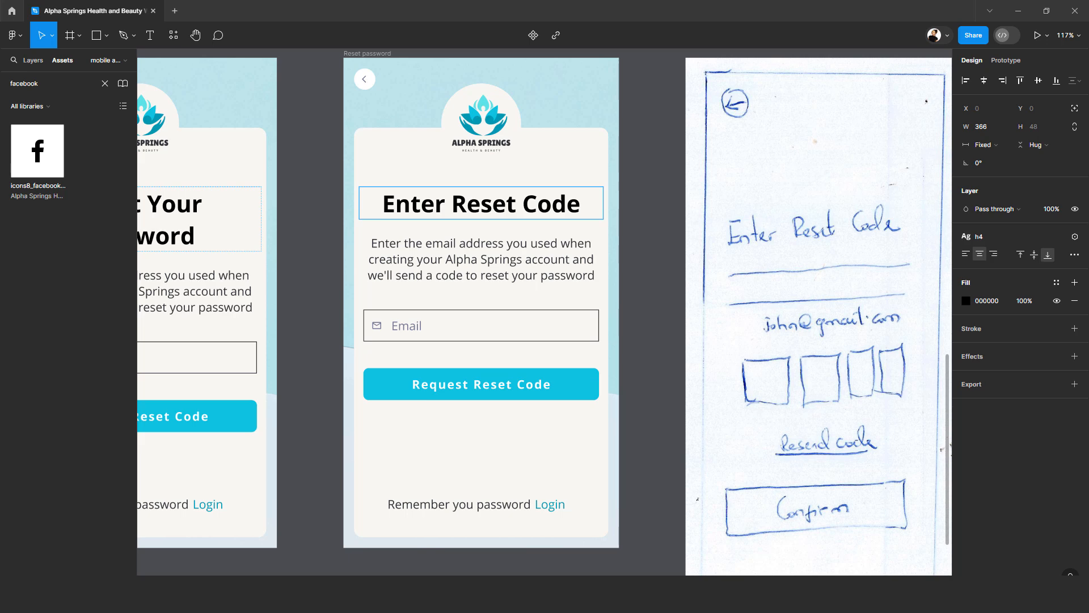
- Replace the description with "You're almost there! We've sent a four-digit code to your email" plus the sample email address, and colour that address black
triple_click(459, 251)
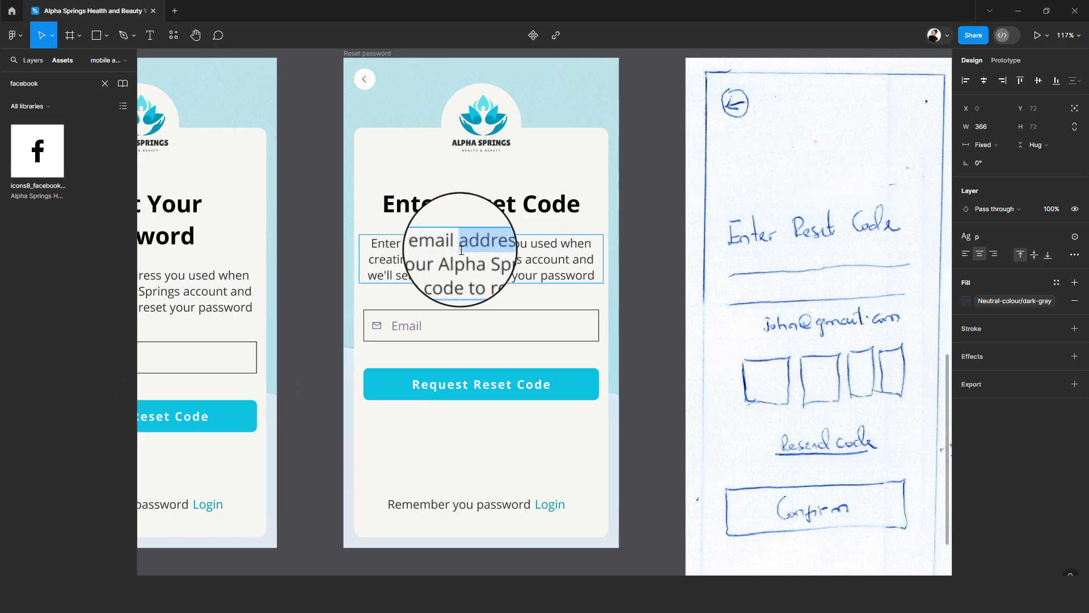
key("ctrl+v")
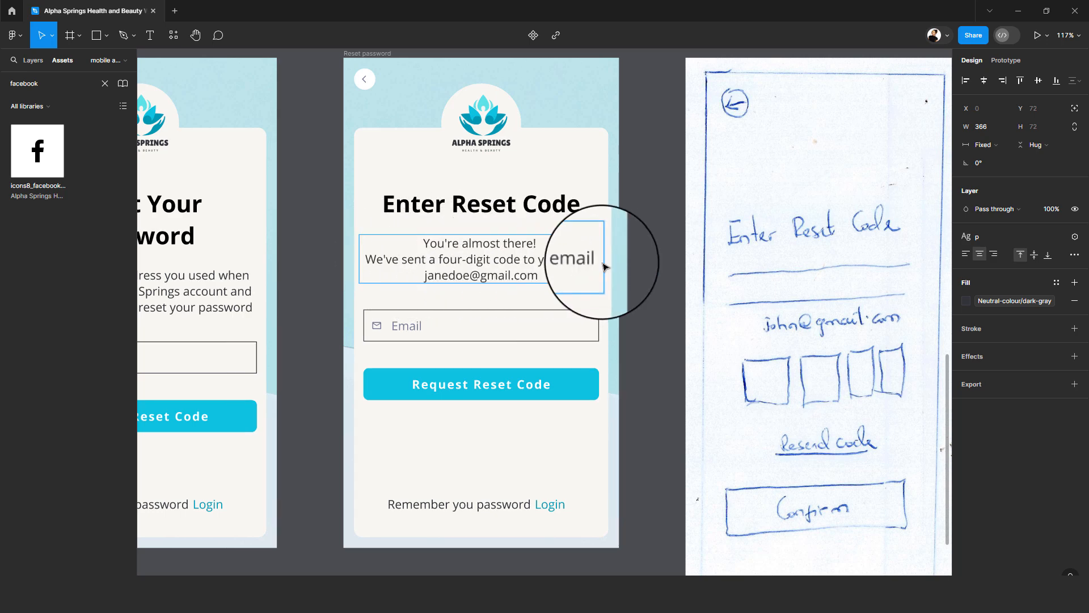
left_click_drag(548, 277, 424, 275)
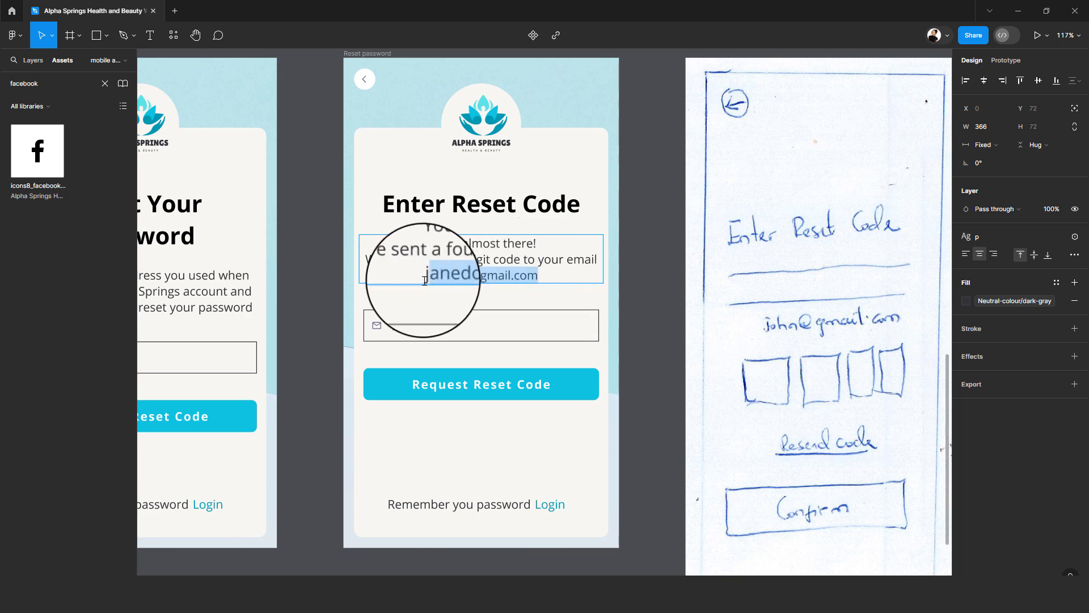
left_click(1038, 300)
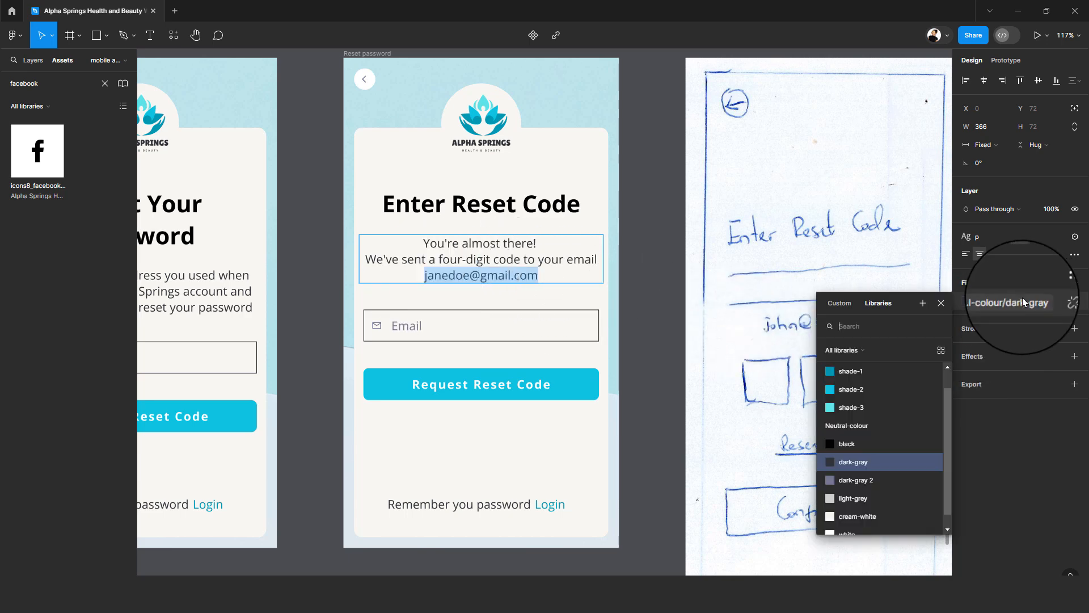
left_click(838, 421)
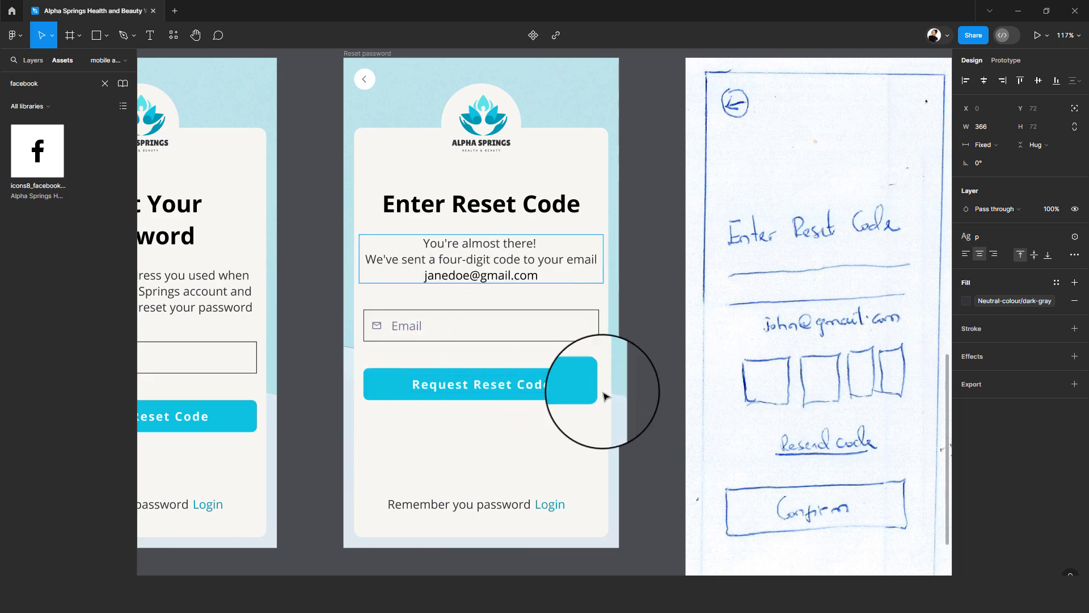
- Ungroup the auto layout stack holding the heading block, Email field and button on the Enter Reset Code screen
scroll(596, 339, "down", 4)
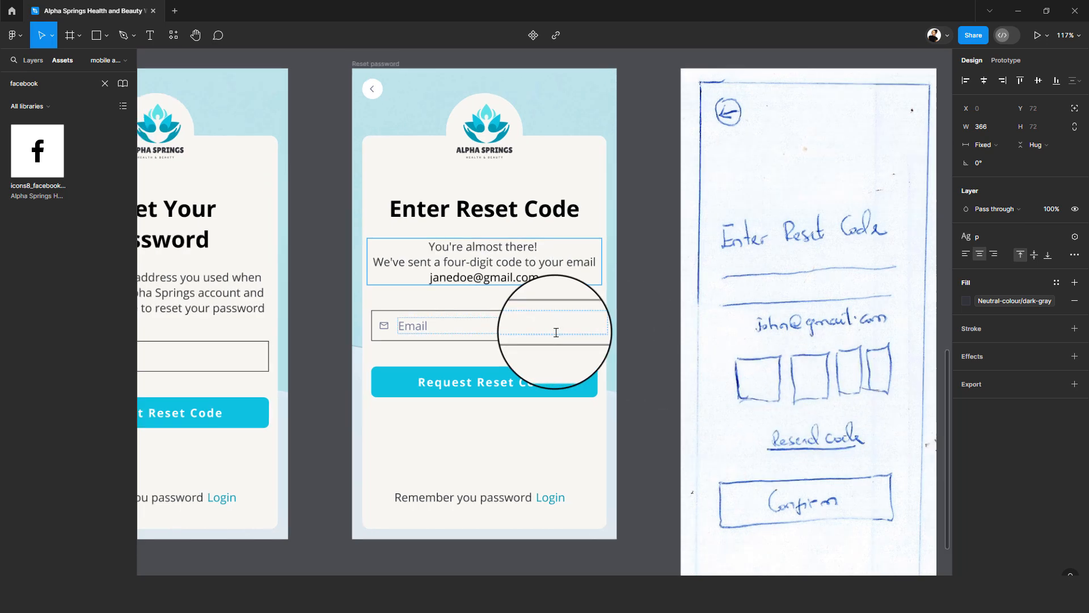
left_click(545, 335)
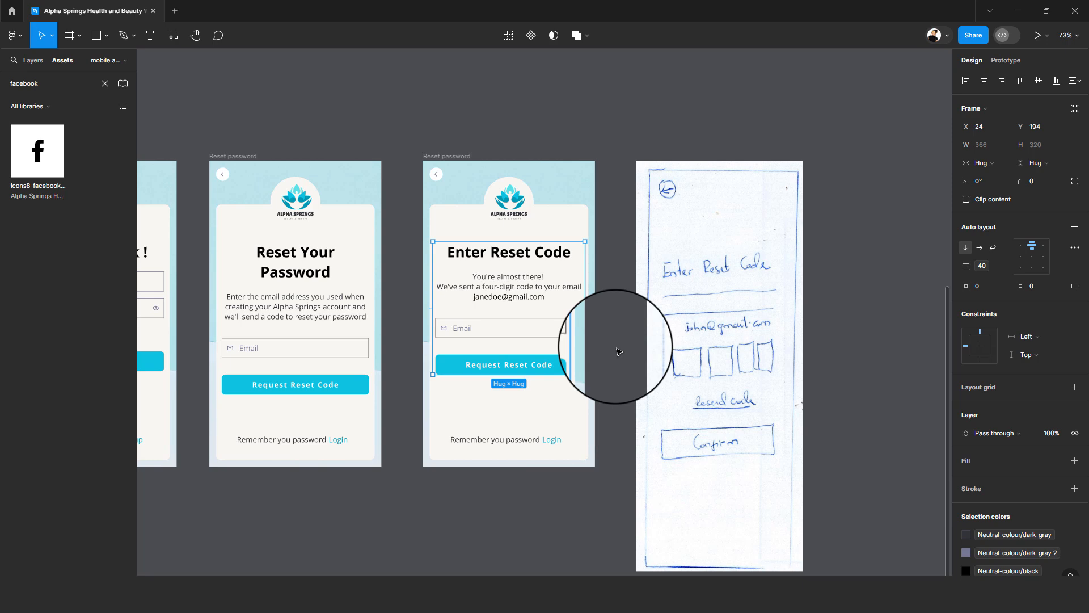
key("Return")
scroll(533, 343, "up", 2)
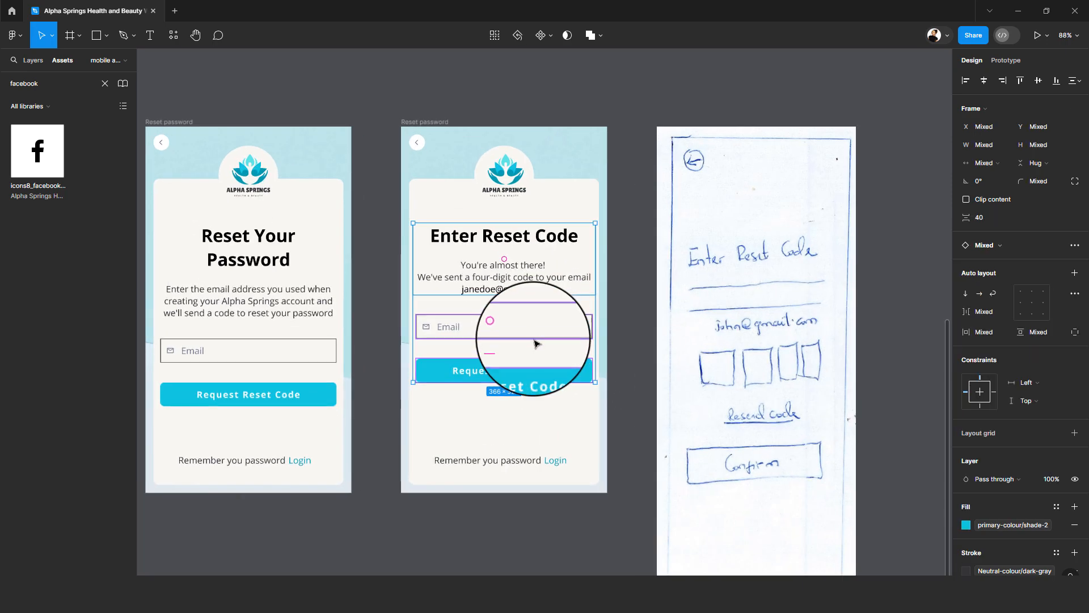
- Delete the Email field from the Enter Reset Code screen and move the Request Reset Code button down to Y 532
left_click(513, 329)
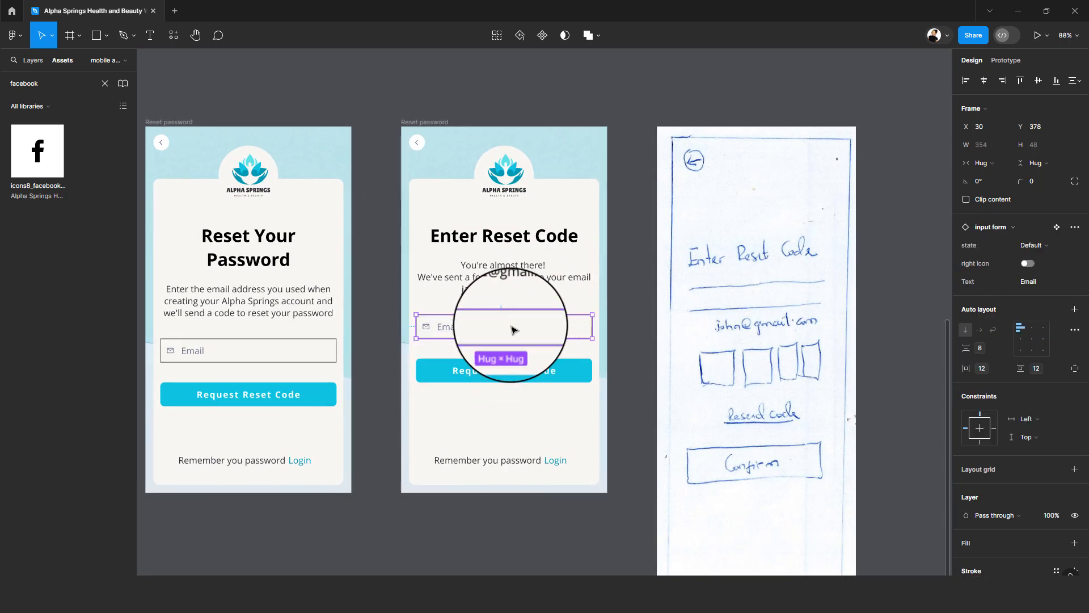
key("Delete")
left_click_drag(499, 372, 500, 388)
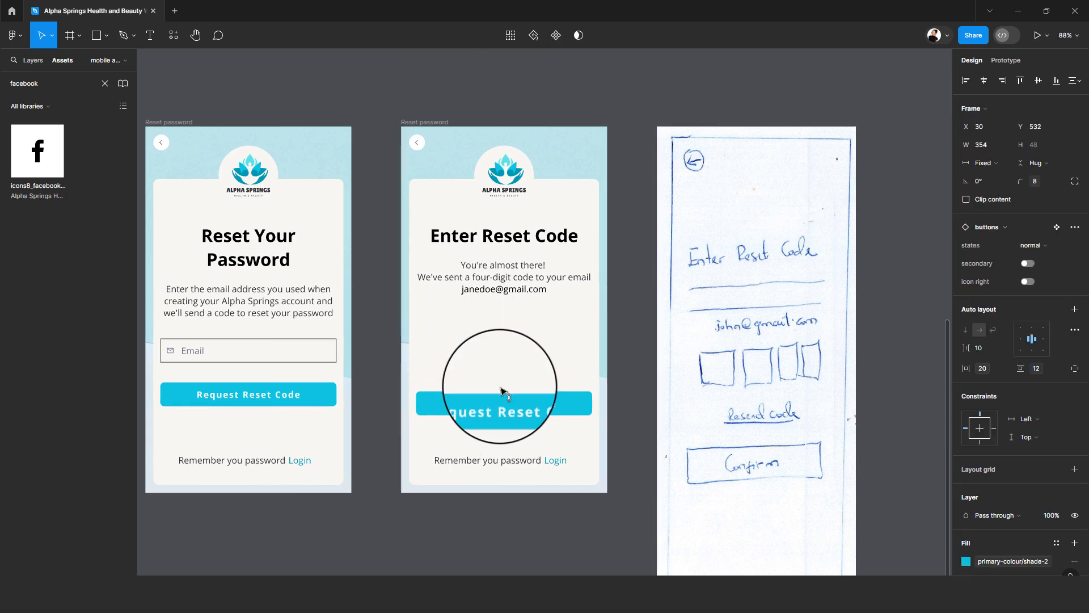
- Show the layout grids and draw a rectangle about 64 × 89 below the email address on the Enter Reset Code screen
left_click(429, 122)
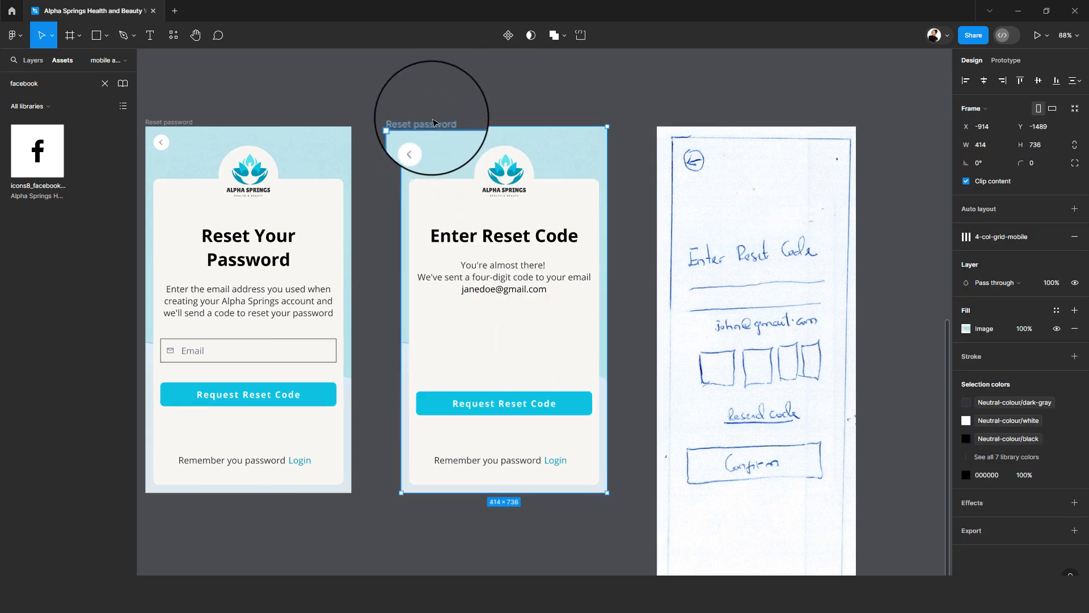
left_click(1046, 241)
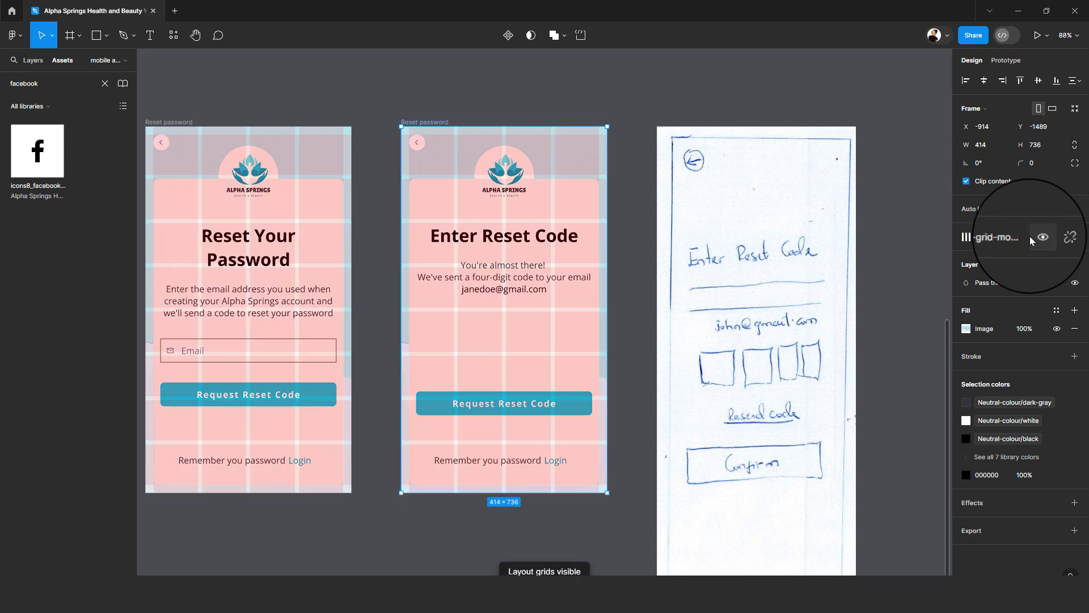
scroll(463, 292, "up", 3)
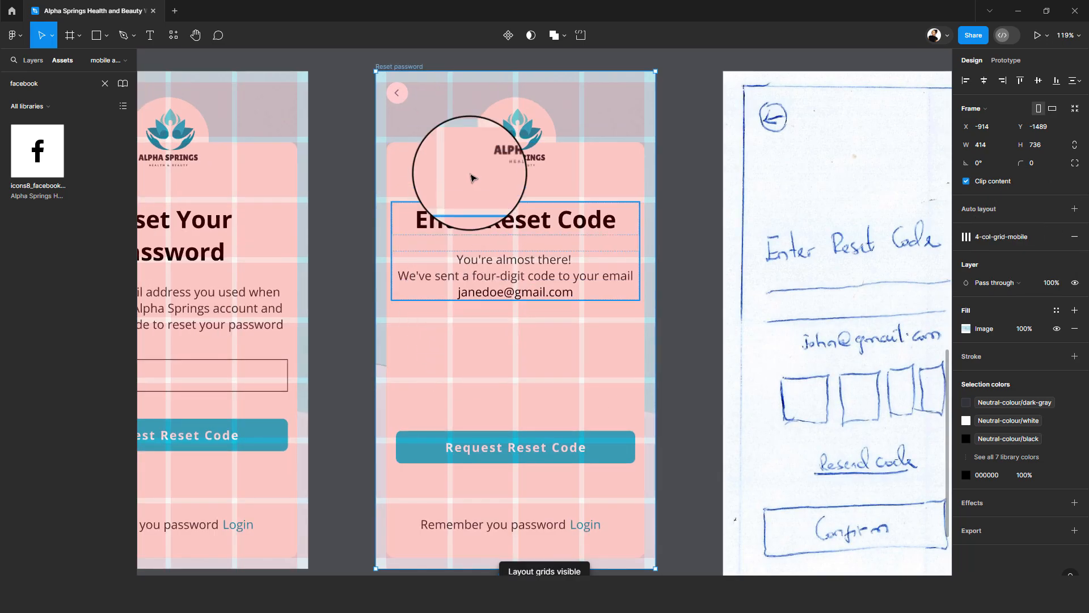
left_click(96, 35)
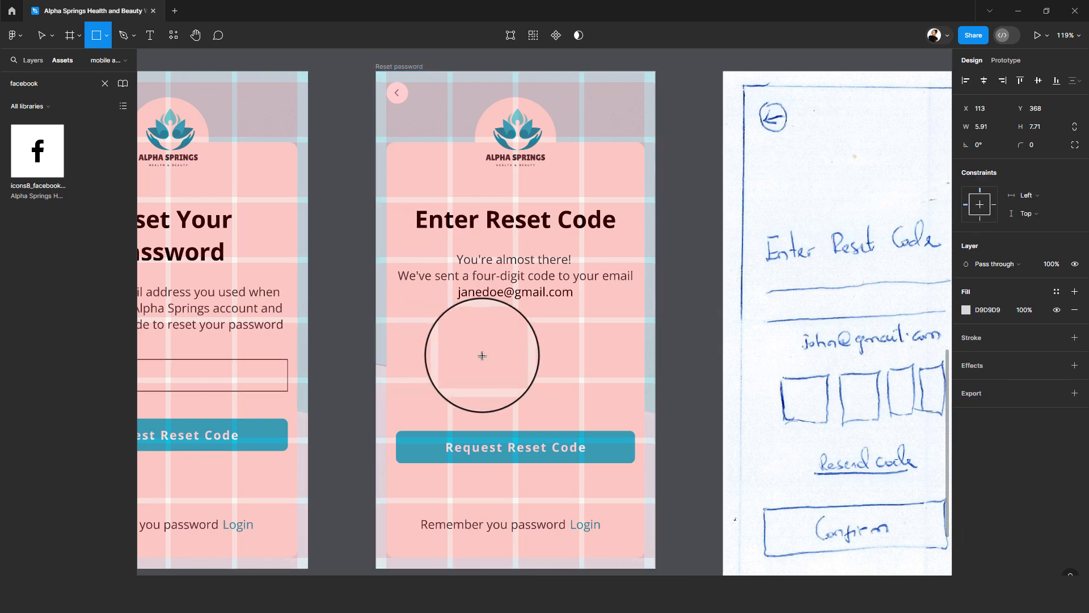
left_click_drag(452, 320, 500, 379)
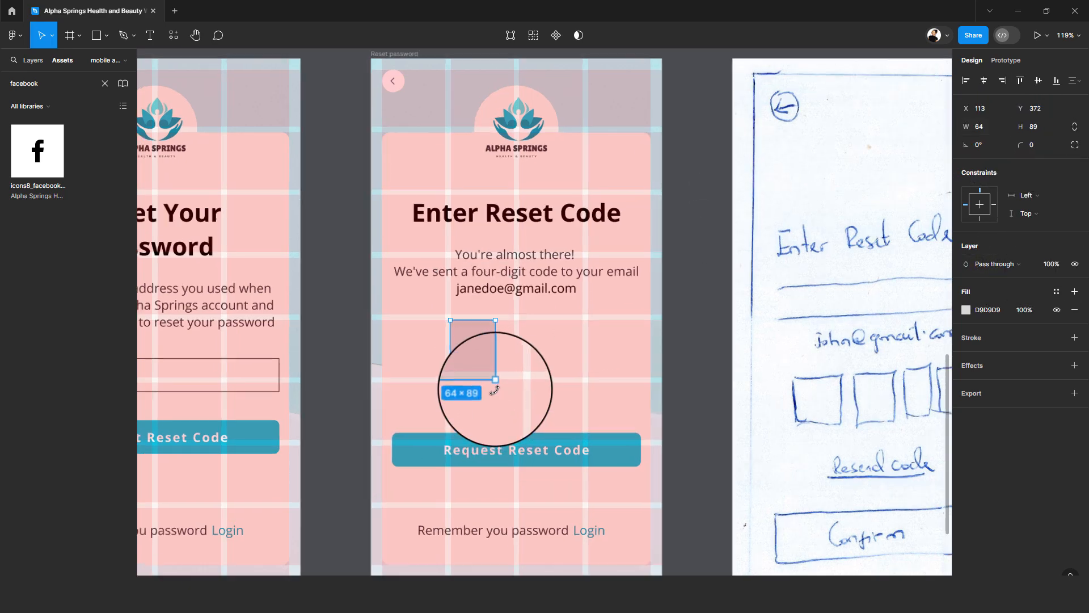
- Set the code box rectangle's height to 80
scroll(476, 381, "up", 3)
left_click_drag(472, 380, 473, 375)
scroll(473, 373, "up", 3)
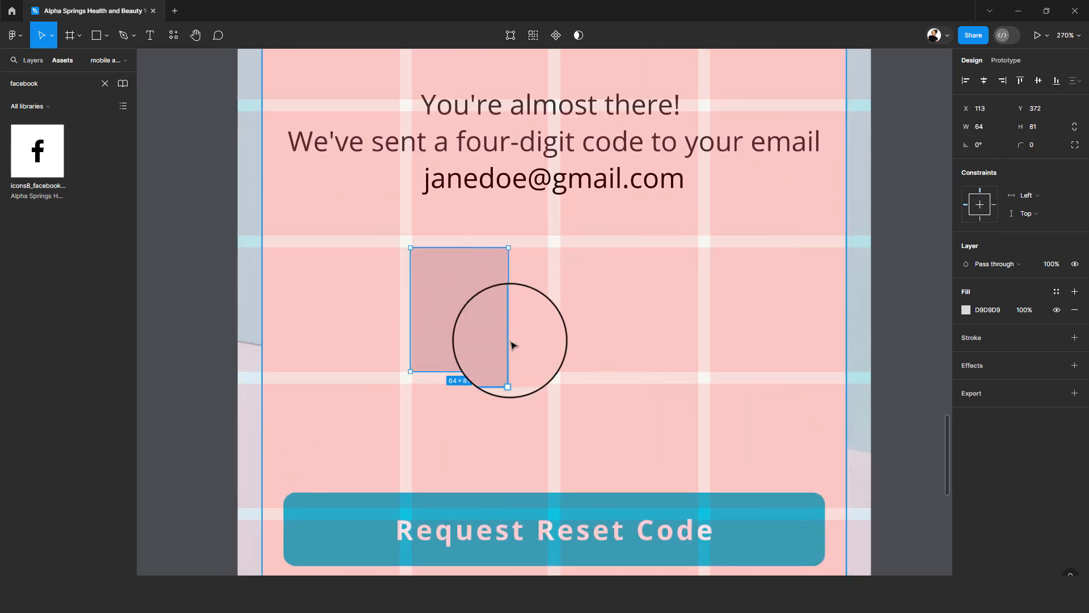
left_click(1047, 124)
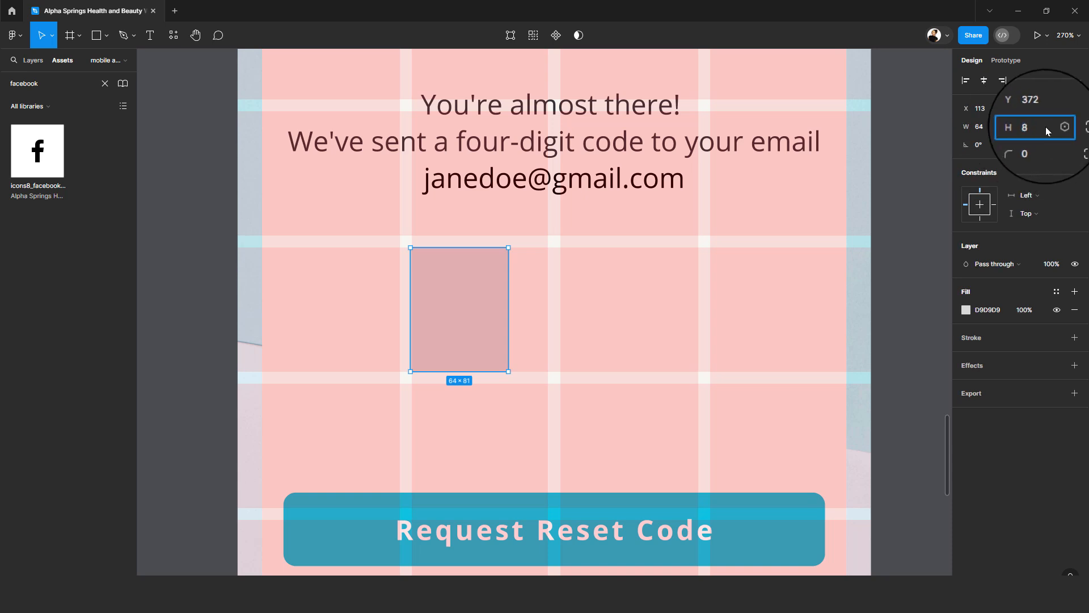
key("Return")
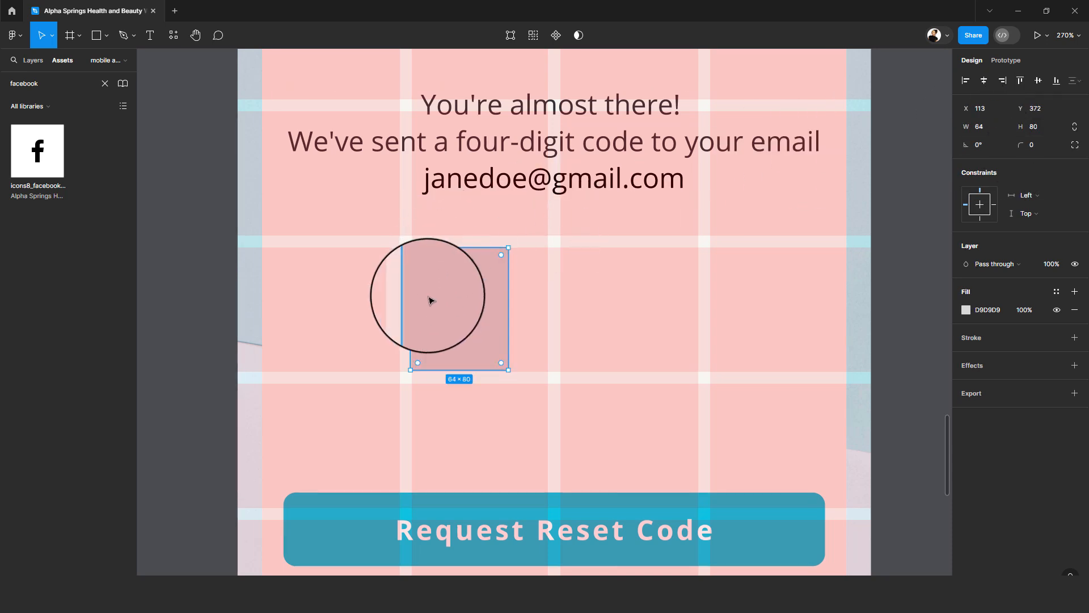
- Duplicate the code box to form a row of four boxes and select all four
left_click_drag(433, 301, 793, 298)
left_click(703, 306, "shift")
left_click(579, 304, "shift")
left_click(483, 301, "shift")
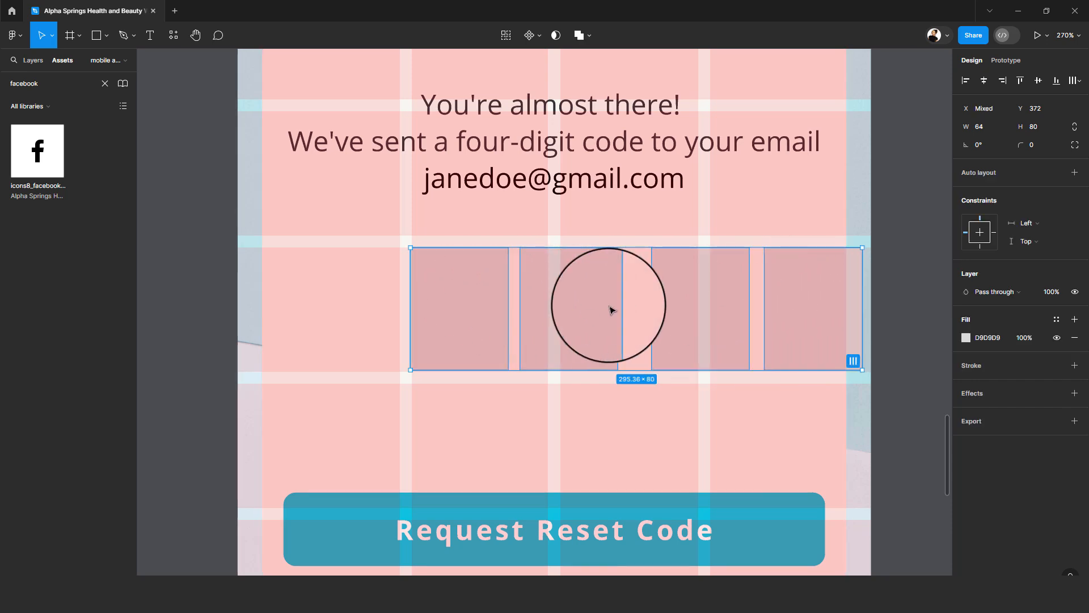
- Wrap the four code boxes in a horizontal auto layout and centre the row horizontally on the card
key("shift+a")
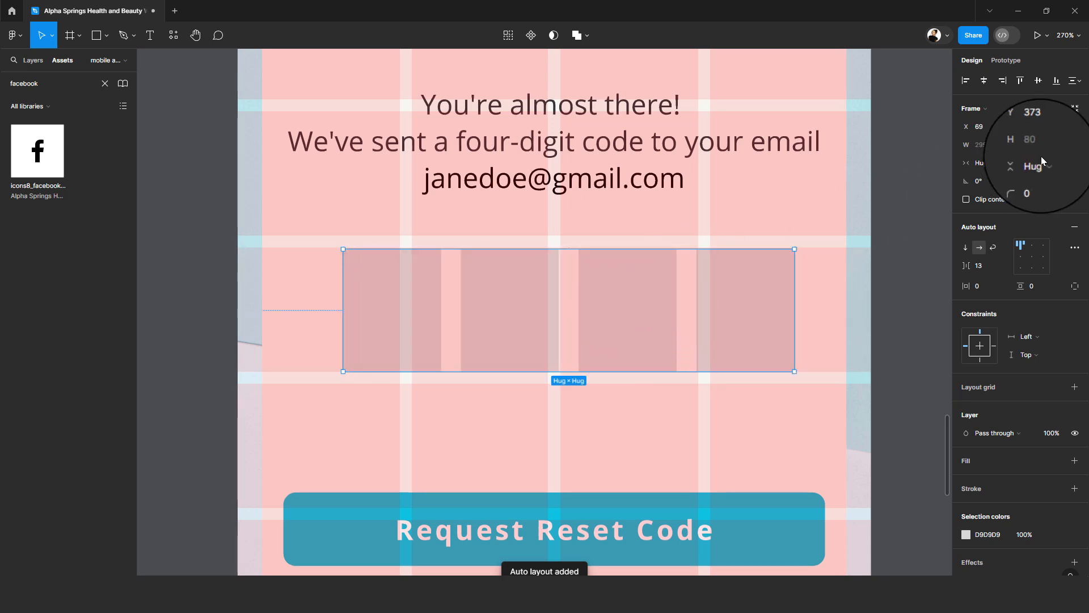
left_click(983, 80)
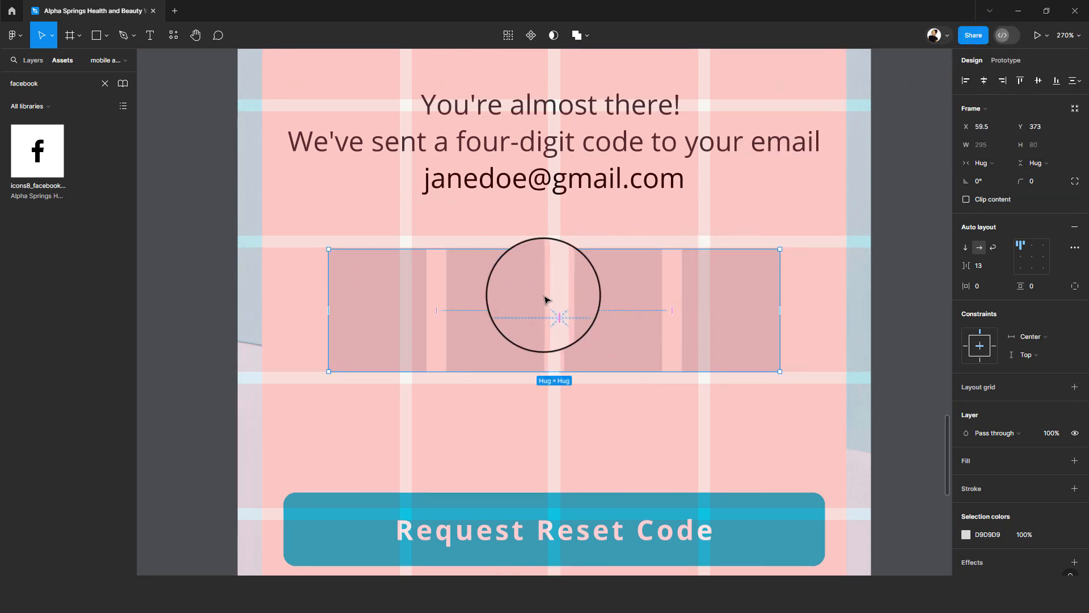
- Select the four boxes inside the auto layout row and set their corner radius to 4
scroll(545, 300, "up", 3)
mouse_move(620, 282)
left_mouse_down()
mouse_move(460, 301)
mouse_move(751, 299)
left_mouse_up()
scroll(615, 281, "down", 5)
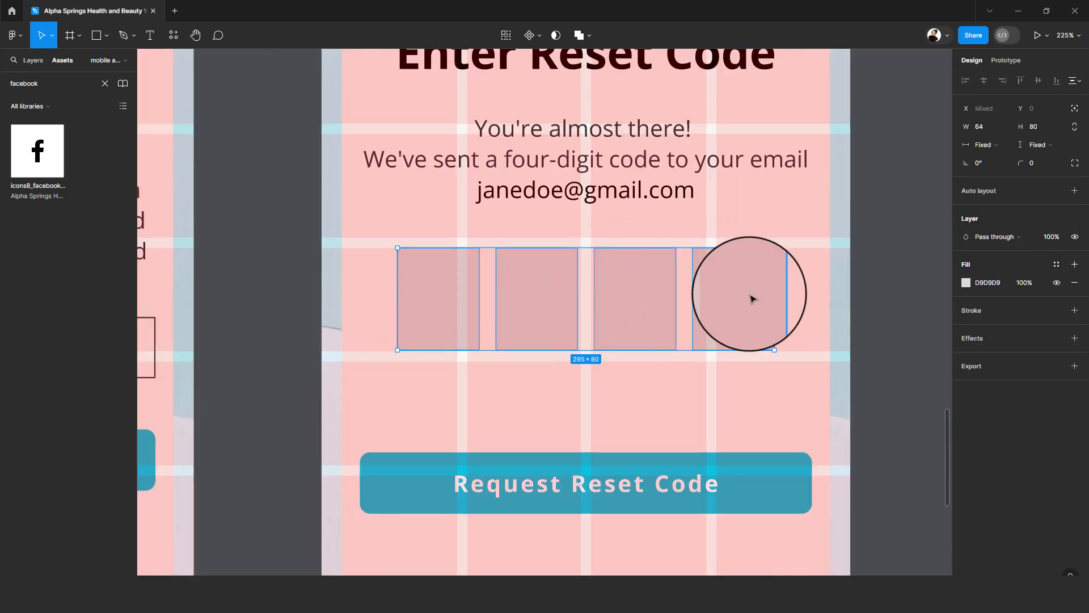
left_click(1058, 163)
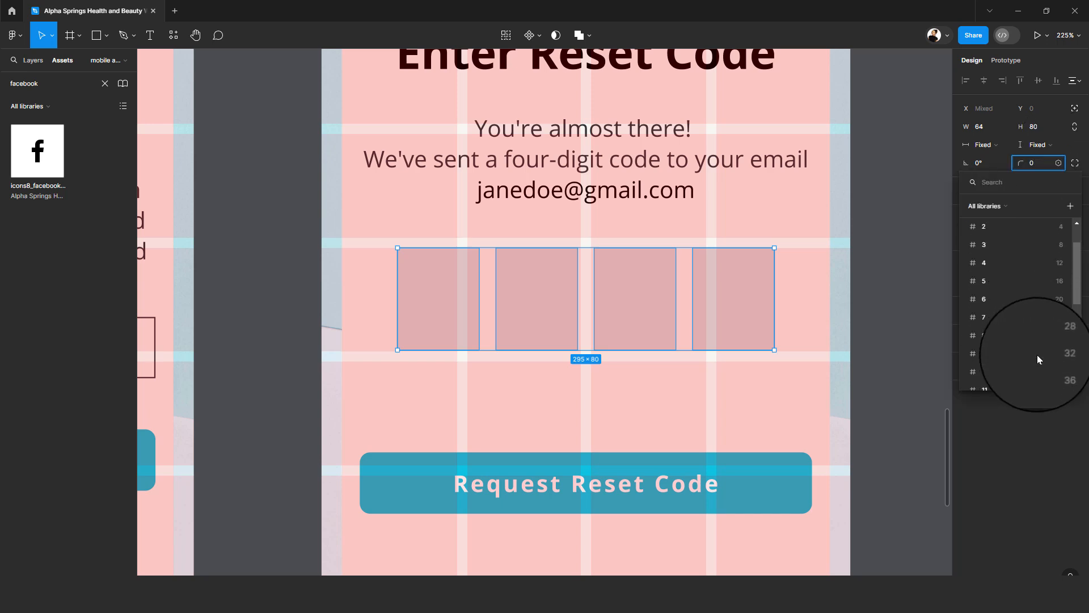
left_click(1044, 331)
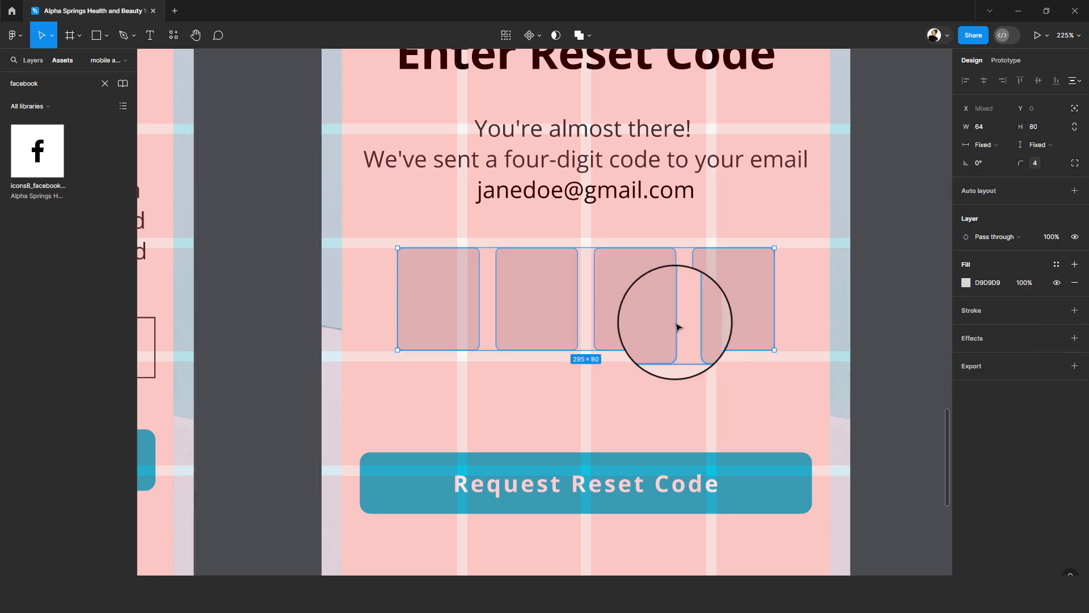
- Give the four code boxes a Neutral-colour/dark-gray 2 stroke and a Neutral-colour/white fill
left_click(1062, 314)
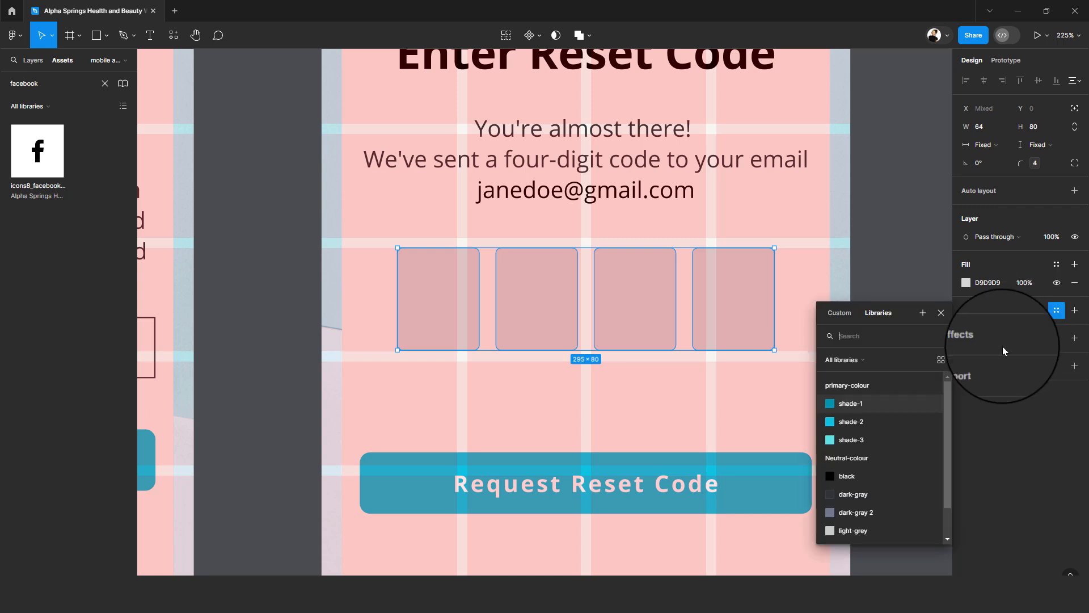
left_click(859, 513)
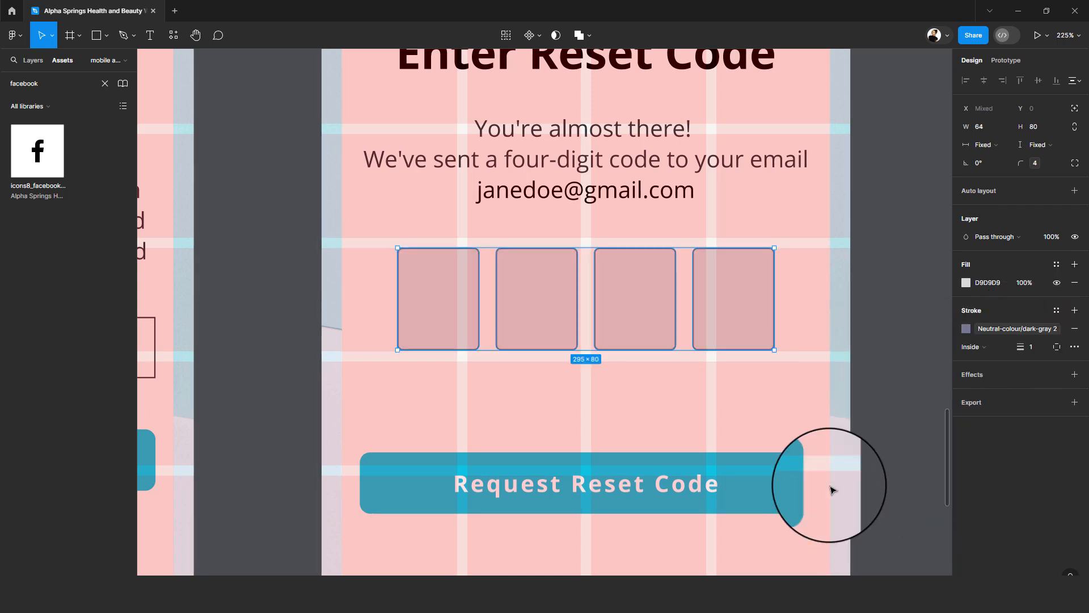
left_click(1056, 265)
scroll(872, 448, "down", 3)
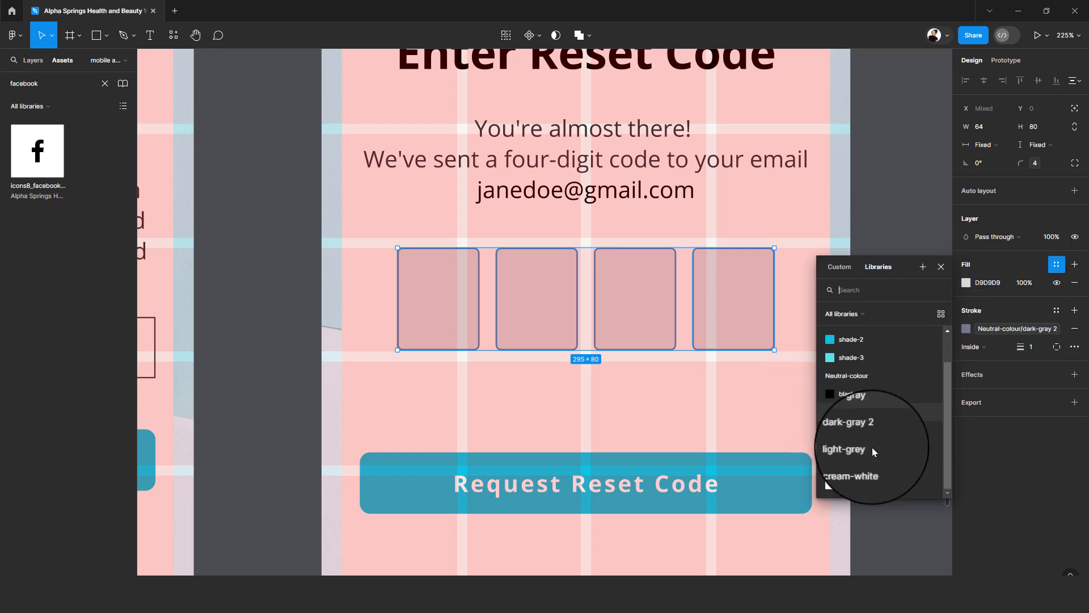
left_click(851, 460)
left_click(757, 408)
scroll(758, 407, "down", 4)
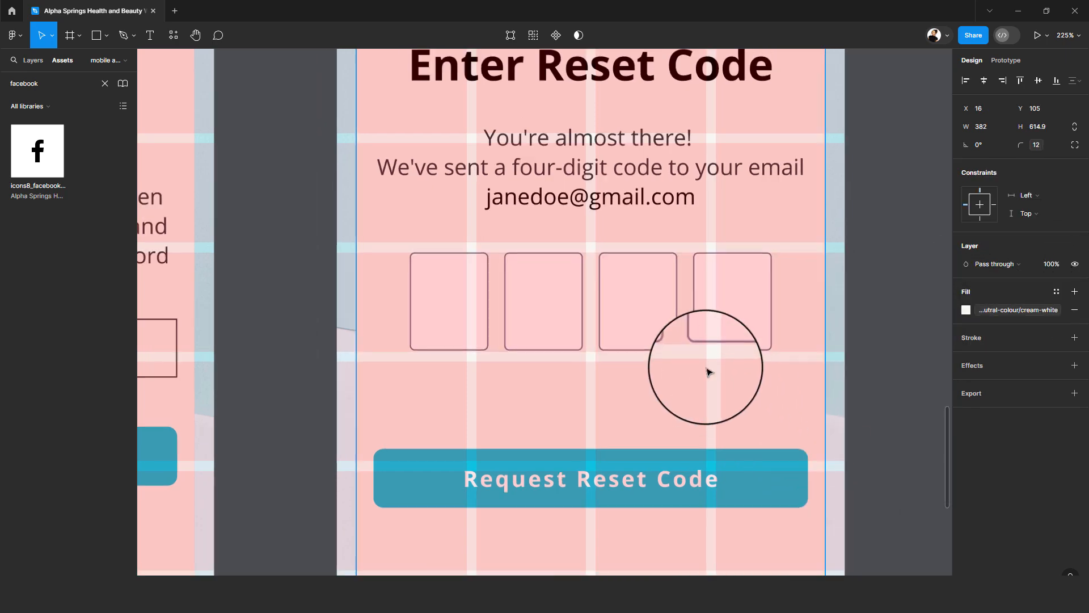
- Change the stroke of all four code boxes to Neutral-colour/light-grey
left_click(730, 343)
left_click(730, 343)
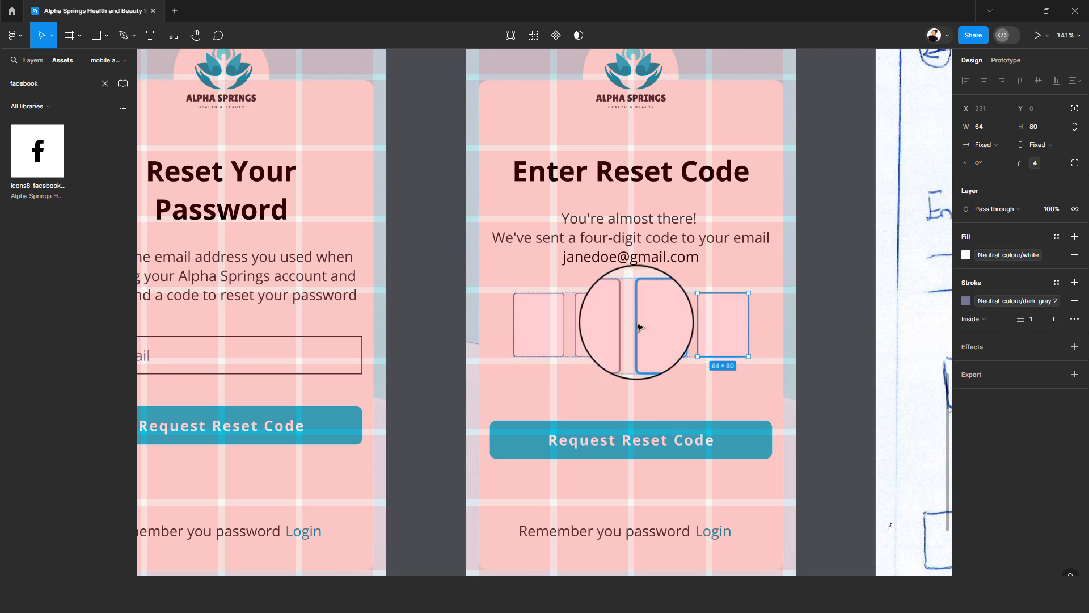
left_click(647, 324, "shift")
left_click(585, 320, "shift")
left_click(525, 323, "shift")
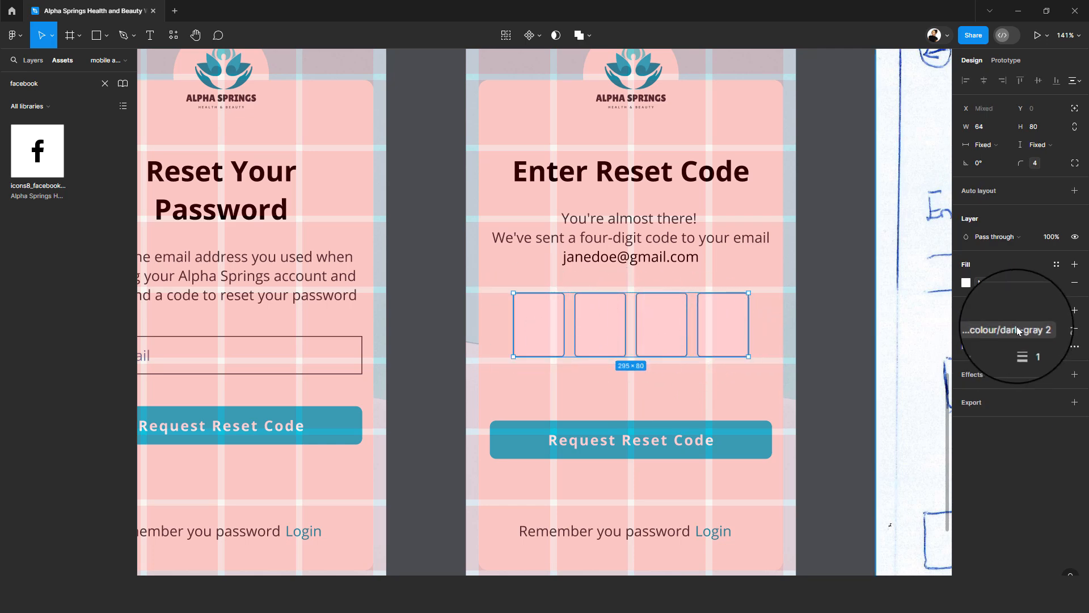
left_click(966, 328)
left_click(855, 512)
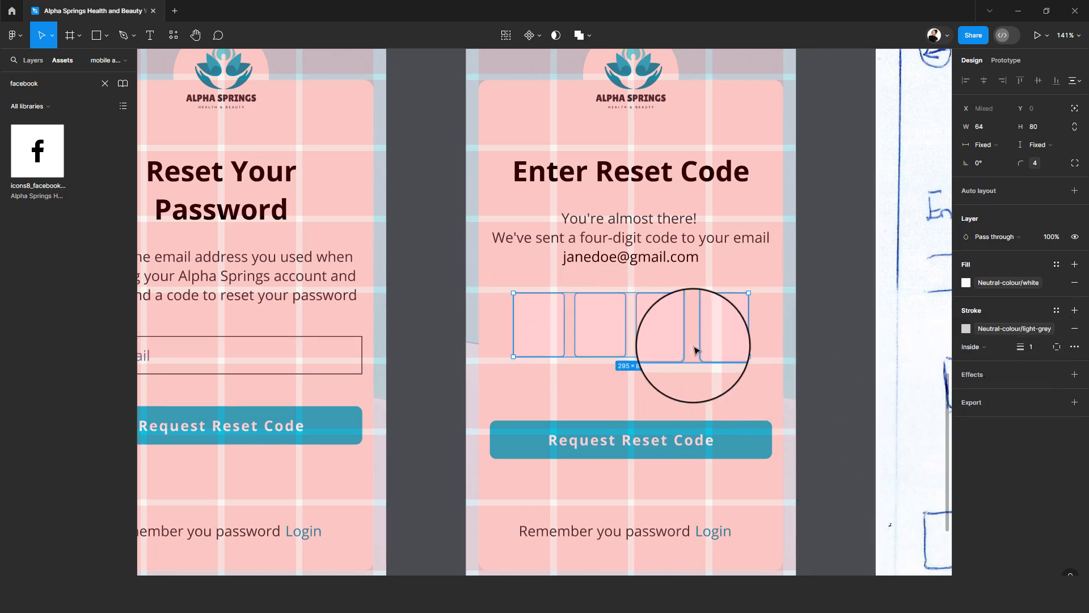
left_click(725, 401)
scroll(654, 225, "down", 5)
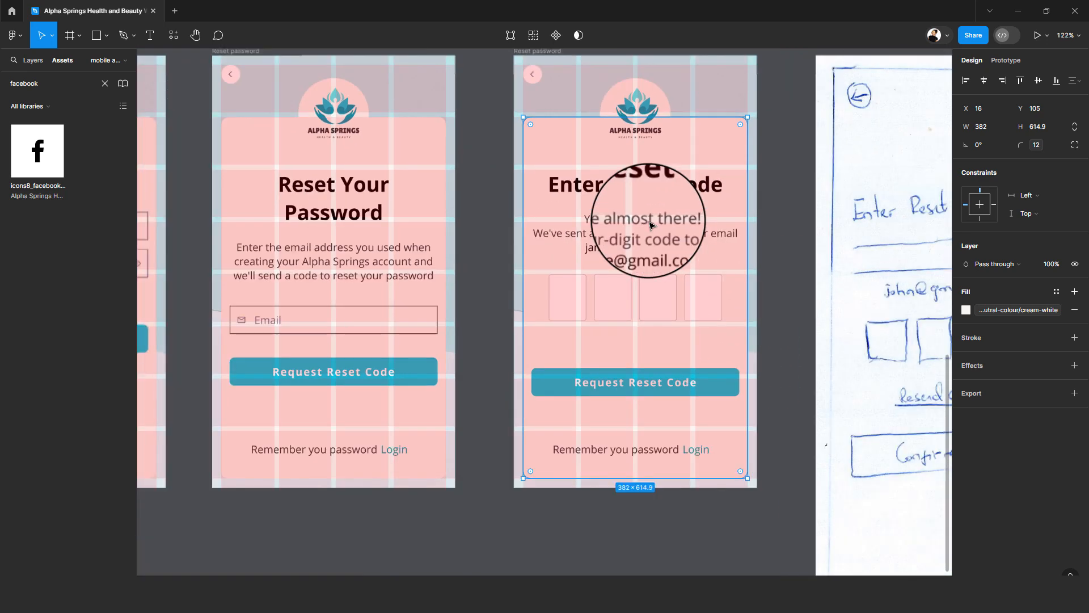
- Hide the layout grids on the reset password screens
scroll(546, 145, "up", 3)
left_click(547, 145)
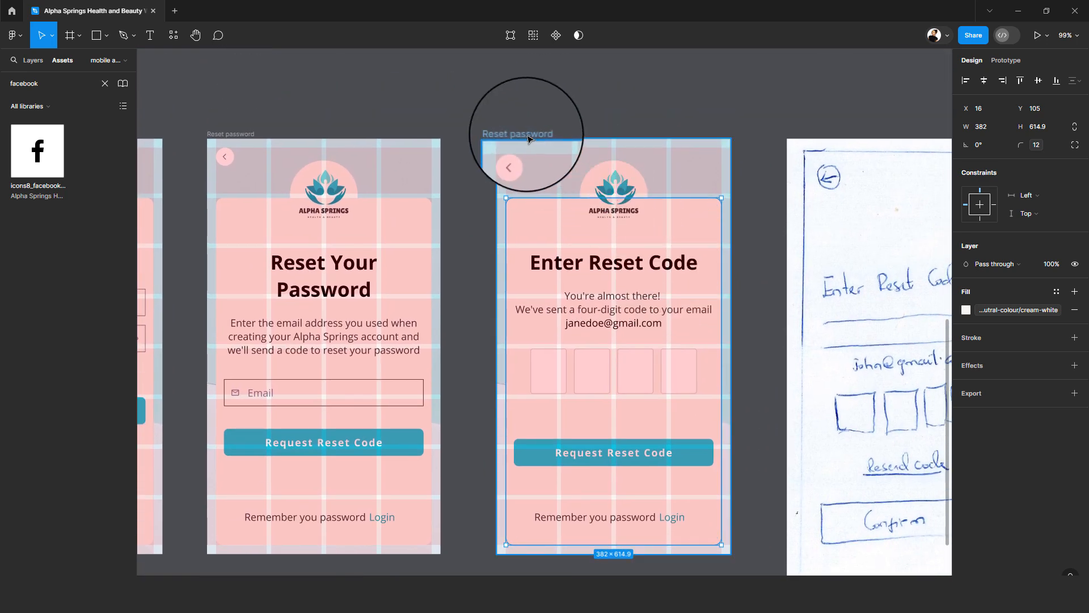
key("shift+g")
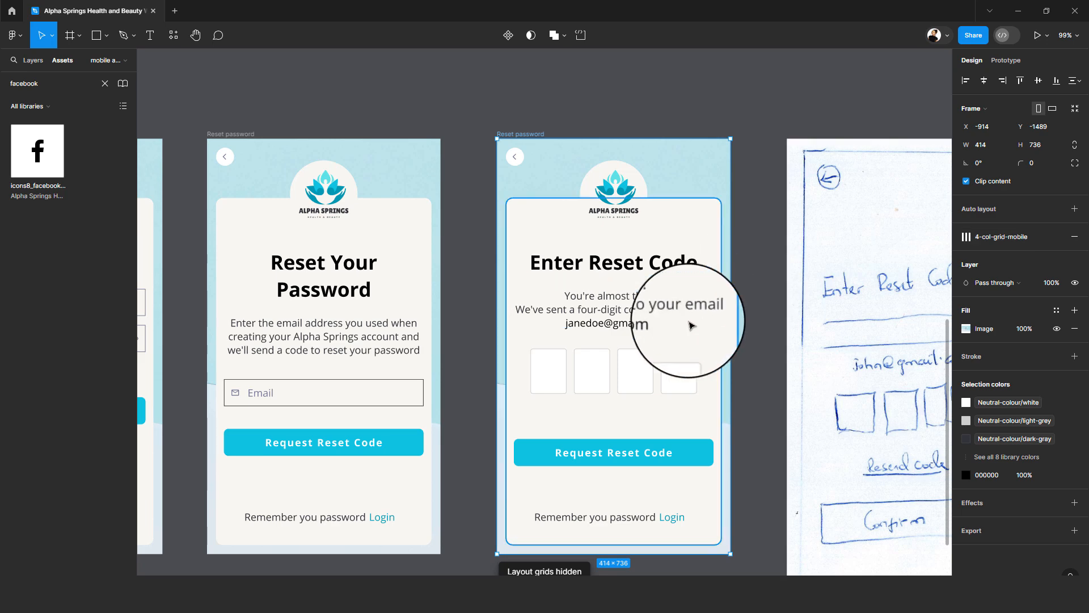
- Copy the description paragraph to below the code boxes and turn it into an underlined "Resend Code" link, following the wireframe
scroll(686, 318, "up", 2)
scroll(703, 312, "down", 3)
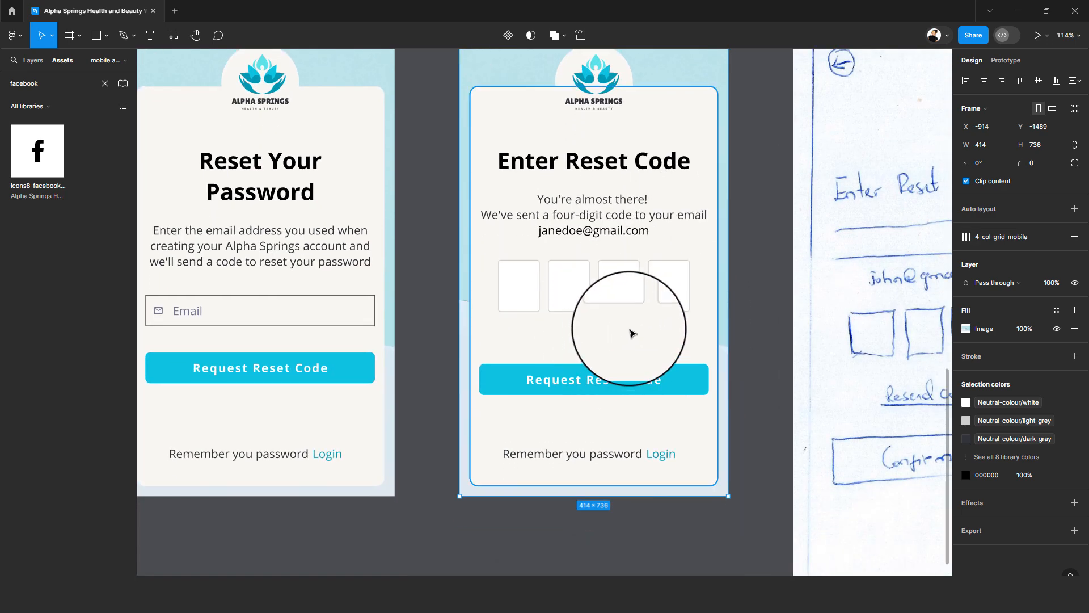
scroll(761, 355, "down", 3)
scroll(732, 347, "right", 2)
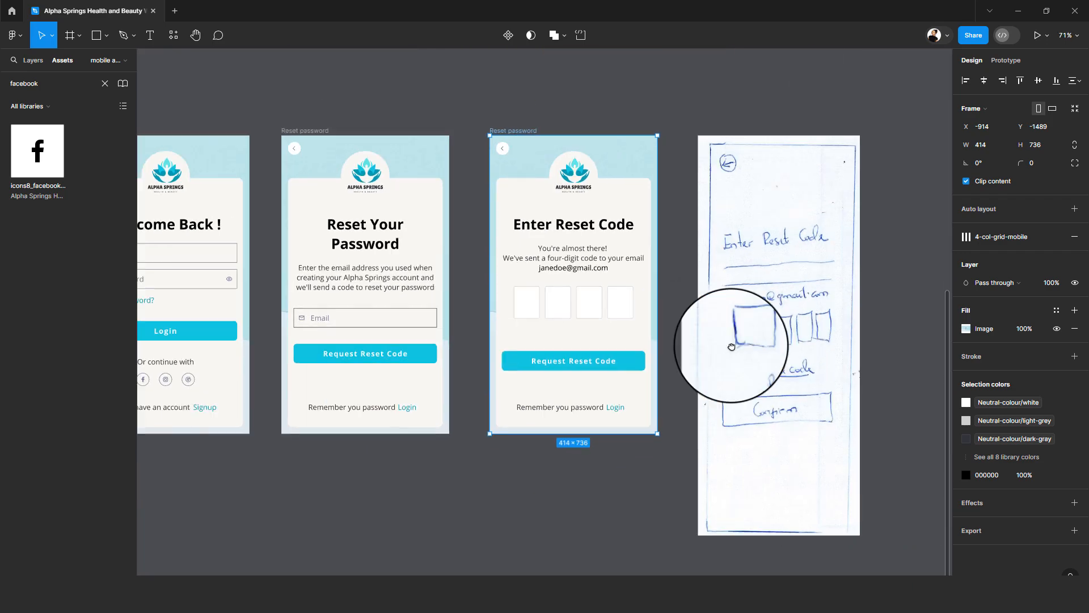
scroll(732, 346, "right", 2)
scroll(564, 328, "up", 3)
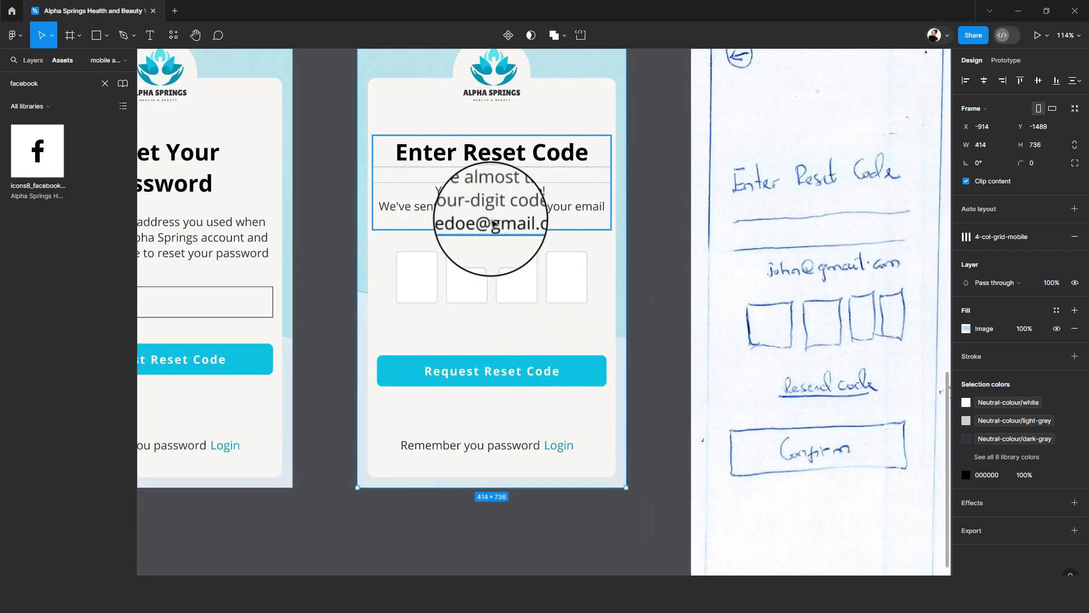
left_click(495, 224)
double_click(492, 219)
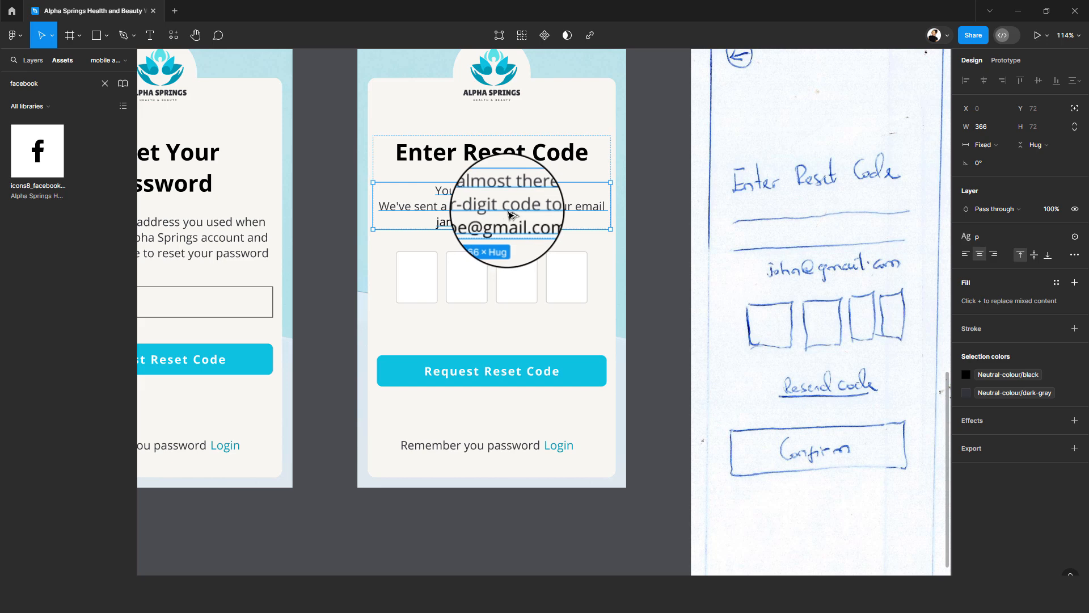
left_click_drag(509, 214, 510, 347)
double_click(507, 338)
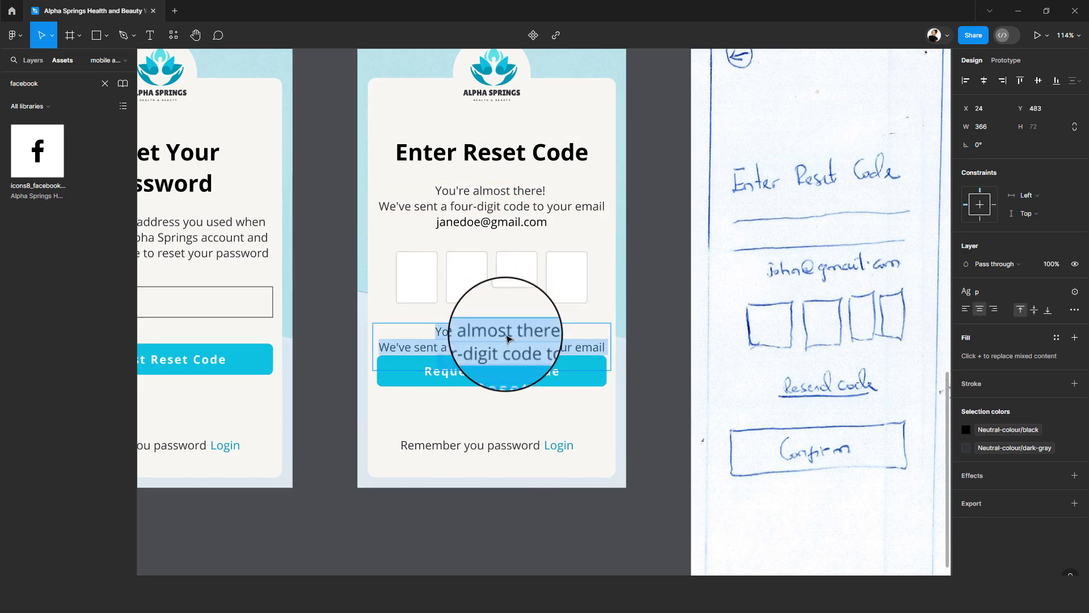
type("Resend Code")
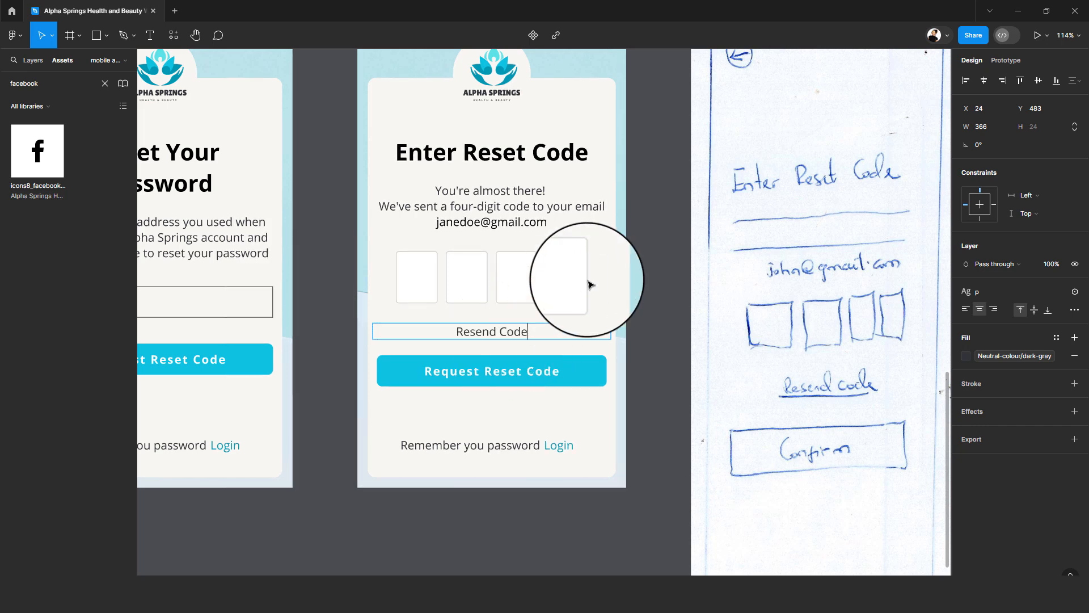
key("Escape")
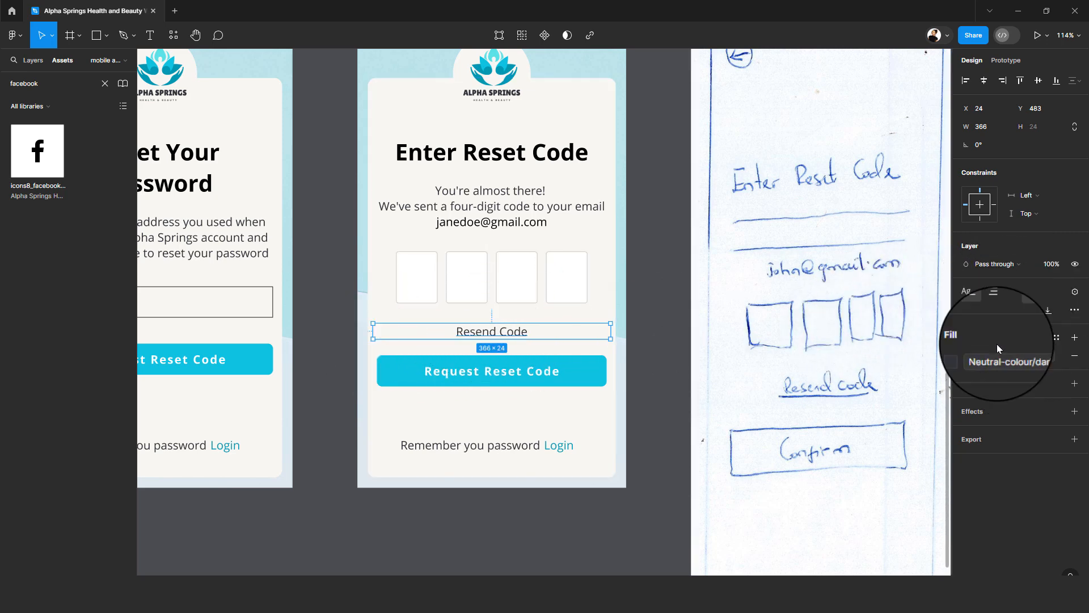
- Fill the Resend Code text with primary-colour/shade-1 and detach its text style to view its underline setting
left_click(1054, 337)
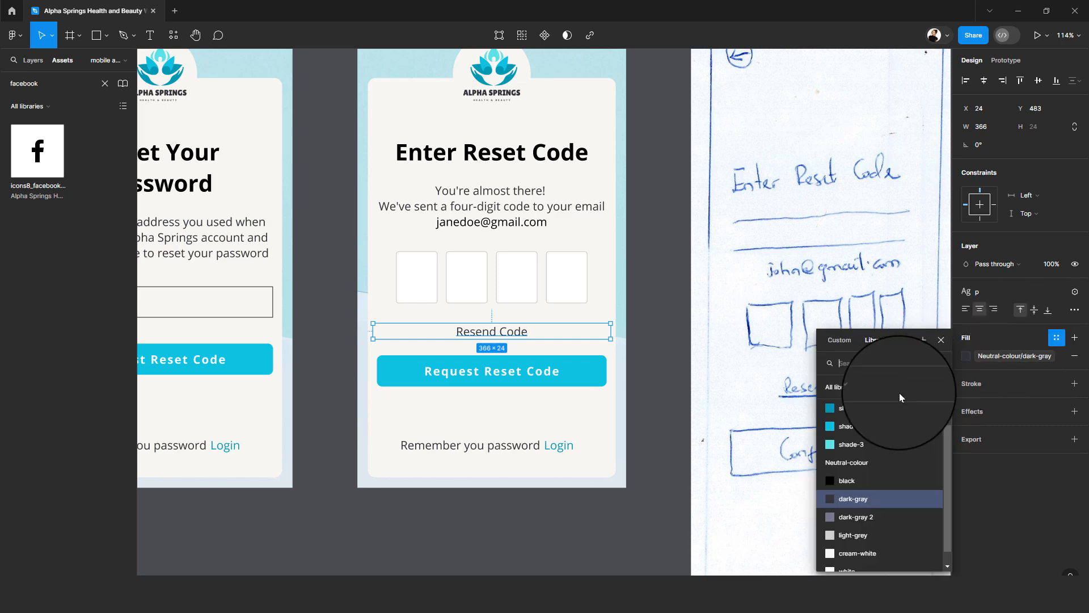
left_click(859, 406)
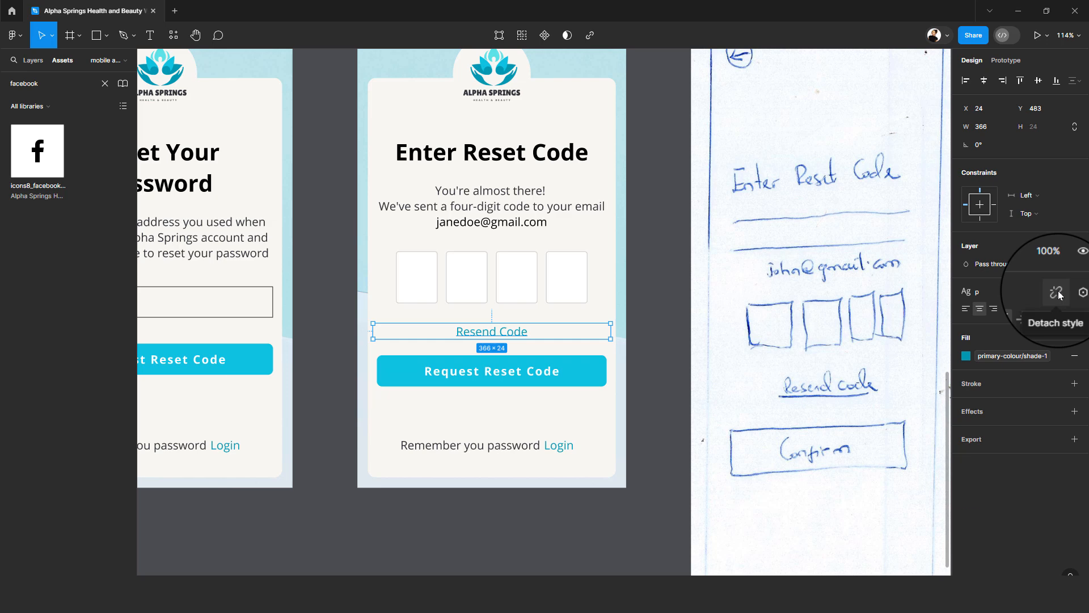
left_click(1058, 292)
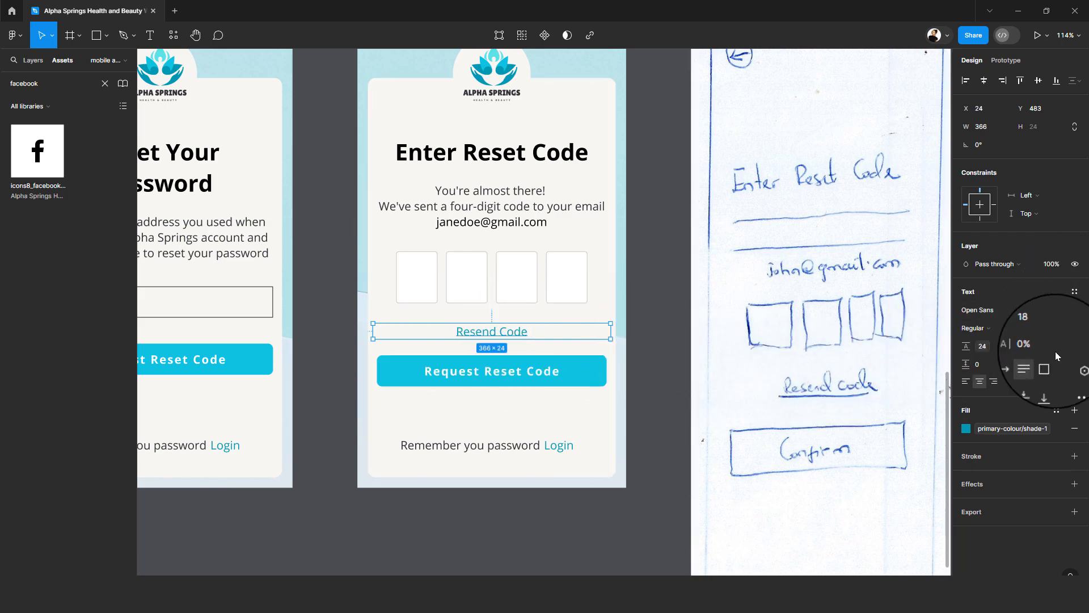
left_click(1075, 385)
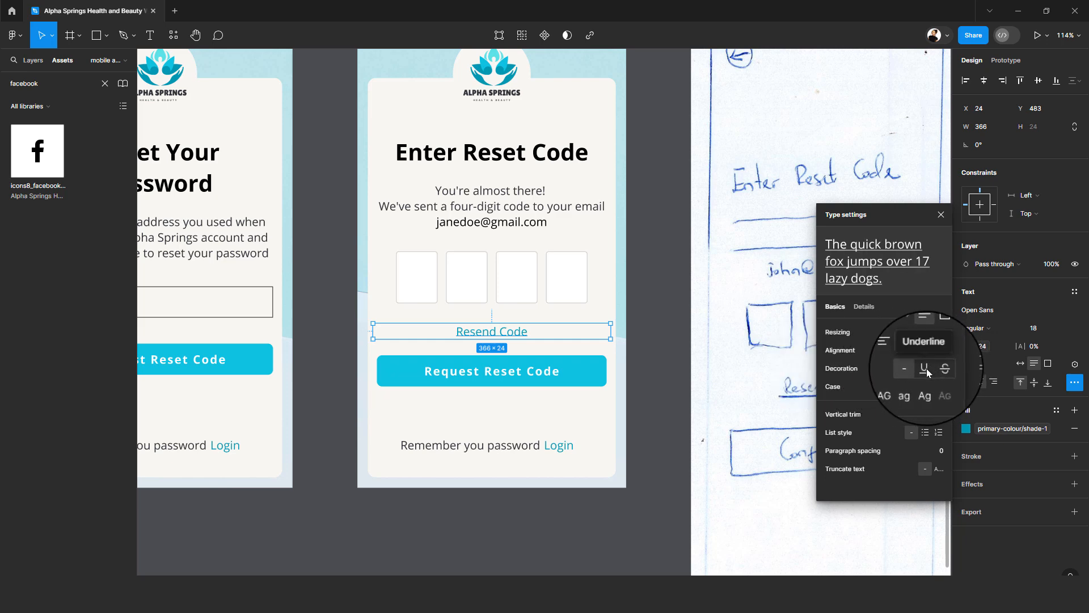
left_click(762, 381)
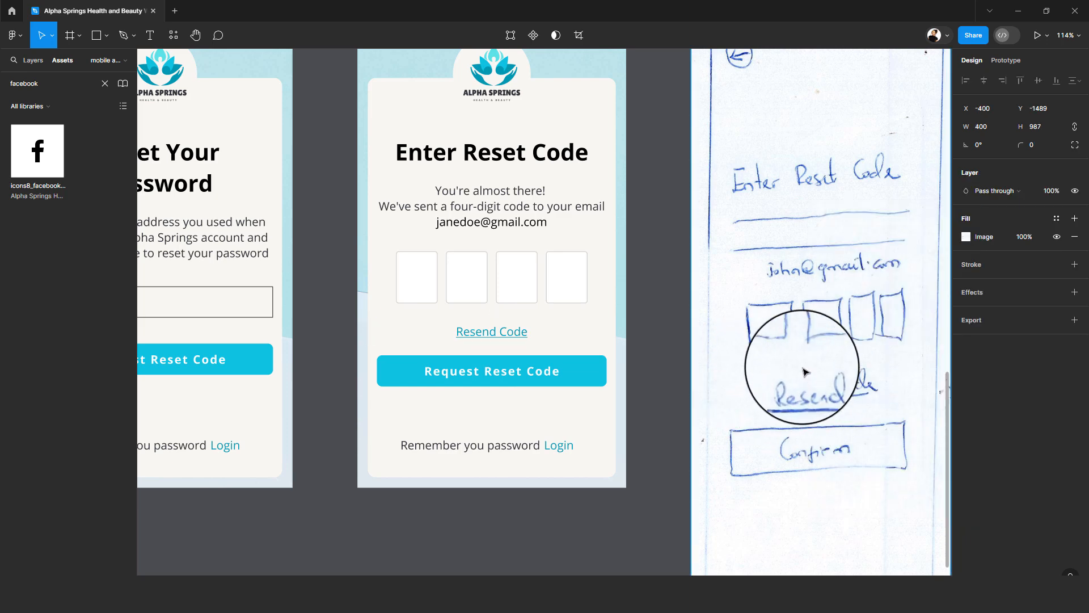
- Delete the "Remember you password Login" line from the Enter Reset Code screen and relabel its button "Confirm"
left_click(539, 448)
key("Delete")
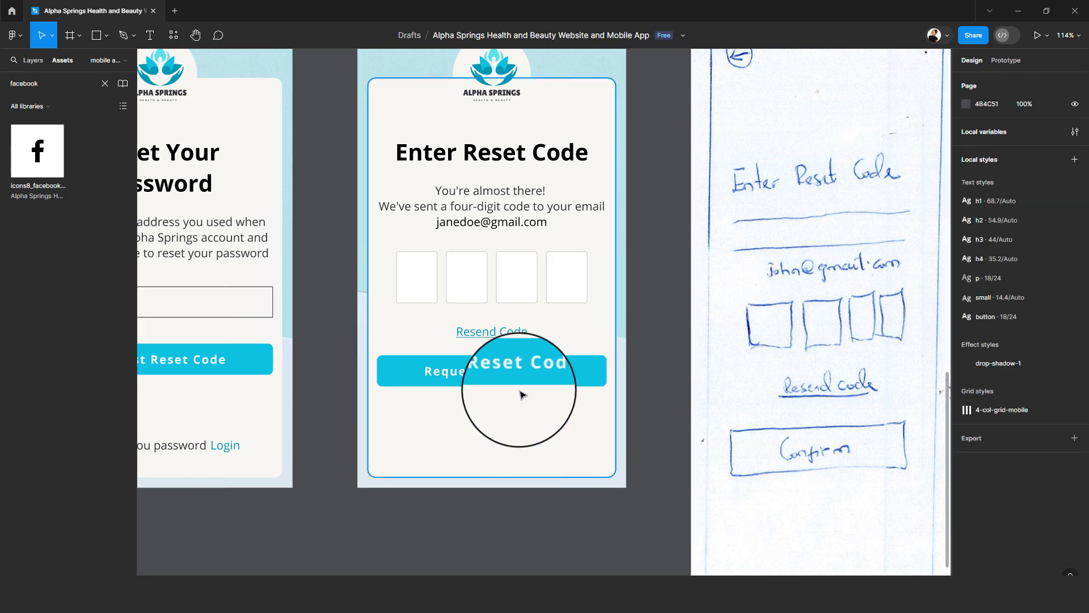
double_click(451, 370)
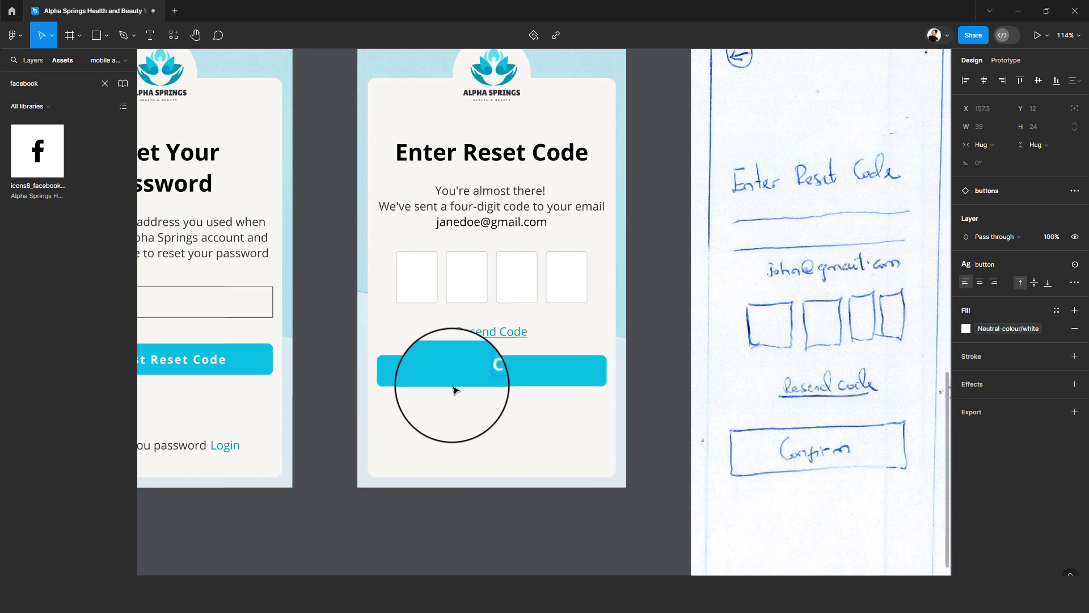
type("Confirm")
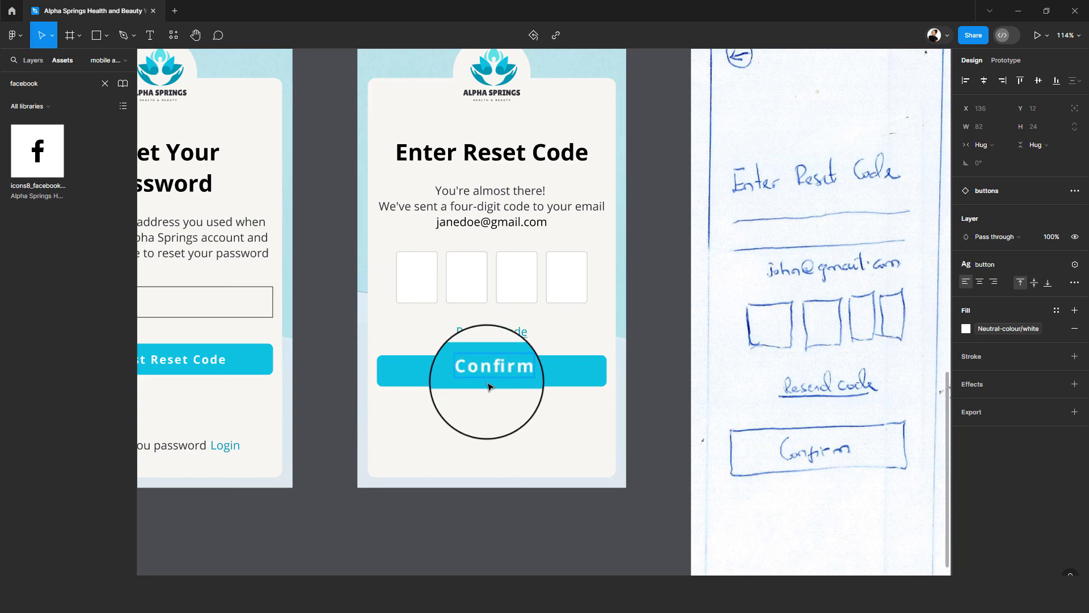
- Check the vertical spacing between the description, code boxes and Resend Code link against the auto layout spacing on the Reset Your Password screen
scroll(518, 428, "down", 5)
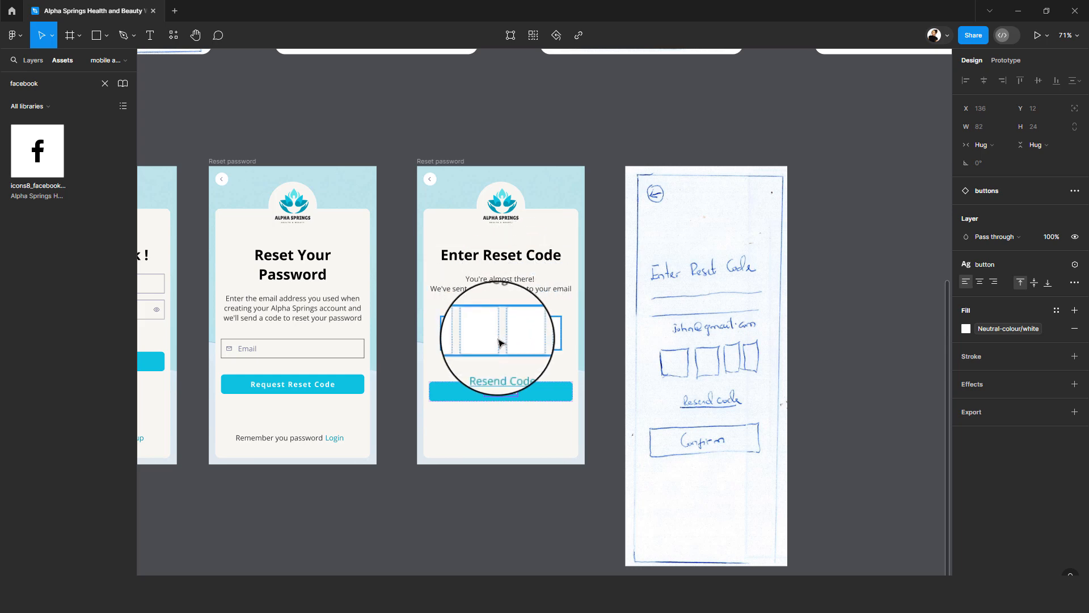
left_click(310, 317)
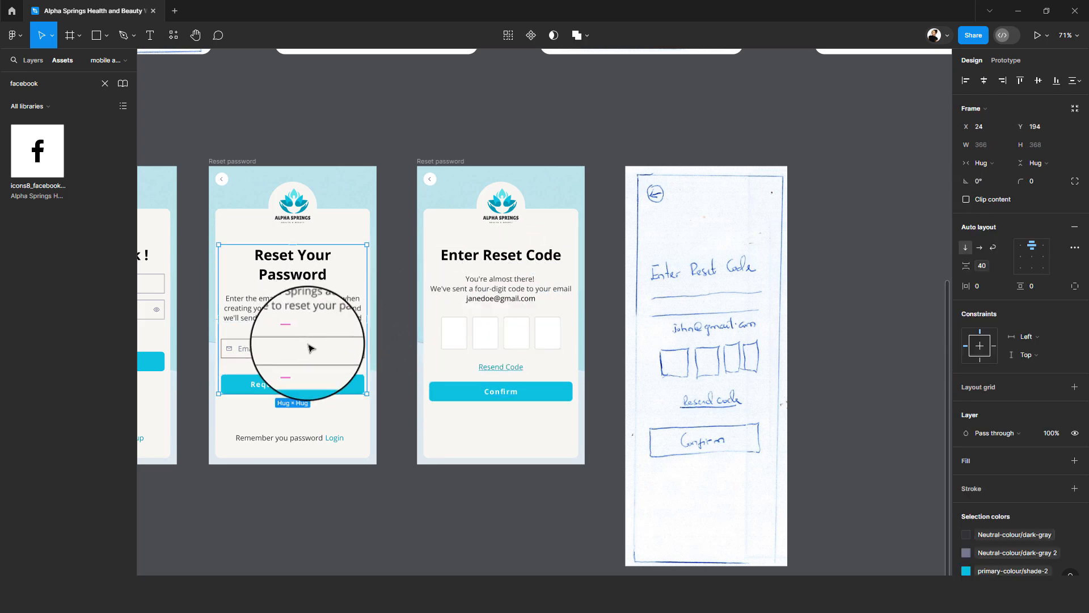
left_click(518, 329)
left_click(519, 294, "shift")
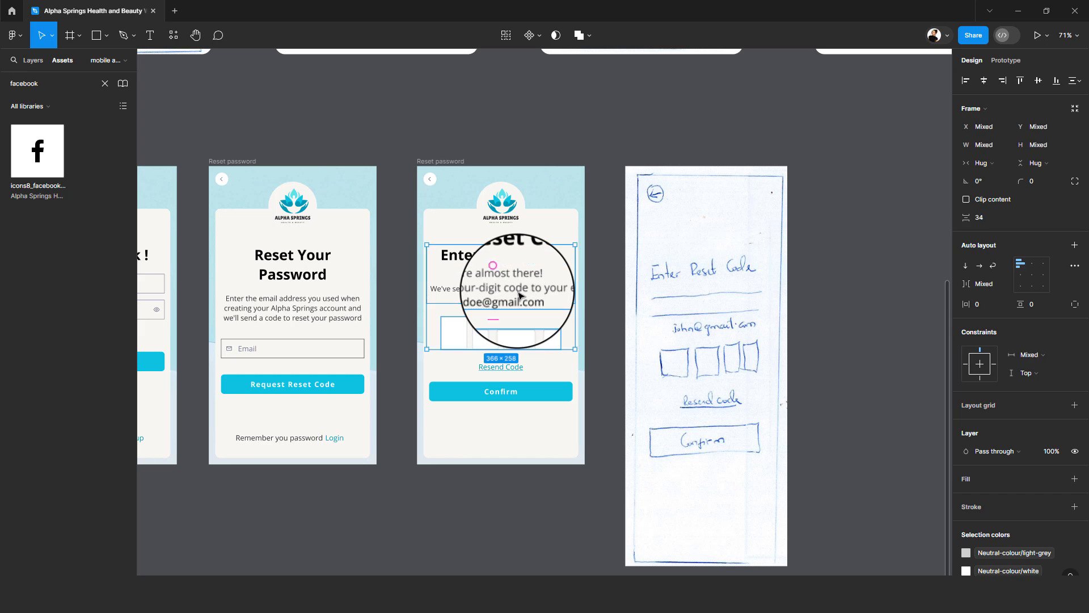
left_click(510, 370)
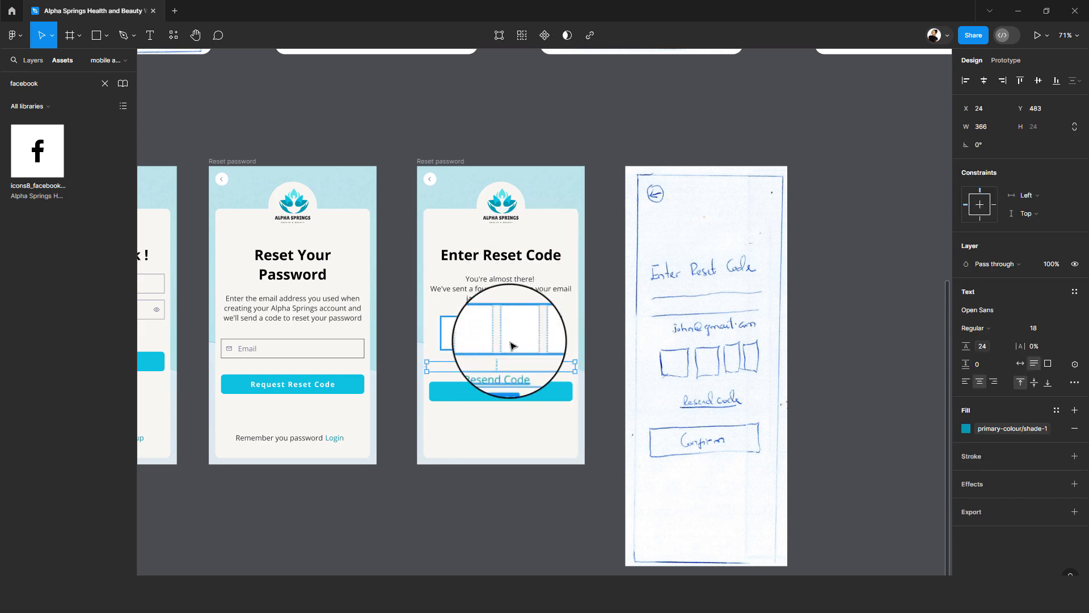
left_click(514, 346, "shift")
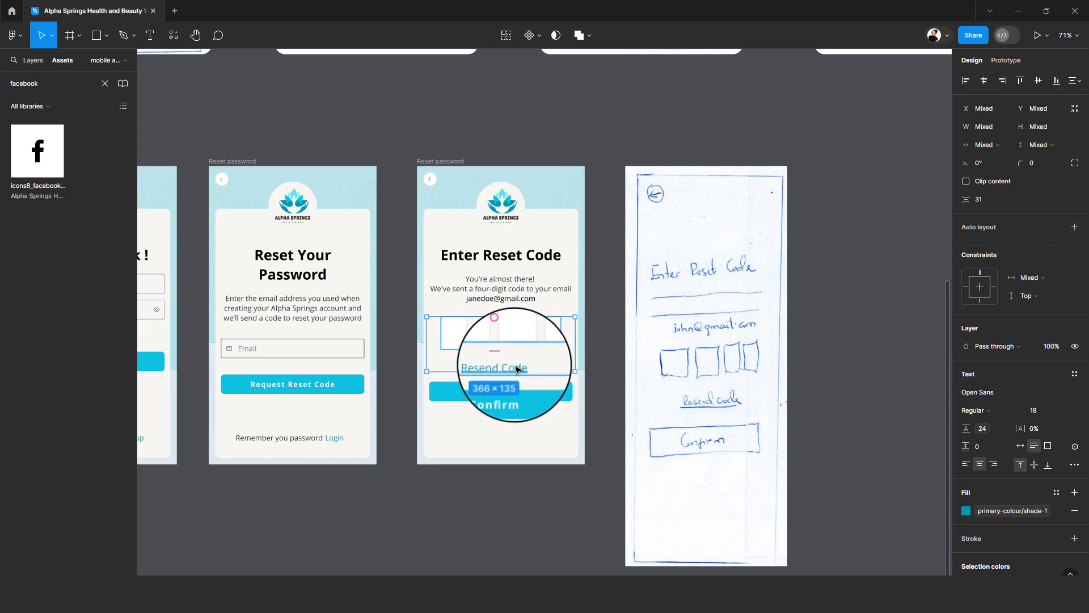
- Wrap the code boxes and Resend Code link in a vertical auto layout and apply the 24 spacing variable to its gap
key("shift+a")
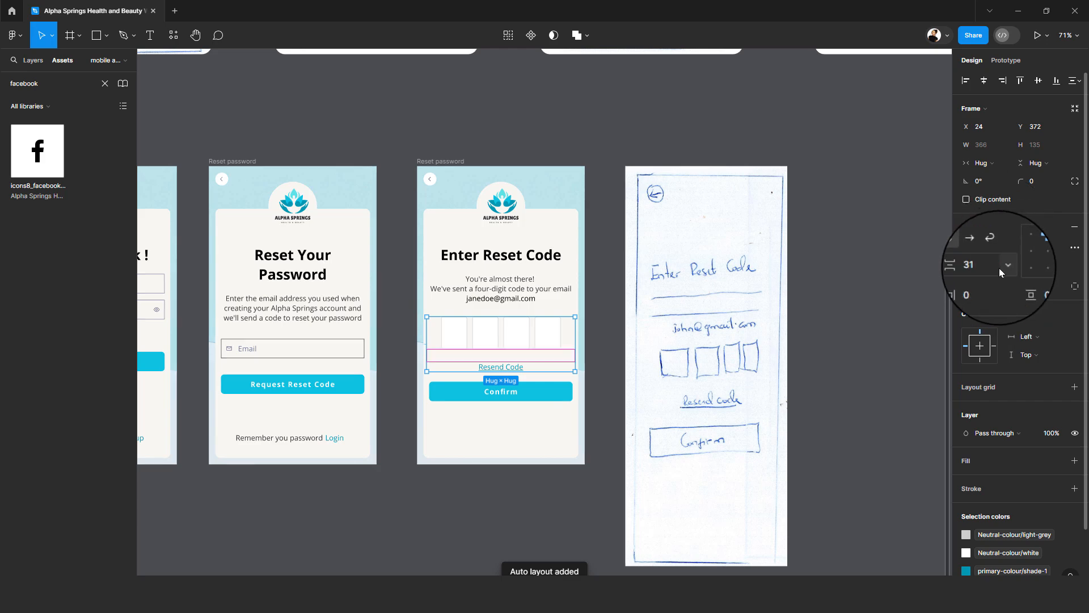
left_click(1006, 265)
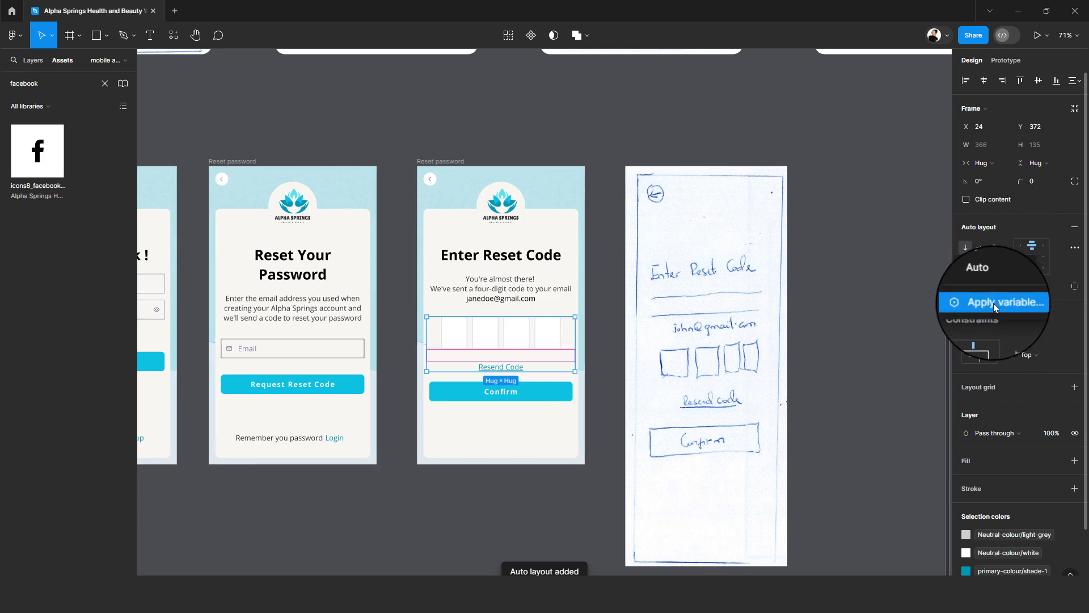
left_click(997, 302)
left_click(1049, 463)
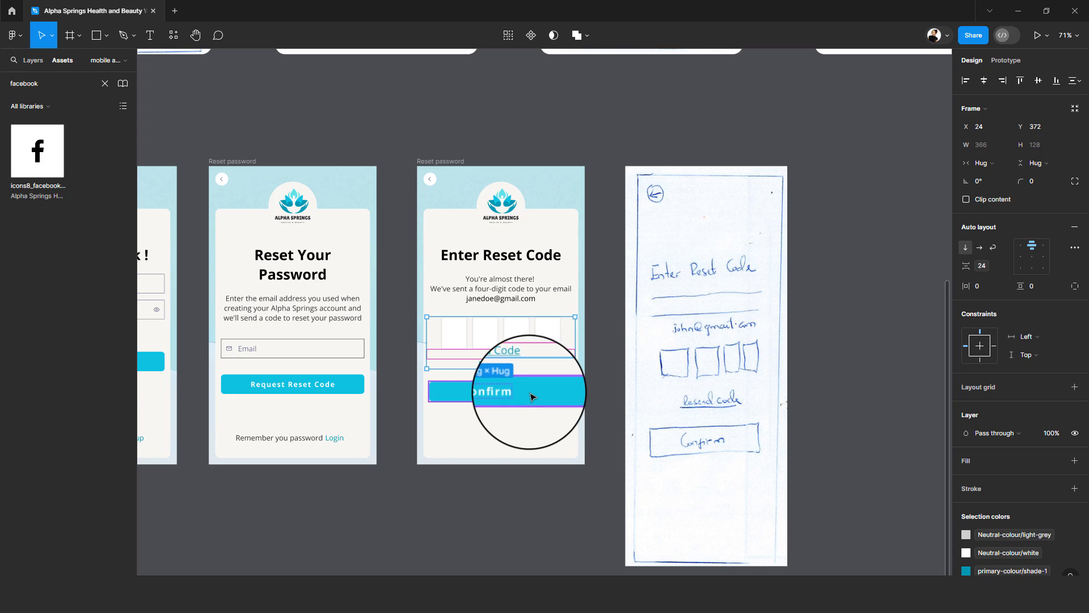
- Combine the heading group, code group and Confirm button in one auto layout and apply the 40 spacing variable to its gap
left_click(521, 289)
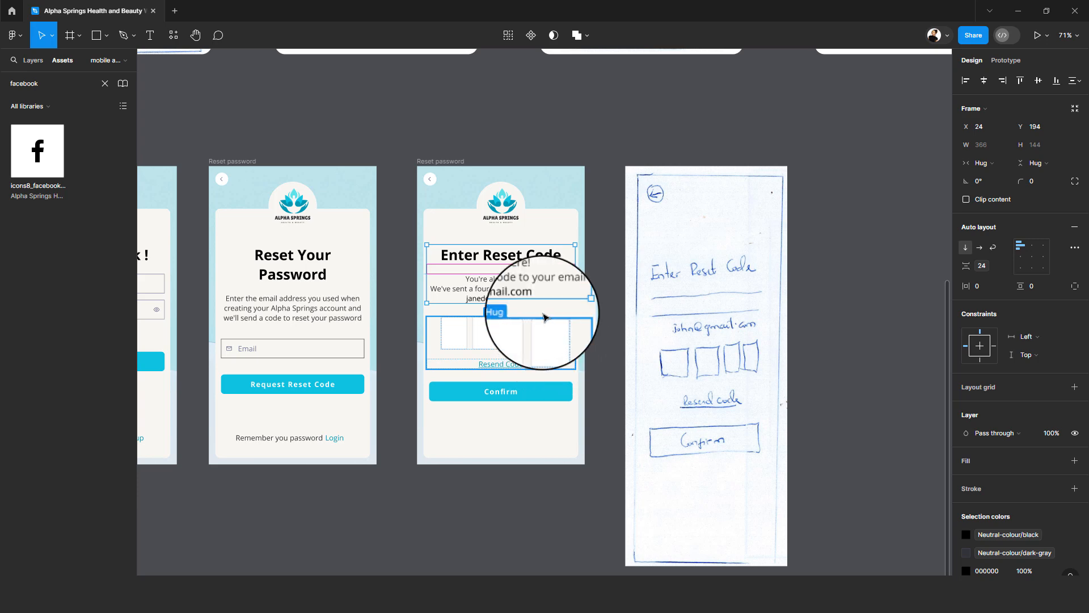
left_click(535, 339, "shift")
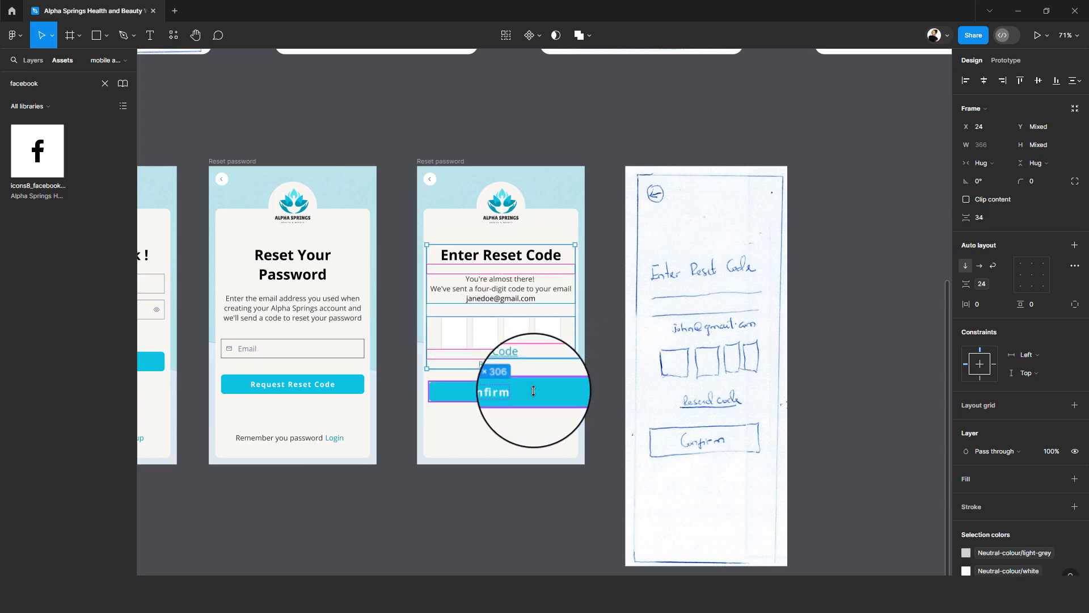
left_click(540, 393, "shift")
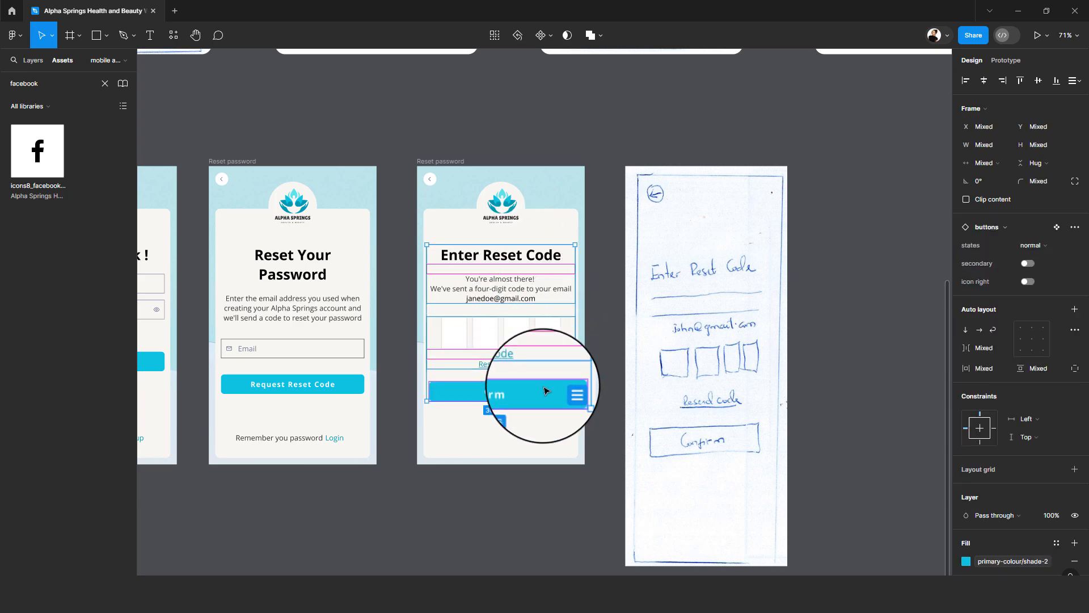
key("shift+a")
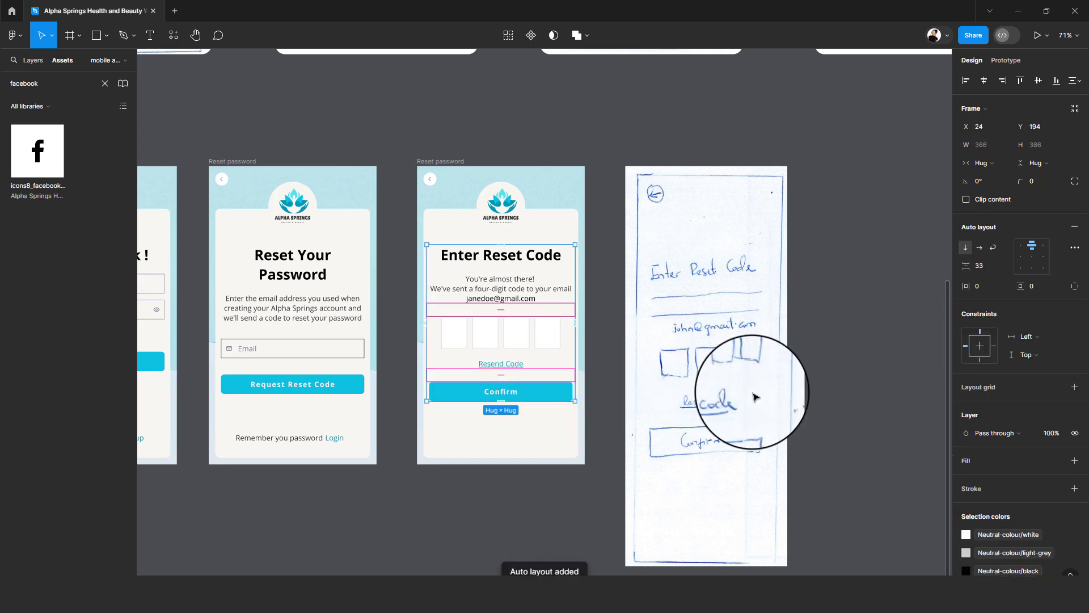
left_click(1005, 265)
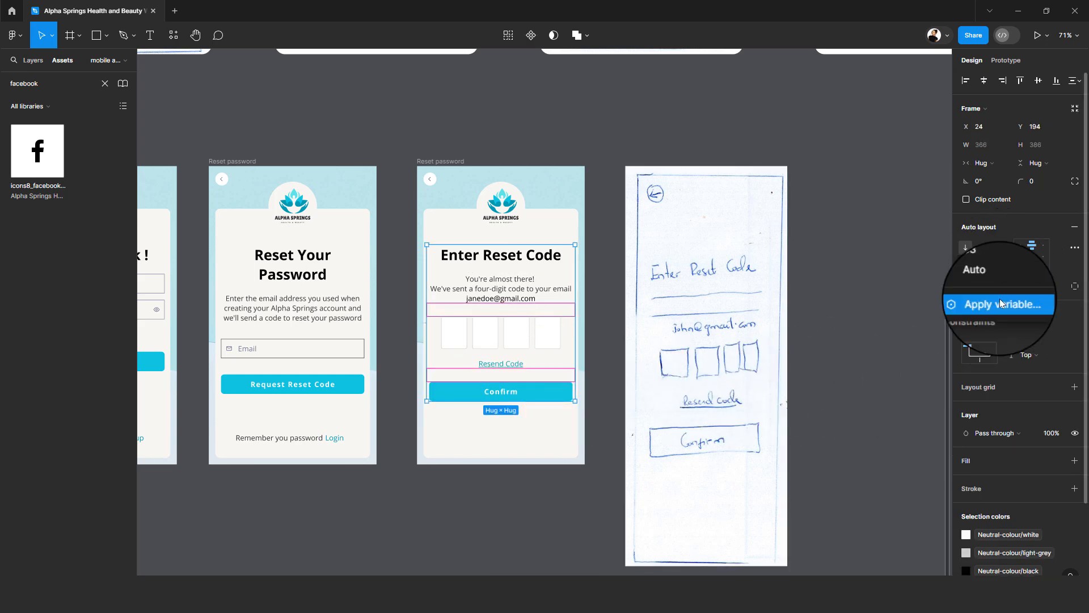
left_click(1000, 299)
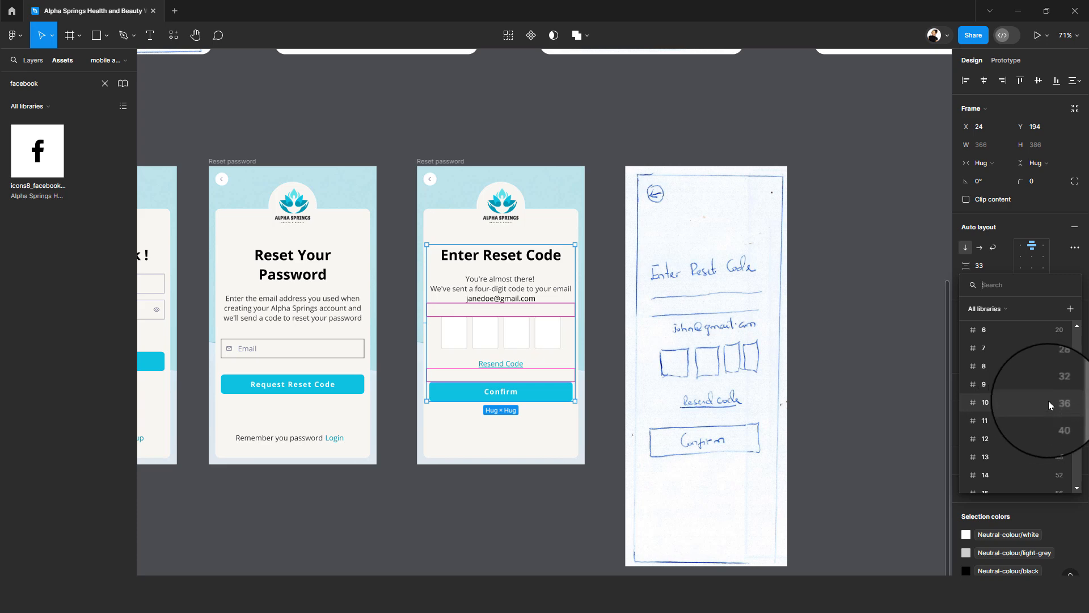
left_click(1050, 419)
left_click(592, 452)
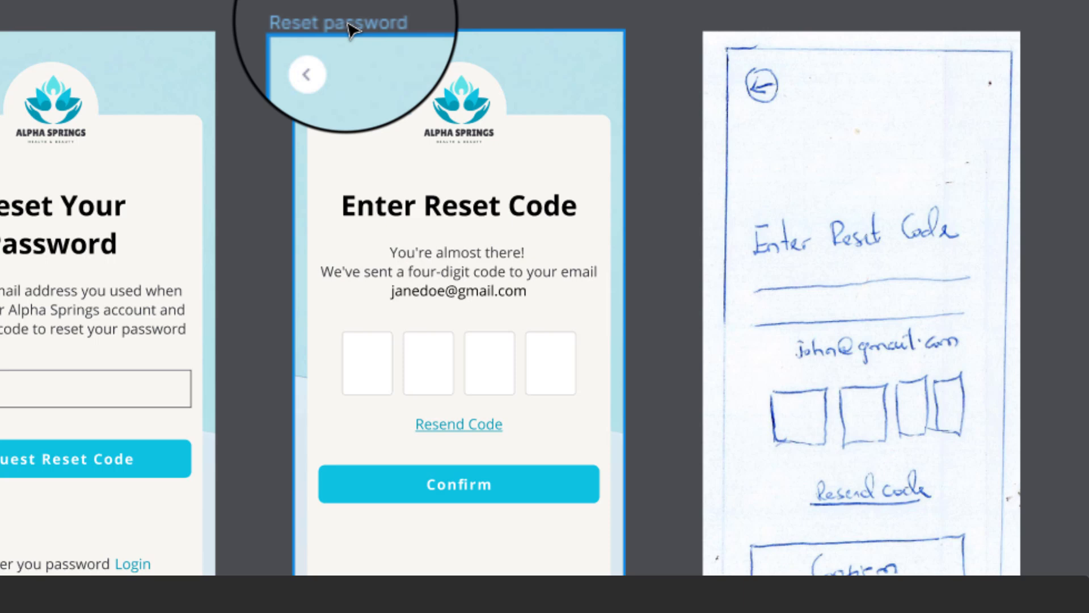
- Rename the code entry screen's frame to "Enter Reset Code"
double_click(349, 24)
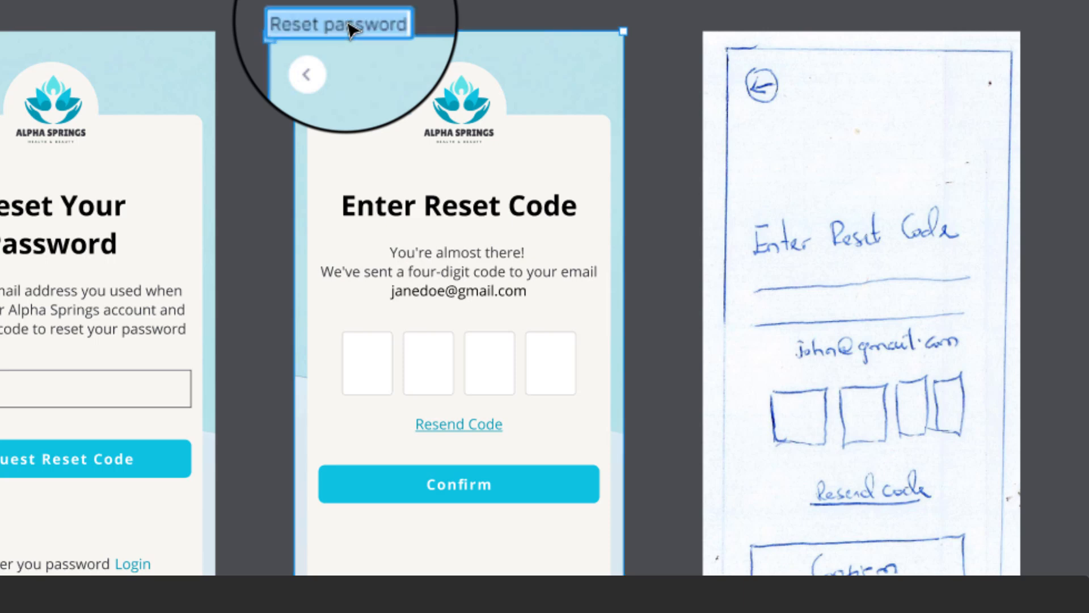
type("Enter")
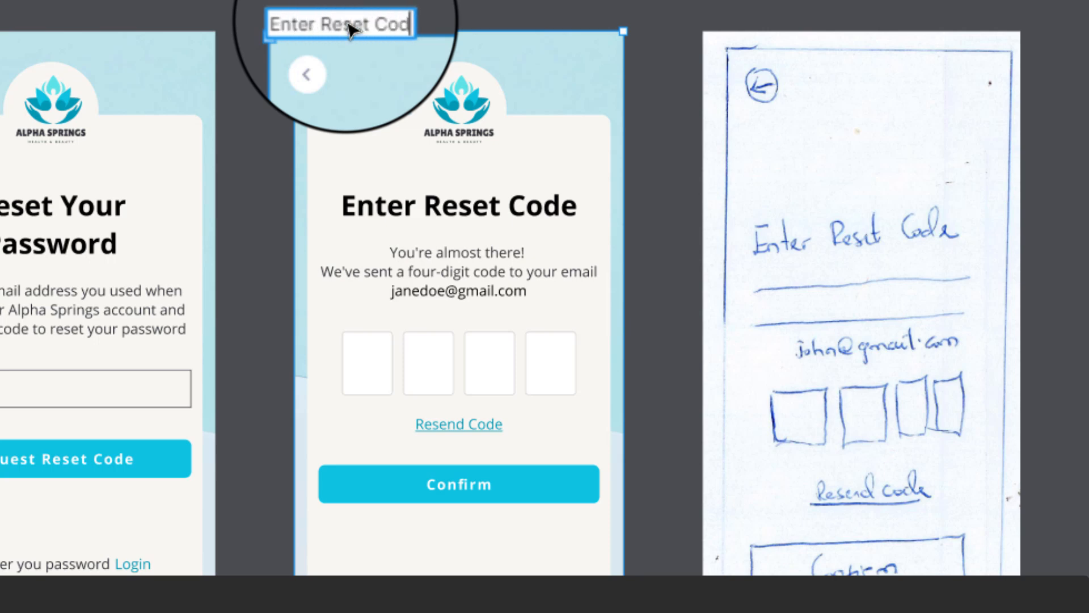
key("Return")
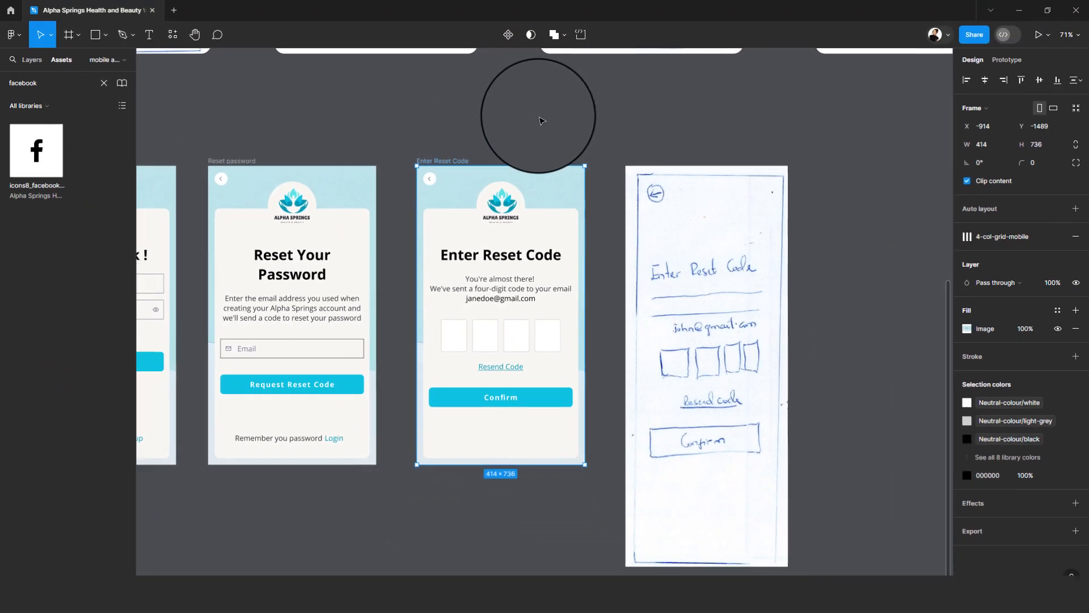
- Delete the wireframe copy beside the Enter Reset Code screen
scroll(540, 121, "down", 5)
scroll(608, 121, "up", 3)
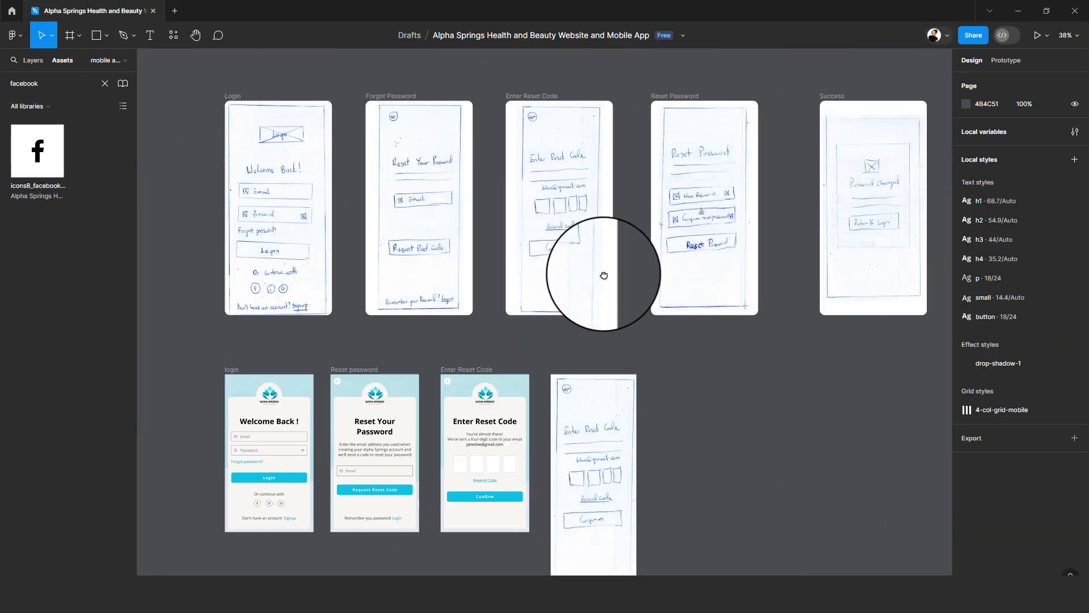
scroll(598, 434, "down", 2)
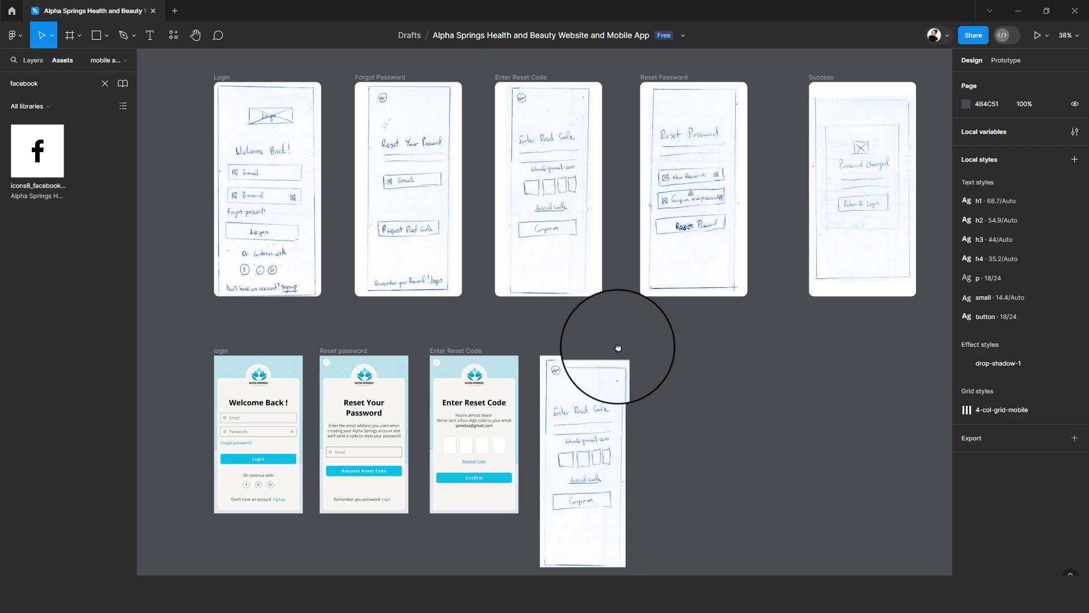
left_click(587, 353)
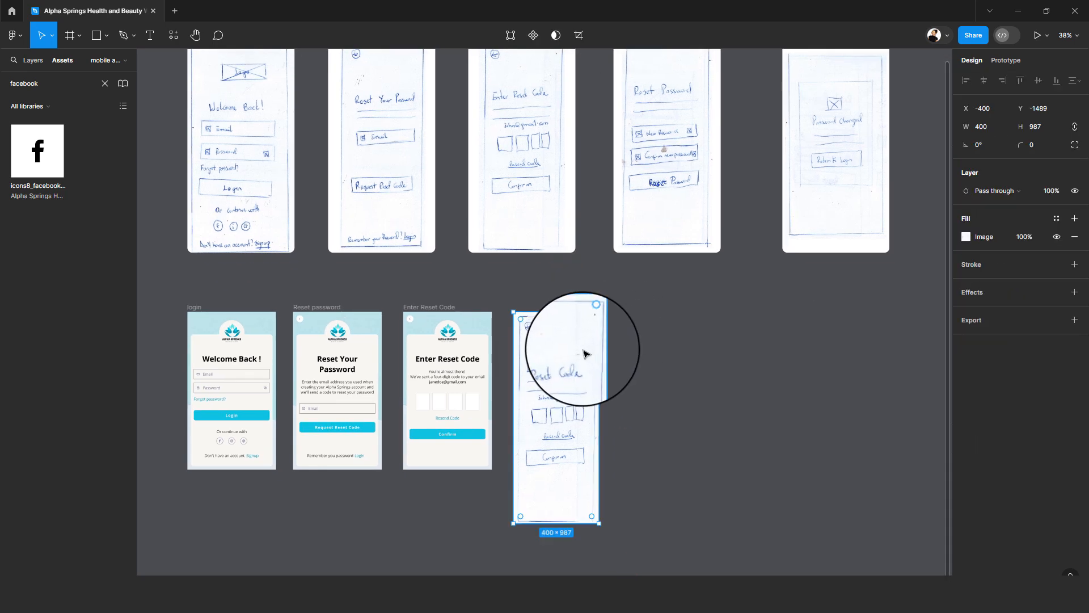
key("Delete")
- Duplicate the login screen to beside the Enter Reset Code screen and rename the copy "Create New Password"
scroll(617, 318, "up", 3)
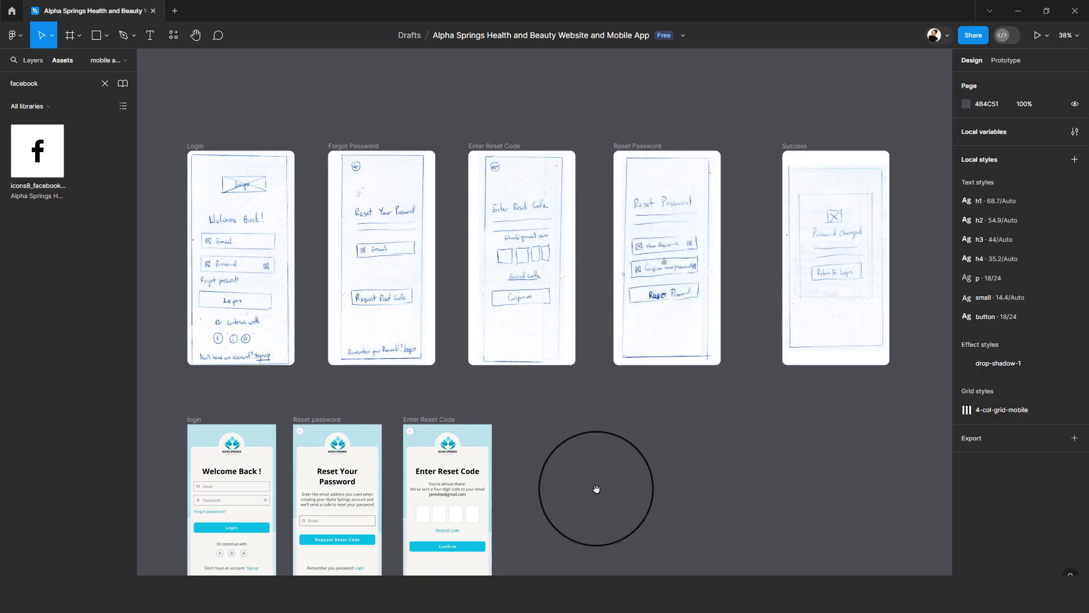
left_click_drag(595, 488, 596, 316)
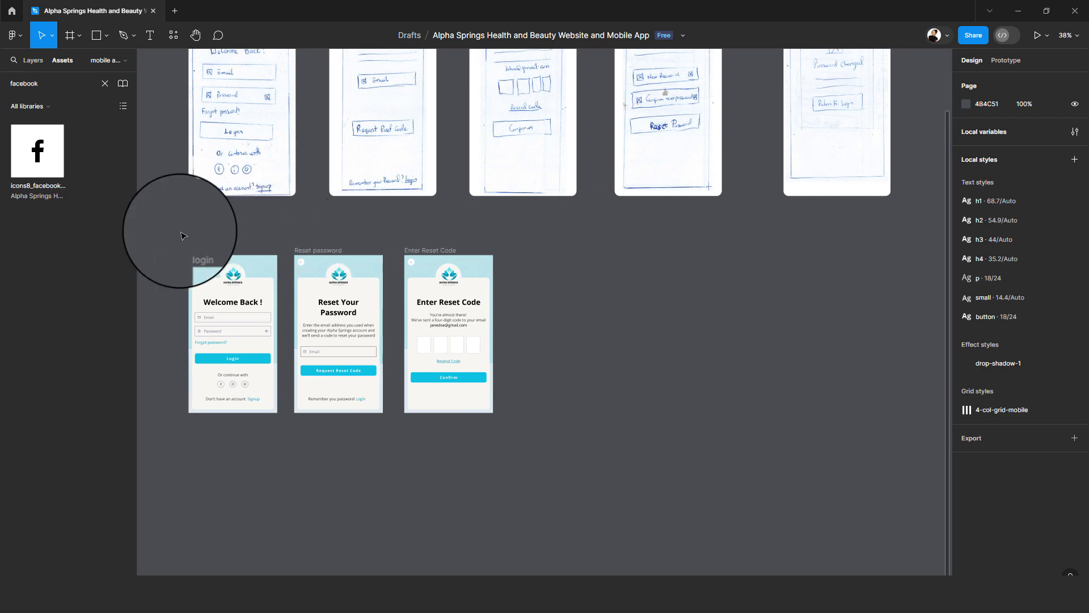
scroll(649, 229, "up", 3)
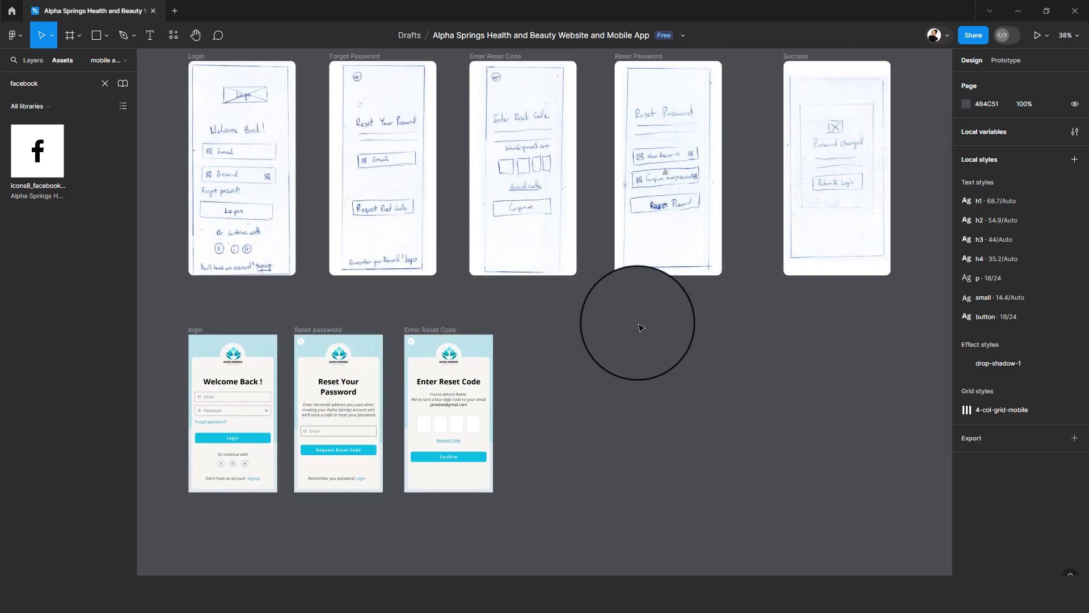
left_click(197, 330)
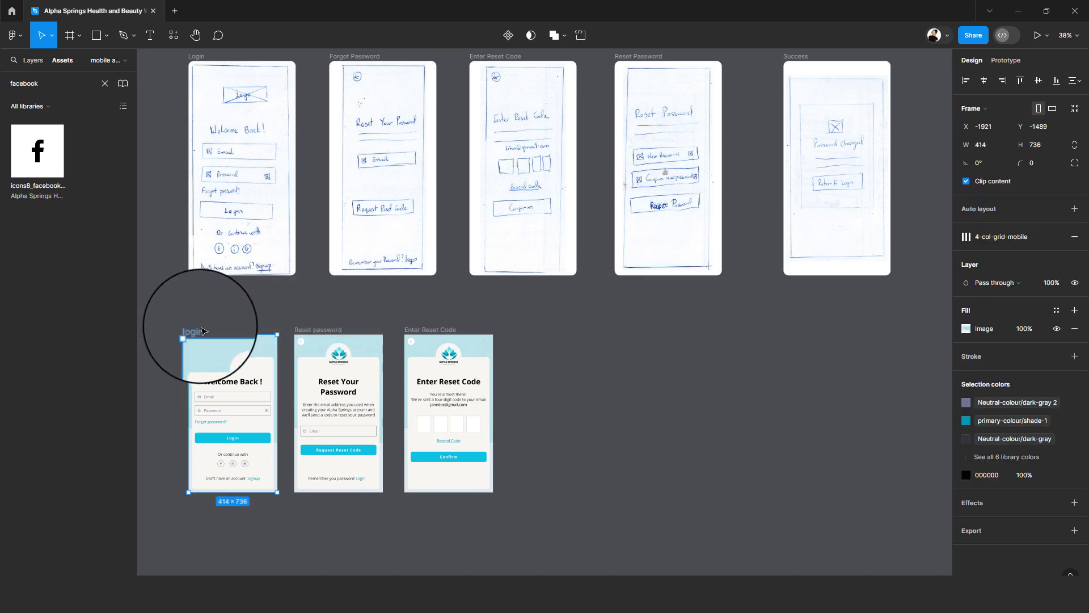
left_click_drag(200, 333, 521, 331)
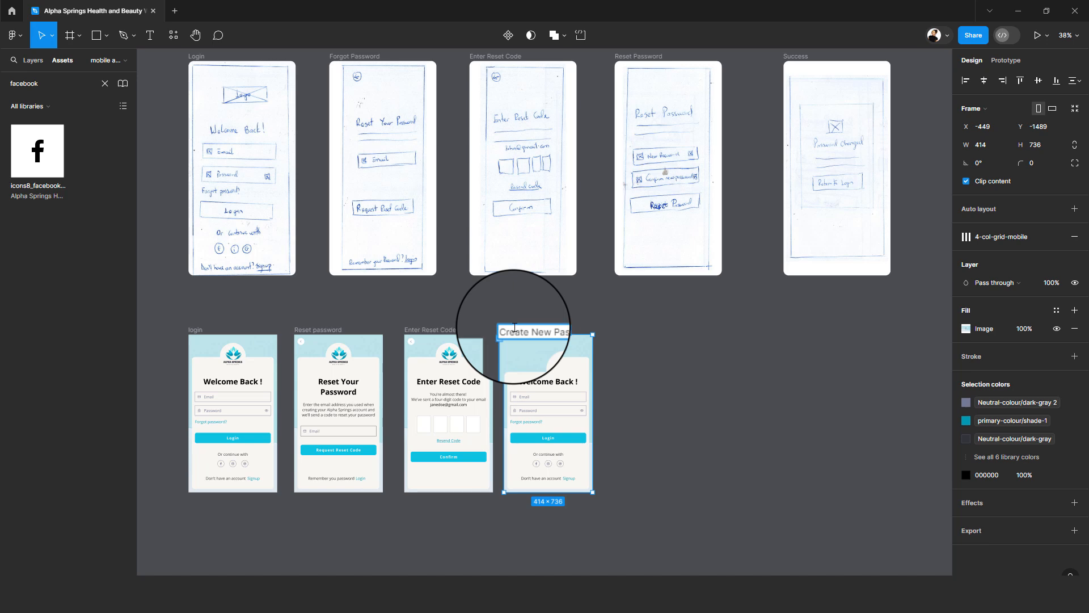
key("Return")
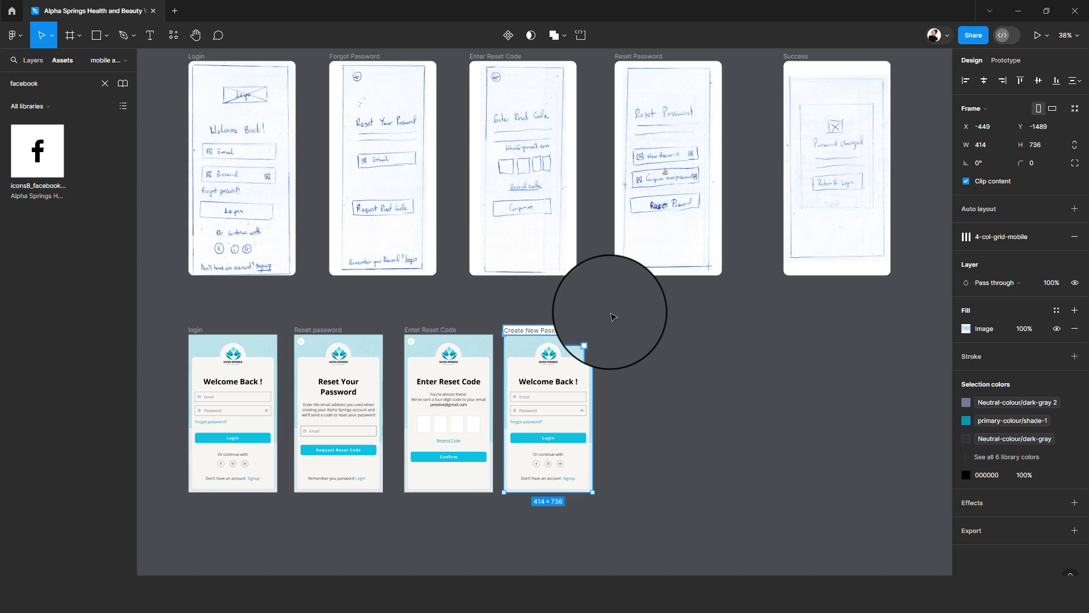
- Copy the Reset Password wireframe sketch to beside the Create New Password screen and scale it down to about 321 × 723
scroll(583, 341, "up", 3)
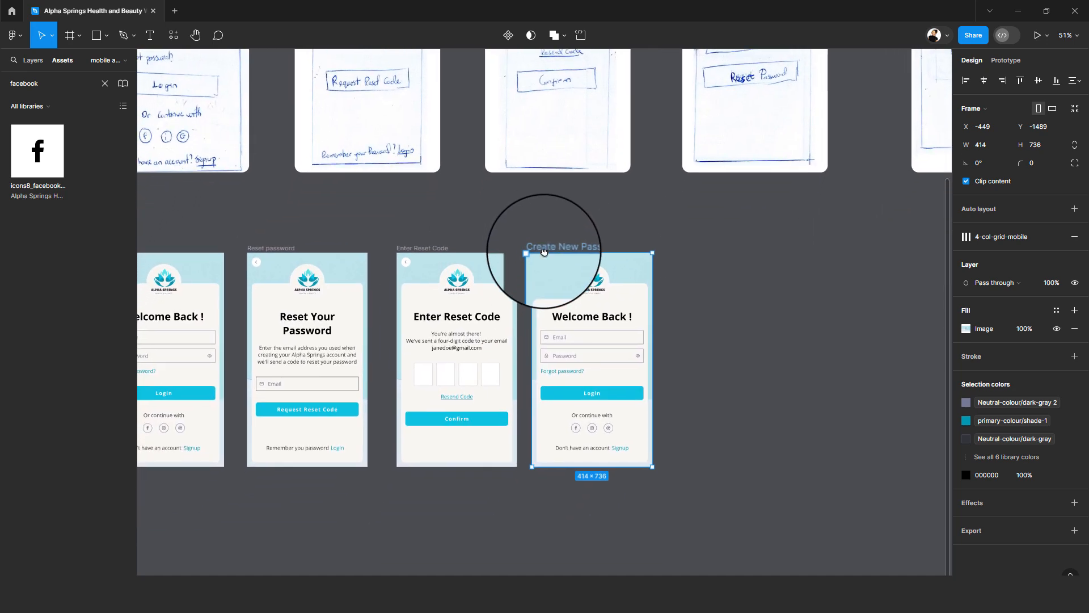
scroll(649, 284, "up", 2)
scroll(650, 284, "right", 2)
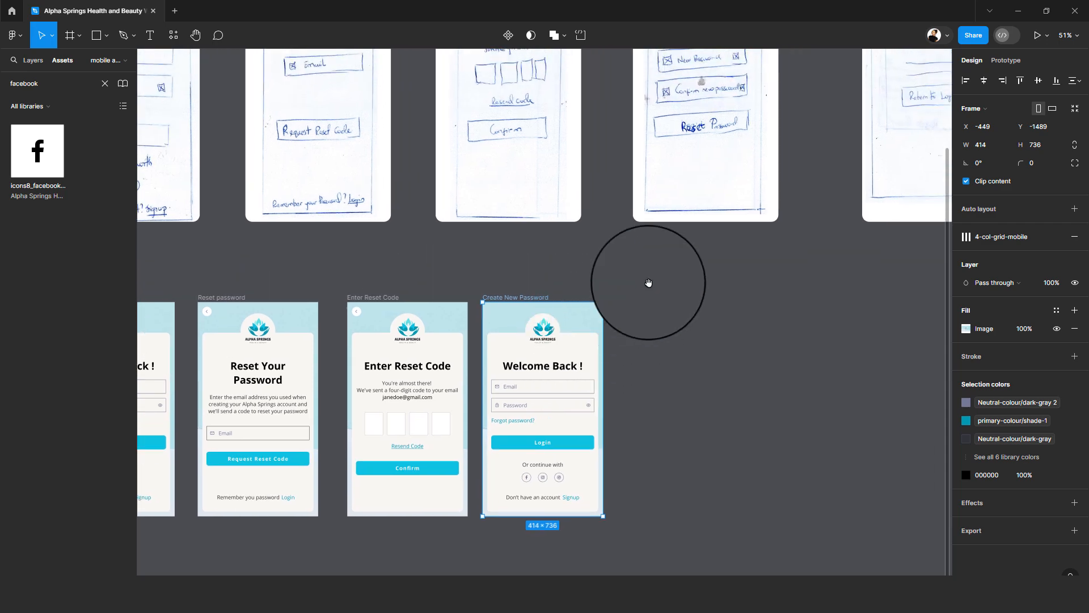
left_click_drag(805, 153, 778, 284)
left_click_drag(575, 274, 617, 184)
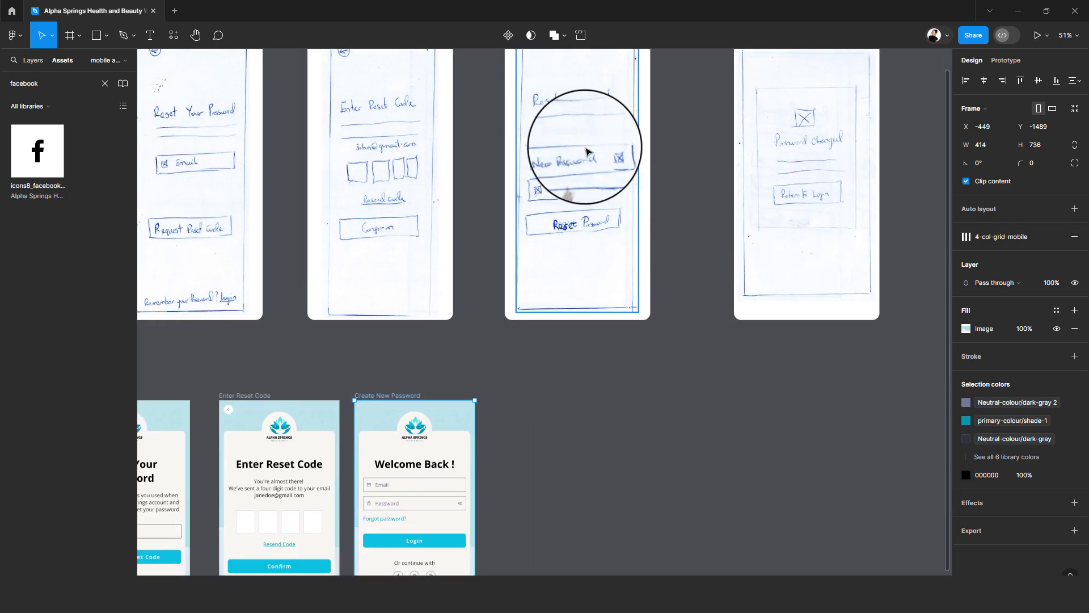
left_click(586, 151)
mouse_move(587, 151)
left_mouse_down()
mouse_move(578, 513)
mouse_move(564, 455)
mouse_move(598, 282)
left_mouse_up()
scroll(594, 316, "up", 3)
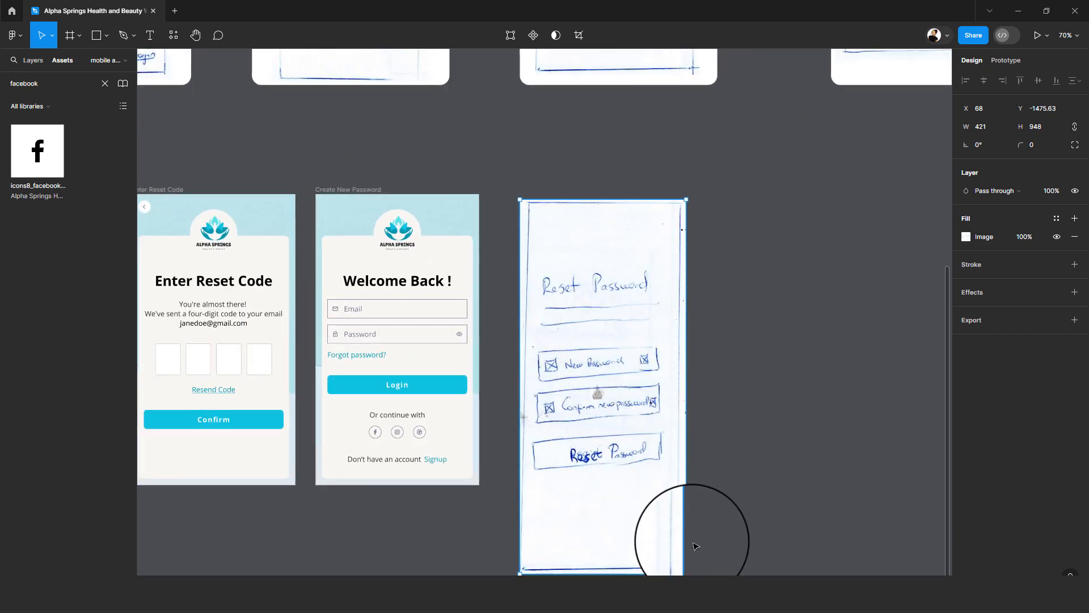
left_click_drag(685, 572, 635, 486)
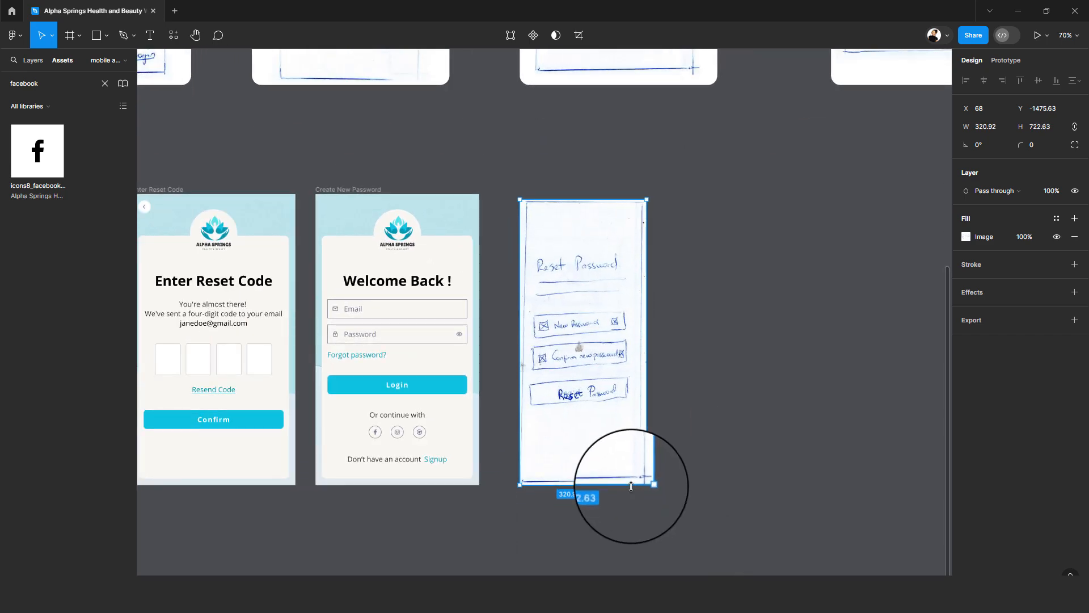
- Change the "Welcome Back !" heading on the Create New Password screen to "New Password"
left_click_drag(725, 487, 754, 482)
left_click_drag(489, 335, 642, 282)
left_click_drag(485, 275, 425, 273)
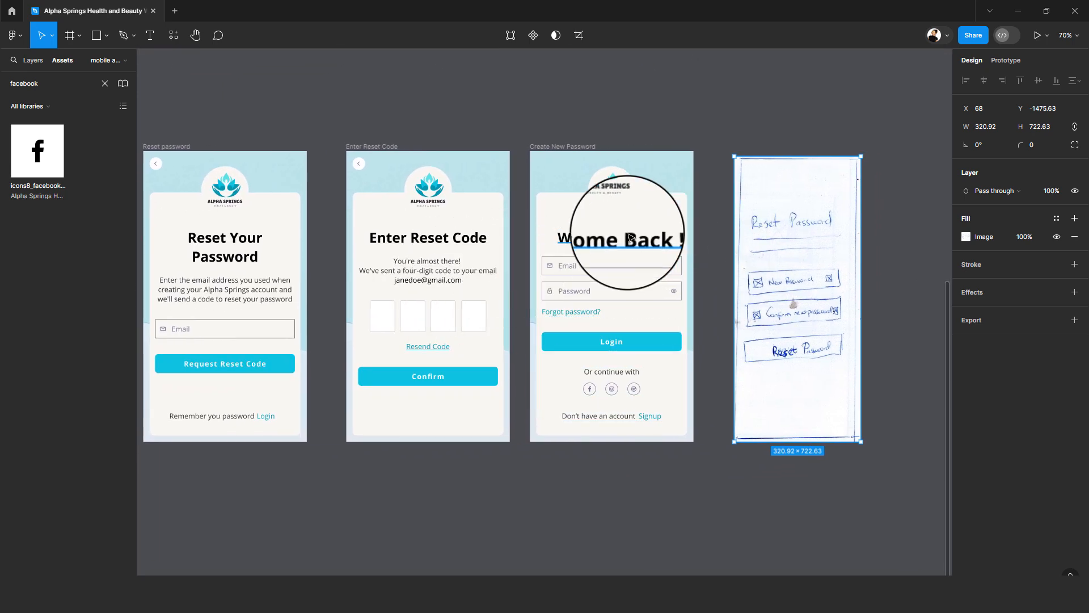
double_click(628, 233)
type("N")
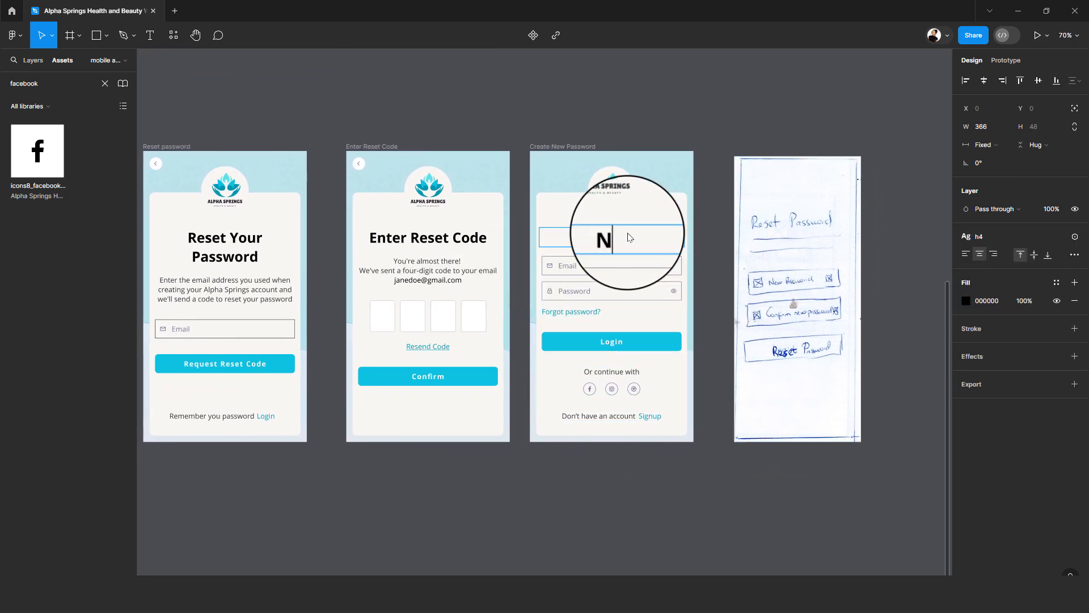
type("ew Pass")
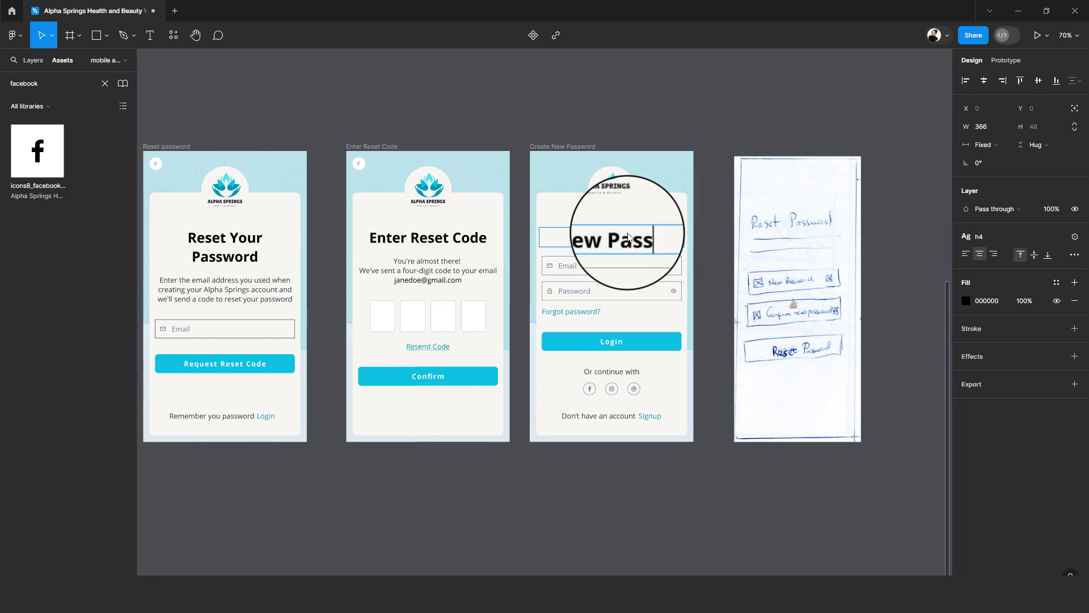
type("word")
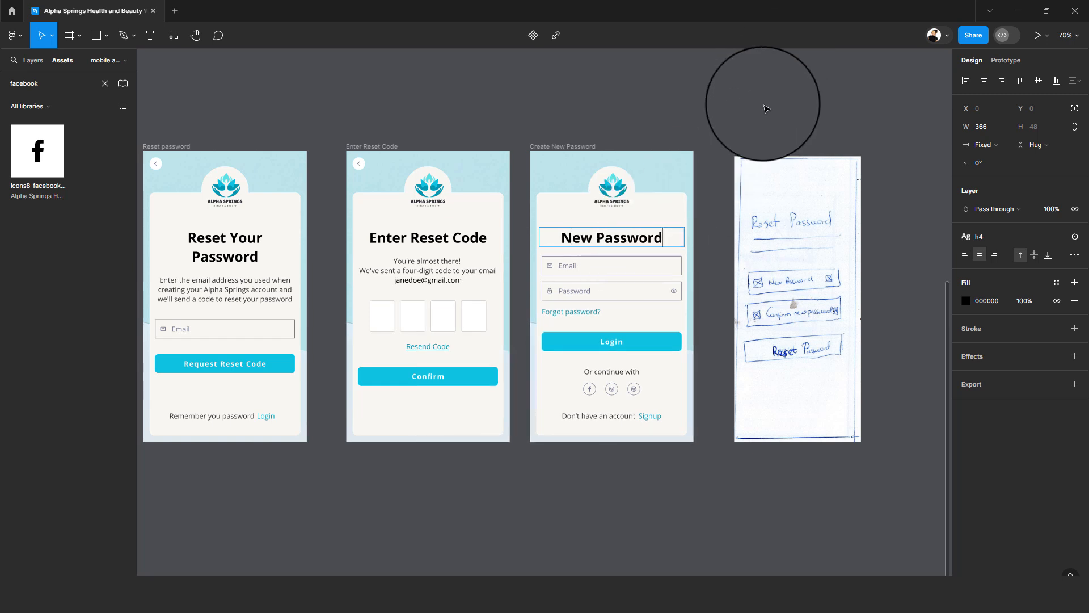
key("Escape")
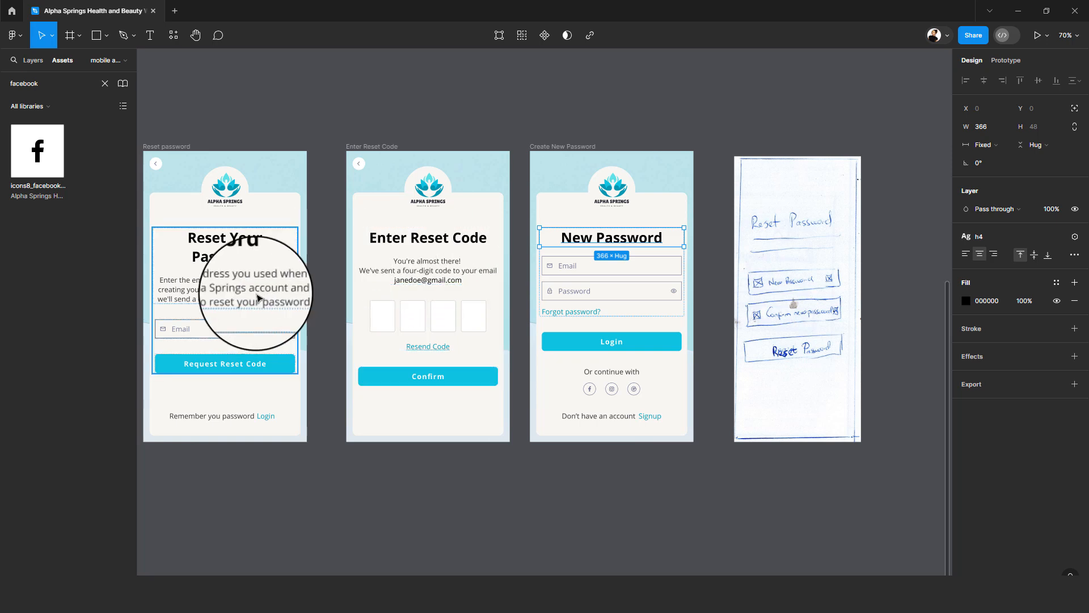
- Copy the Enter Reset Code description under the "New Password" heading and change its text to "Create your new password below."
left_click(413, 271)
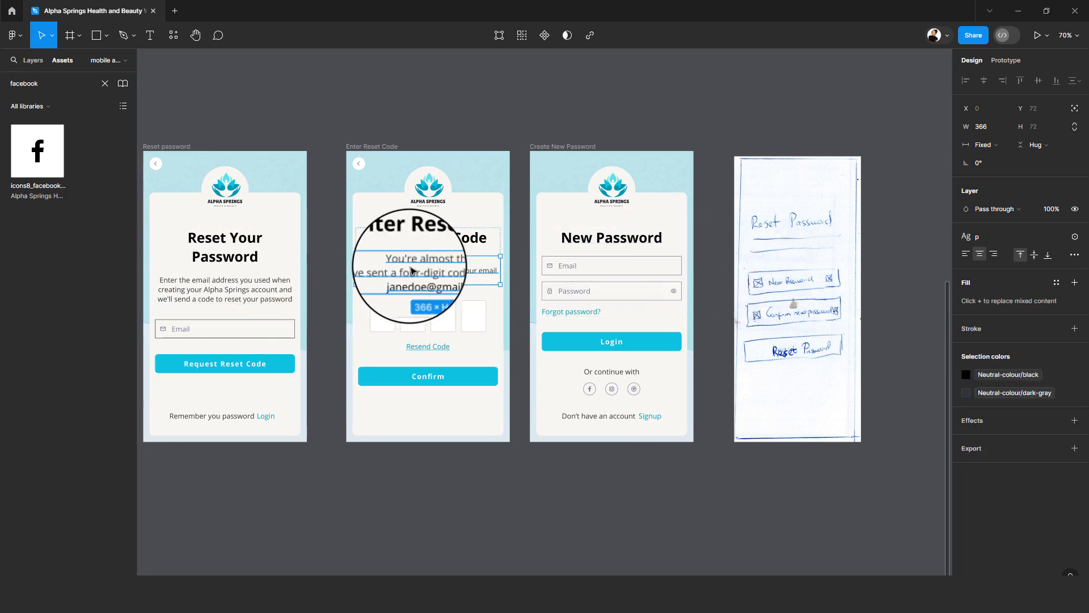
left_click_drag(413, 271, 587, 255)
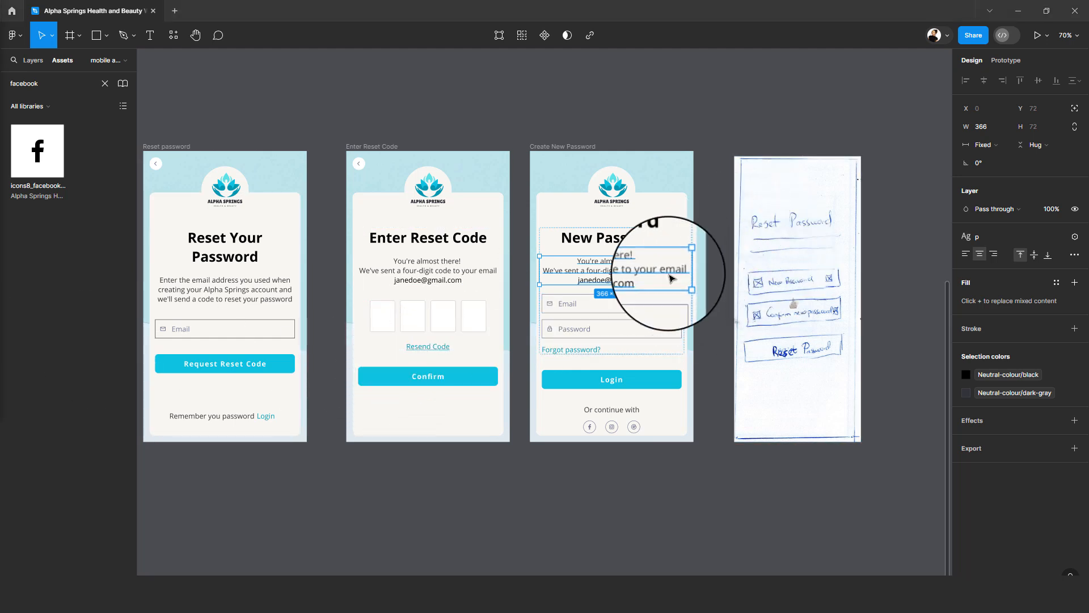
triple_click(636, 269)
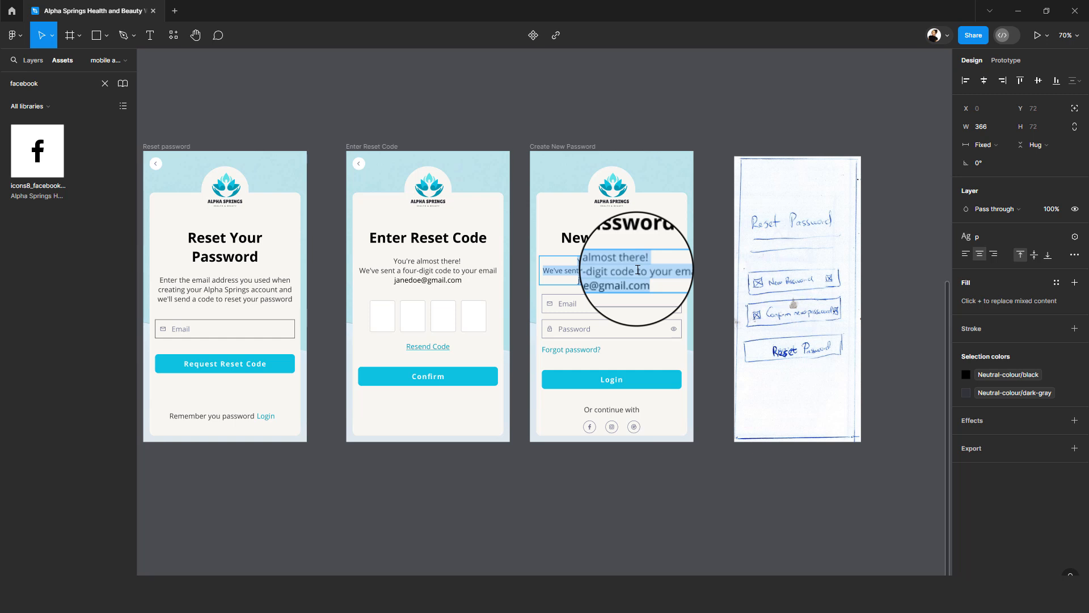
key("ctrl+v")
key("Escape")
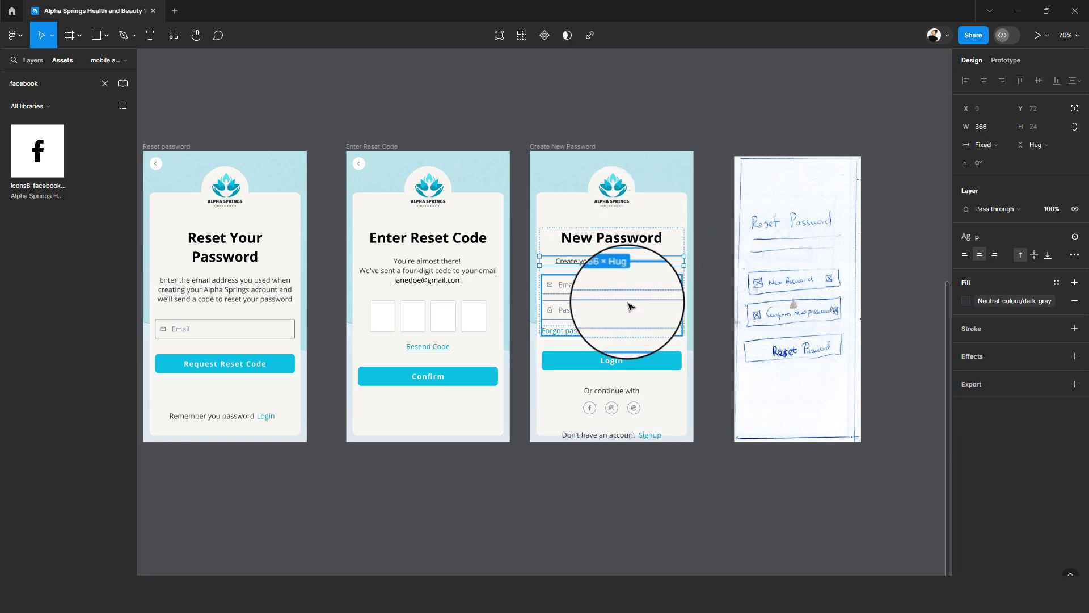
- Delete the "Forgot password?" link, the "Or continue with" social block and the signup line from the Create New Password screen
left_click(586, 331)
key("Delete")
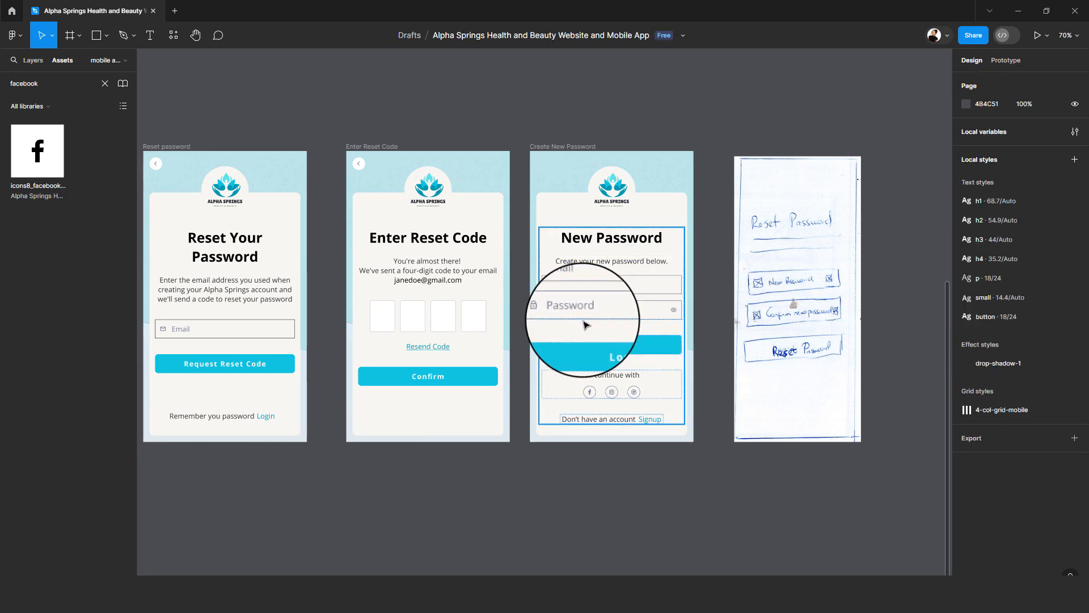
left_click(620, 385)
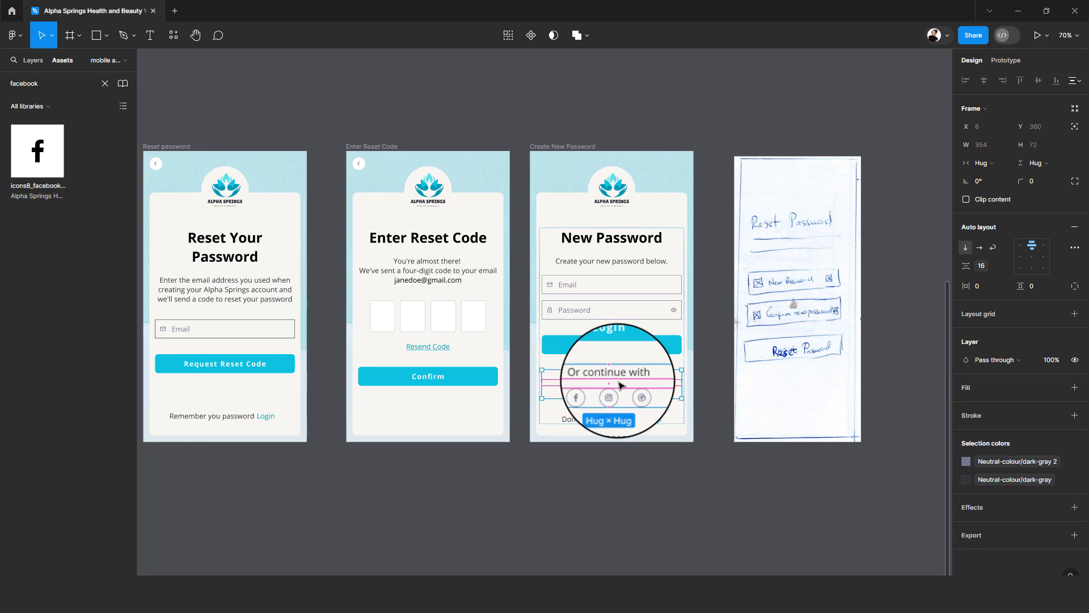
double_click(620, 376)
left_click(622, 346)
left_click(615, 387)
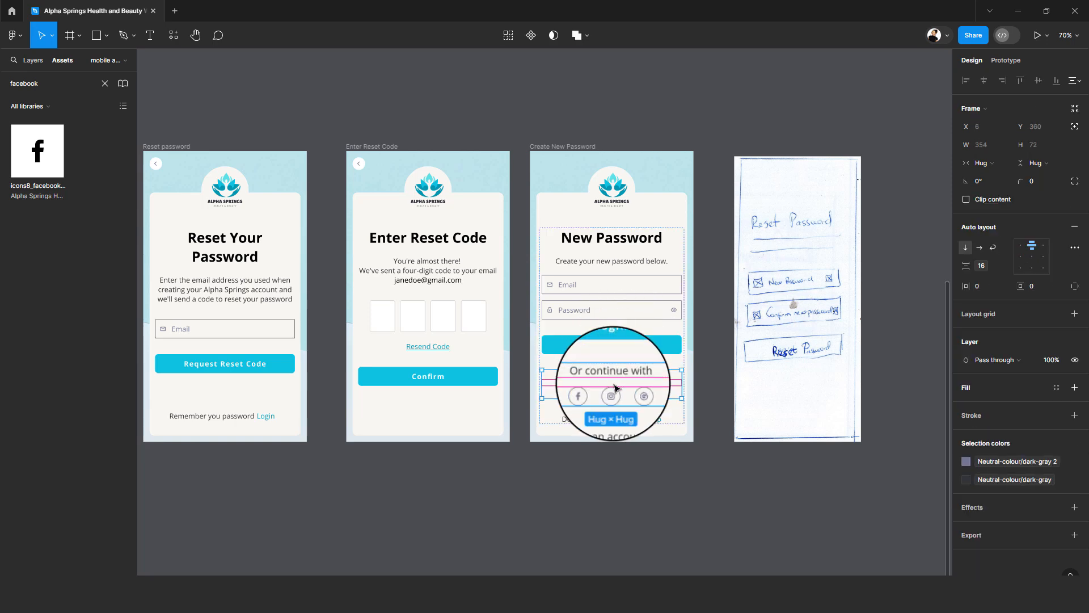
left_click(607, 432)
left_click(620, 386, "shift")
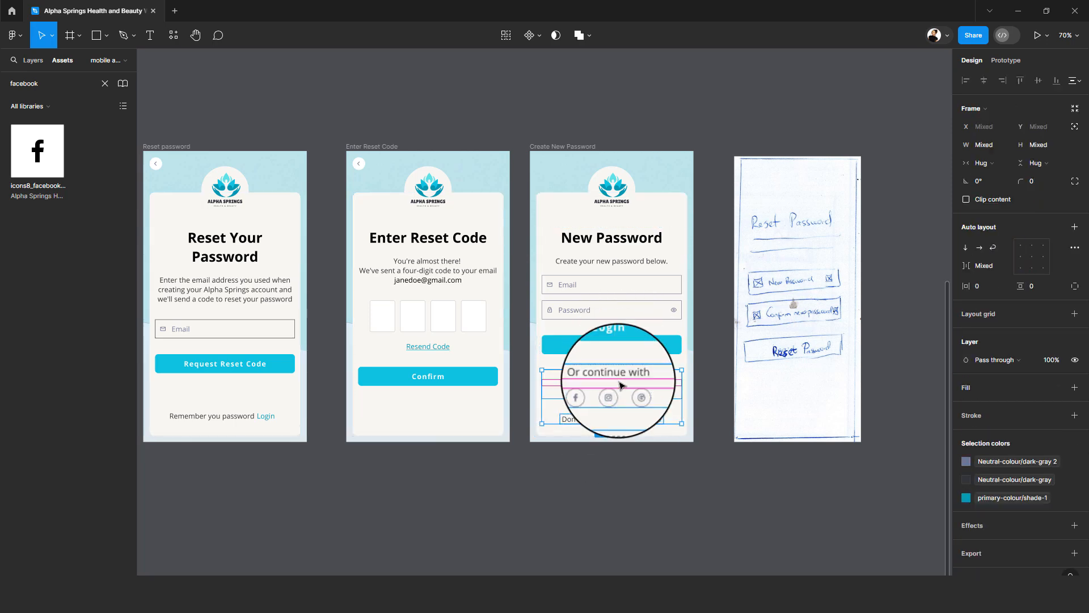
key("Delete")
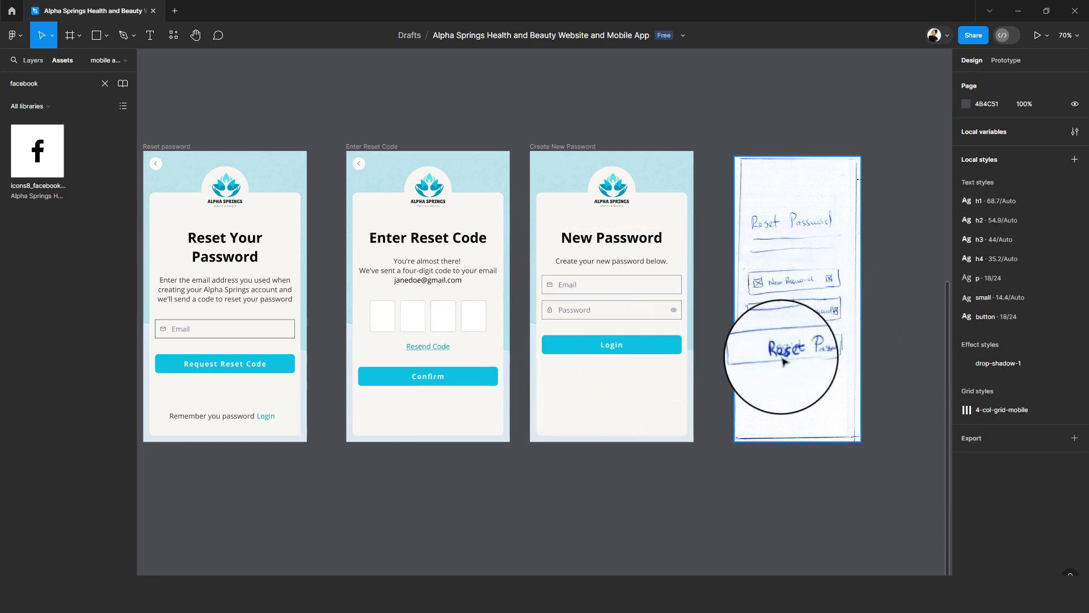
- Duplicate the Password field on the Create New Password screen and delete the Email field
left_click(559, 286)
left_click(591, 313)
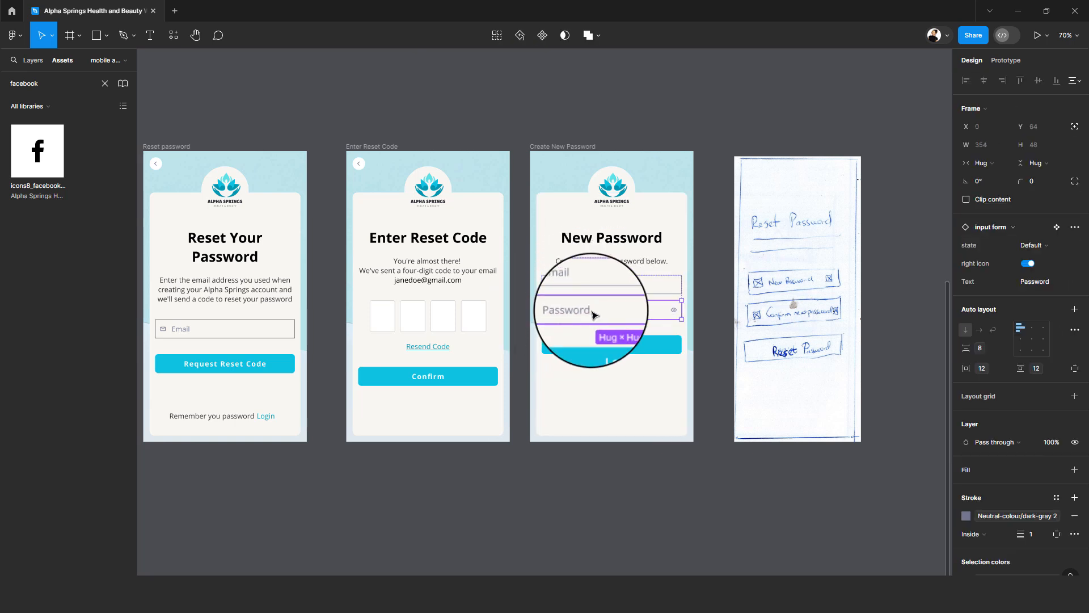
key("ctrl+d")
left_click(579, 286)
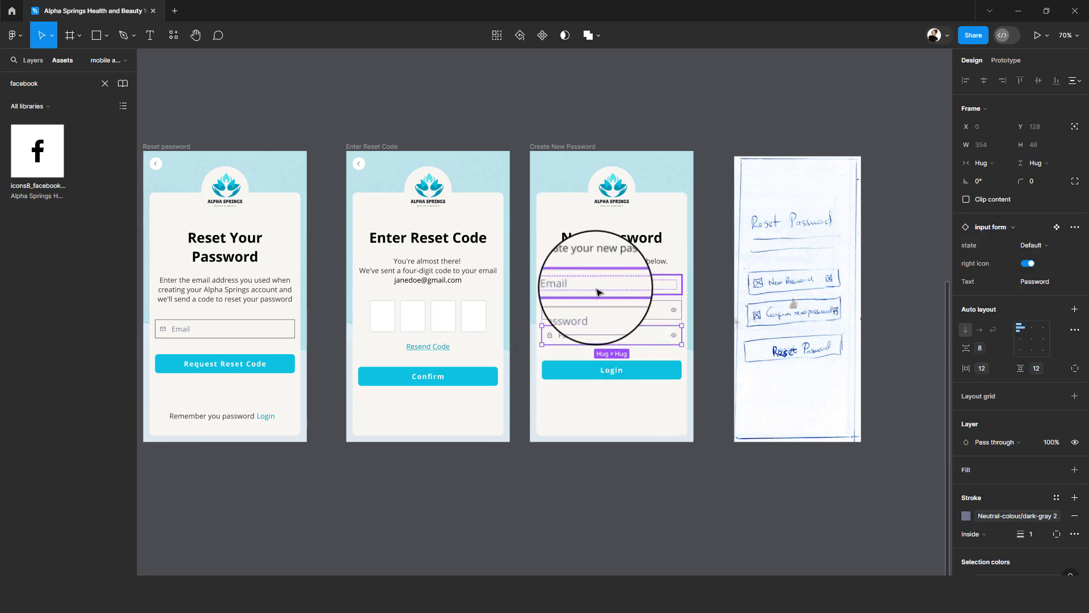
key("Delete")
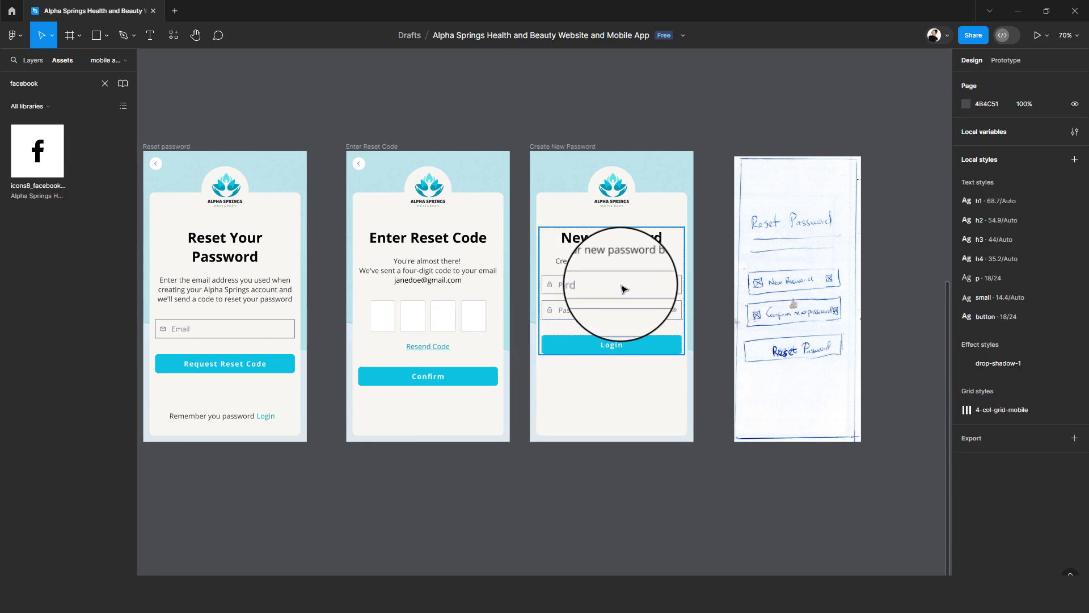
- Change the two password field placeholders to "New Password" and "Confirm New Password"
double_click(578, 285)
type("New P")
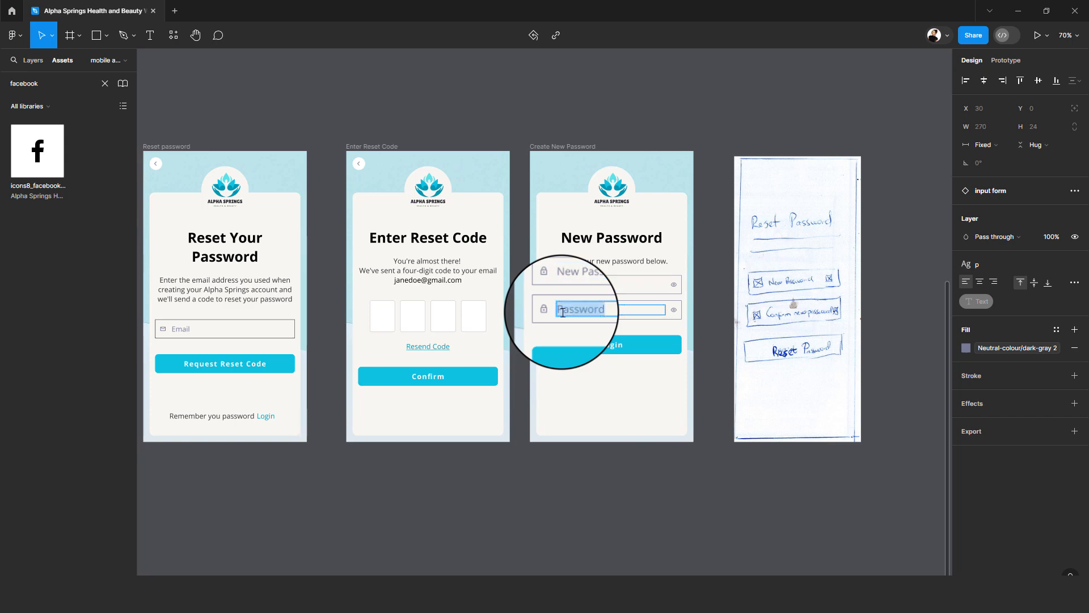
type("Co")
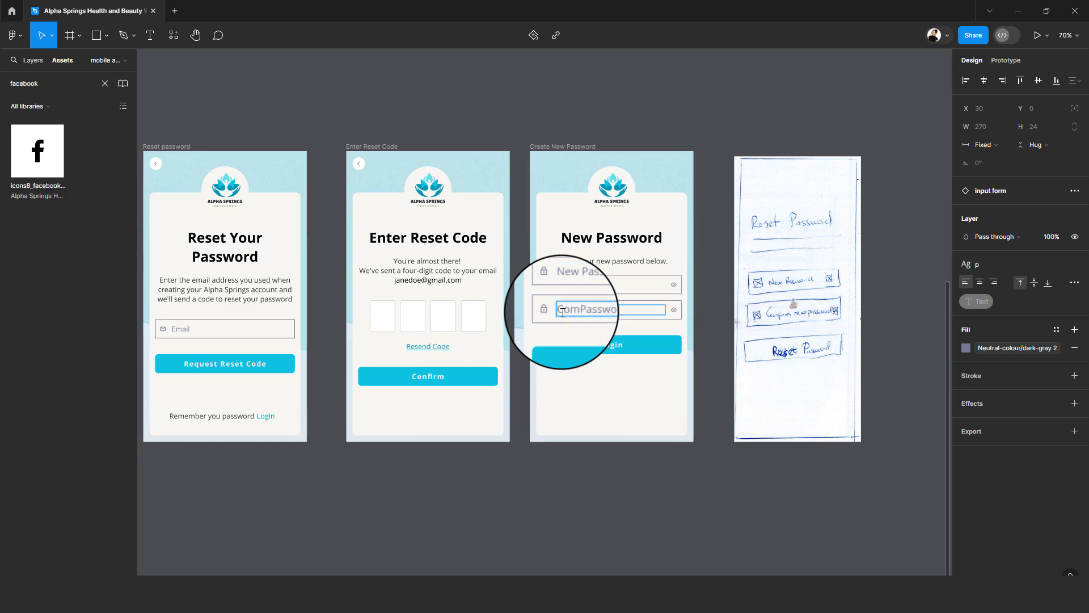
type("nfirm New")
key("Escape")
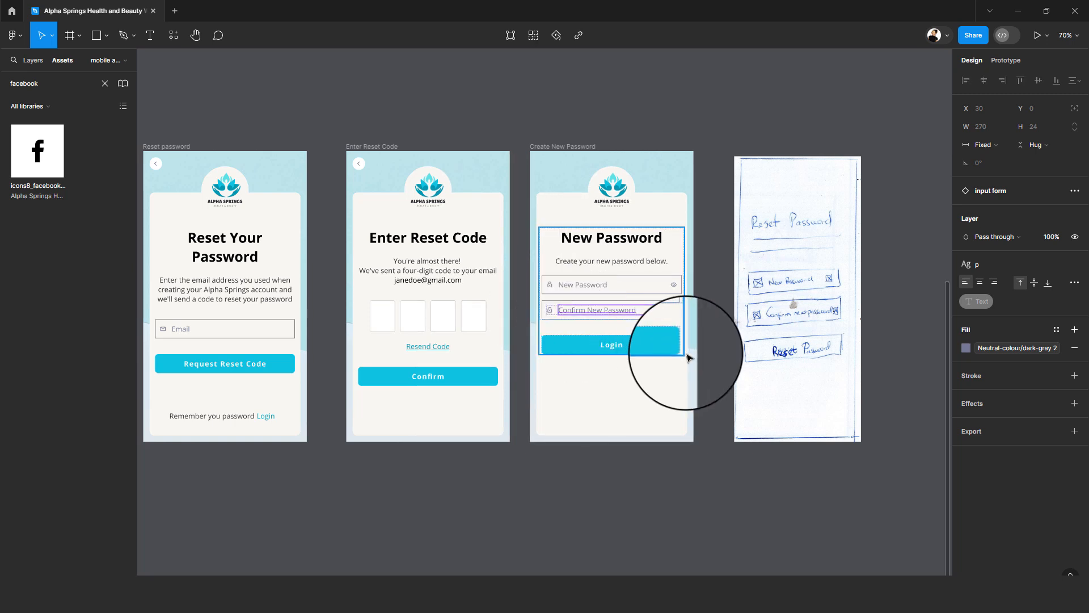
- Change the Login button's label on the Create New Password screen to "Reset Password"
double_click(618, 350)
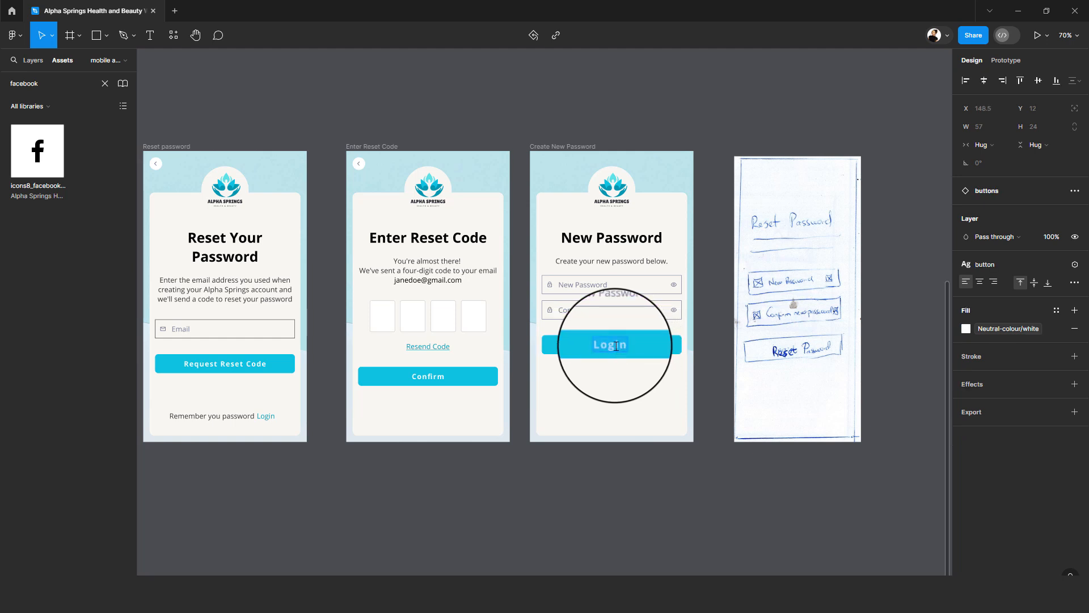
type("Reset Passw")
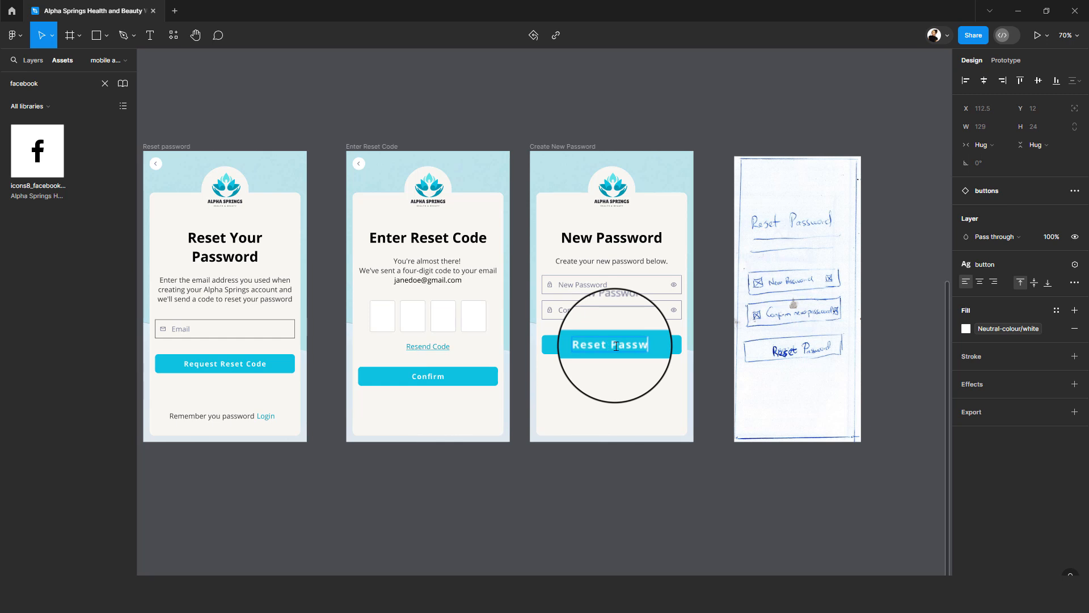
type("ord")
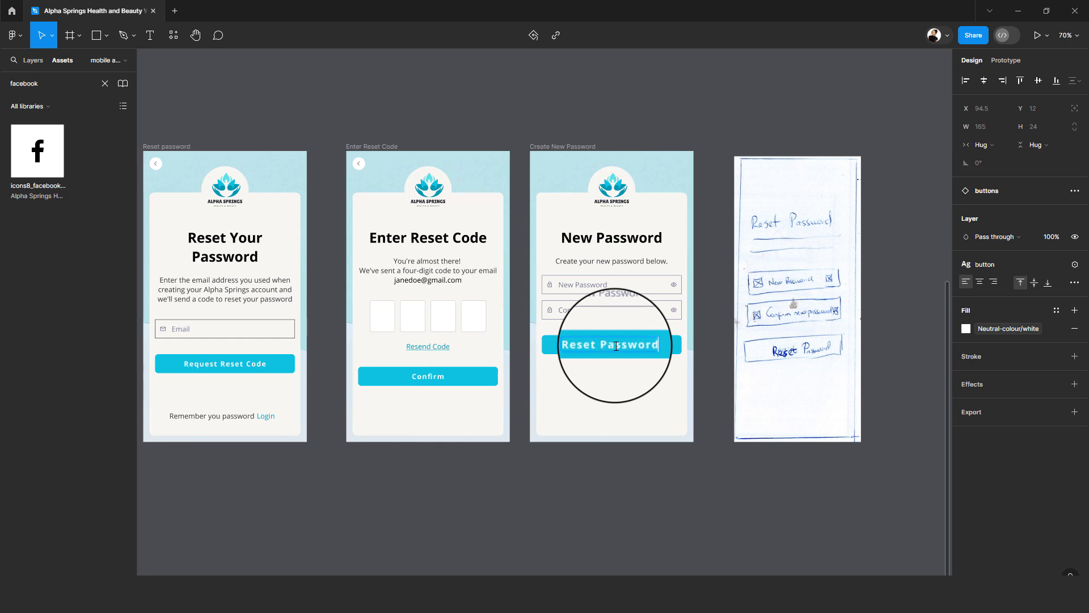
- Check the Success wireframe and delete the Reset Password wireframe copy beside the Create New Password screen
left_click(789, 378)
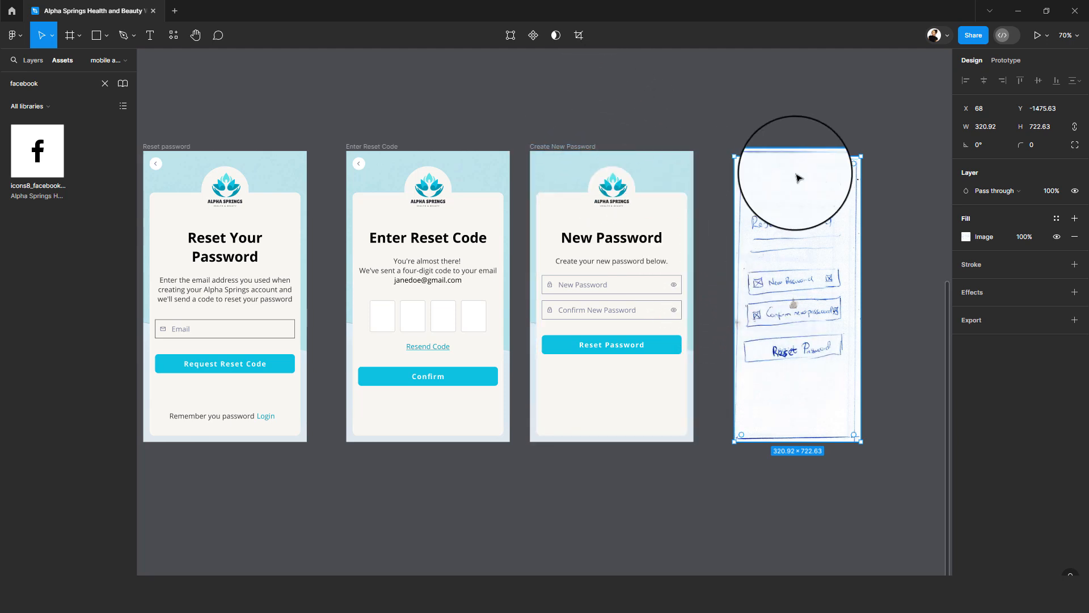
scroll(798, 176, "down", 3)
left_click_drag(760, 187, 614, 287)
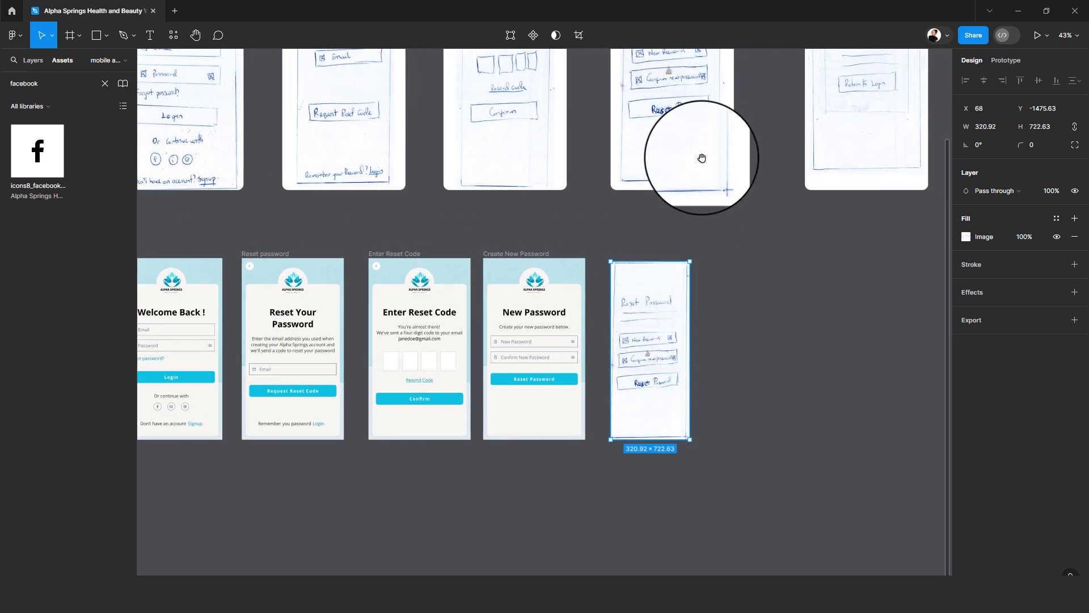
left_click_drag(702, 158, 675, 263)
mouse_move(681, 312)
left_mouse_down()
mouse_move(789, 294)
mouse_move(600, 375)
left_mouse_up()
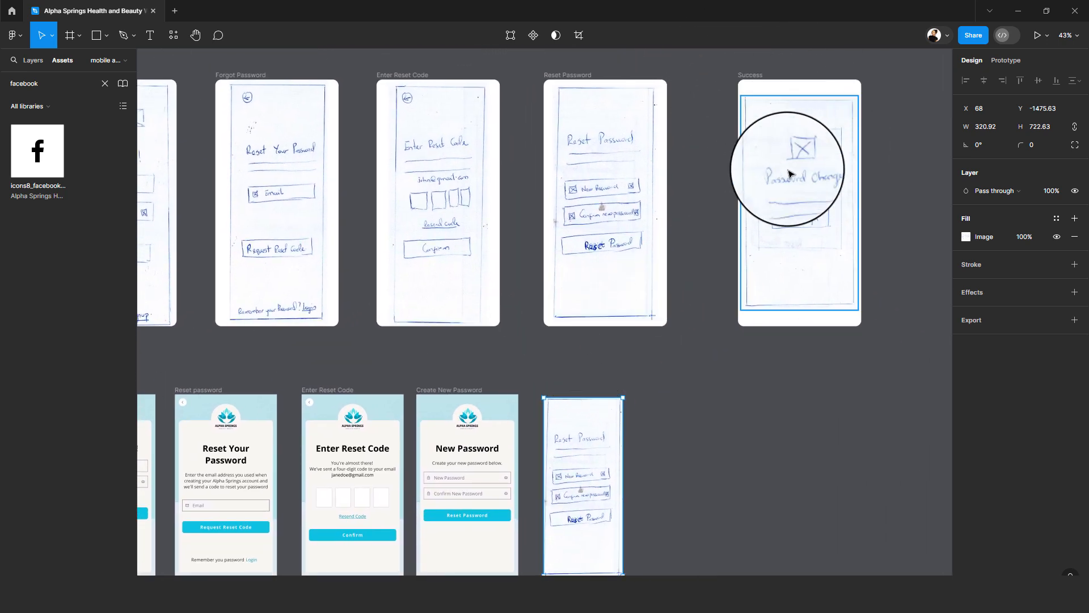
scroll(768, 376, "down", 2)
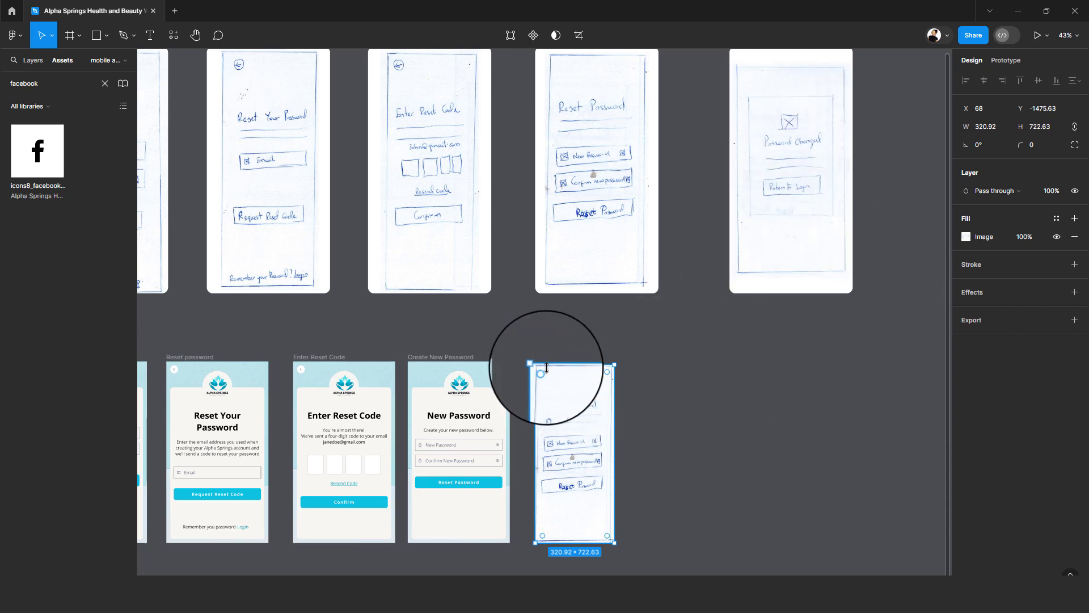
key("Delete")
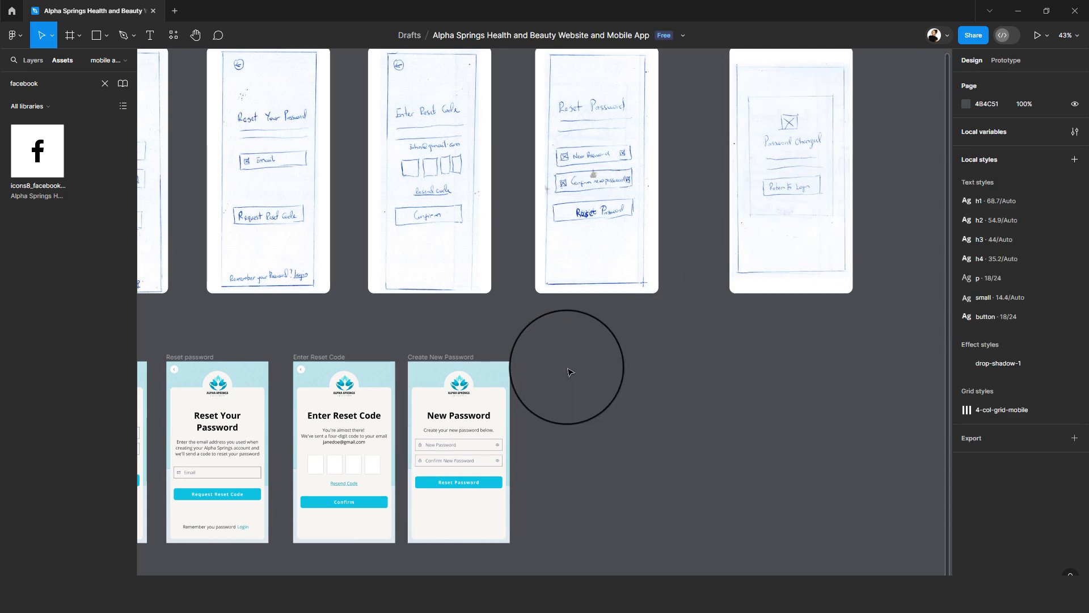
- Duplicate the Create New Password screen beside the original and delete the copy's logo, card and form, keeping only the background image
left_click_drag(438, 363, 571, 365)
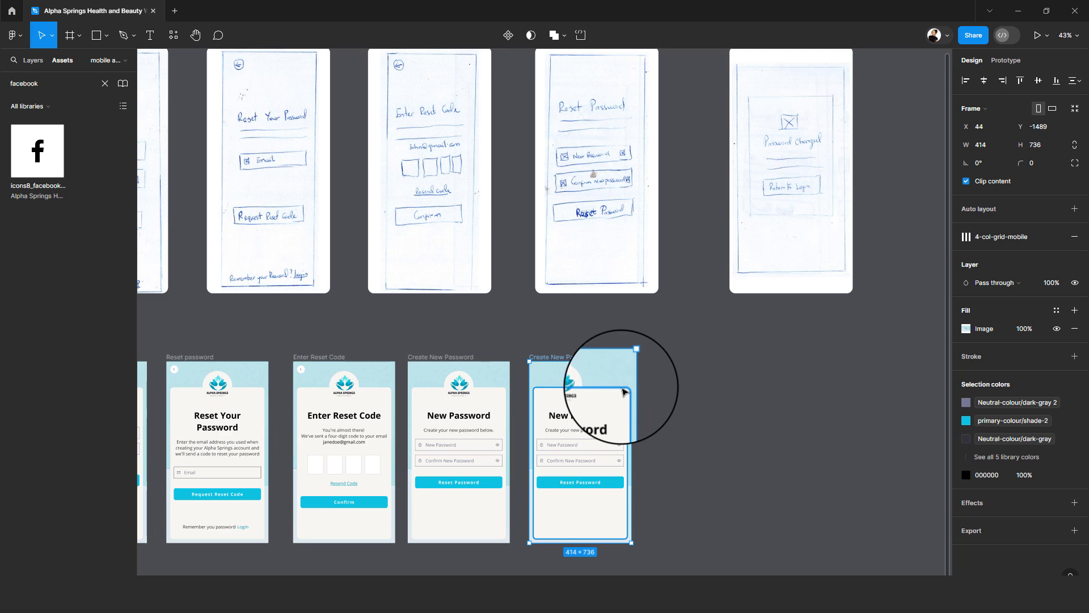
left_click(576, 391)
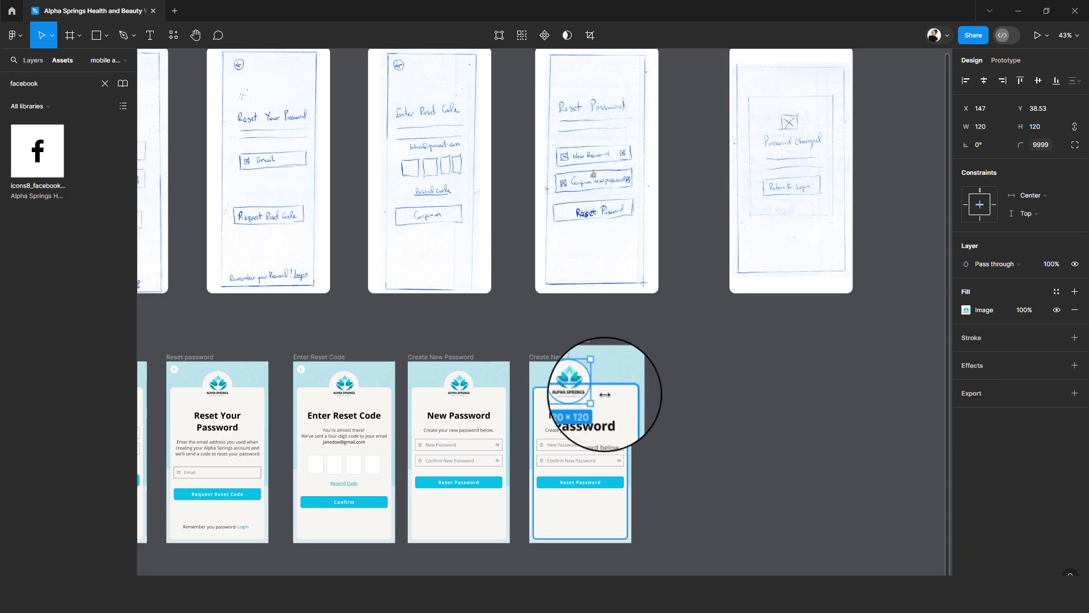
left_click(606, 395, "shift")
key("Delete")
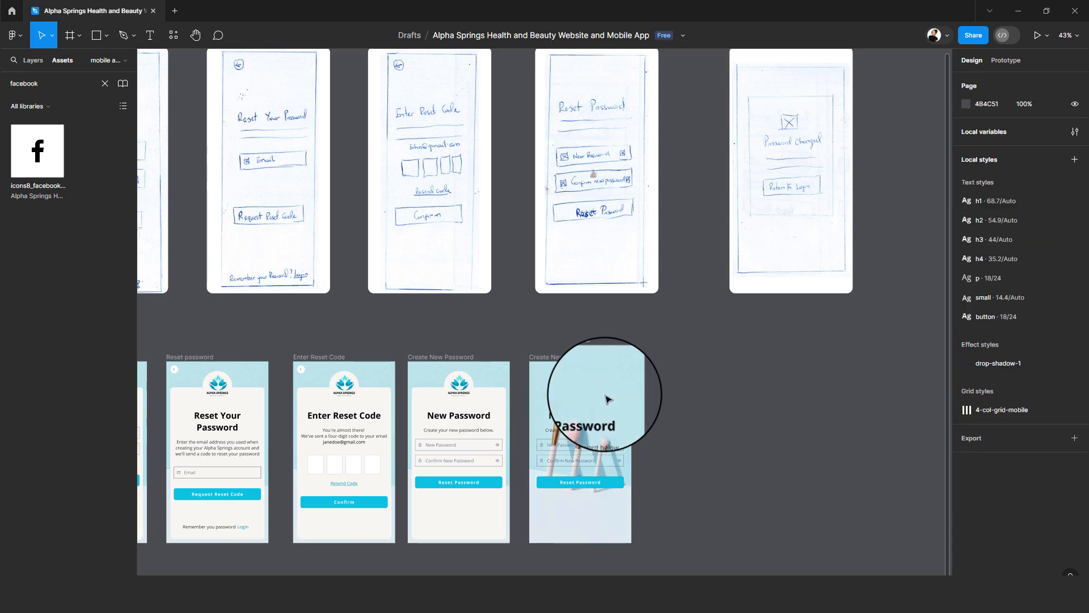
left_click(578, 421)
key("Delete")
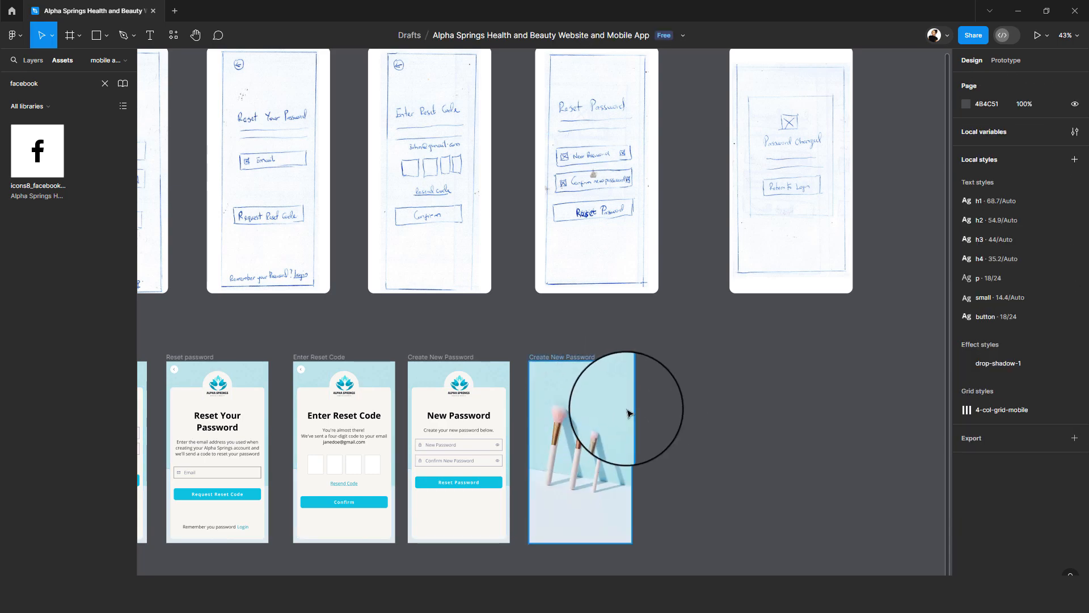
- Copy the Success wireframe sketch to beside the empty background screen and scale it down to about 736 × 404
scroll(629, 414, "up", 2)
left_click_drag(632, 403, 585, 279)
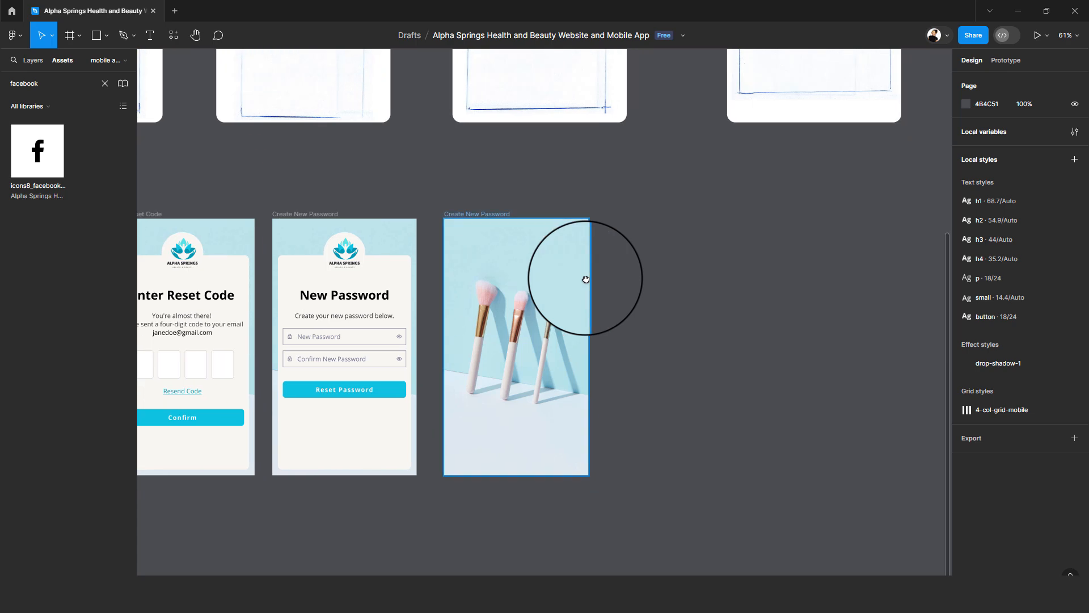
scroll(684, 233, "up", 3)
scroll(684, 232, "right", 2)
left_click(704, 171)
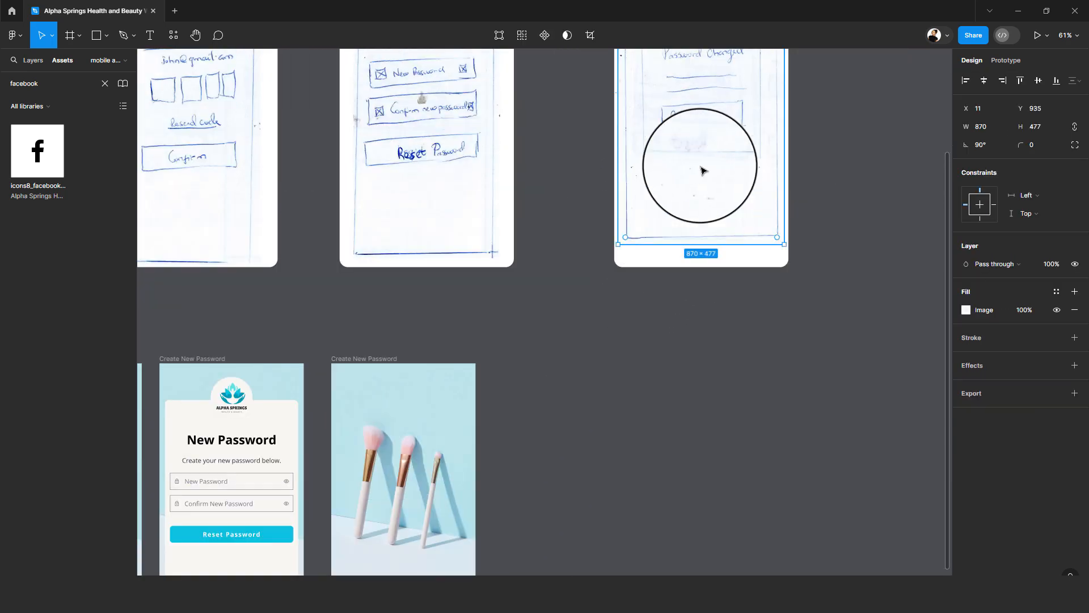
left_click_drag(703, 170, 596, 557)
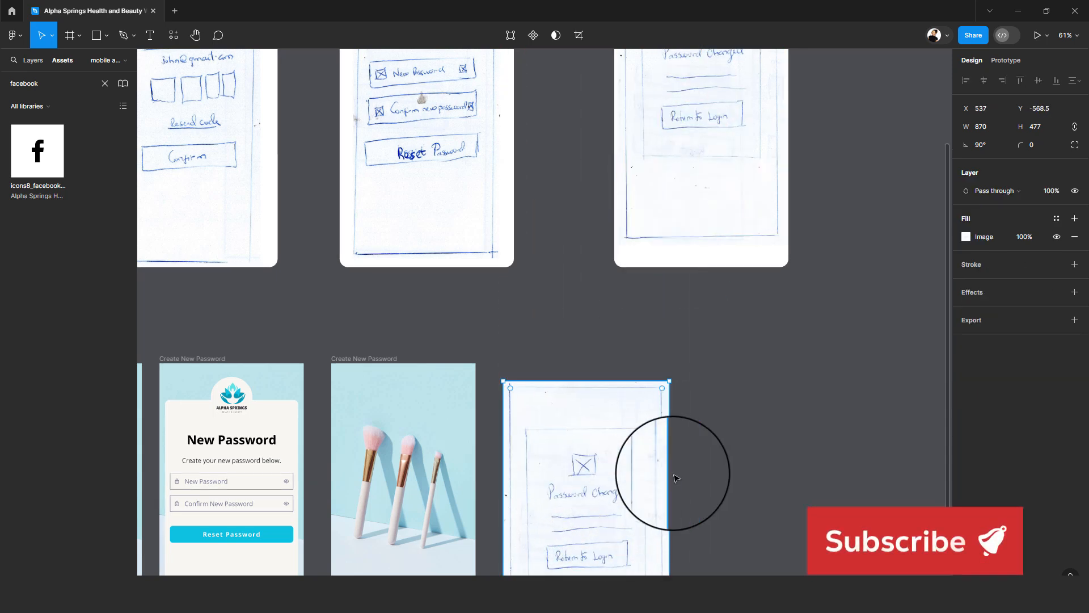
scroll(673, 364, "down", 4)
mouse_move(675, 479)
left_mouse_down()
mouse_move(673, 364)
mouse_move(623, 345)
mouse_move(577, 382)
mouse_move(594, 367)
left_mouse_up()
left_click_drag(512, 472, 522, 453)
left_click_drag(577, 394, 557, 396)
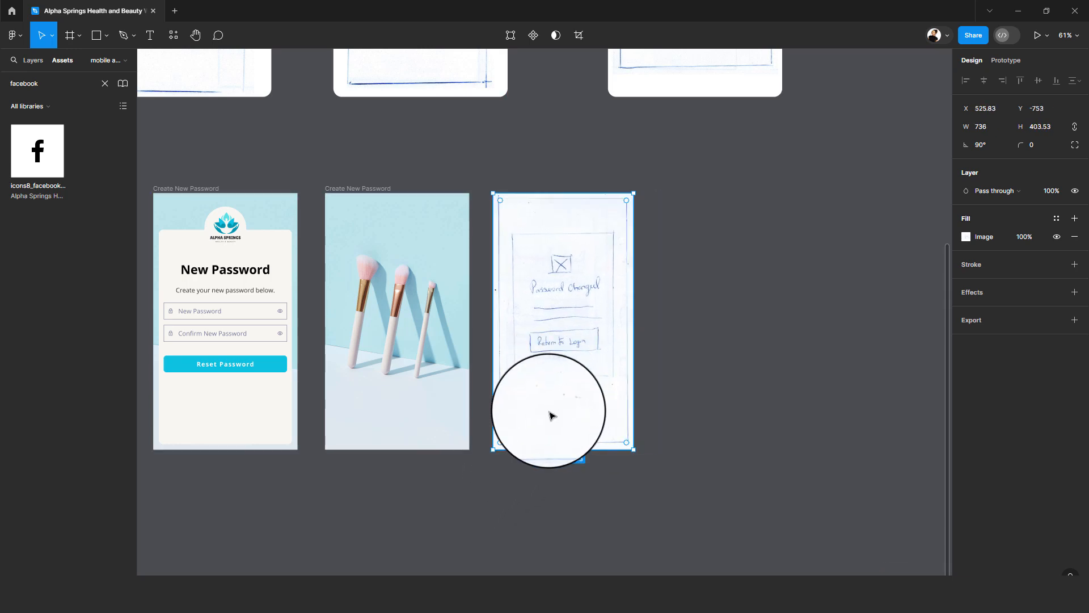
- Add the 512 × 512 password illustration with the check mark to the canvas, overlapping the upper part of the Success wireframe copy
scroll(567, 401, "up", 2)
scroll(598, 343, "up", 2)
left_click_drag(654, 370, 657, 368)
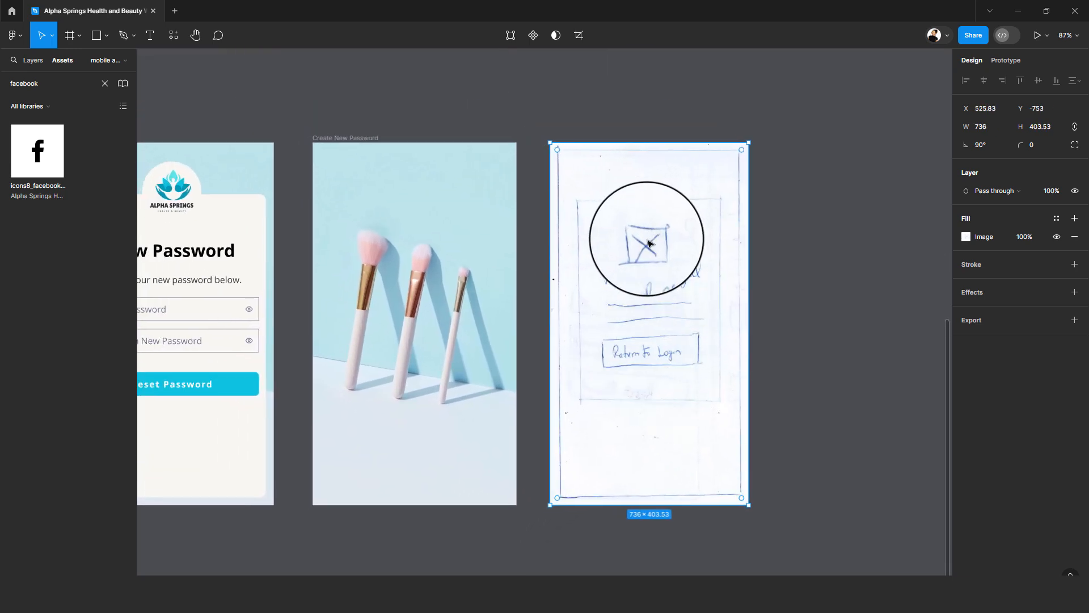
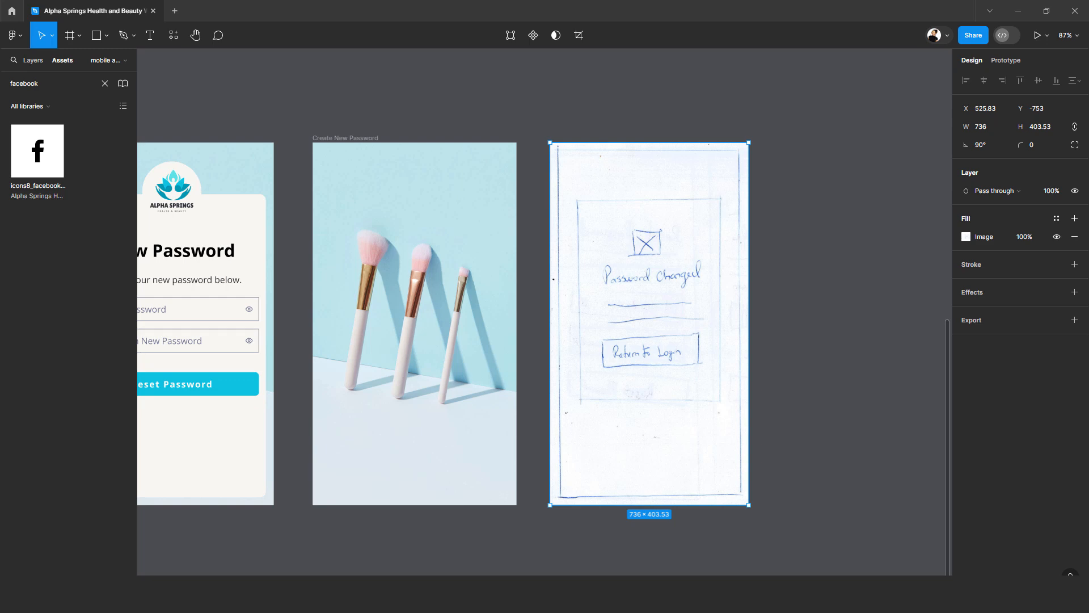
left_click_drag(611, 106, 611, 106)
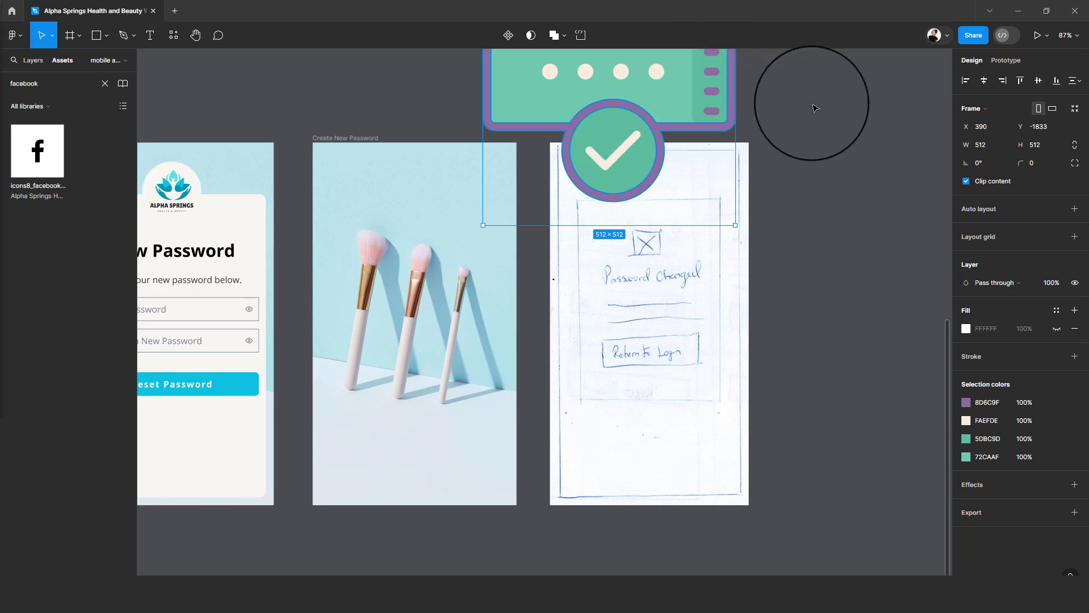
left_click(764, 109)
left_click(717, 97)
left_click(786, 108)
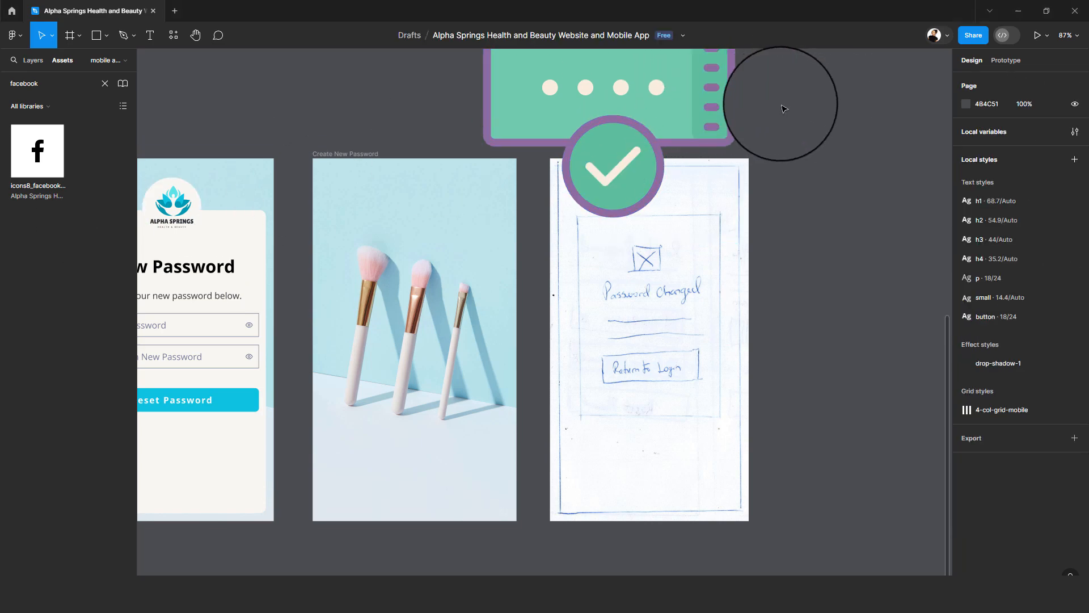
- Move the password illustration off the Success wireframe copy, resize it to 120 × 120 and place it on the empty background screen
scroll(777, 105, "down", 5)
scroll(738, 170, "up", 3)
mouse_move(632, 137)
left_mouse_down()
mouse_move(800, 242)
mouse_move(827, 239)
left_mouse_up()
left_click_drag(812, 241, 667, 233)
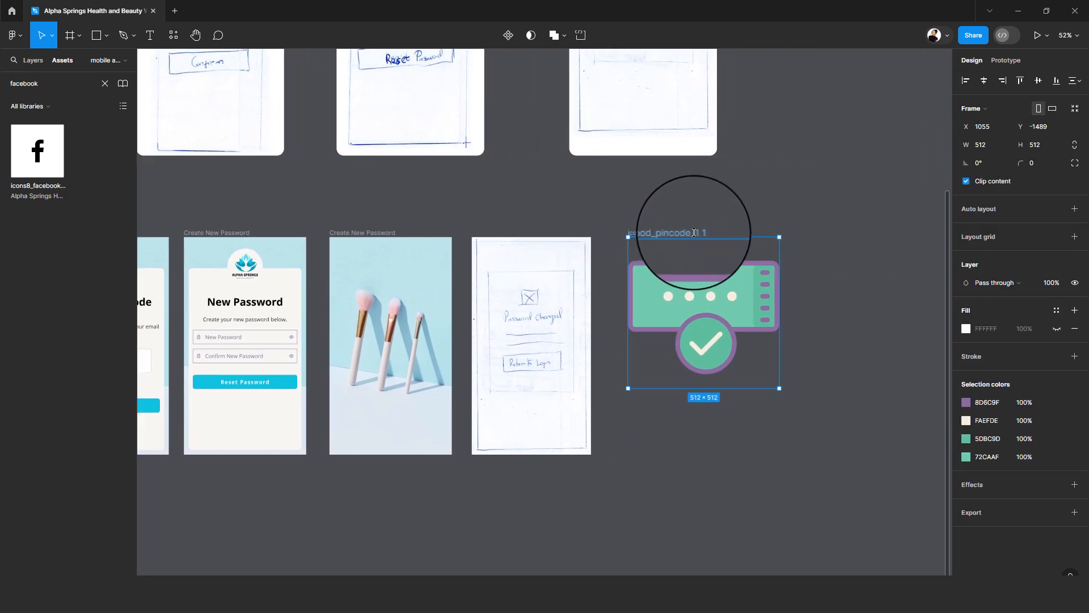
left_click_drag(781, 314, 828, 286)
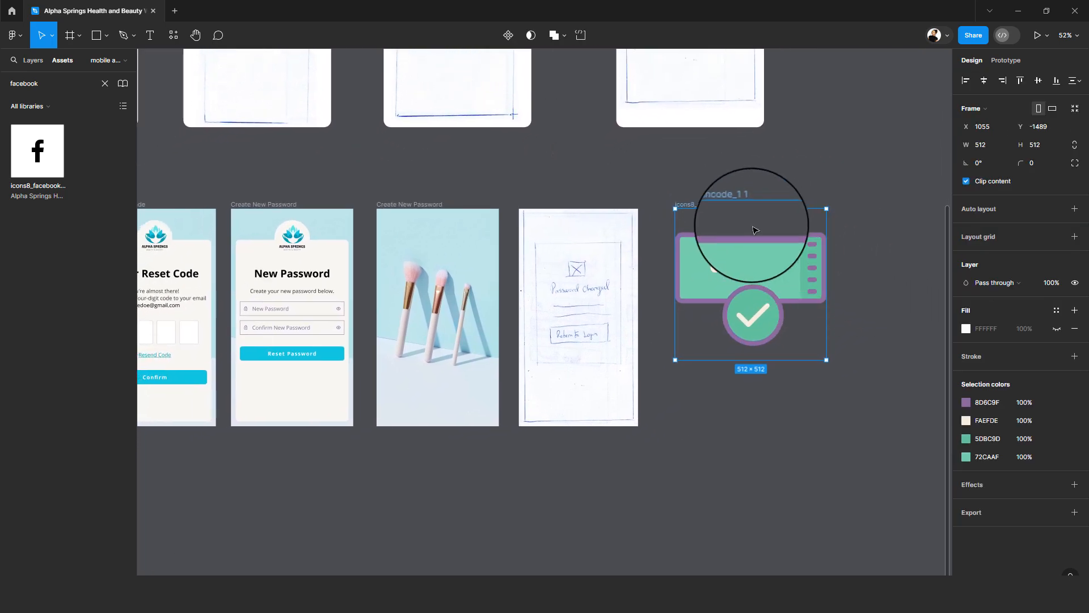
left_click(1036, 147)
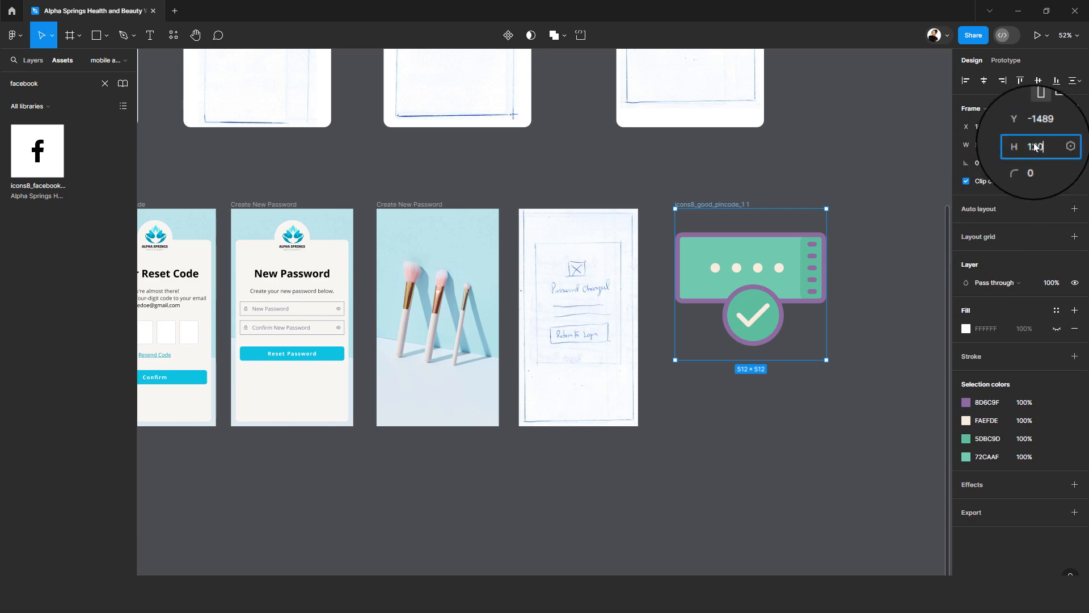
key("Return")
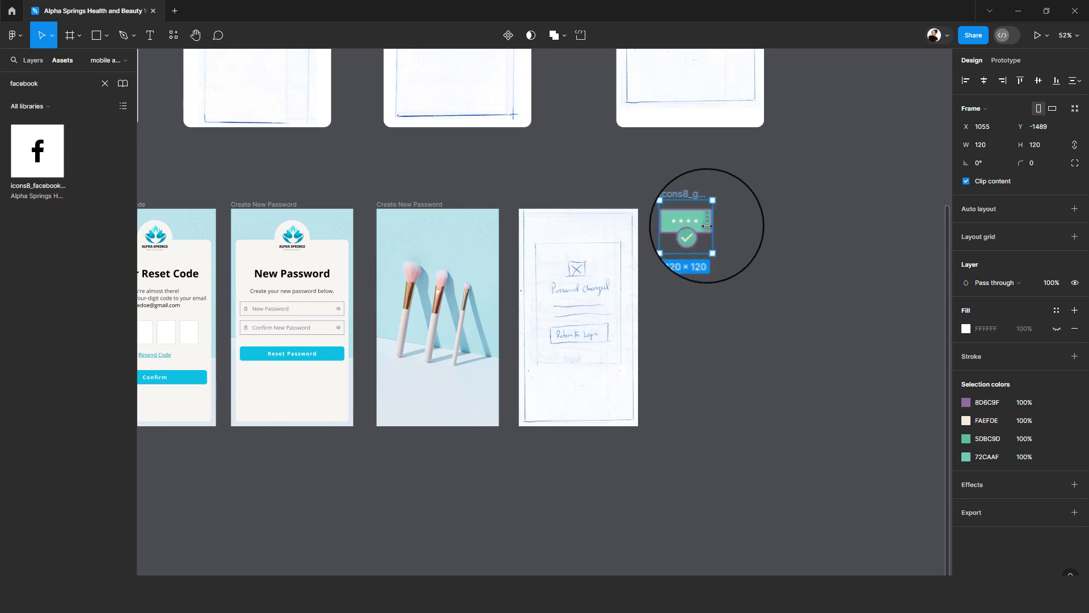
mouse_move(705, 231)
left_mouse_down()
mouse_move(698, 194)
mouse_move(442, 253)
left_mouse_up()
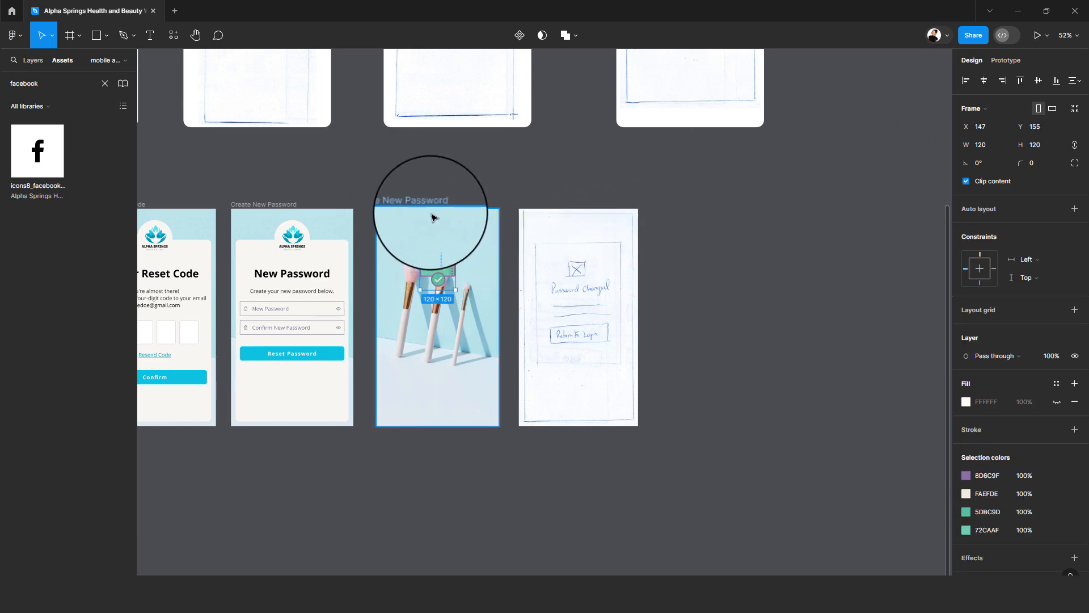
- Rename the copied background screen holding the illustration as Success, matching the wireframe's name
scroll(433, 214, "up", 3)
scroll(509, 218, "up", 10)
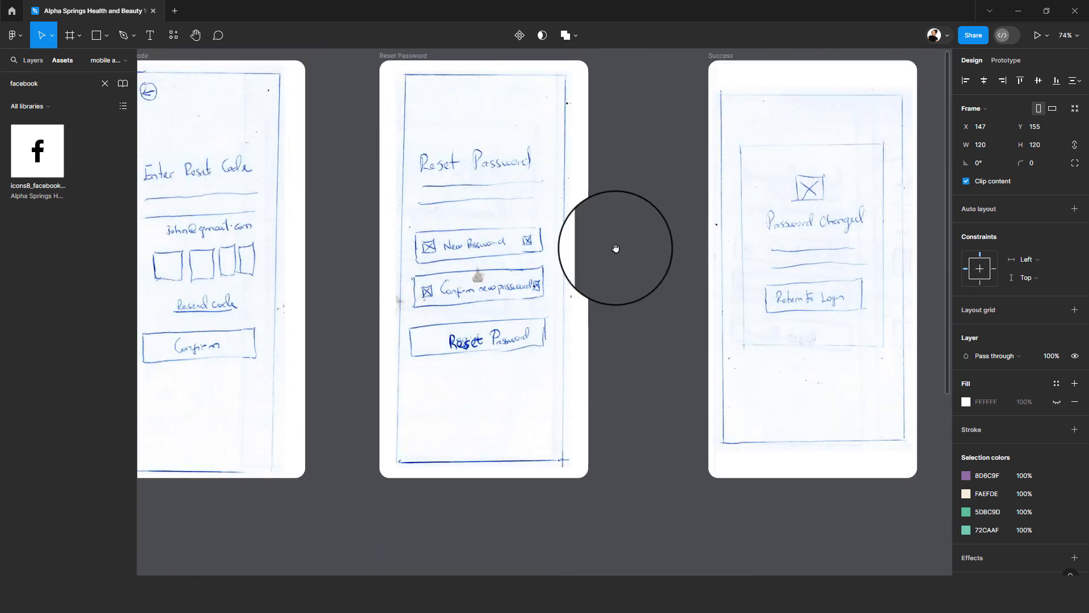
scroll(615, 245, "down", 10)
scroll(449, 246, "down", 2)
double_click(443, 242)
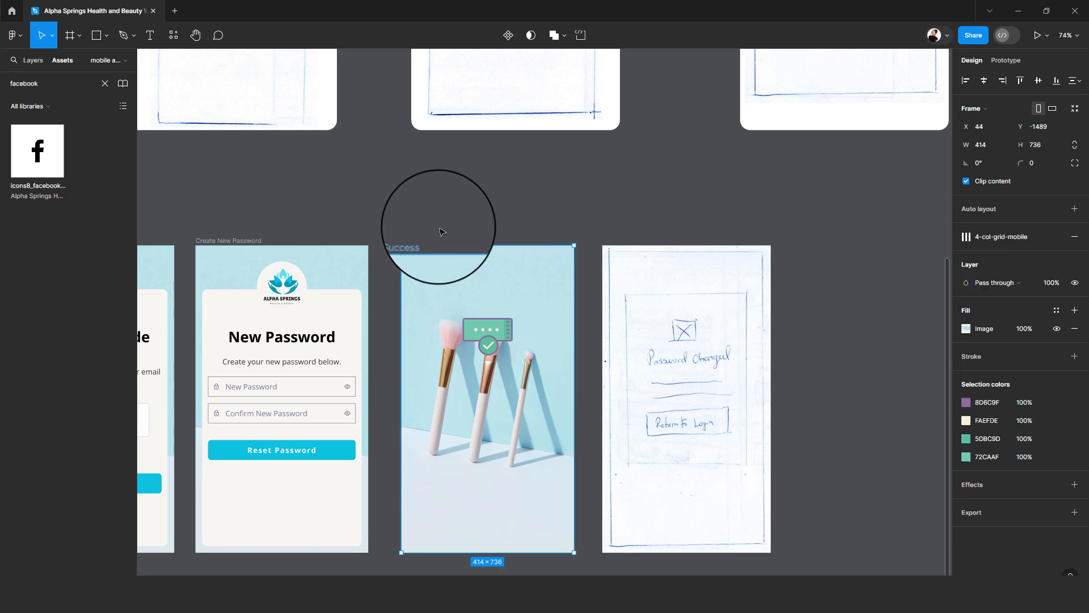
left_click(442, 231)
- Copy the New Password heading and its description from the Create New Password screen to the Success screen, just below the illustration
left_click(490, 340)
key("shift+0")
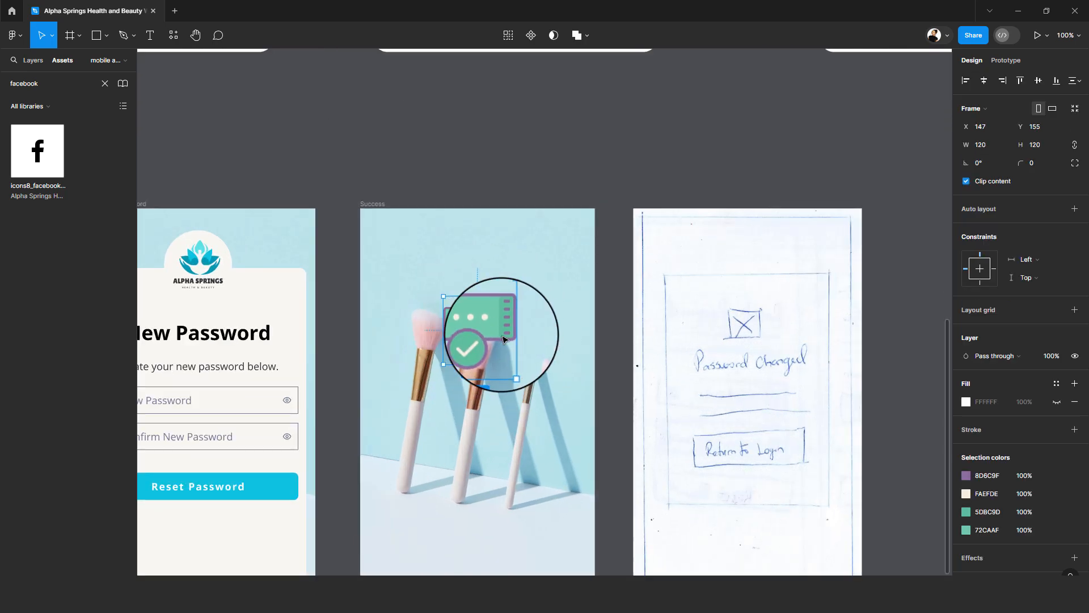
left_click_drag(396, 336, 527, 243)
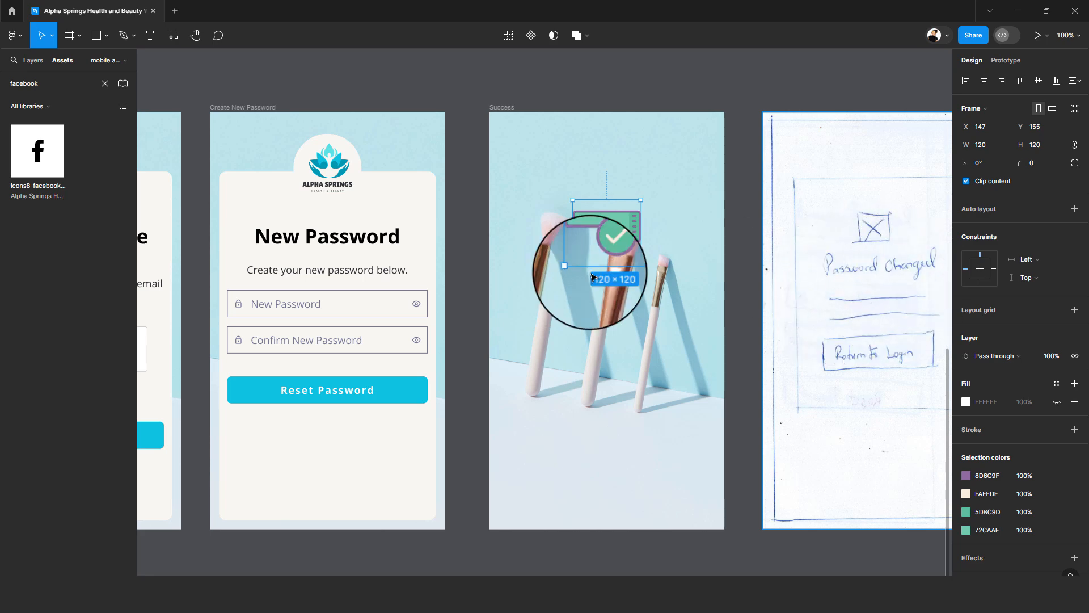
left_click(316, 271)
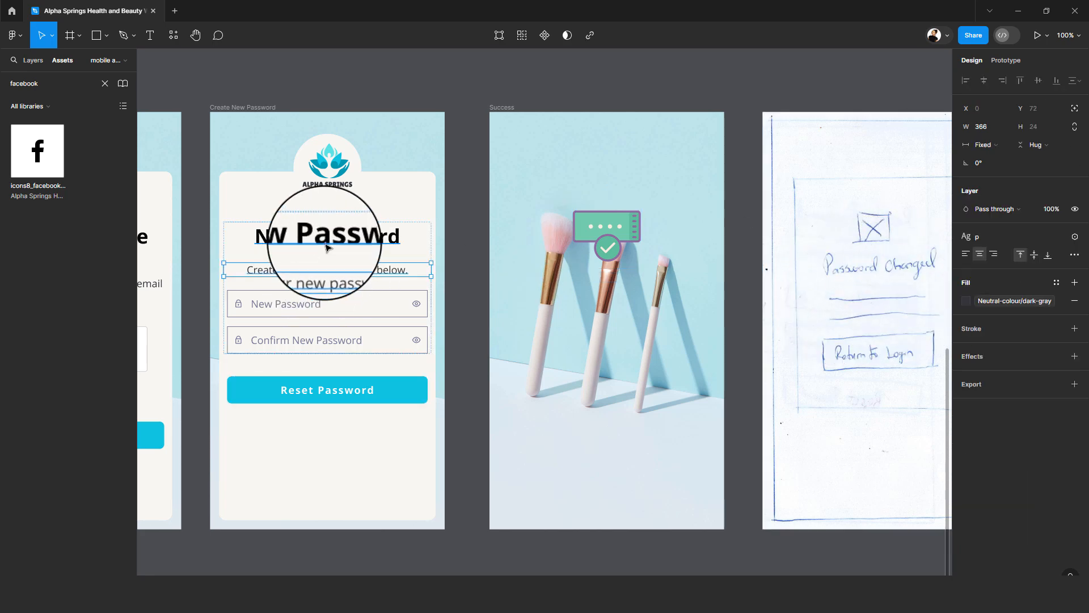
left_click(327, 245, "shift")
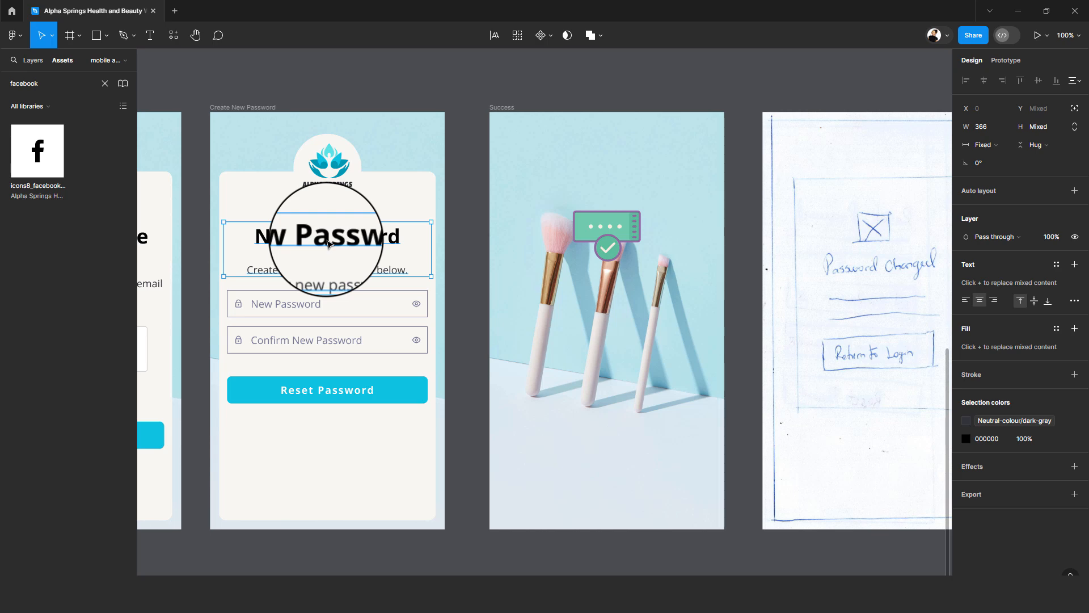
left_click_drag(327, 246, 605, 265)
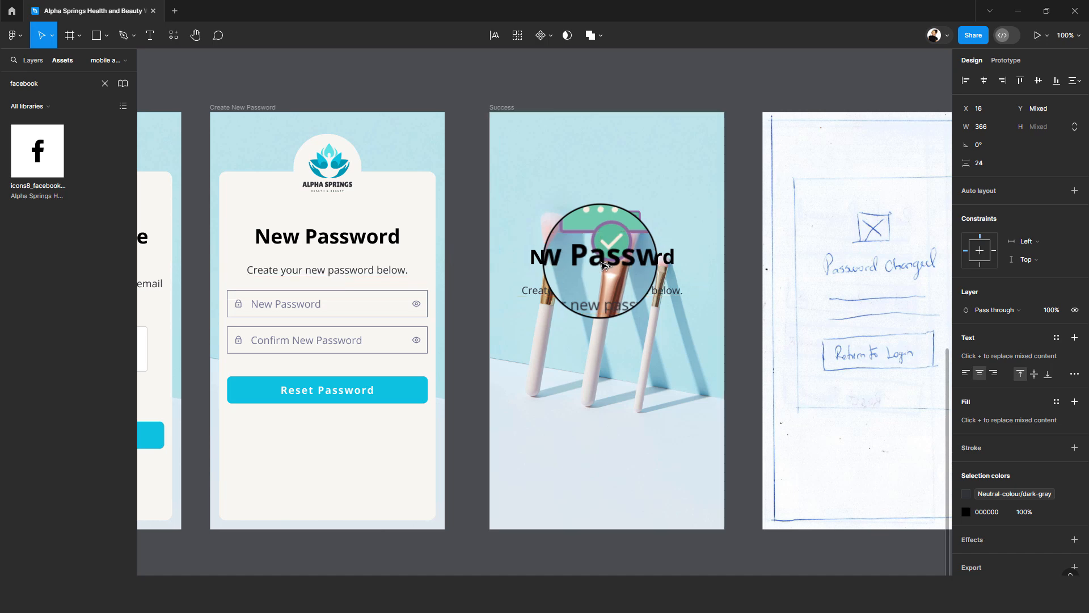
- Clear the asset search and select the Success screen's copied New Password heading among the layers
left_click(105, 84)
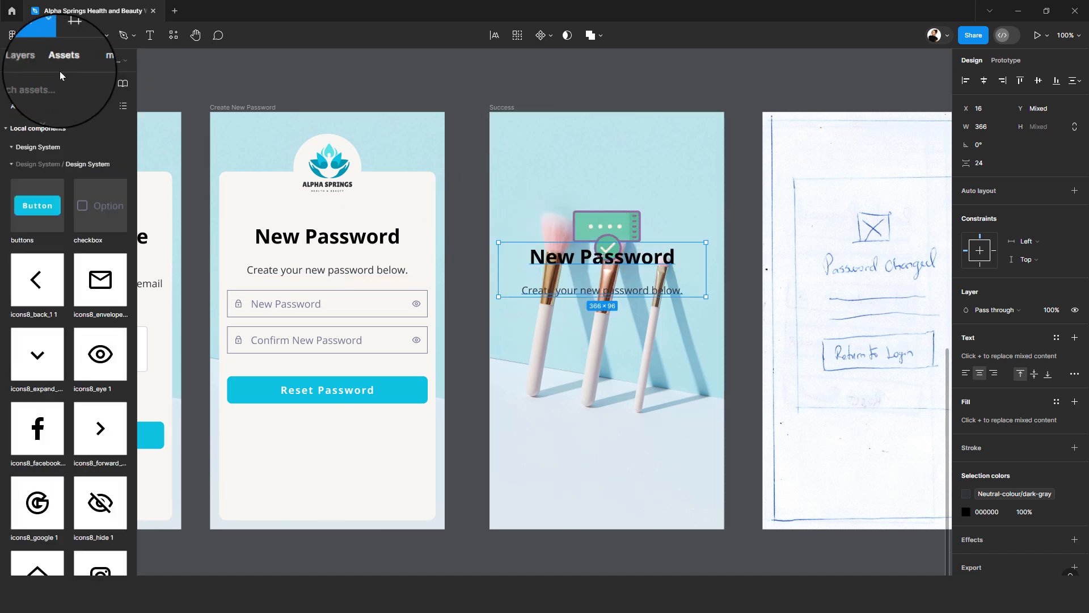
left_click(29, 60)
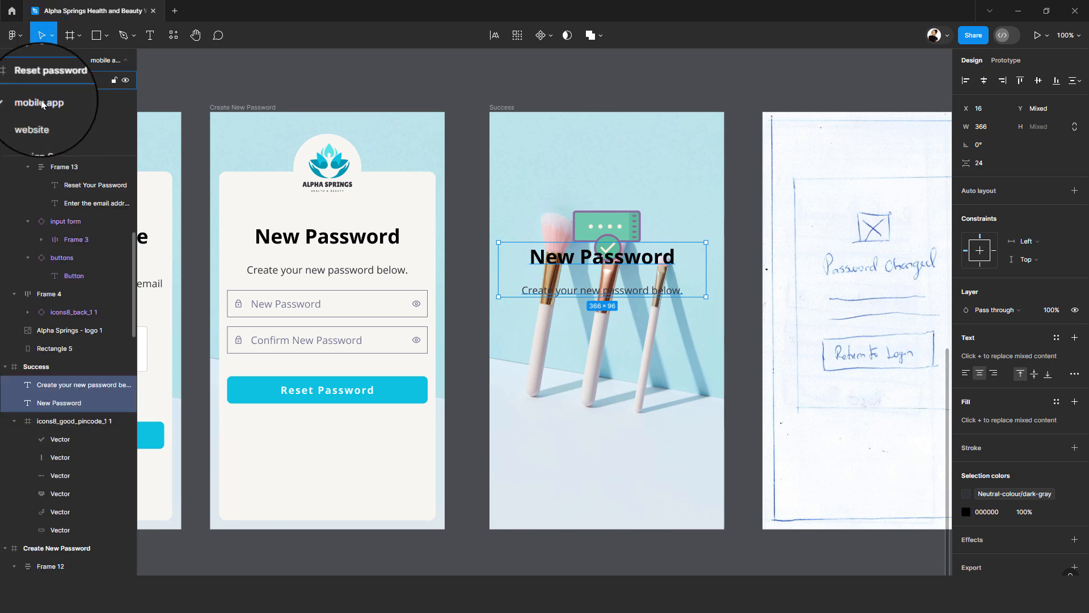
left_click(20, 366)
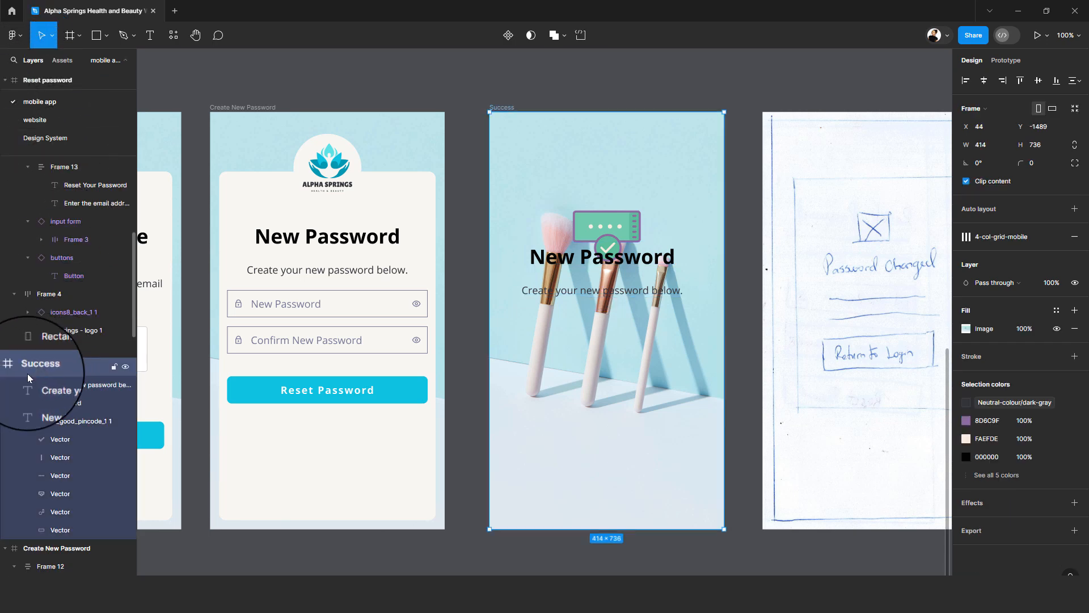
left_click(48, 399)
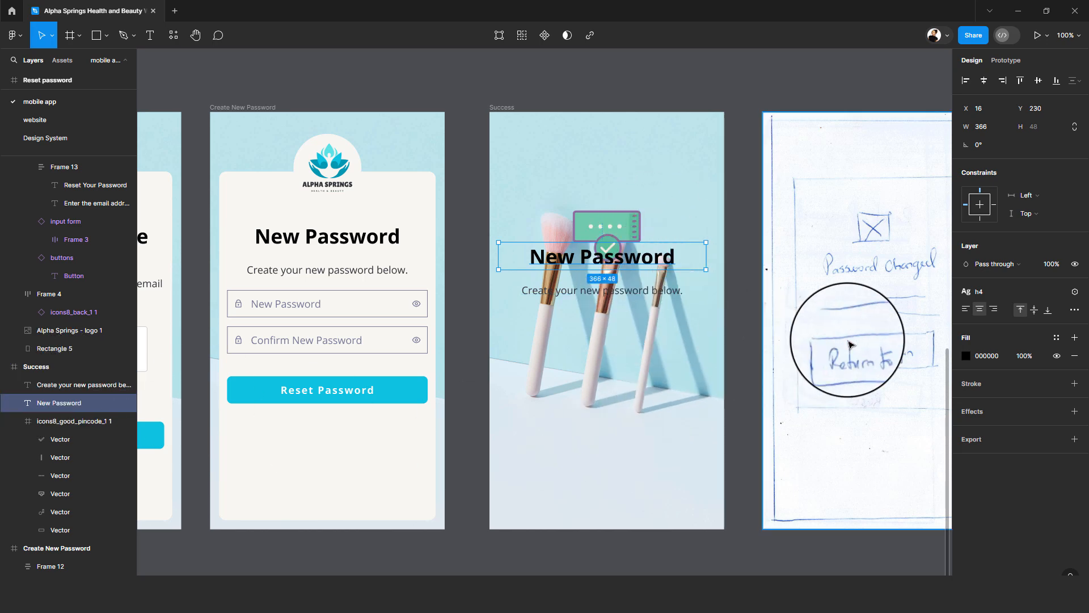
- Copy the Reset Password button from the Create New Password screen to the Success screen, below the description text
left_click(371, 347)
left_click(328, 389)
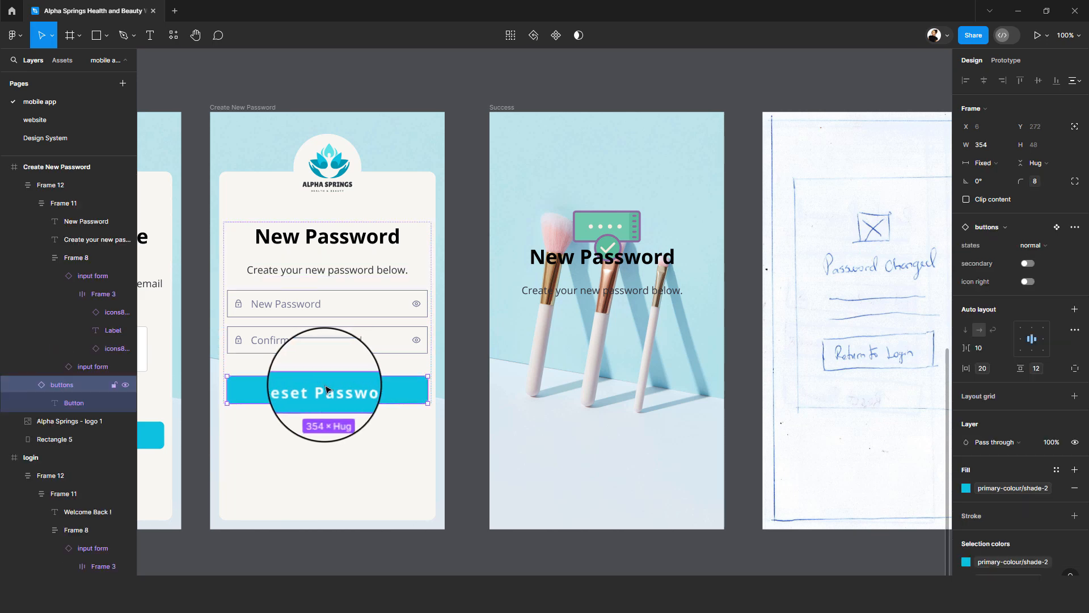
left_click_drag(328, 389, 595, 376)
- Change the Success screen's heading to "Password Changed Successfully" and shift the illustration and heading up to clear the description
left_click(624, 290)
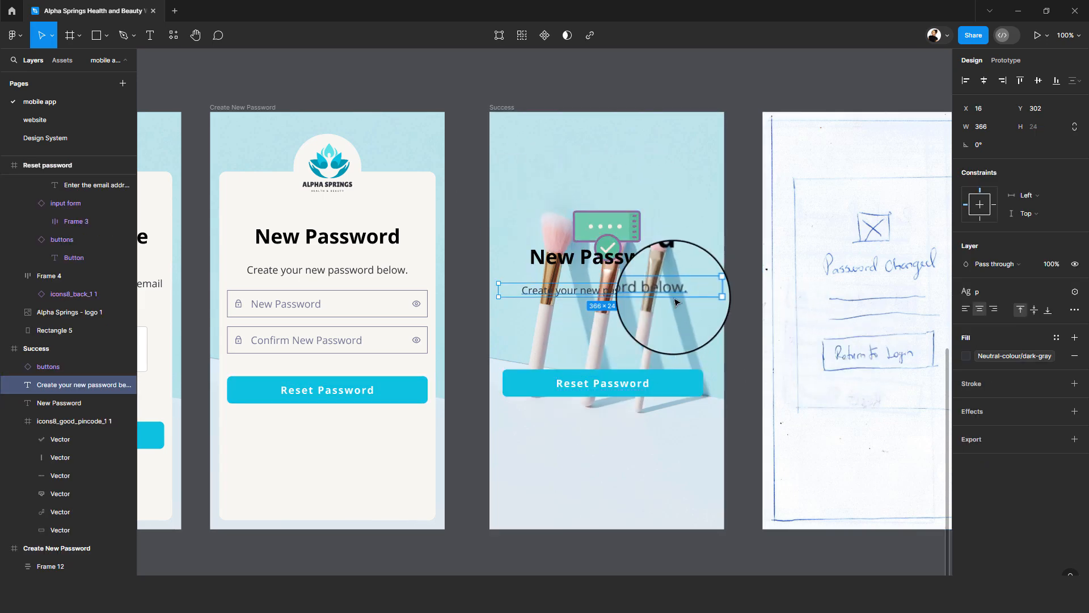
left_click(645, 266)
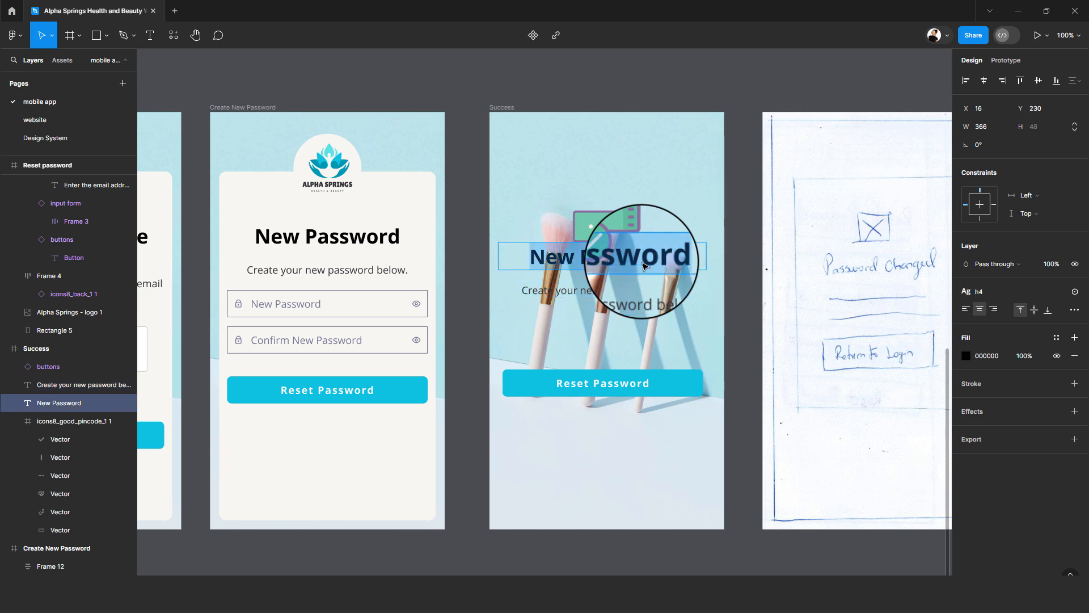
type("P")
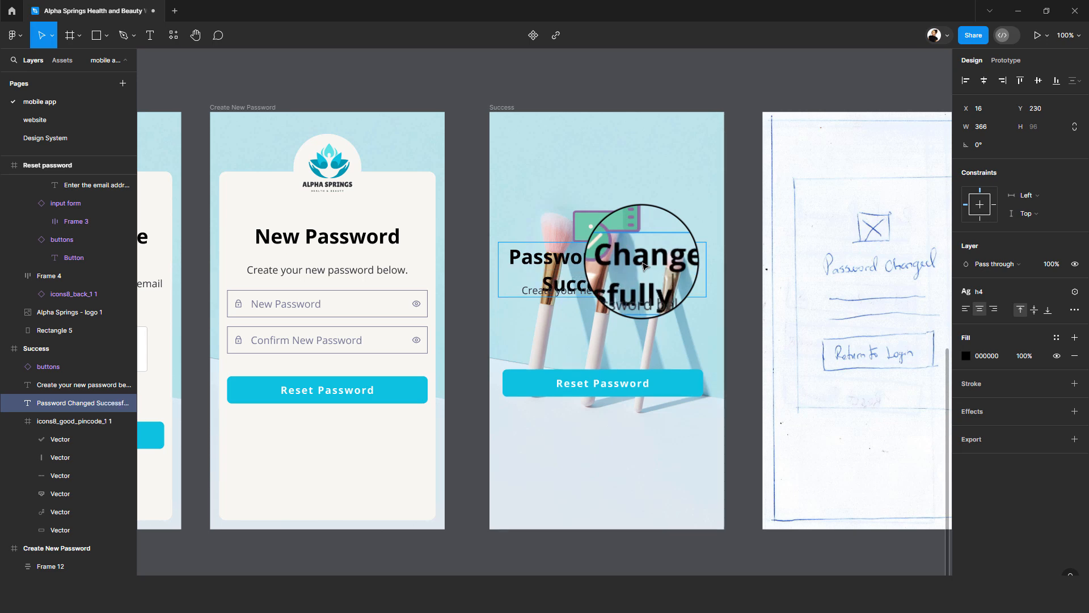
left_click_drag(620, 219, 601, 182)
left_click_drag(595, 255, 620, 236)
- Replace the Success screen's description with "Great ! You have successfully updated your password"
left_click(617, 296)
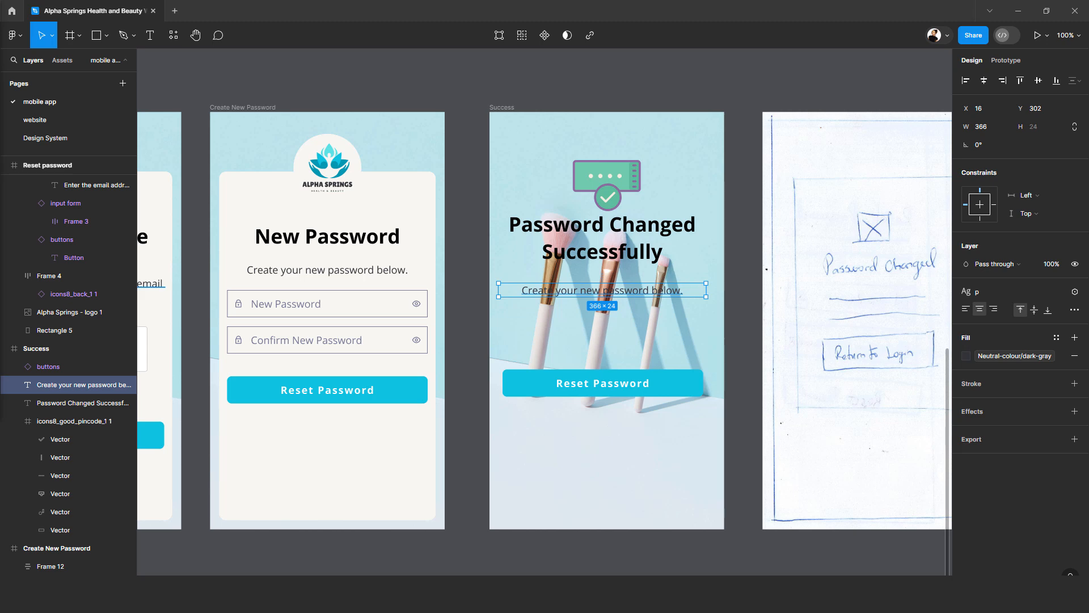
double_click(604, 292)
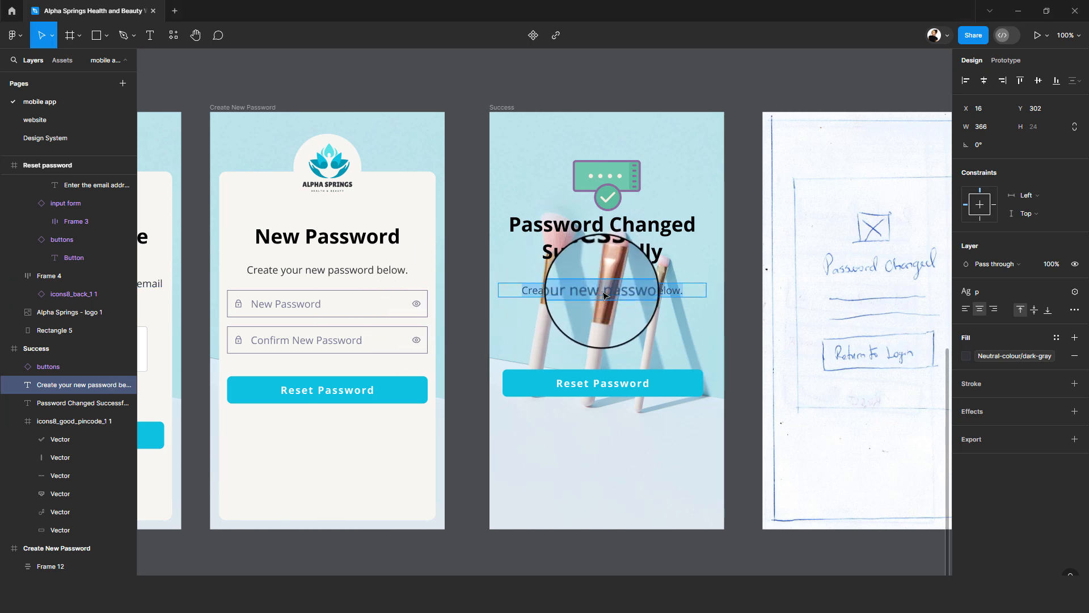
key("ctrl+v")
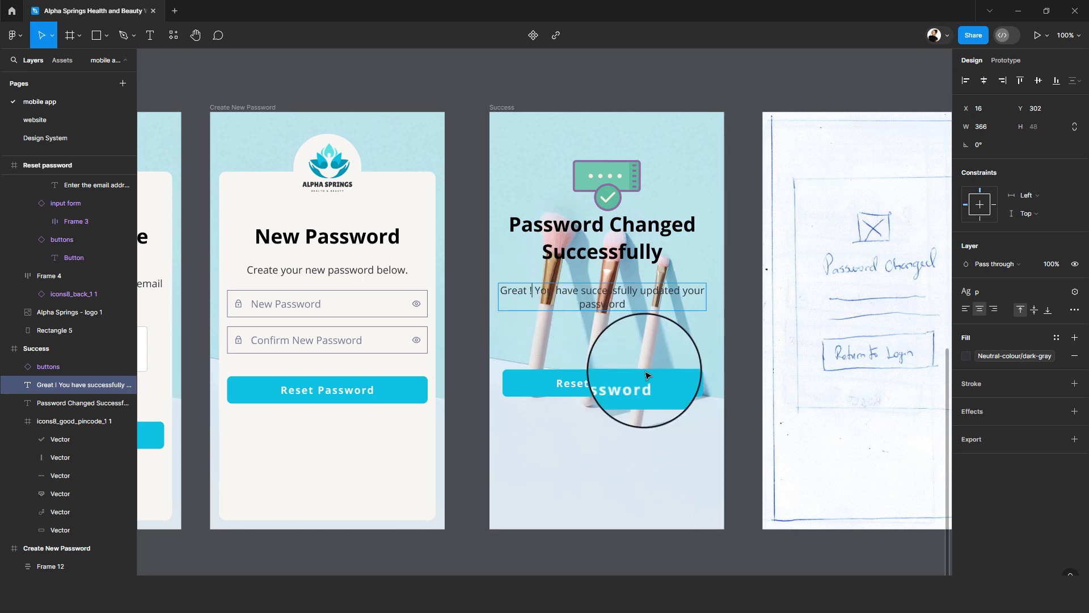
left_click(752, 311)
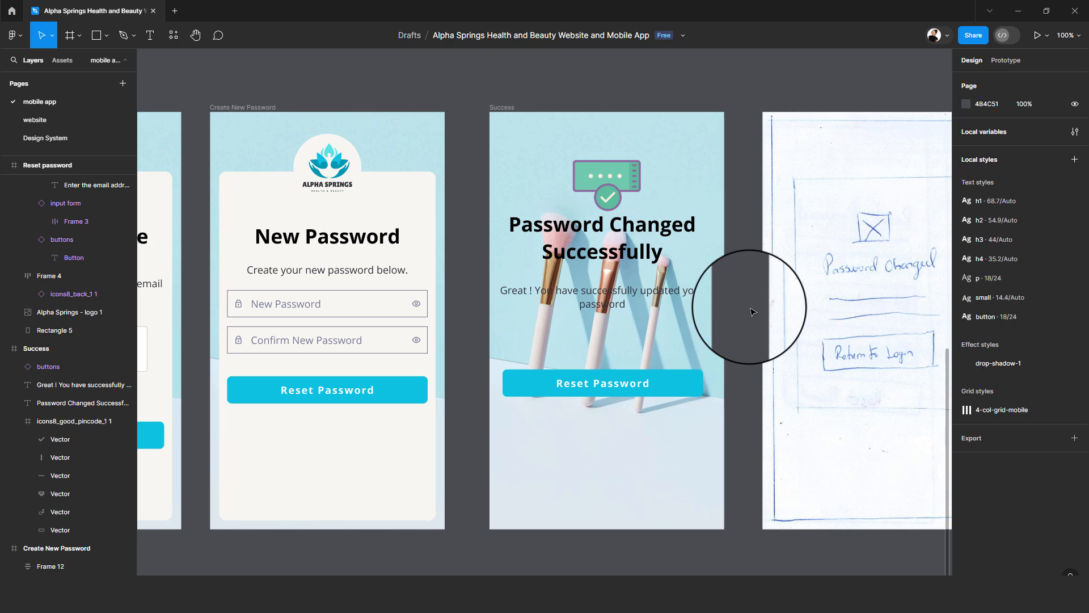
- Show the layout grids and group the Success heading and description in an auto layout with 24 spacing
left_click(504, 107)
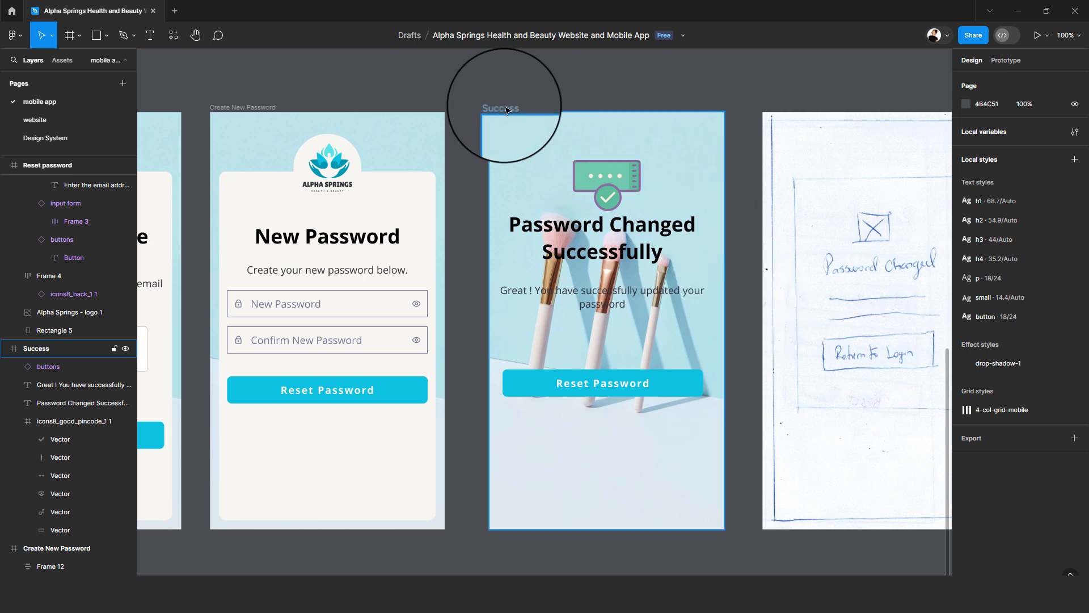
key("ctrl+shift+4")
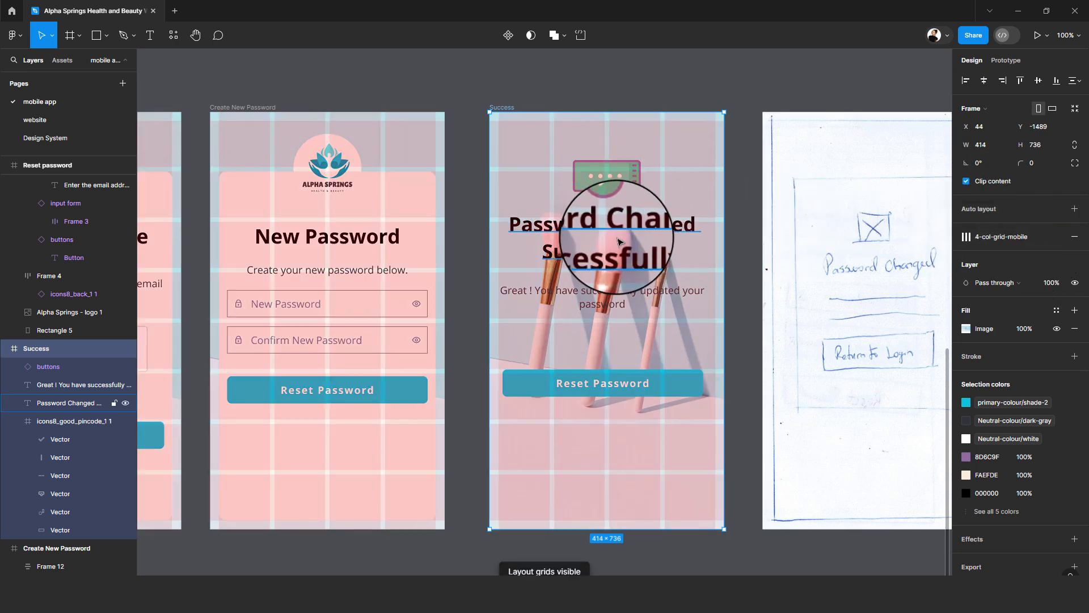
left_click(618, 243)
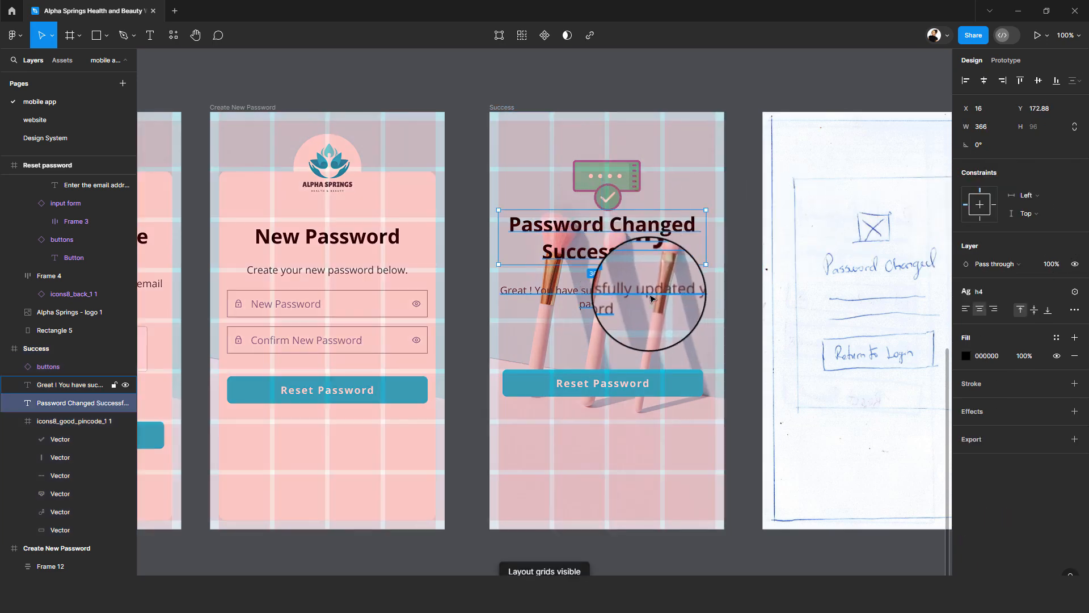
left_click(651, 299, "shift")
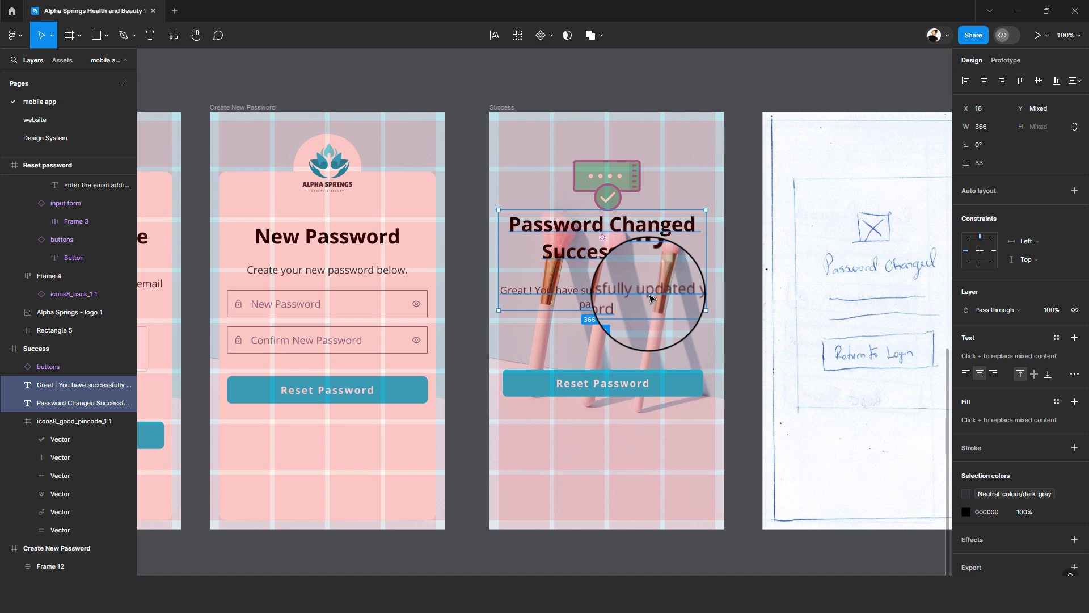
key("shift+a")
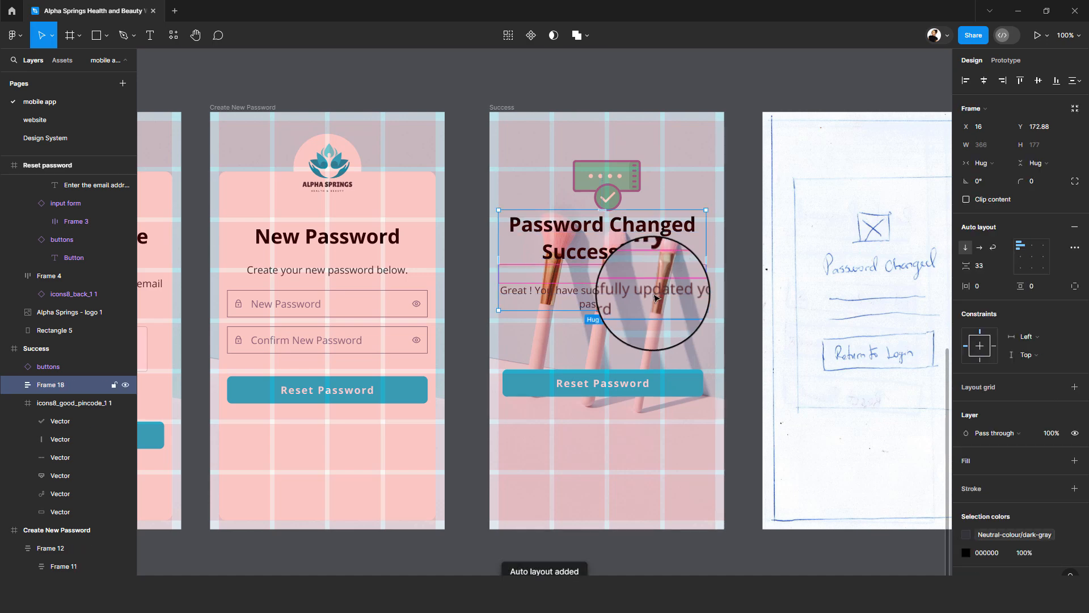
left_click(1003, 264)
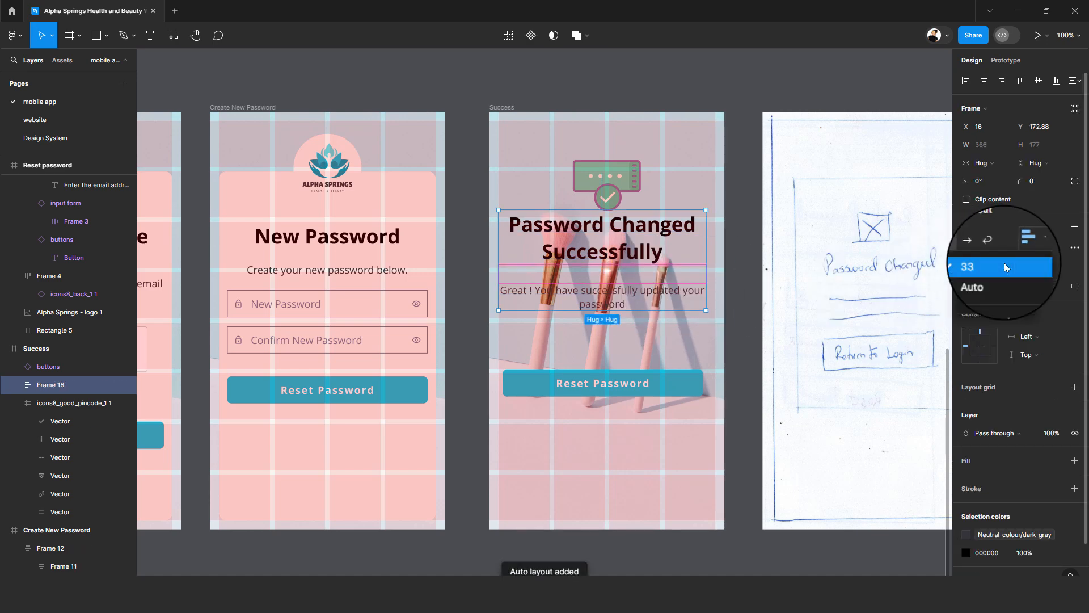
left_click(1015, 306)
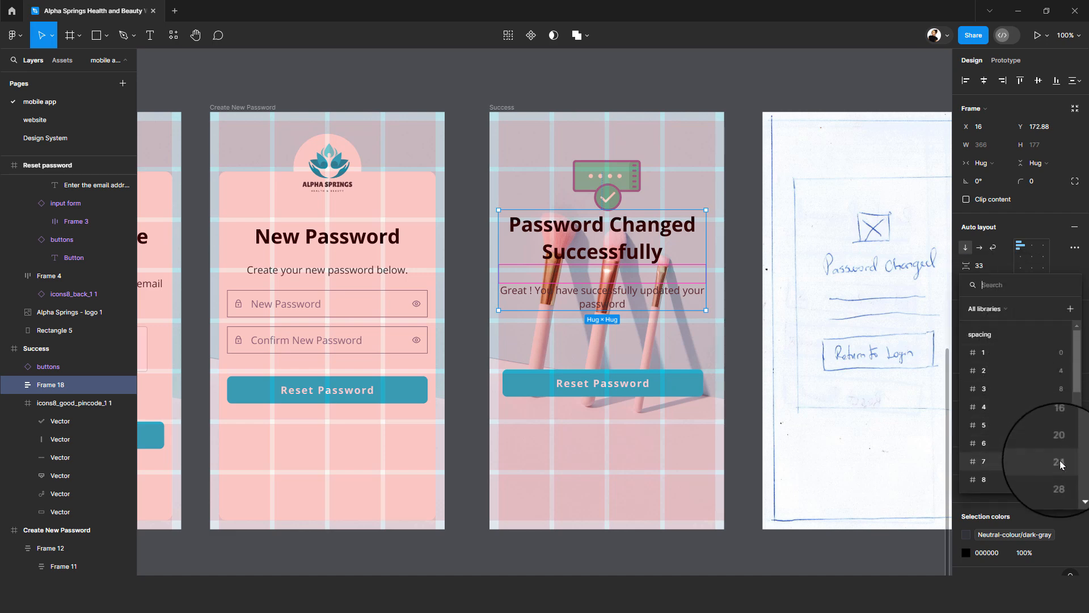
left_click(1059, 489)
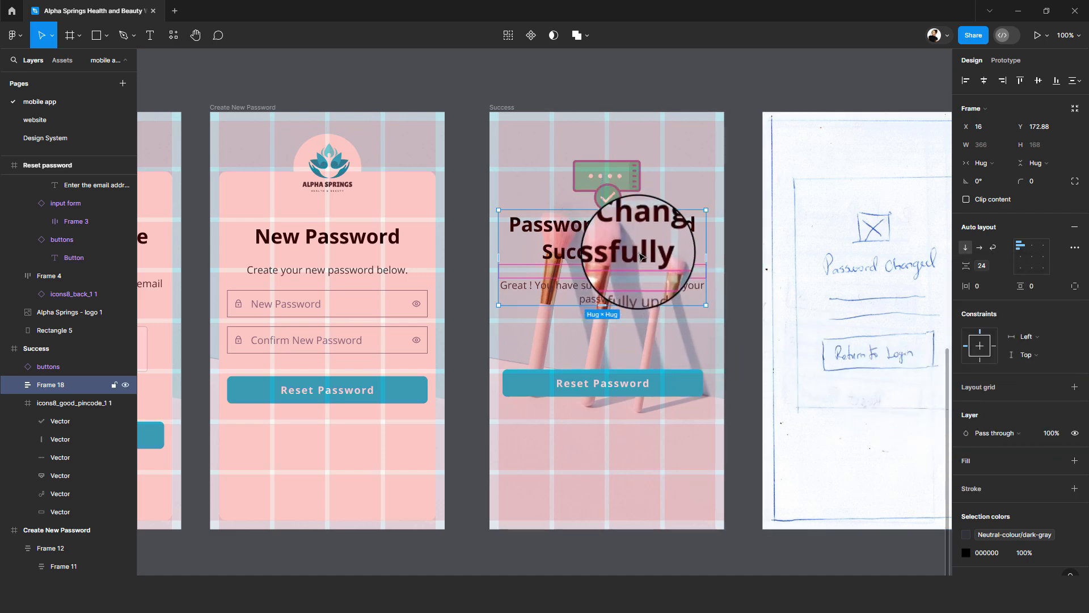
- Group the Success illustration, text block and button in a centre-aligned auto layout with 40 spacing
left_click_drag(644, 264, 653, 296)
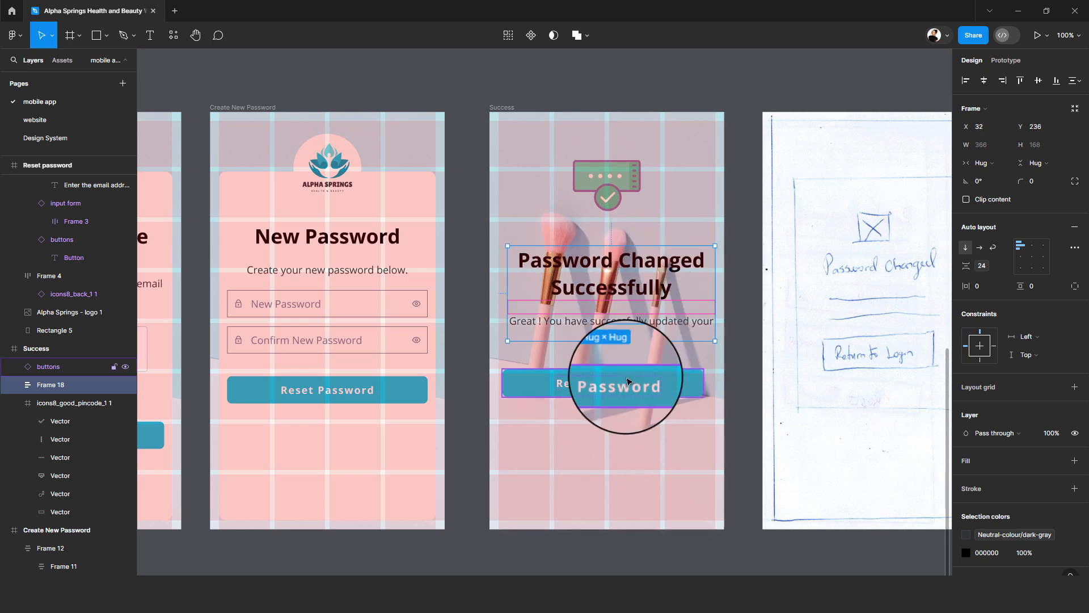
left_click(616, 195, "shift")
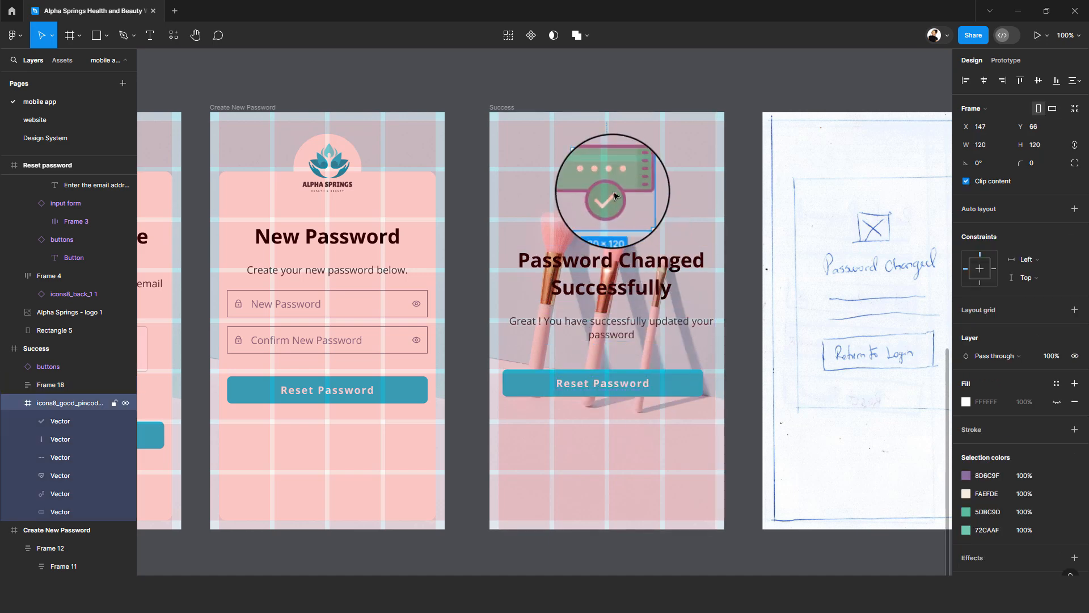
left_click(626, 377, "shift")
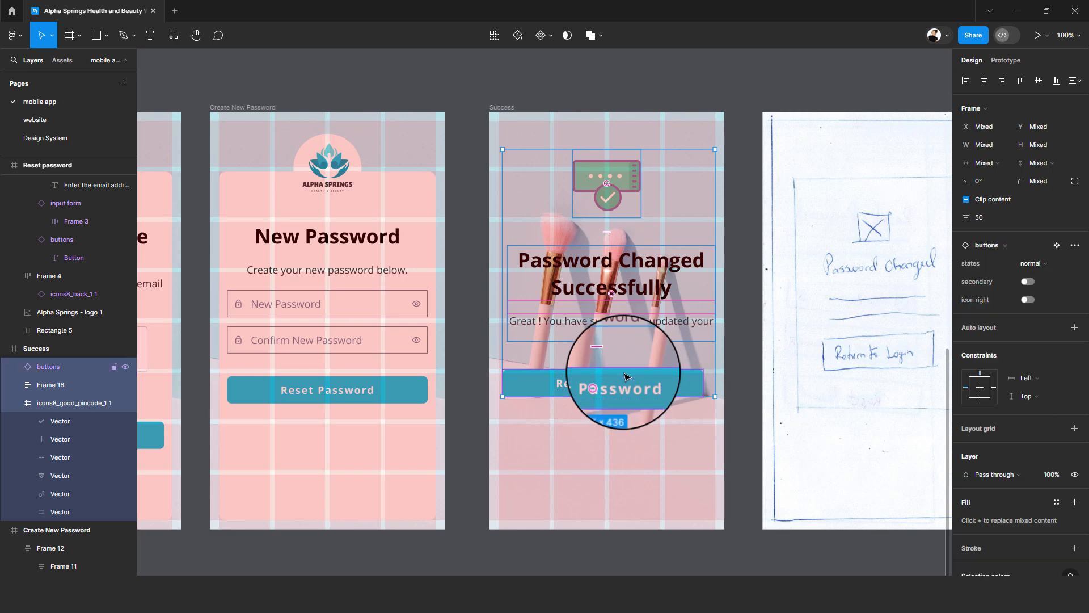
key("shift+a")
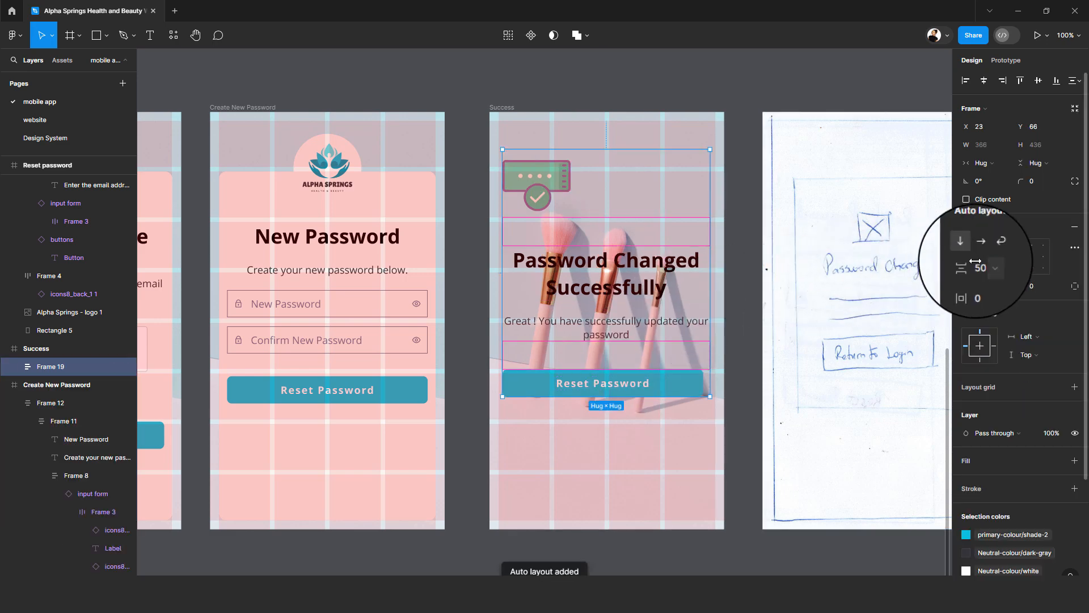
left_click(1006, 267)
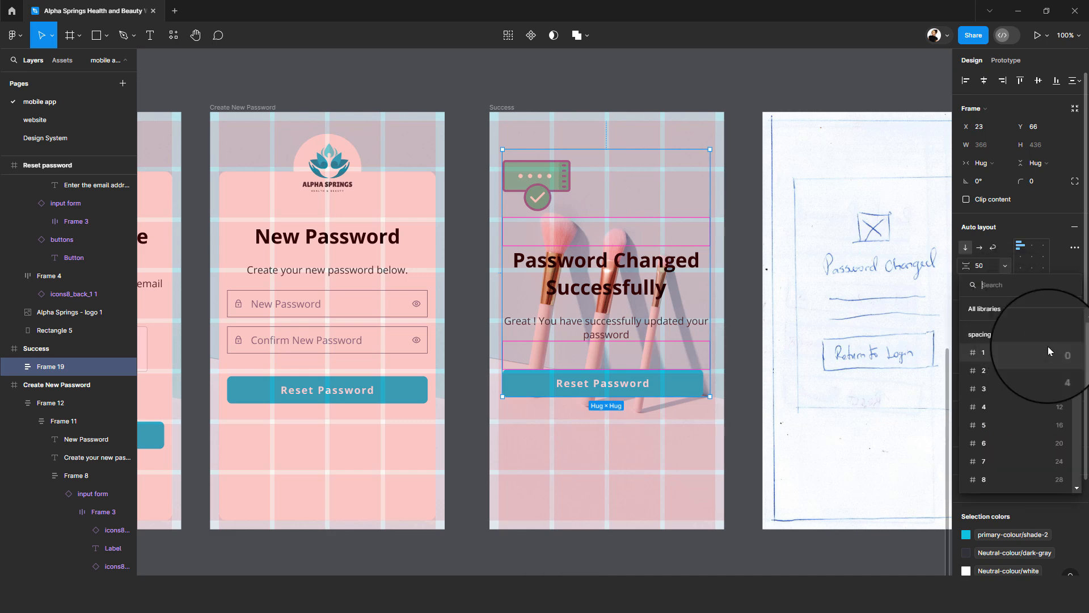
scroll(1050, 451, "down", 5)
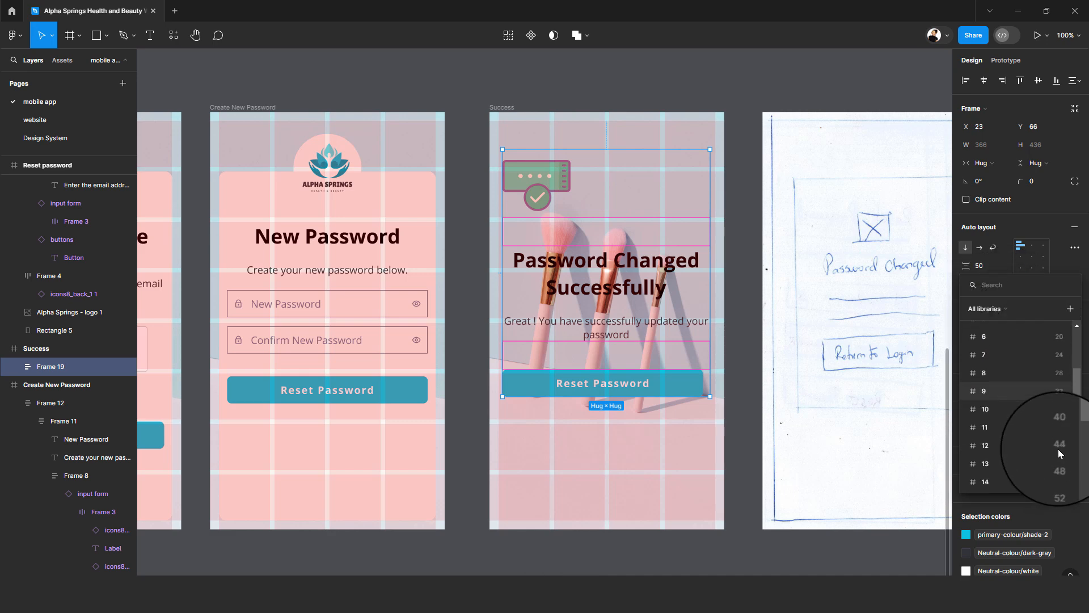
left_click(1061, 356)
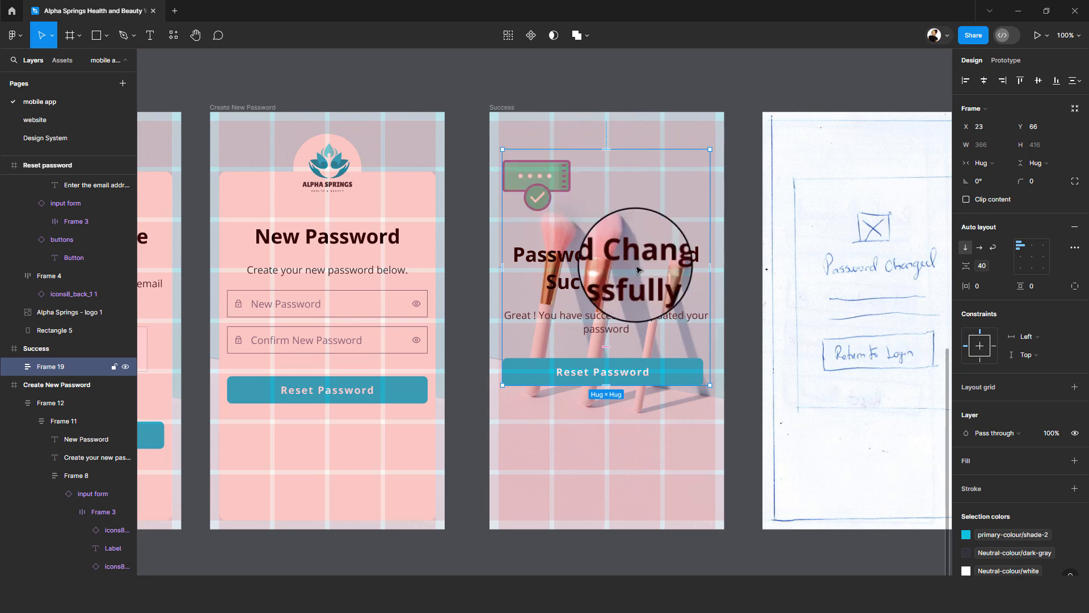
left_click(1034, 258)
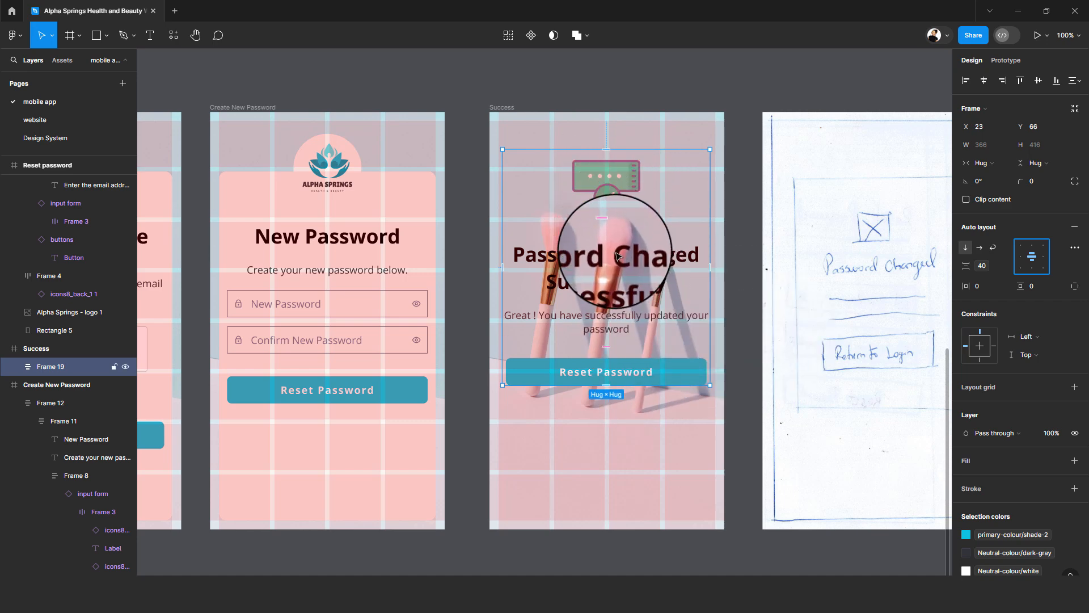
- Fill the Success screen's auto layout frame with the Neutral-colour/white library style
scroll(1033, 431, "down", 2)
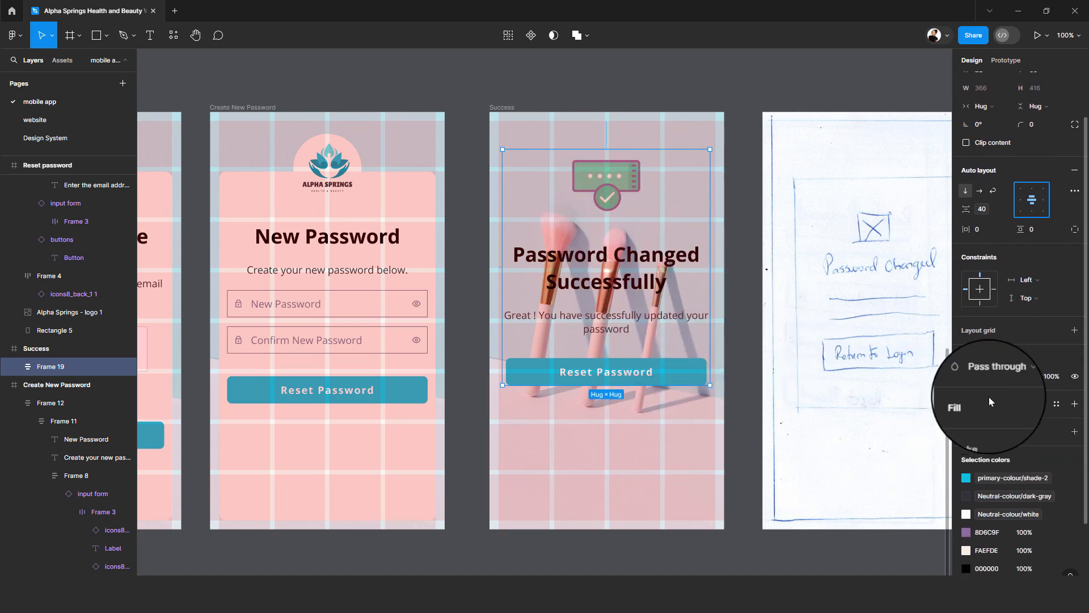
left_click(1057, 405)
scroll(890, 482, "down", 2)
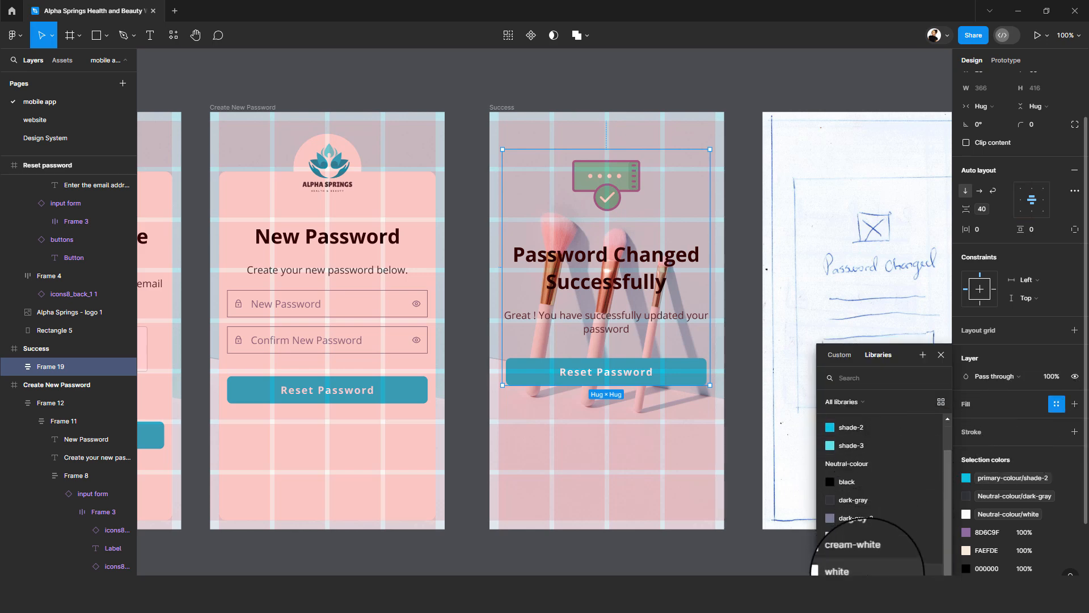
left_click(868, 574)
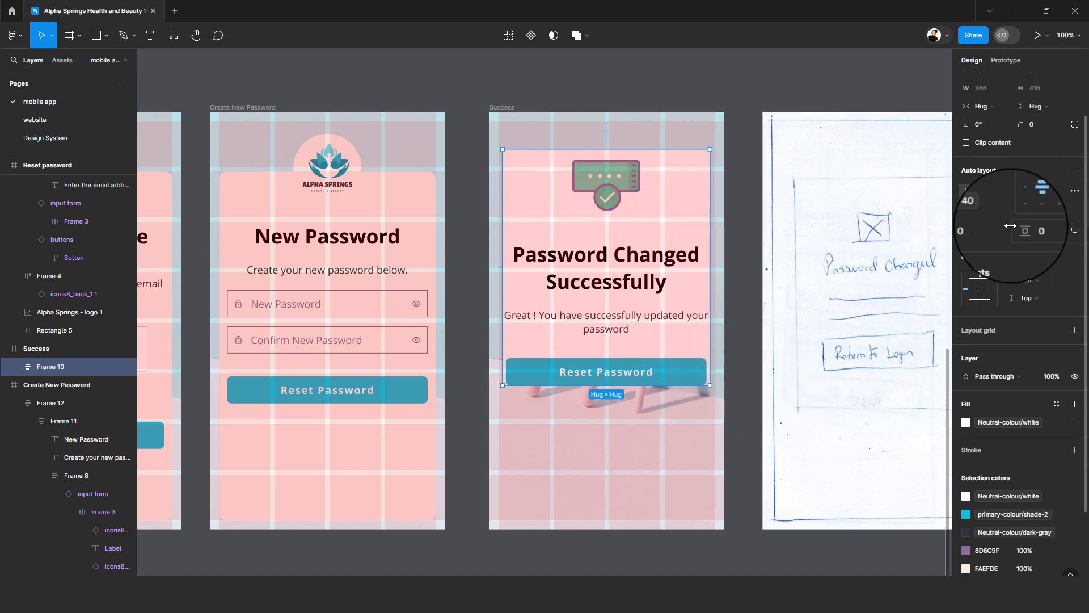
- Set the Success card's vertical padding to 40 and its horizontal padding to 20
left_click(1059, 231)
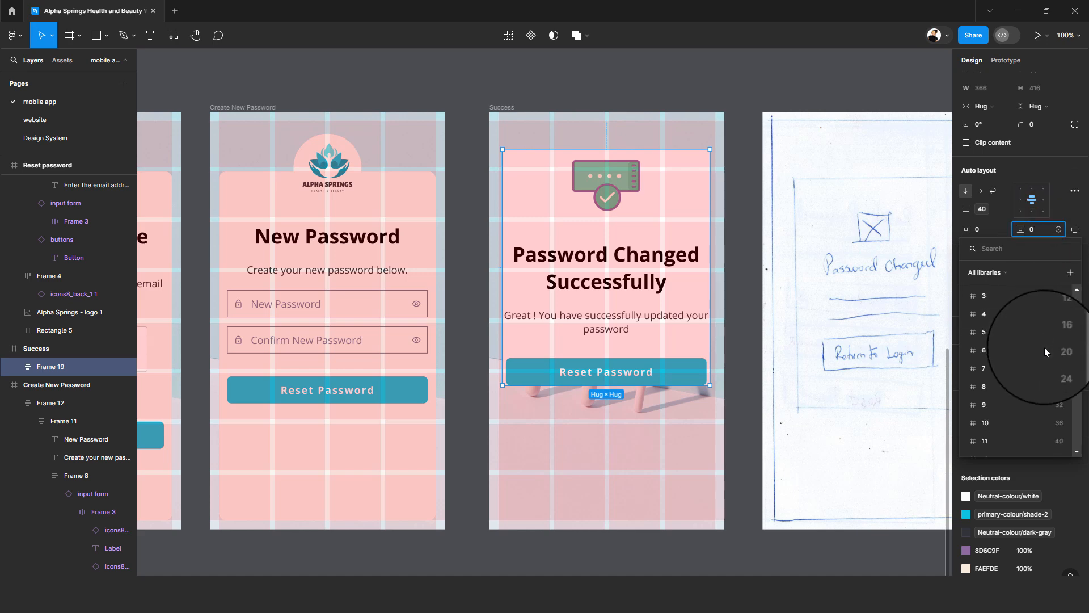
scroll(1044, 347, "down", 3)
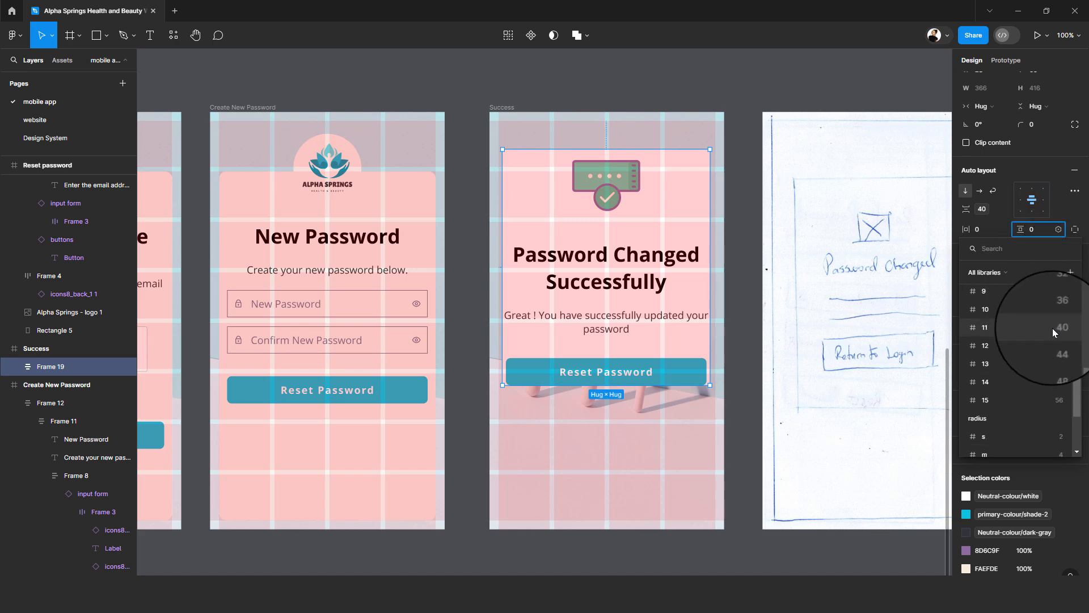
left_click(1052, 328)
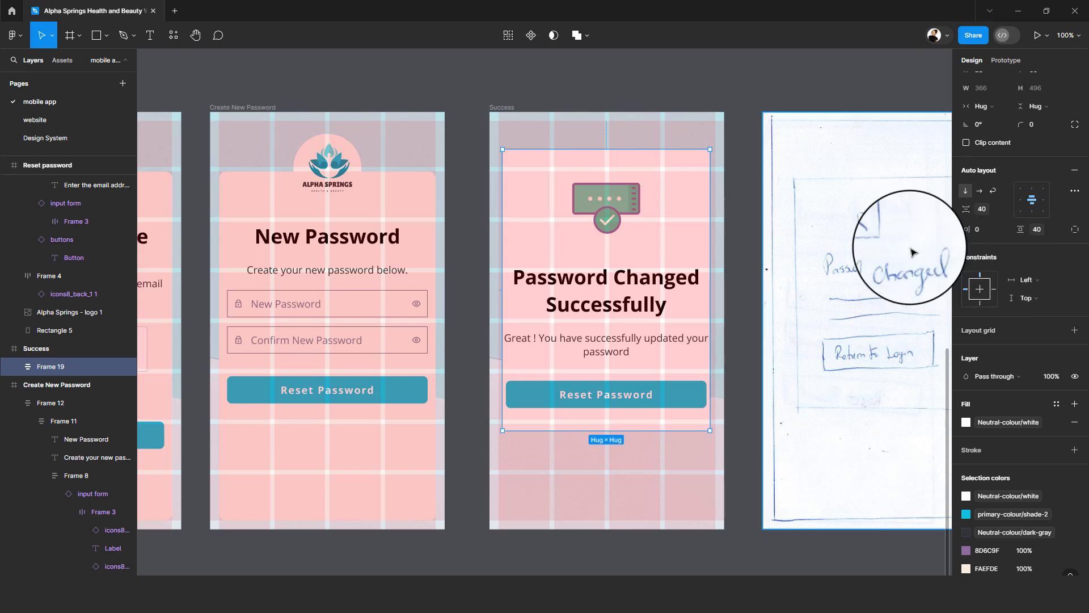
left_click(1003, 229)
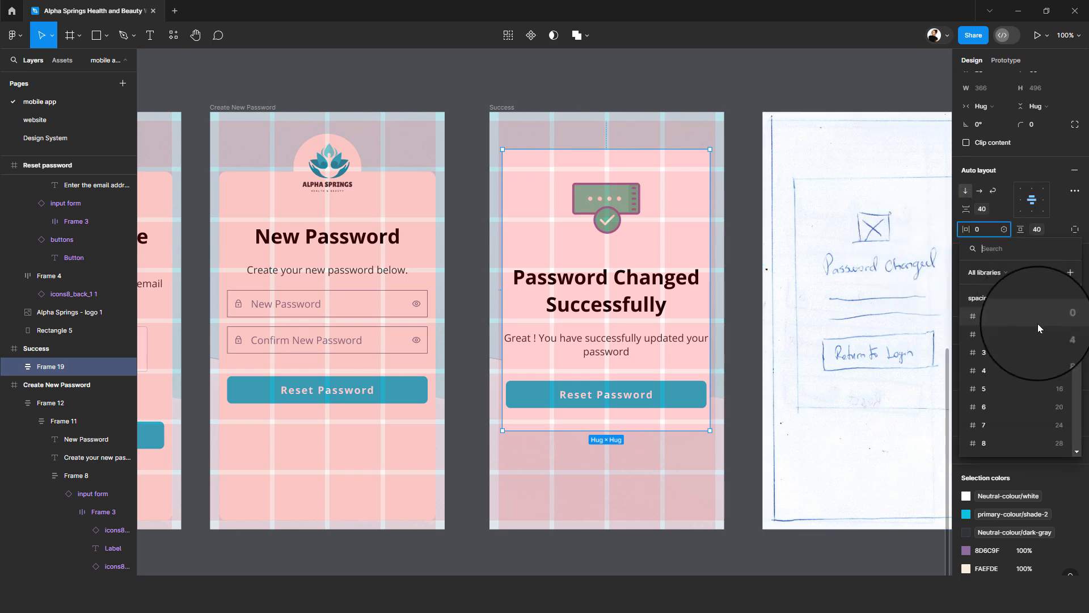
left_click(1046, 418)
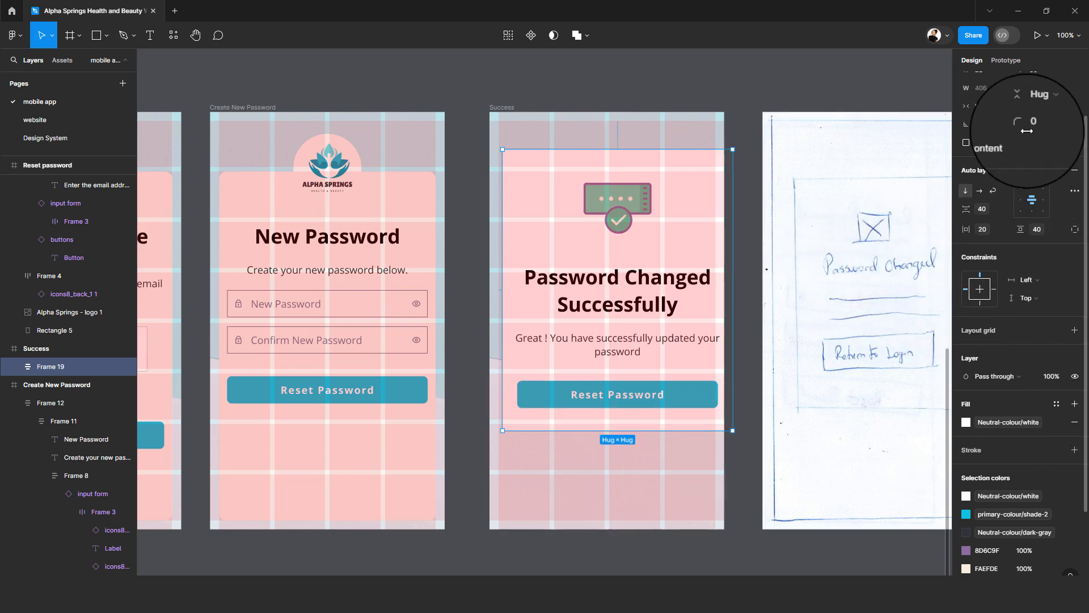
- Centre the white card horizontally and vertically on the Success screen
scroll(1037, 209, "up", 1)
left_click(983, 81)
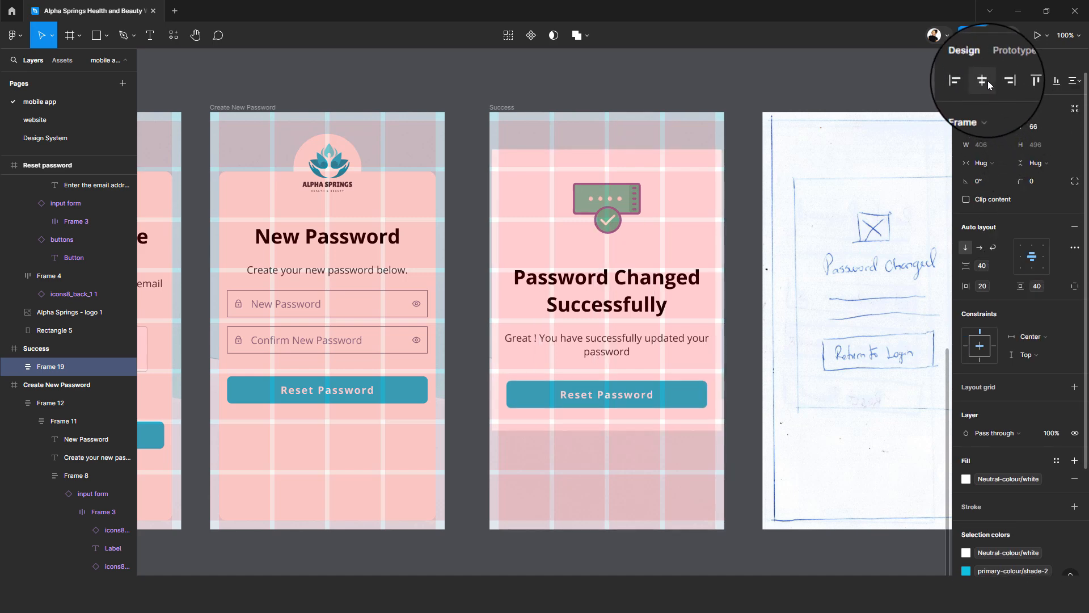
left_click(1038, 83)
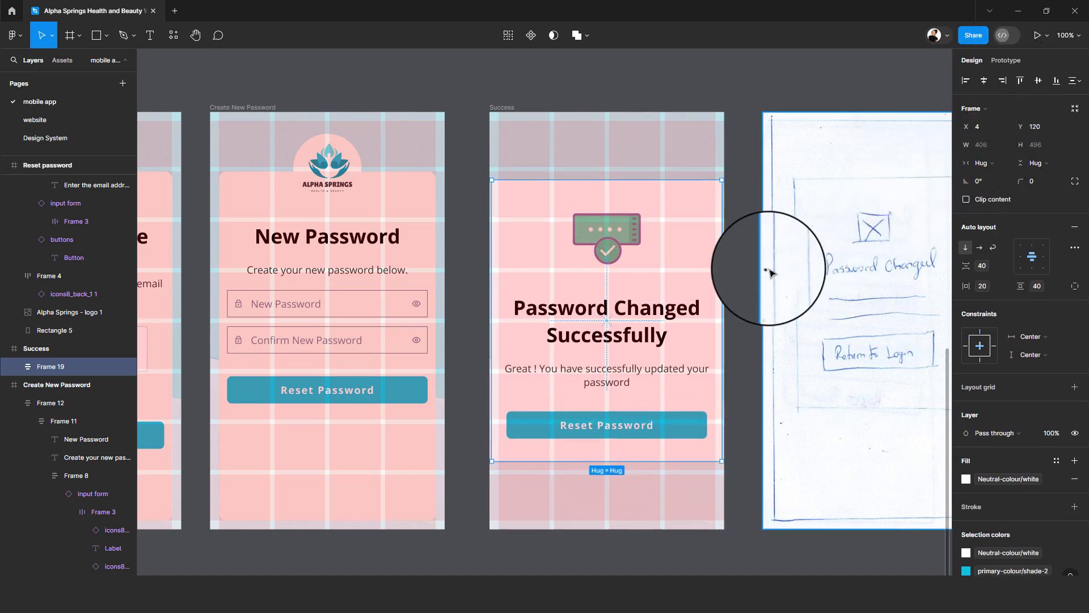
- Reduce the Success card's horizontal padding to 12
scroll(633, 320, "up", 2)
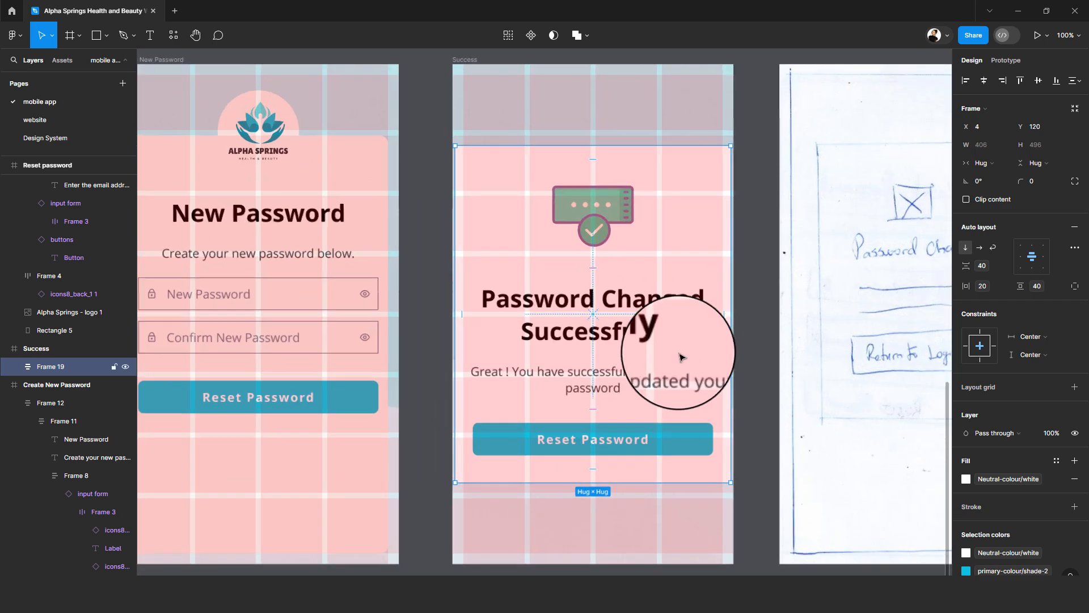
left_click(980, 289)
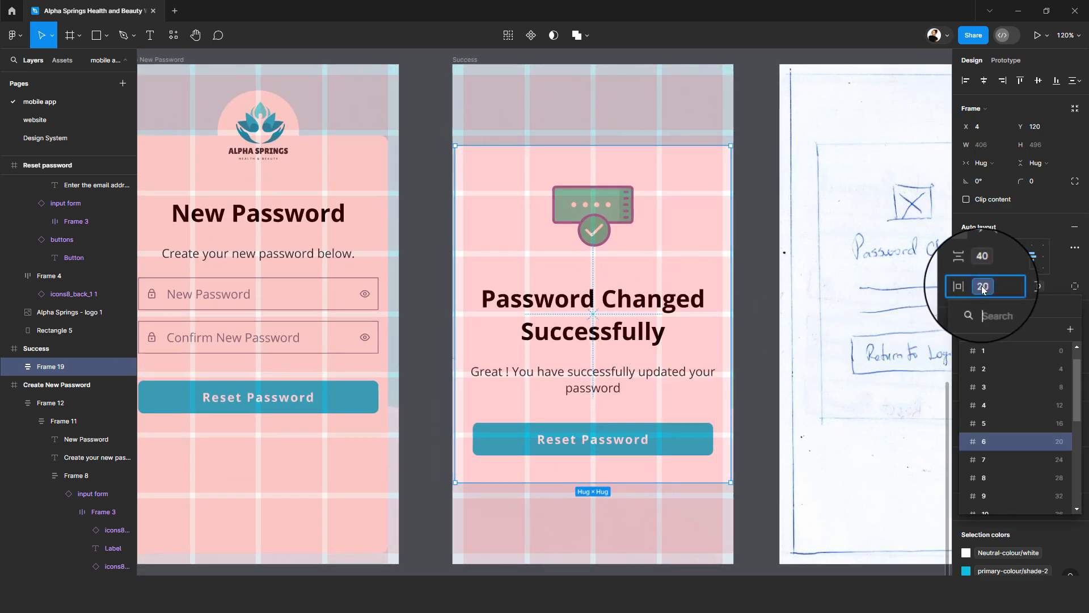
left_click(1054, 405)
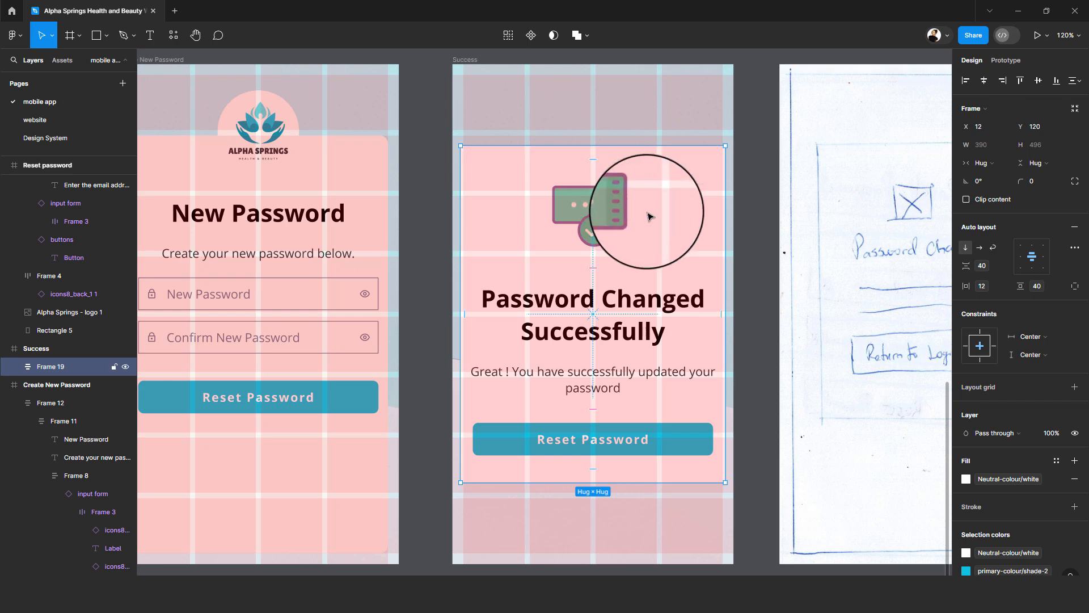
- Round the Success card's corners with the 16 radius variable and align the card to the screen's horizontal centre
left_click(1059, 181)
scroll(1070, 304, "down", 5)
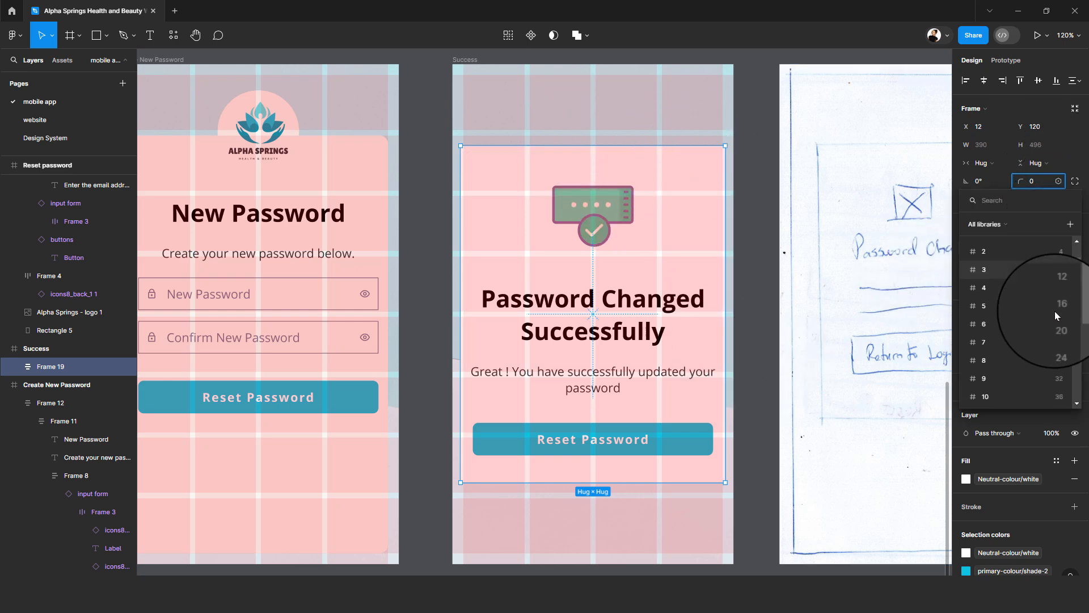
scroll(1055, 341, "down", 2)
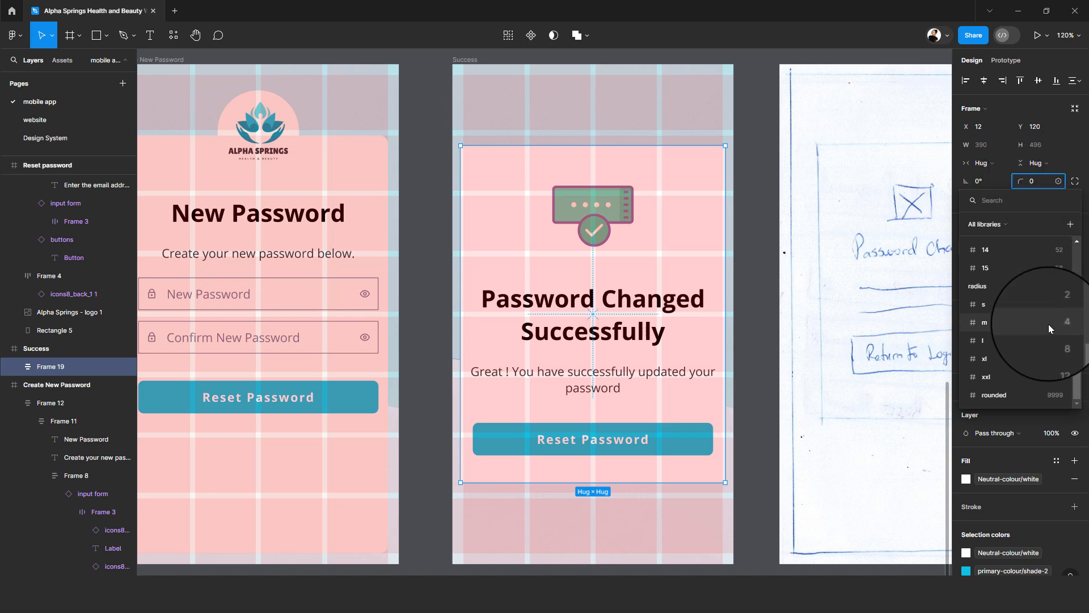
left_click(1050, 370)
key("Escape")
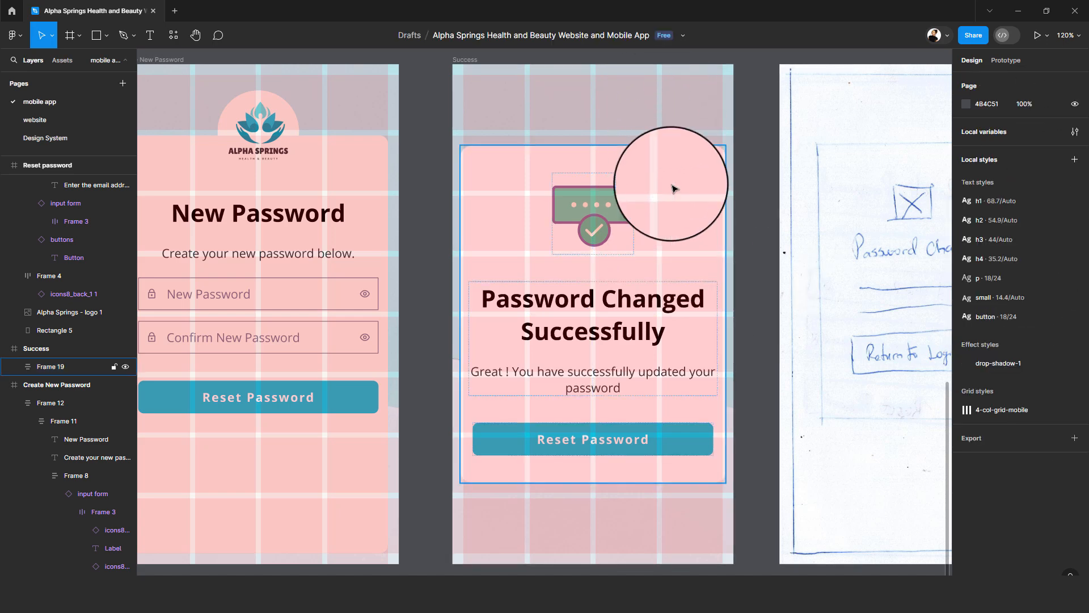
left_click(674, 188)
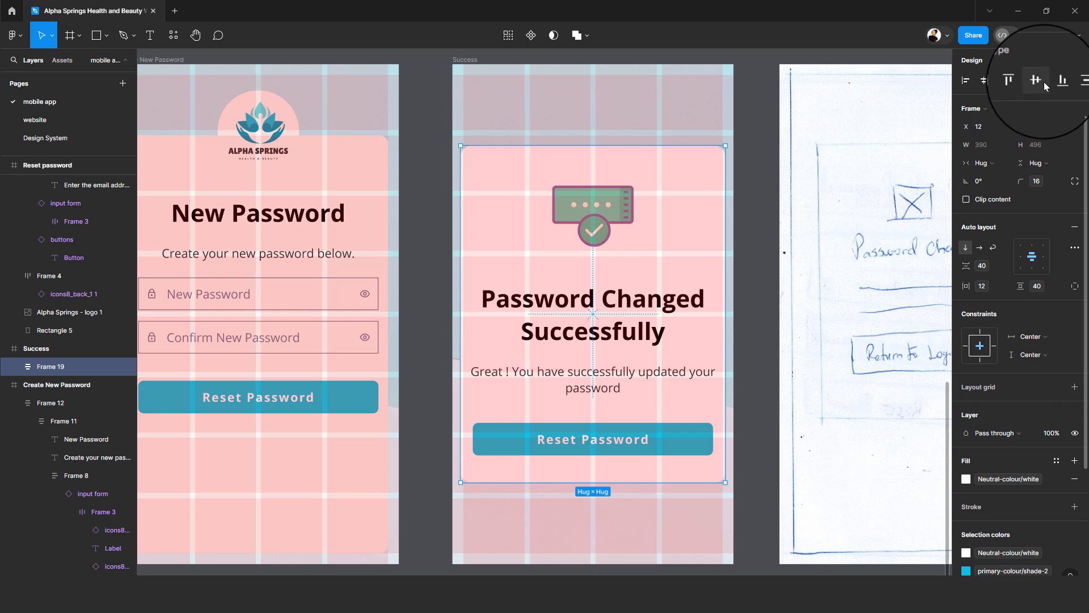
left_click(984, 81)
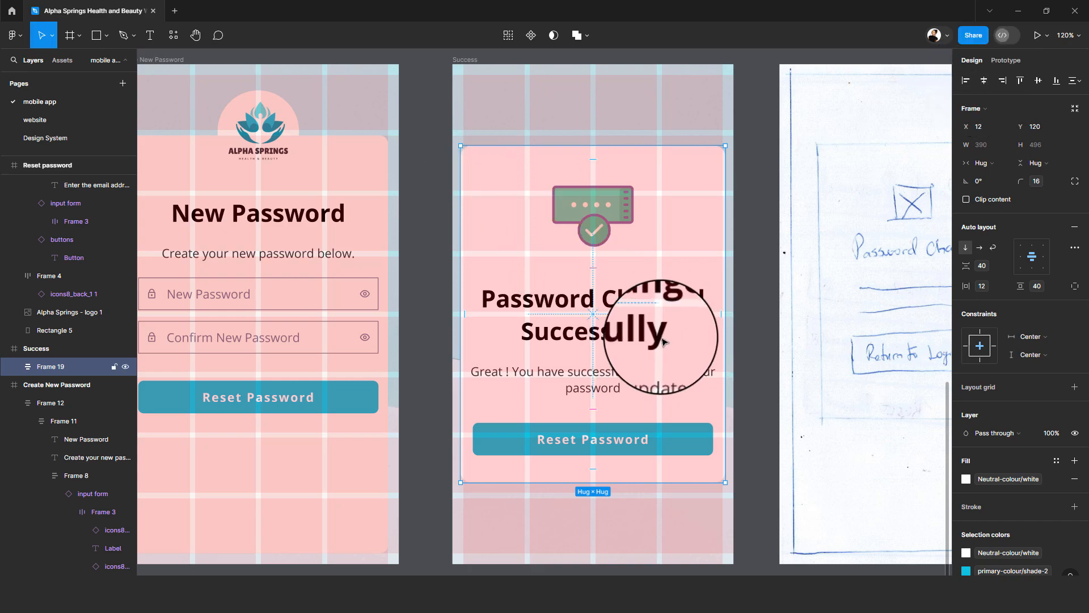
- Hide the layout grids on the password reset screens
scroll(662, 340, "down", 3)
scroll(663, 341, "down", 3)
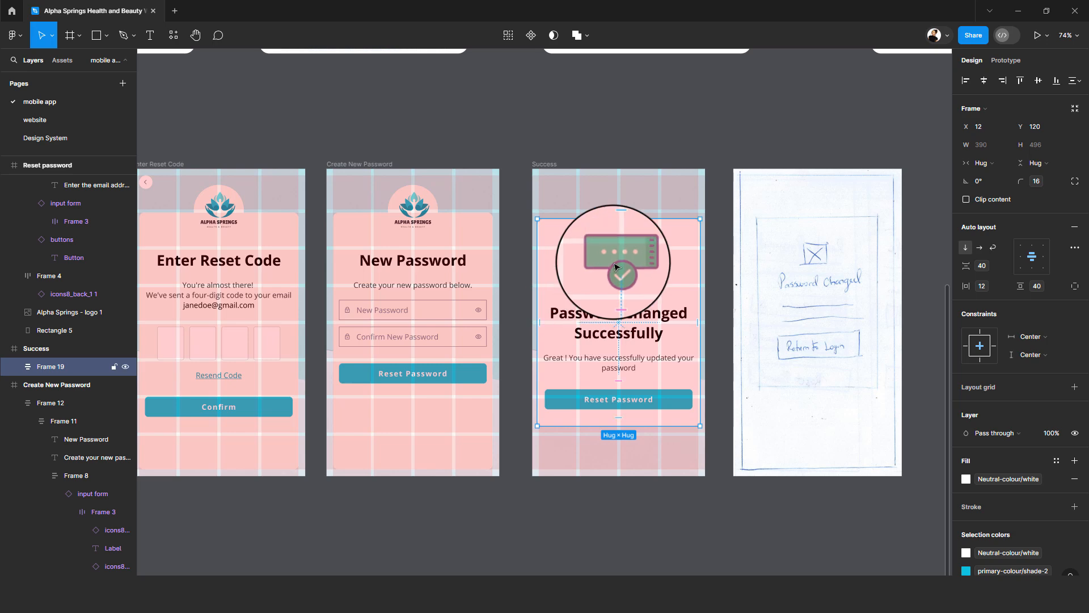
left_click(546, 164)
key("ctrl+shift+4")
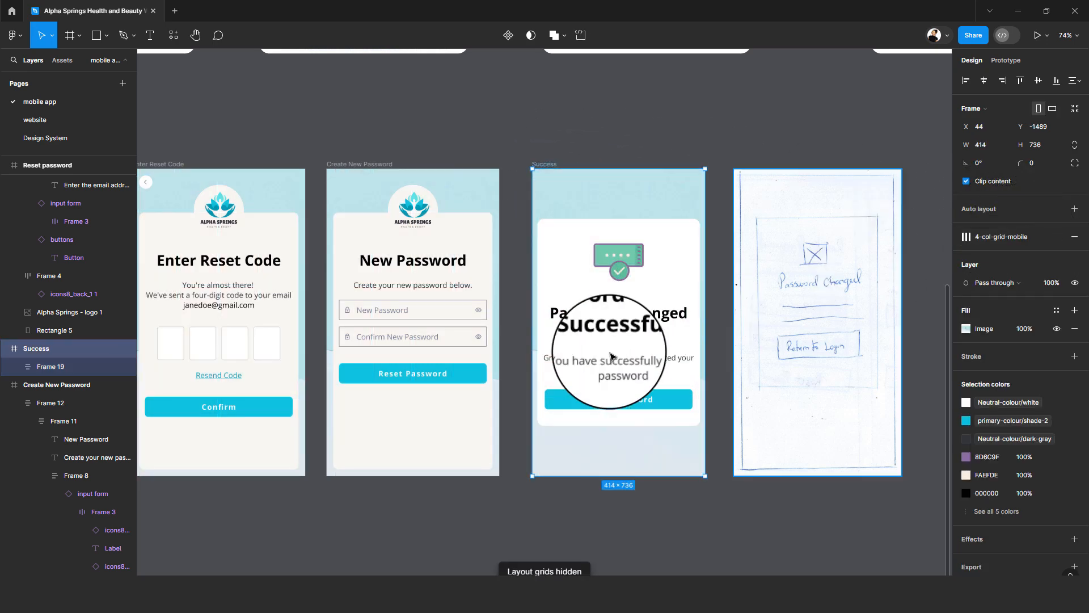
- Apply the drop-shadow-1 effect style to the white card on the Success screen
left_click(548, 363)
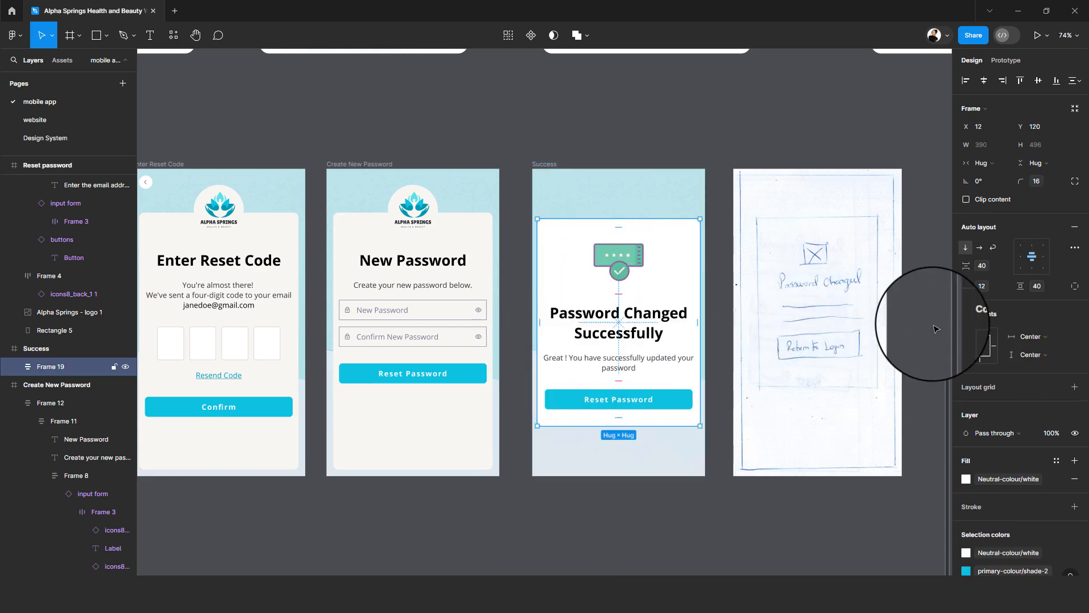
scroll(1008, 366, "down", 3)
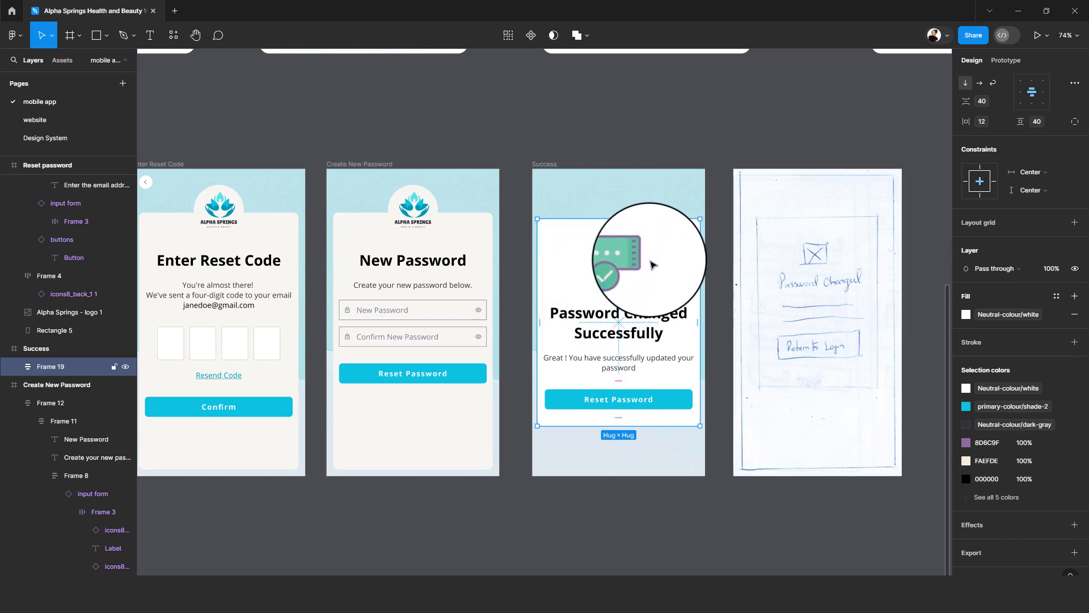
left_click(1056, 531)
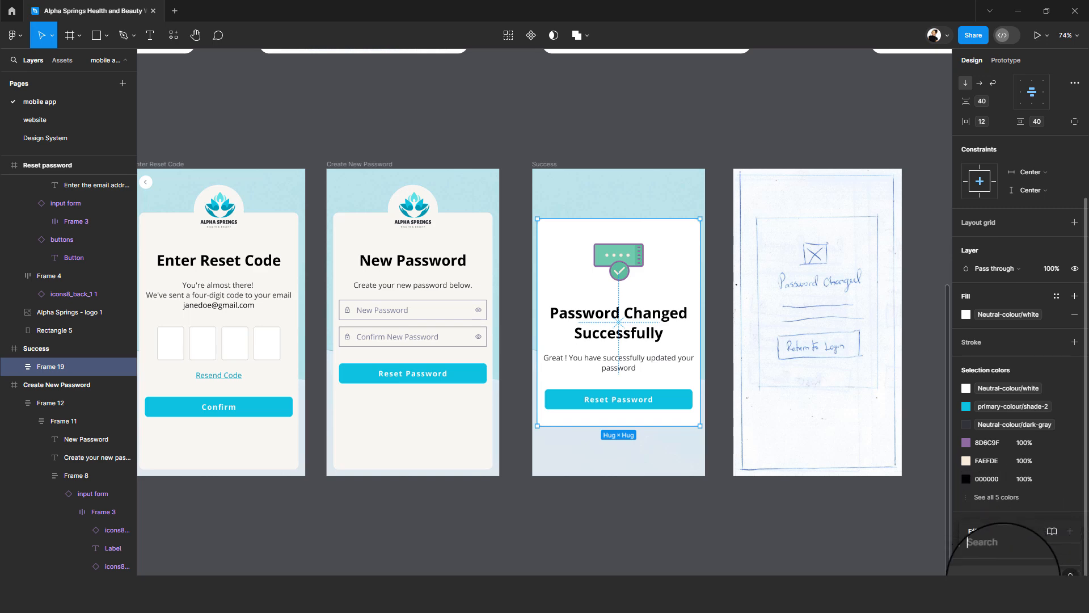
left_click(676, 459)
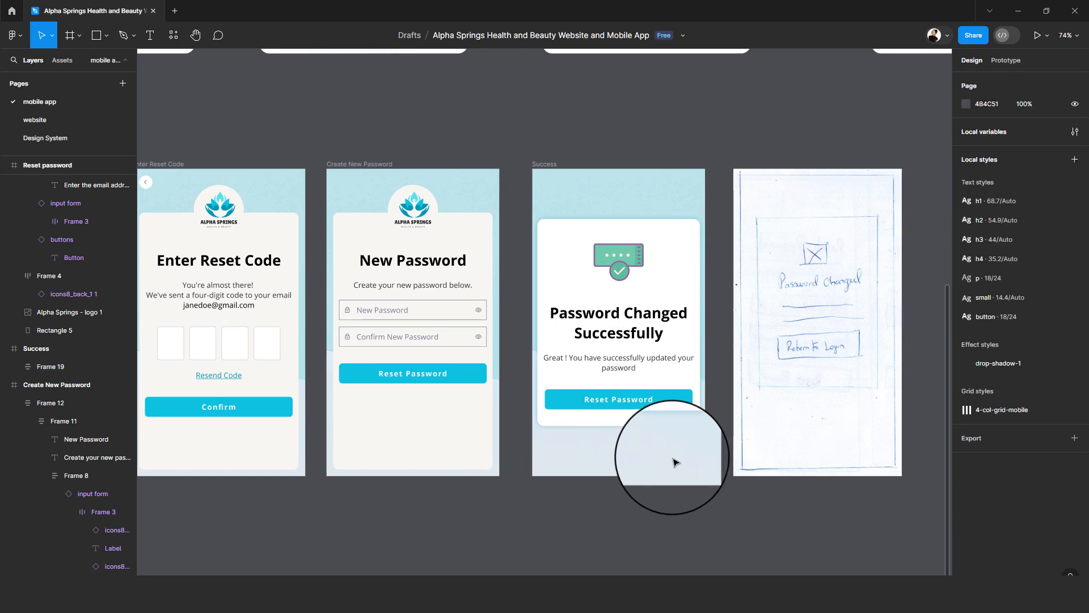
- Recolour the Success illustration with library colours: dark-gray for the purple parts, shade-3 for the darker green and shade-2 for the lighter green
scroll(675, 461, "up", 2)
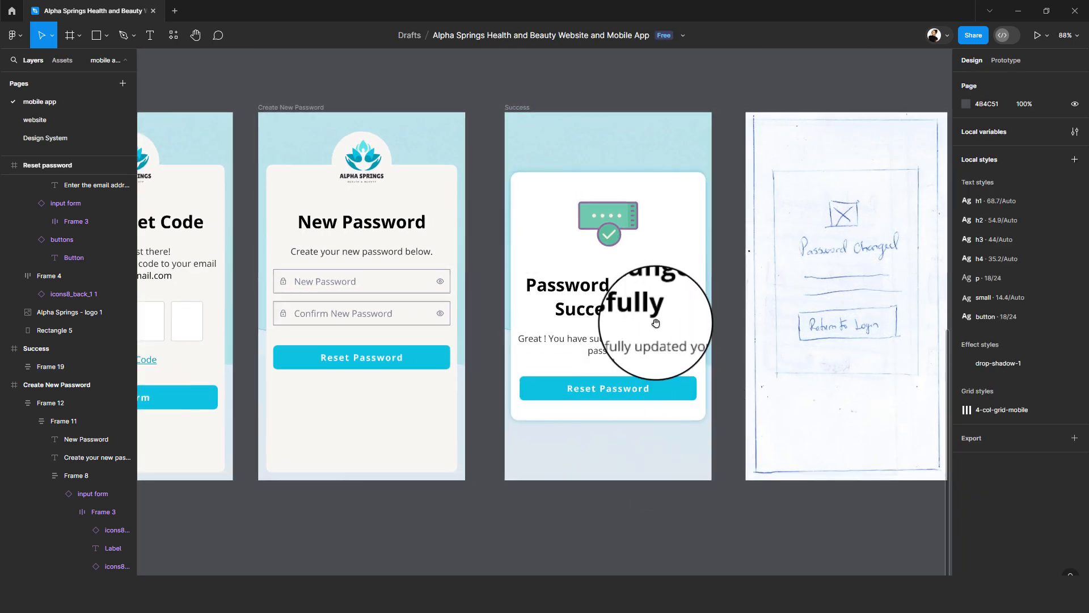
double_click(610, 217)
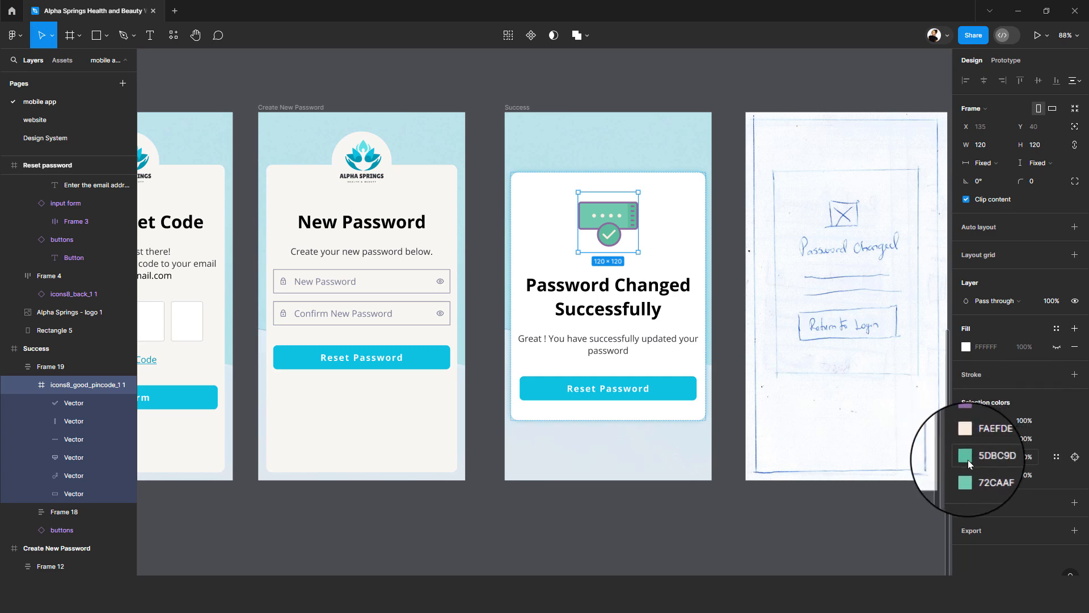
left_click(966, 421)
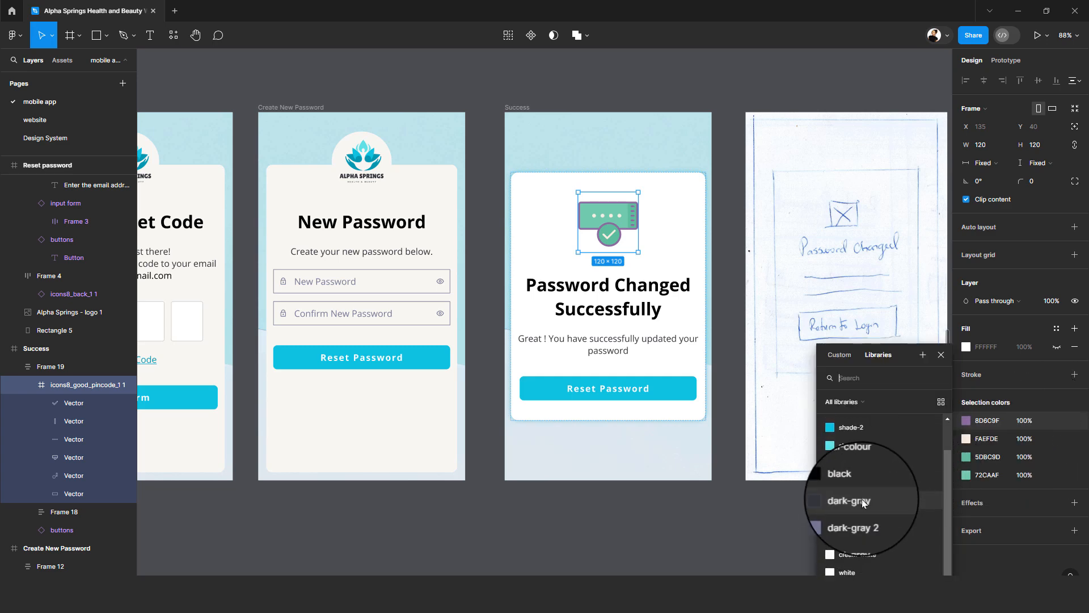
left_click(863, 502)
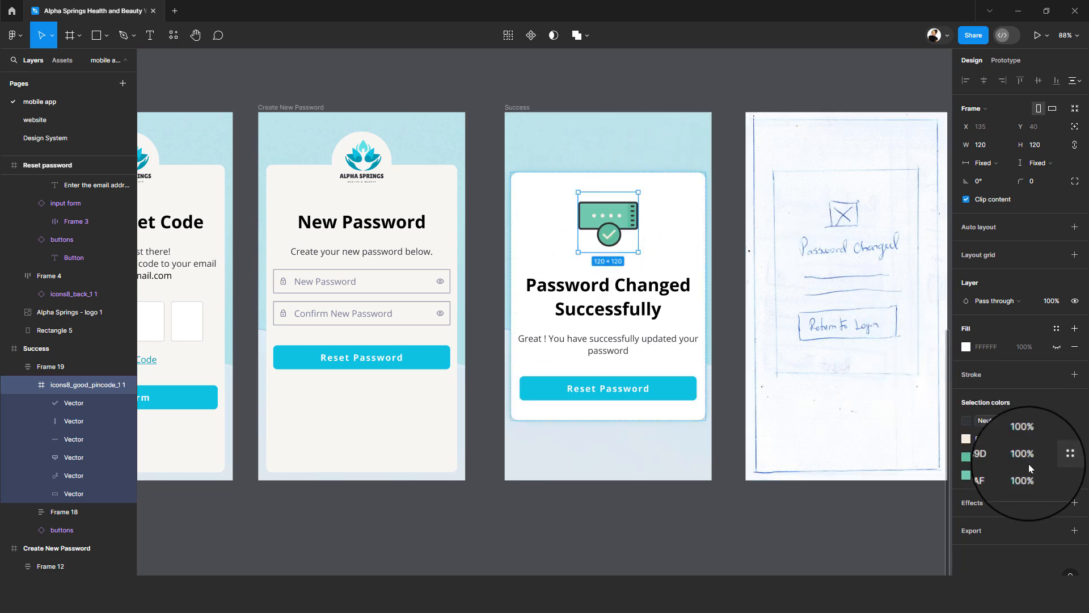
left_click(1057, 458)
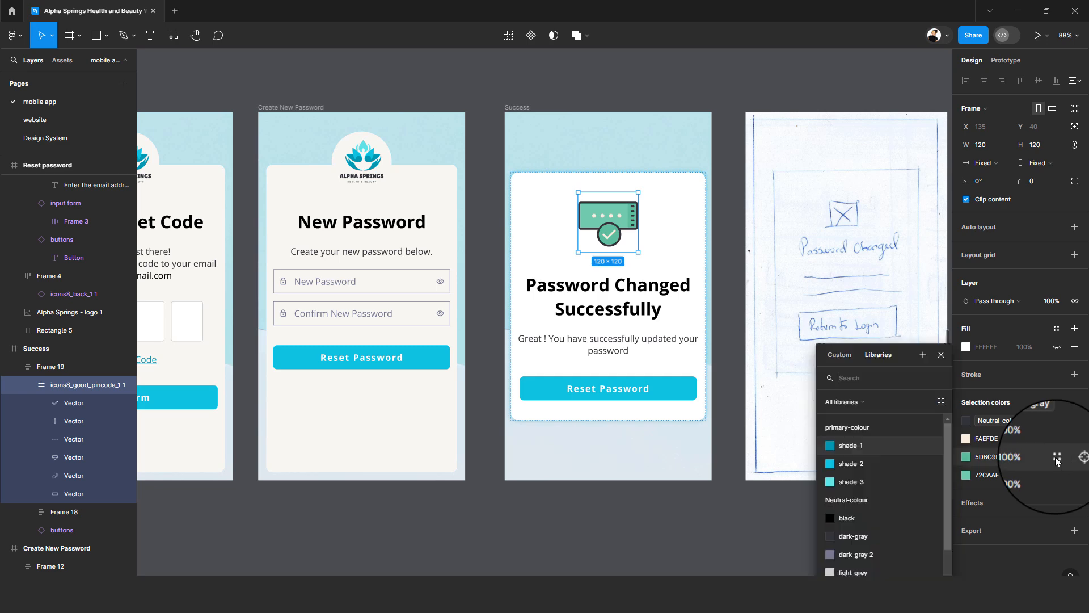
left_click(873, 482)
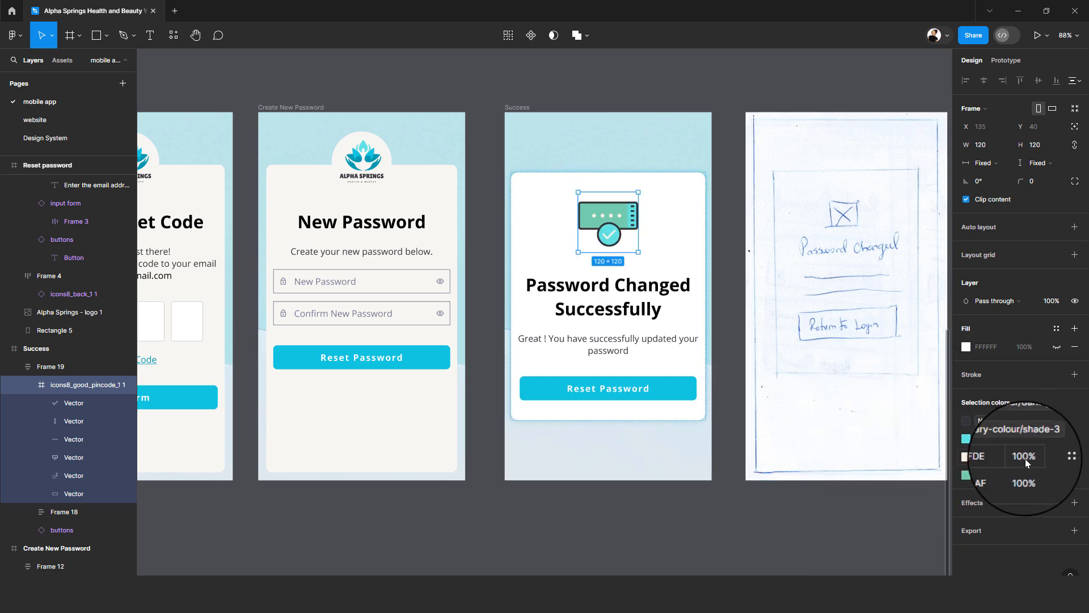
left_click(1053, 474)
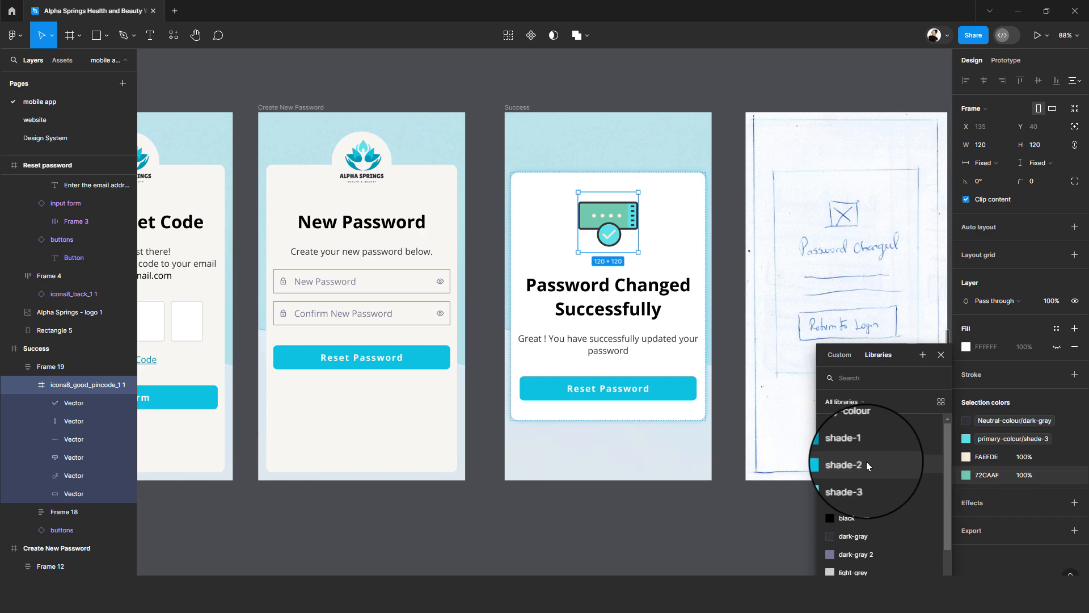
left_click(866, 461)
- Change the Success screen's button label to "Return to Login"
left_click(750, 397)
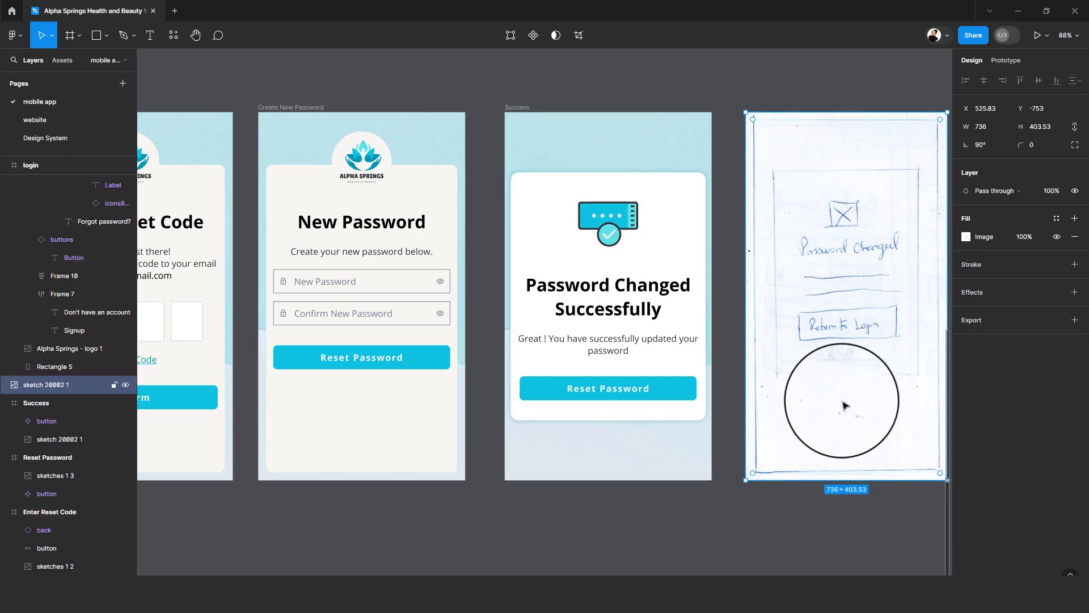
scroll(746, 376, "down", 3, "ctrl")
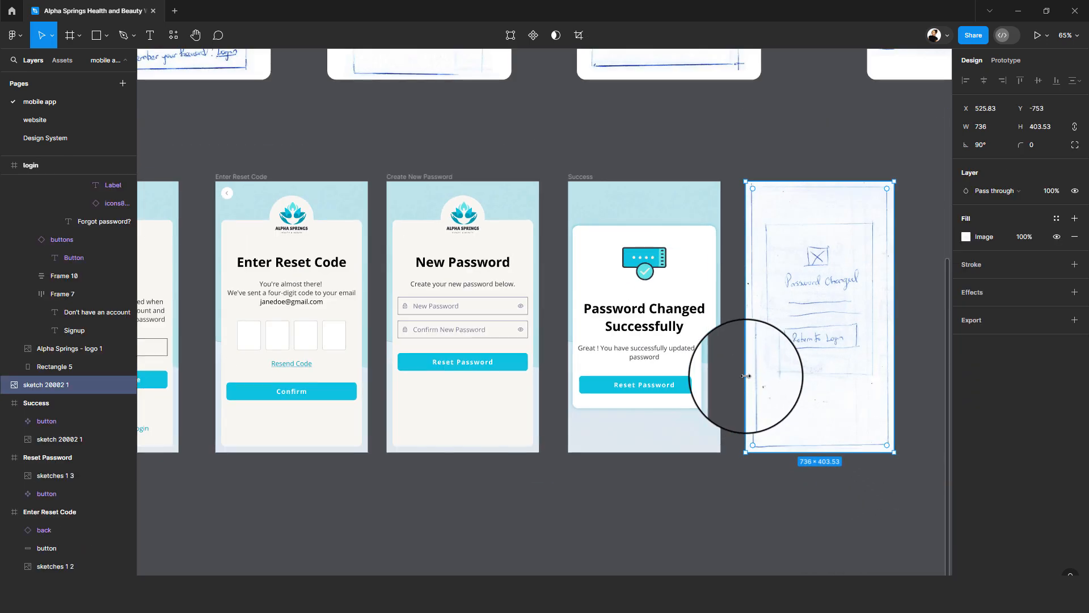
left_click(646, 388, "ctrl")
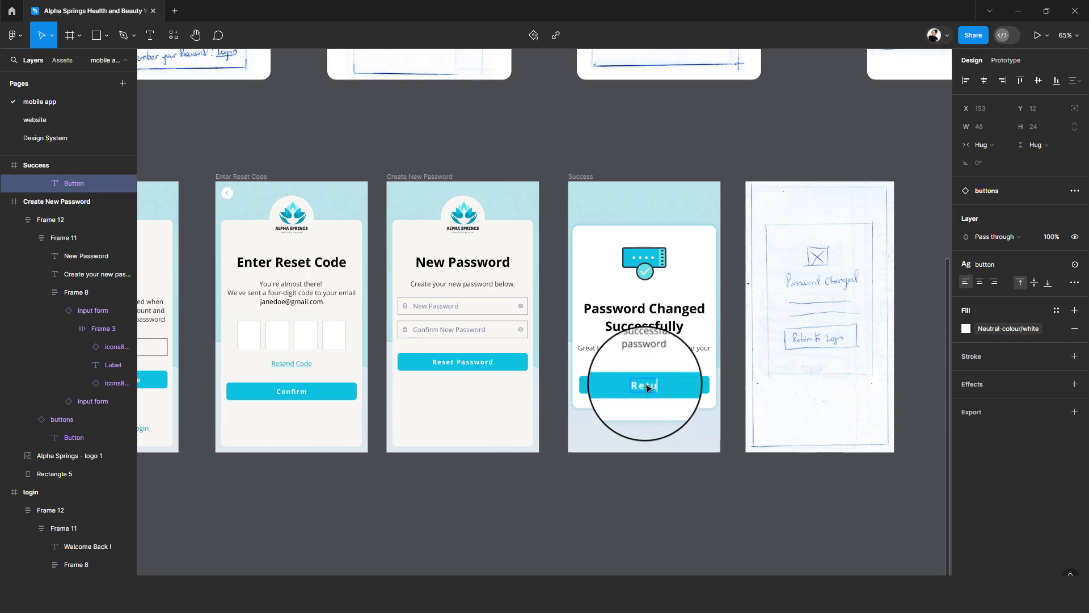
type("Return to Login")
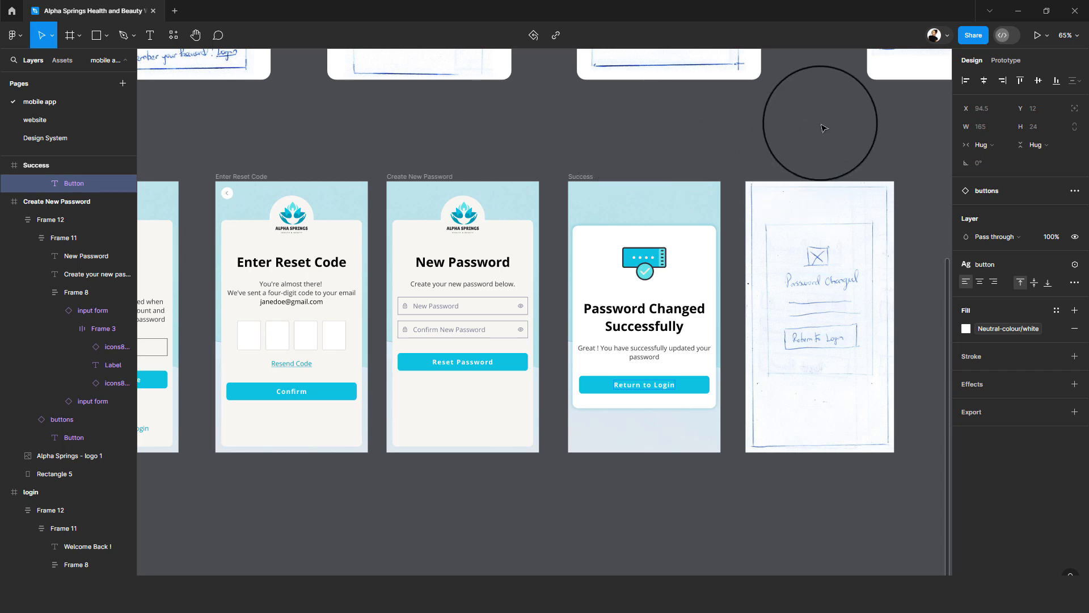
- Delete the wireframe sketch image beside the Success screen
left_click(817, 210)
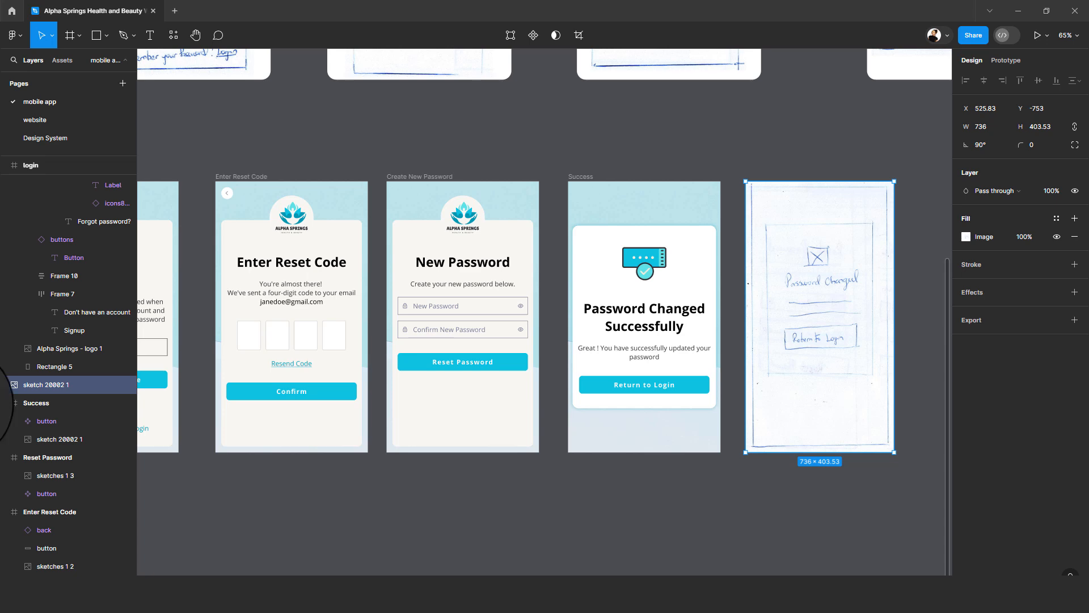
scroll(637, 370, "down", 3)
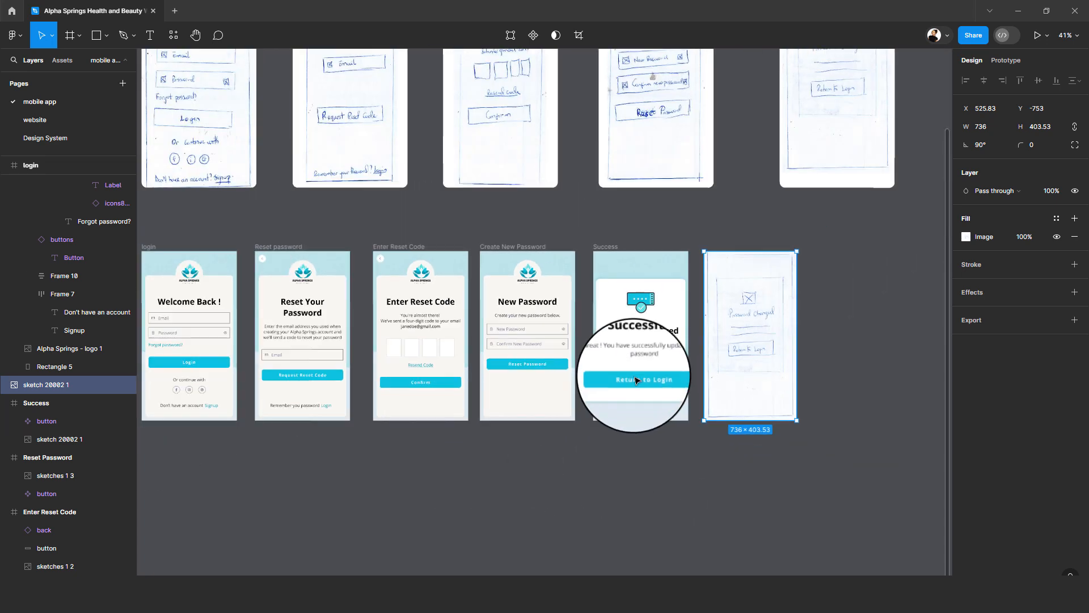
left_click(511, 437)
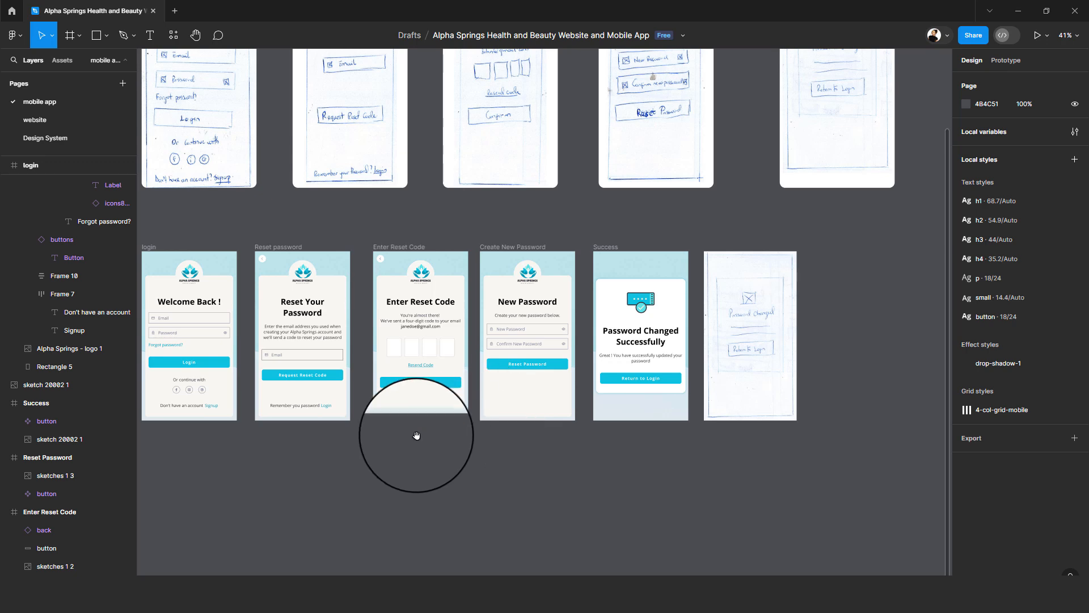
left_click_drag(417, 435, 491, 433)
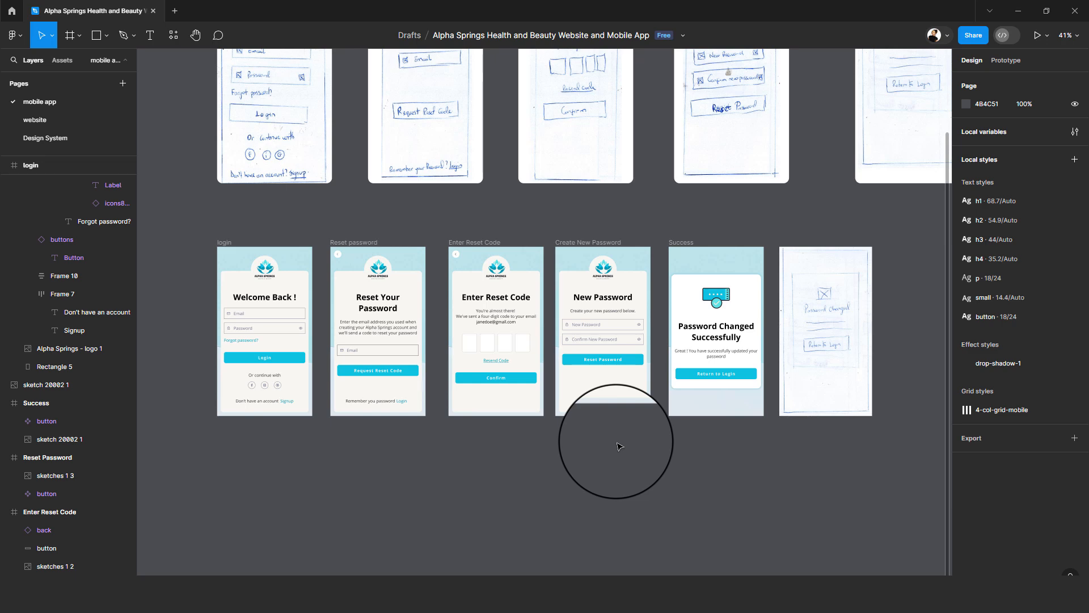
left_click(845, 284)
key("Delete")
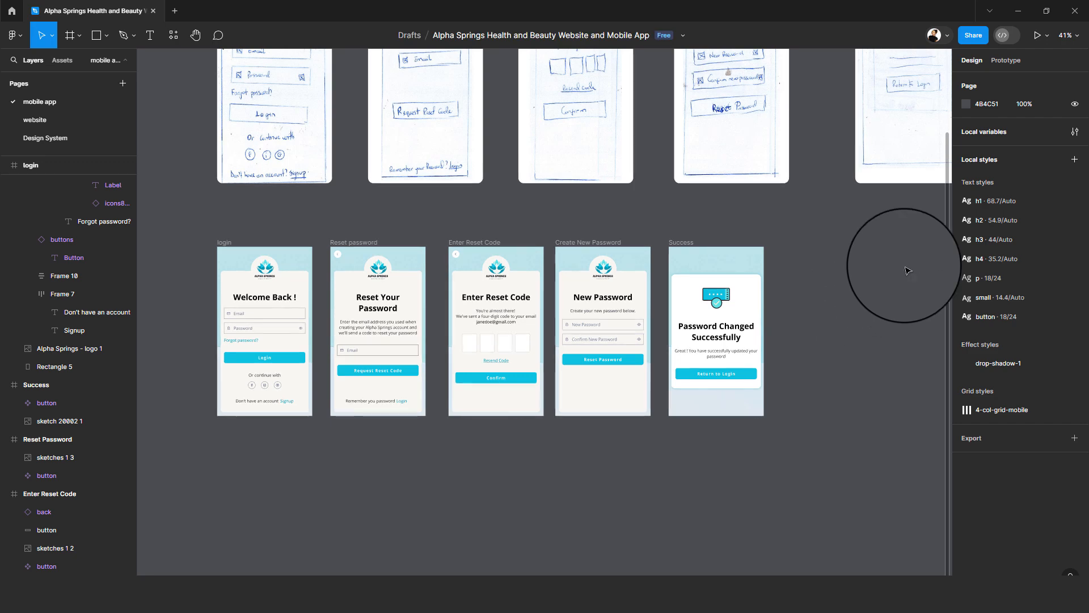
- Delete the five wireframe frames above the finished mobile screens
scroll(871, 290, "down", 5)
left_click_drag(889, 225, 768, 273)
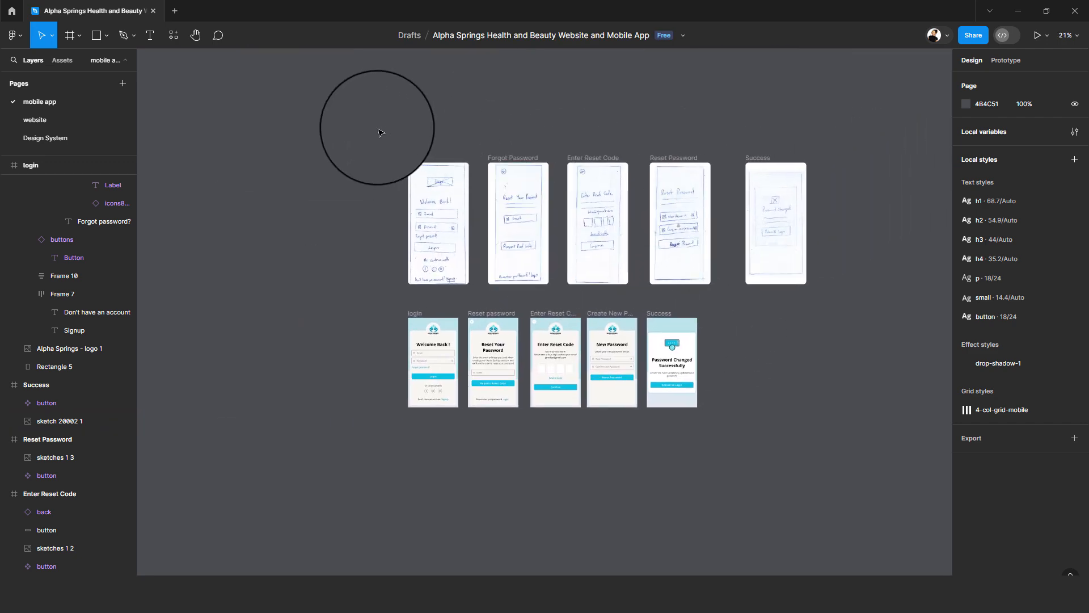
left_click_drag(381, 125, 819, 293)
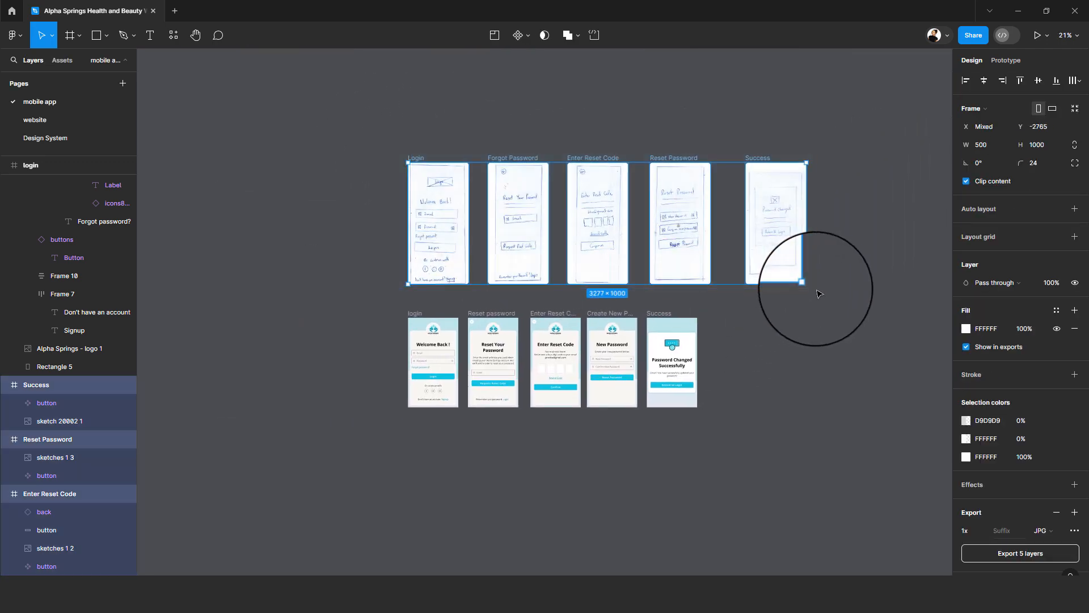
key("Delete")
- Make the login screen a prototype flow starting point named "Reset Password"
scroll(635, 335, "up", 3)
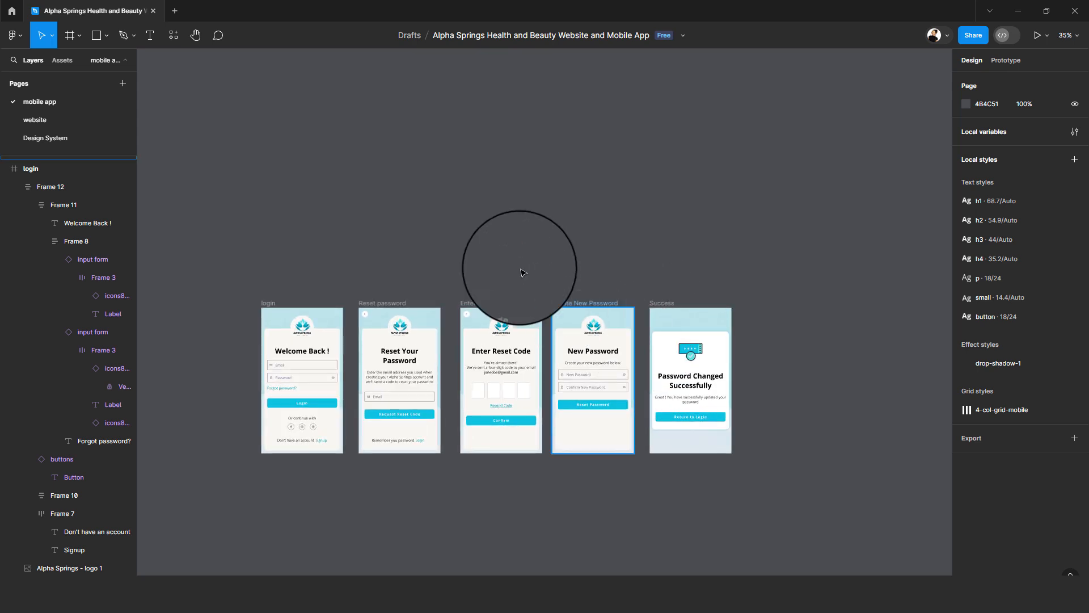
scroll(523, 273, "down", 4)
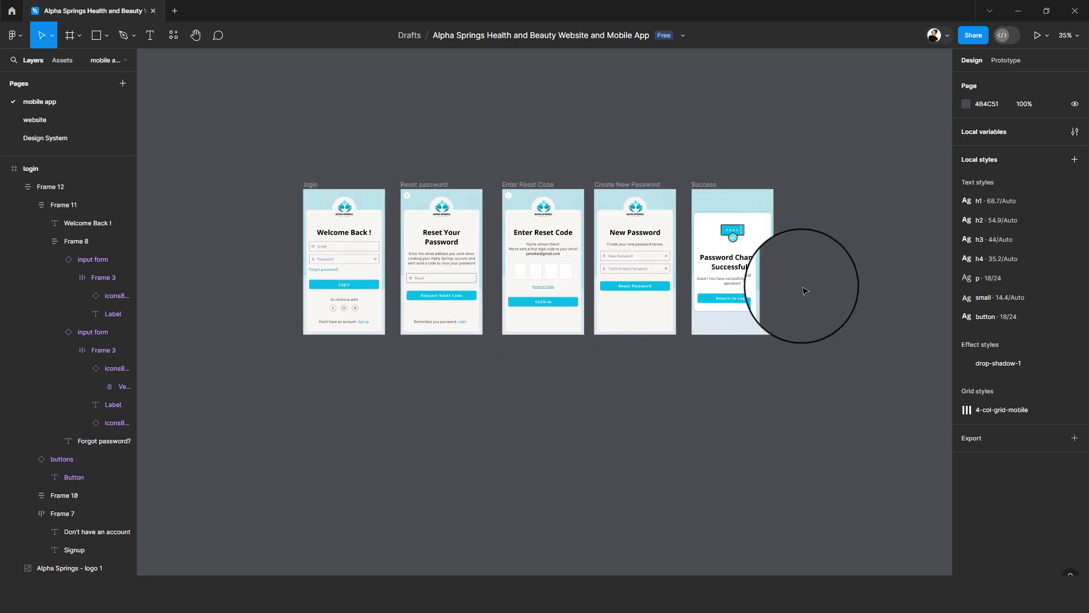
scroll(806, 291, "up", 3)
scroll(732, 363, "left", 3)
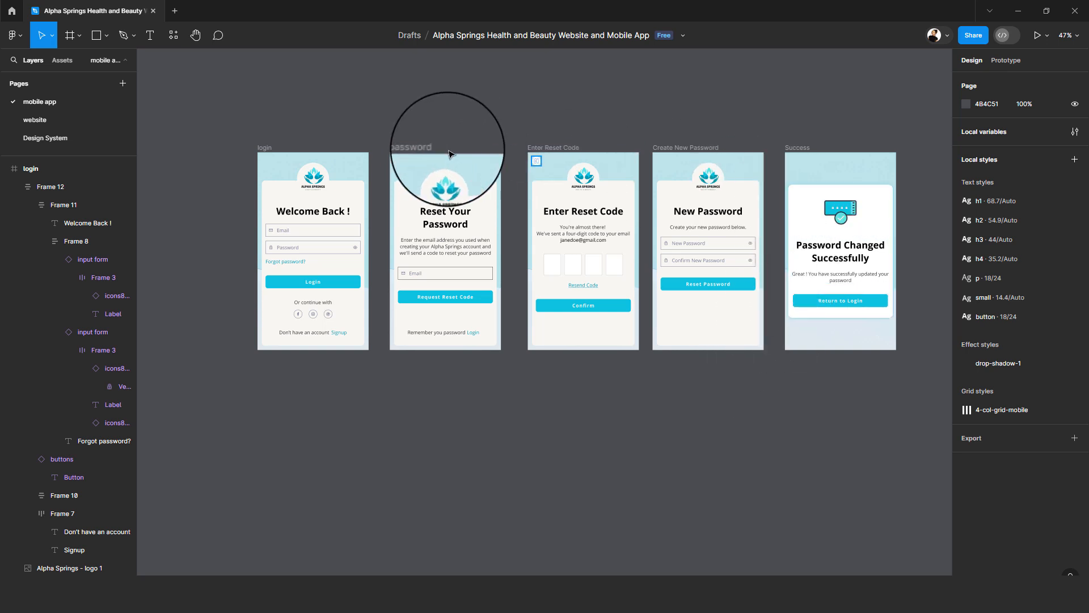
left_click(1004, 62)
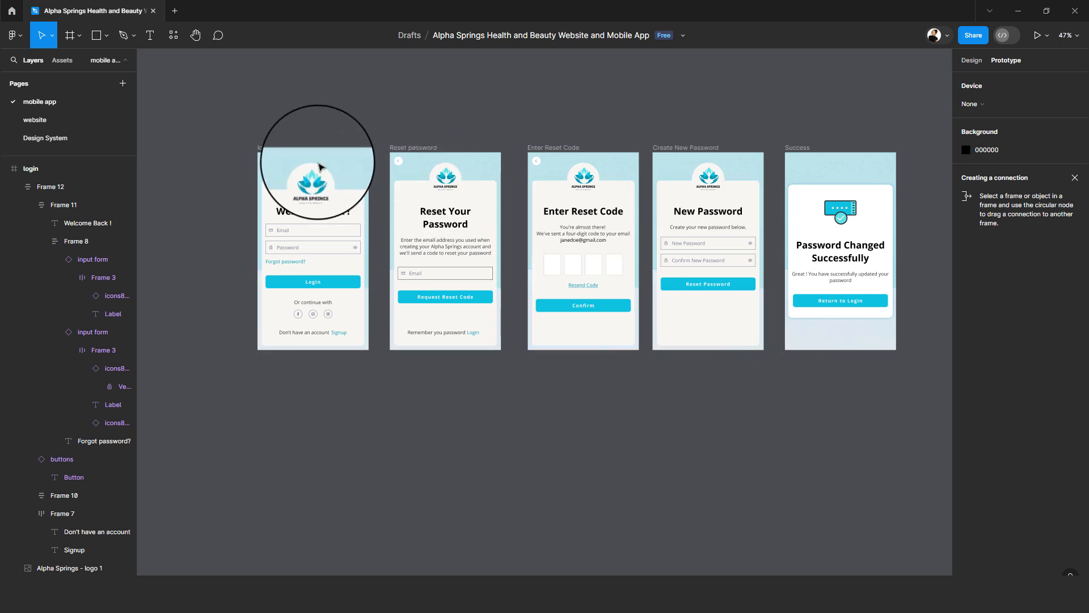
left_click(269, 149)
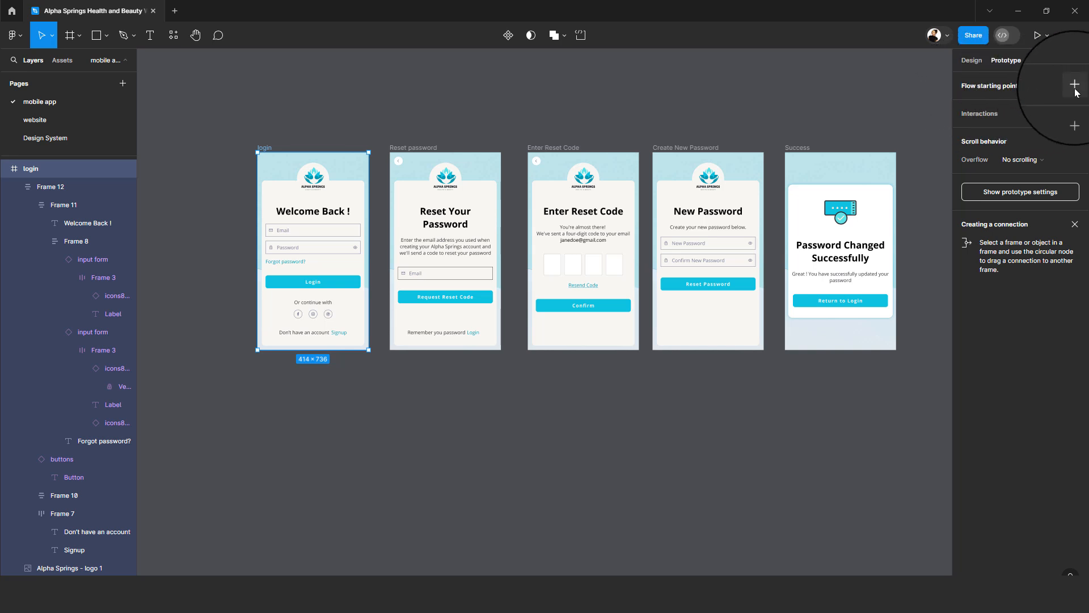
left_click(1076, 91)
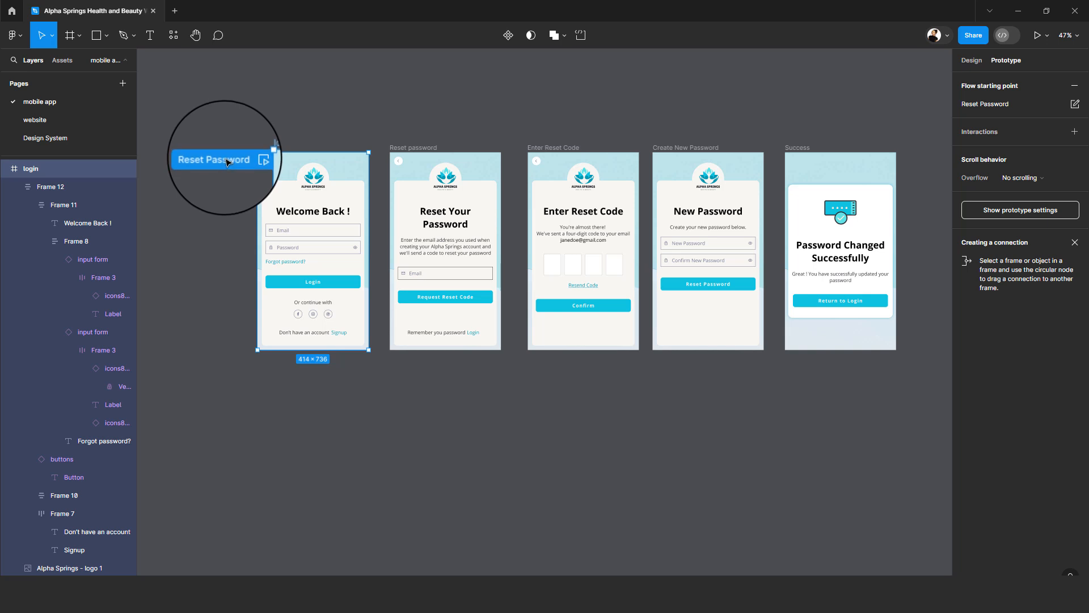
- Move the flow starting point to the Reset password screen and back to the login screen
left_click_drag(227, 149, 370, 165)
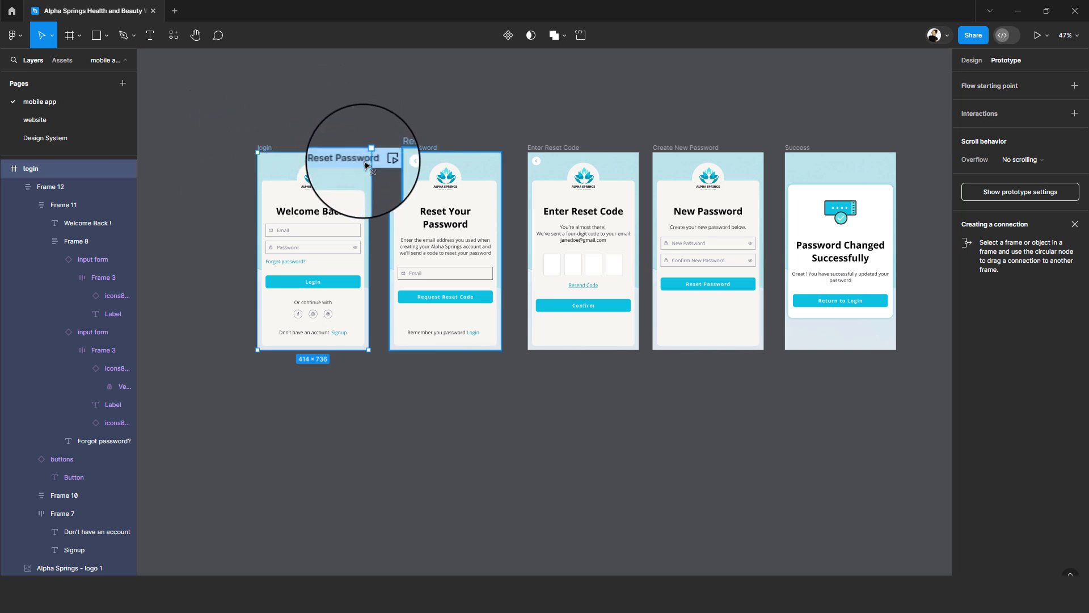
left_click(408, 148)
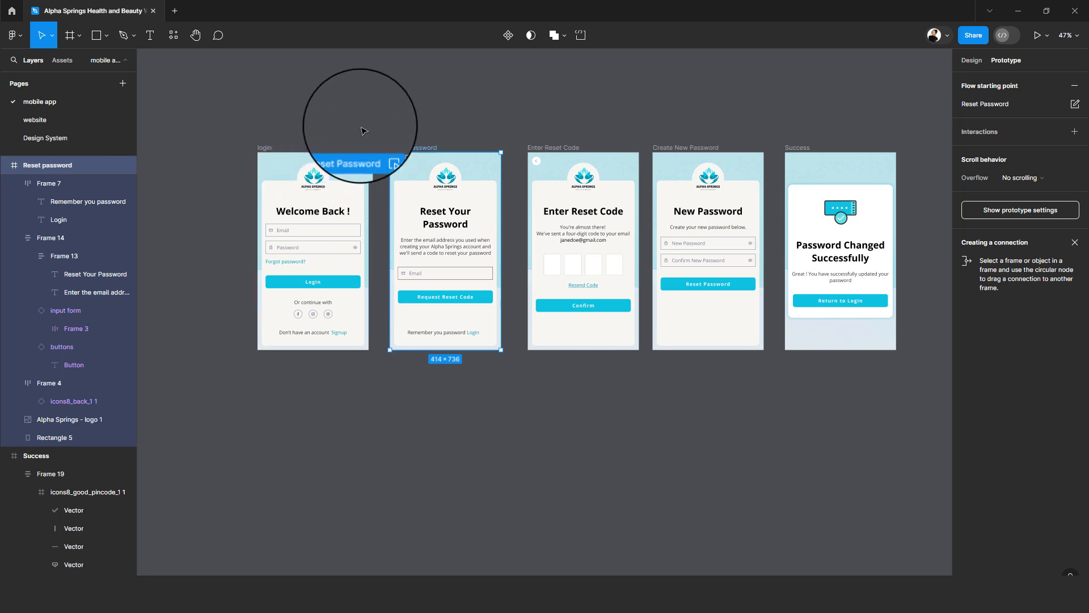
left_click_drag(350, 159, 280, 171)
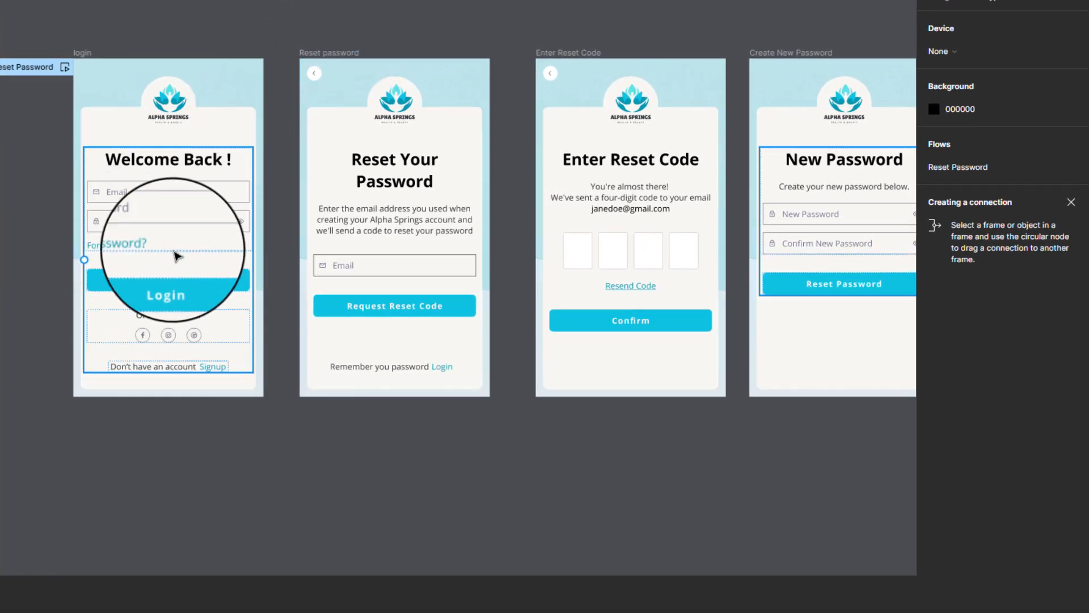
- Connect the login screen's "Forgot password?" text to the Reset password screen with an on-click prototype interaction
left_click(141, 248)
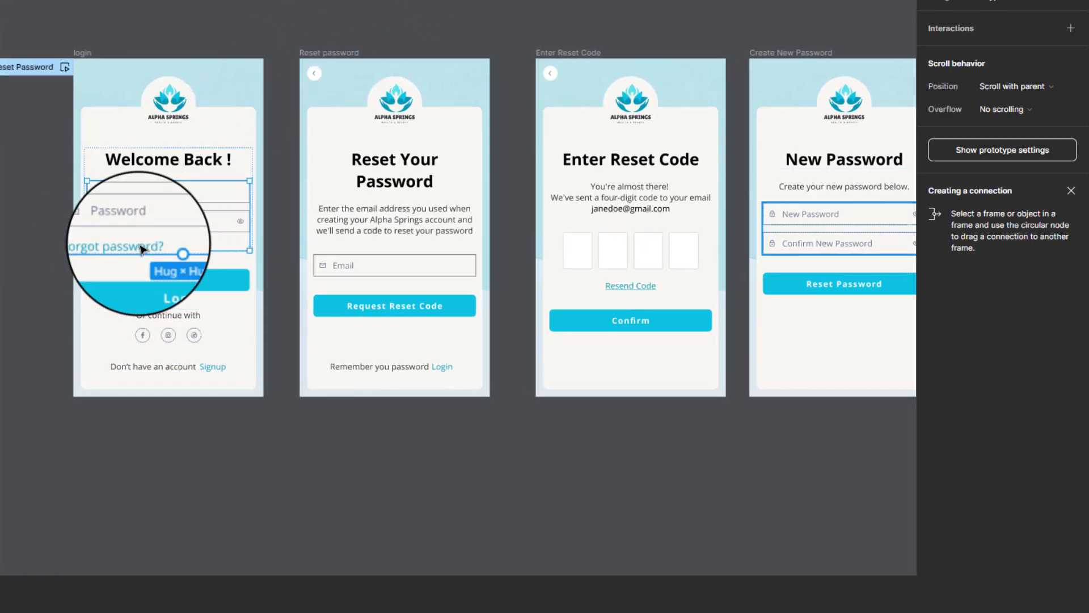
left_click(142, 246)
mouse_move(251, 250)
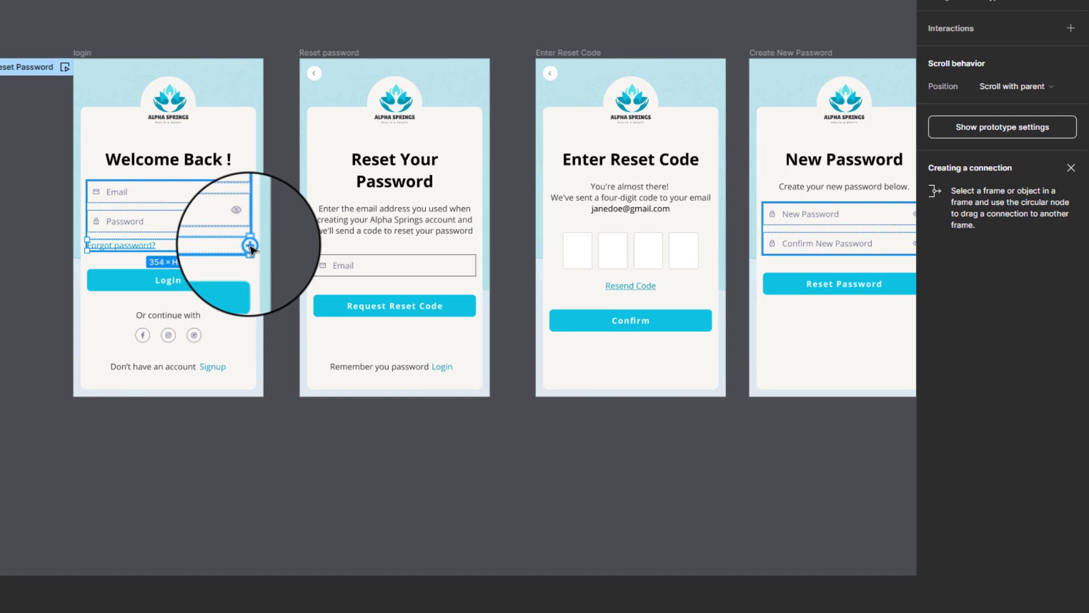
left_click_drag(251, 250, 353, 231)
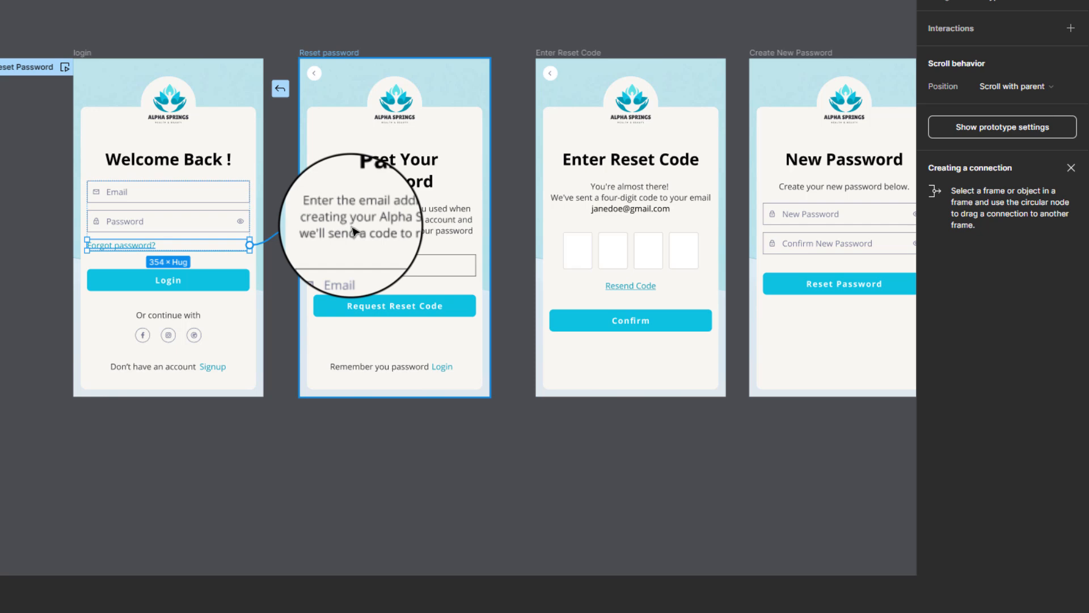
left_click_drag(353, 231, 379, 229)
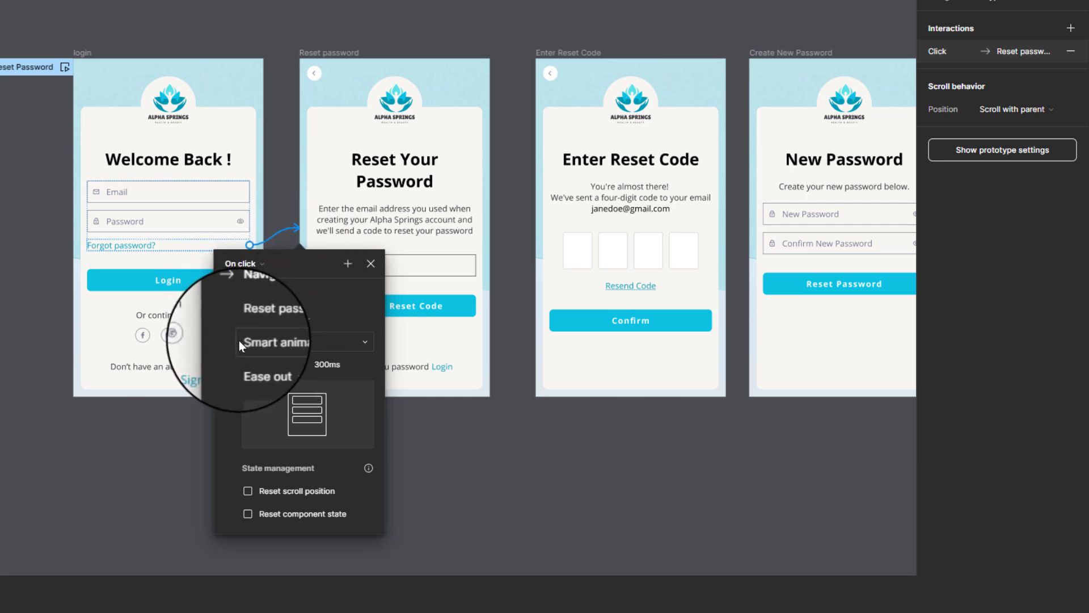
- Try the Move in, Move out and Slide in transitions on the "Forgot password?" interaction, and set it back to Smart animate
left_click(298, 342)
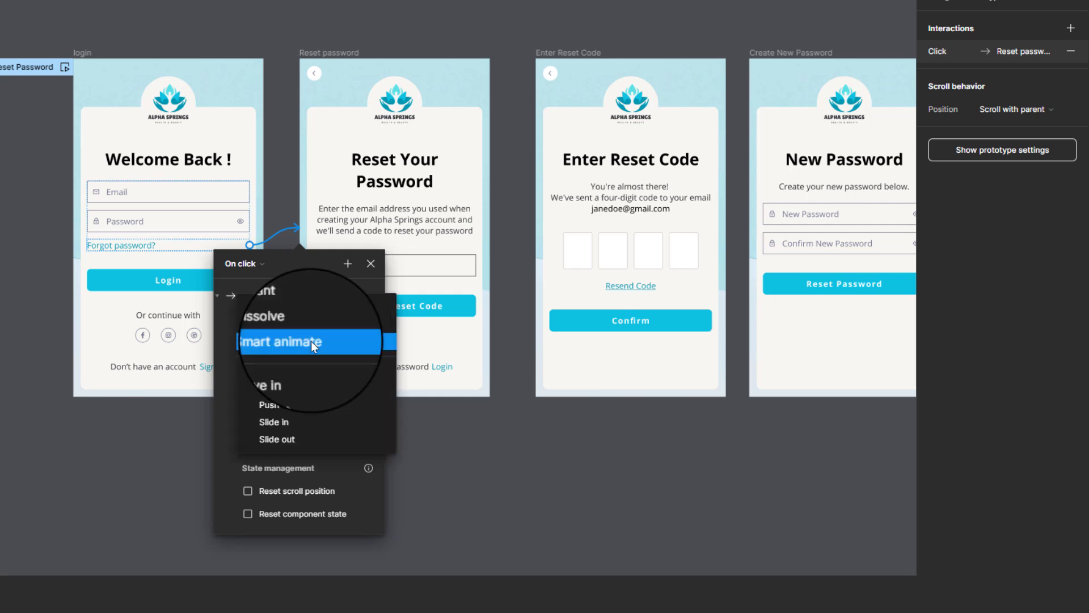
left_click(298, 341)
left_click(270, 341)
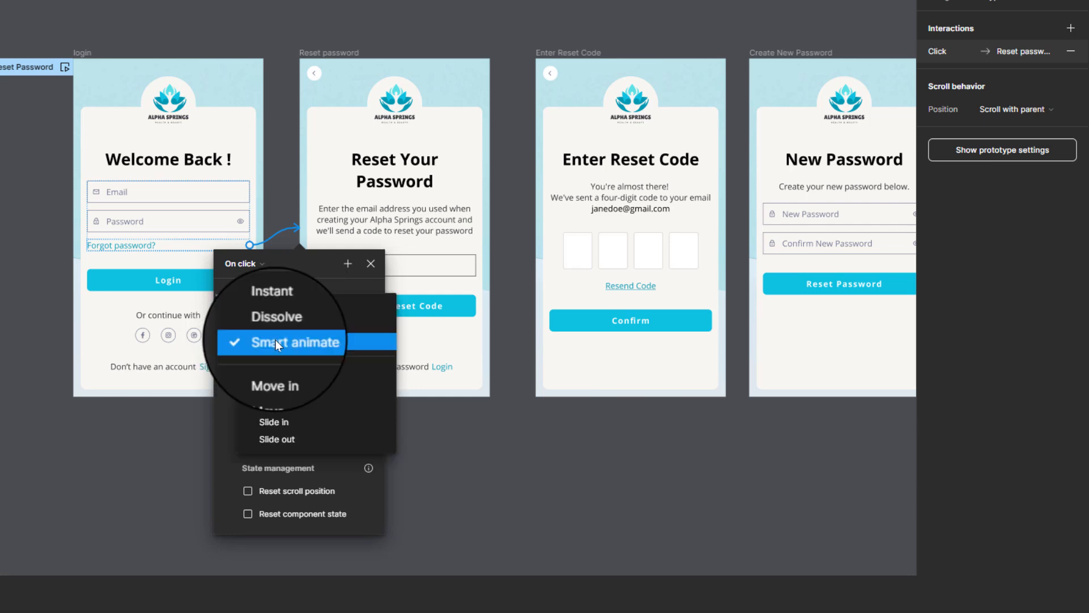
left_click(289, 370)
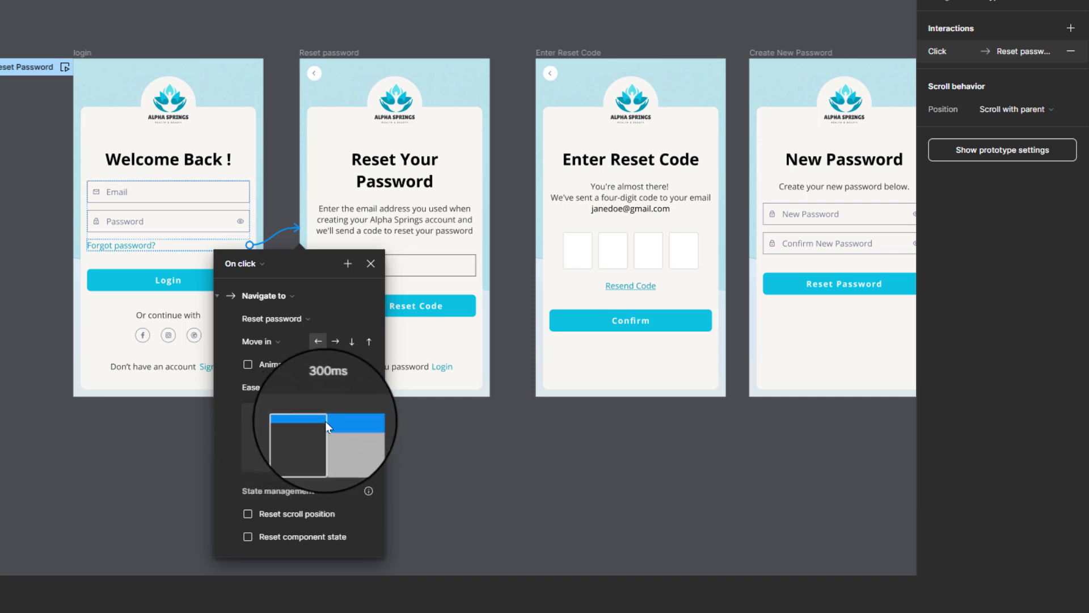
left_click(334, 341)
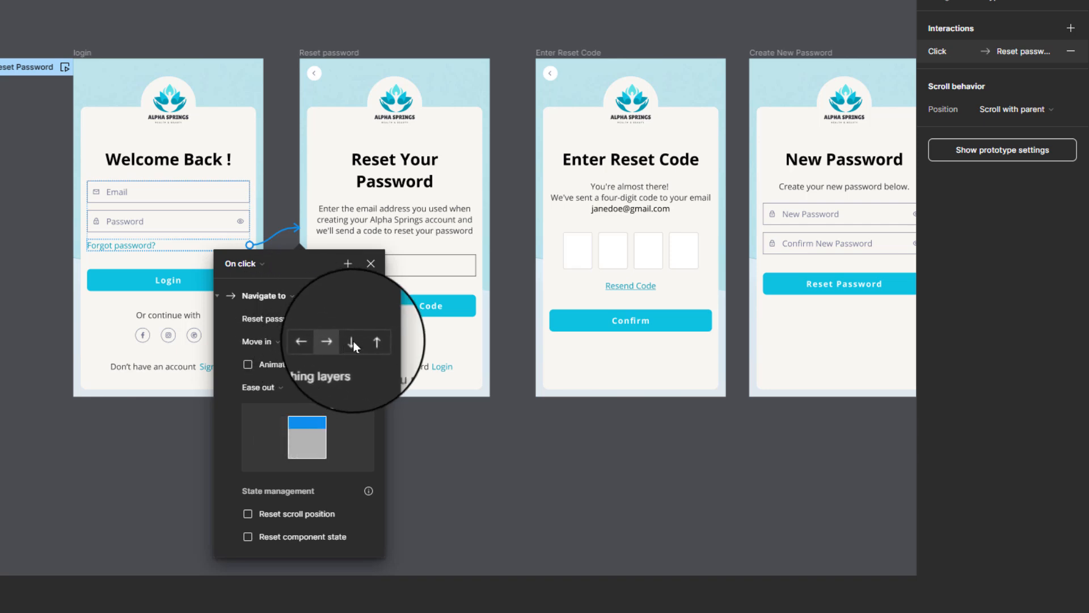
left_click(354, 342)
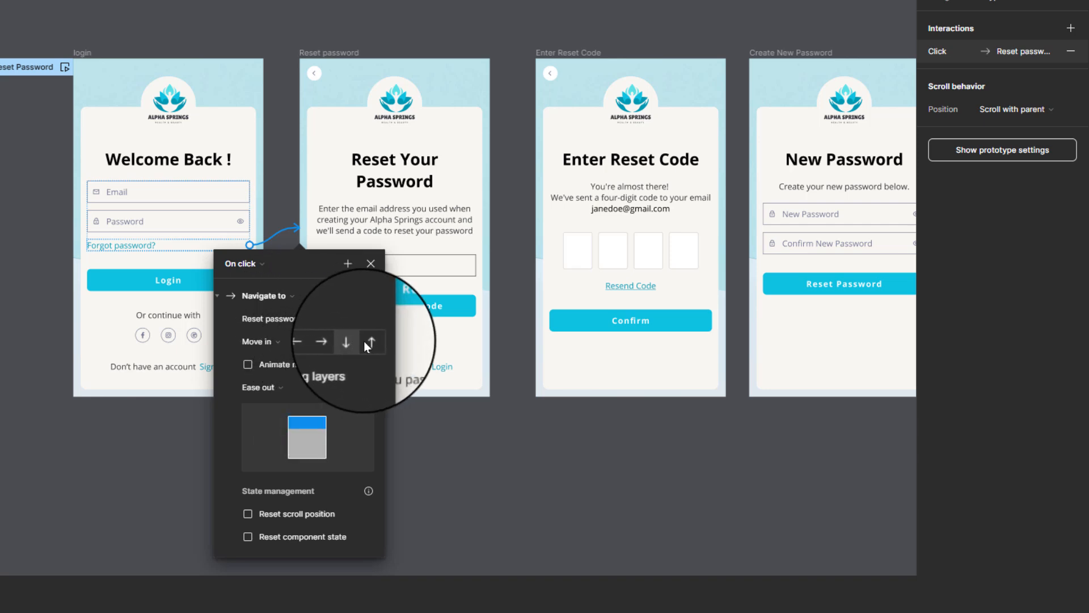
left_click(274, 339)
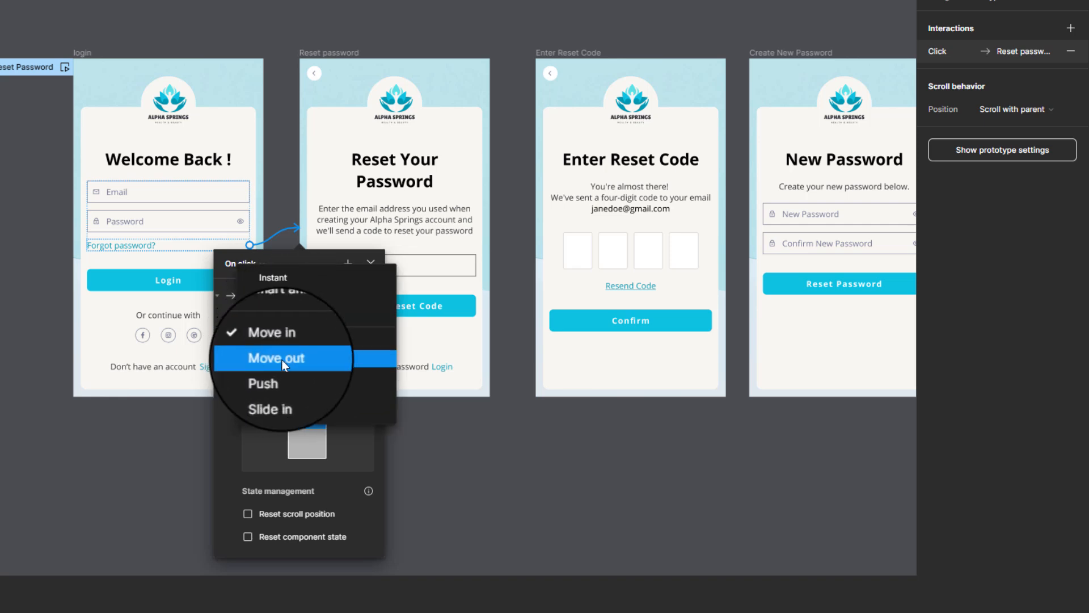
left_click(281, 357)
left_click(278, 339)
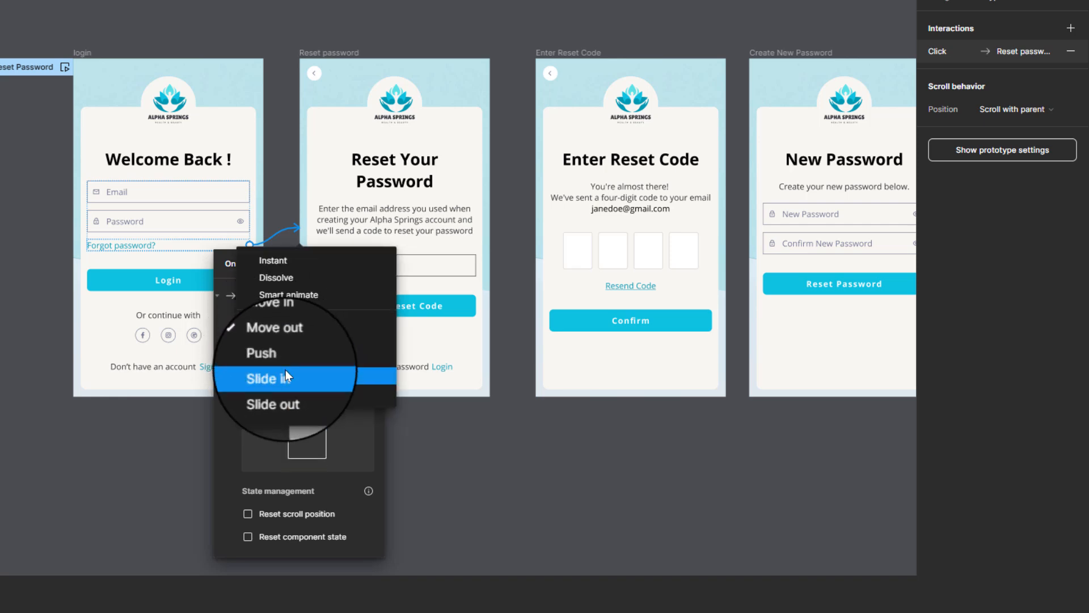
left_click(285, 370)
left_click(275, 340)
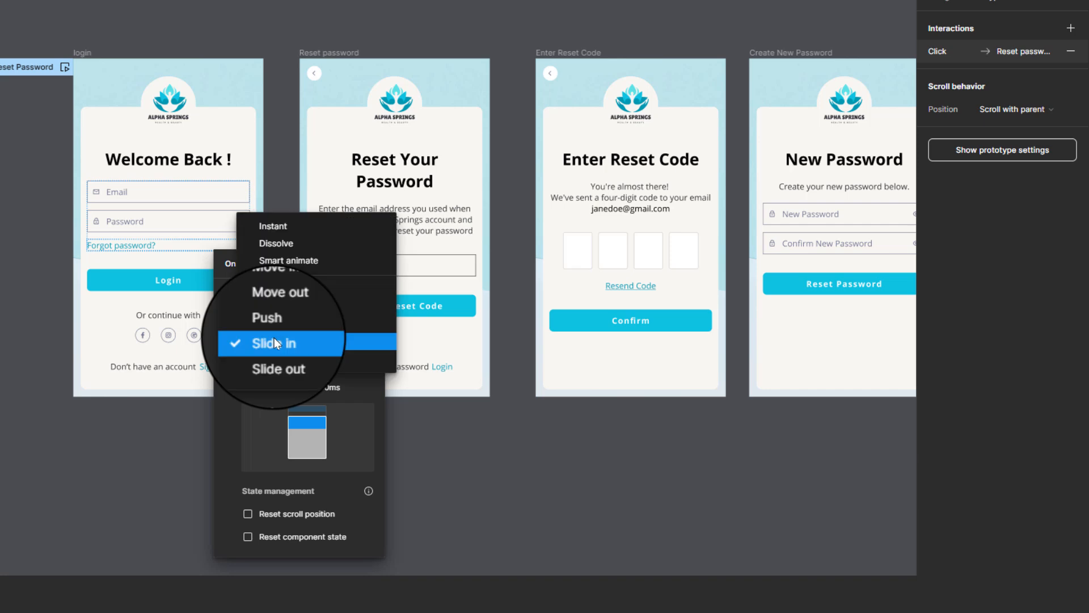
left_click(272, 257)
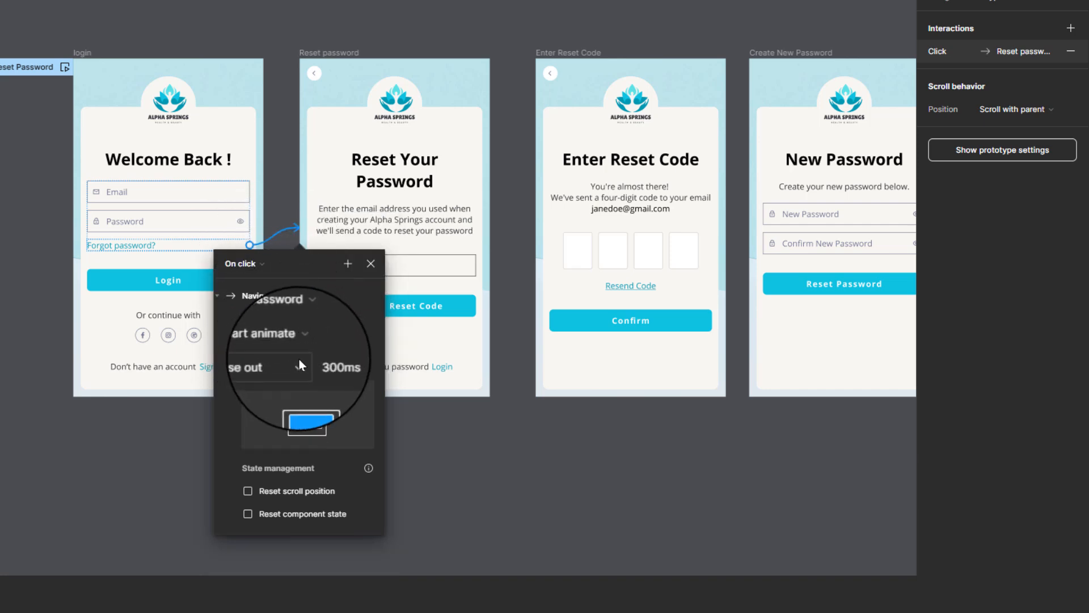
left_click(295, 176)
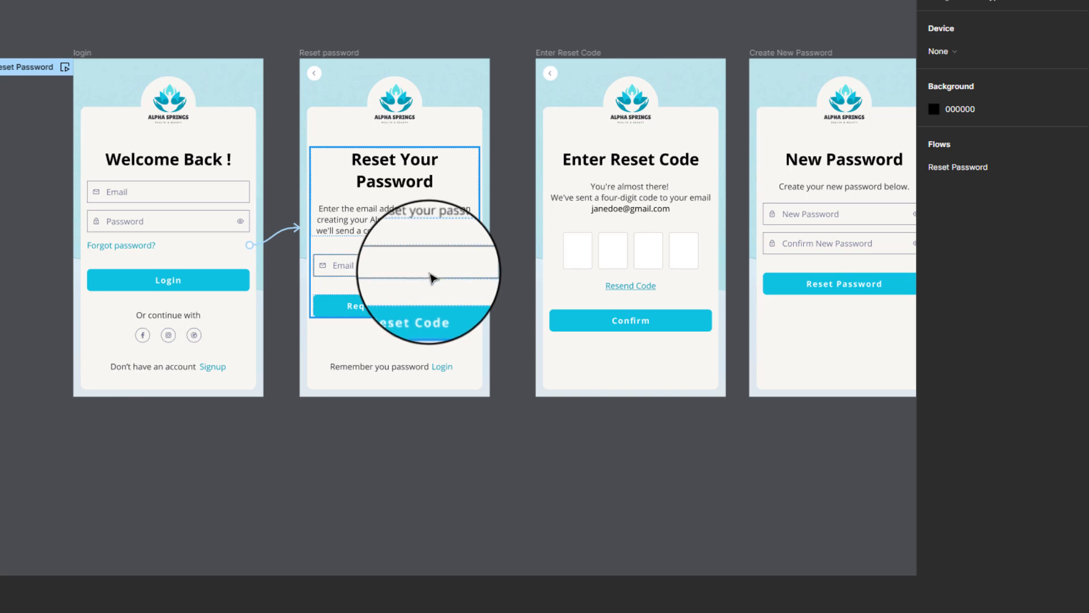
- Connect the "Request Reset Code" button to the Enter Reset Code screen with an on-click Navigate to interaction using Smart animate
left_click(415, 309)
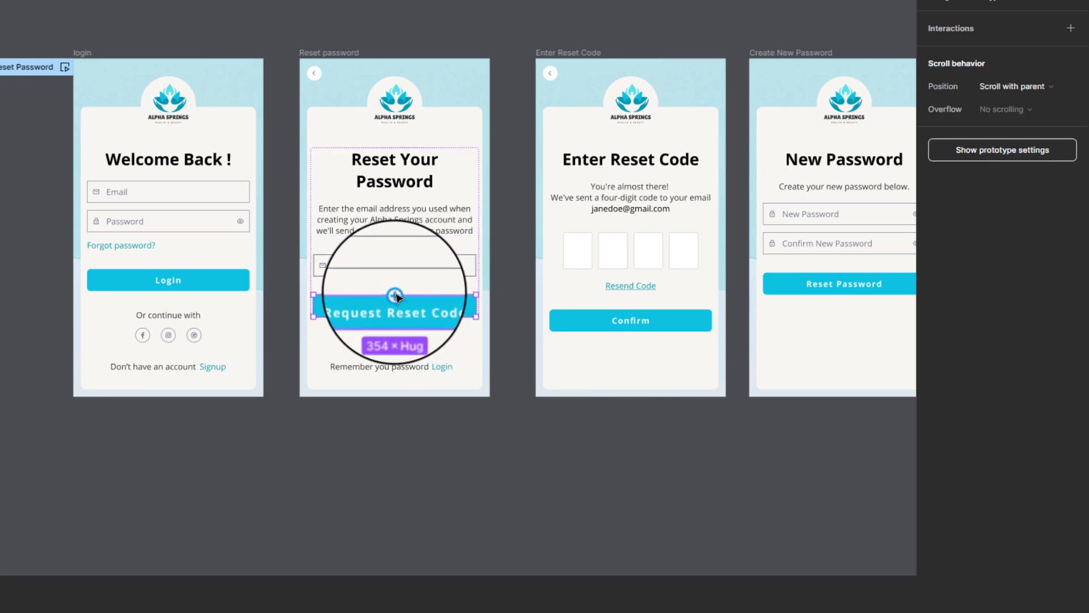
left_click_drag(395, 296, 569, 230)
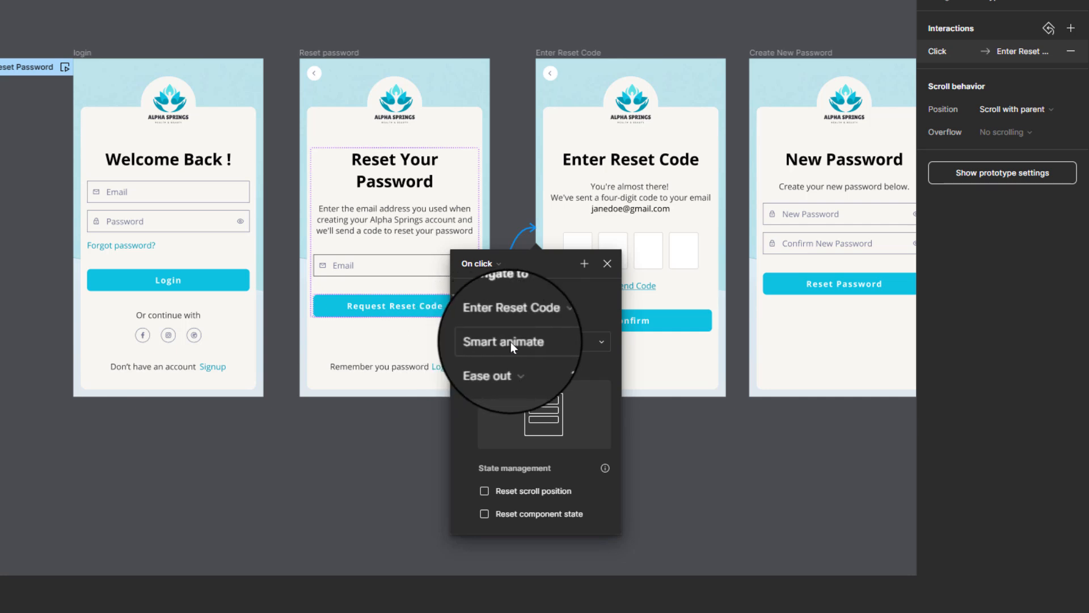
left_click(643, 193)
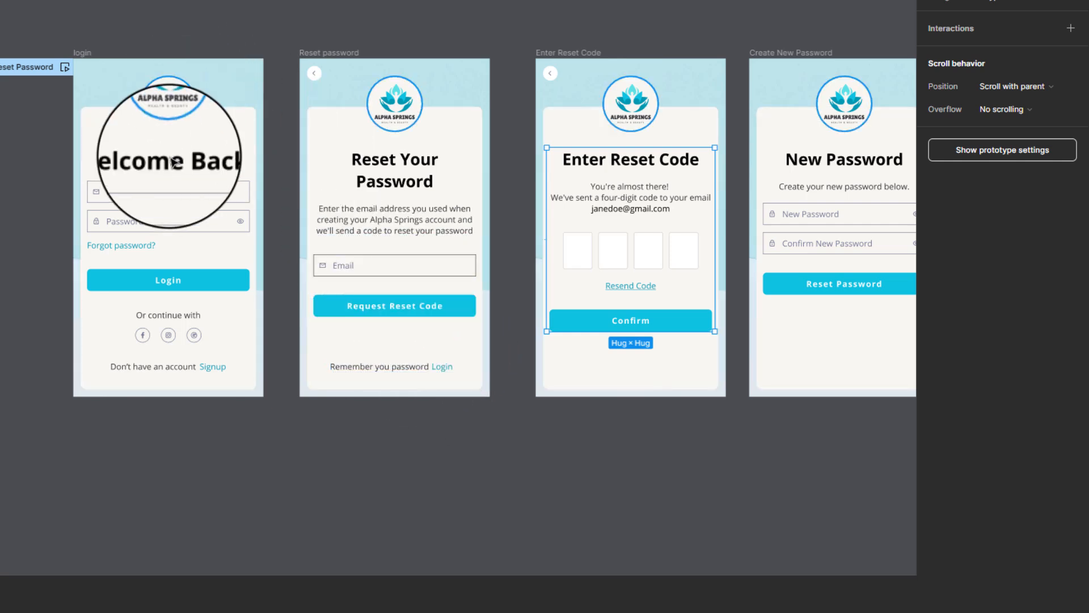
- Connect the "Login" text on the Reset password screen to the login screen with an on-click Navigate to interaction
left_click(448, 370)
left_click(450, 368)
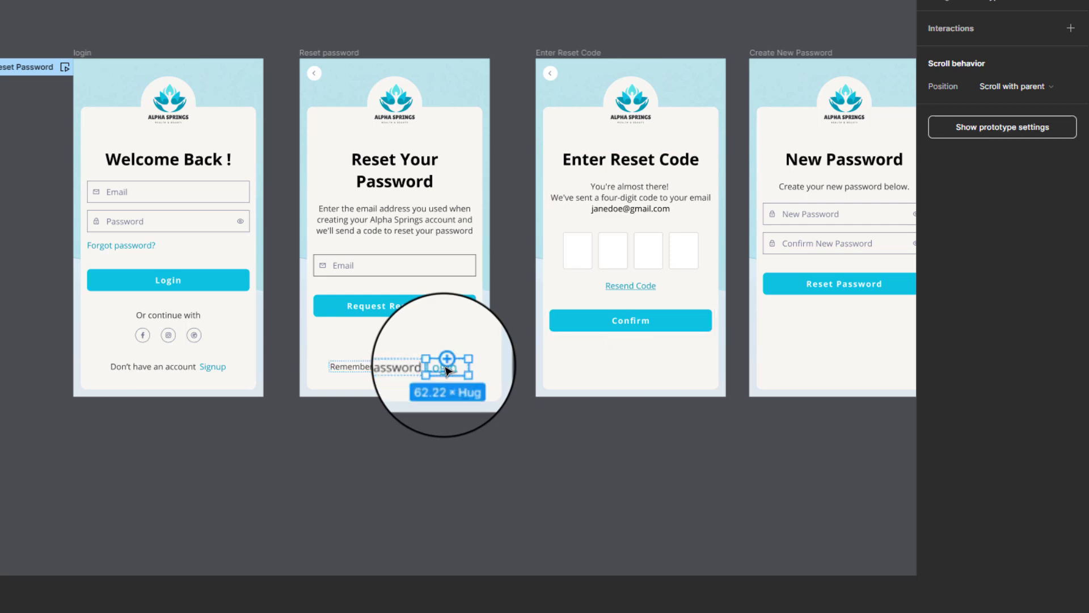
left_click_drag(446, 361, 233, 221)
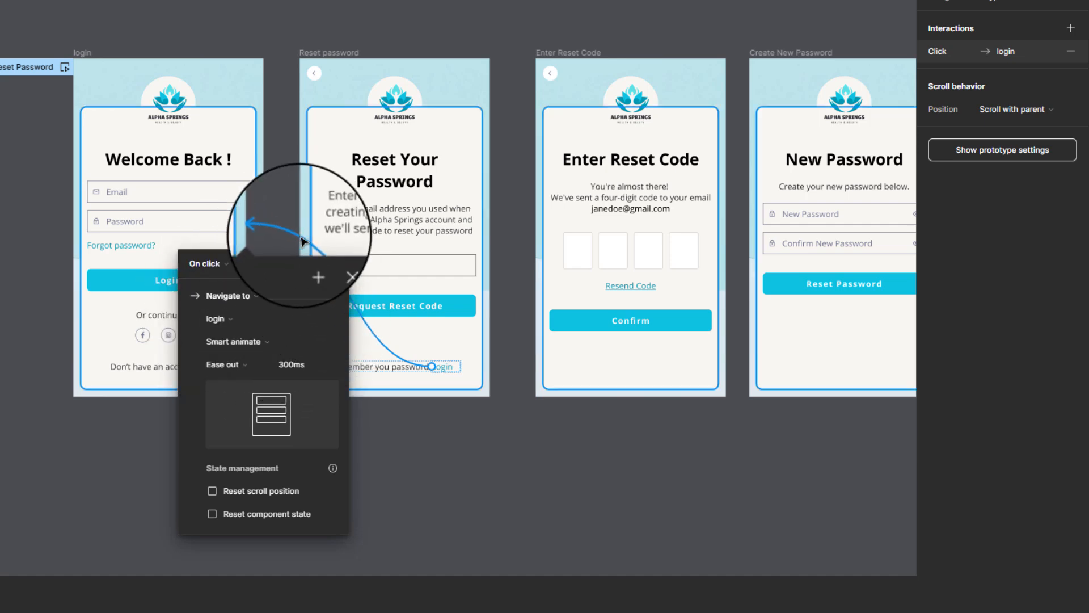
left_click(513, 405)
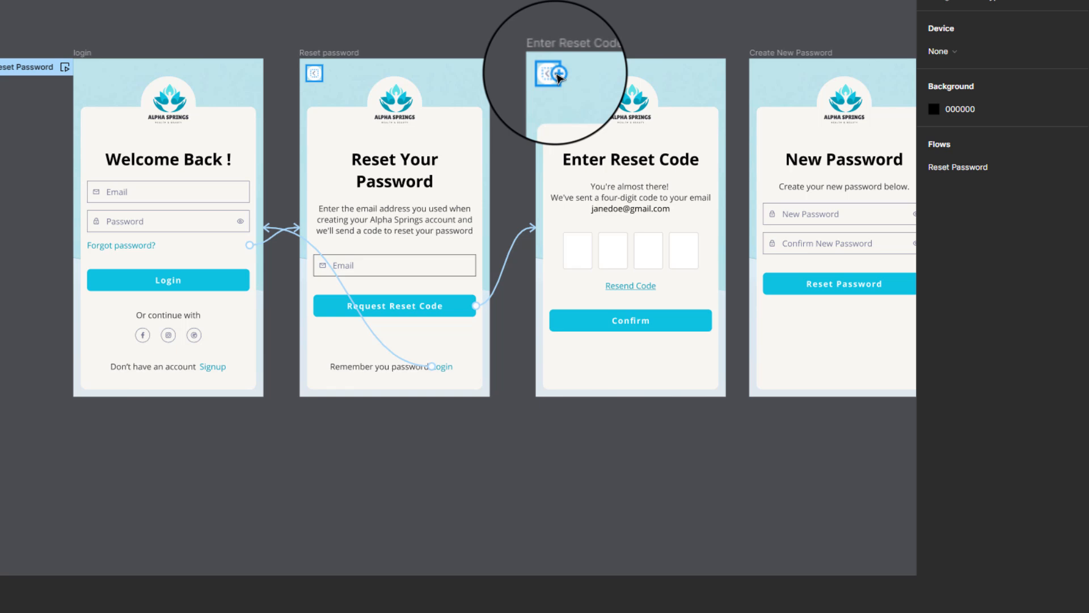
- Add an on-click Back interaction to the back arrow buttons of the Reset password and Enter Reset Code screens
left_click(316, 78)
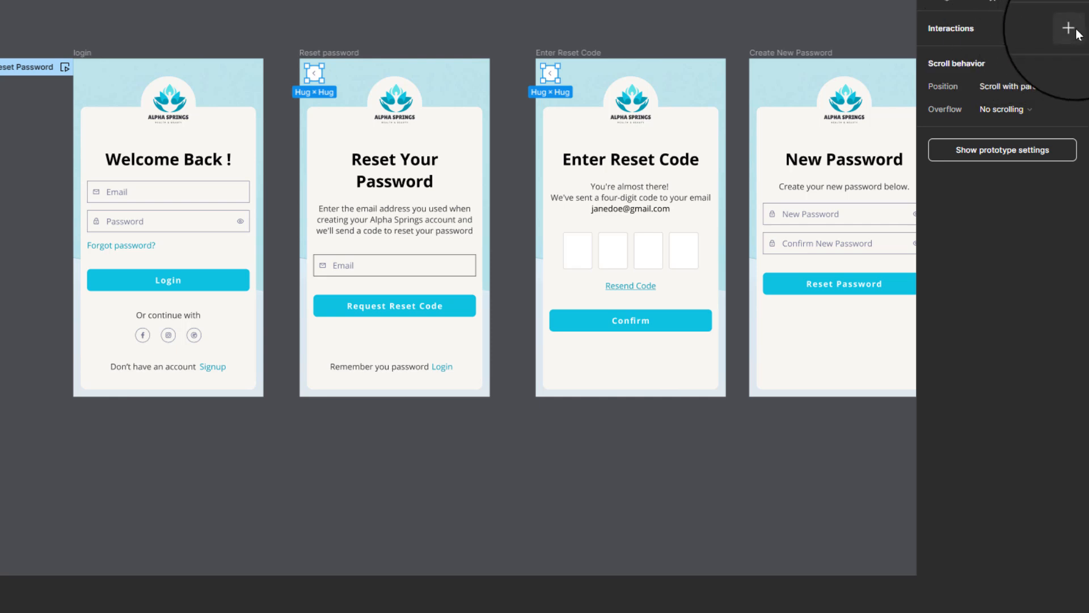
left_click(1076, 32)
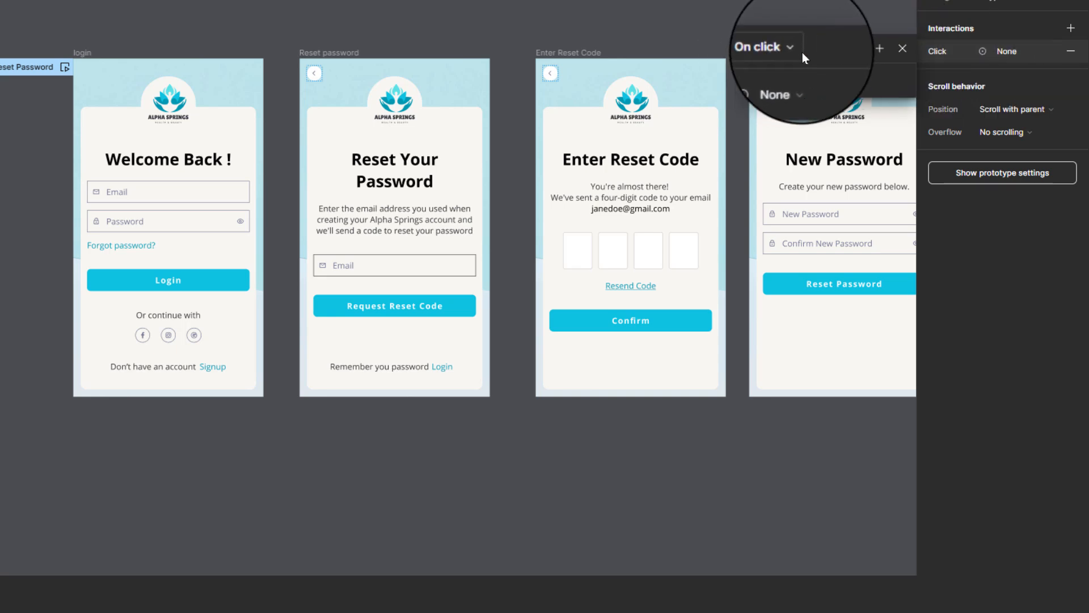
left_click(791, 81)
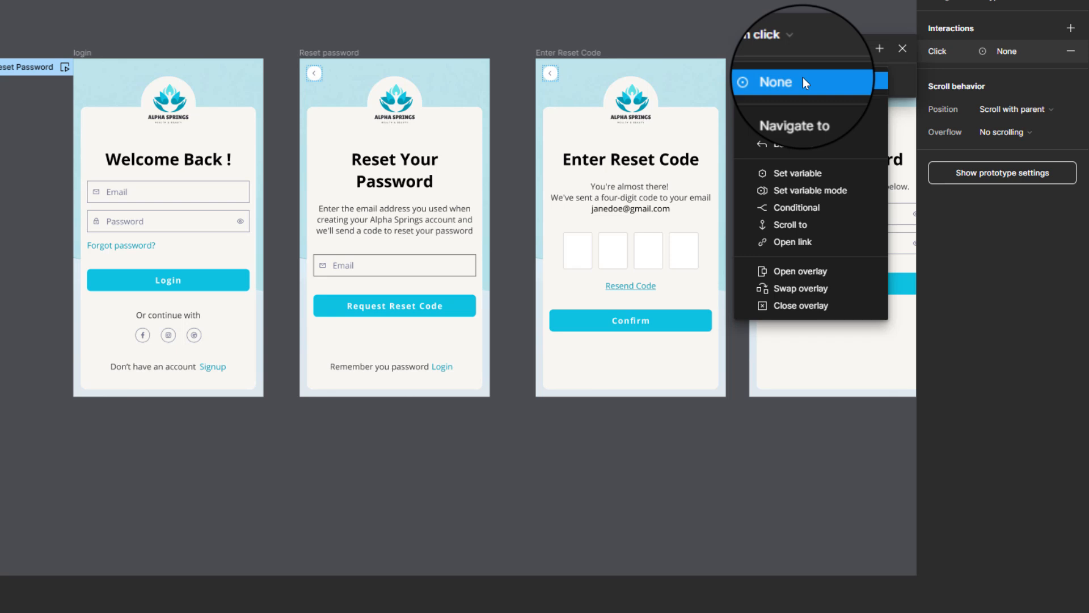
left_click(788, 140)
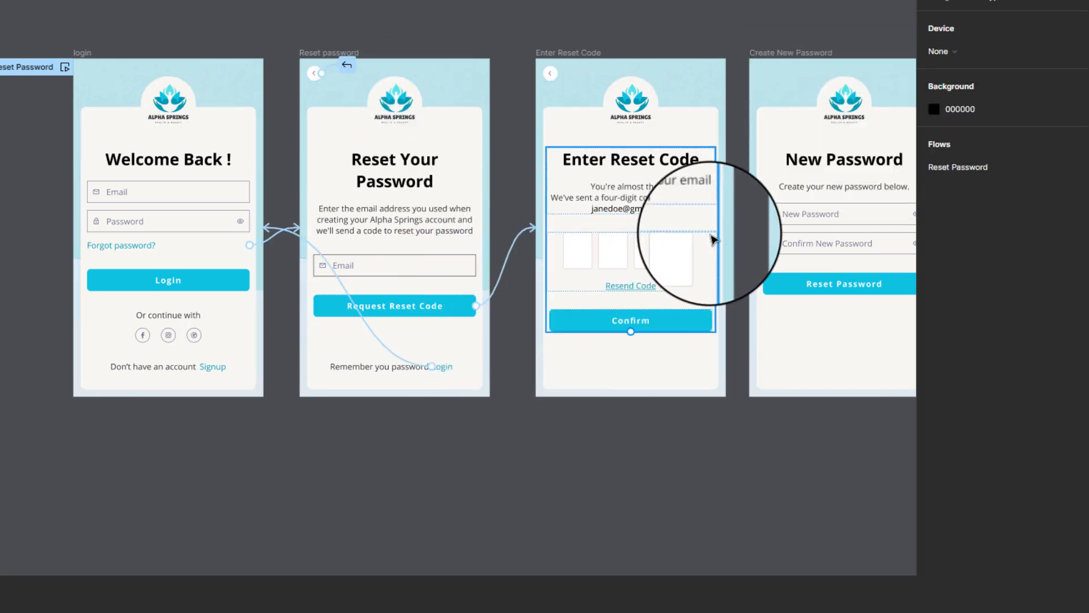
left_click(525, 373)
- Connect the Enter Reset Code screen's "Confirm" button to the Create New Password screen with an on-click Navigate to interaction
left_click_drag(713, 230, 436, 236)
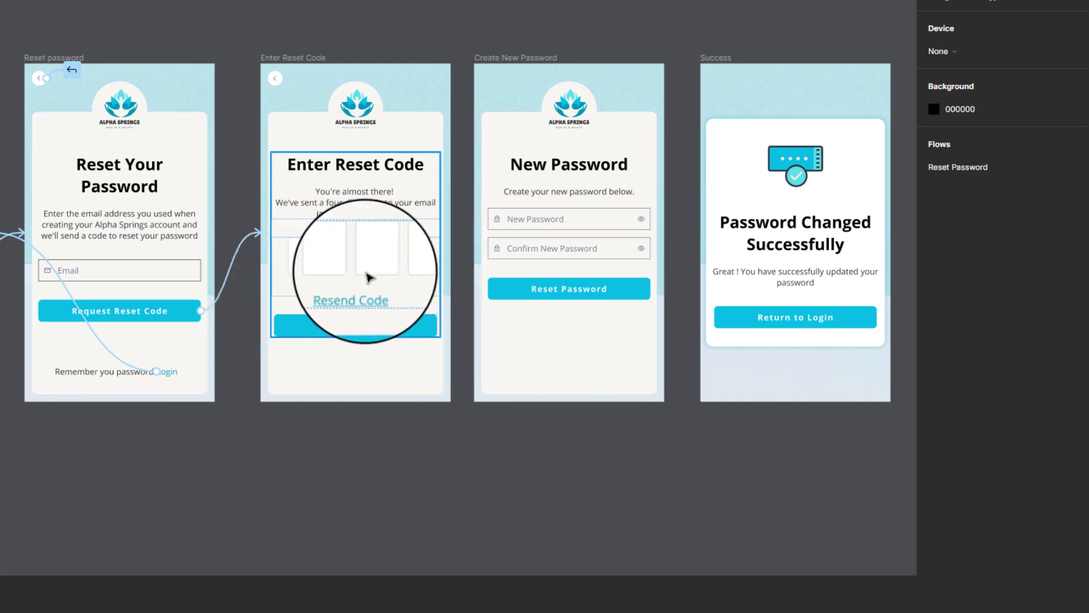
left_click(400, 323)
left_click(399, 326)
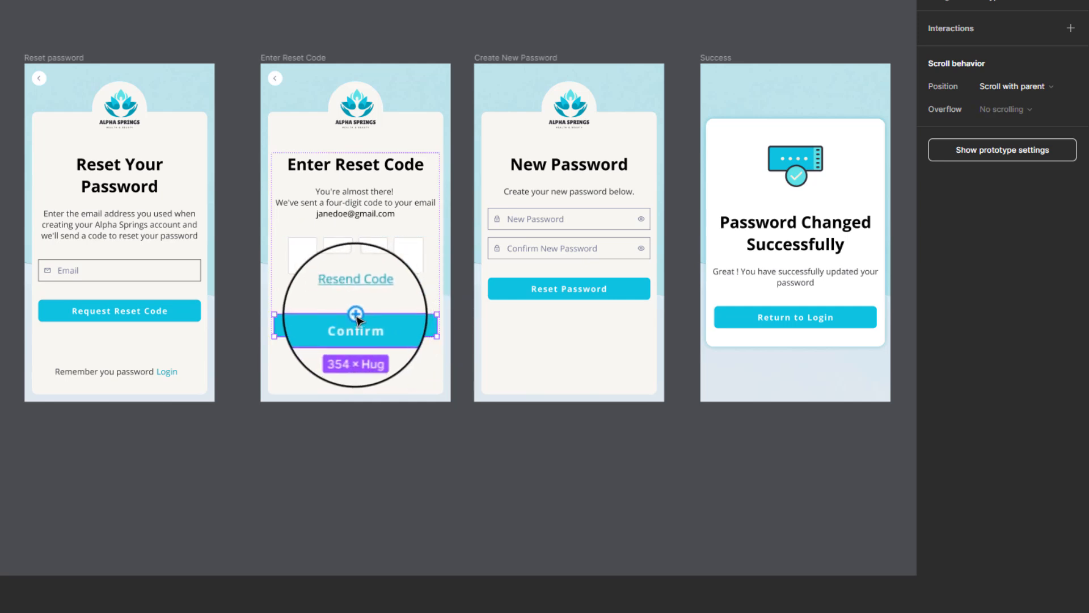
left_click_drag(355, 314, 572, 216)
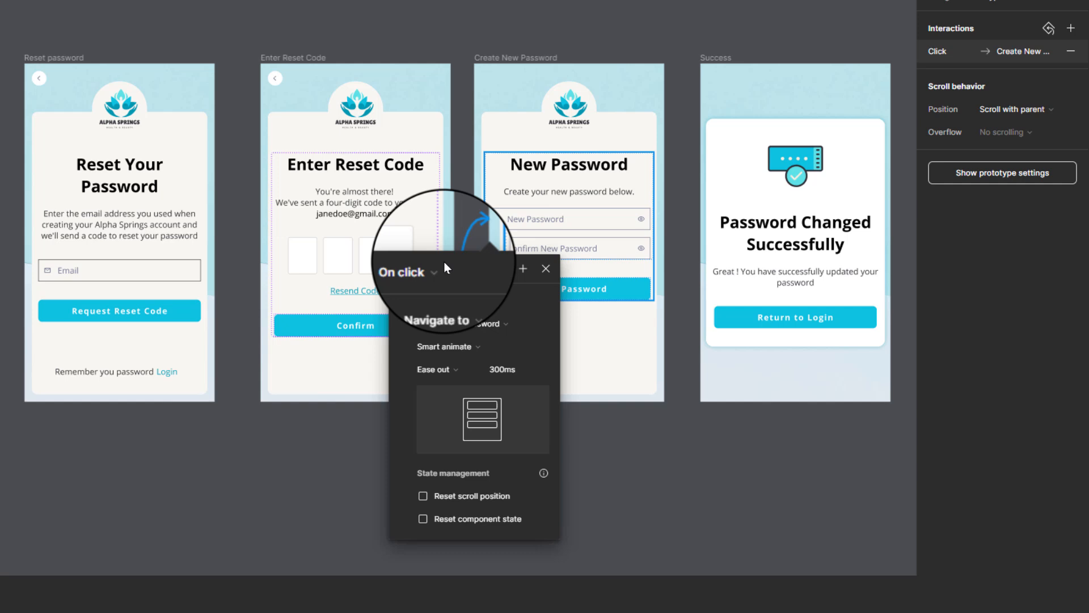
- Try an on-click Scroll to interaction from the "Resend Code" text to Rectangle 5, and set its action to None
left_click(358, 292)
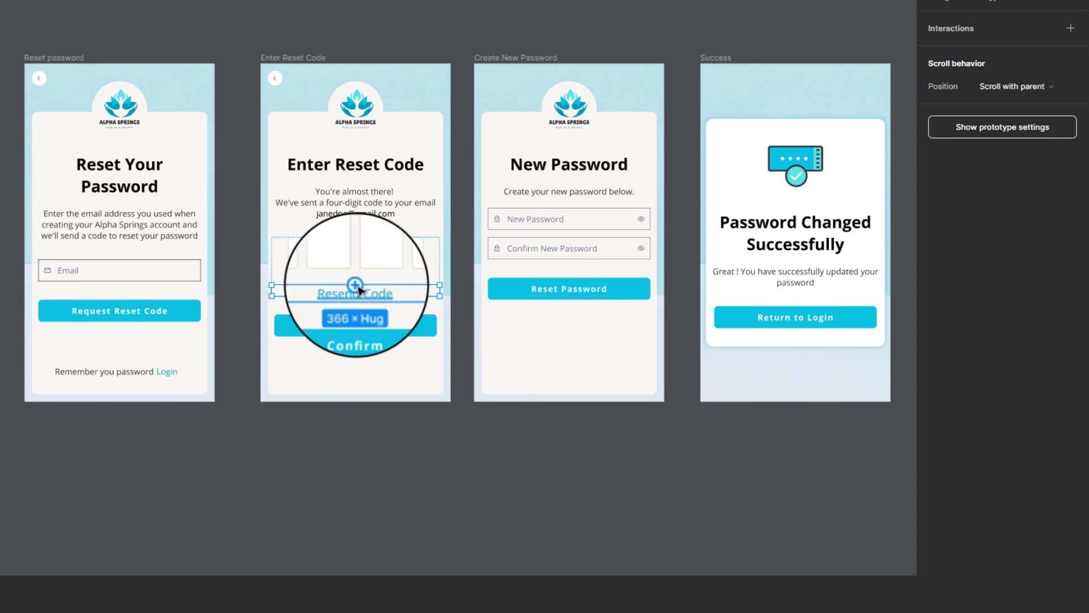
left_click_drag(359, 290, 462, 274)
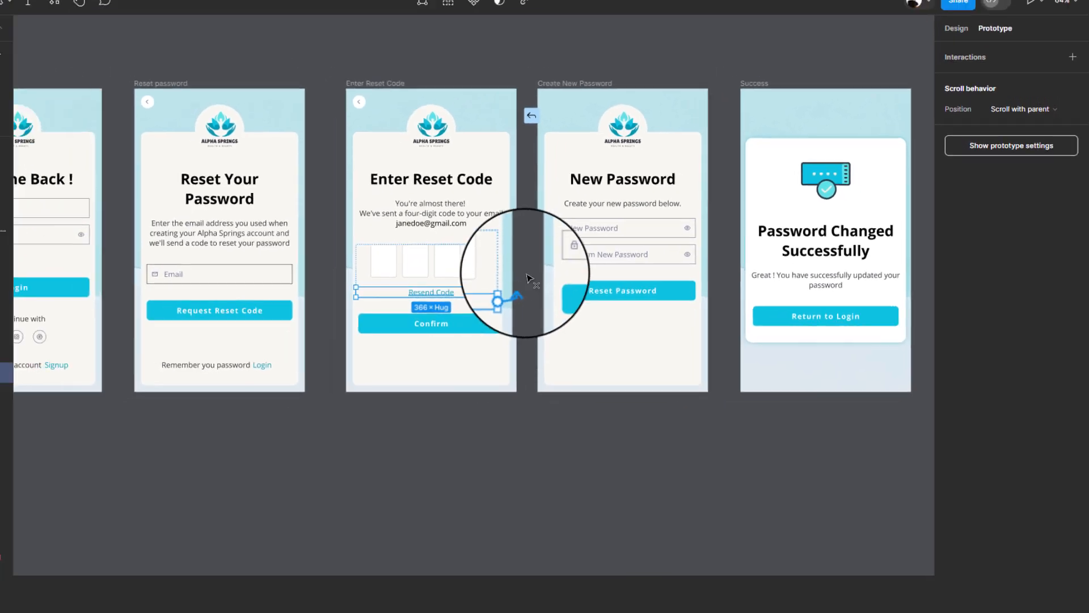
mouse_move(527, 278)
left_mouse_down()
mouse_move(527, 132)
mouse_move(521, 166)
mouse_move(536, 207)
mouse_move(517, 267)
left_mouse_up()
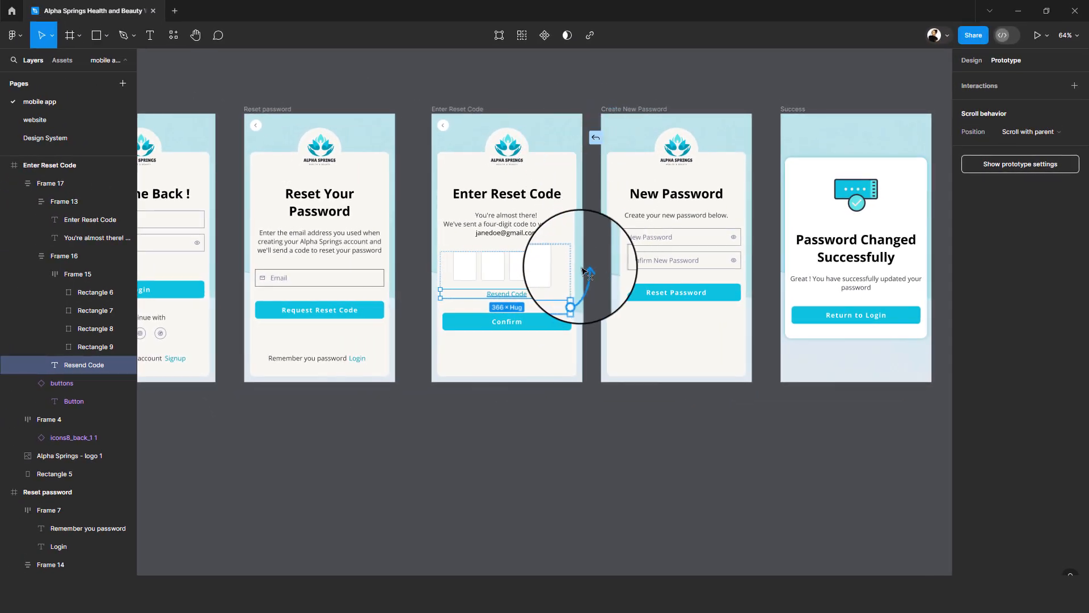
left_click_drag(584, 271, 567, 271)
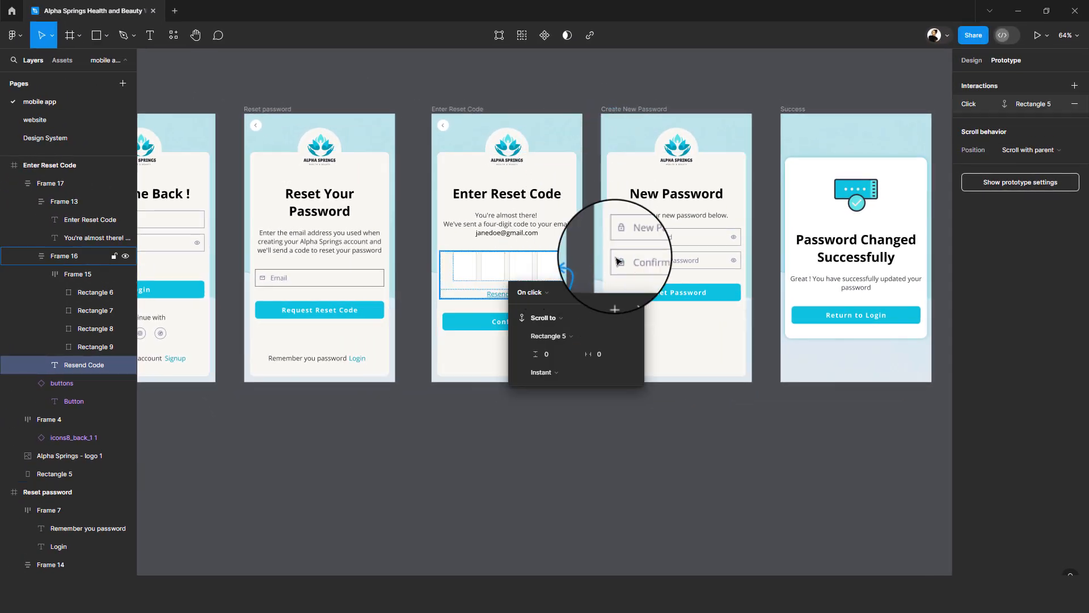
left_click(564, 316)
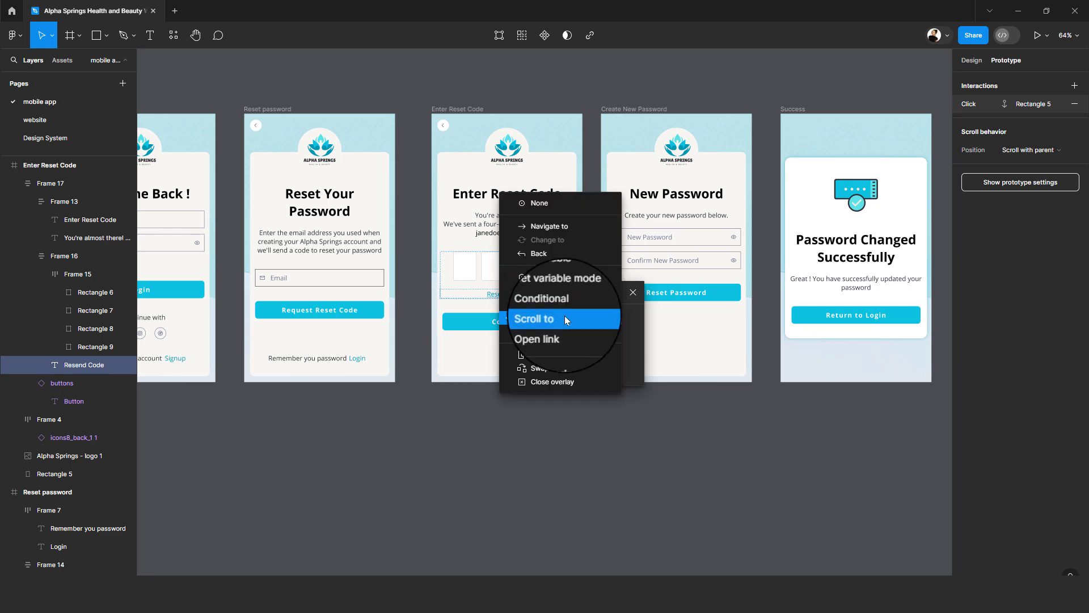
left_click(549, 203)
left_click(604, 273)
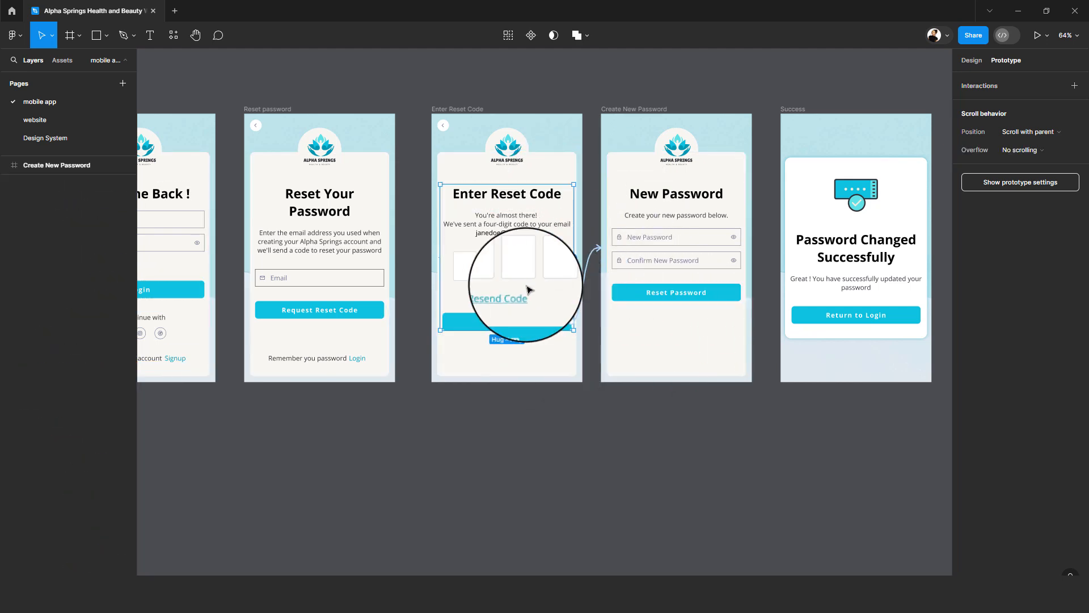
- Connect the Create New Password screen's "Reset Password" button to the Success screen with an on-click Navigate to interaction
left_click(646, 287)
key("Insert")
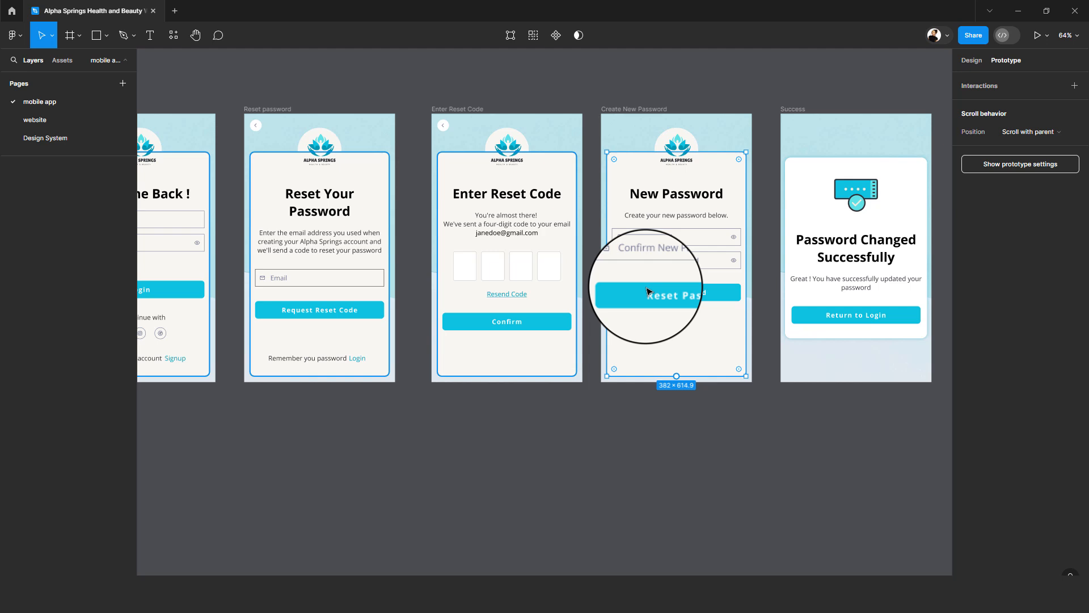
left_click(559, 241)
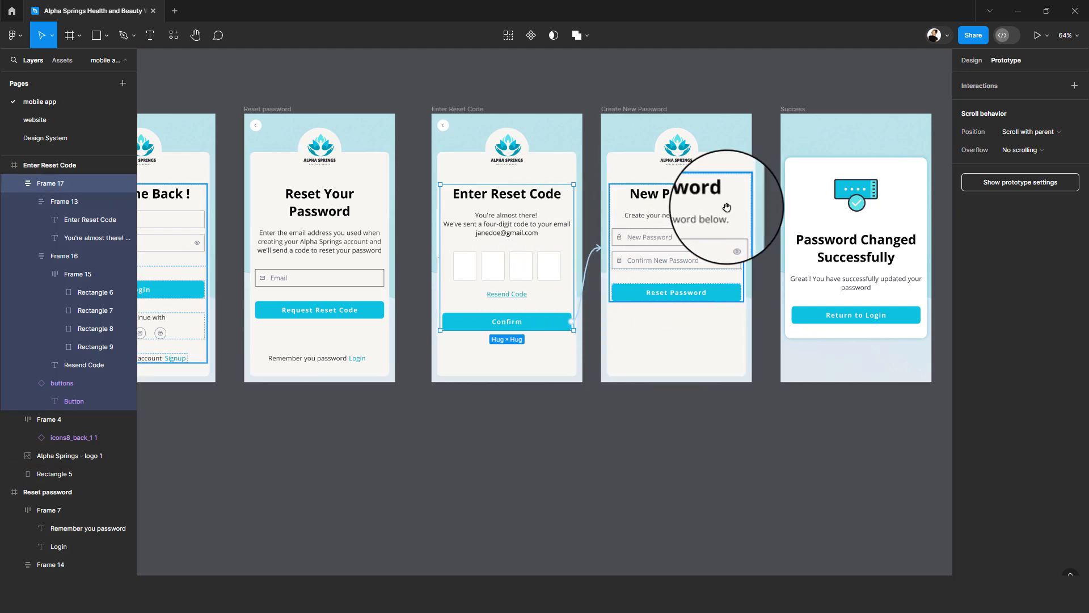
left_click_drag(687, 206, 539, 203)
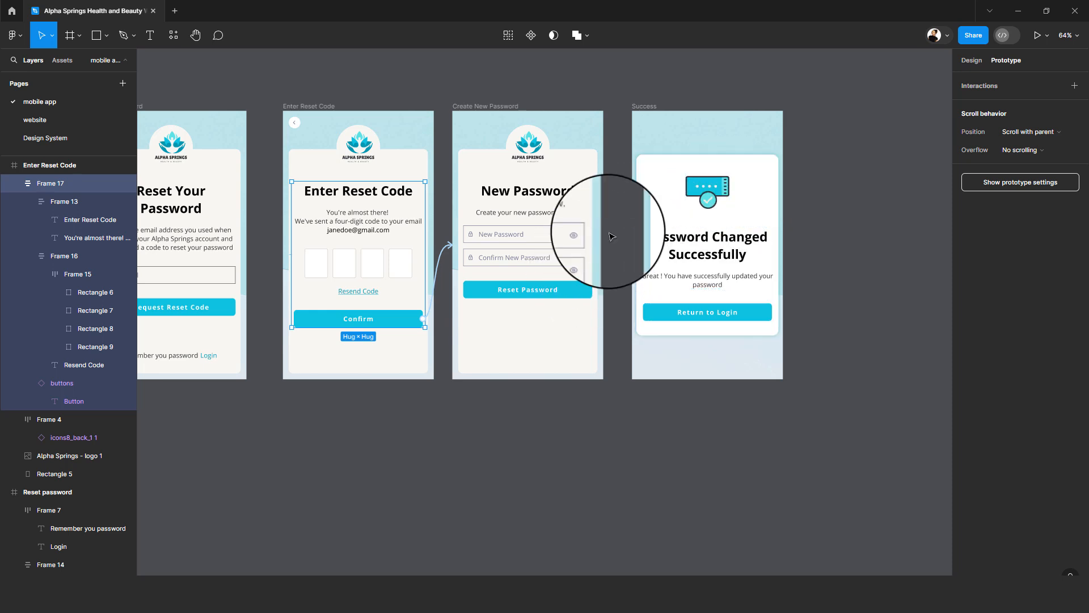
left_click(658, 108)
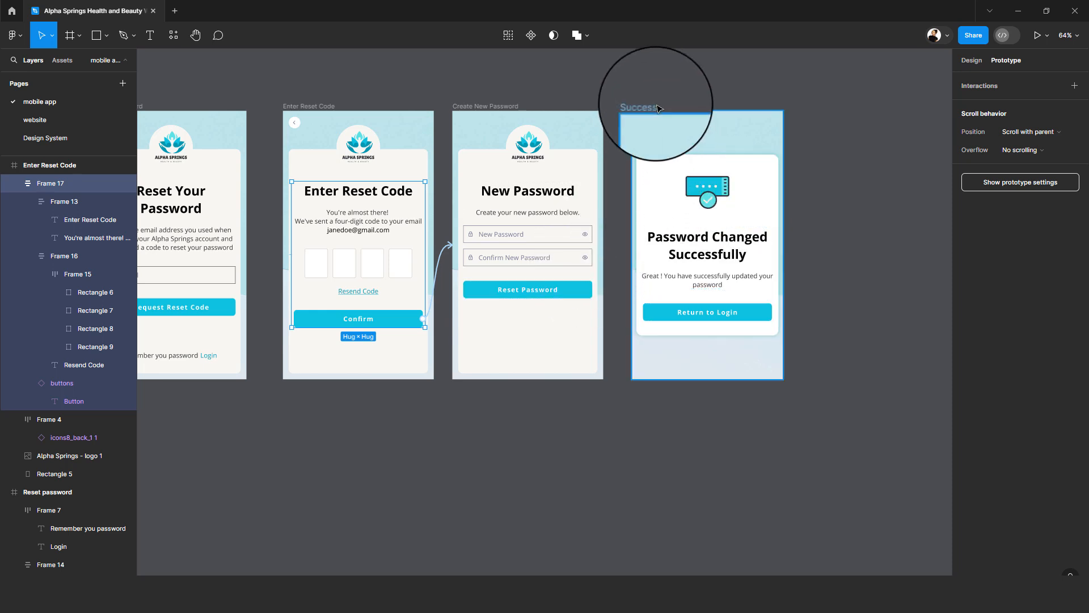
double_click(528, 289)
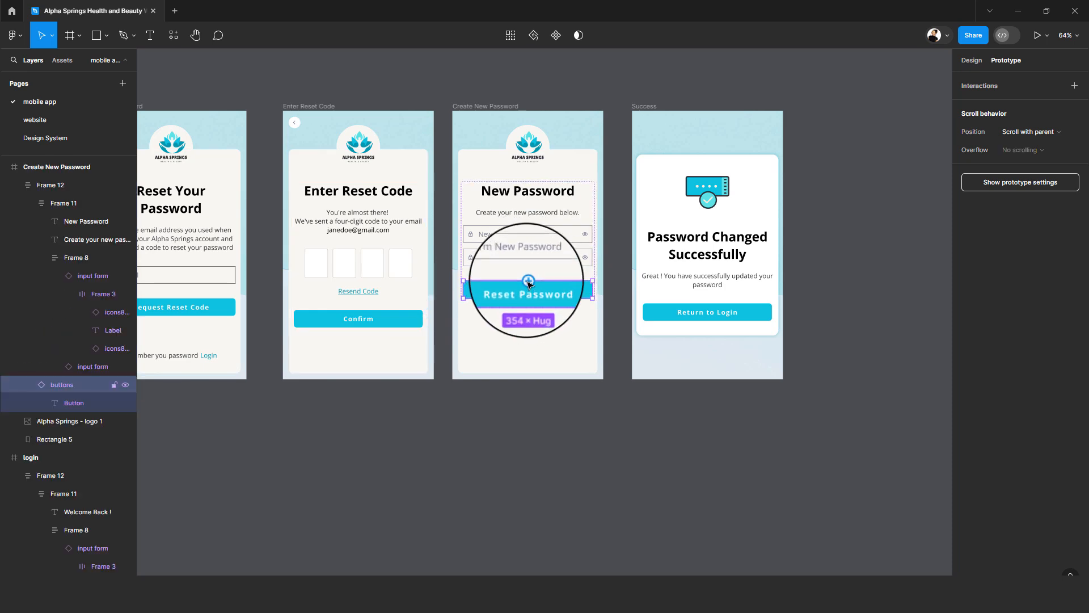
left_click_drag(528, 282, 726, 207)
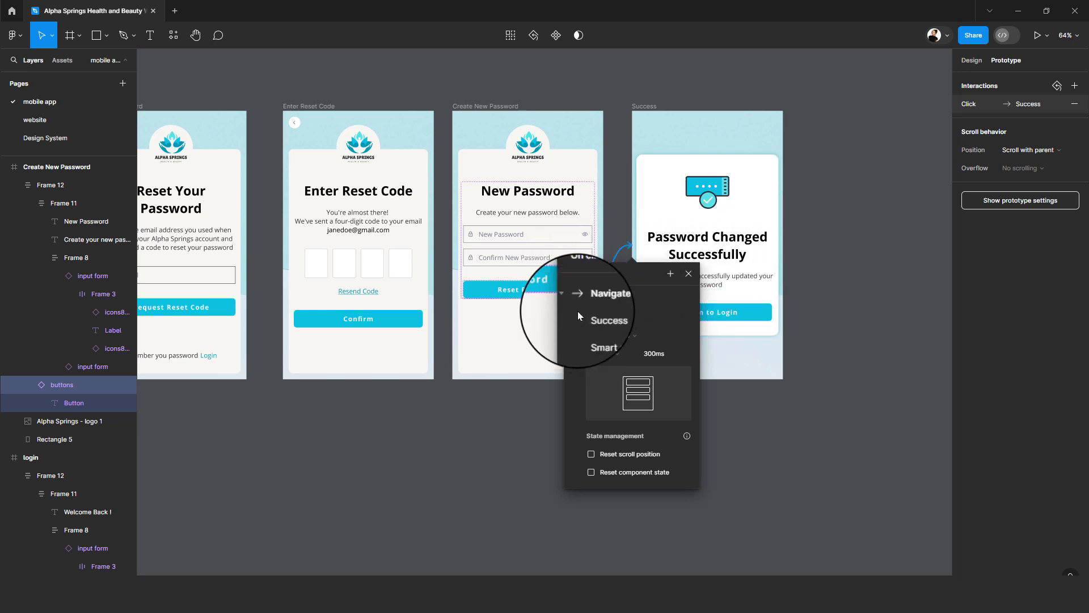
- Connect the Success screen's "Return to Login" button to the login screen with an on-click Navigate to interaction
left_click(738, 304)
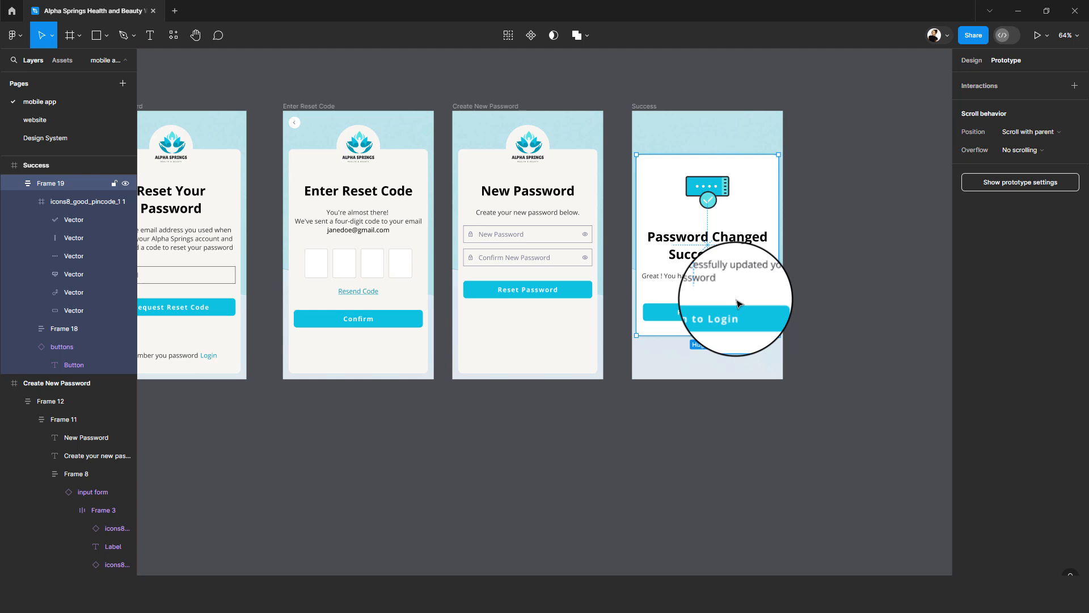
left_click(738, 304)
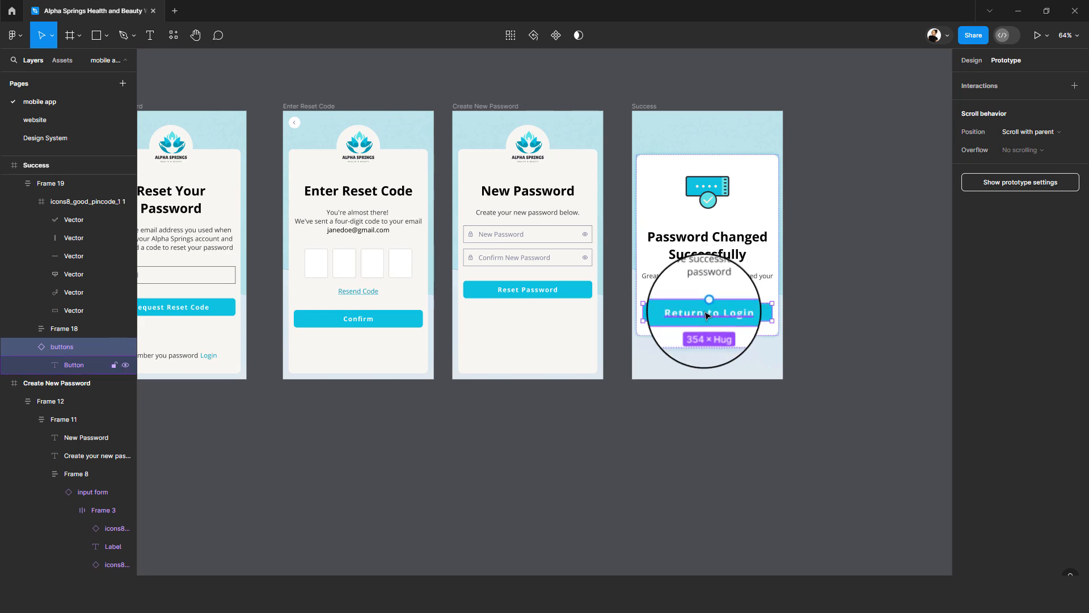
scroll(706, 315, "down", 5)
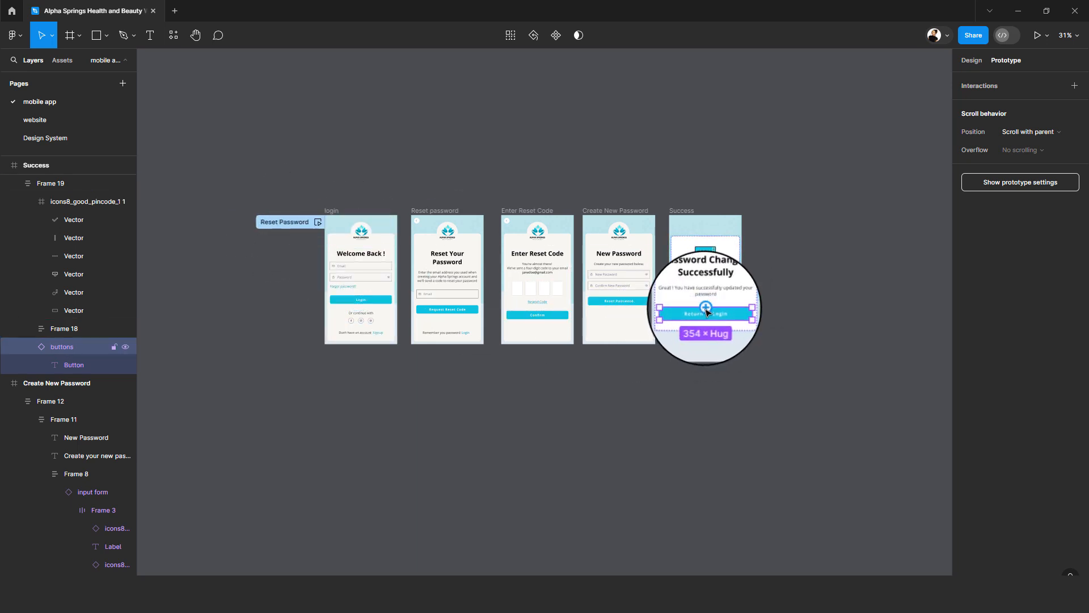
left_click_drag(705, 306, 366, 232)
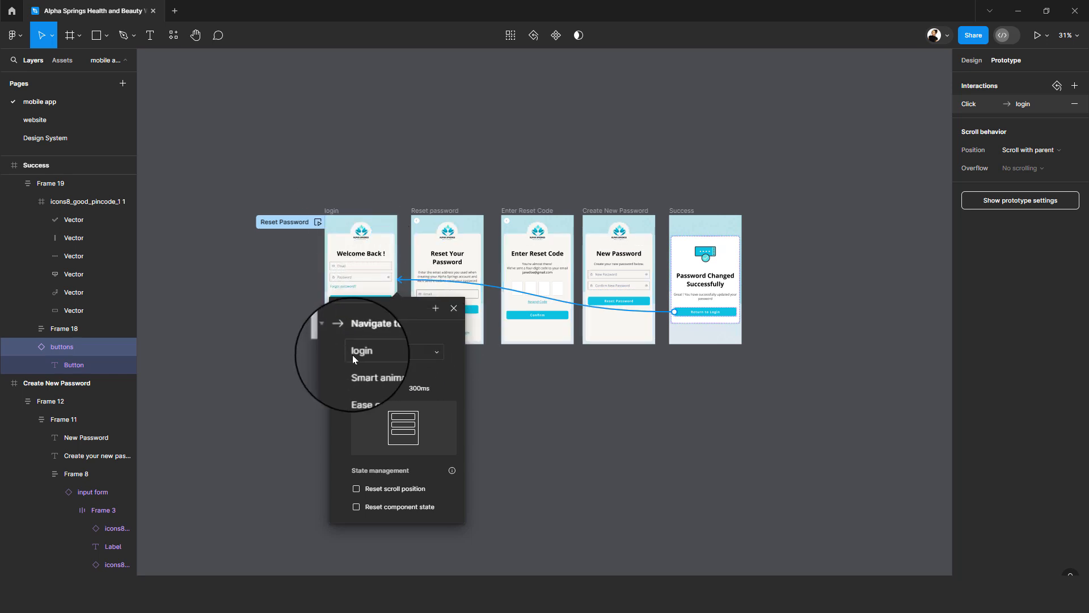
left_click(663, 371)
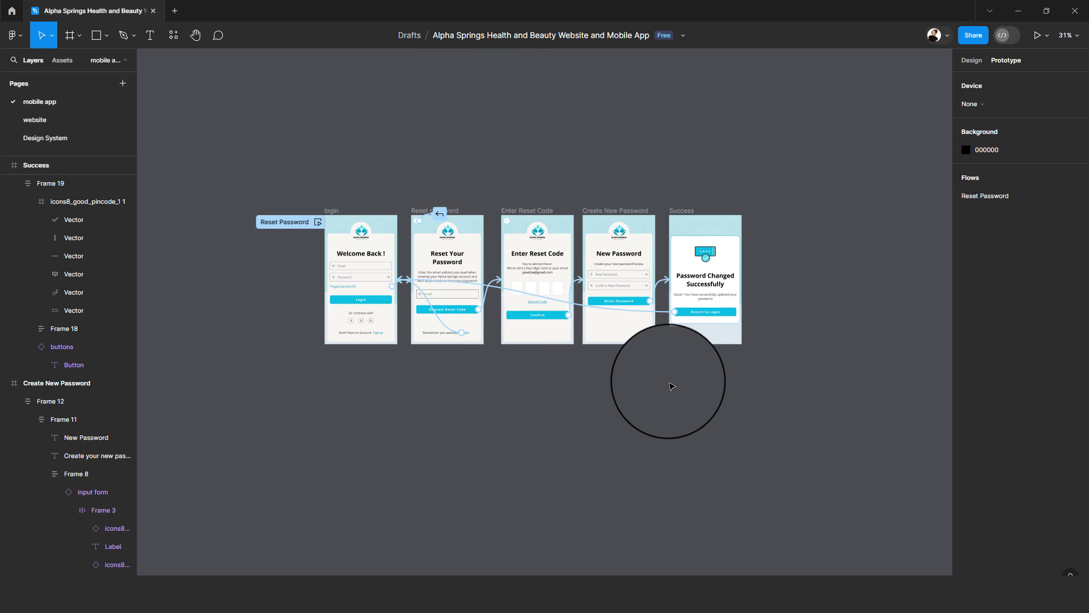
- Preview the prototype from the login screen, and return to the design file
scroll(372, 171, "up", 3)
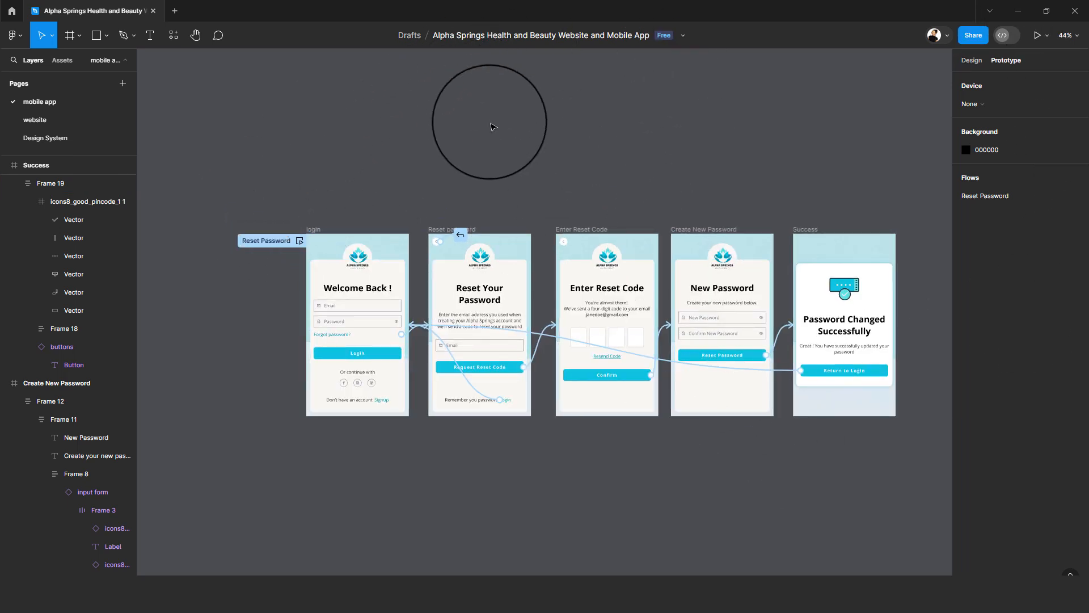
left_click(1038, 37)
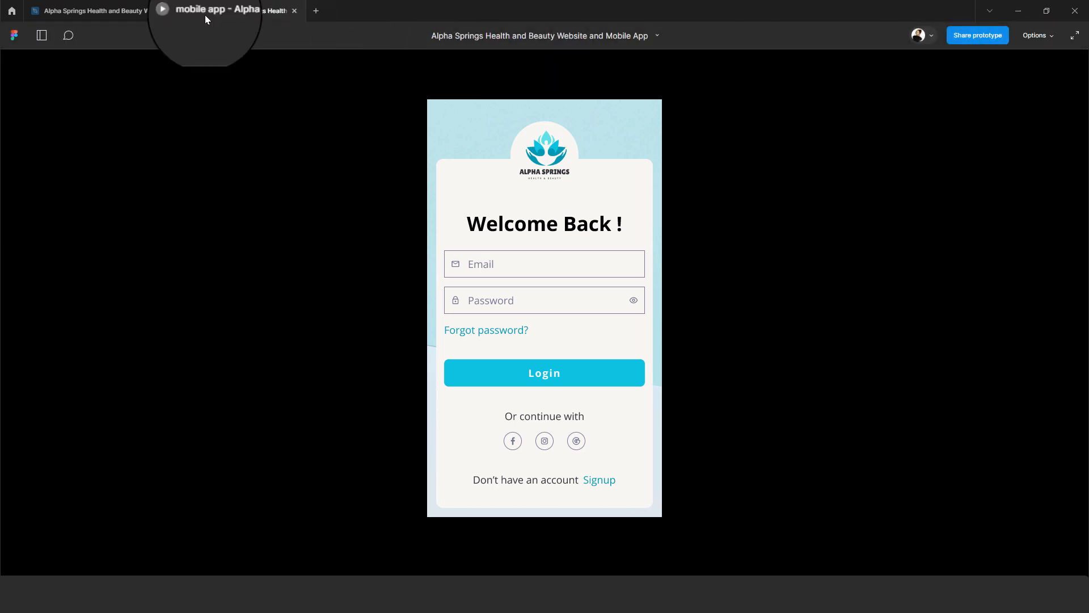
left_click(82, 13)
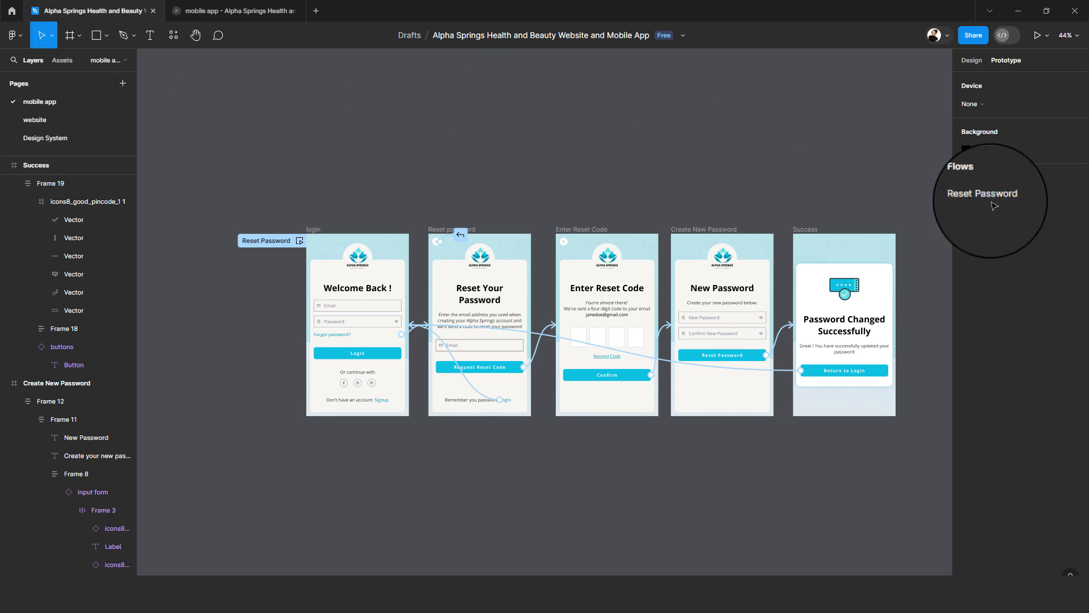
- Set the prototype device to iPhone 8 Plus, try the Silver and Space Grey models, and choose Gold
left_click(1004, 104)
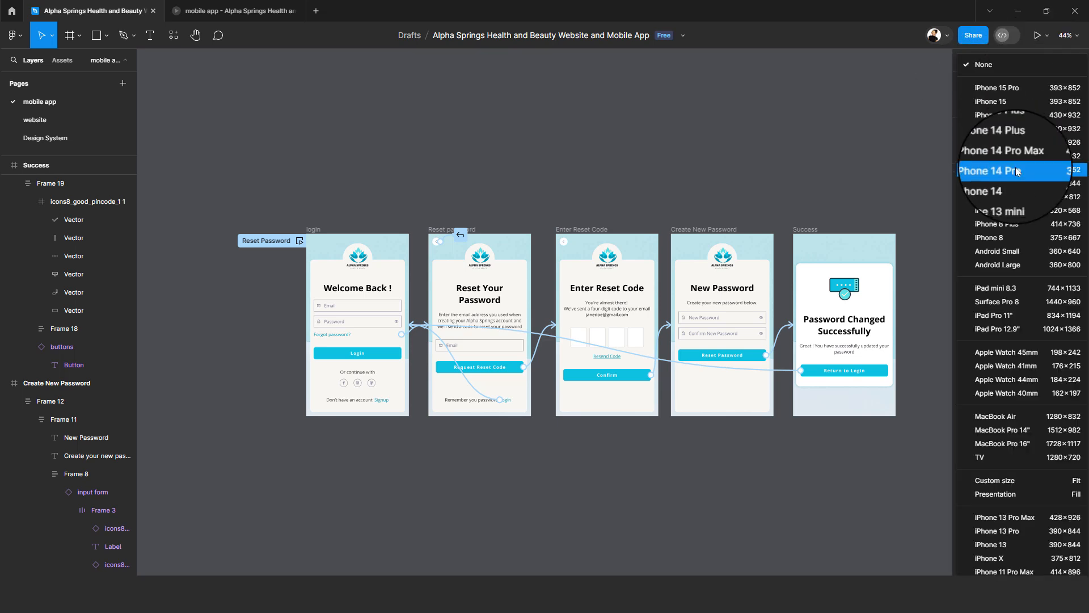
left_click(1005, 224)
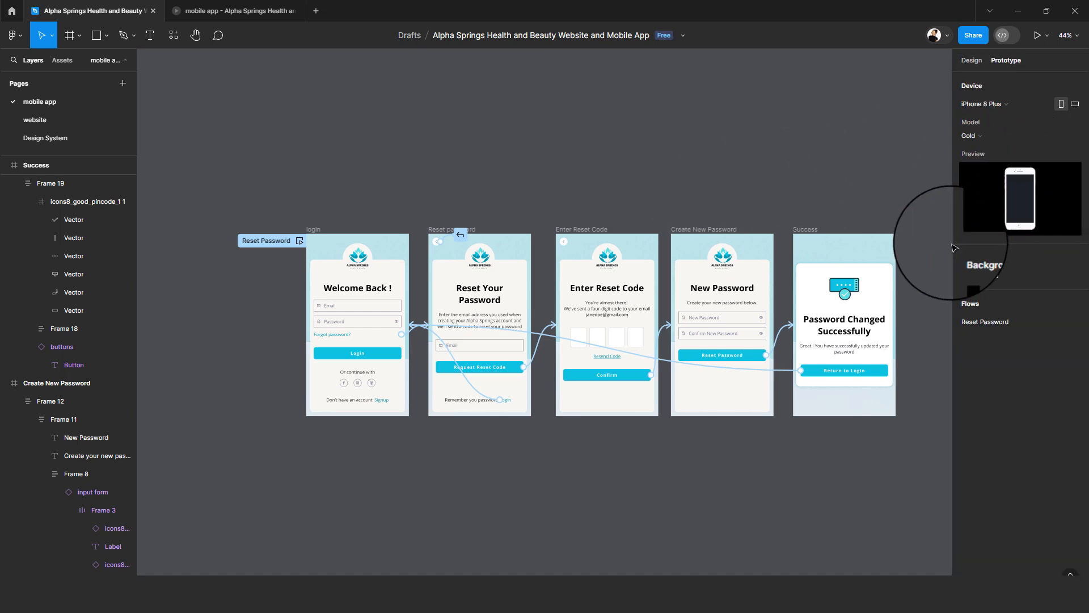
left_click(971, 135)
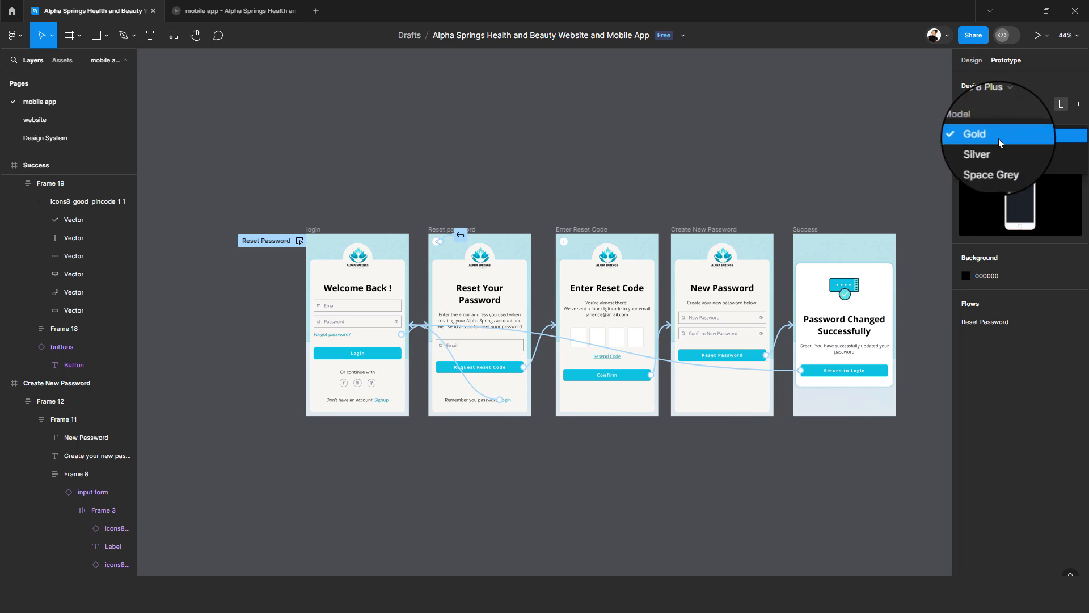
left_click(998, 147)
left_click(998, 148)
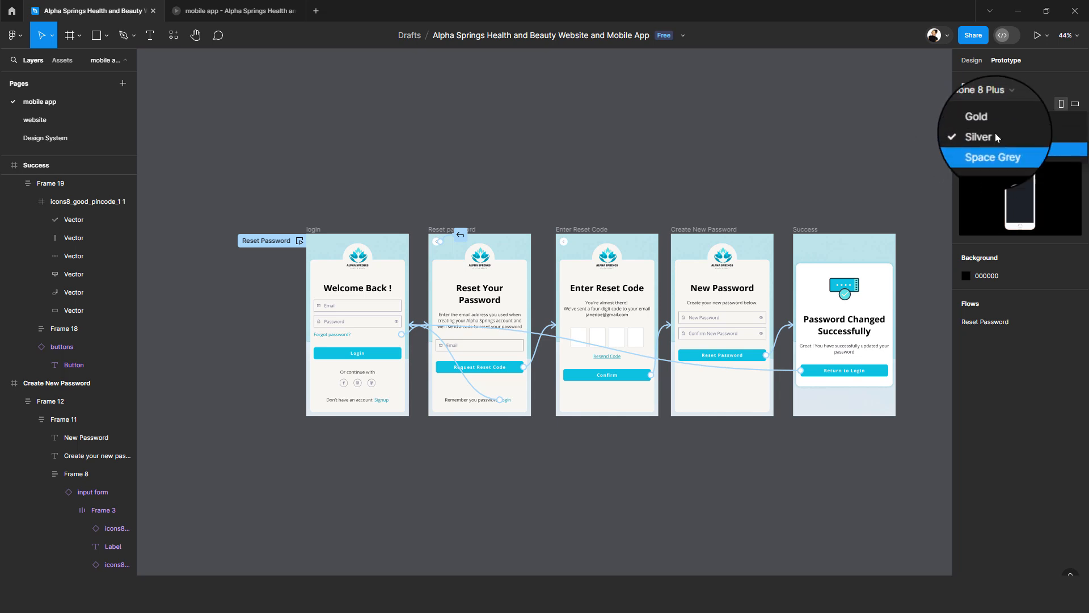
left_click(997, 148)
left_click(990, 130)
left_click(991, 113)
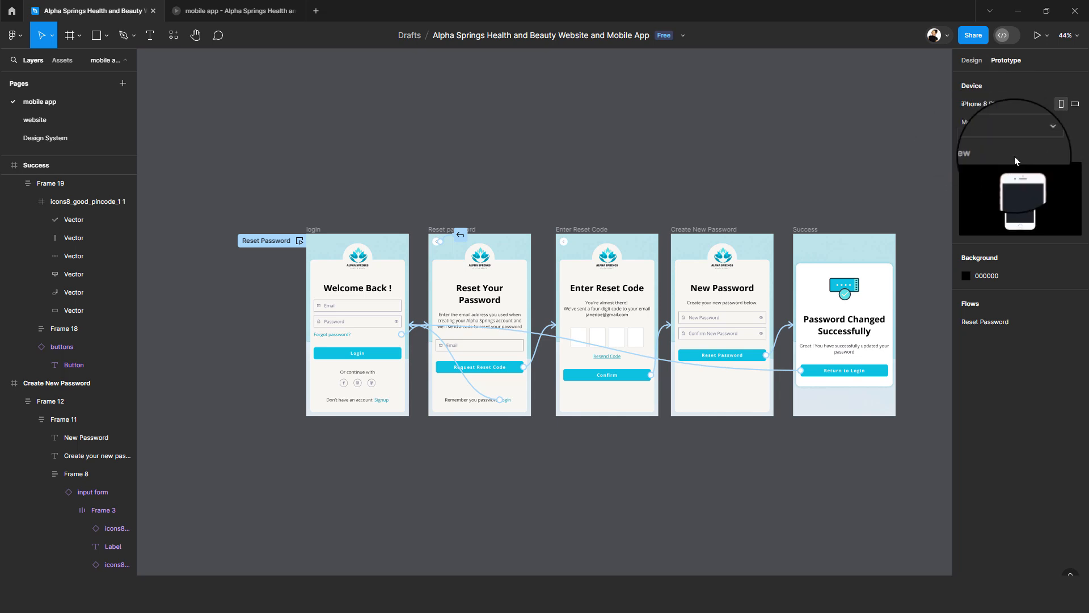
- Present the prototype and test the login screen's "Forgot password?" link and the Reset password screen's back arrow
left_click(1038, 36)
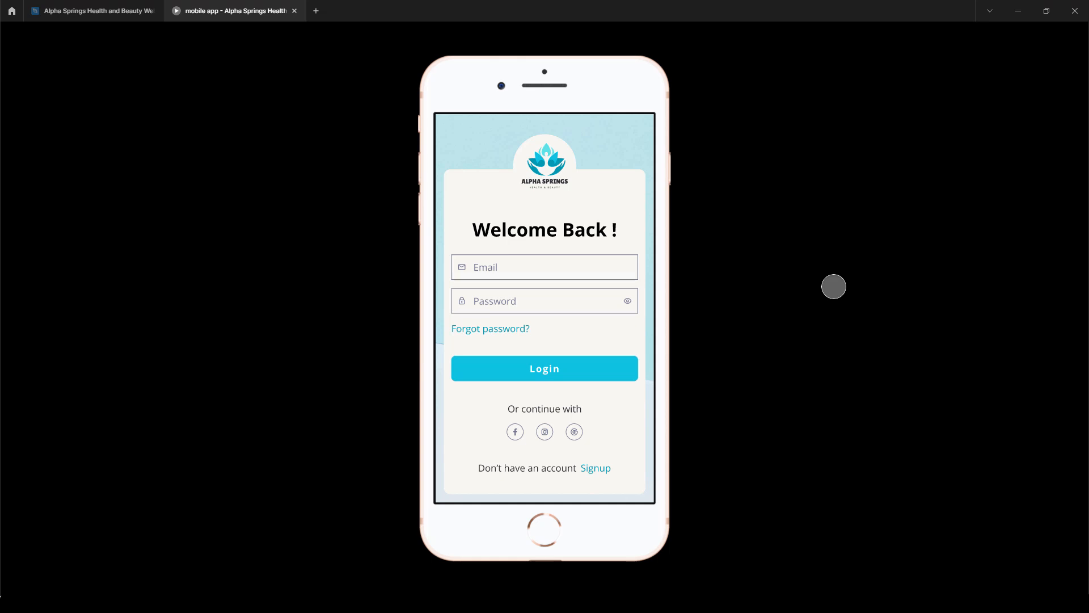
left_click(883, 281)
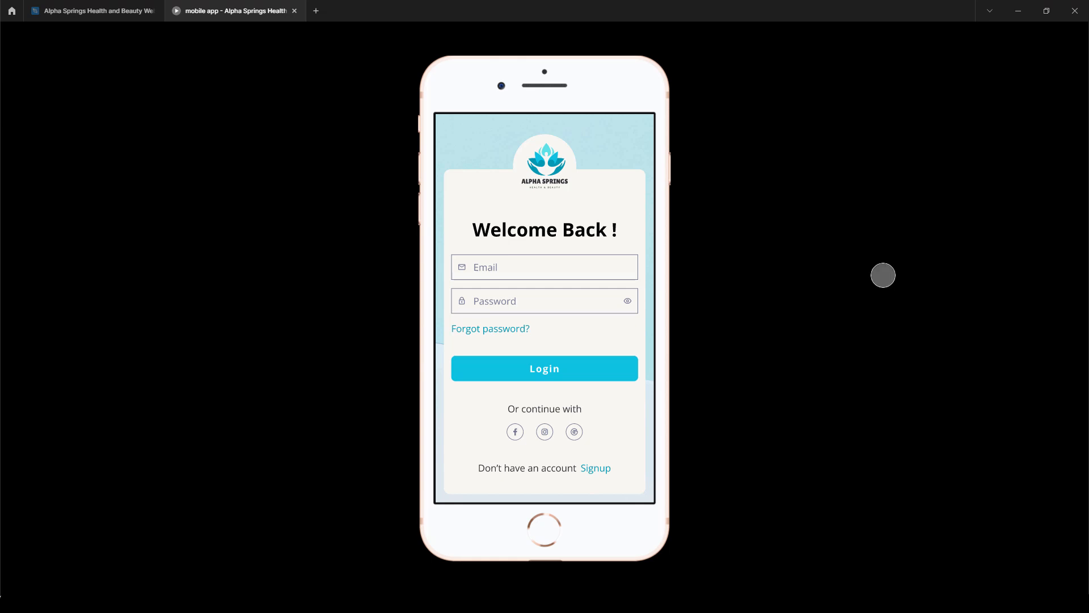
left_click(883, 276)
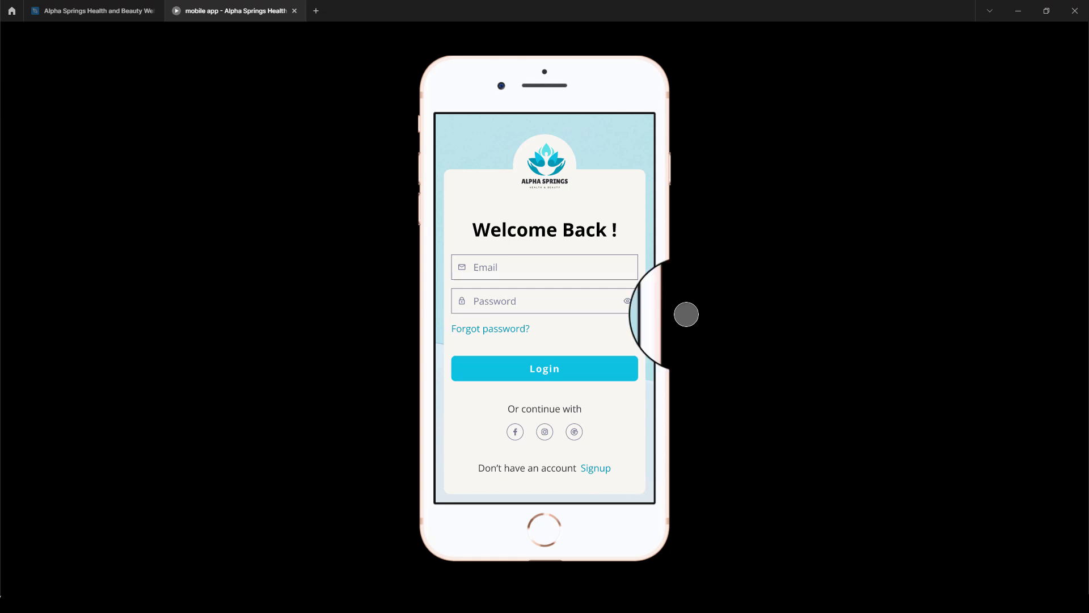
left_click(481, 330)
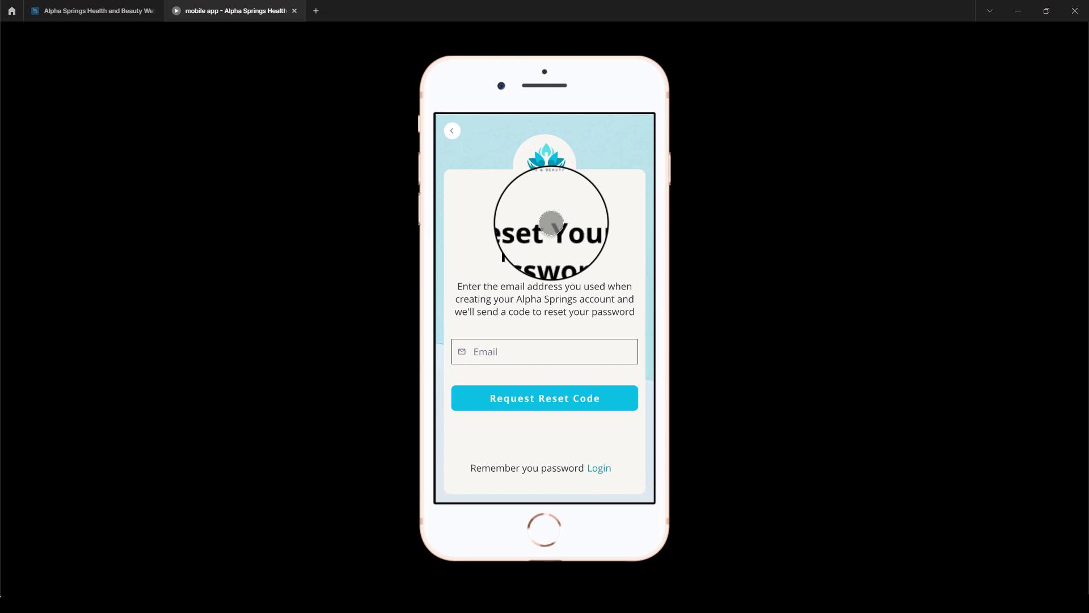
left_click(453, 133)
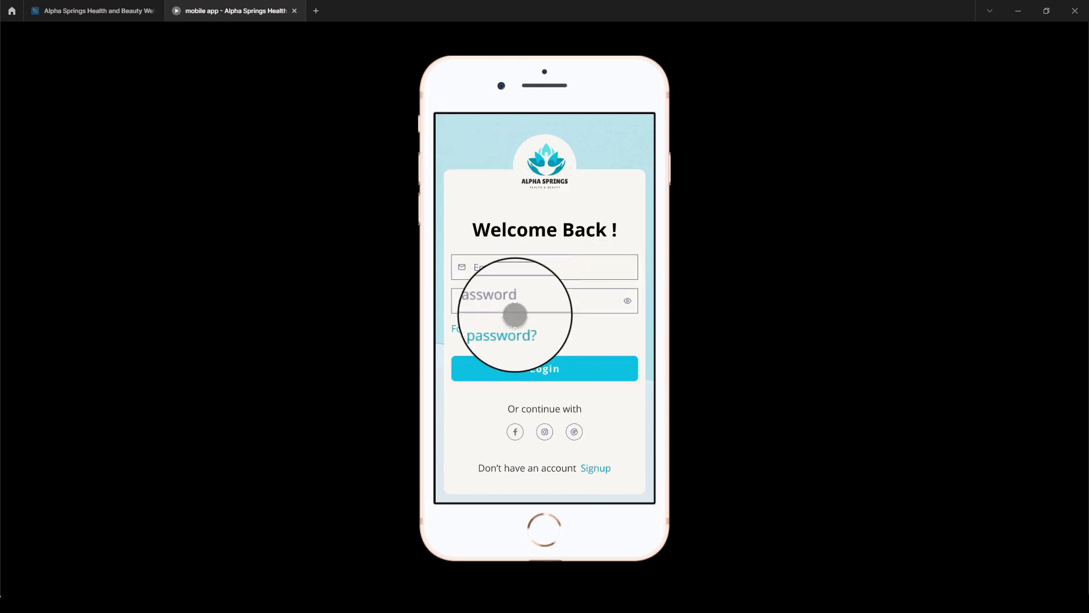